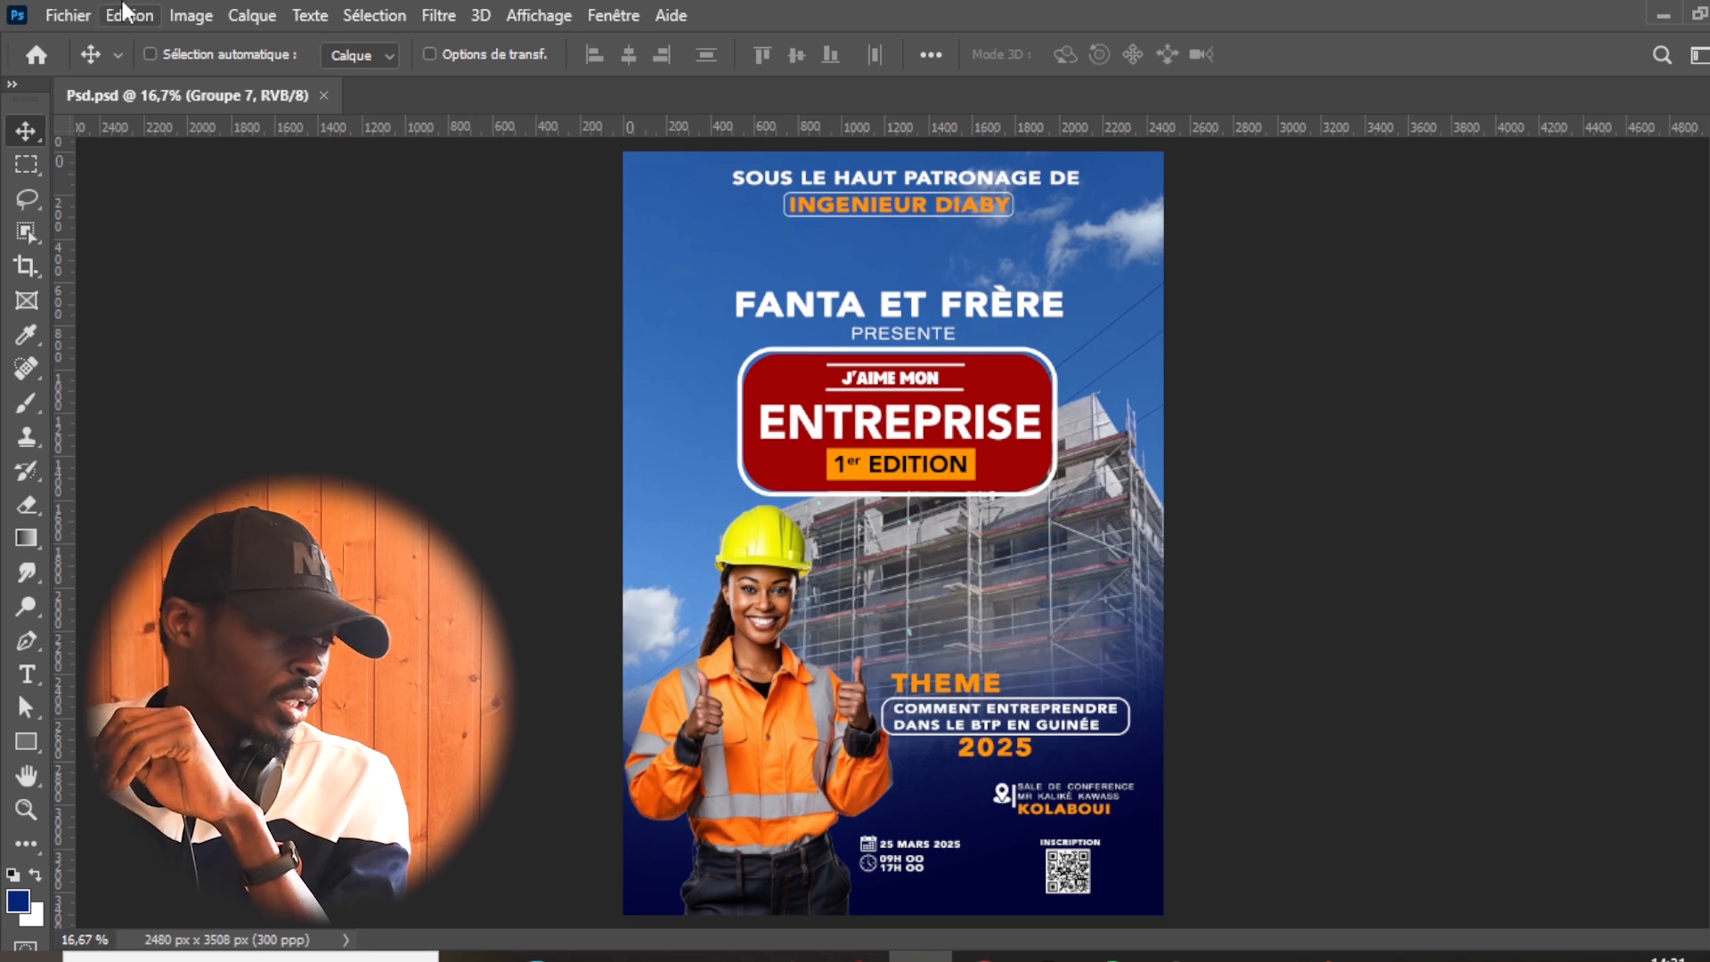
- Create a new portrait A4 document named FANTA, 210 x 297 mm at 300 ppi in RGB
left_click(61, 13)
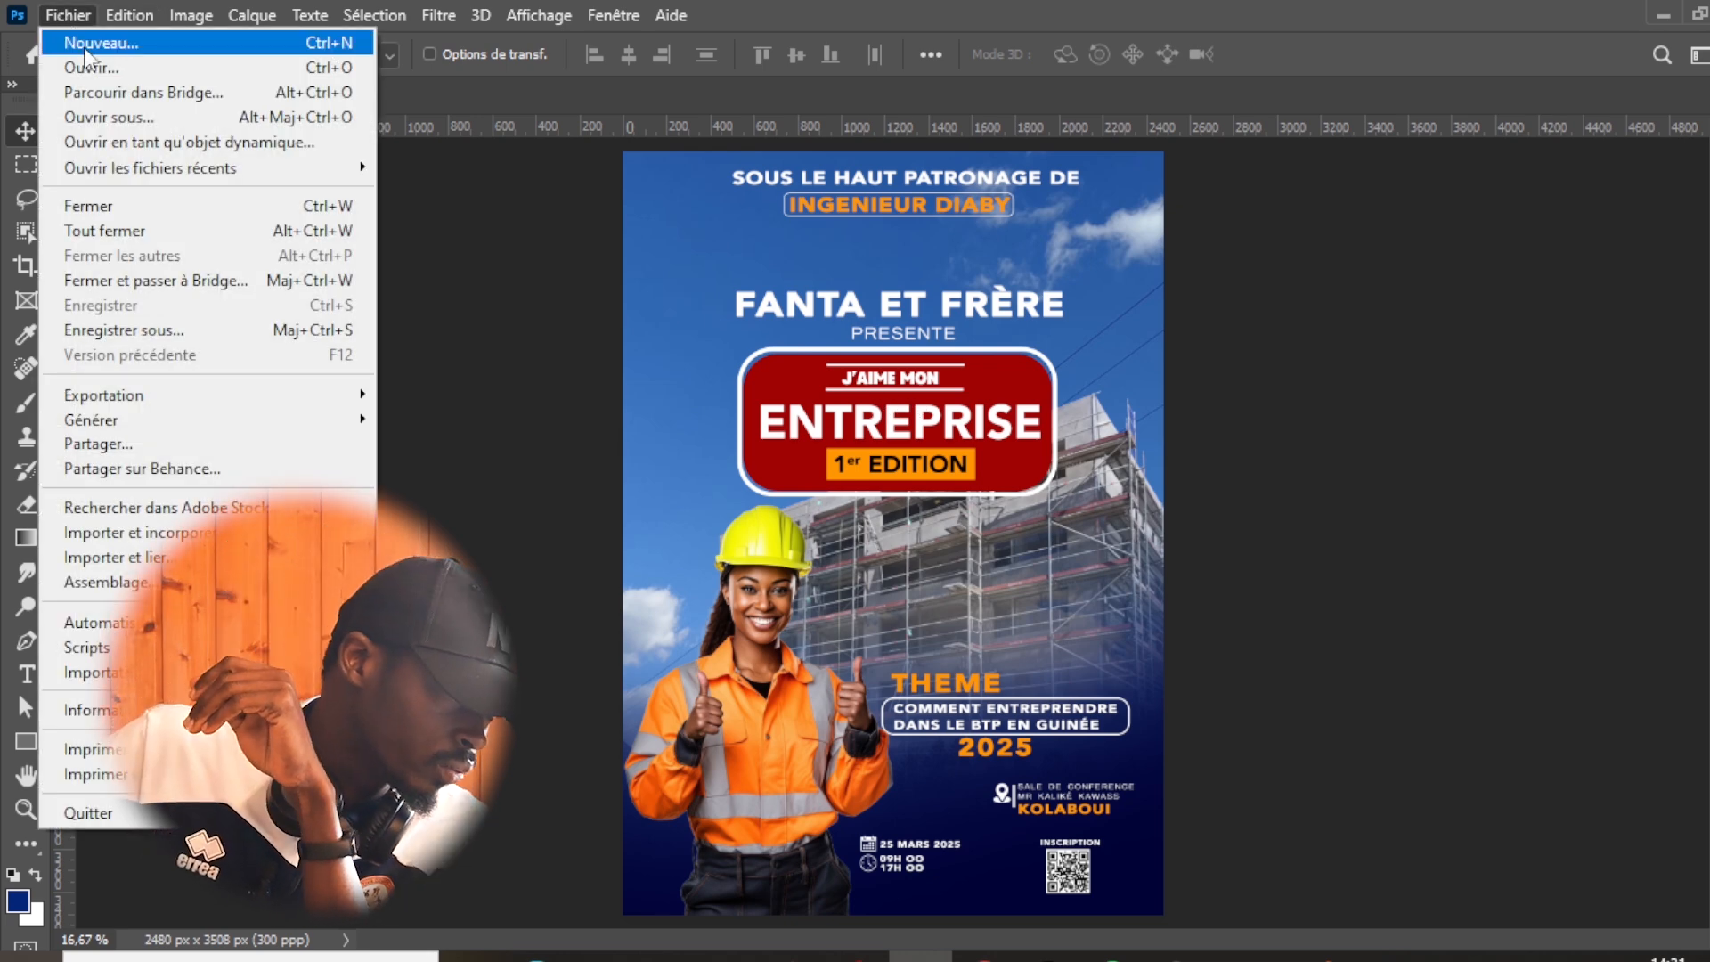
left_click(84, 45)
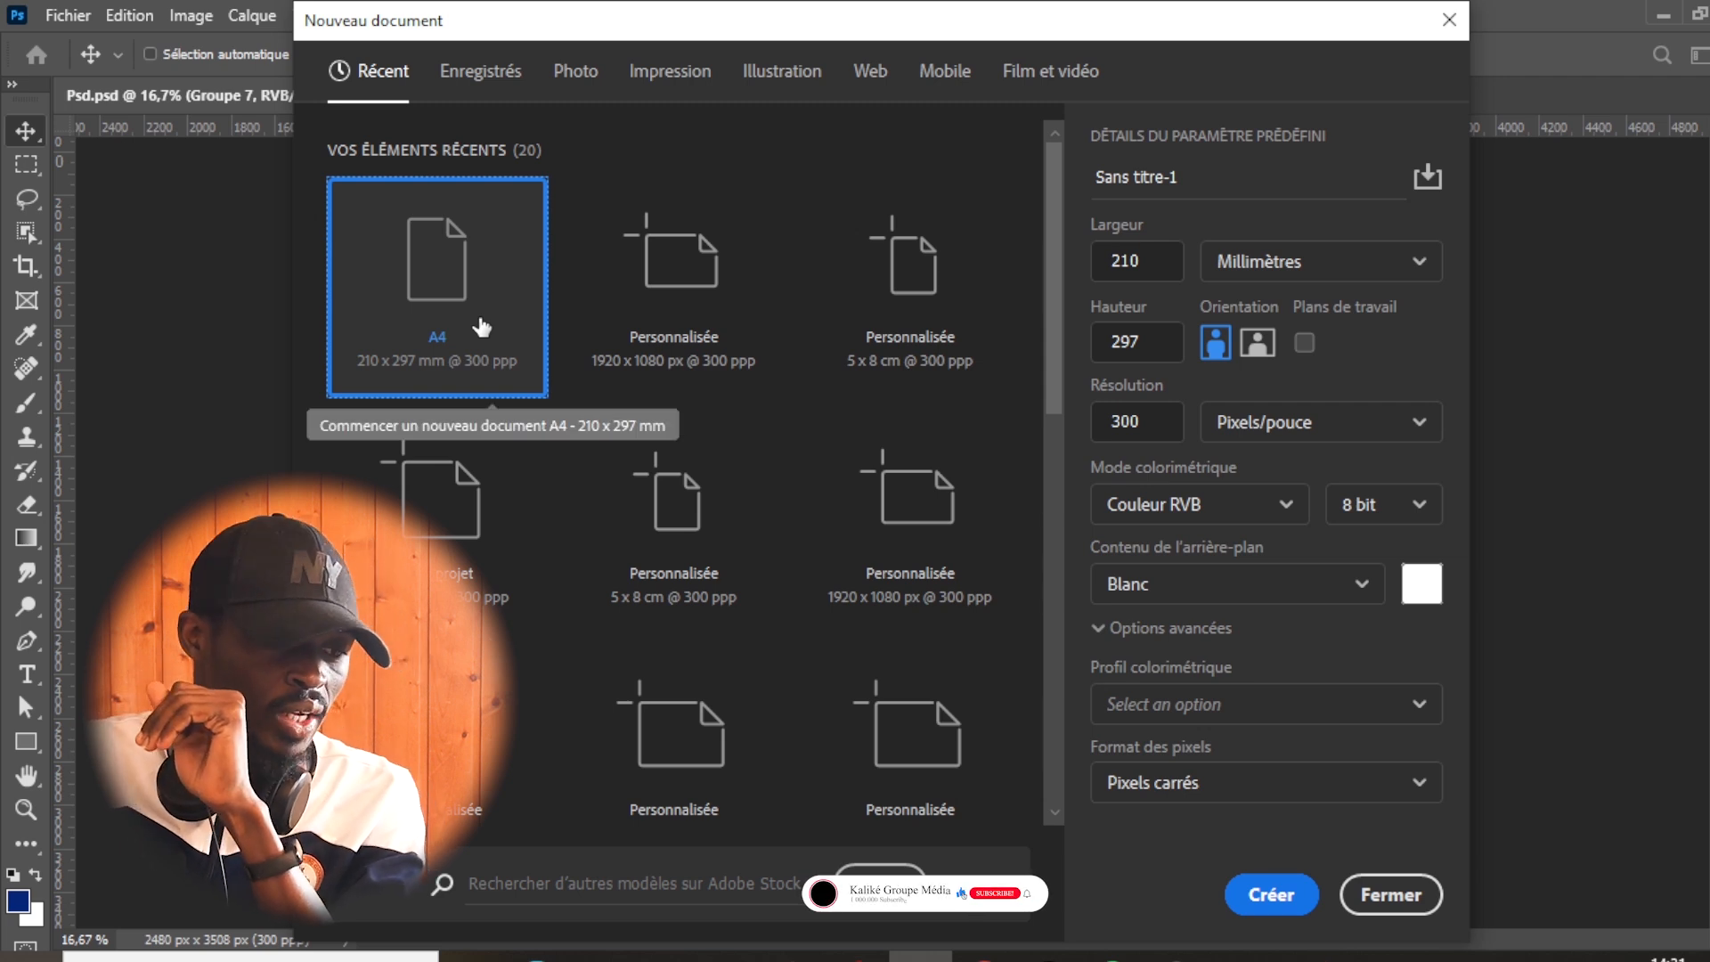
left_click(1233, 178)
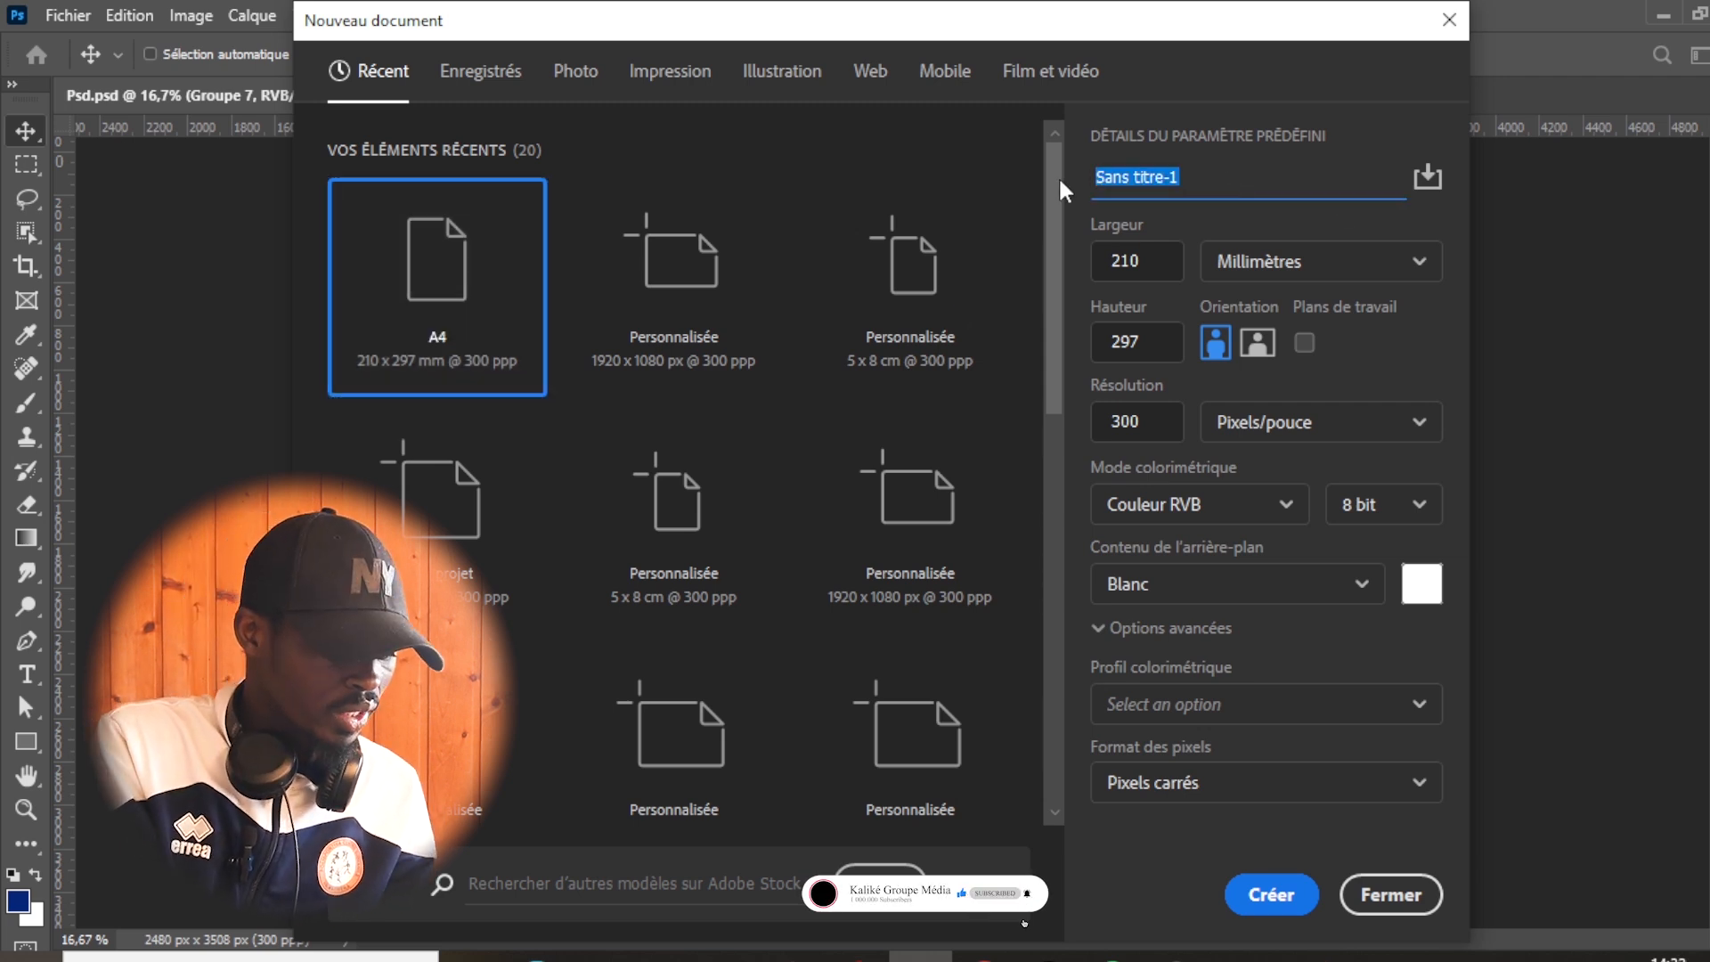
type("f")
type("FANTA")
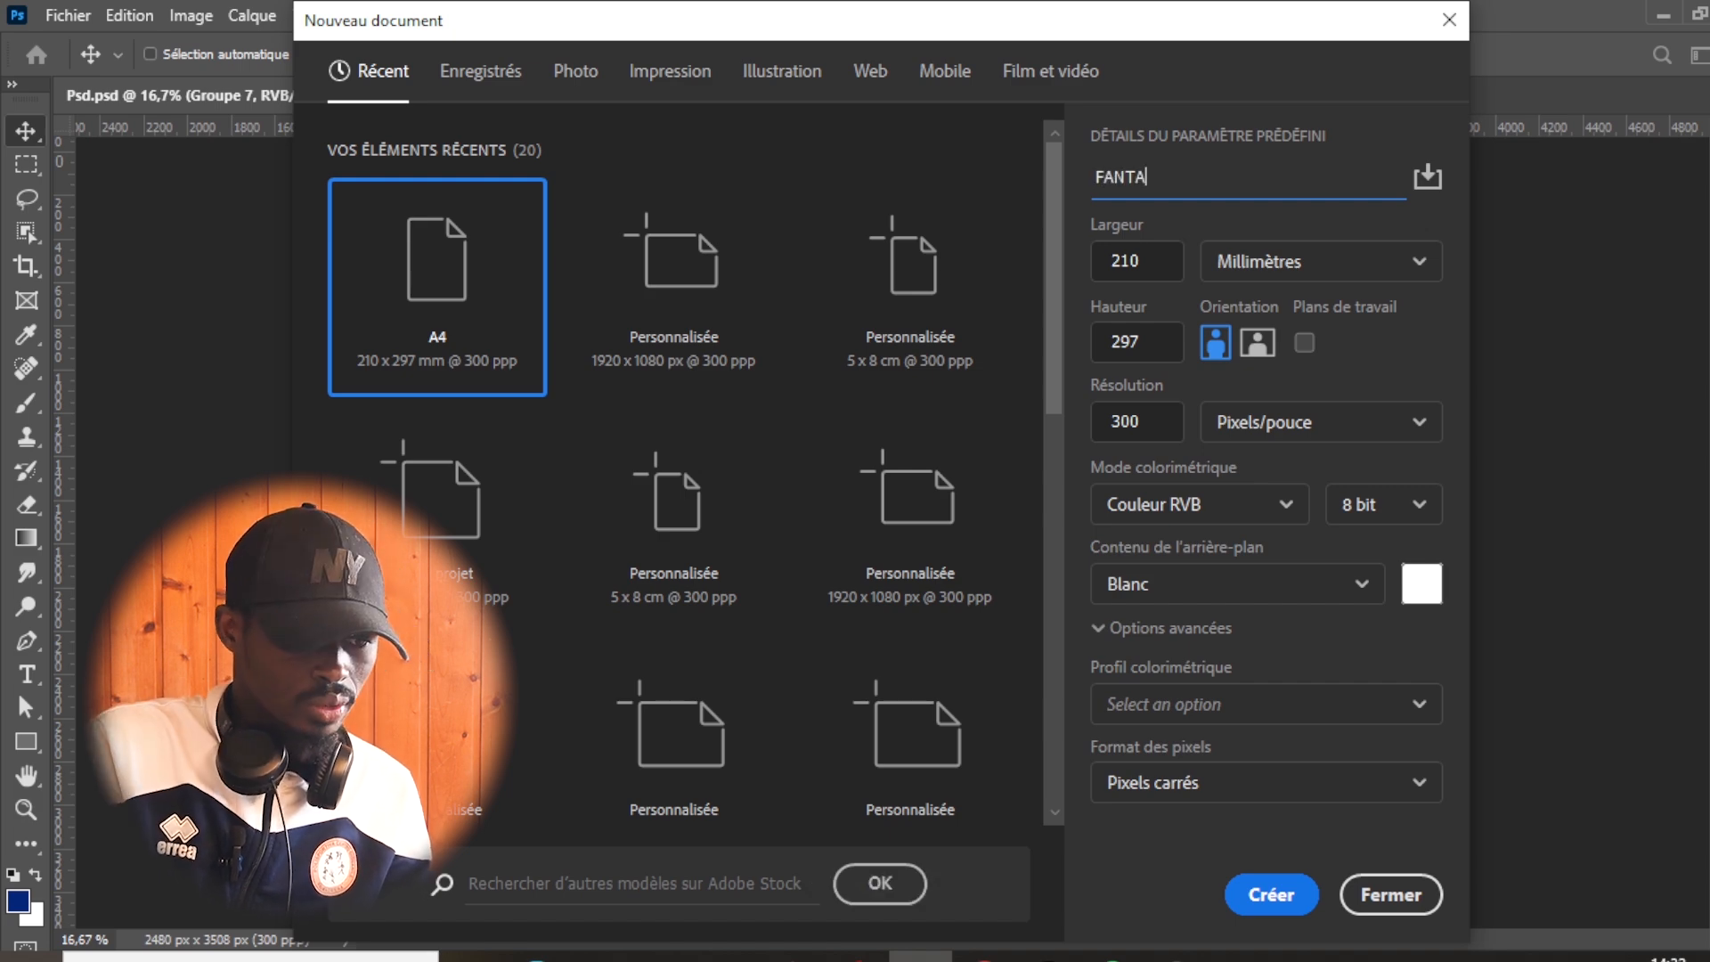
left_click(1253, 896)
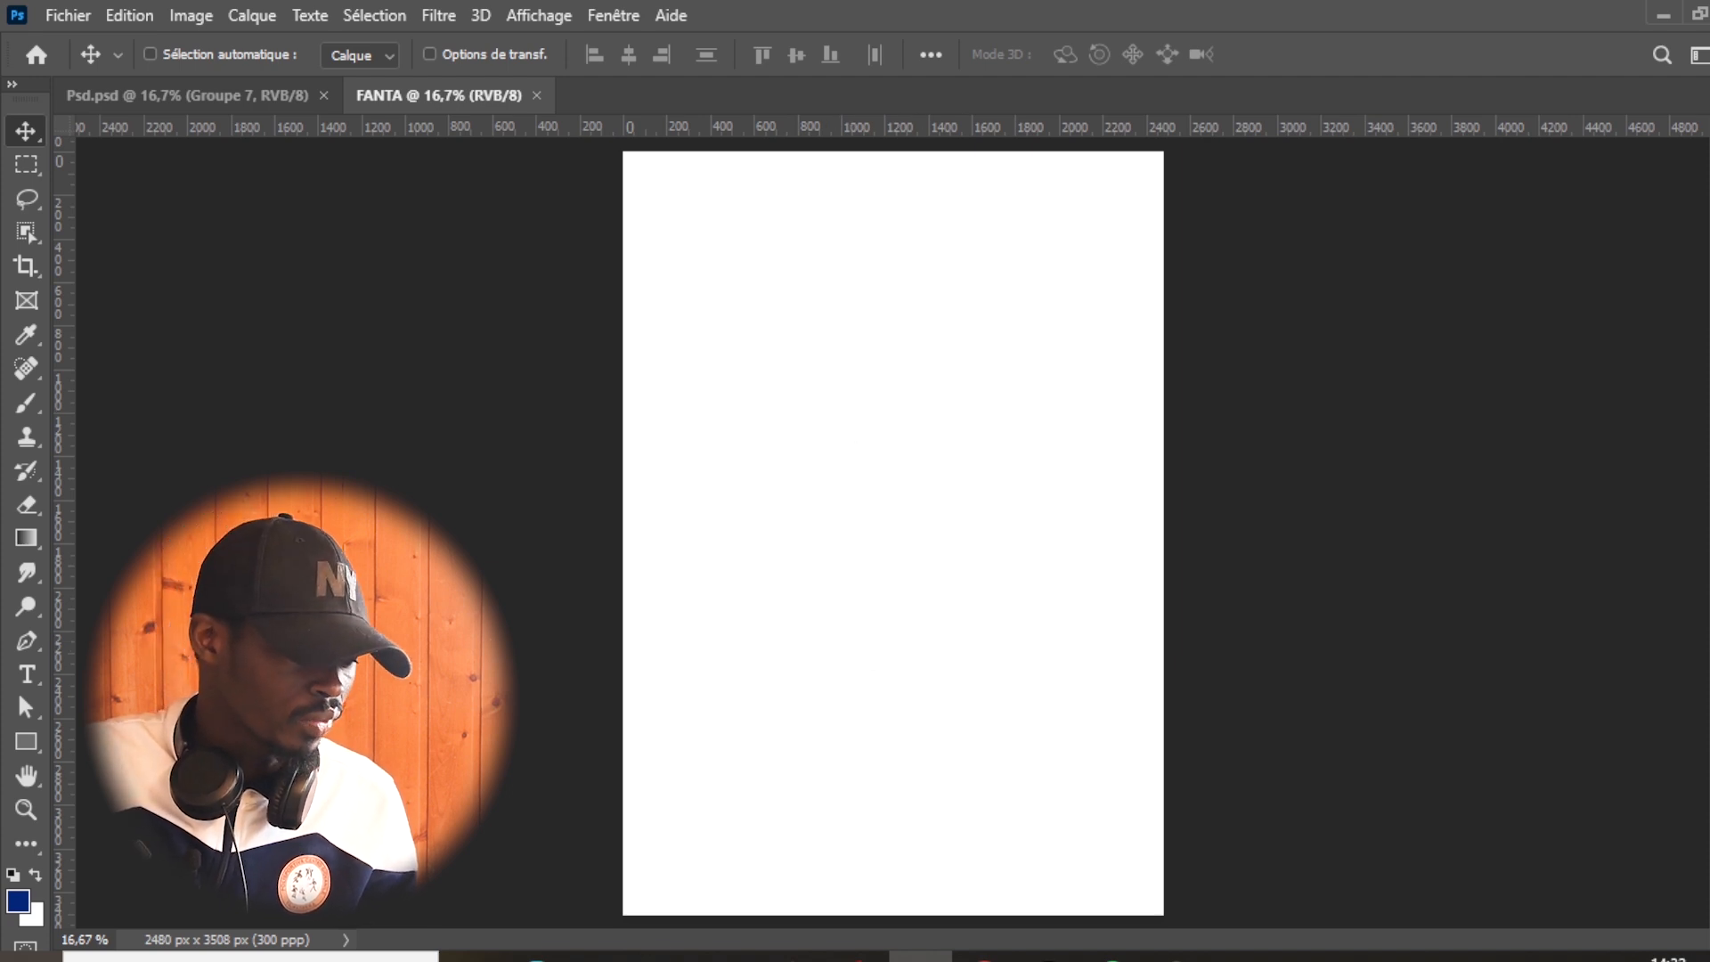
- Place the WhatsApp sky photo from the Fanta et Frère folder into the FANTA document
mouse_move(647, 953)
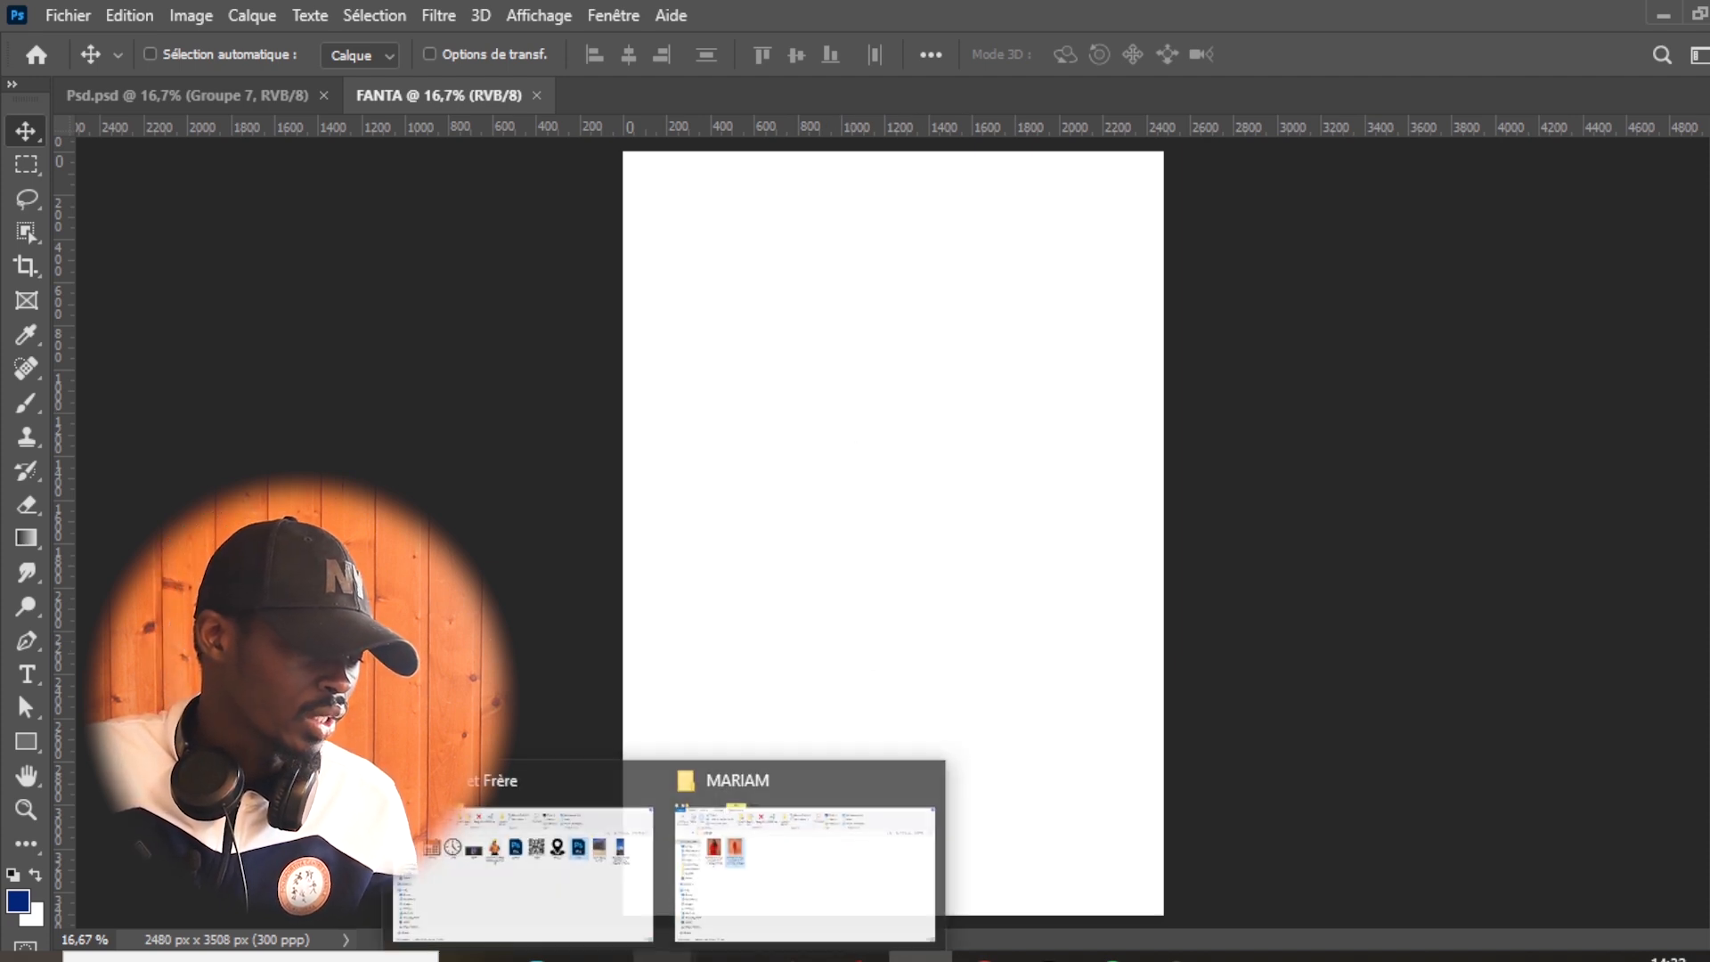
left_click(579, 903)
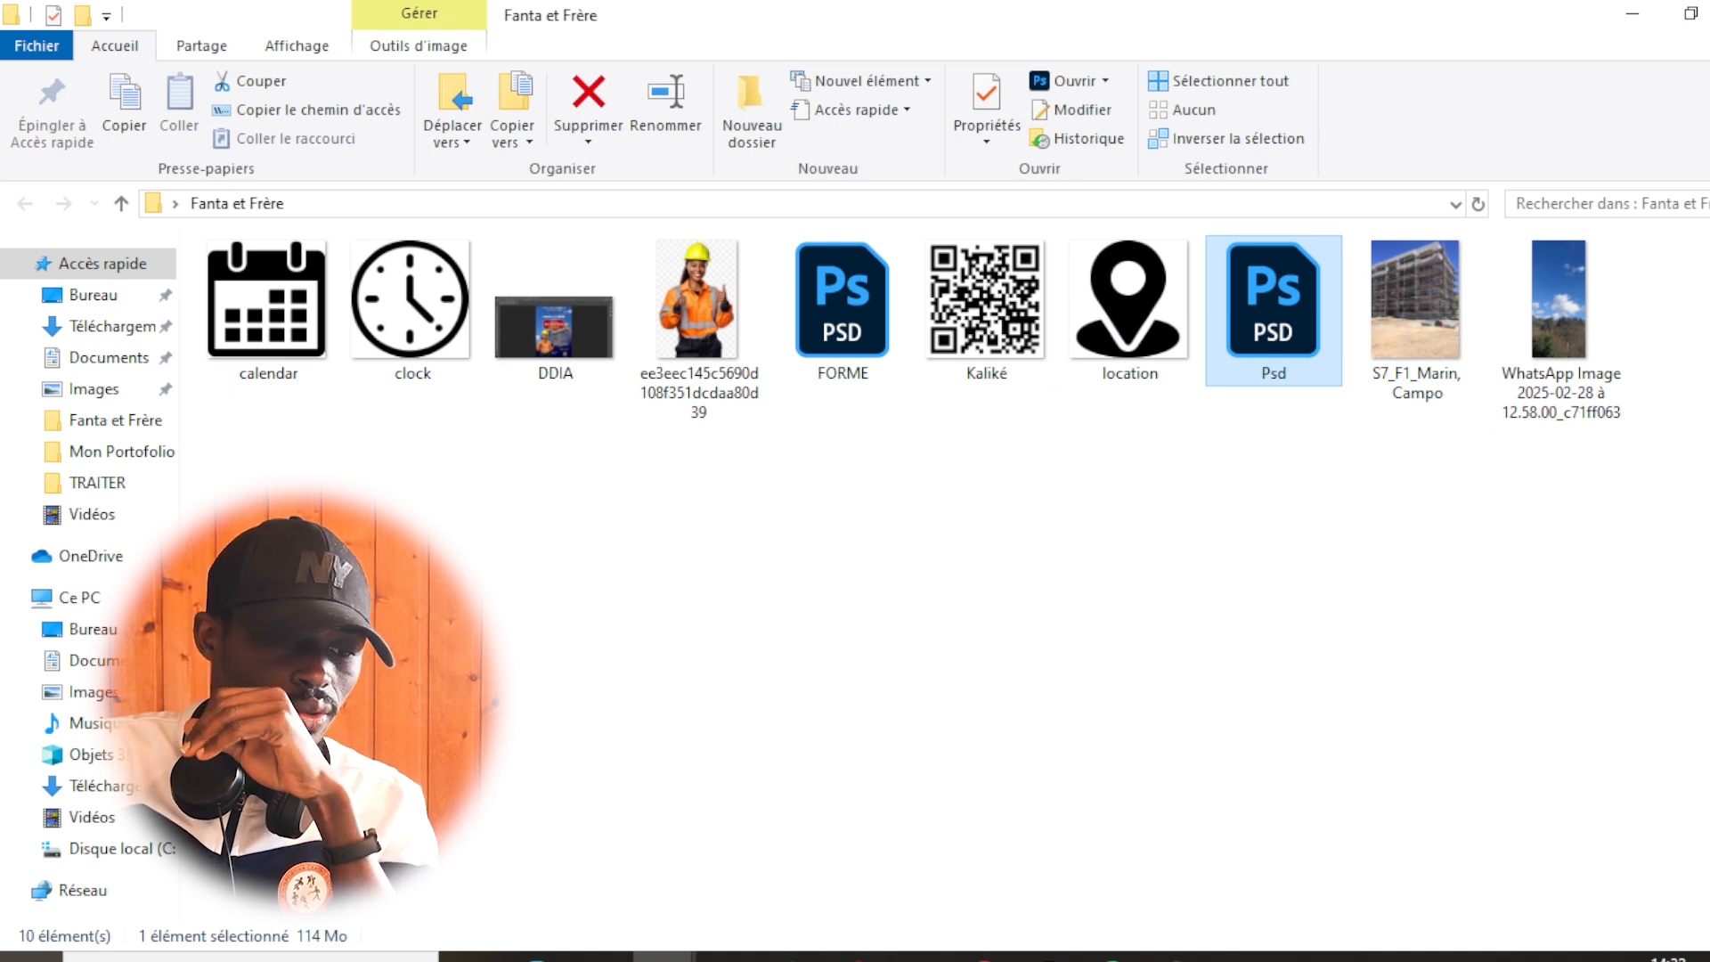
left_click(1572, 317)
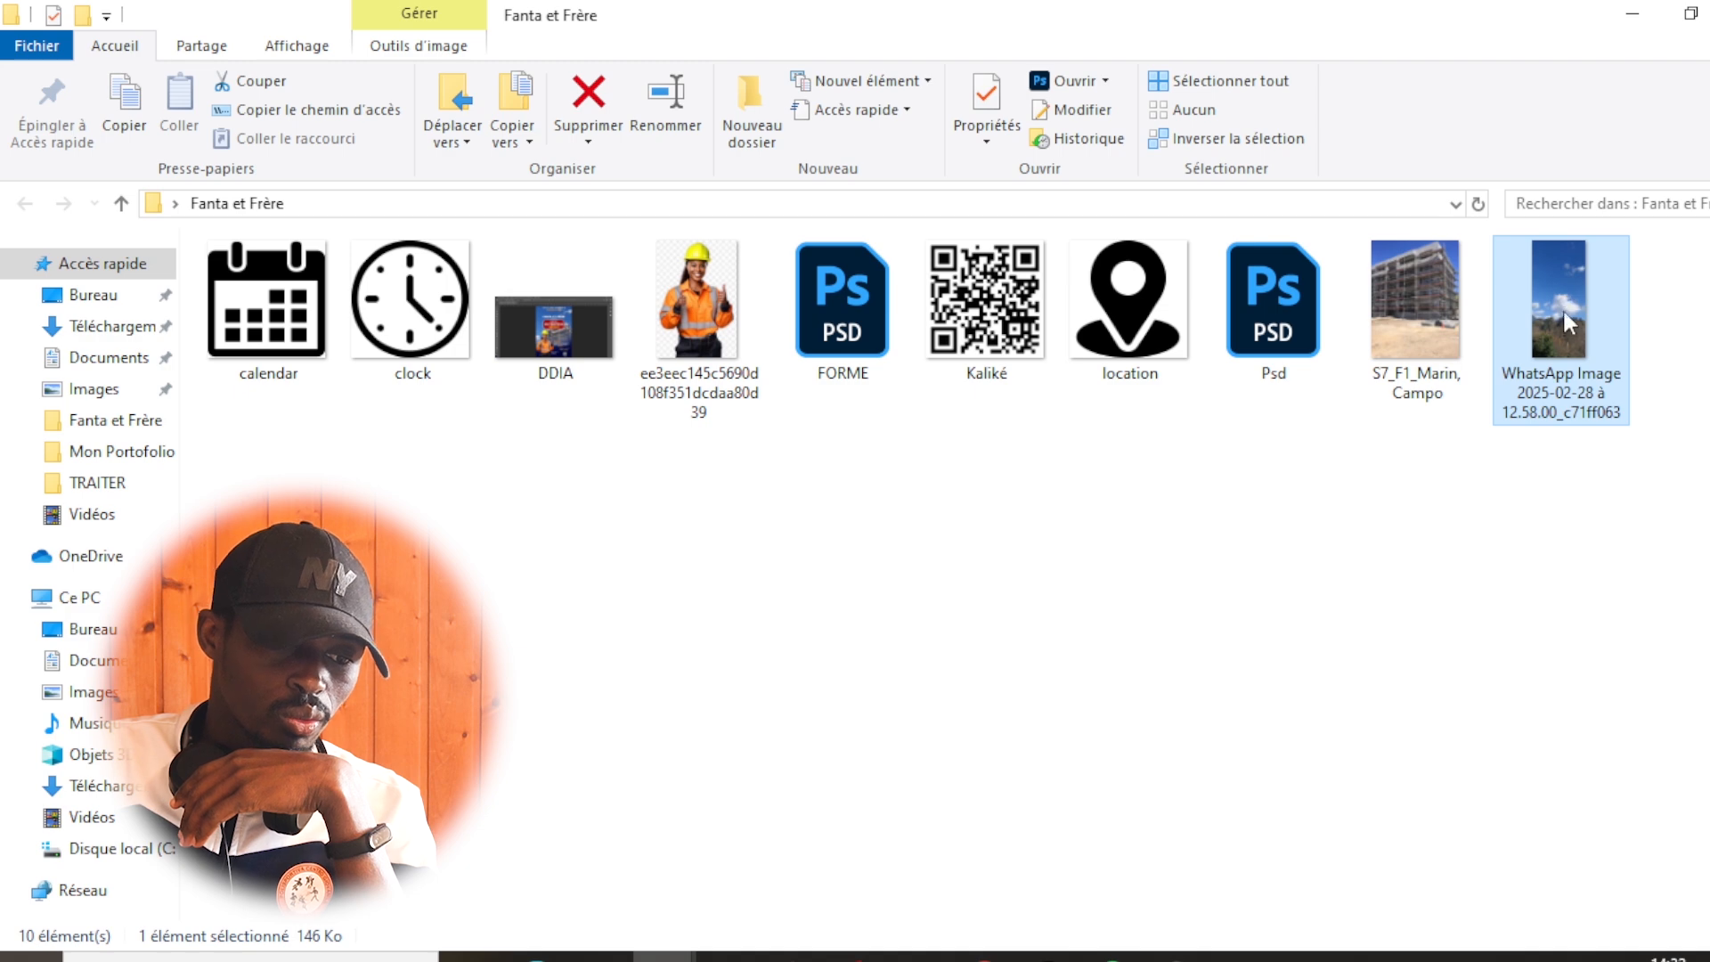
left_click_drag(1569, 292, 941, 584)
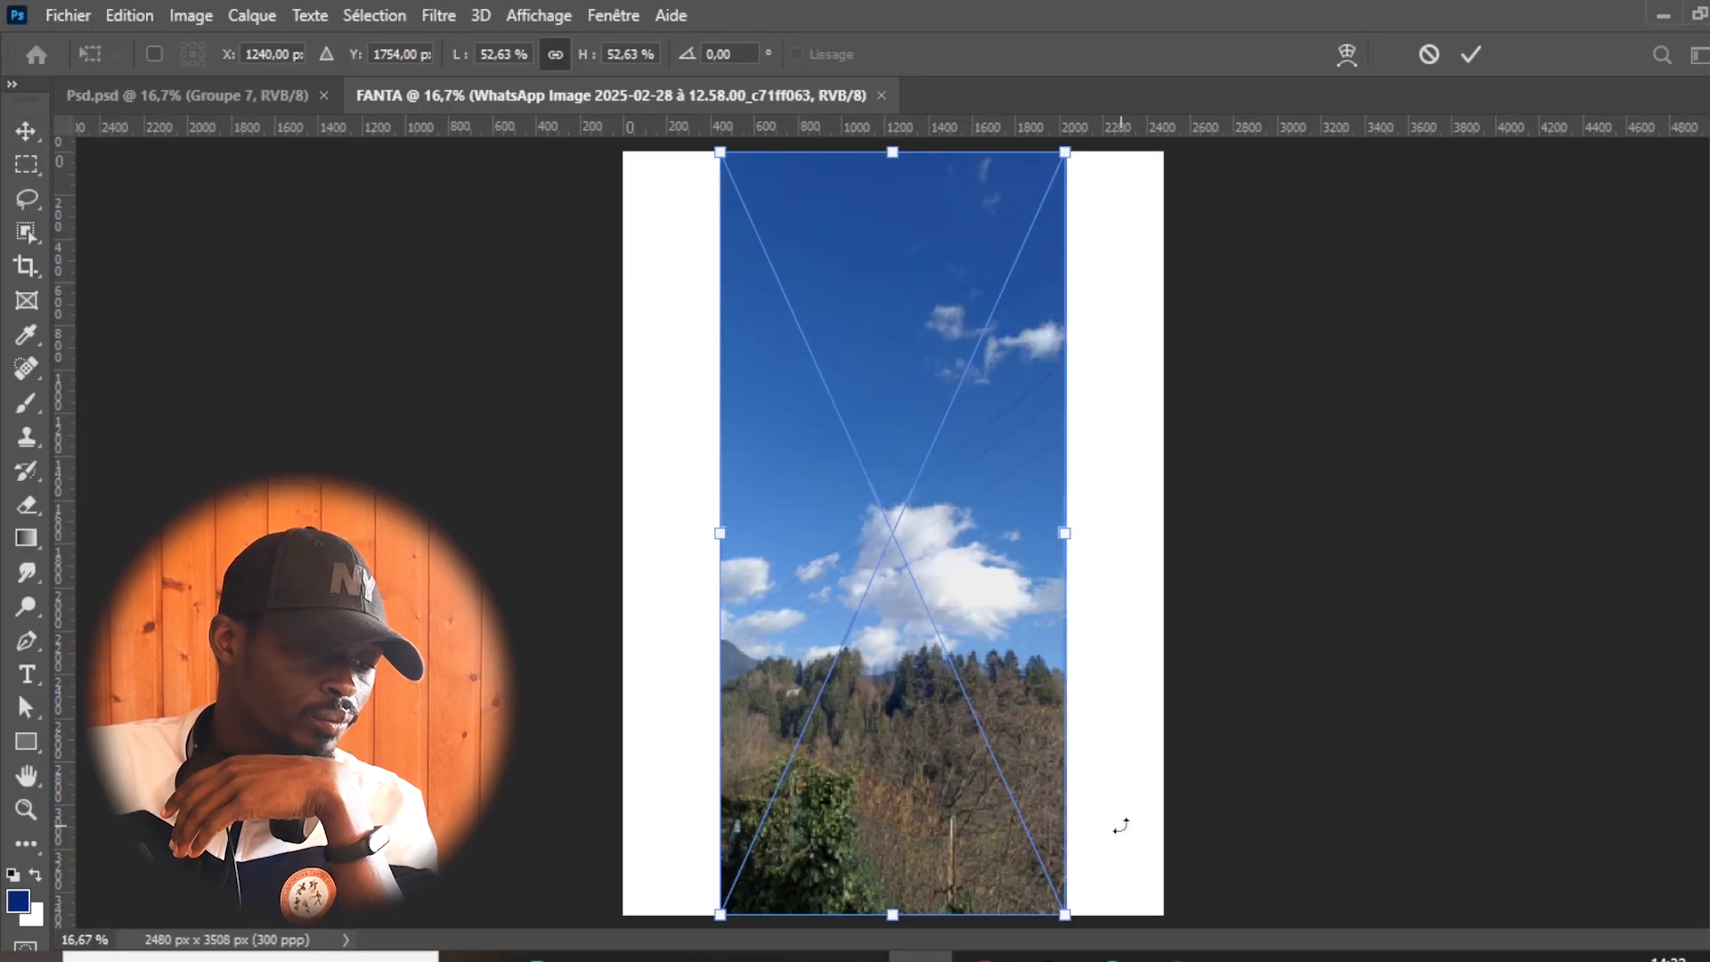
- Scale the sky photo to about 86% and position it to cover the whole page, with the trees along the lower edge
left_click_drag(1067, 909, 1118, 958)
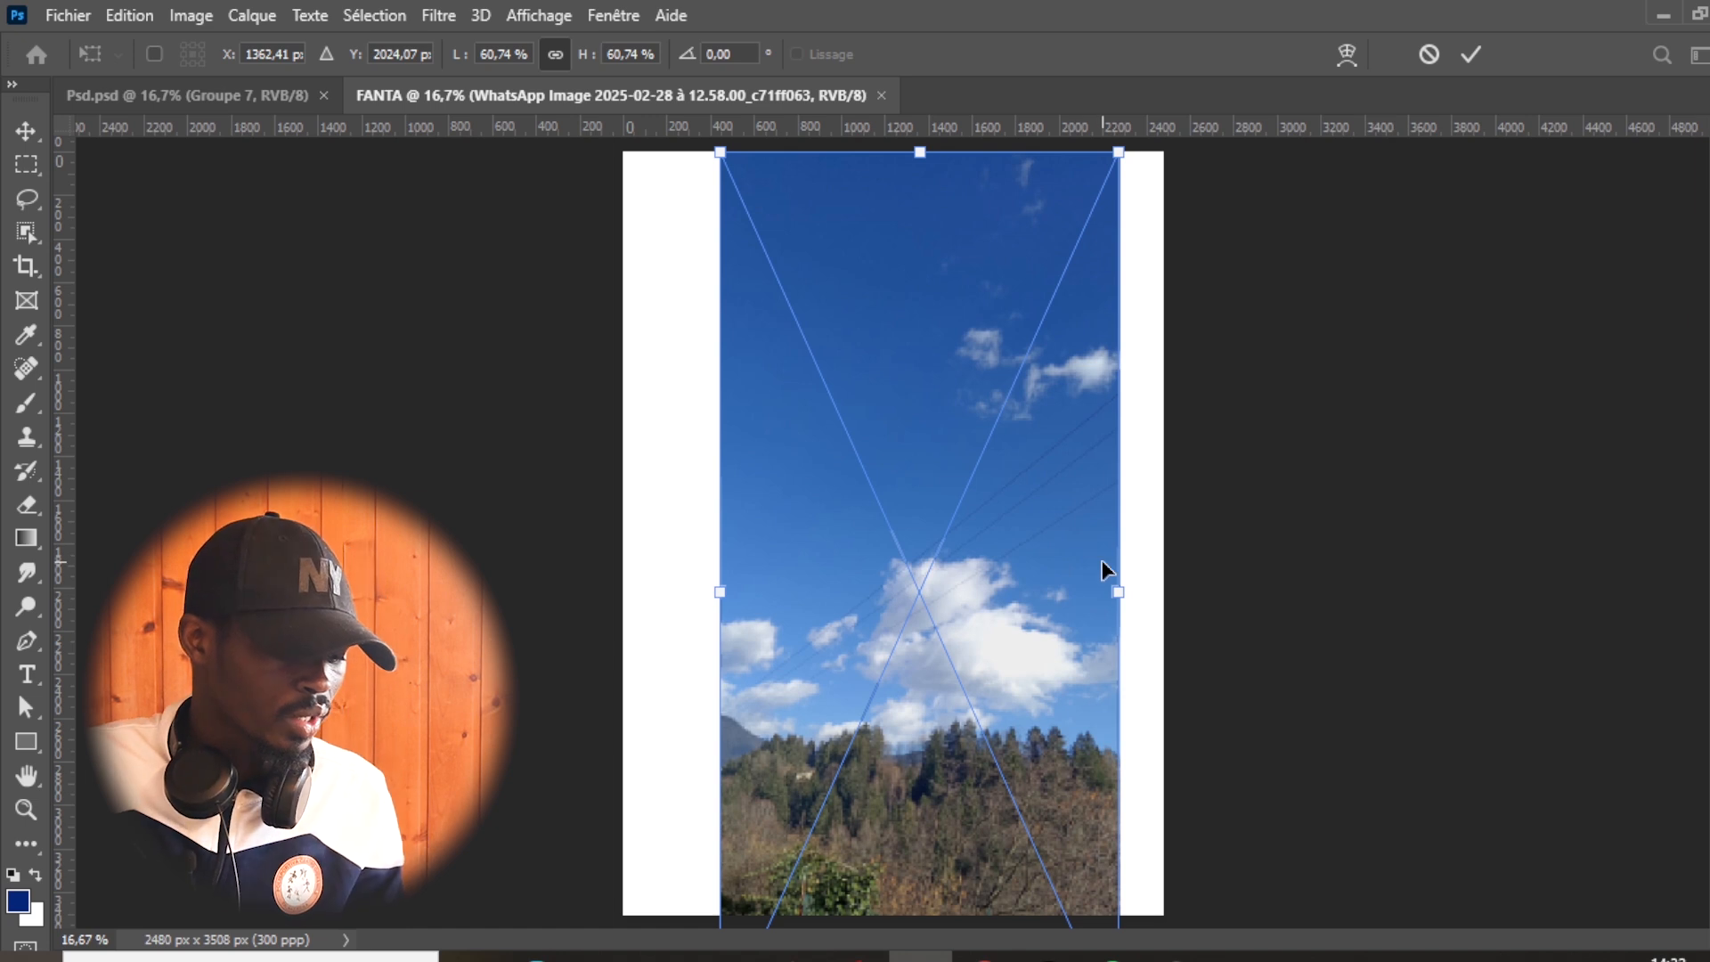
key("ctrl+minus")
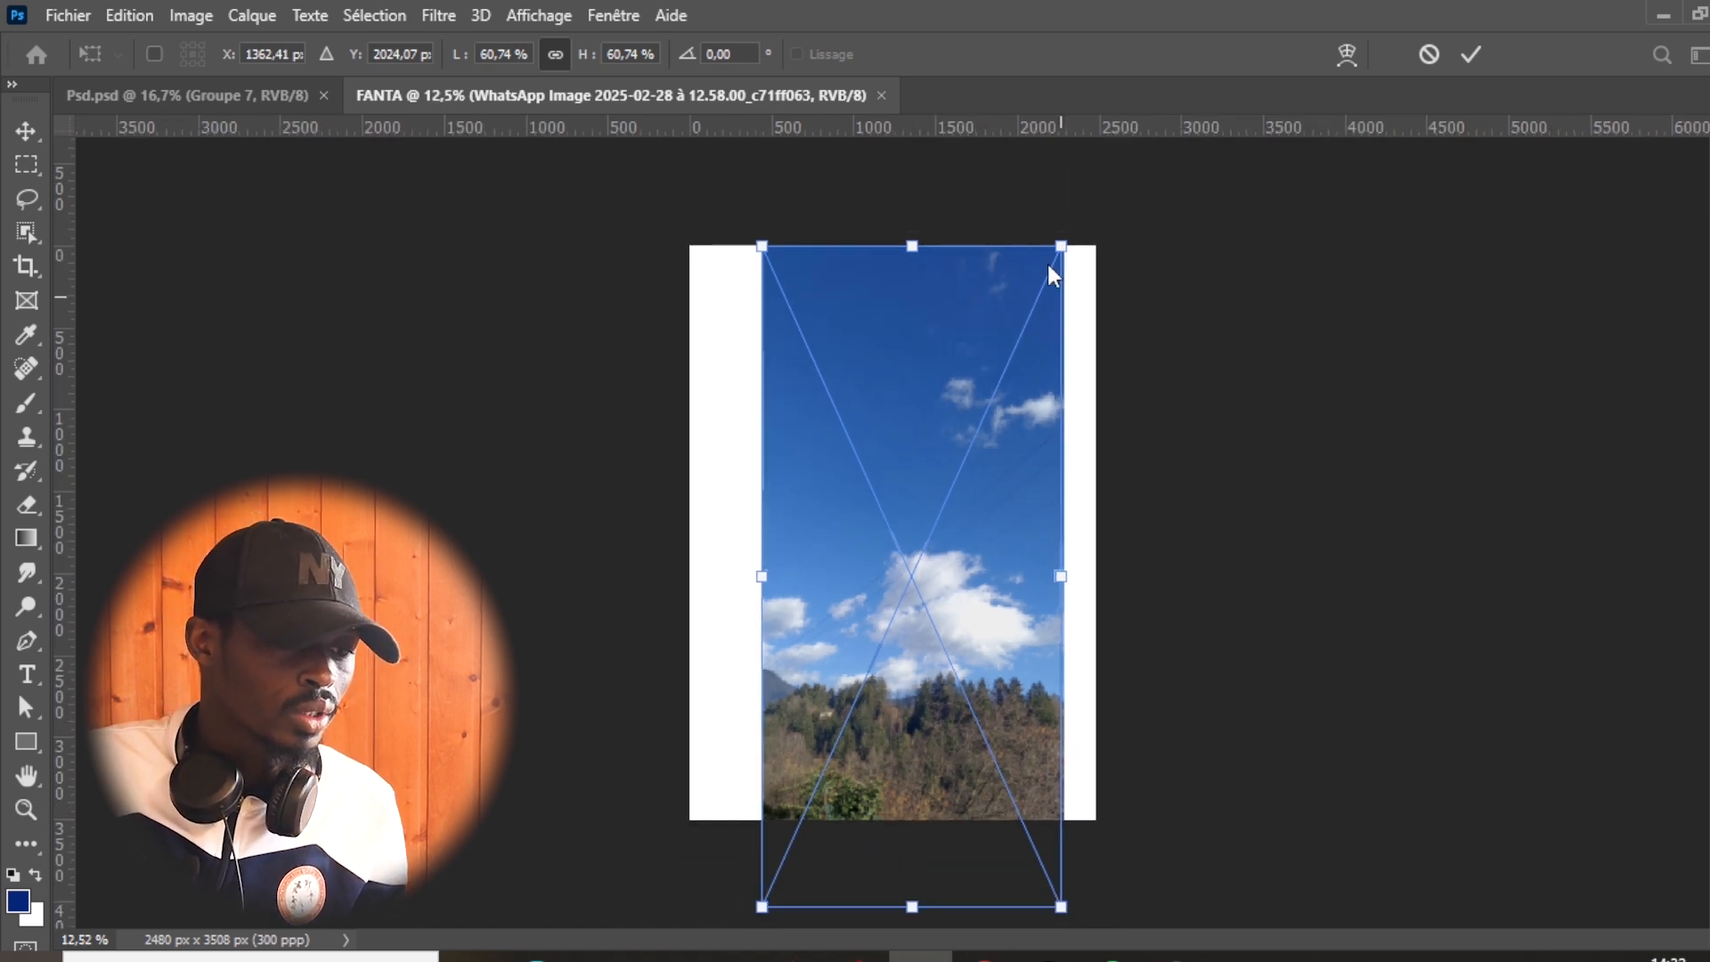
left_click_drag(1064, 242, 1110, 143)
left_click_drag(762, 910, 686, 958)
left_click_drag(970, 725, 965, 643)
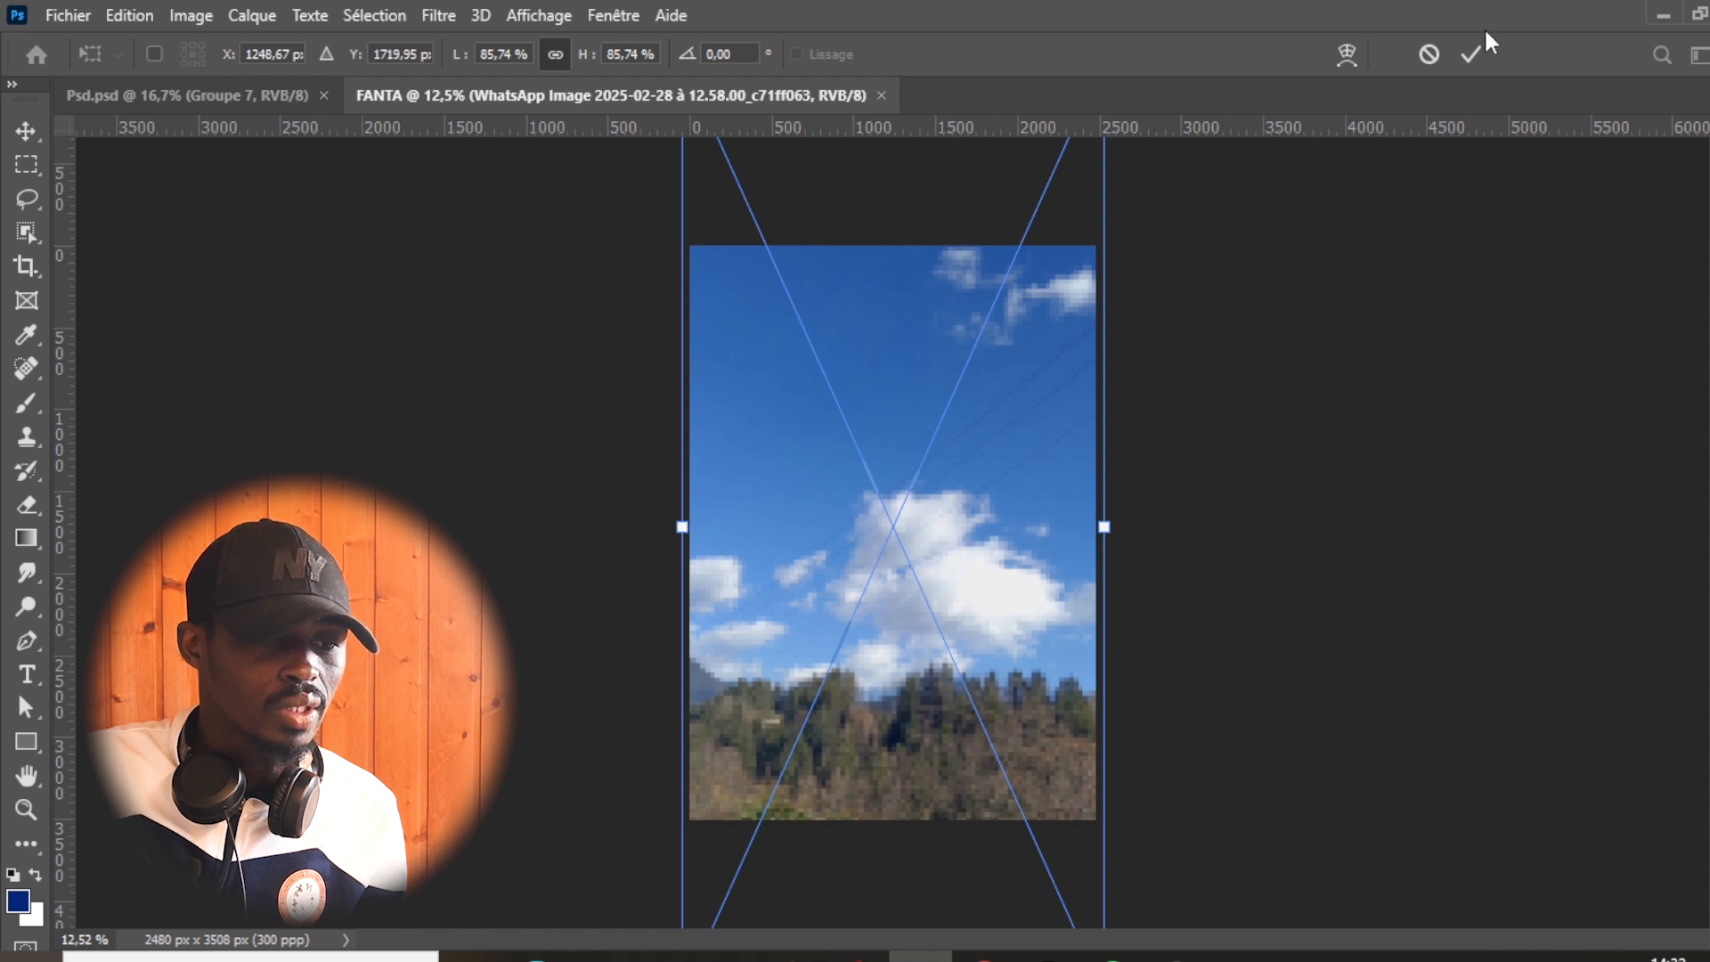
left_click(1467, 55)
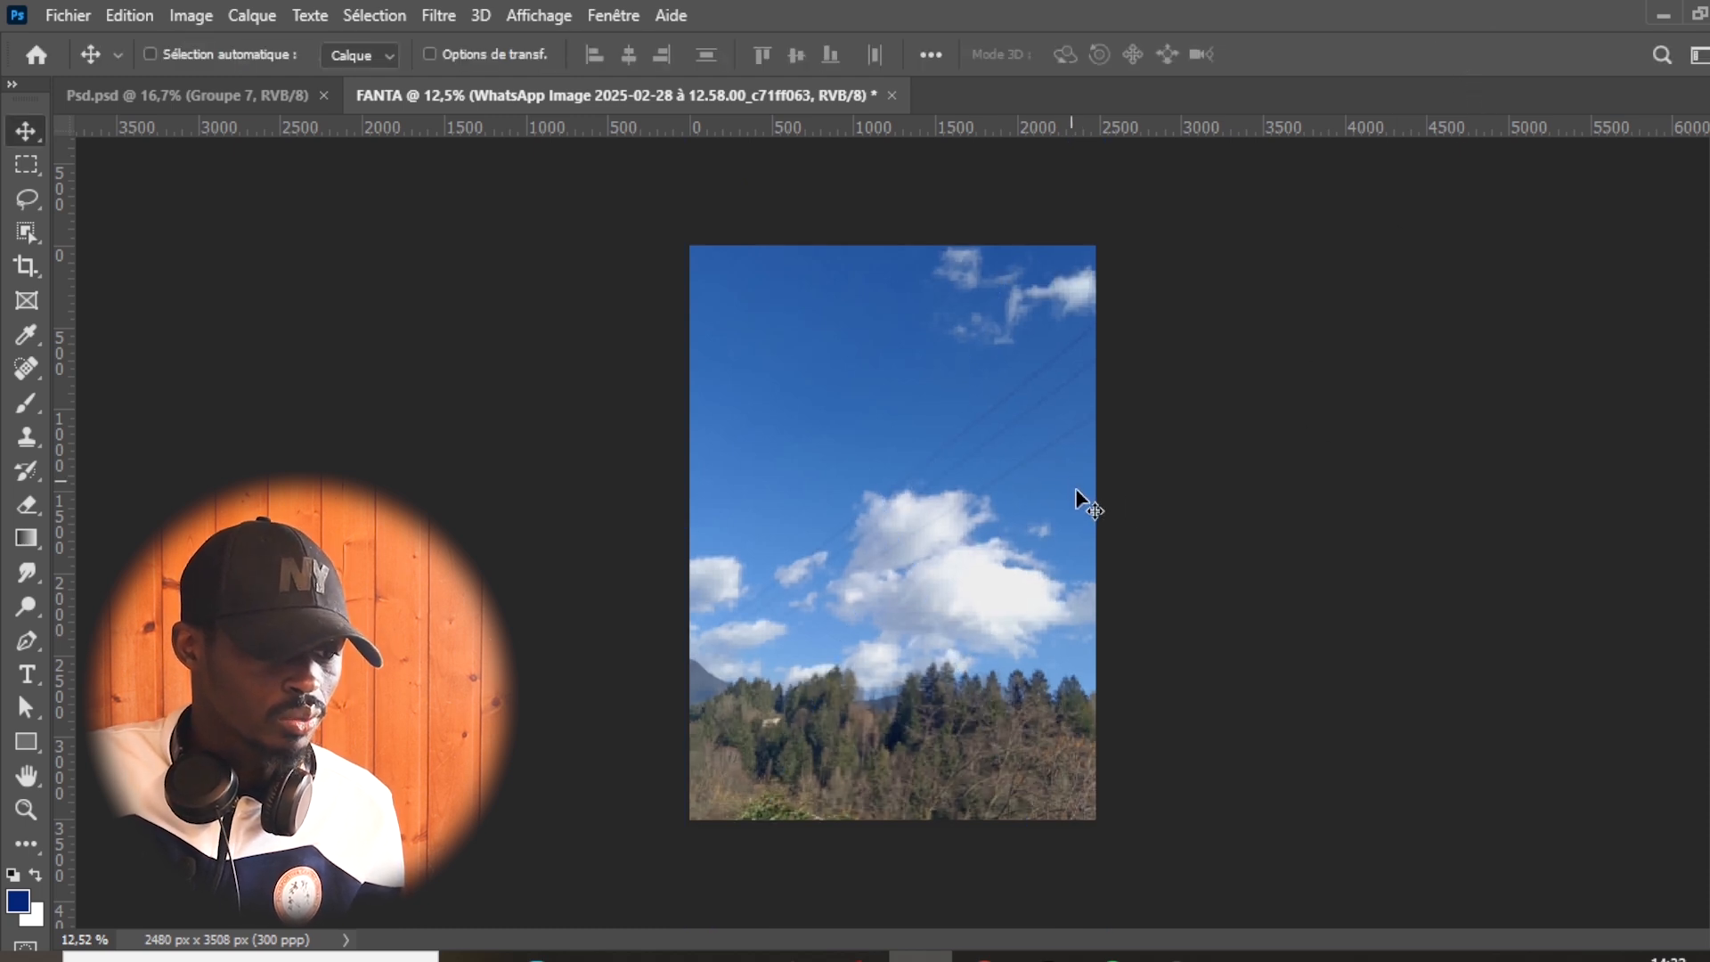
key("ctrl+plus")
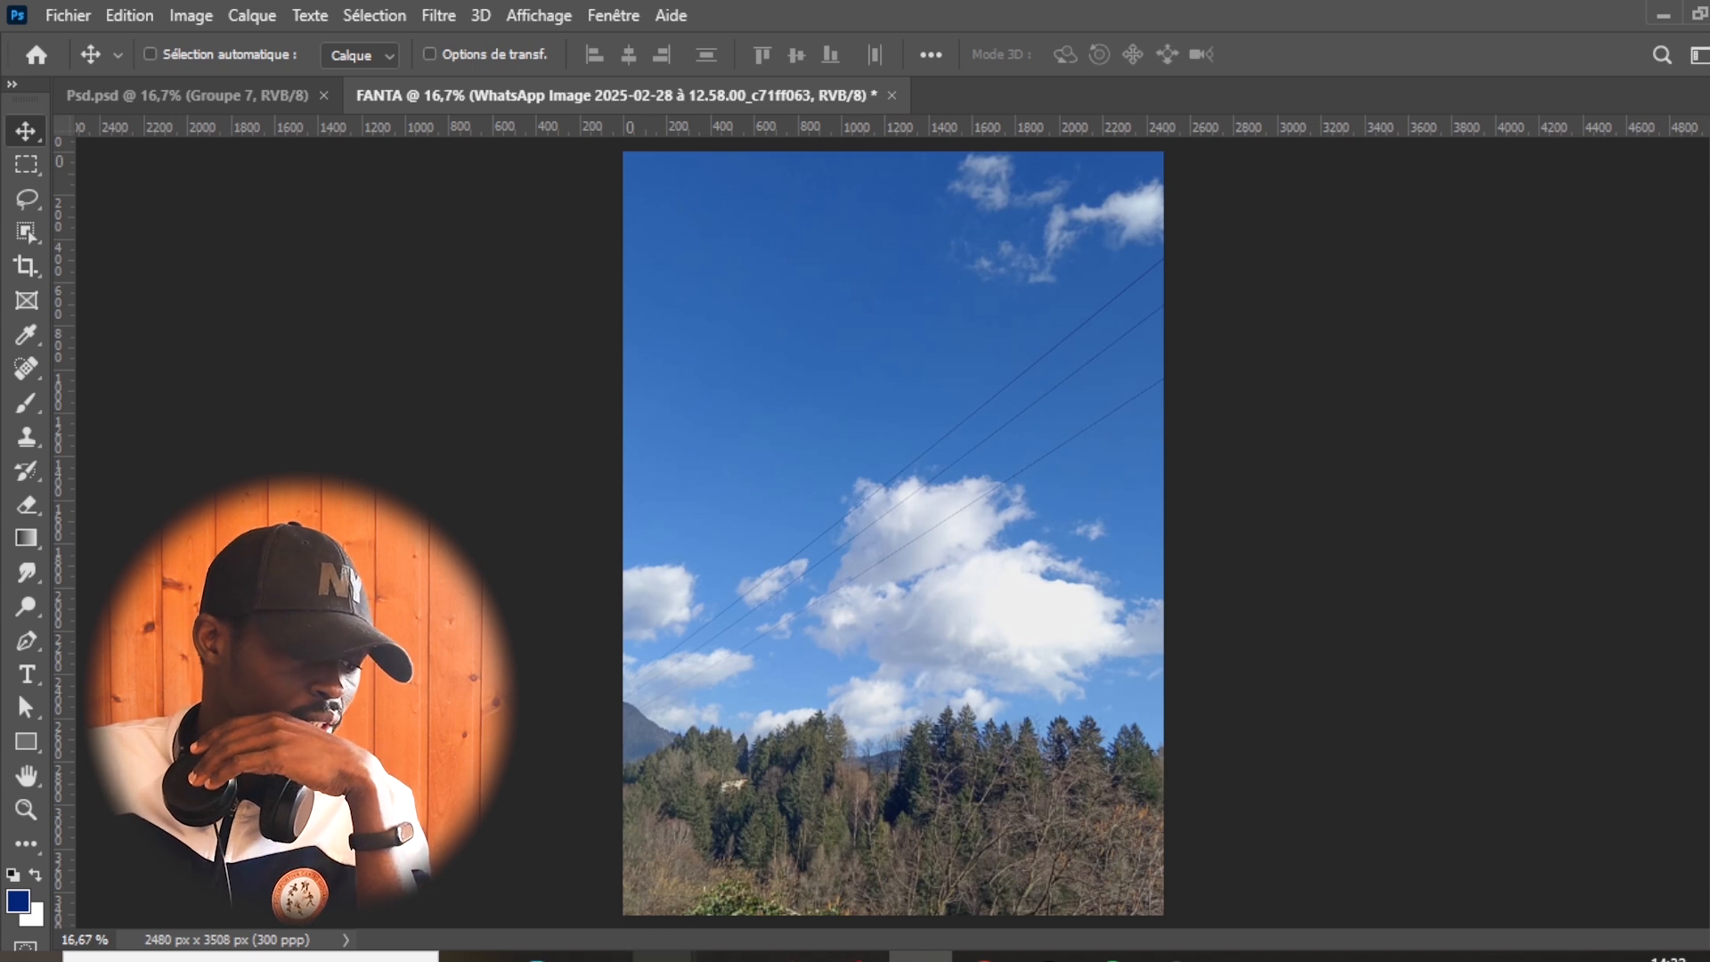
- Open the scaffolded building photo from the Fanta et Frère folder as a separate document
mouse_move(677, 942)
left_click(595, 919)
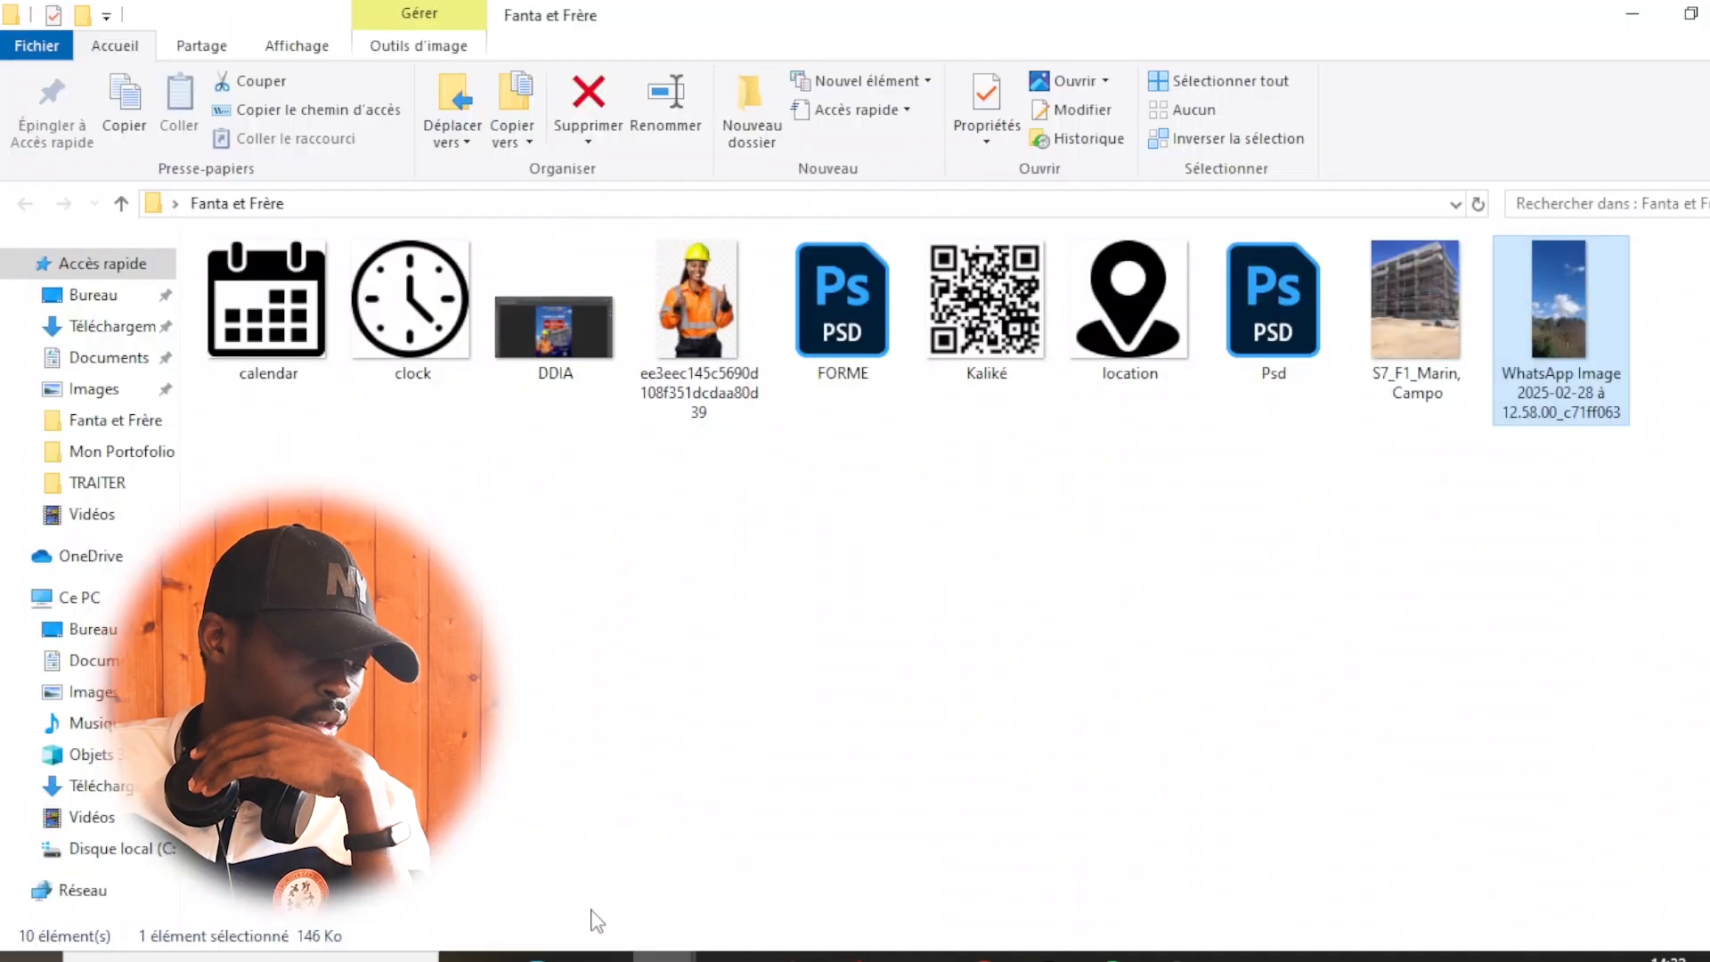
left_click(1452, 331)
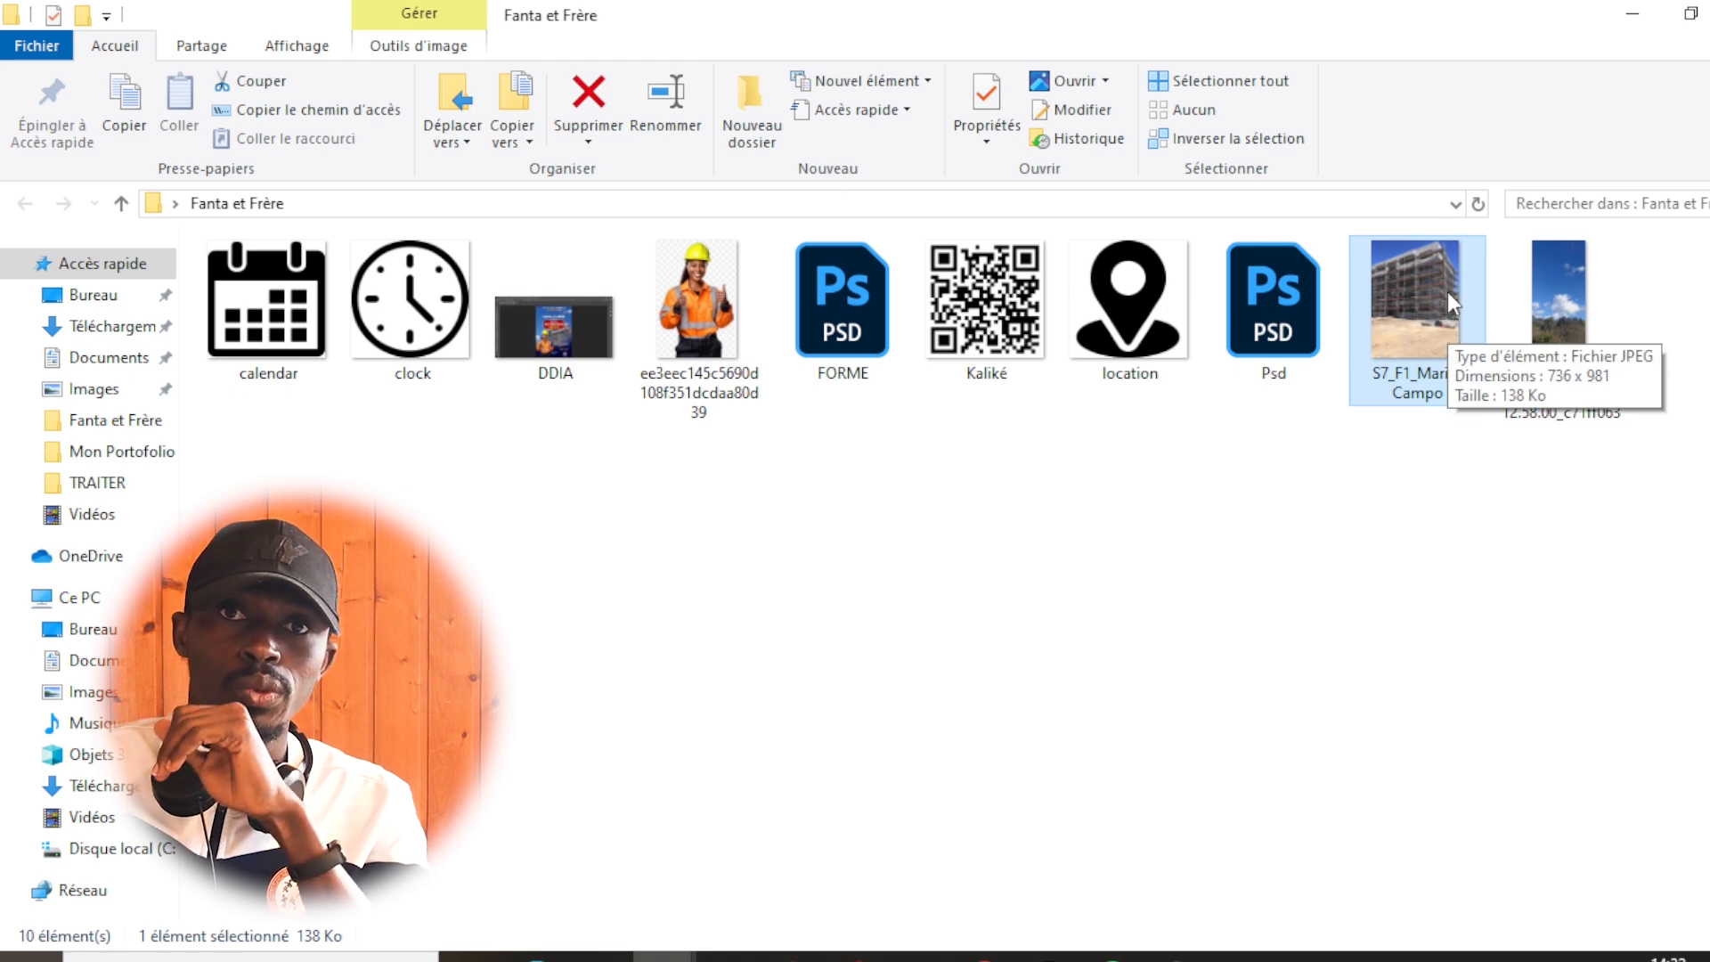
left_click_drag(1394, 280, 924, 910)
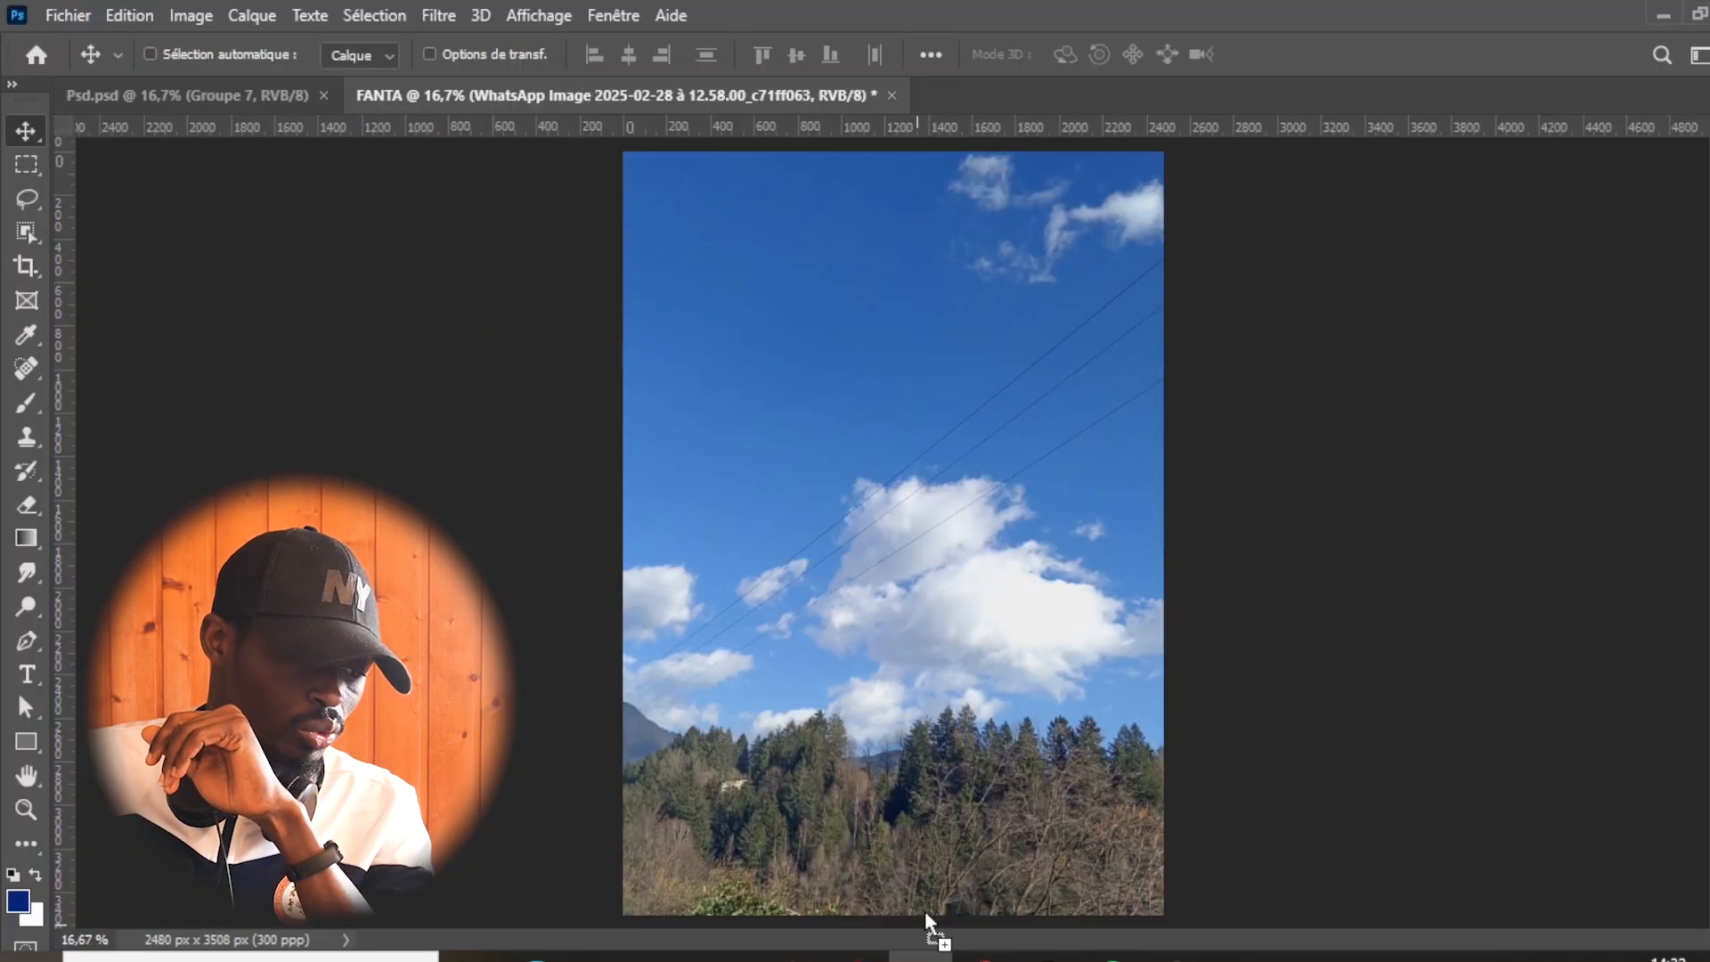
left_click_drag(1169, 415, 1135, 87)
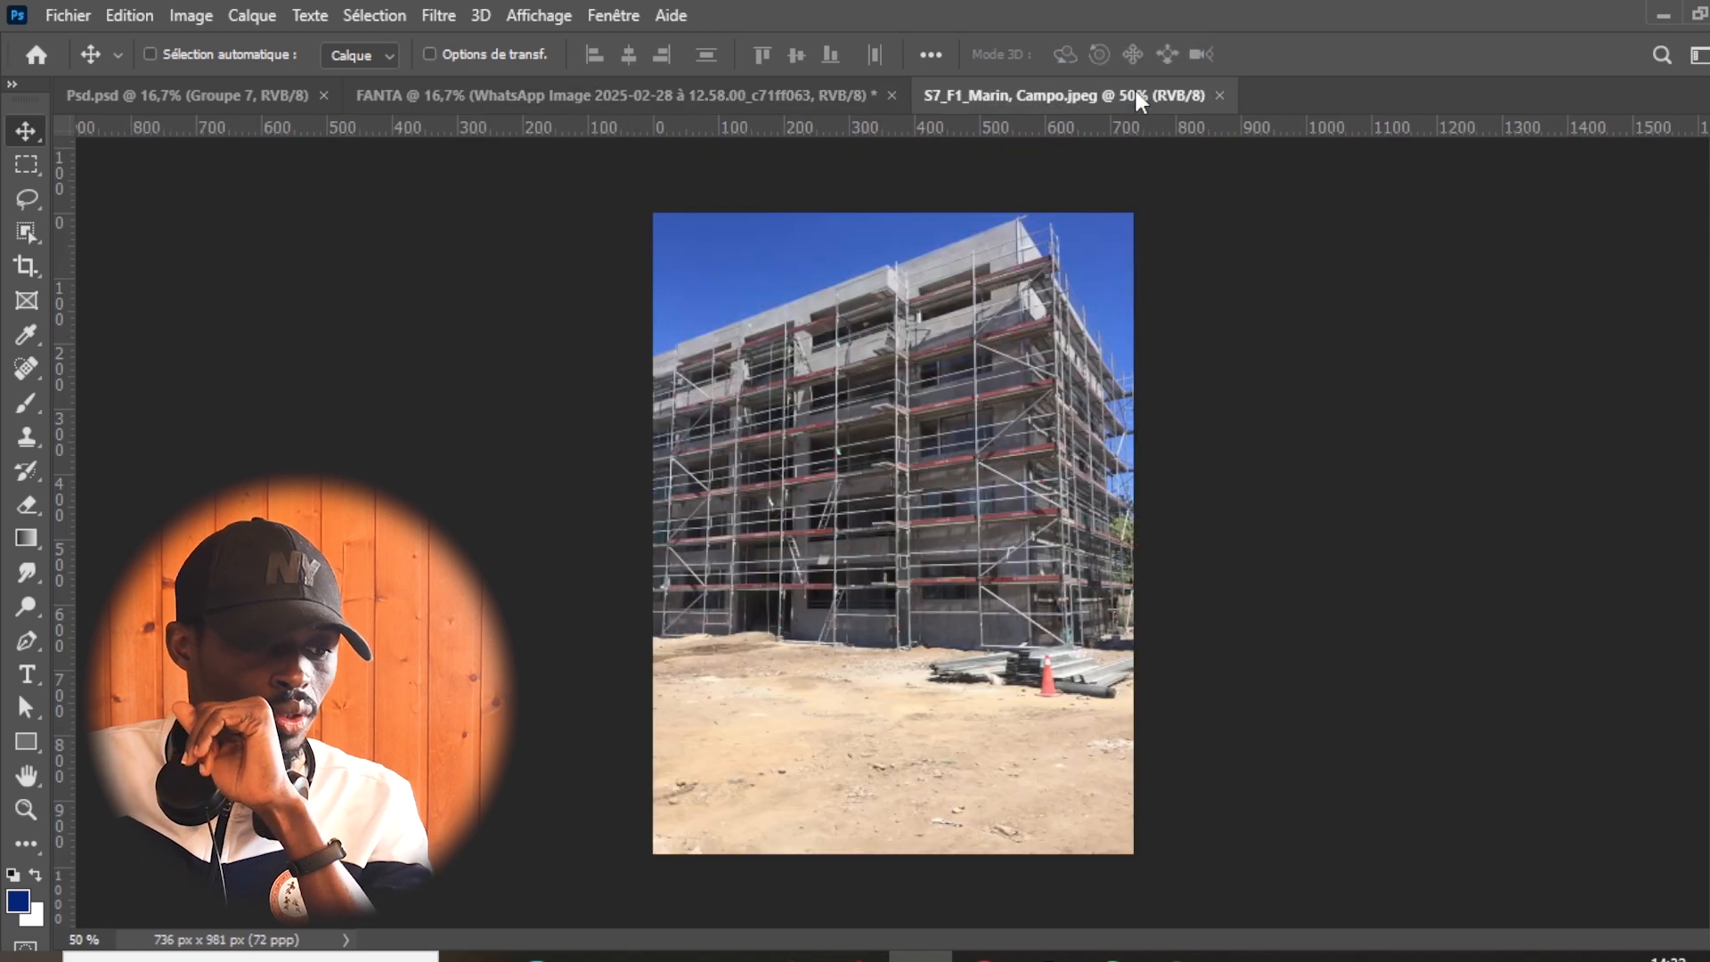
- Isolate the building with Select Subject, copying it to a new layer and hiding the background layer
left_click(374, 15)
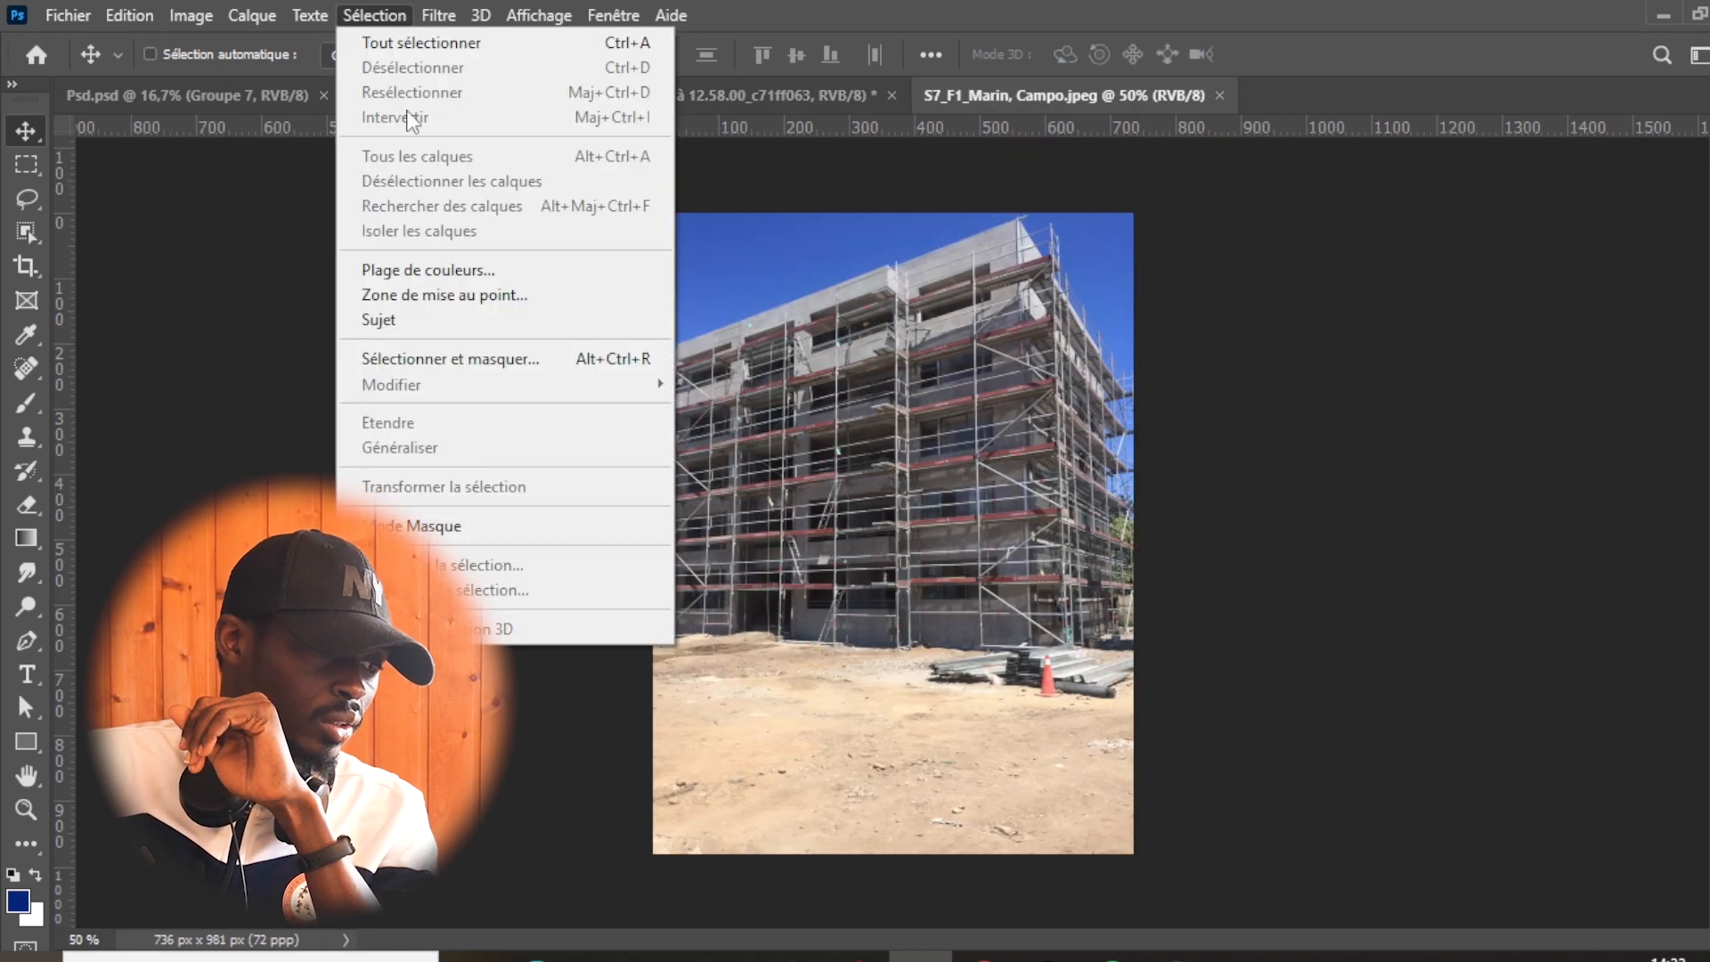
left_click(415, 320)
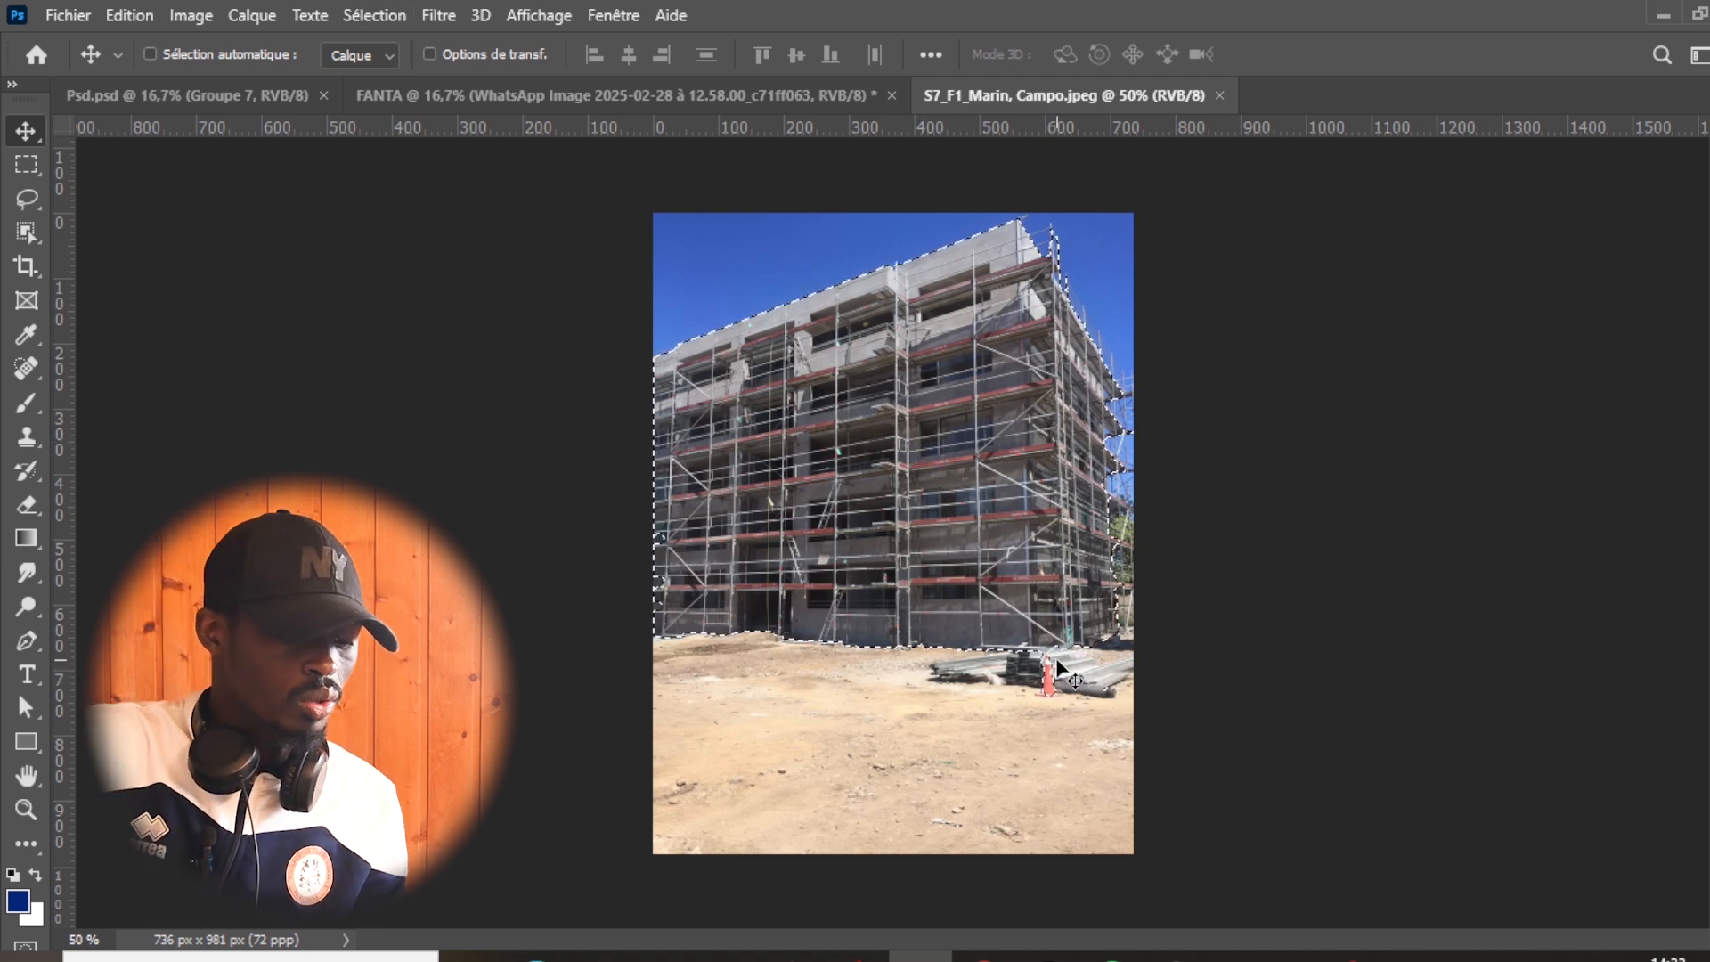
key("ctrl+j")
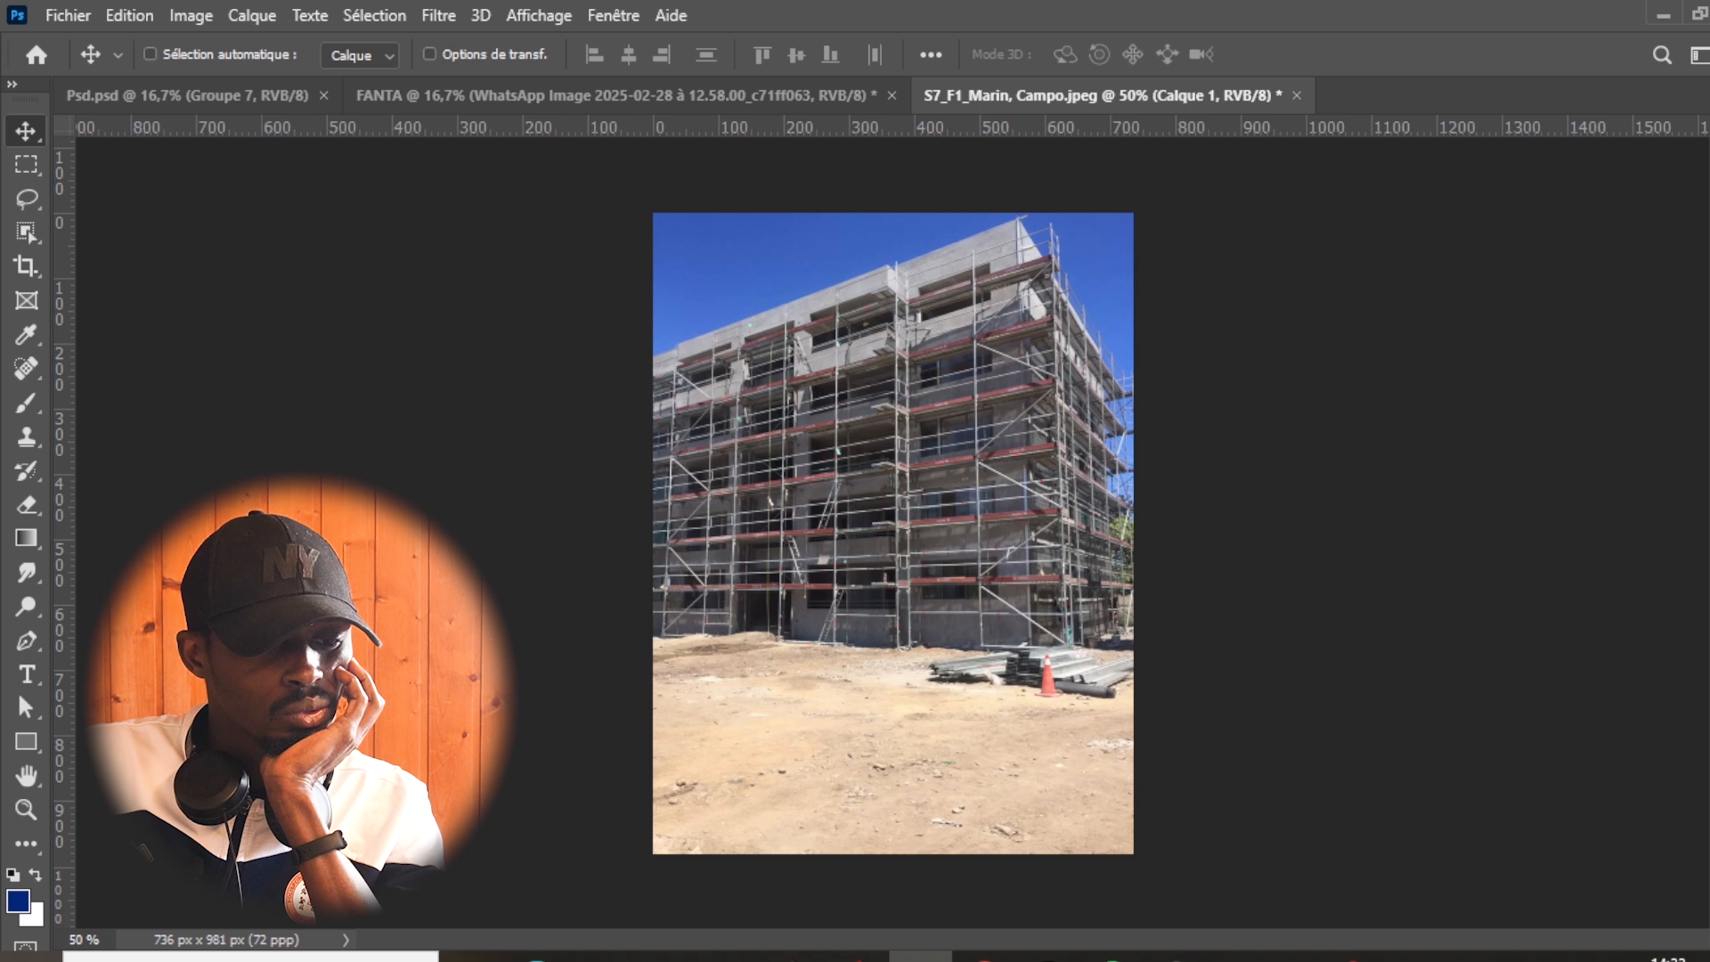
key("F7")
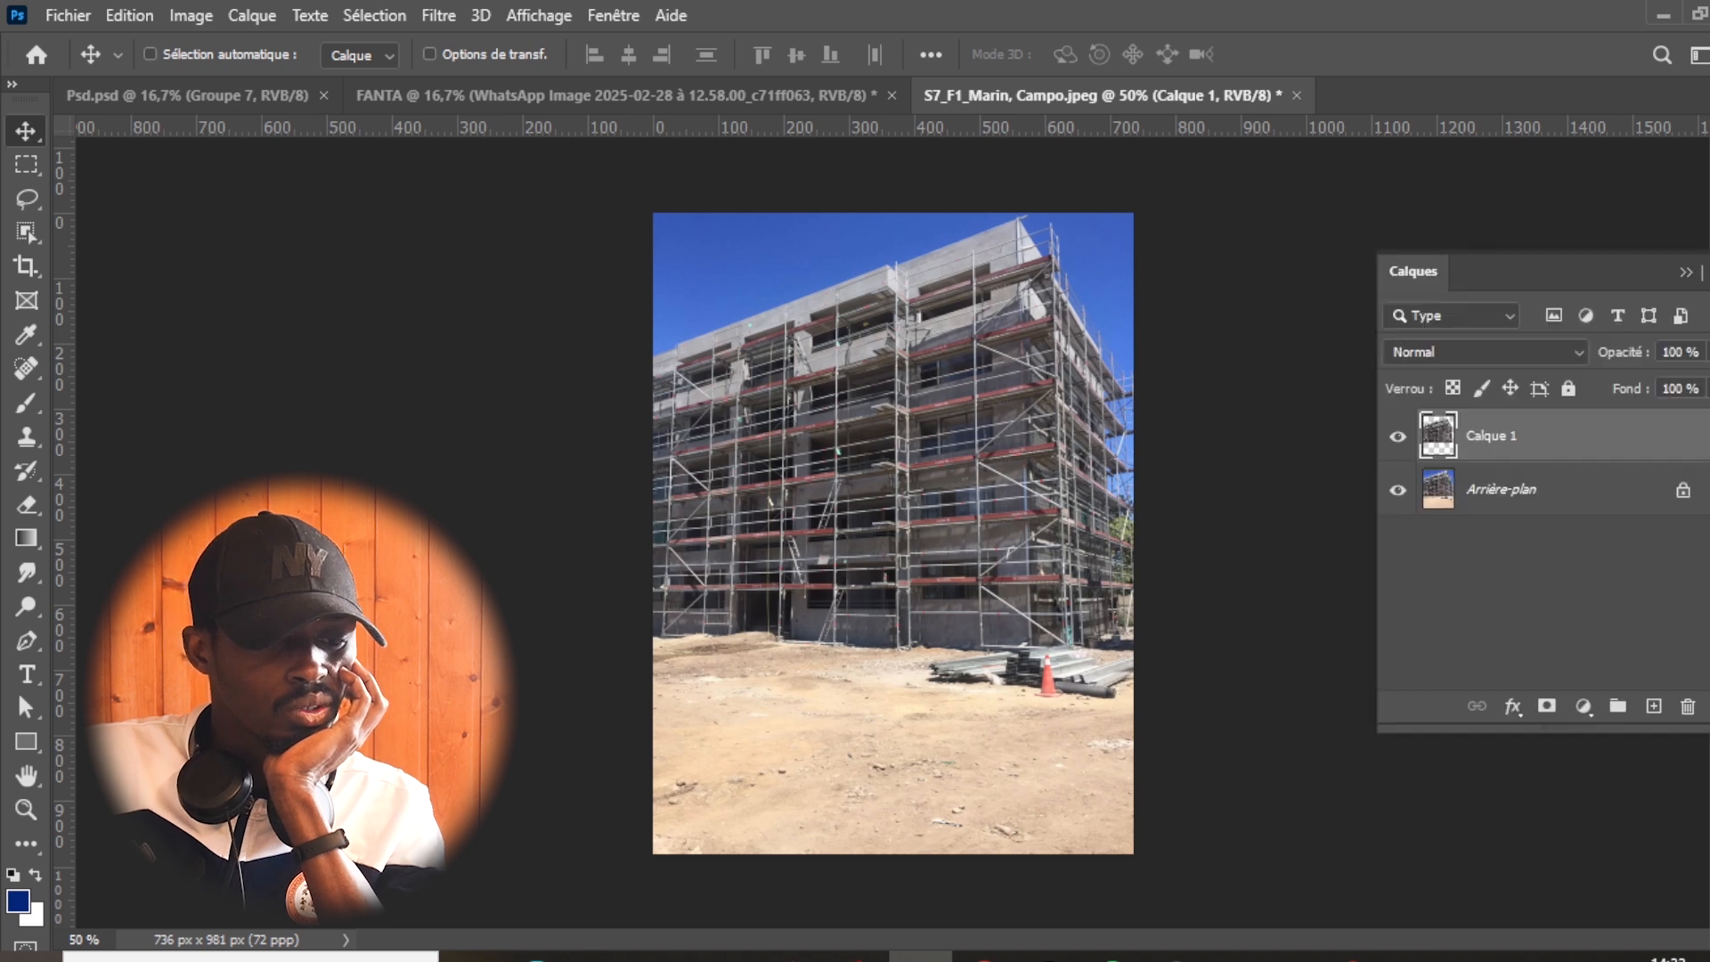
left_click(1398, 499)
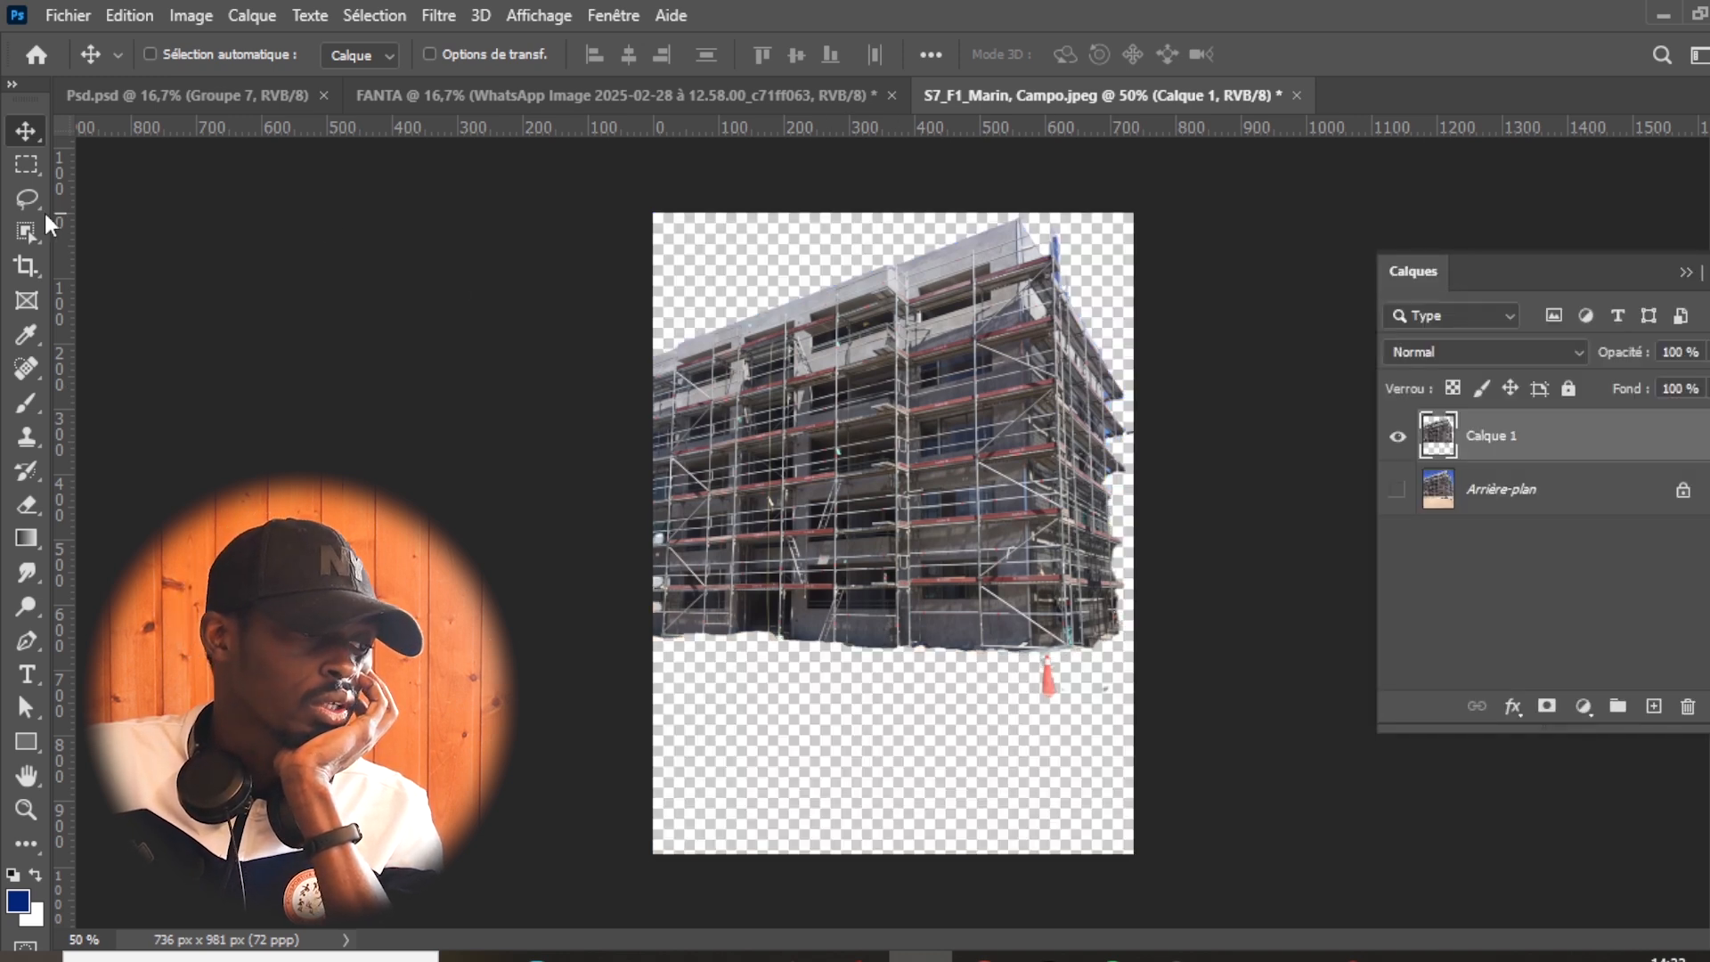
- Move the building cutout into the FANTA document and enlarge it against the page's right edge, above the trees
left_click_drag(989, 530, 665, 108)
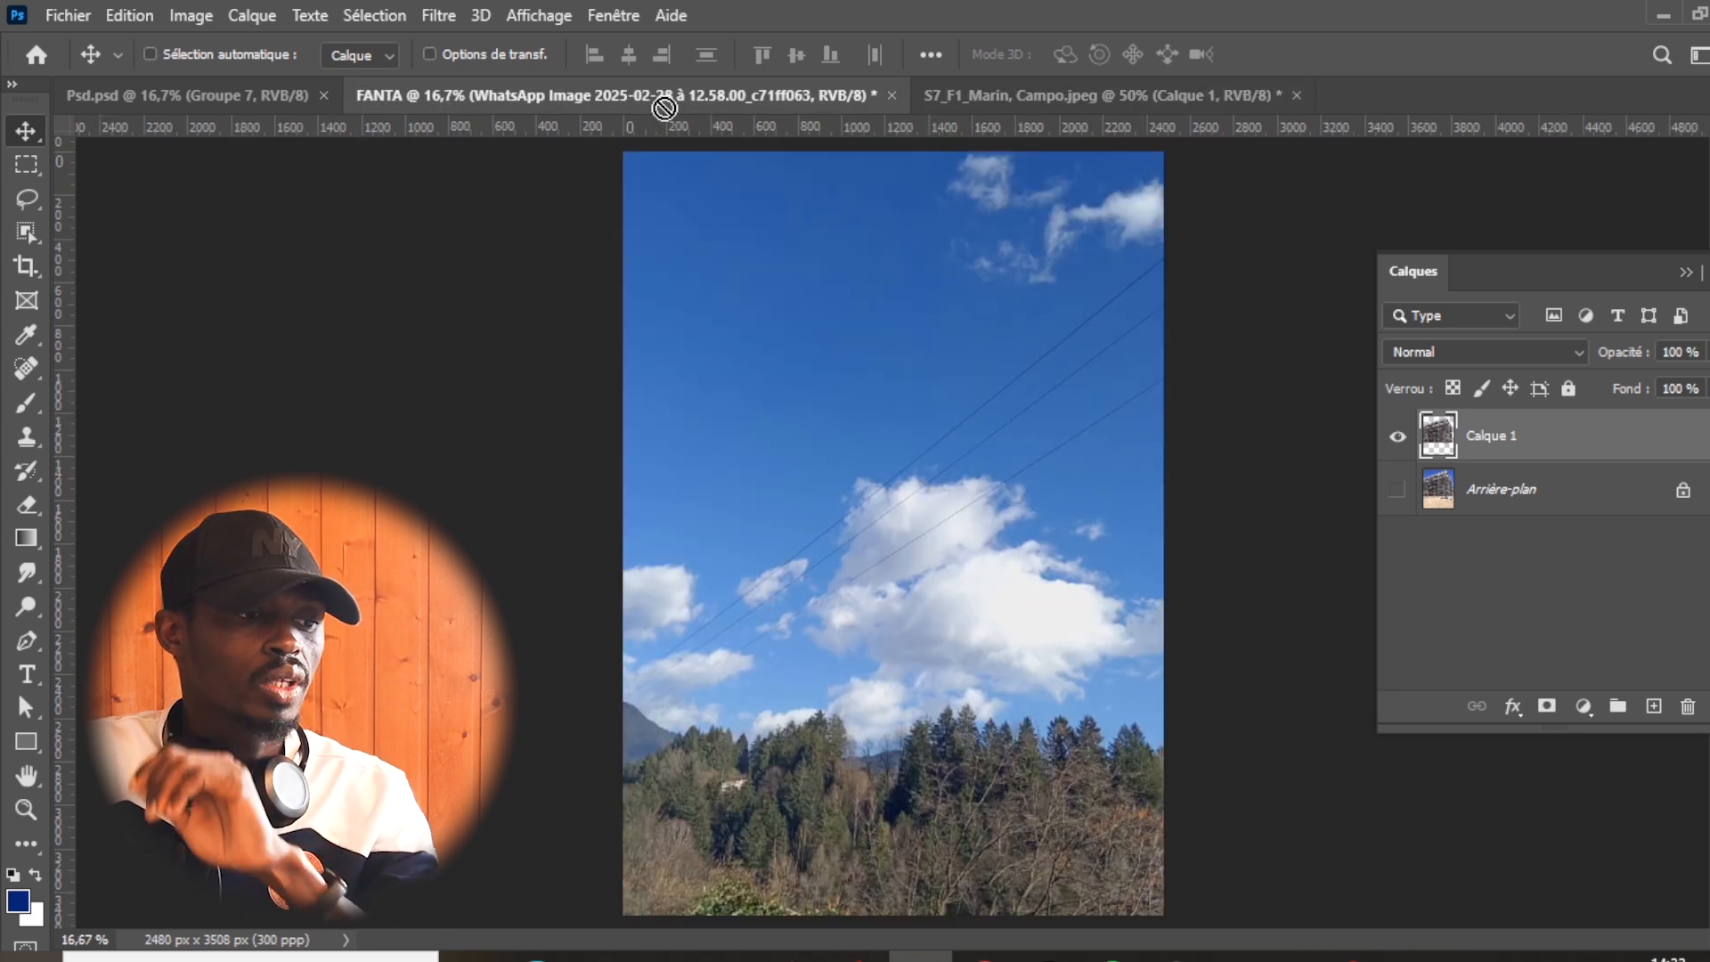
left_click_drag(878, 608, 1007, 600)
key("ctrl+t")
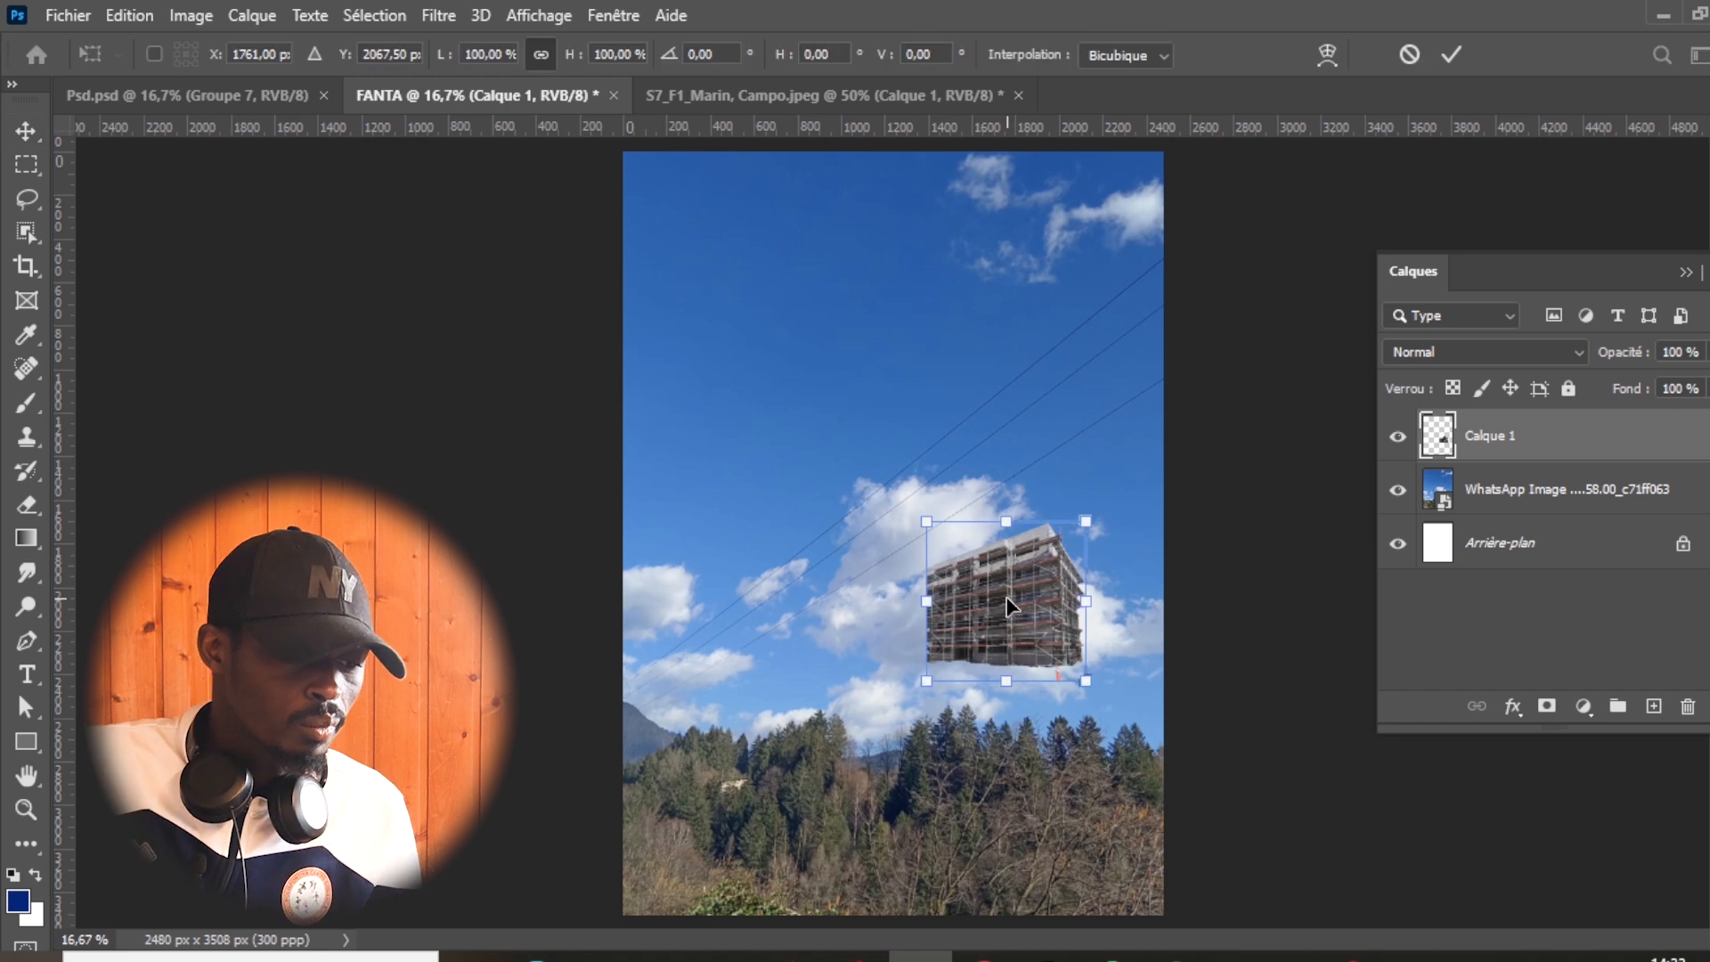
left_click_drag(926, 522, 730, 324)
left_click_drag(1080, 677, 1212, 819)
left_click_drag(1038, 614, 1054, 624)
left_click(1449, 66)
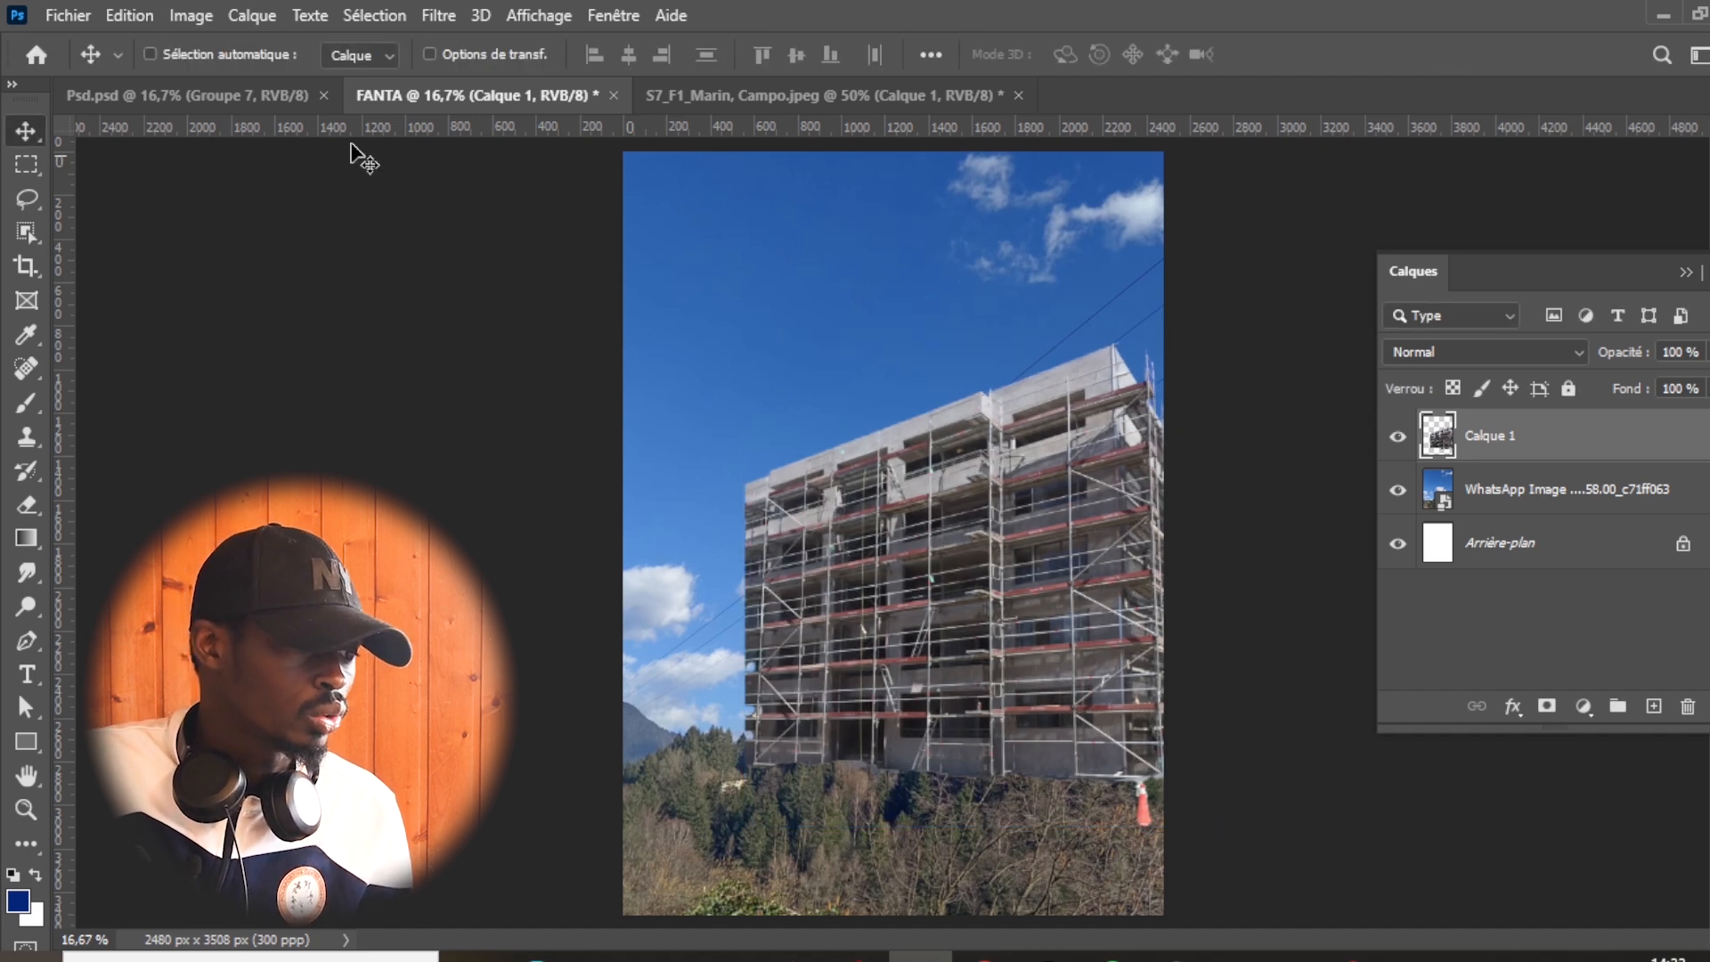
mouse_move(663, 955)
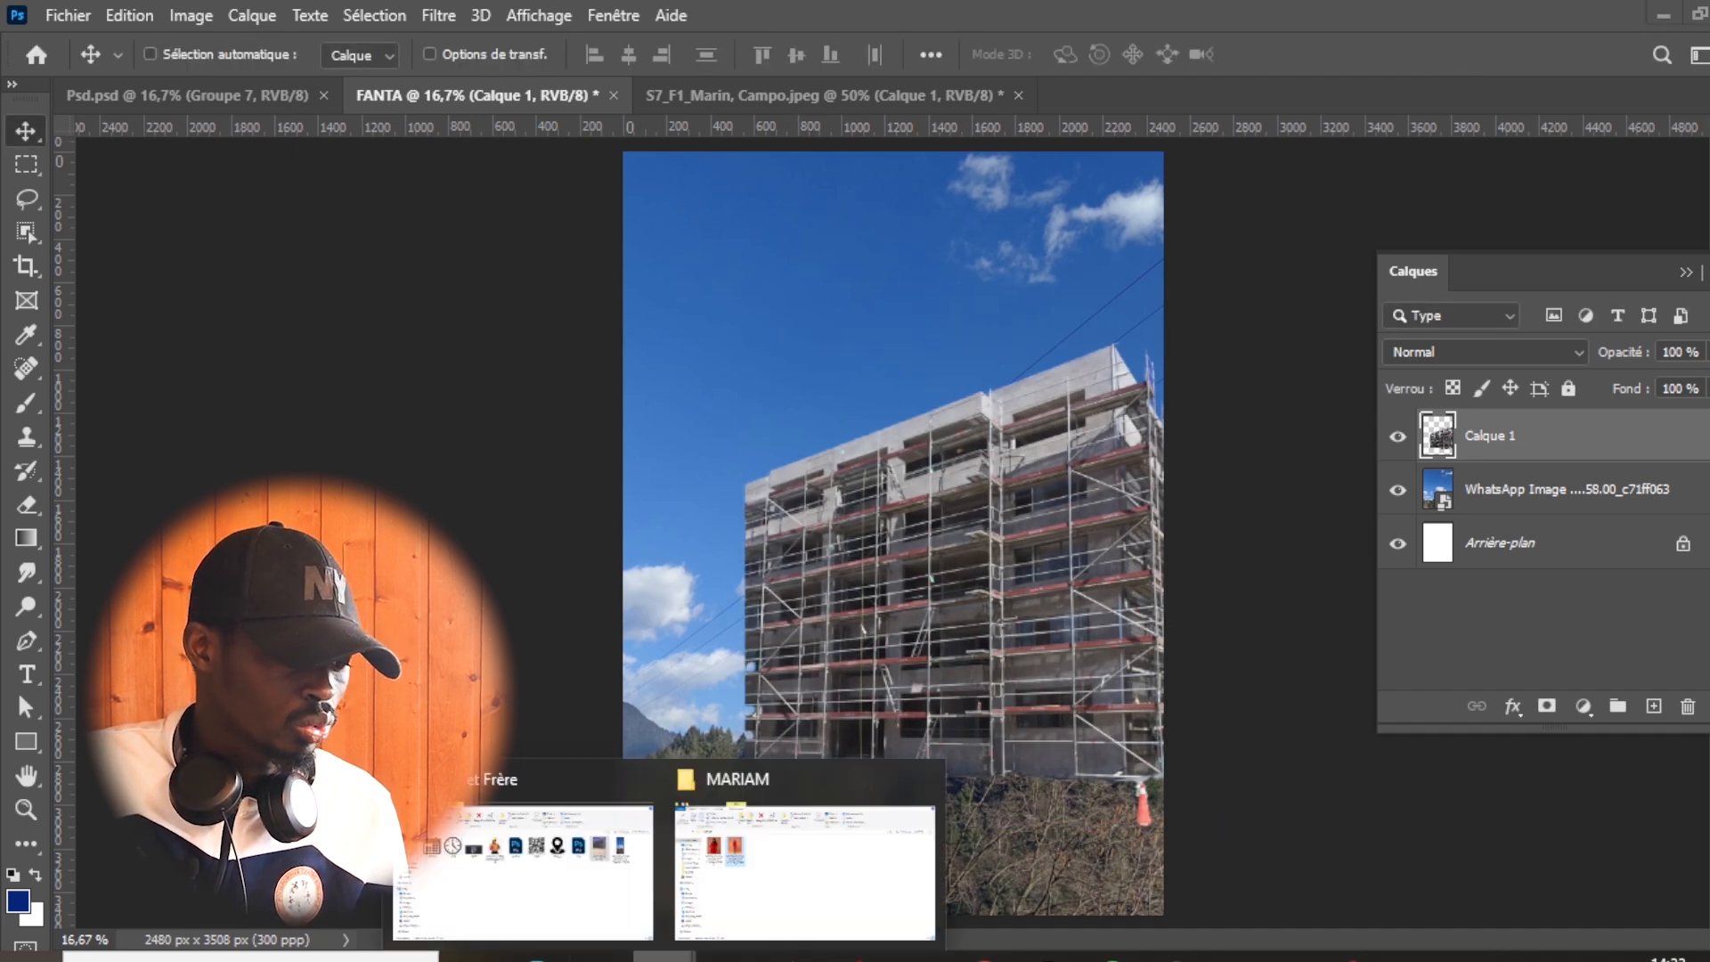
left_click(580, 928)
left_click(688, 317)
left_click_drag(699, 312, 708, 751)
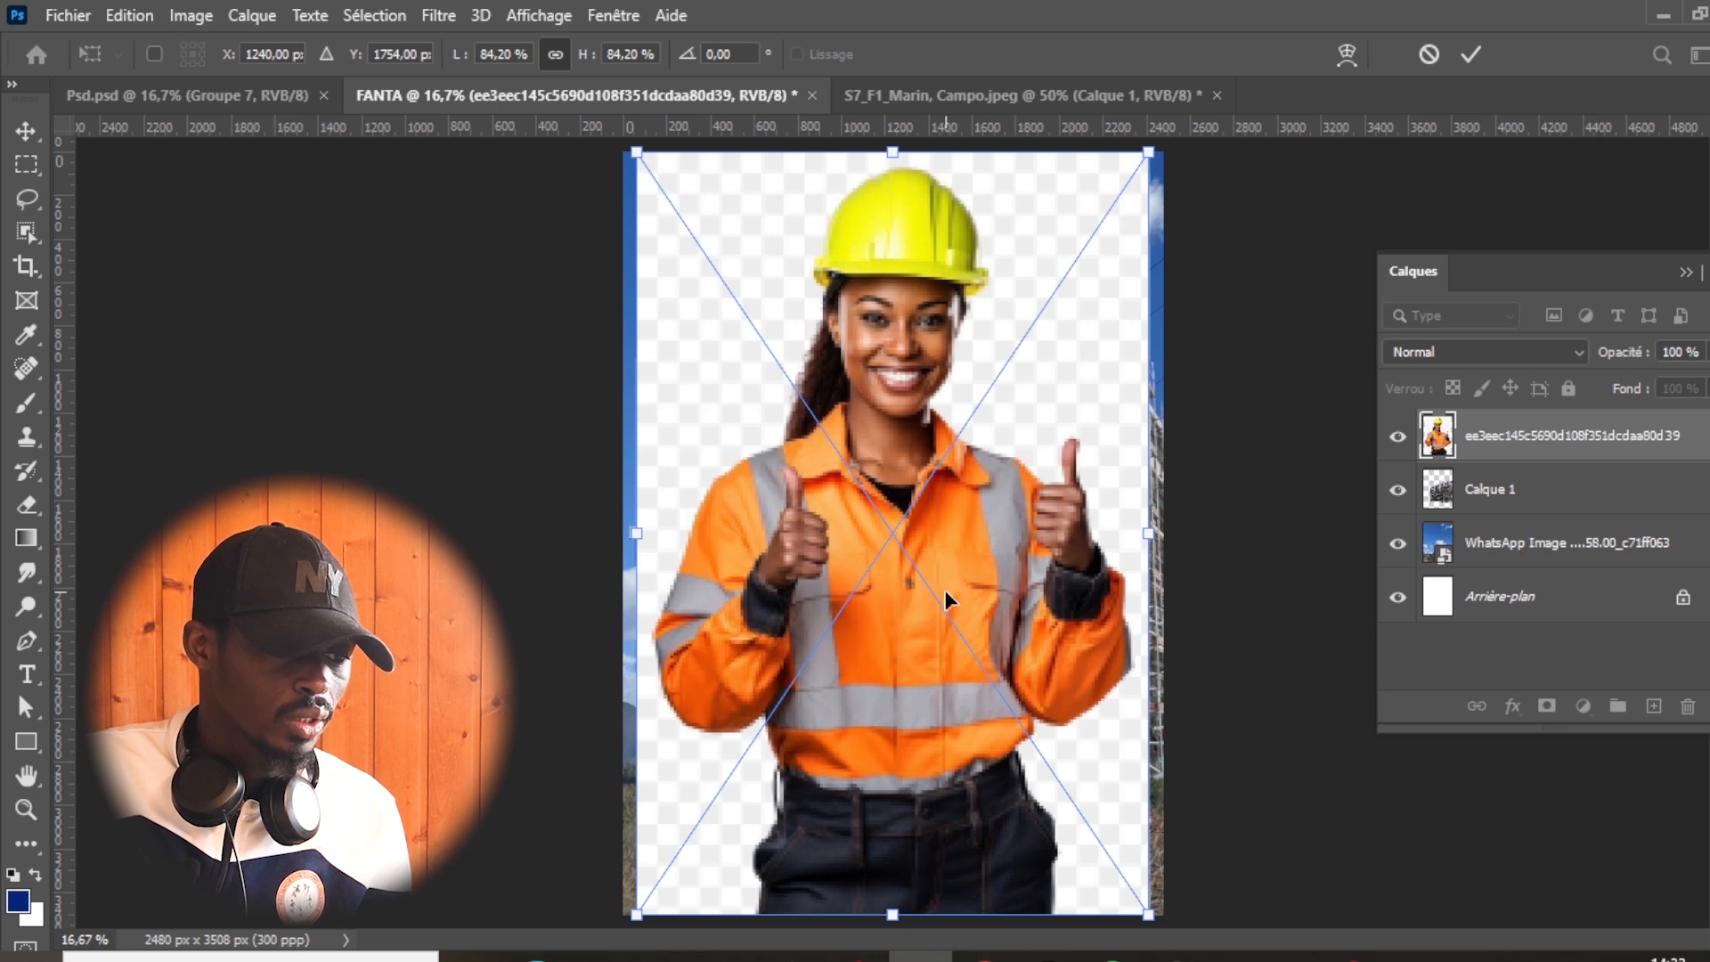
left_click(1429, 55)
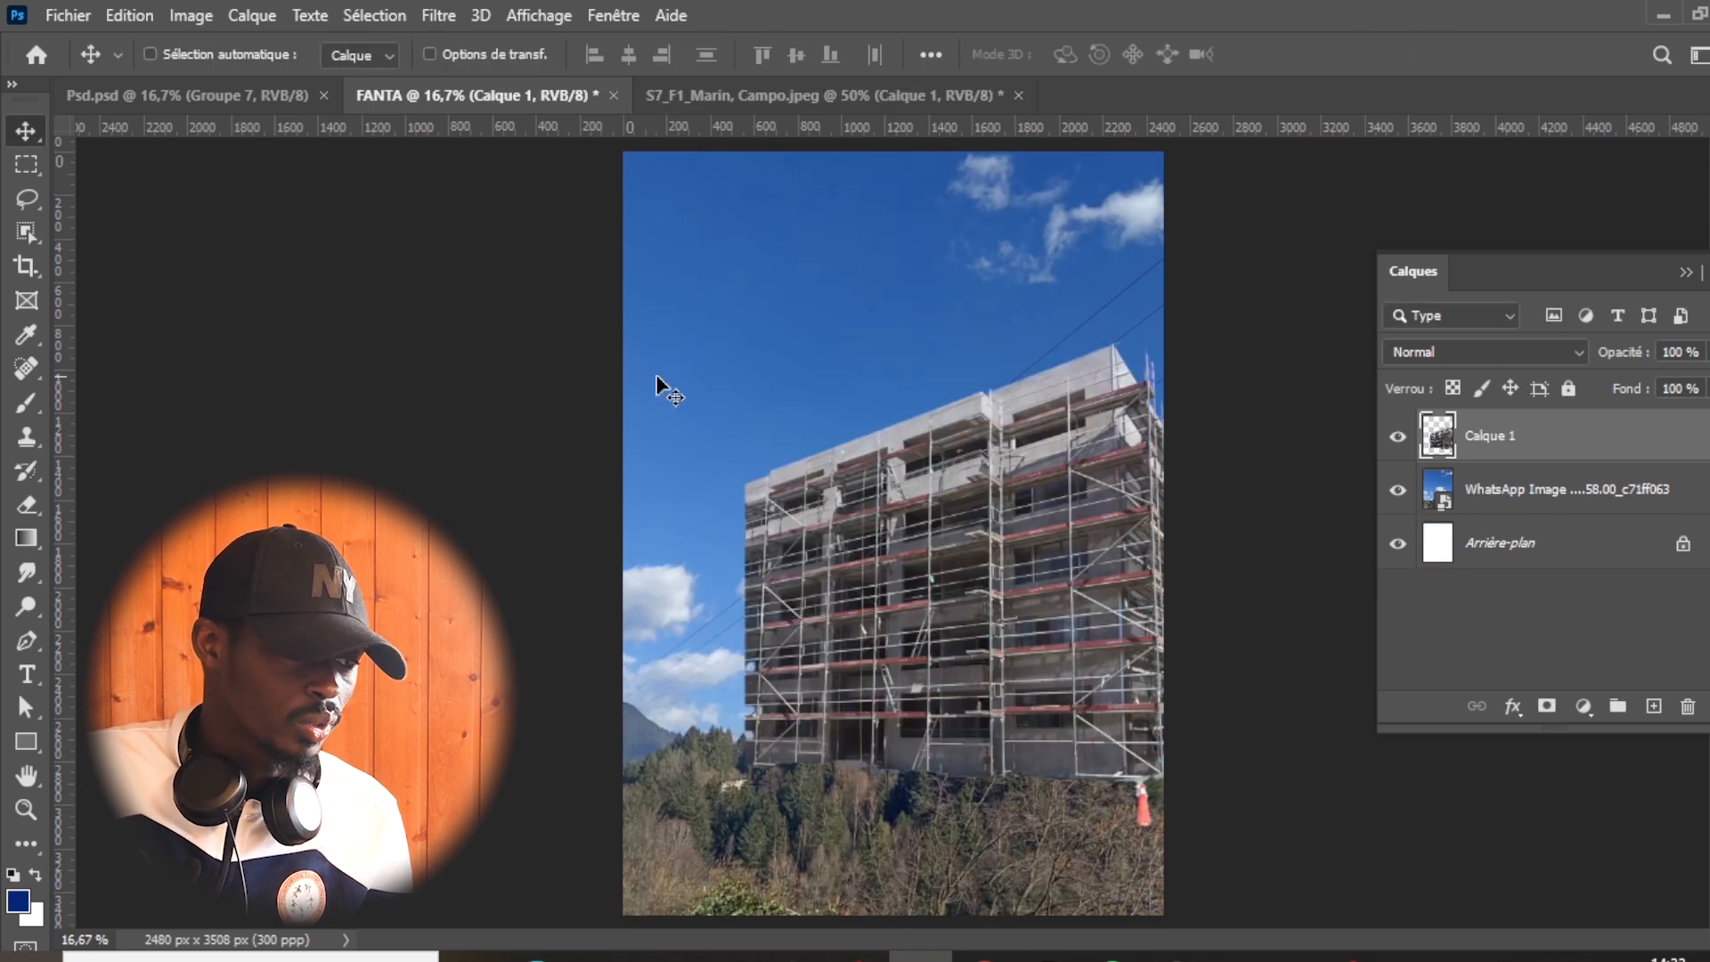
- Open the photo of the woman in the yellow helmet from the Fanta et Frère folder as a separate document
mouse_move(663, 957)
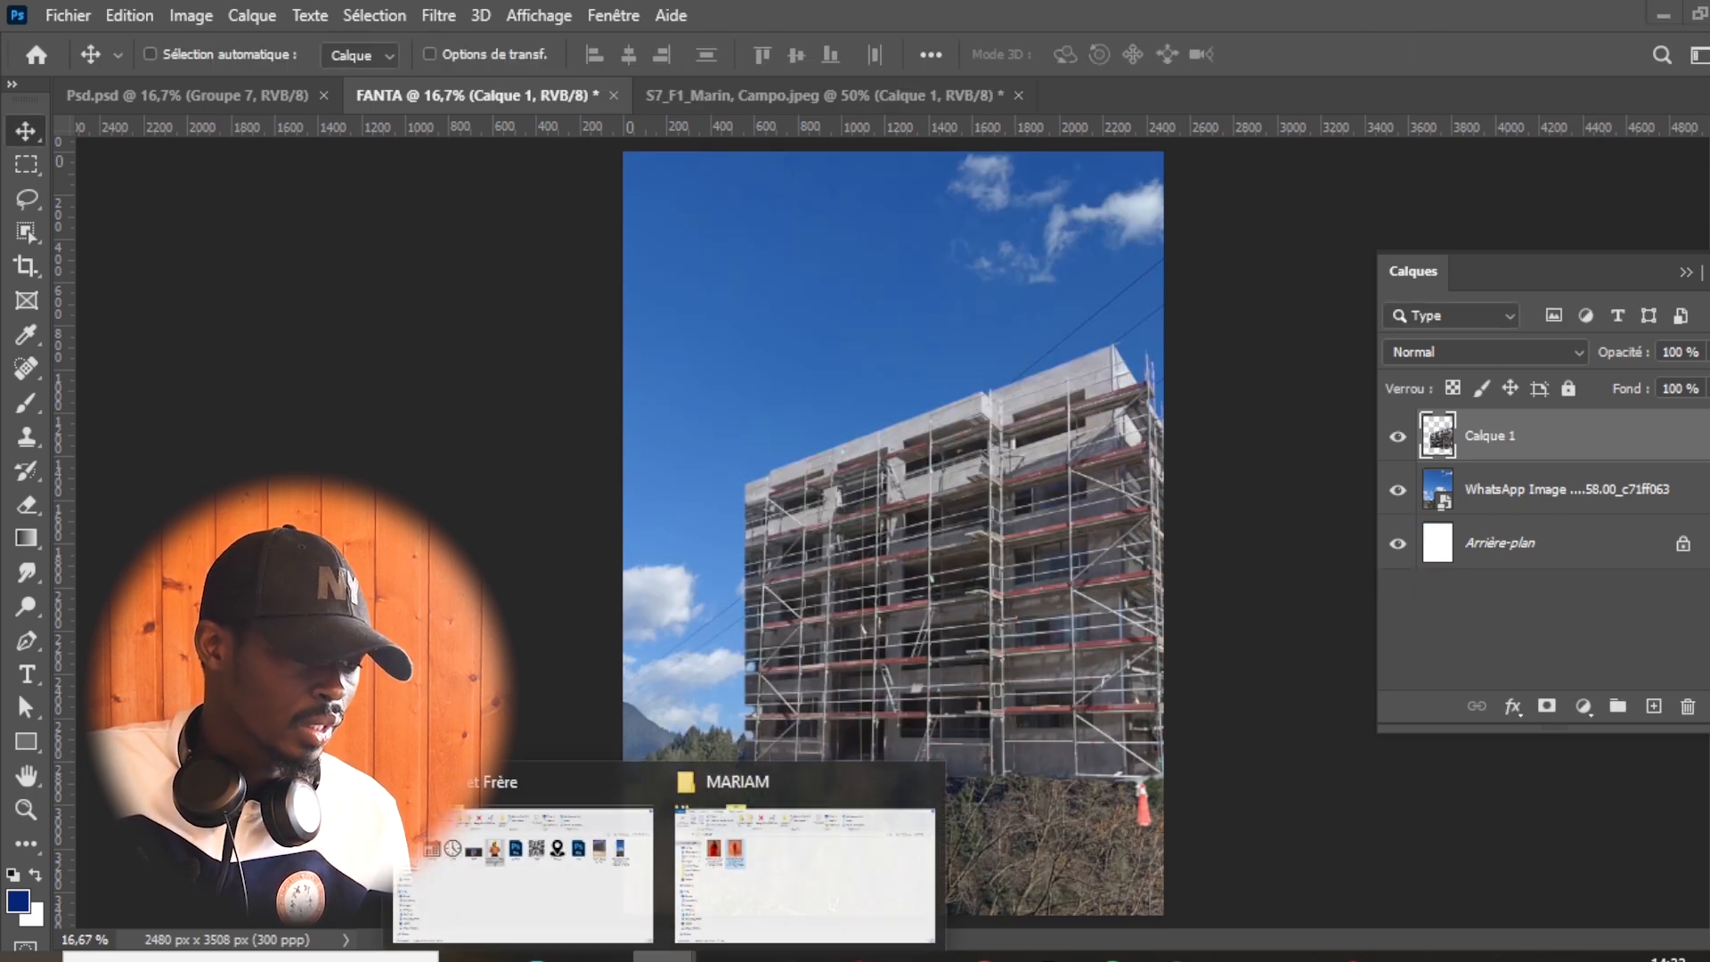
left_click(558, 891)
left_click_drag(697, 303, 1316, 87)
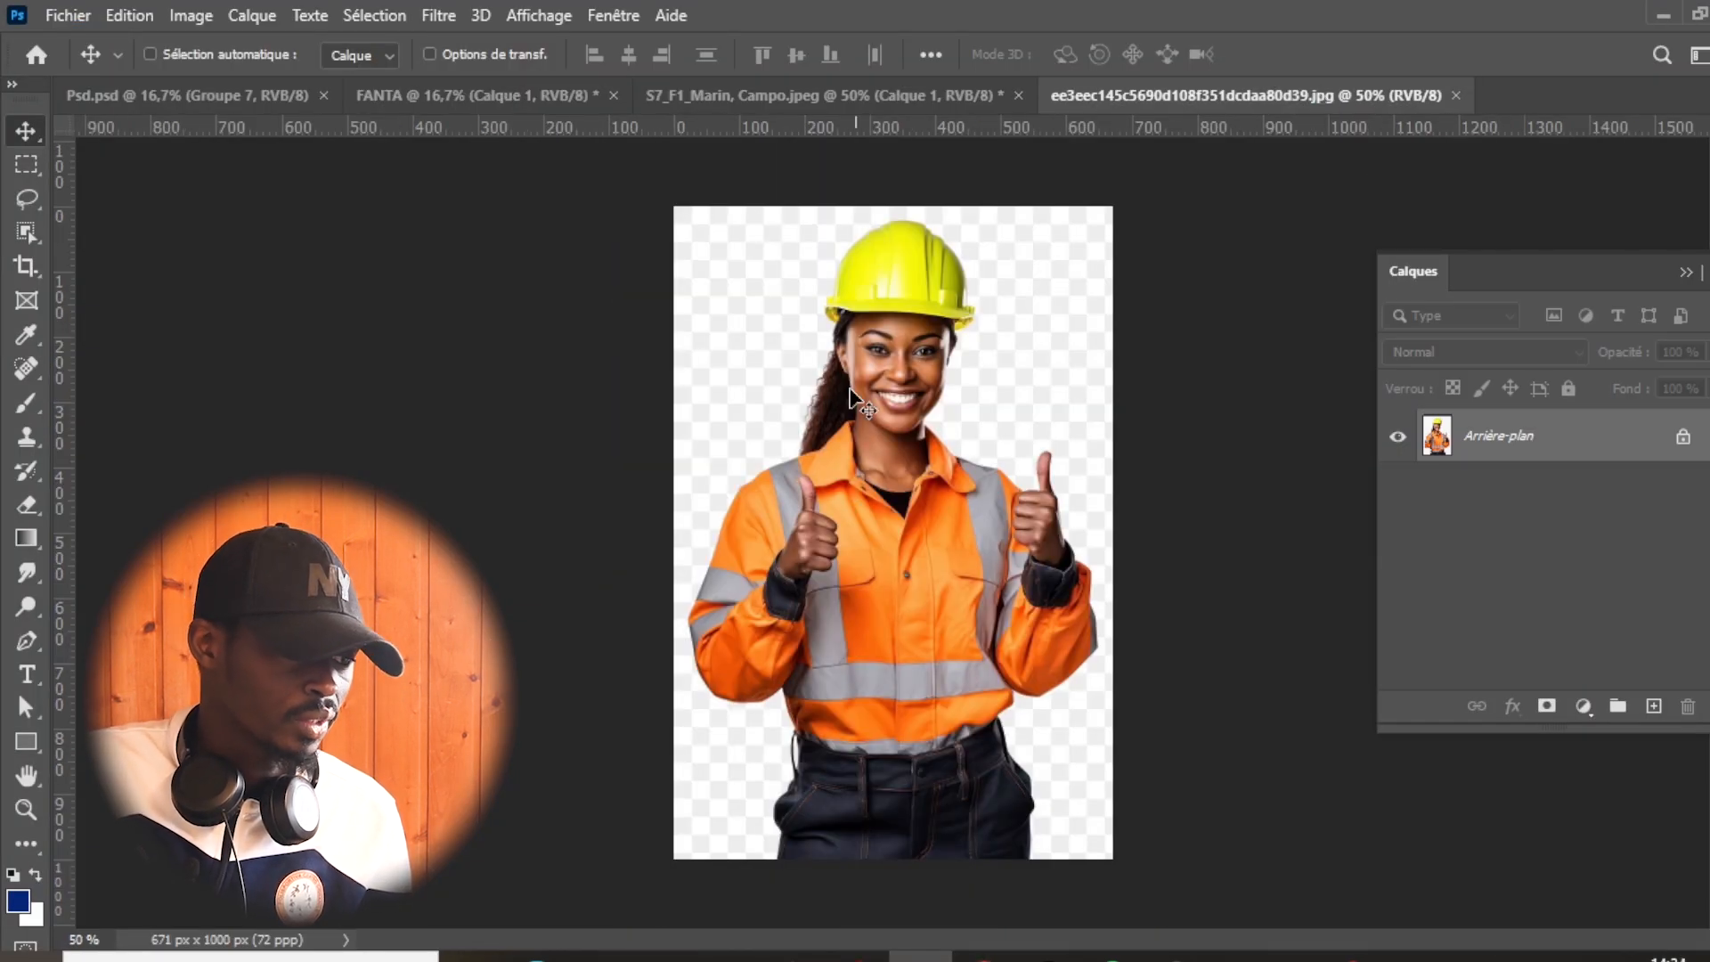
- Isolate the woman with Select Subject on a new layer and hide the background layer, leaving nothing selected
left_click(402, 15)
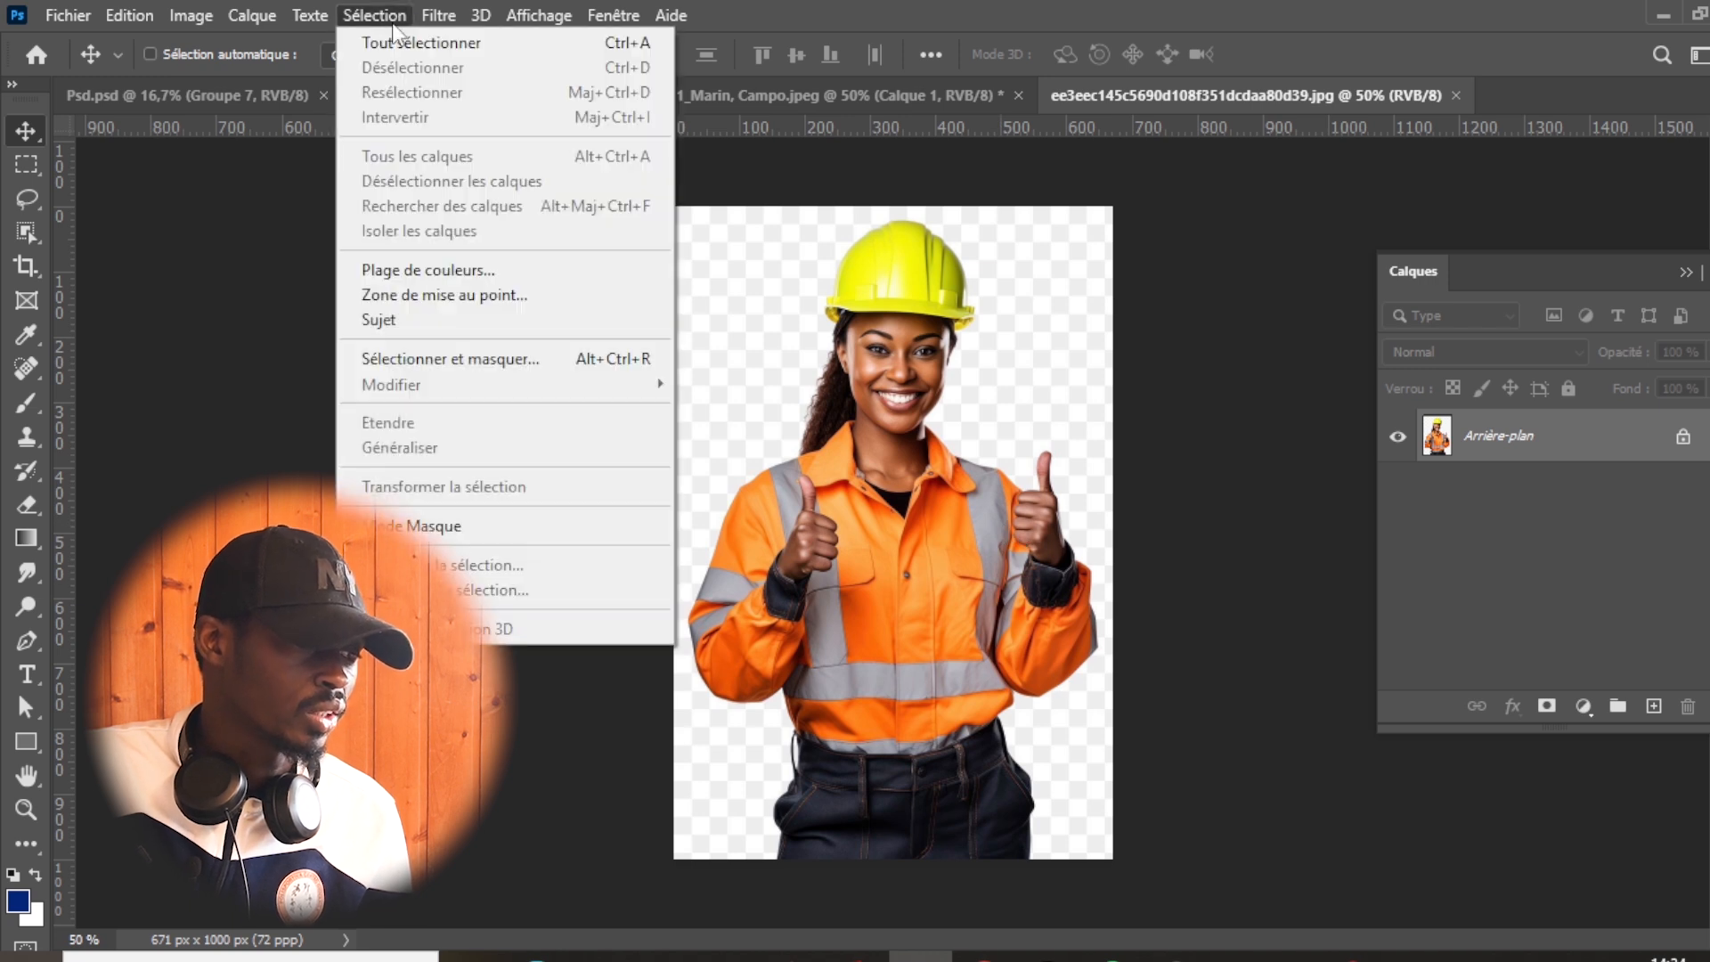
left_click(411, 318)
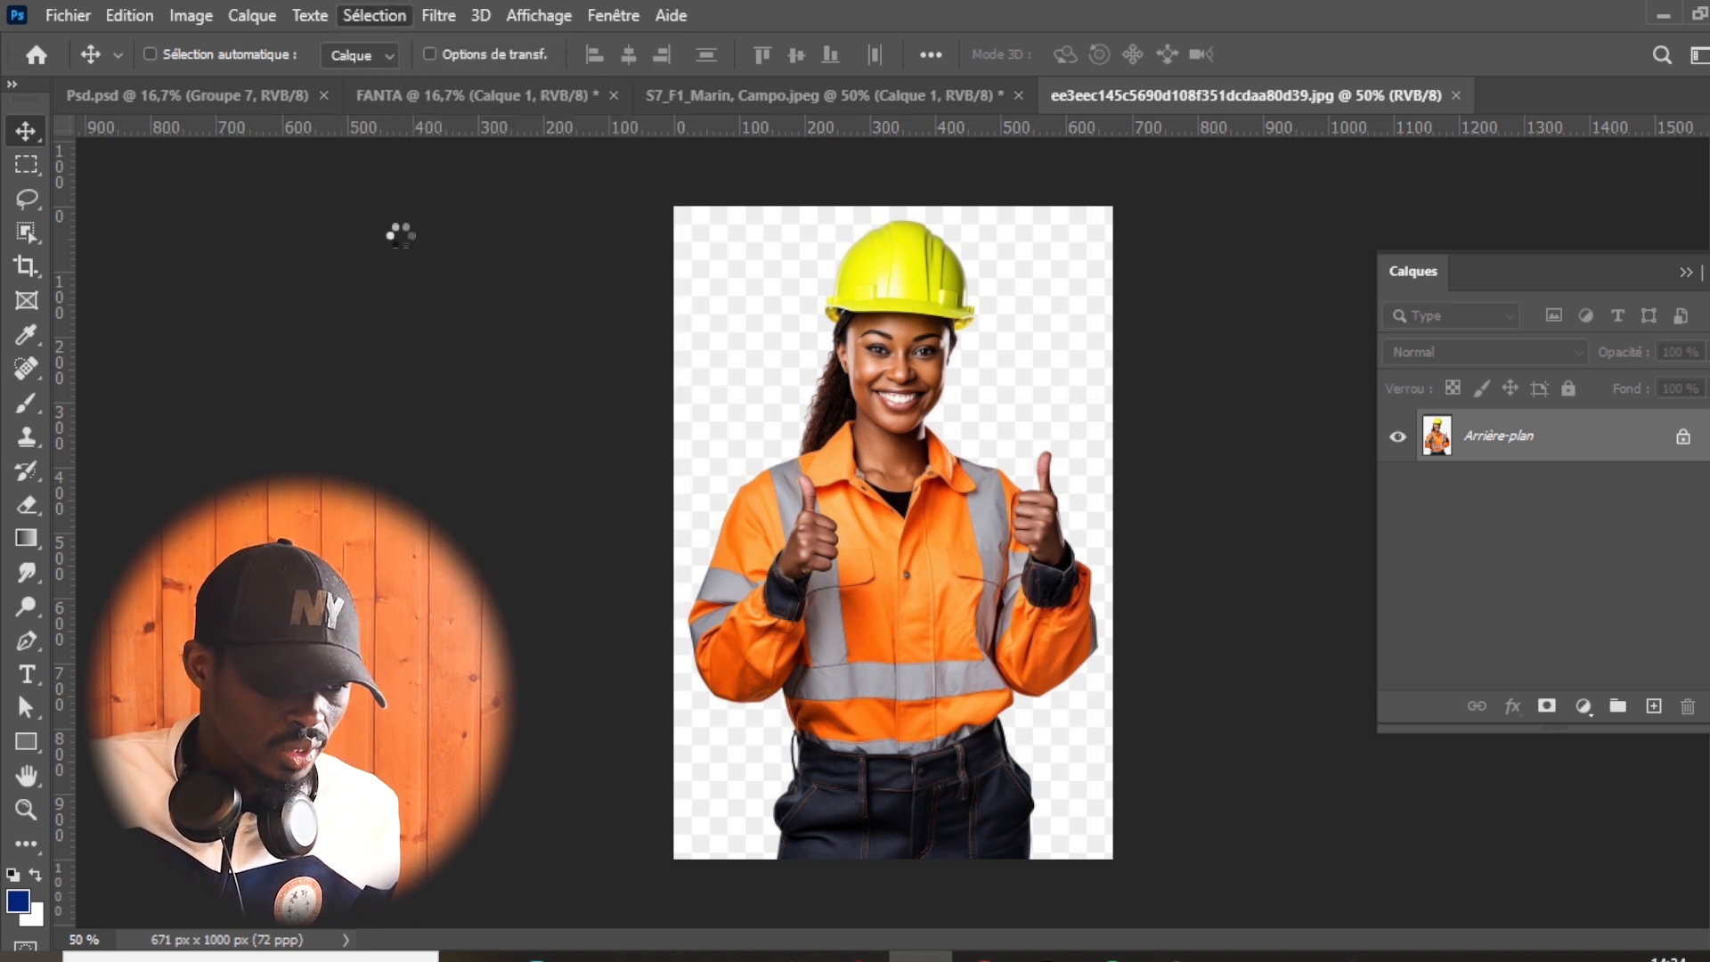
key("ctrl+shift+alt+n")
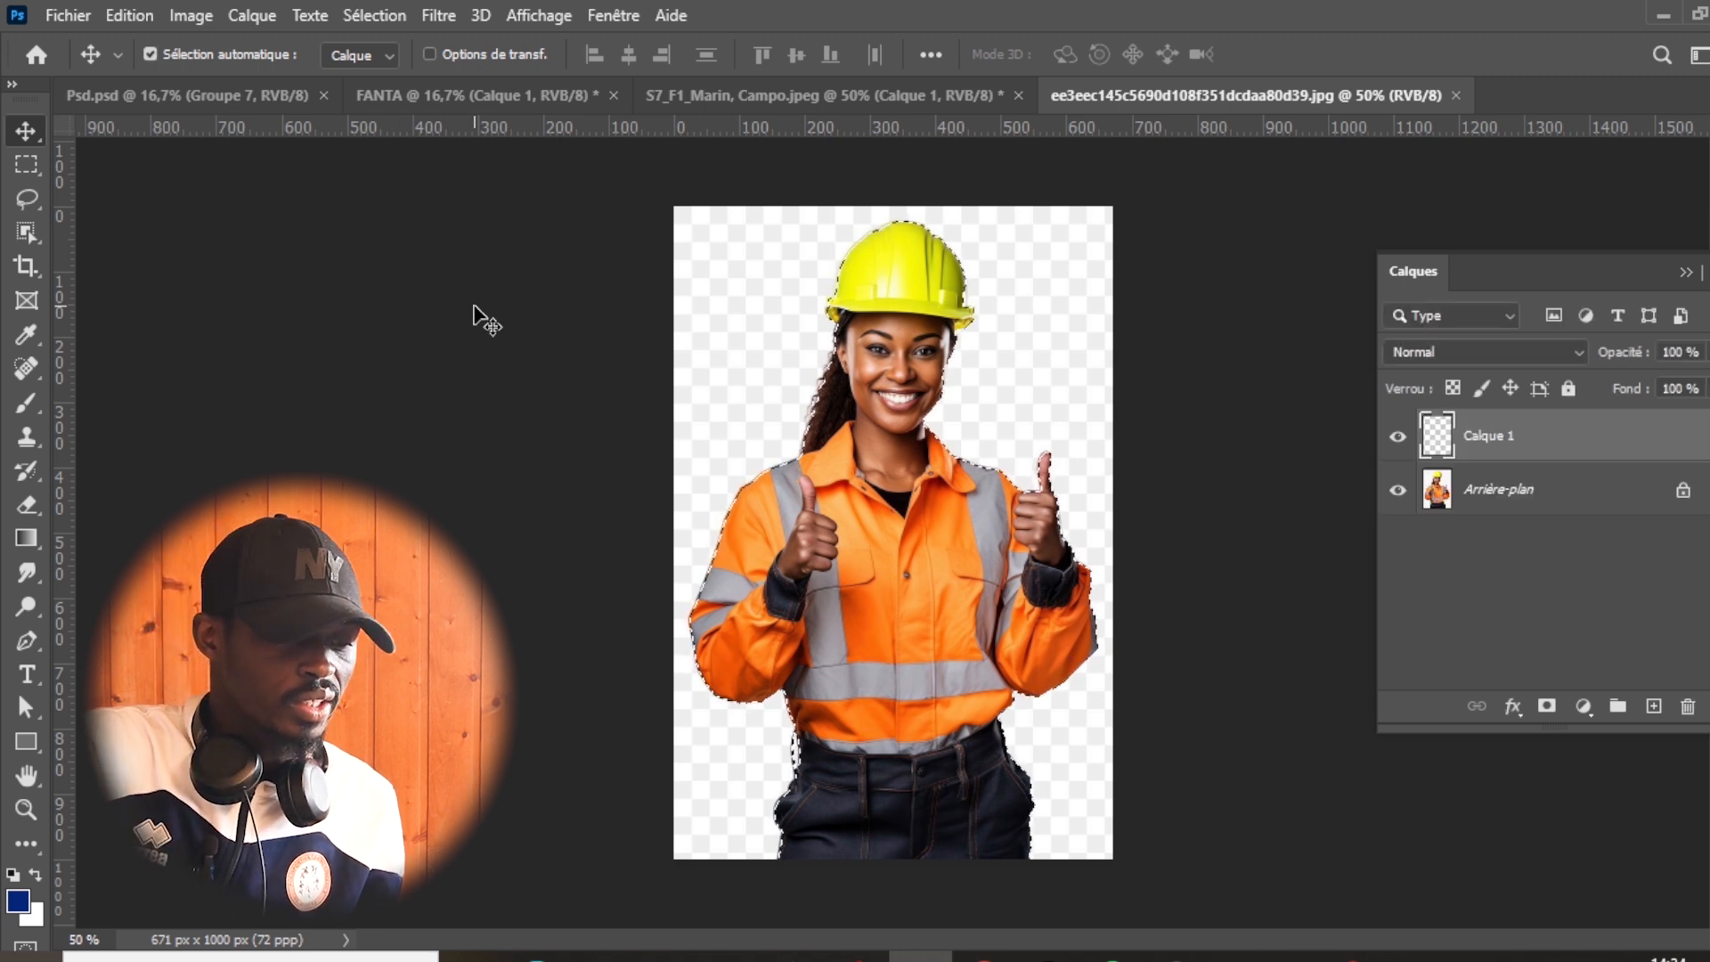
key("ctrl+shift+alt+e")
key("ctrl+d")
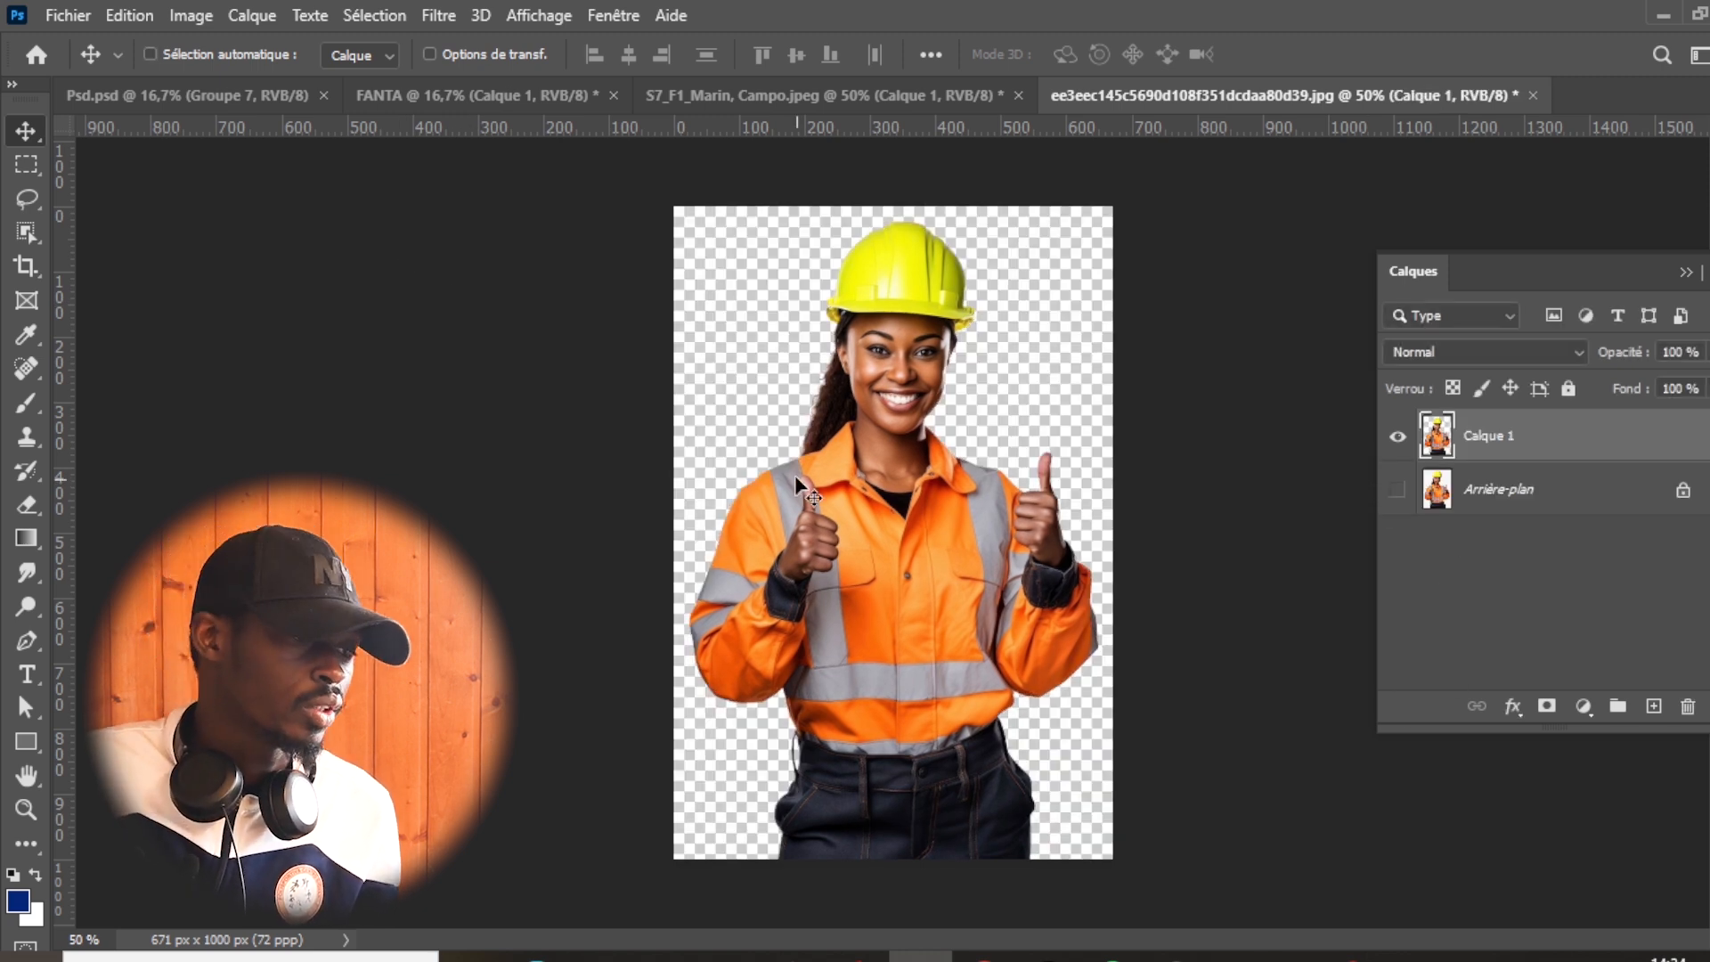
- Add a new layer above the building in the FANTA document and fill it with very dark navy blue
left_click(714, 99)
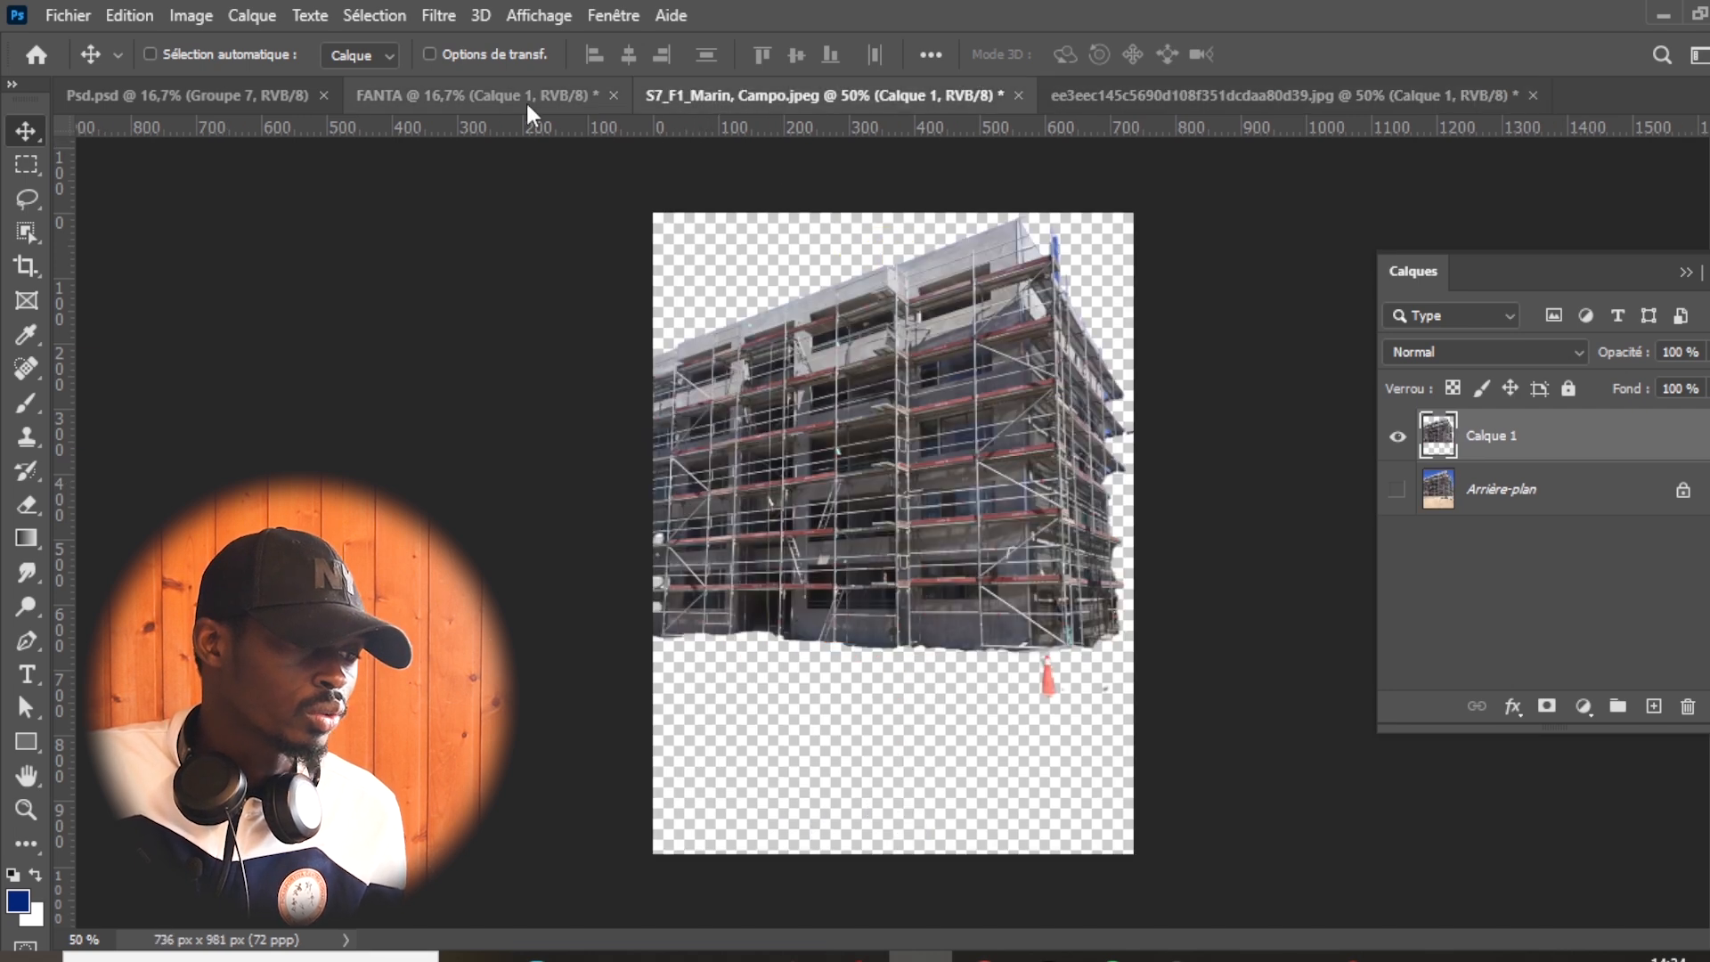
left_click(528, 105)
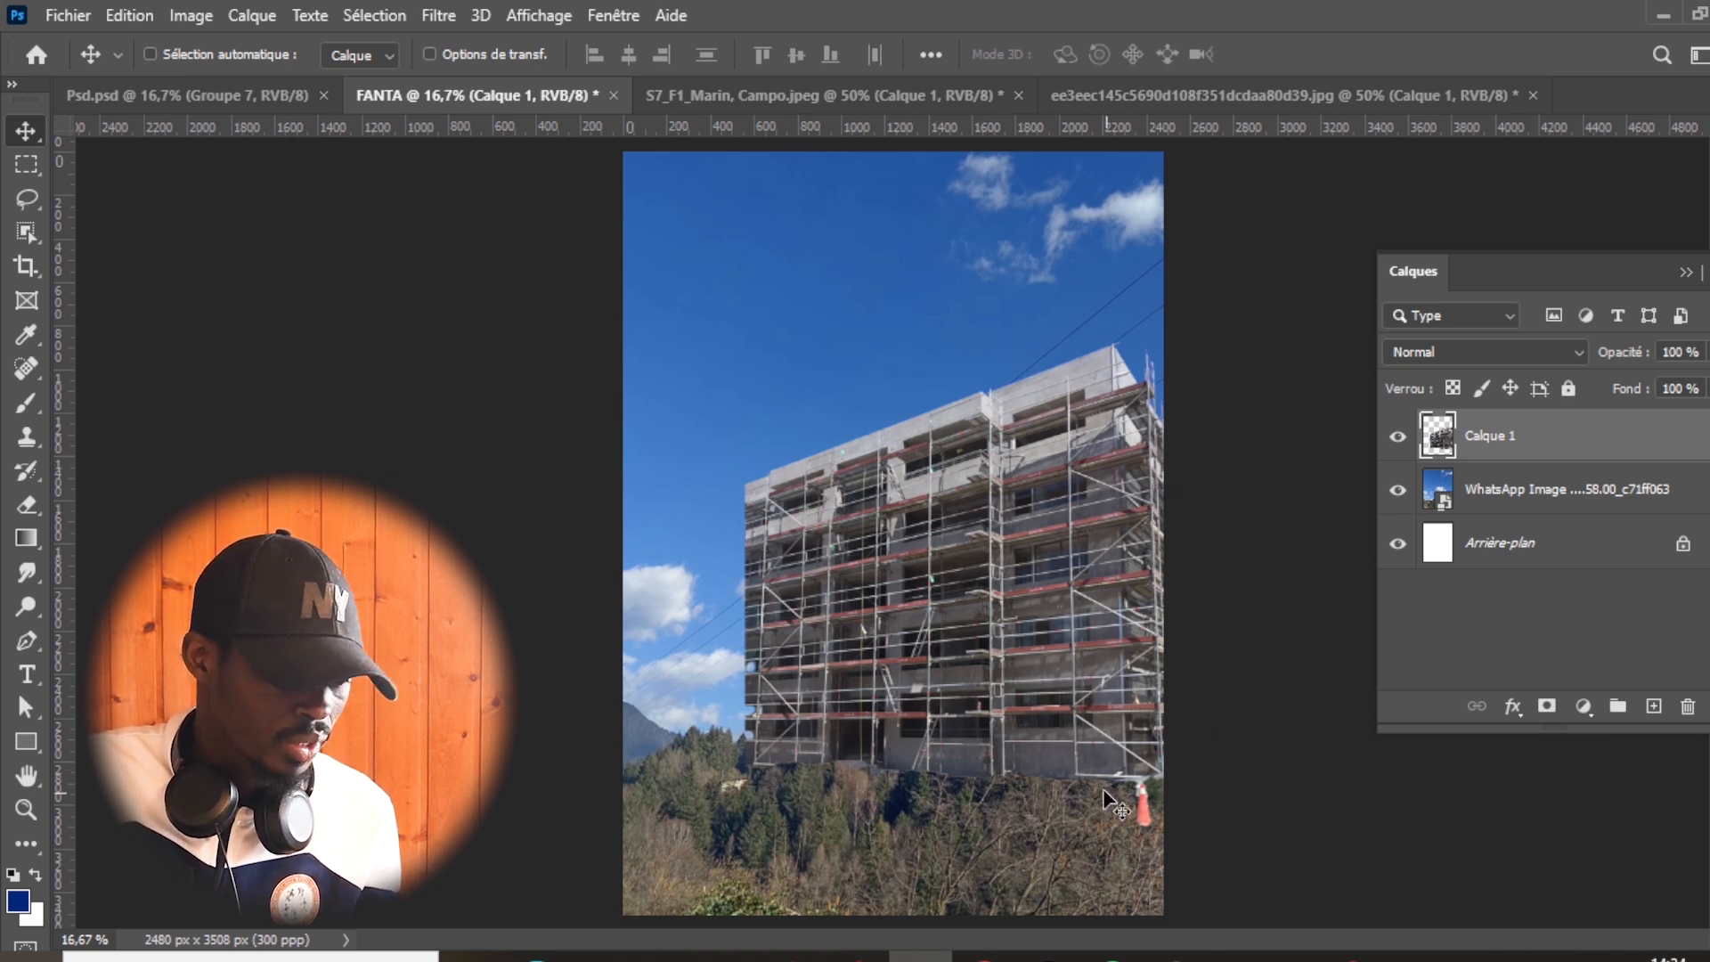
left_click(1656, 708)
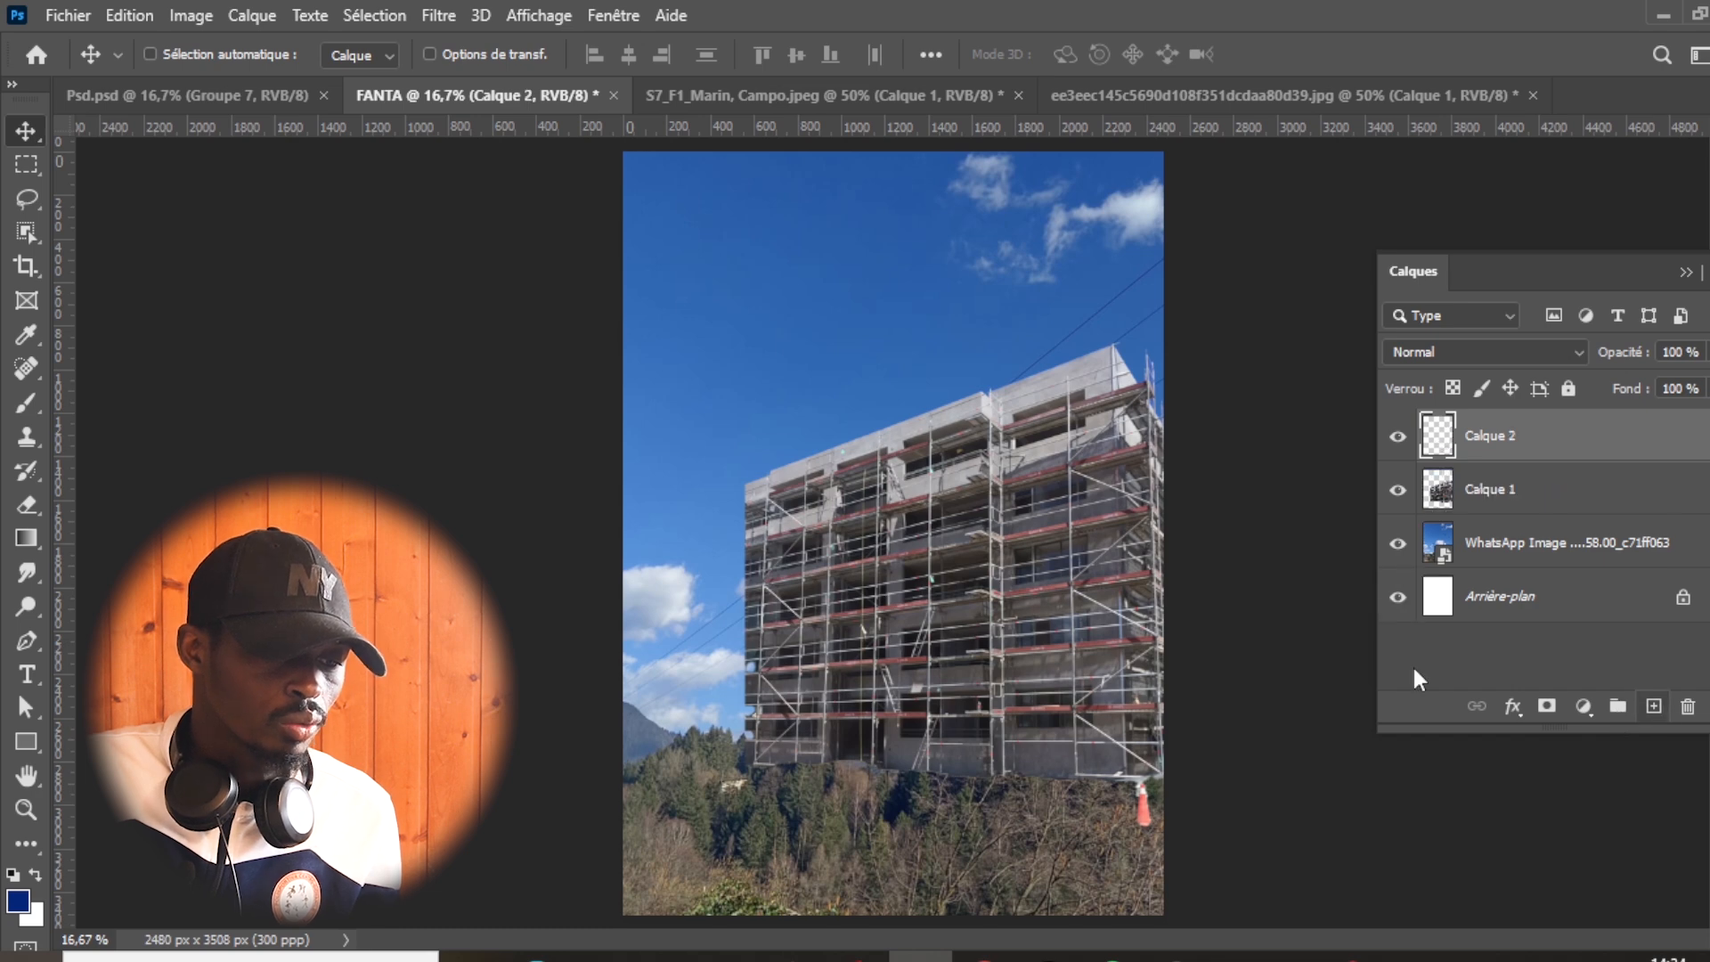
left_click(18, 904)
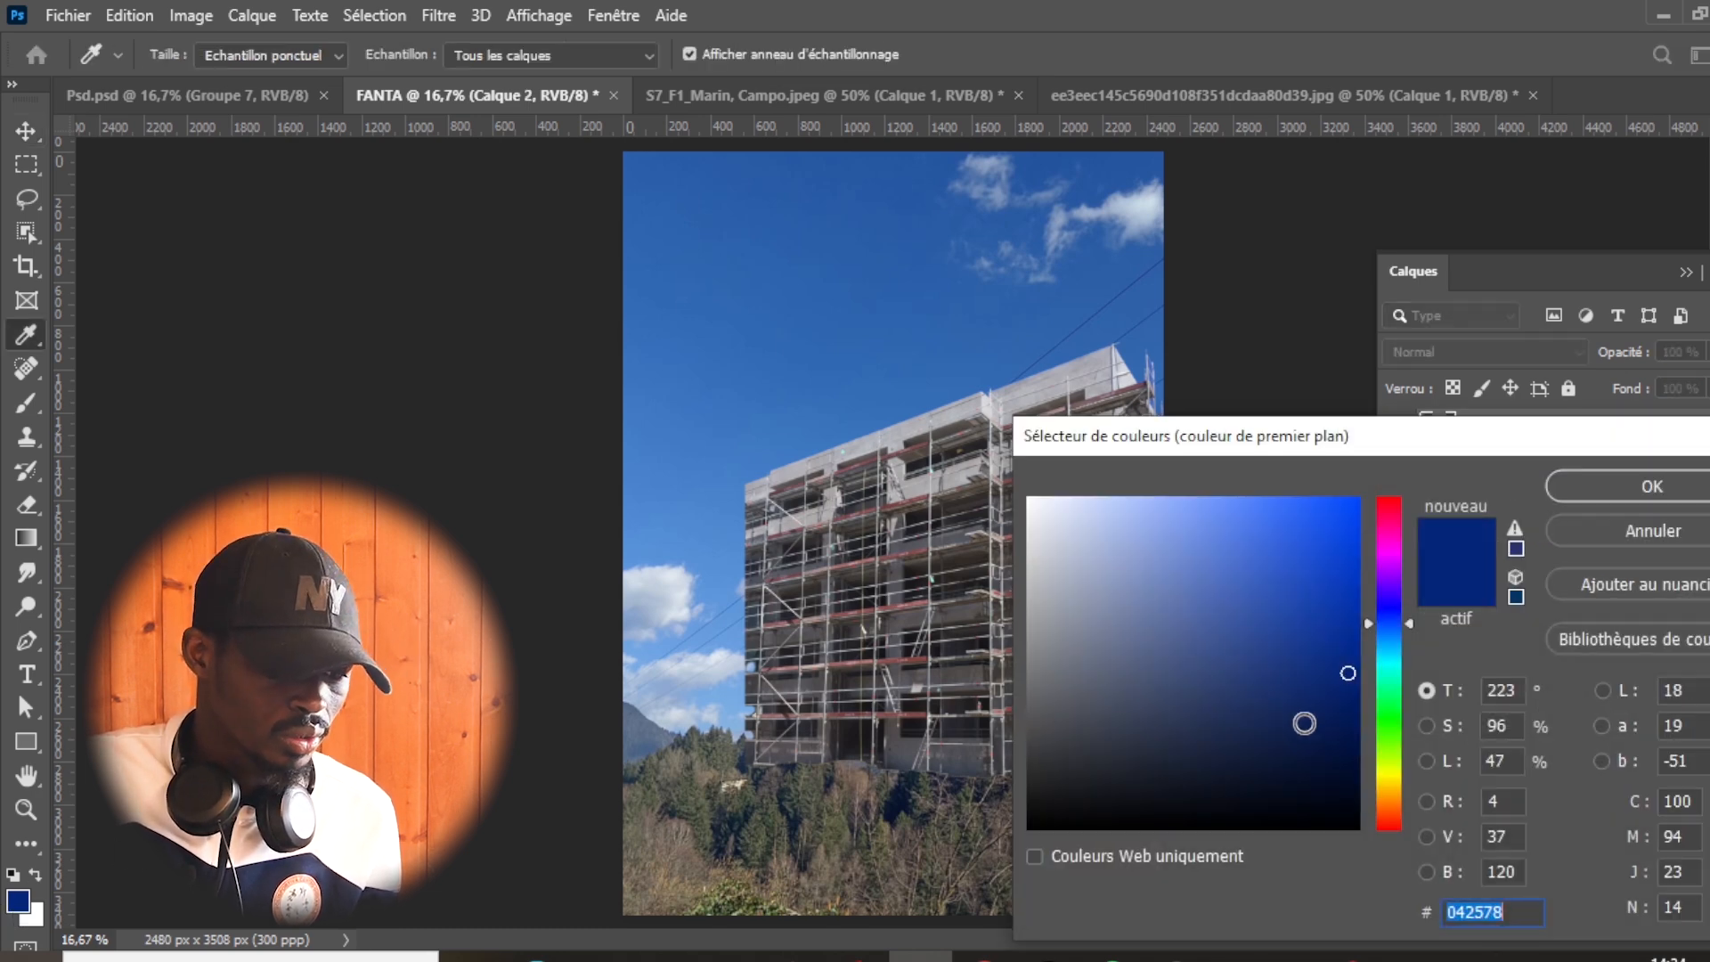
left_click(1329, 760)
mouse_move(1329, 760)
left_mouse_down()
mouse_move(1350, 747)
mouse_move(1351, 764)
left_mouse_up()
left_click(1649, 486)
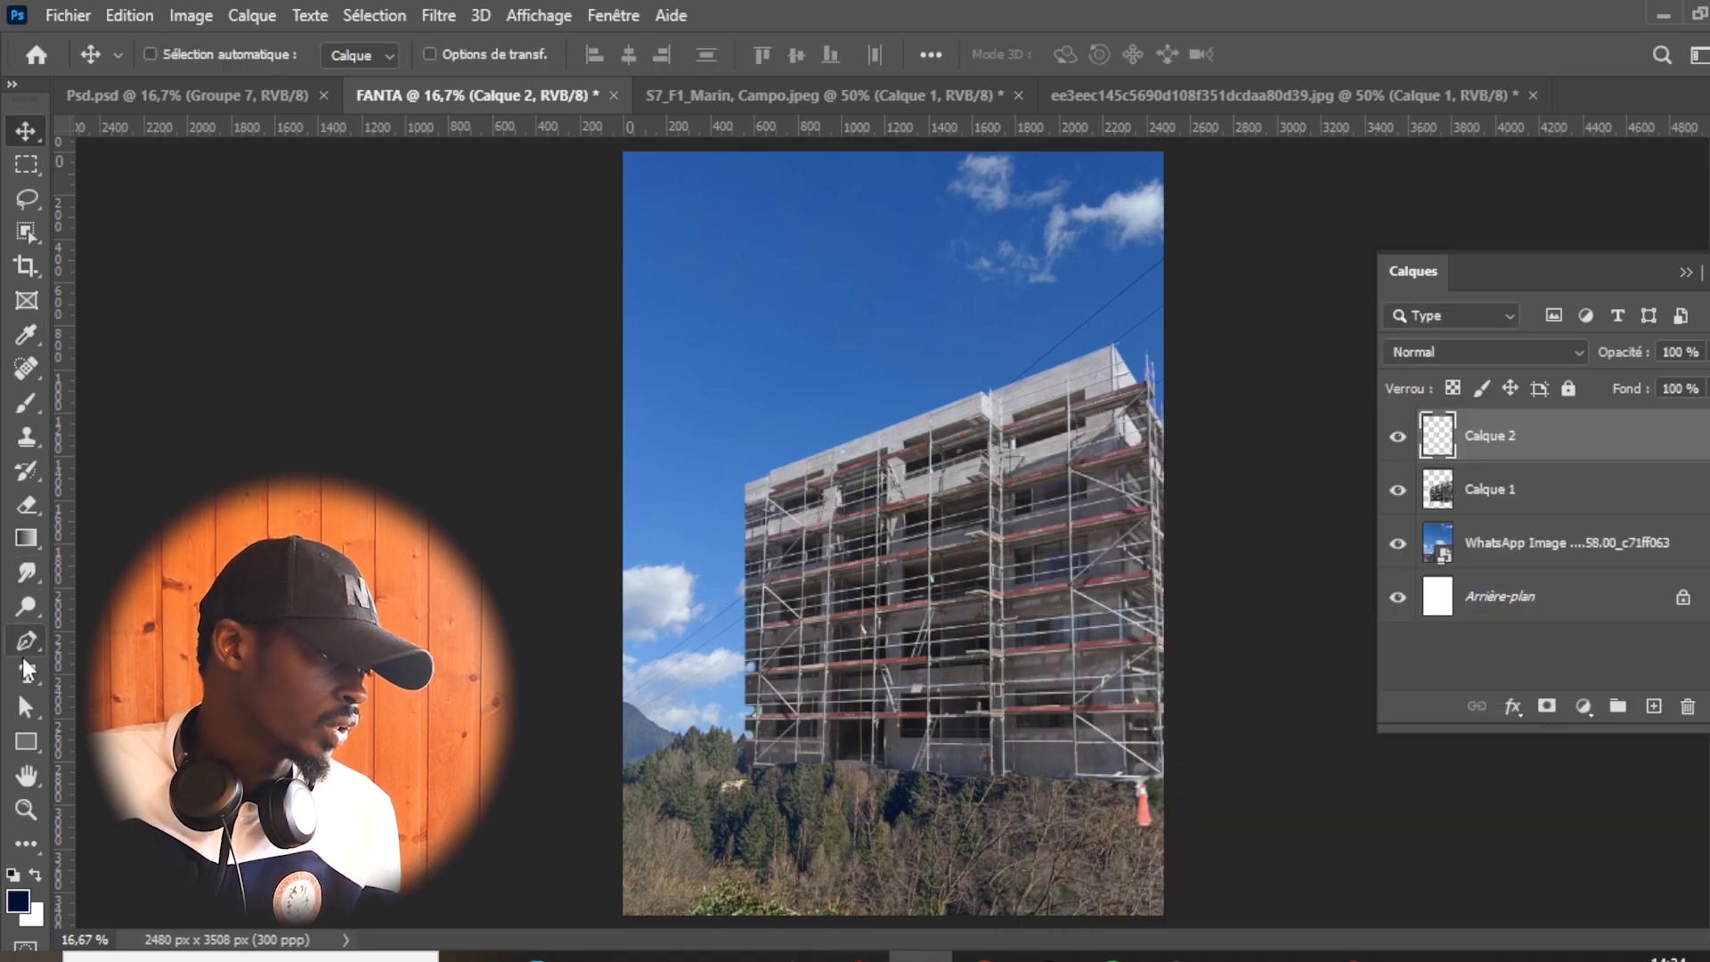
left_click(27, 538)
left_click(104, 563)
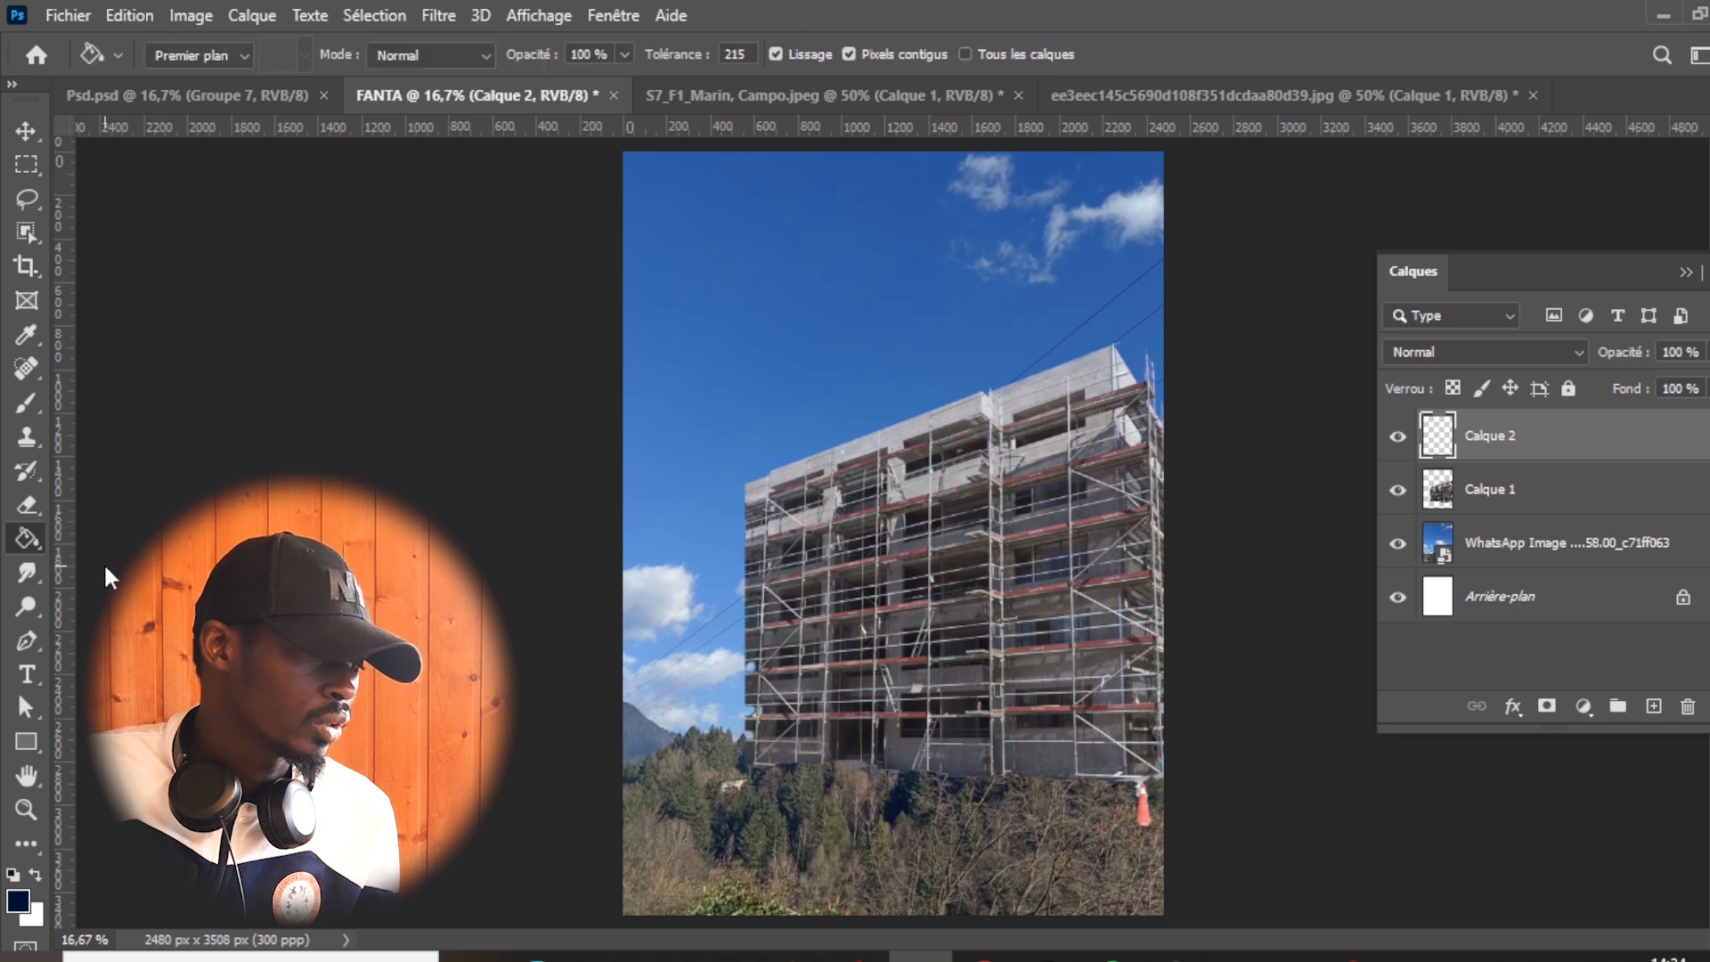
left_click(857, 408)
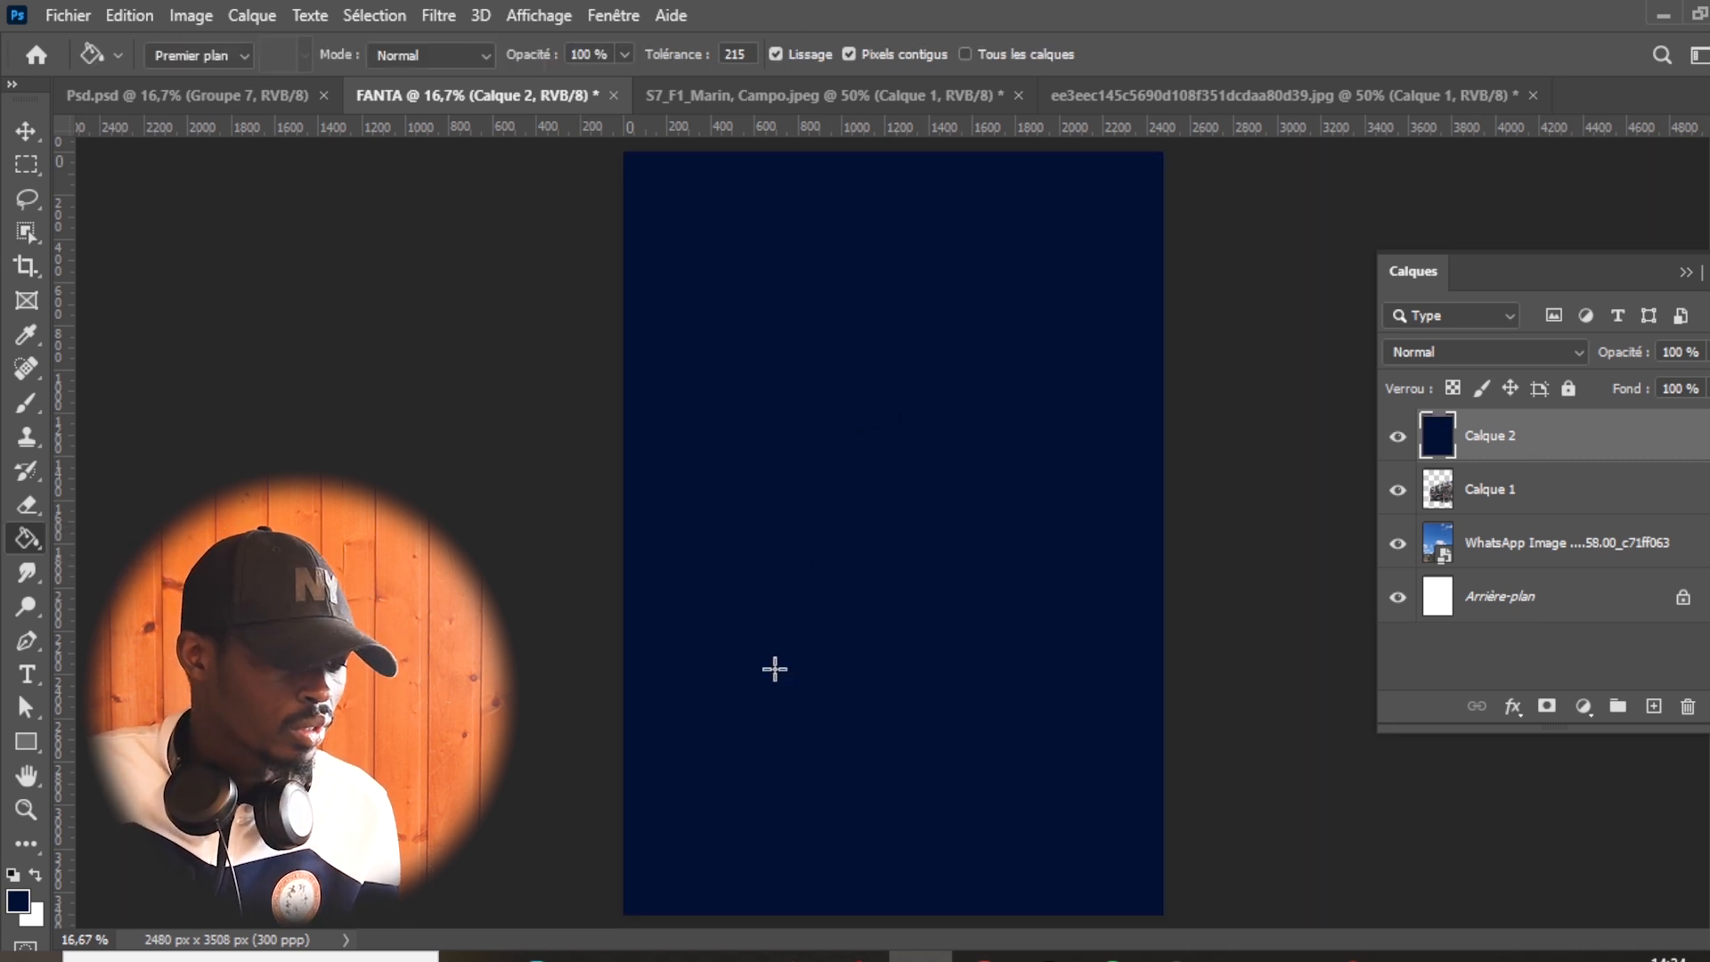
- Erase the upper part of the navy layer with a 2717 px soft round eraser, leaving a dark fade over the trees
left_click(36, 501)
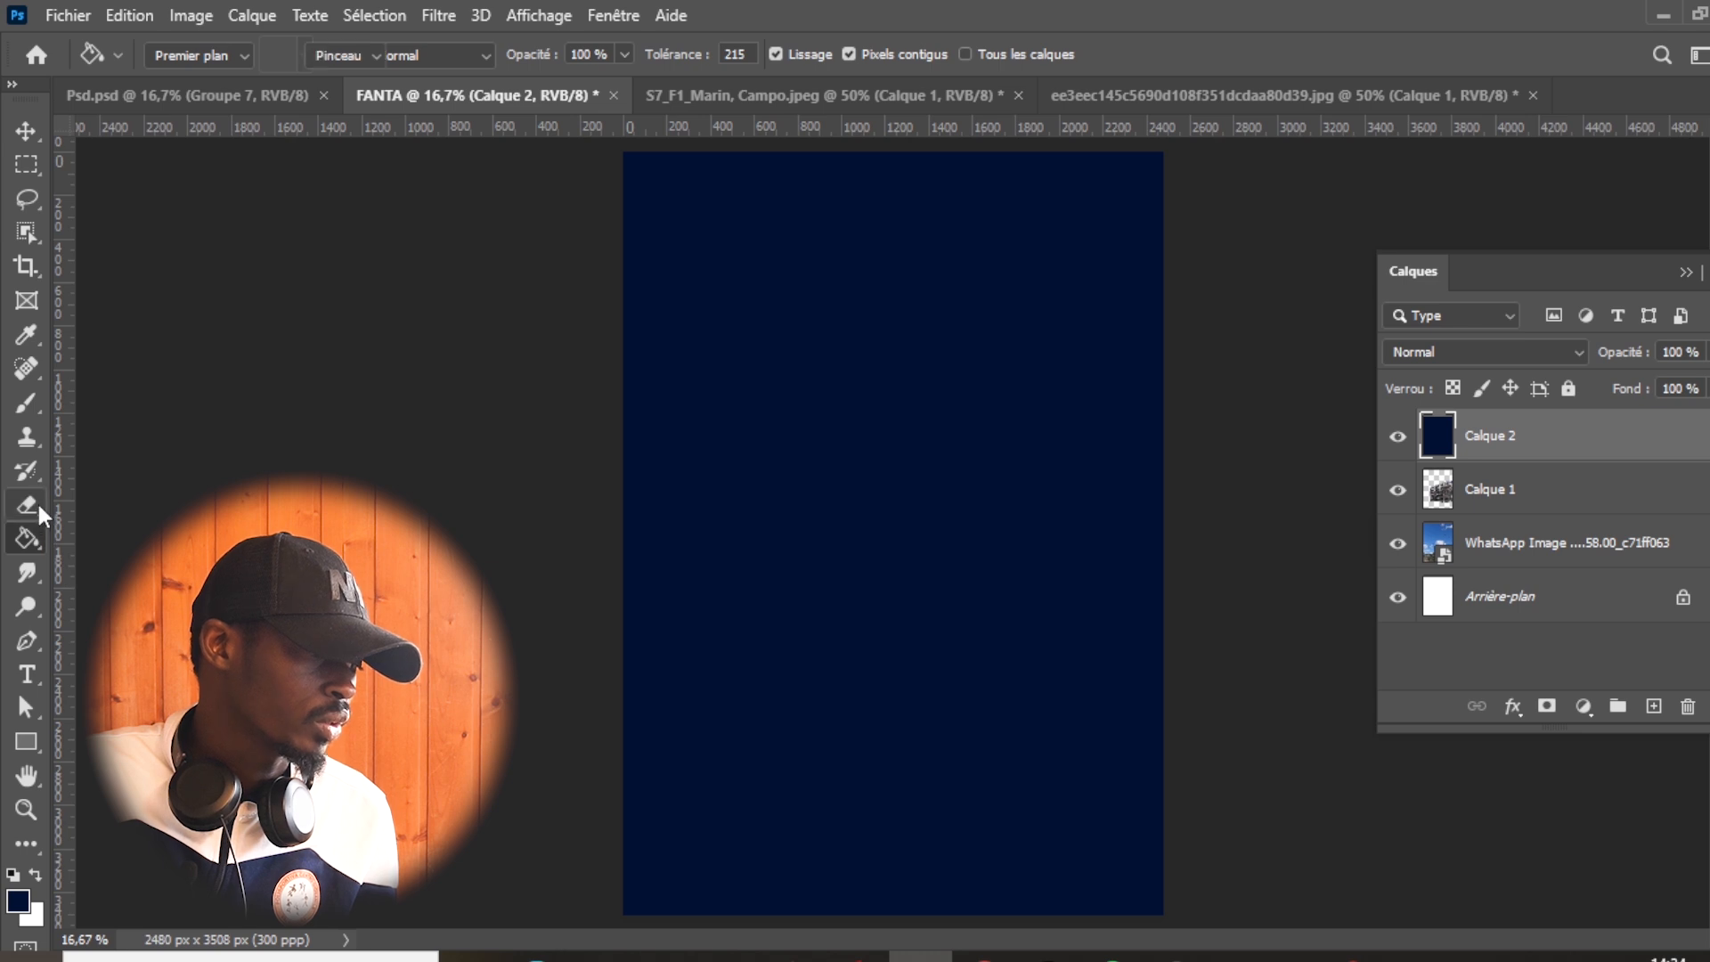
left_click(173, 506)
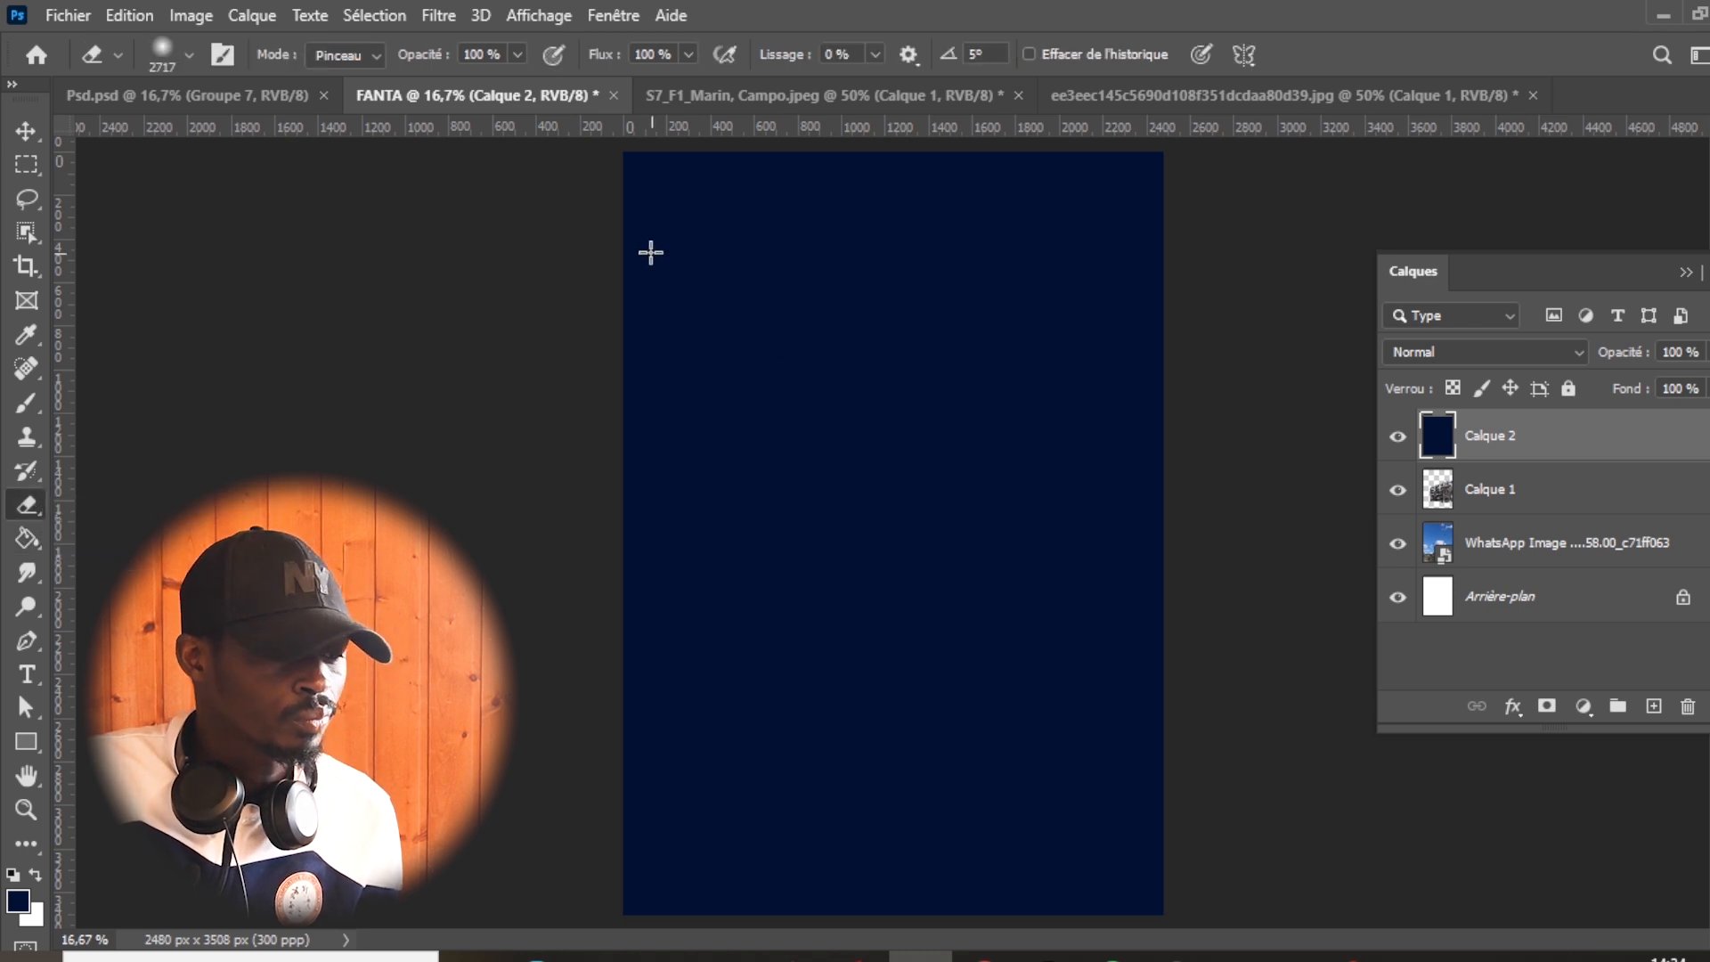
left_click(188, 54)
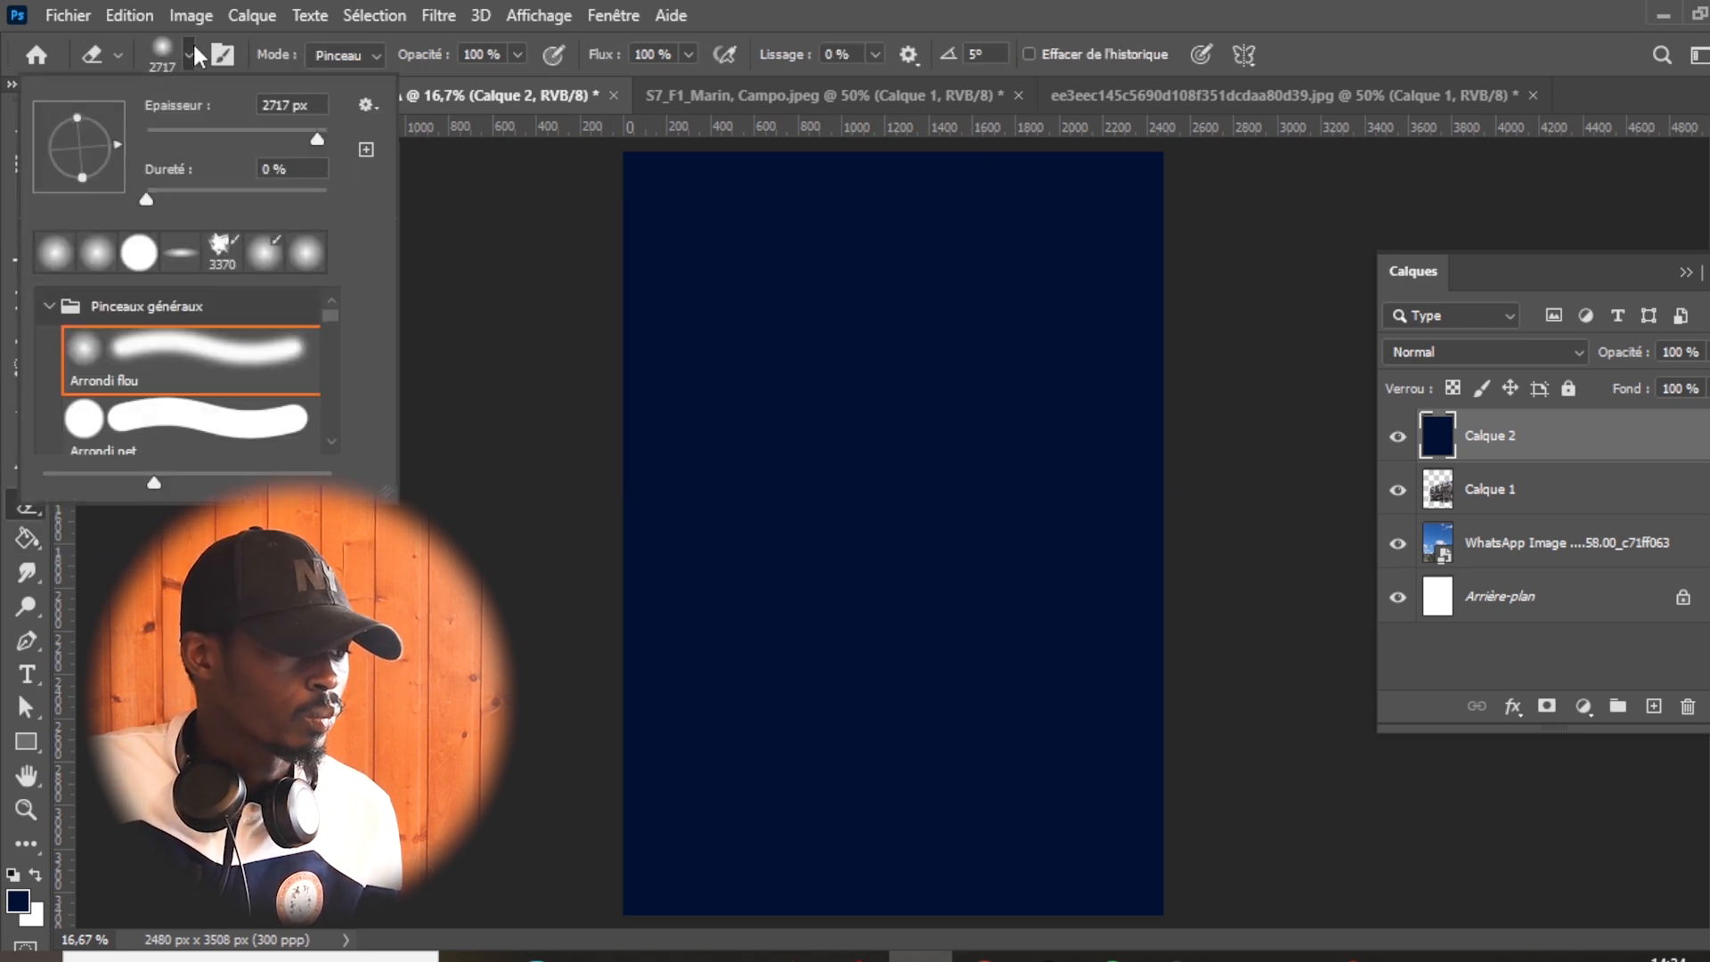
left_click(826, 257)
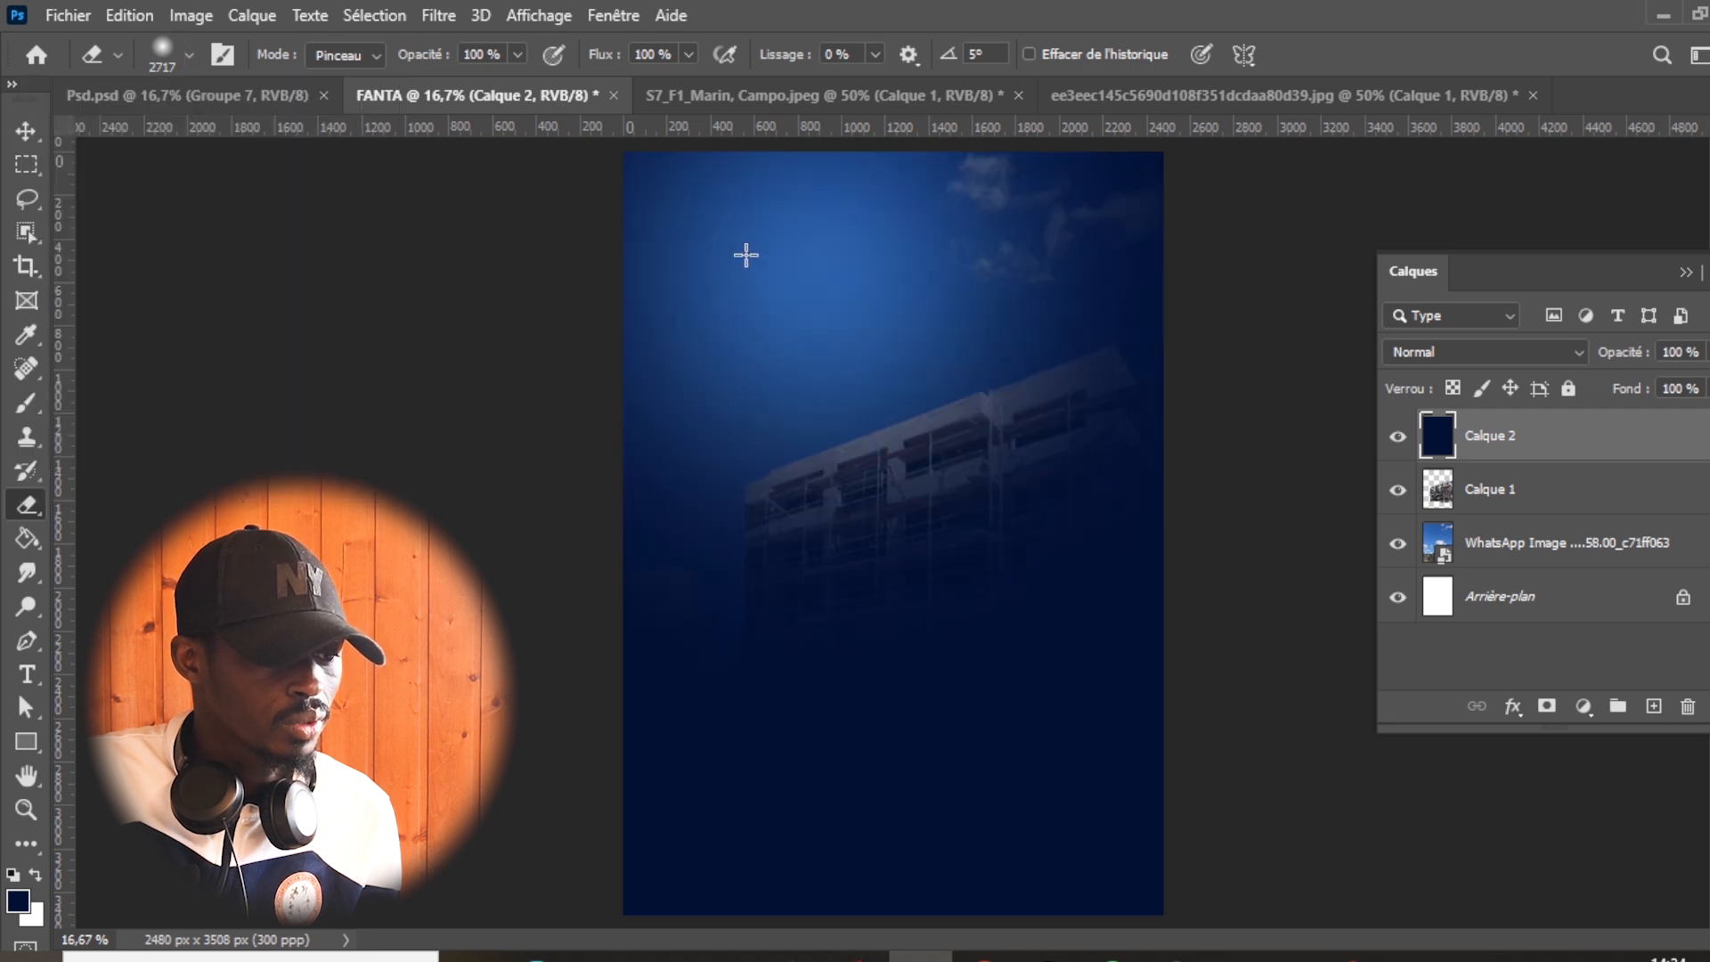
mouse_move(1084, 236)
left_mouse_down()
mouse_move(781, 336)
mouse_move(619, 458)
left_mouse_up()
left_click(812, 497)
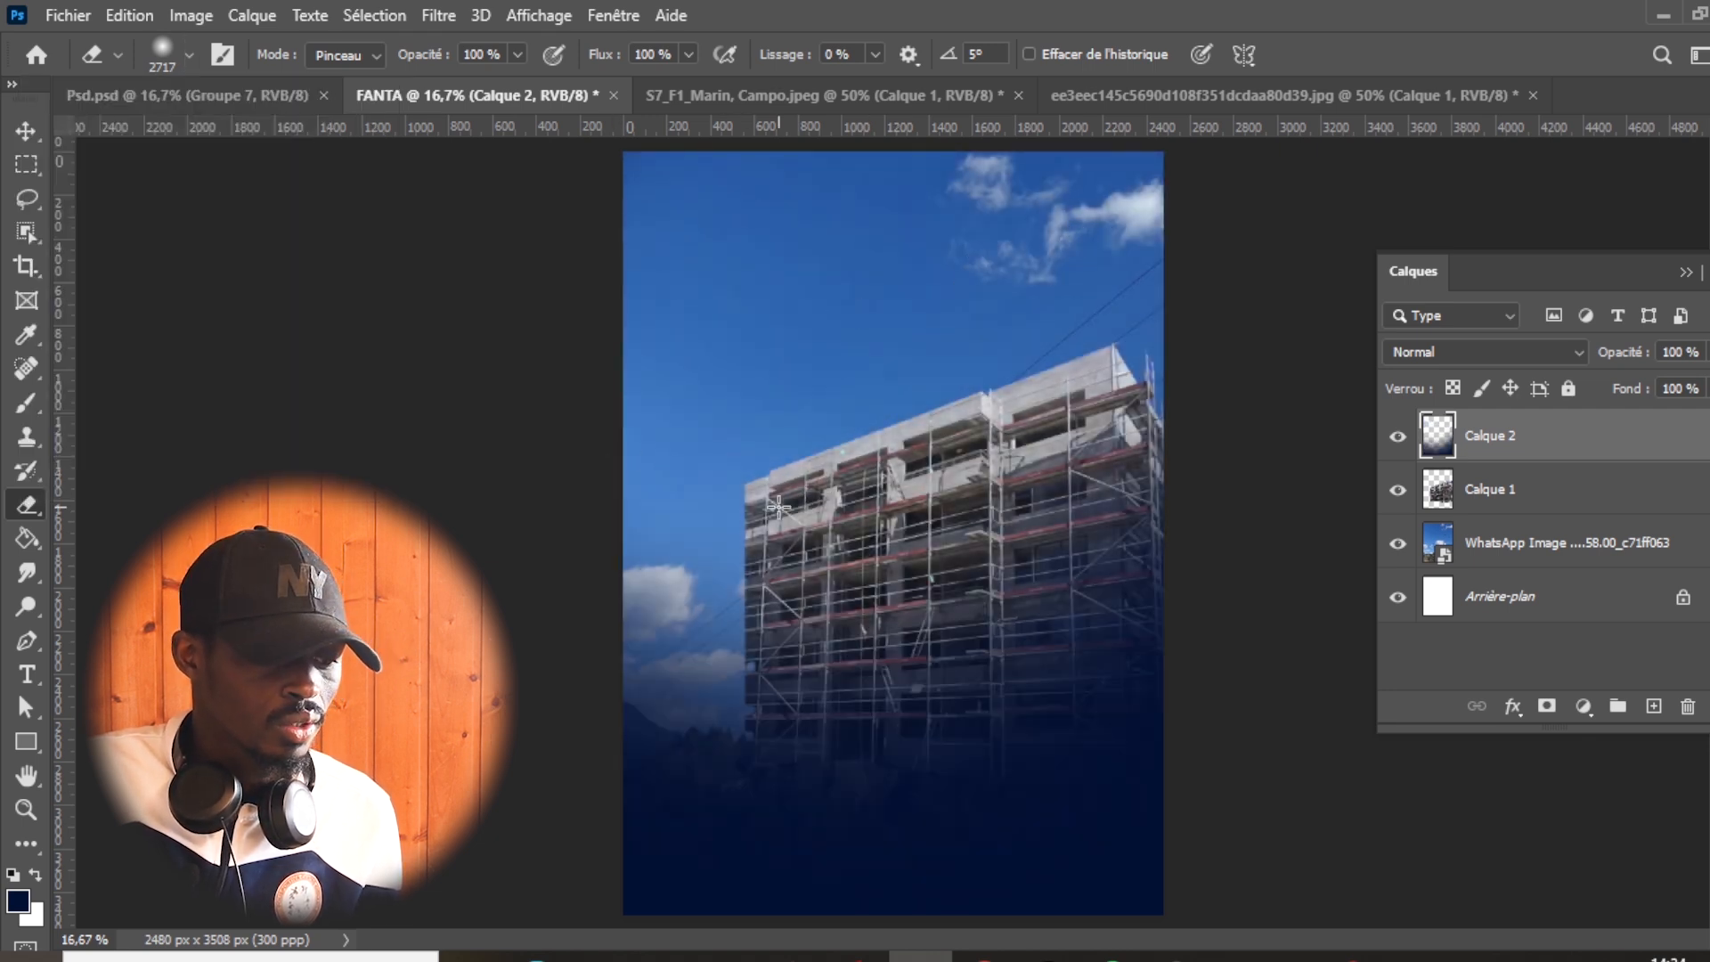
left_click_drag(777, 500, 691, 466)
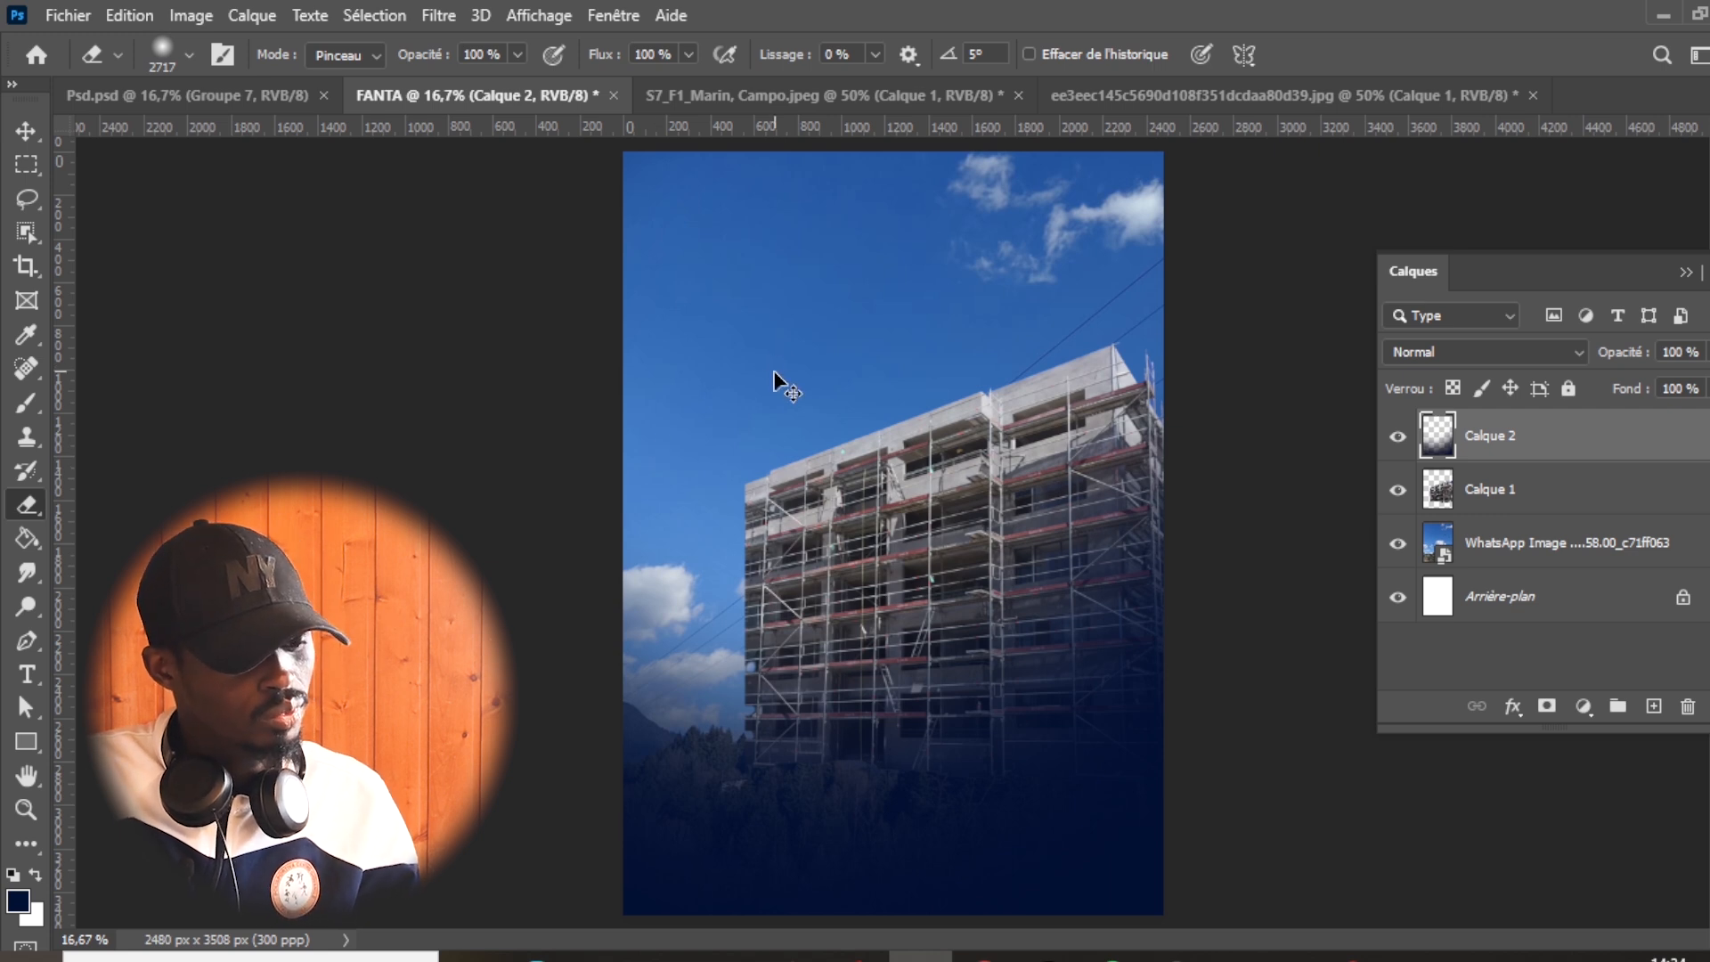
key("ctrl+z")
left_click(1148, 385)
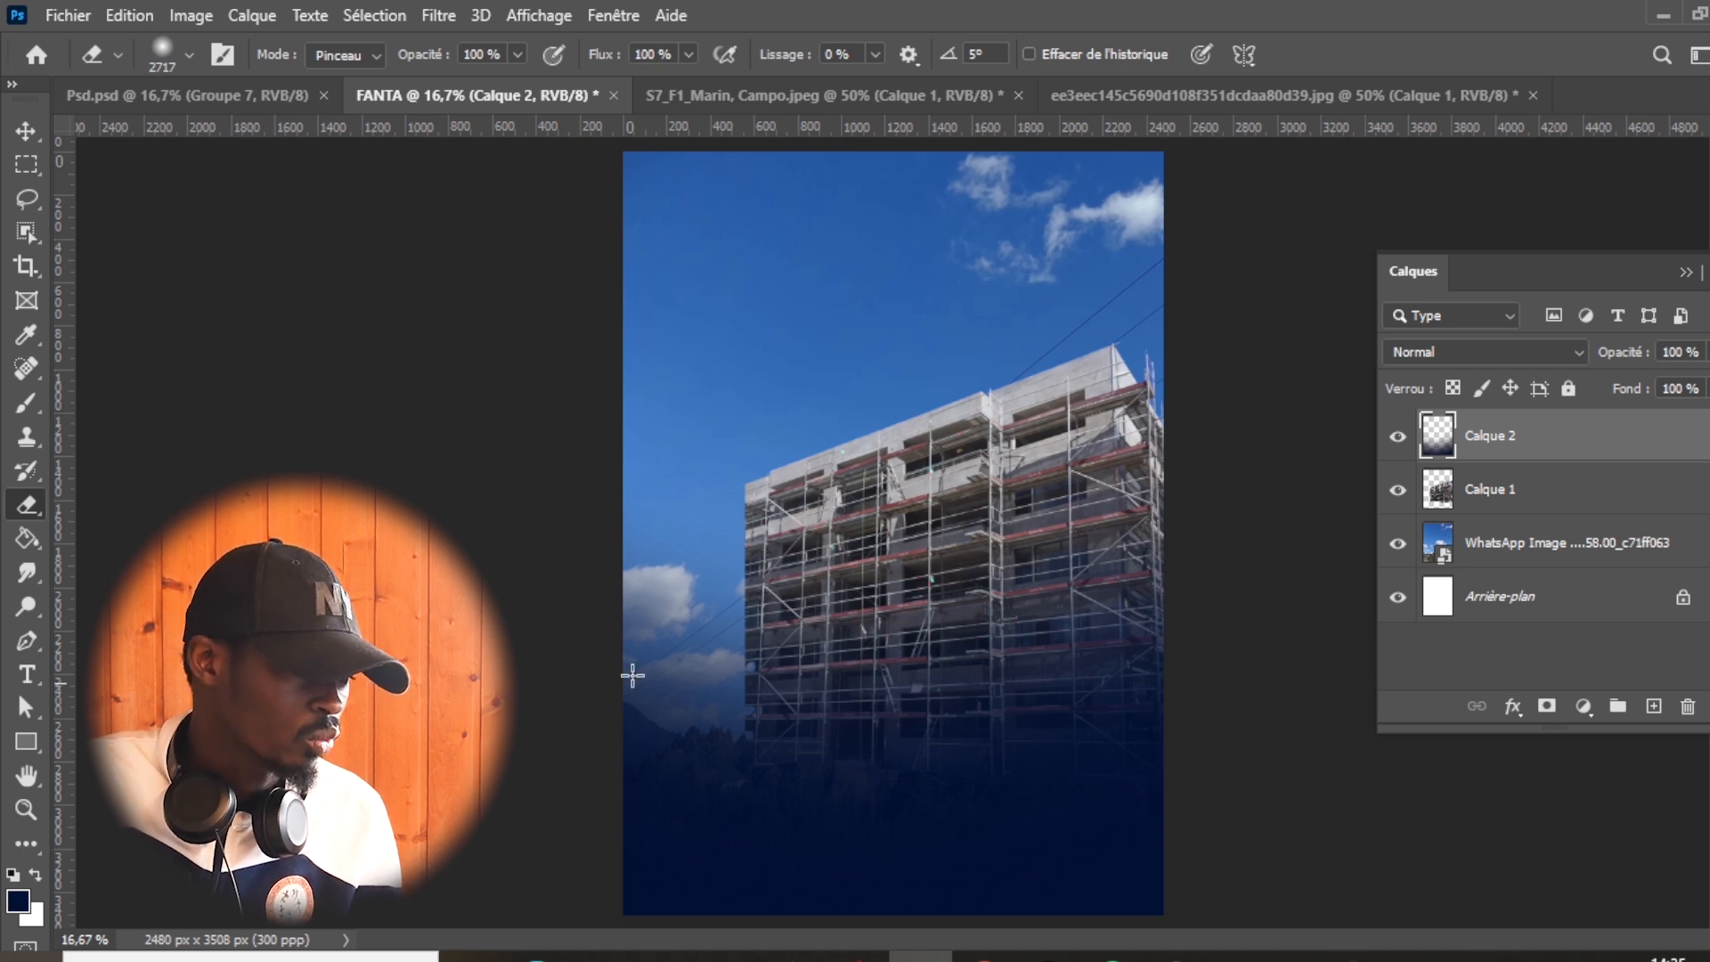
- Move the woman cutout into the FANTA document and place it in the page's lower-left corner
left_click(1322, 89)
left_click(26, 131)
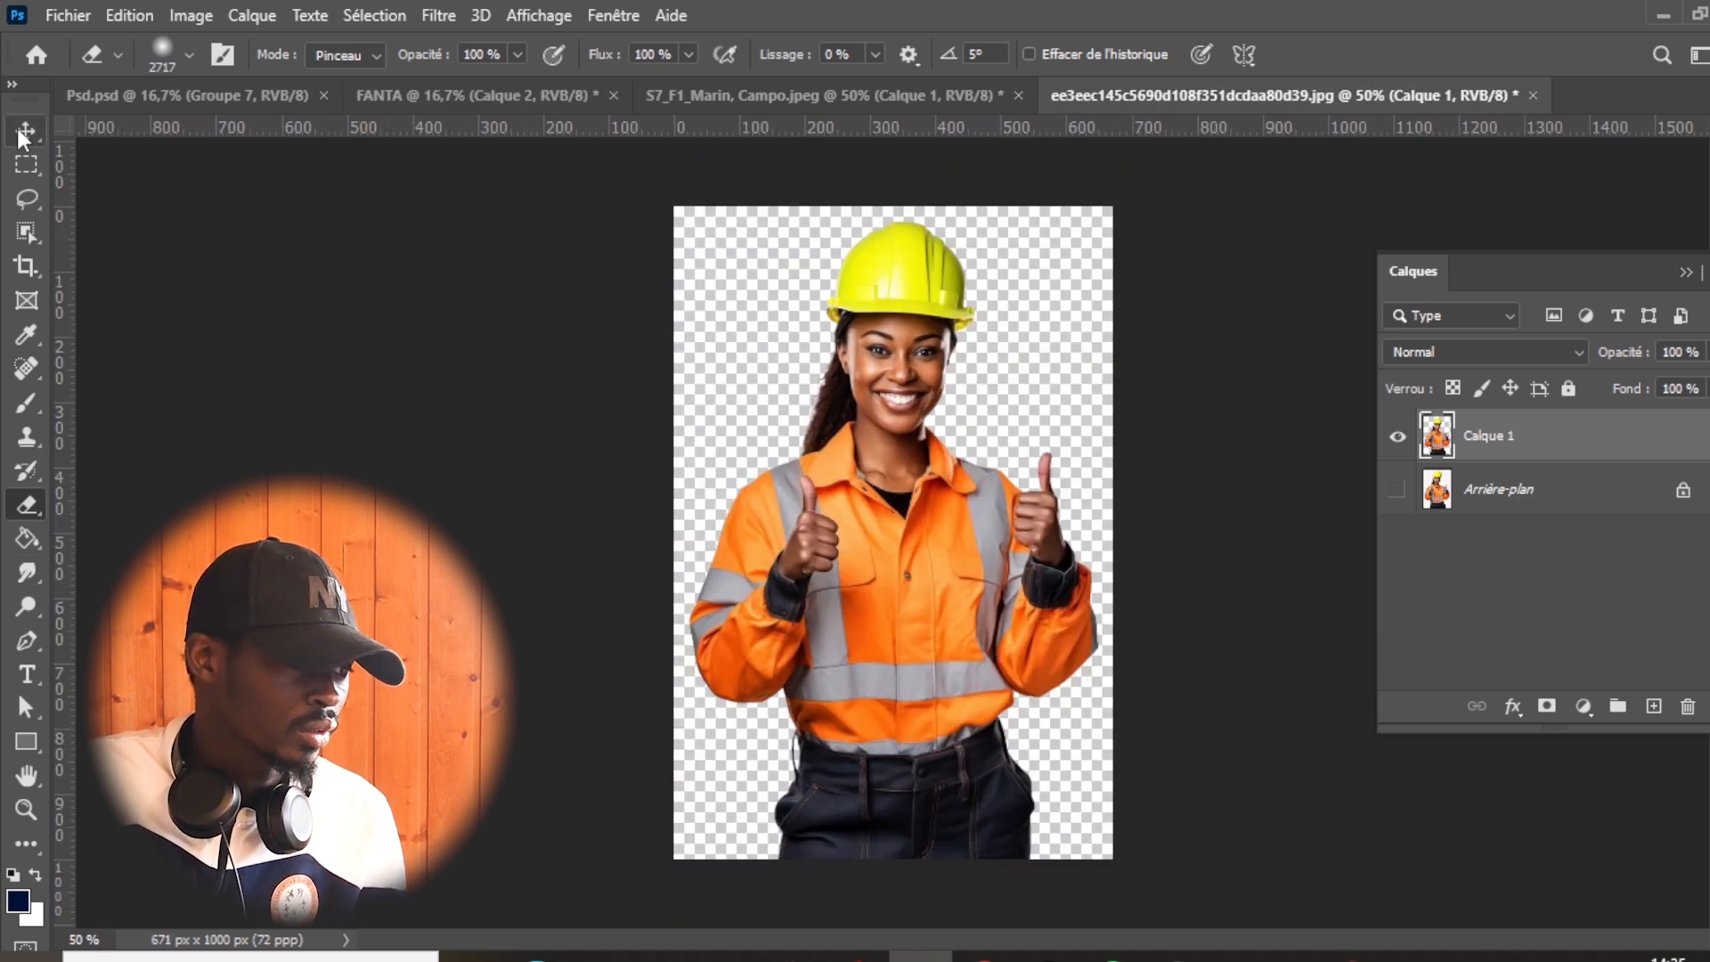
left_click_drag(887, 602, 655, 444)
left_click_drag(843, 598, 739, 819)
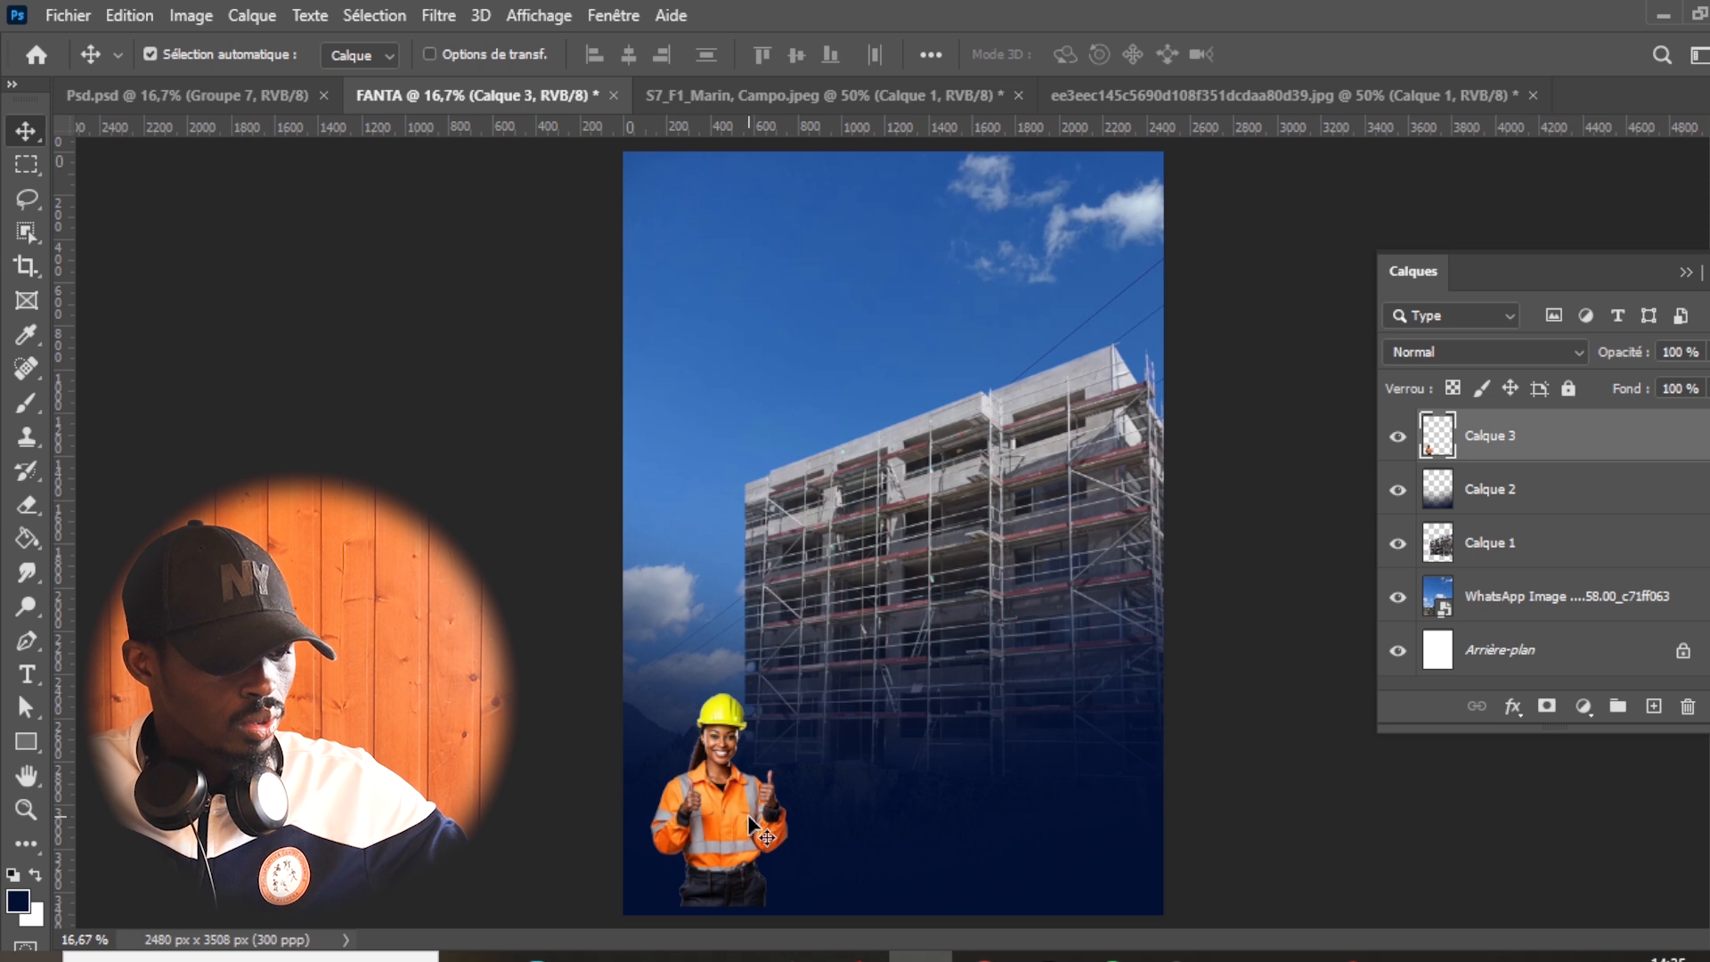
- Scale the woman up to about 182.65% and rest her against the page's bottom-left corner
key("ctrl+t")
left_click_drag(787, 694, 913, 495)
left_click_drag(793, 755, 762, 763)
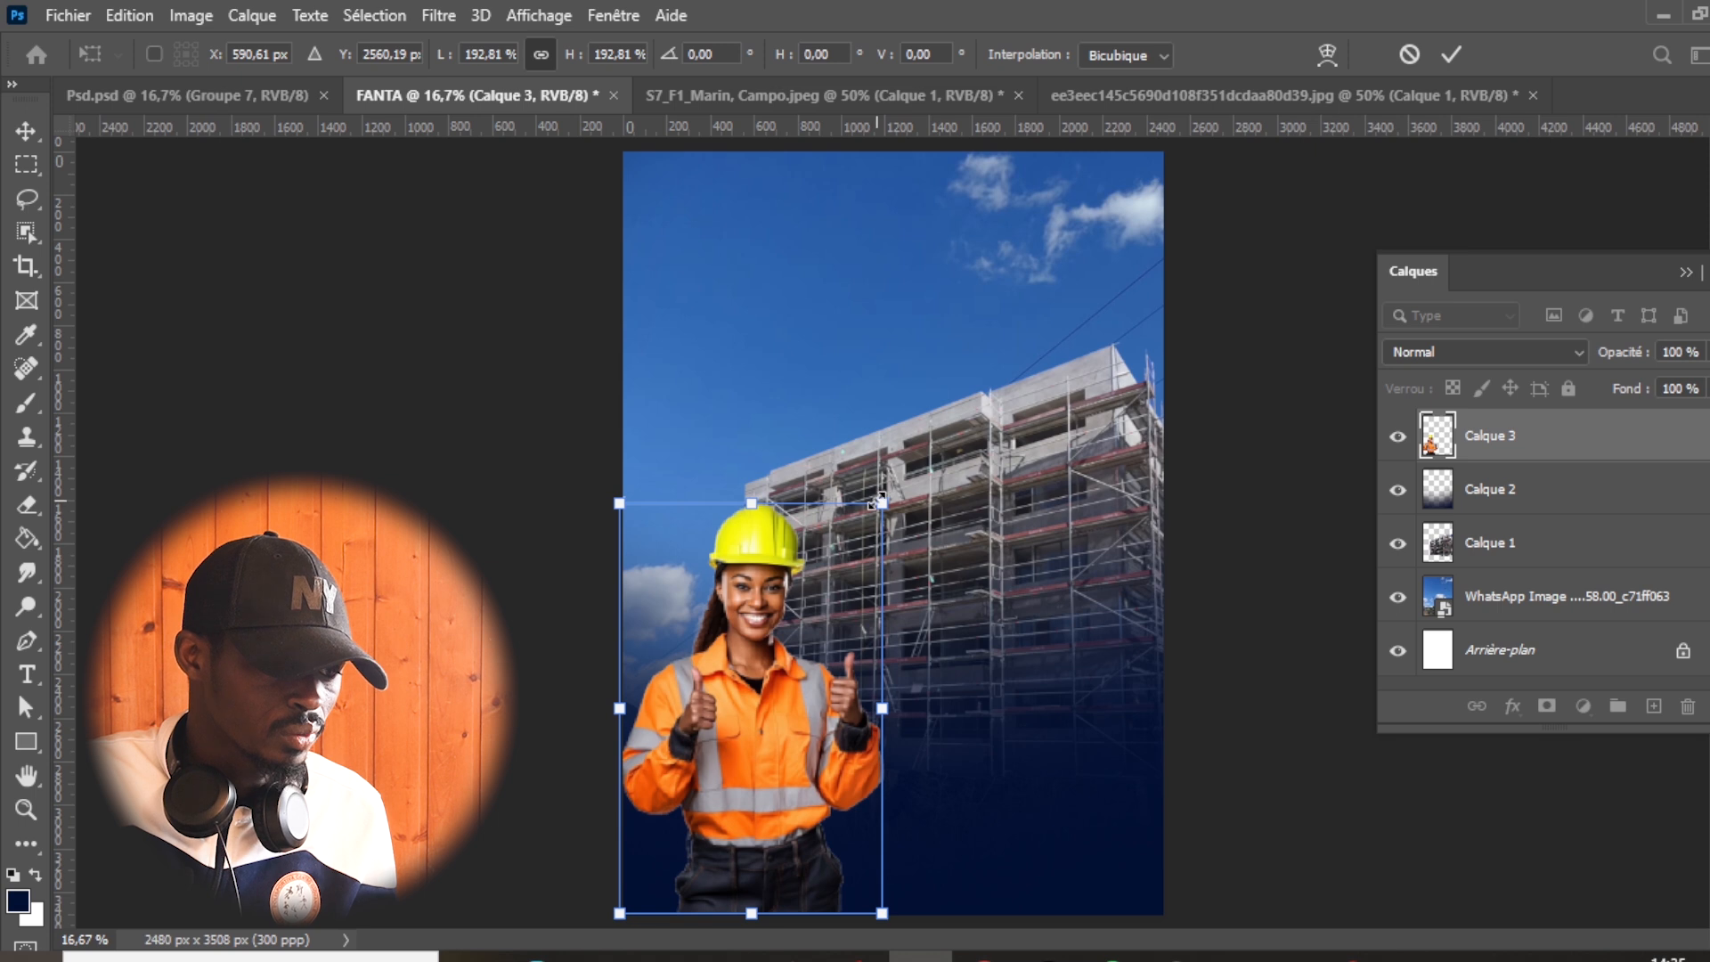
left_click_drag(878, 503, 864, 526)
left_click_drag(779, 696, 789, 716)
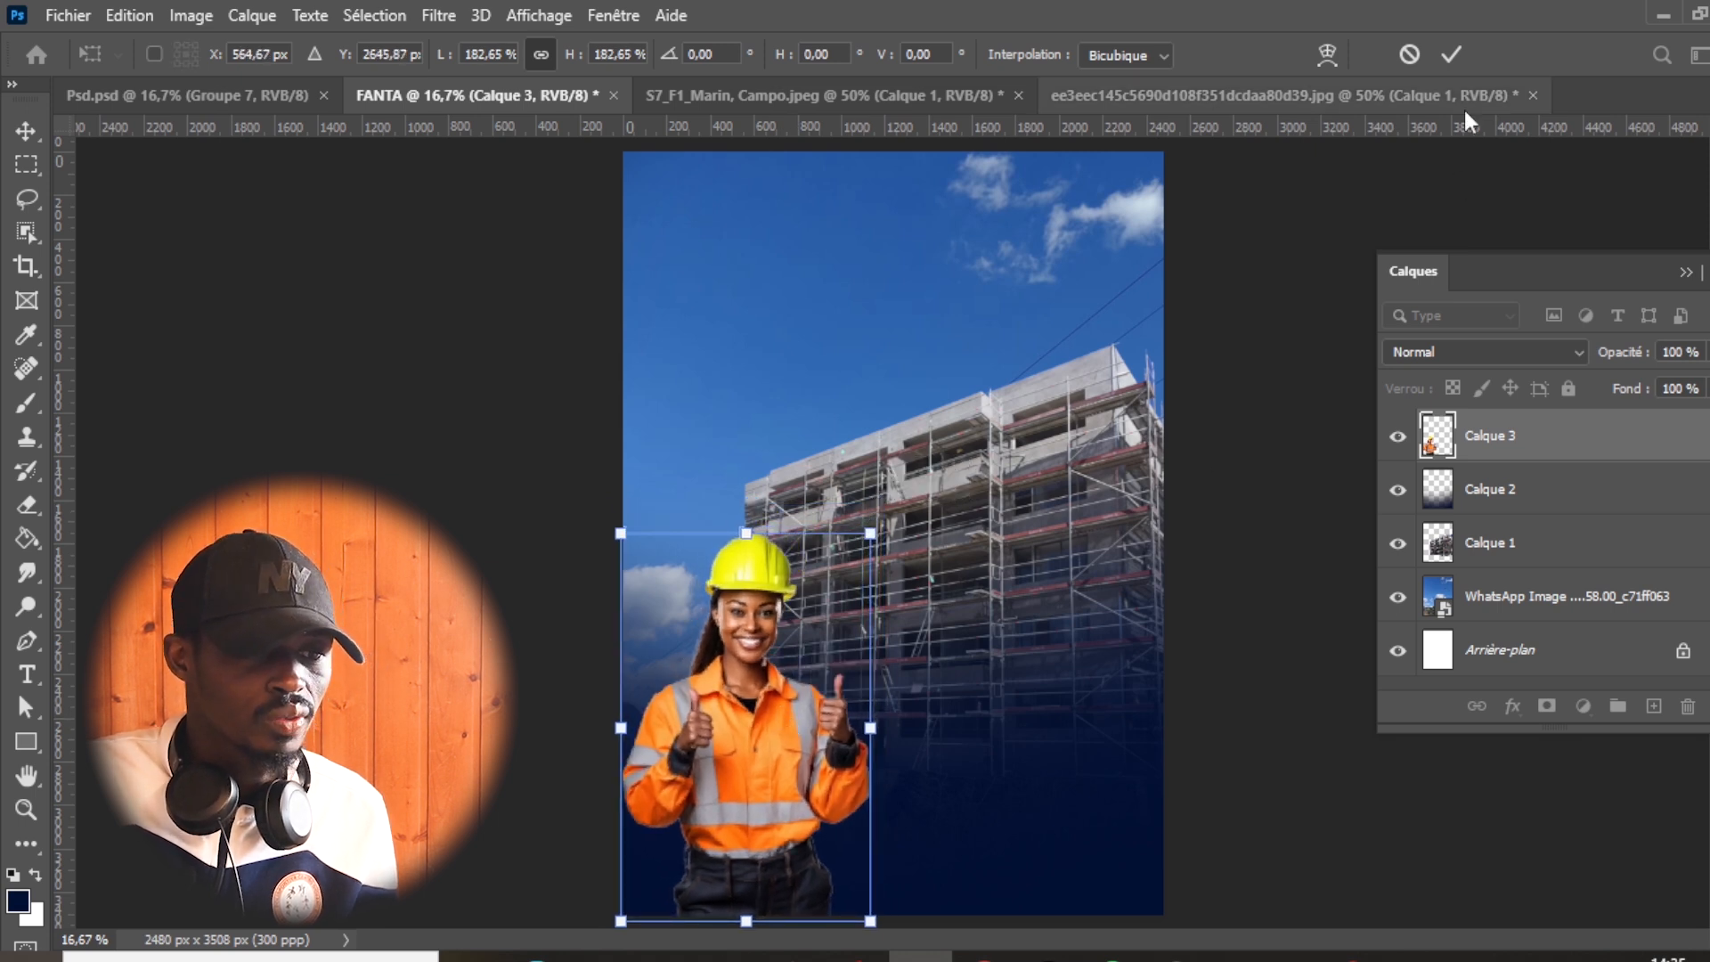
left_click(1450, 55)
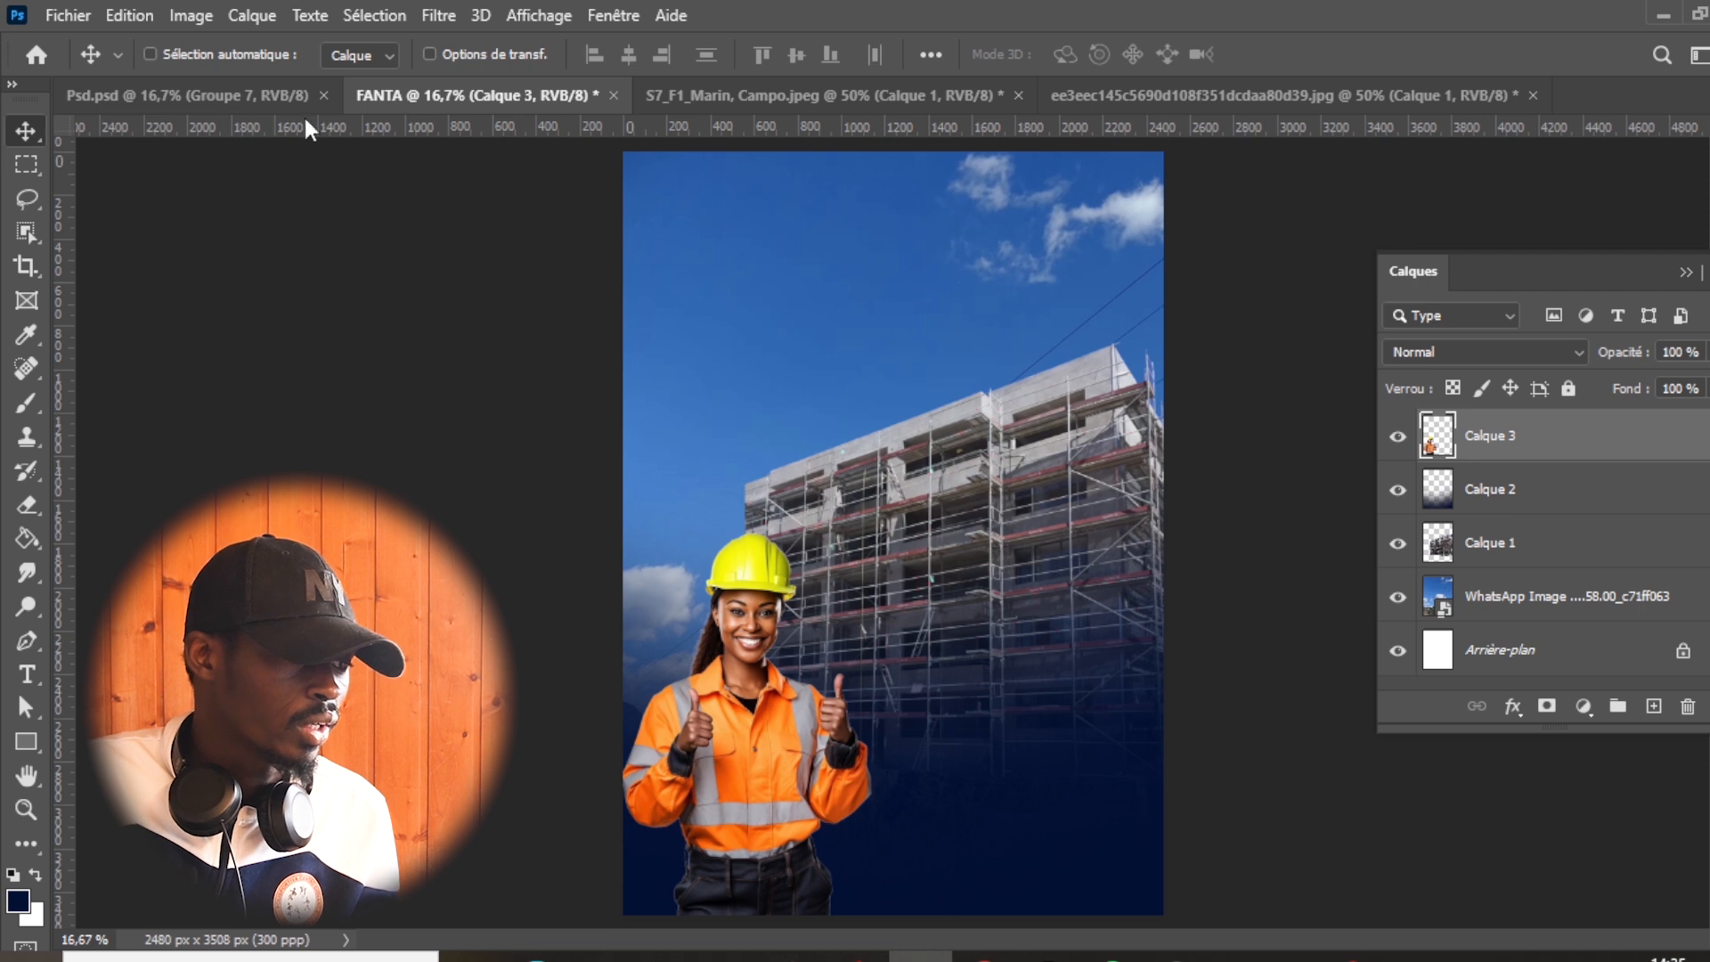
- Check the reference poster, close the building and woman source documents, and return to the FANTA document
left_click(260, 94)
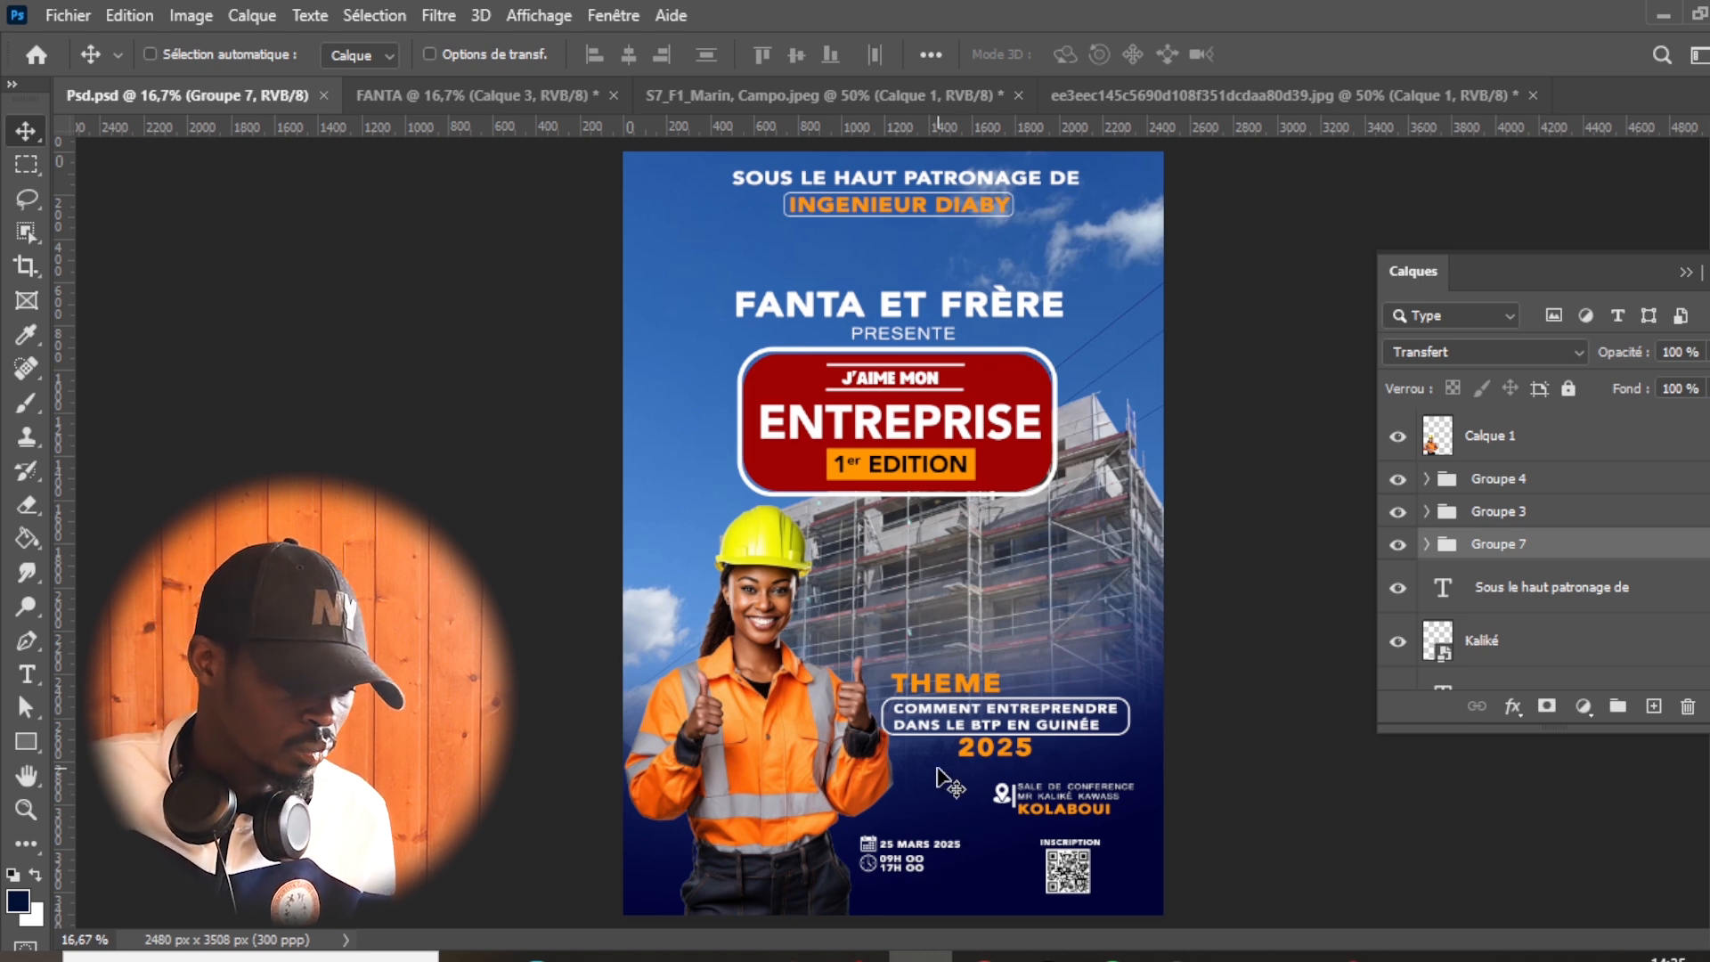
left_click(848, 98)
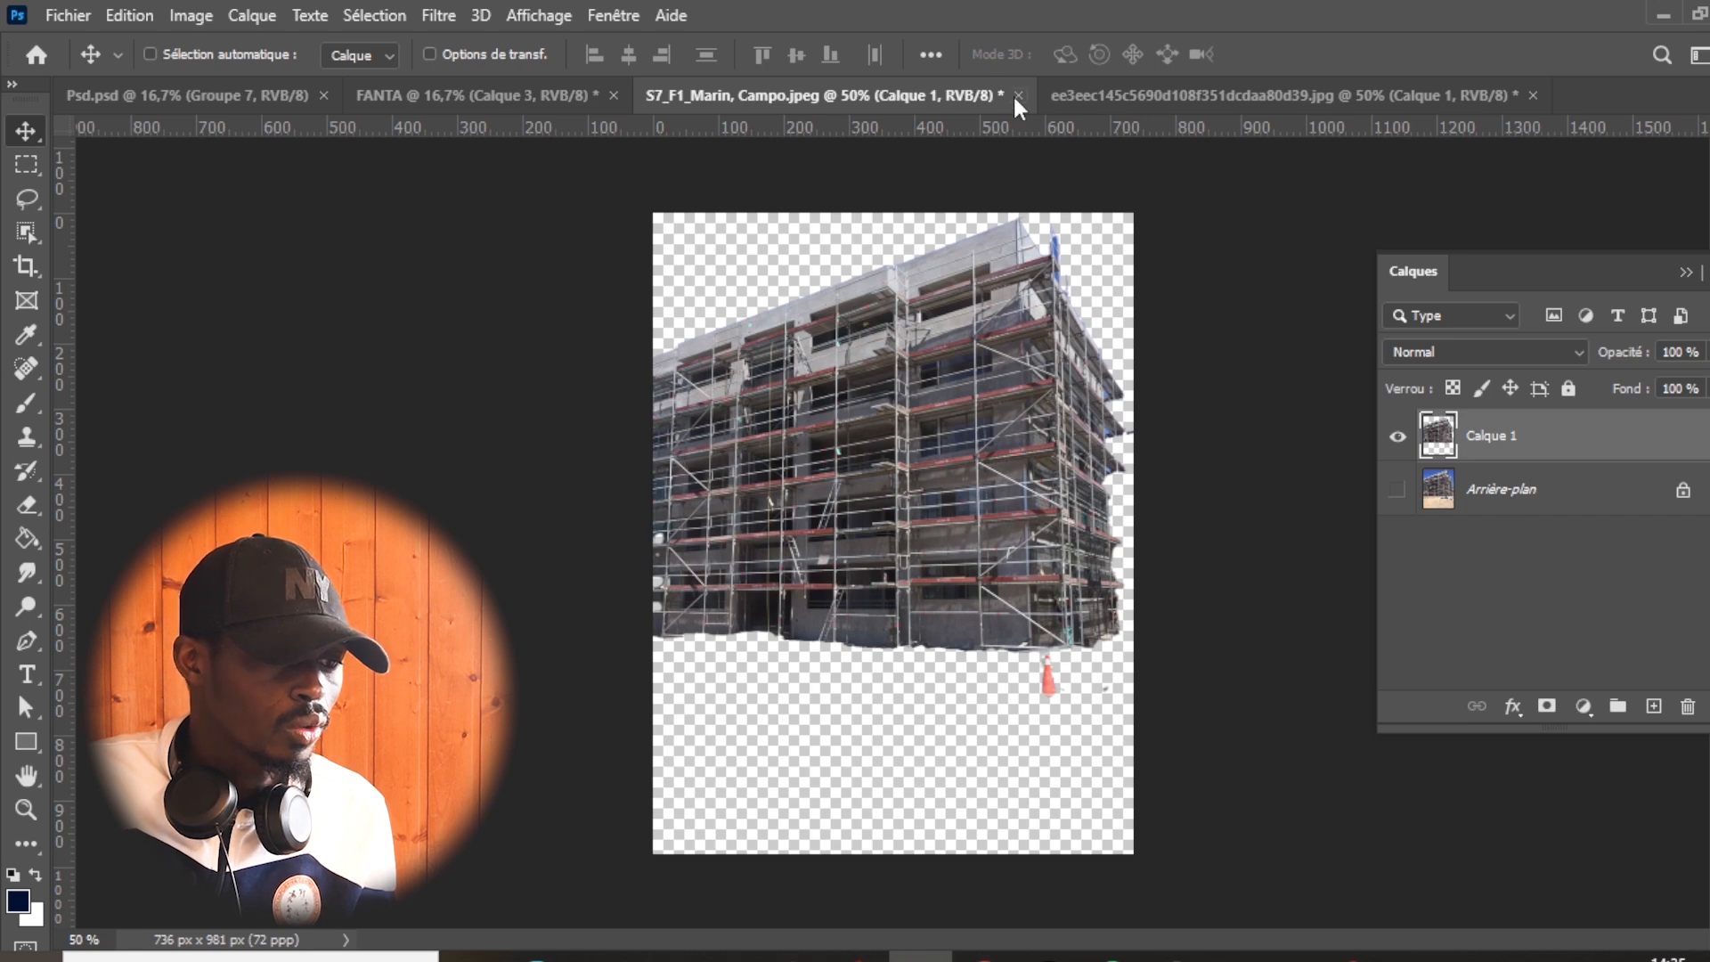
left_click(1018, 96)
left_click(920, 382)
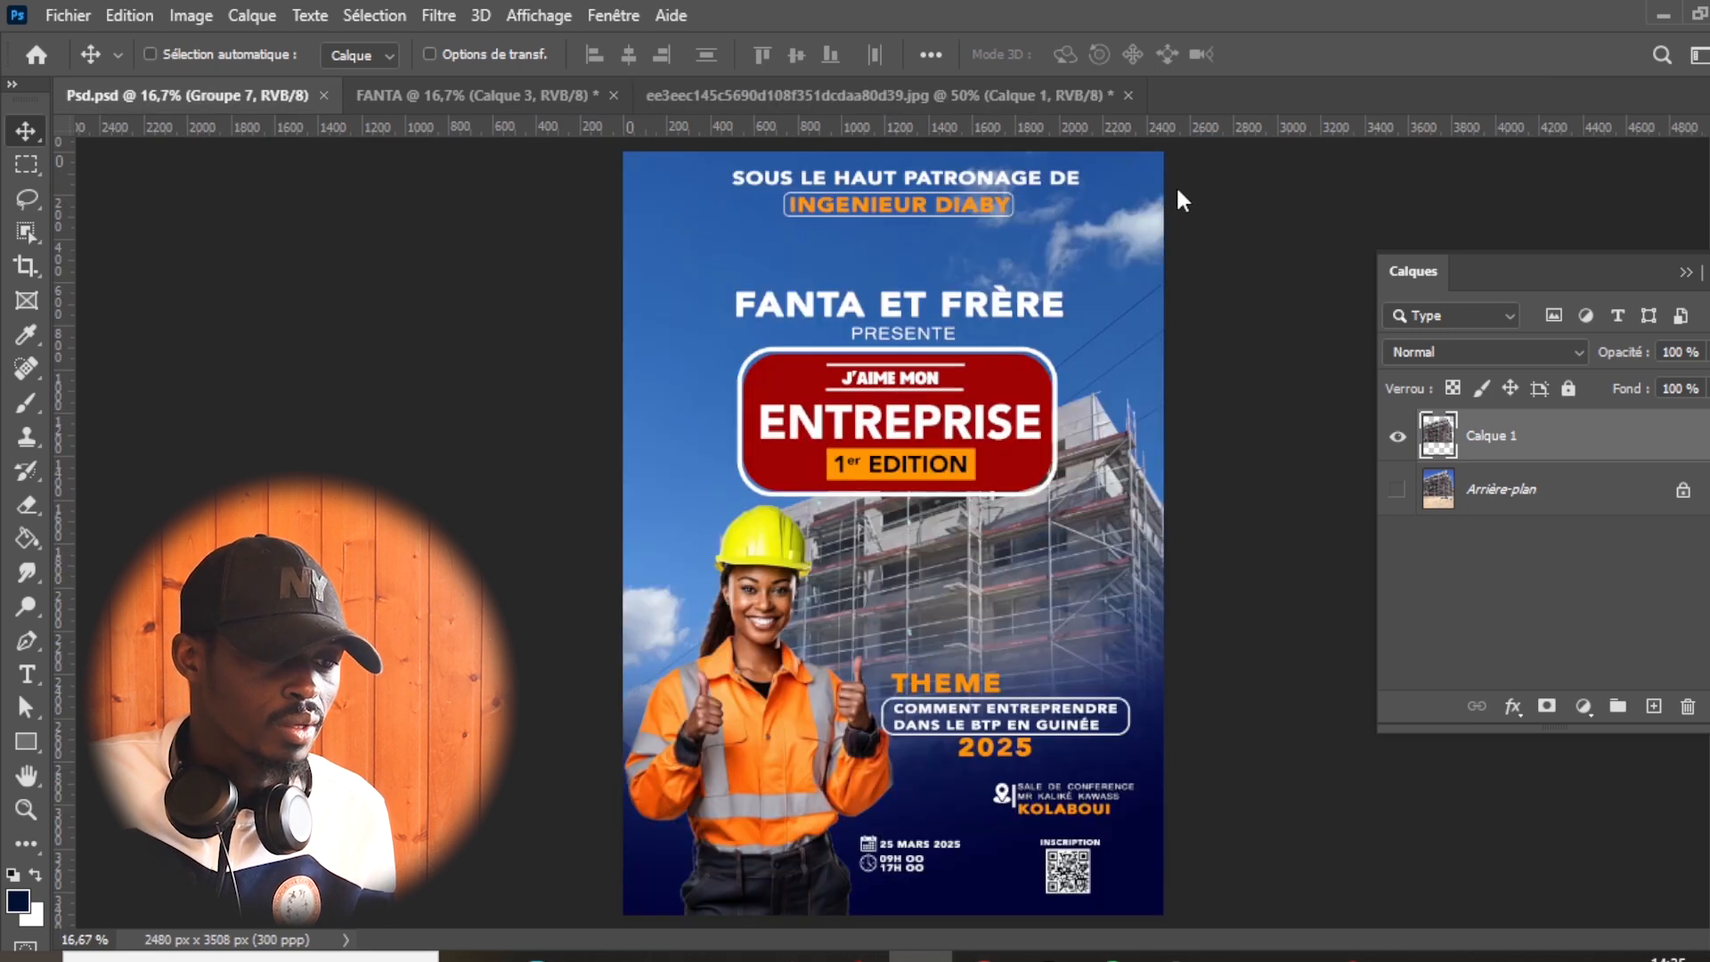
left_click(1028, 98)
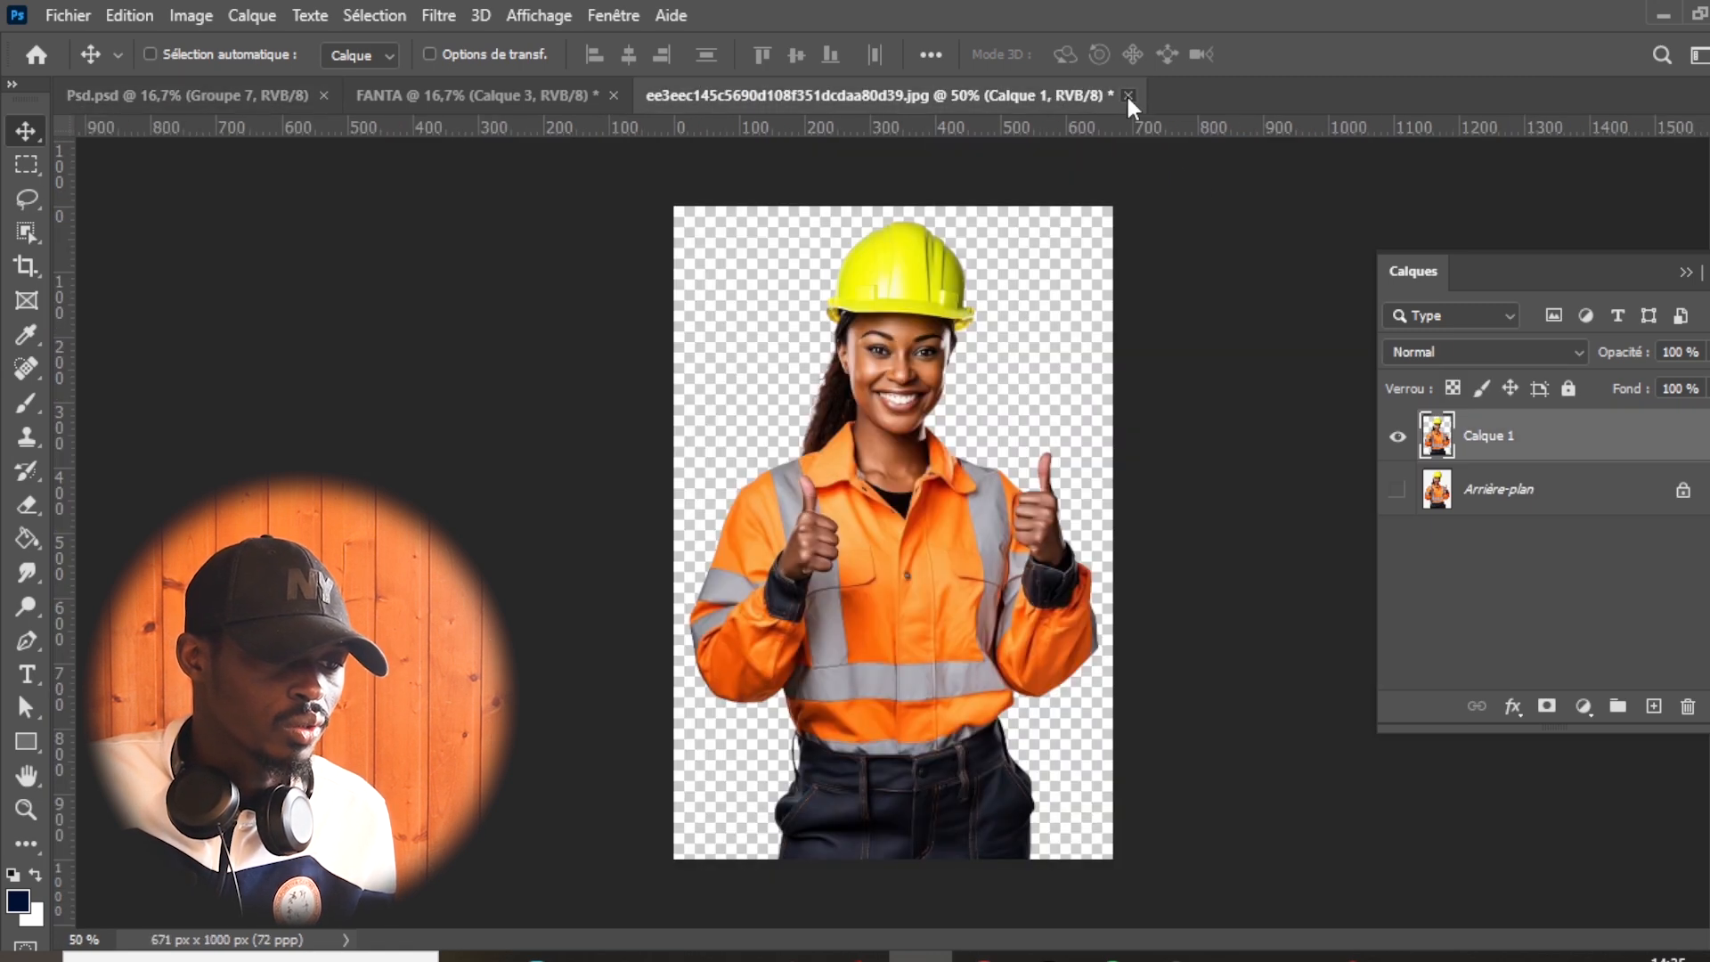
left_click(1128, 96)
left_click(954, 378)
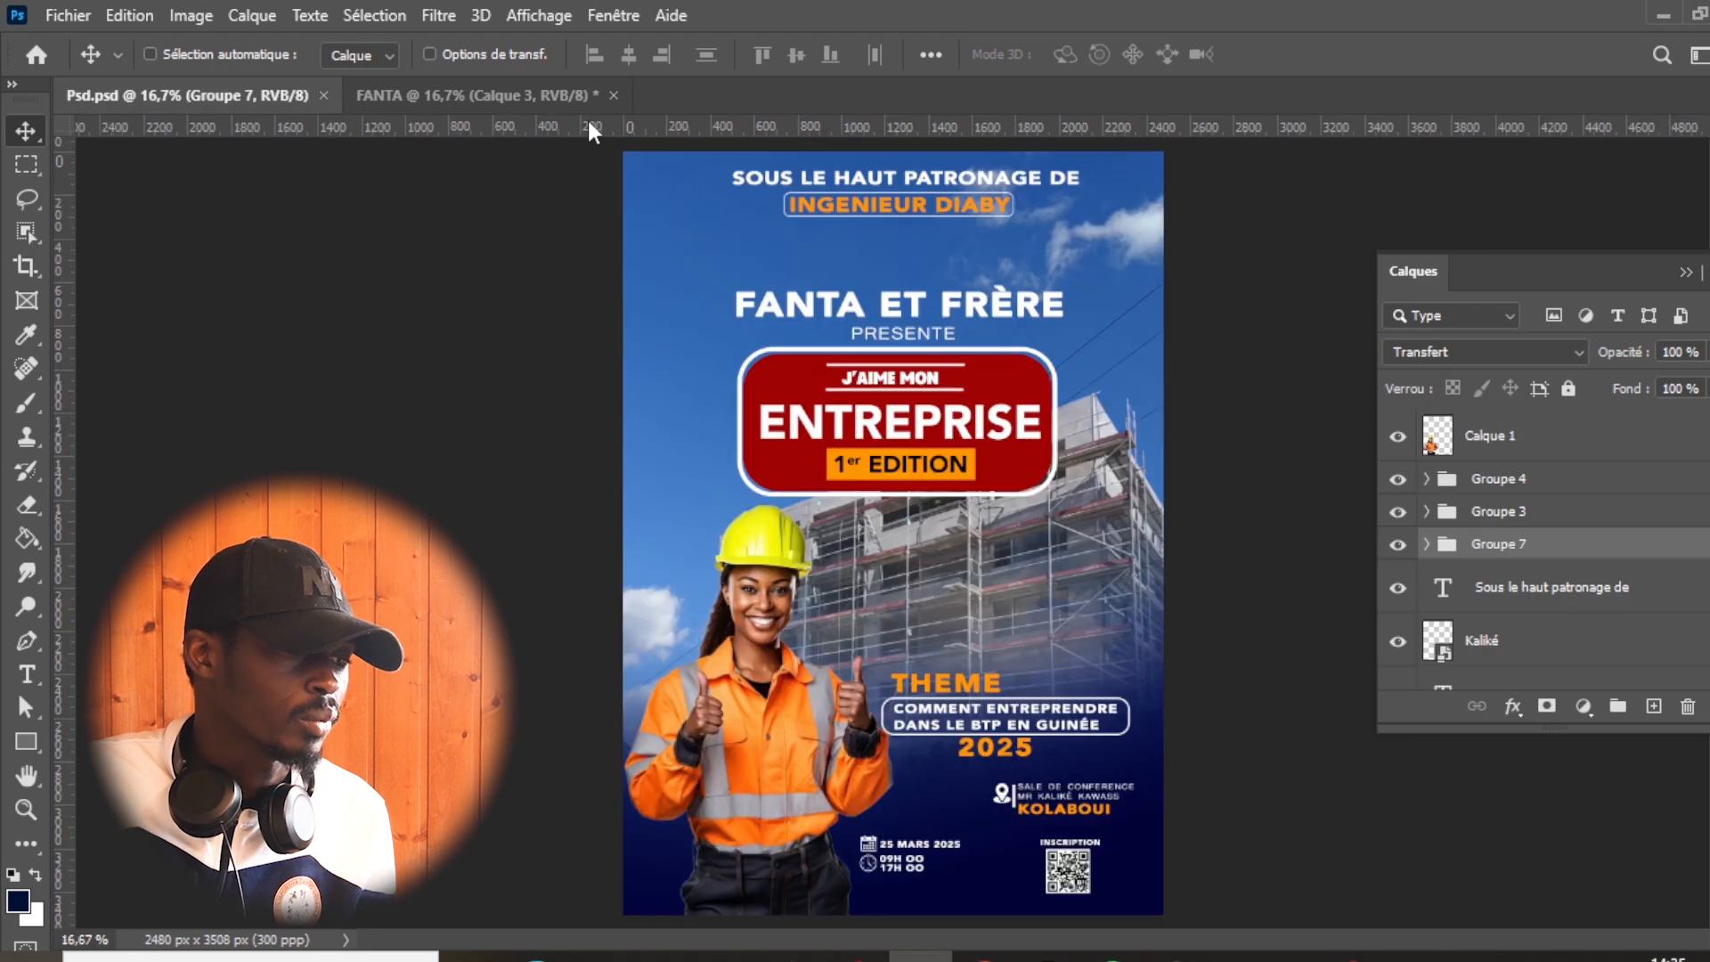
left_click(558, 96)
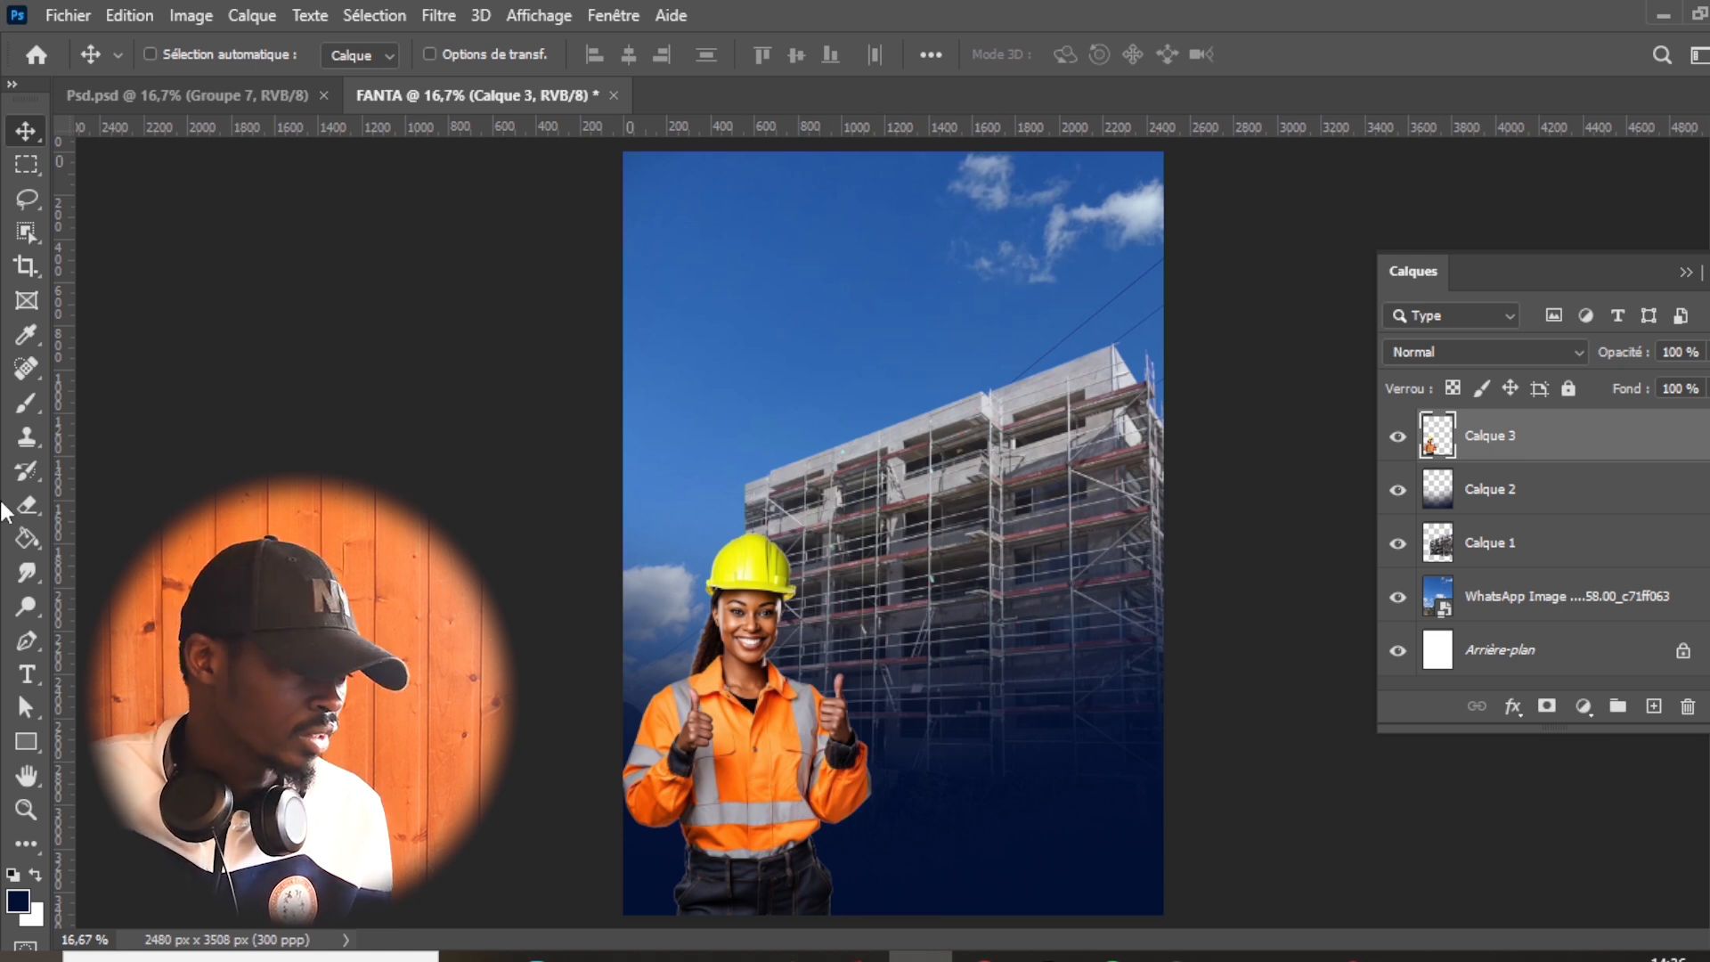
- Add the text line "SOUS LE HAUT PATRONAGE DE" in the upper sky, using Avenir LT Std 95 Black
left_click(26, 674)
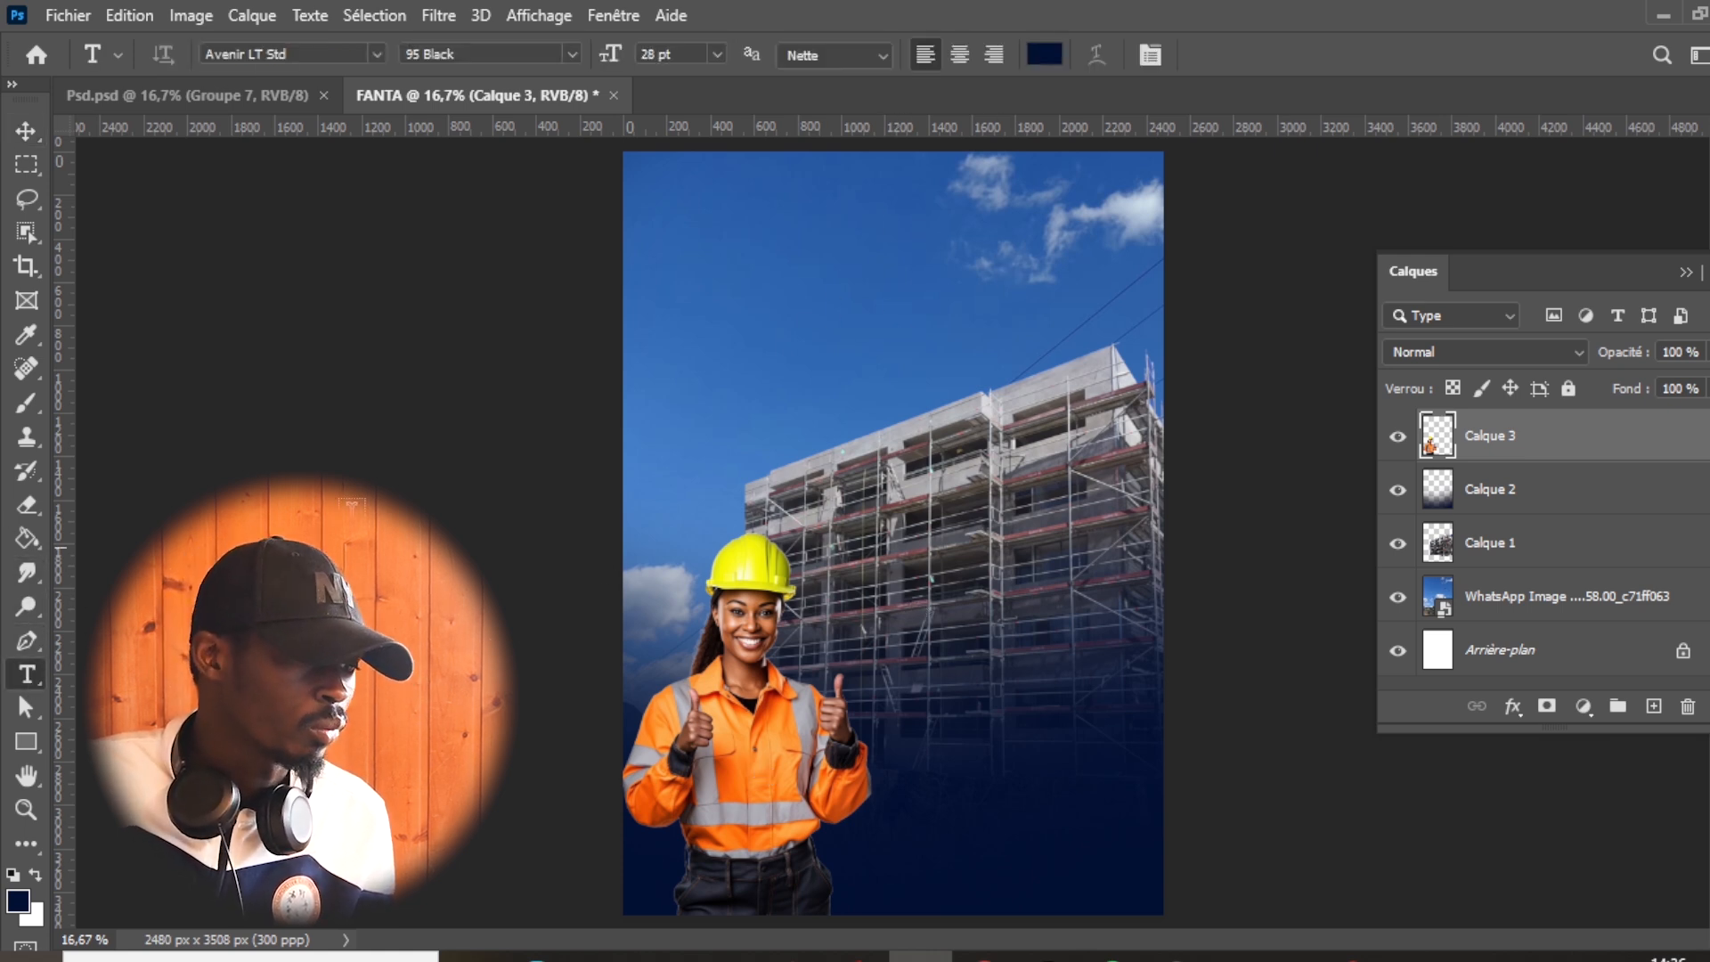
left_click(720, 269)
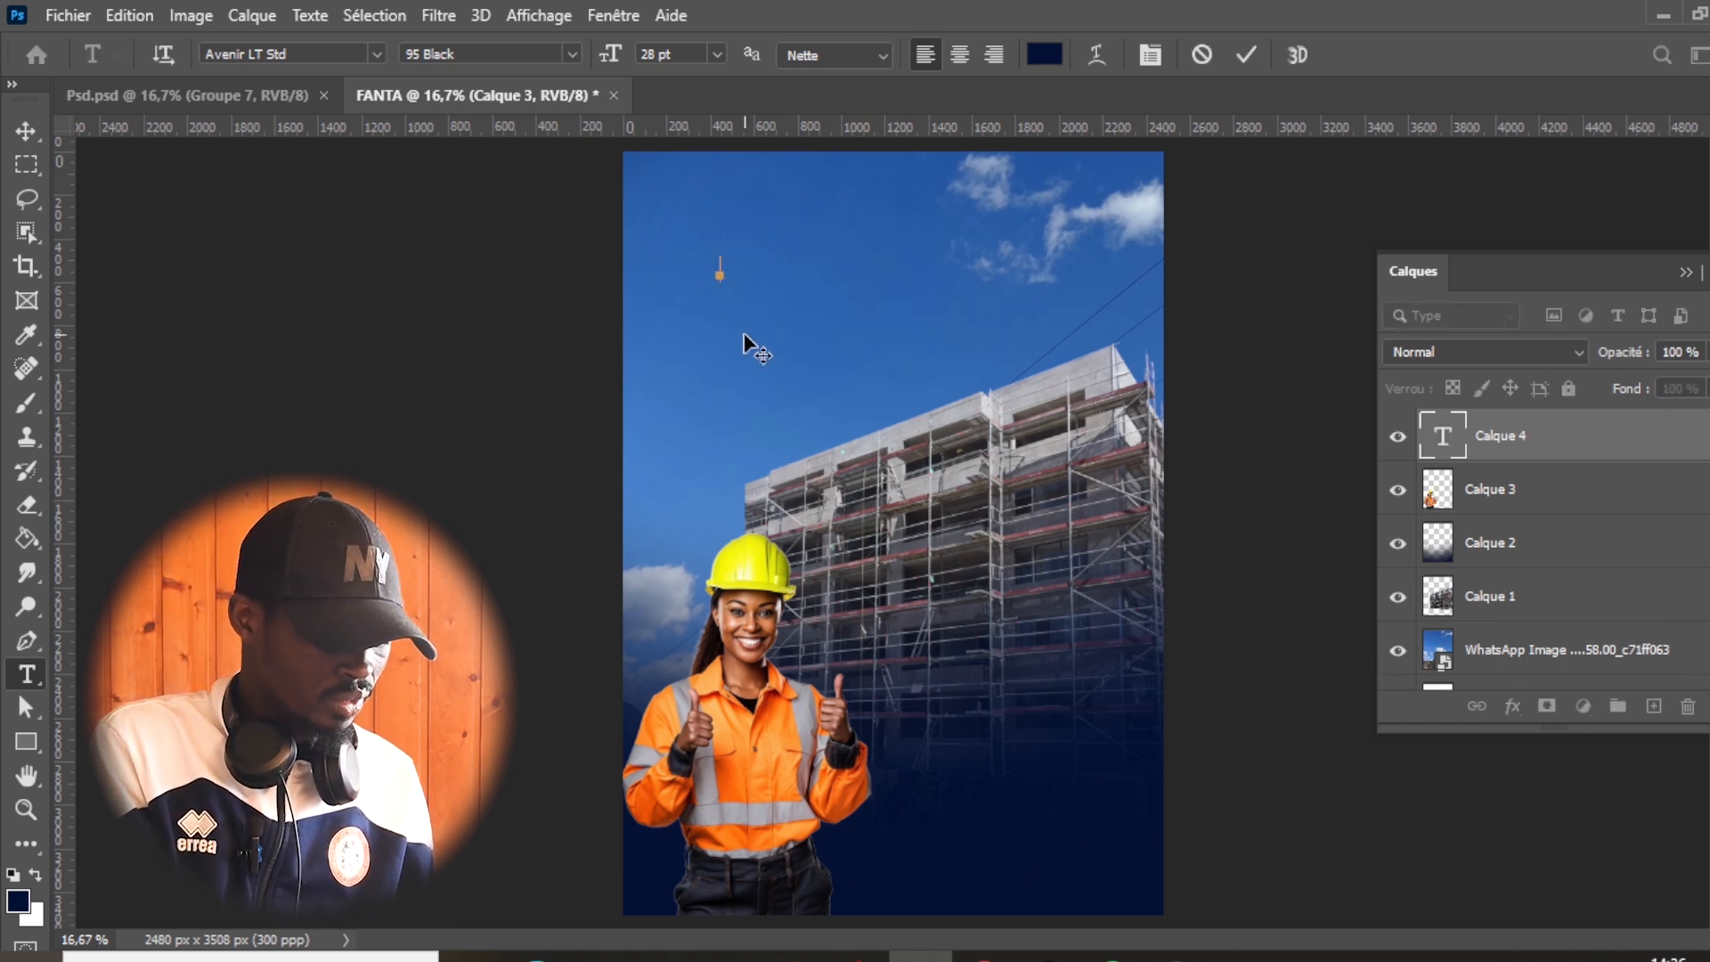
type("SOUS LE HAUT PATRONAGE DE")
key("ctrl+a")
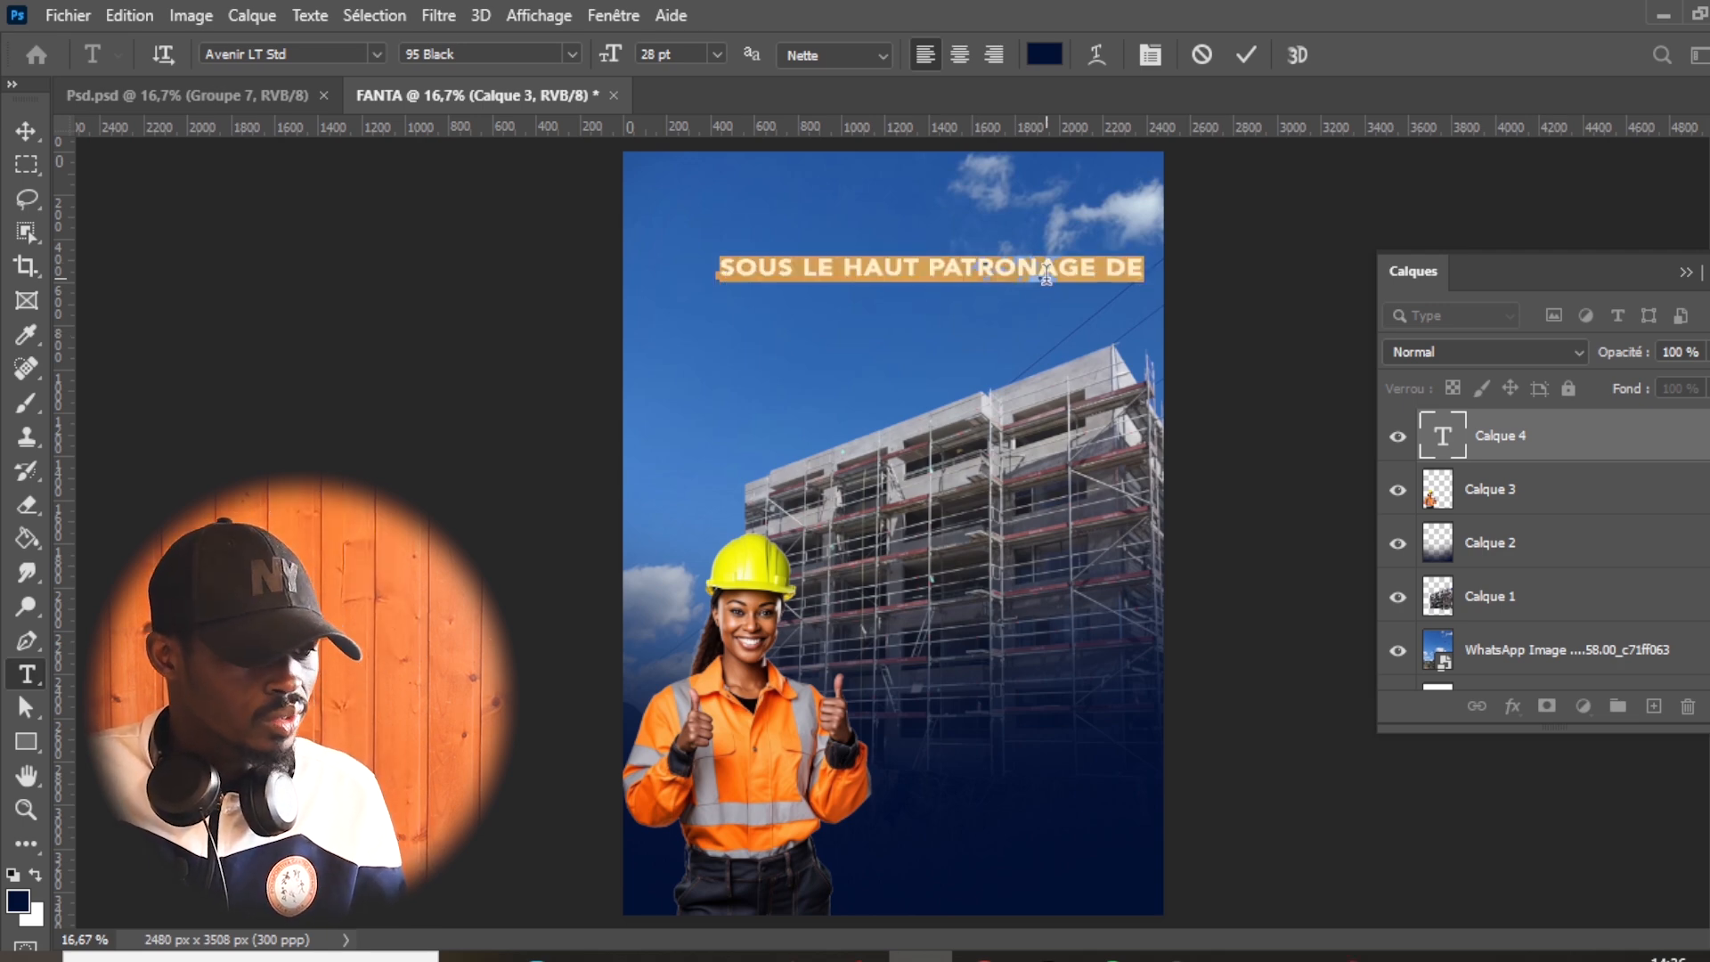
- Make the patronage line white (ffffff) at 21 pt and move it to the centre of the page's top edge
left_click(1043, 54)
type("ffffff")
left_click(1610, 492)
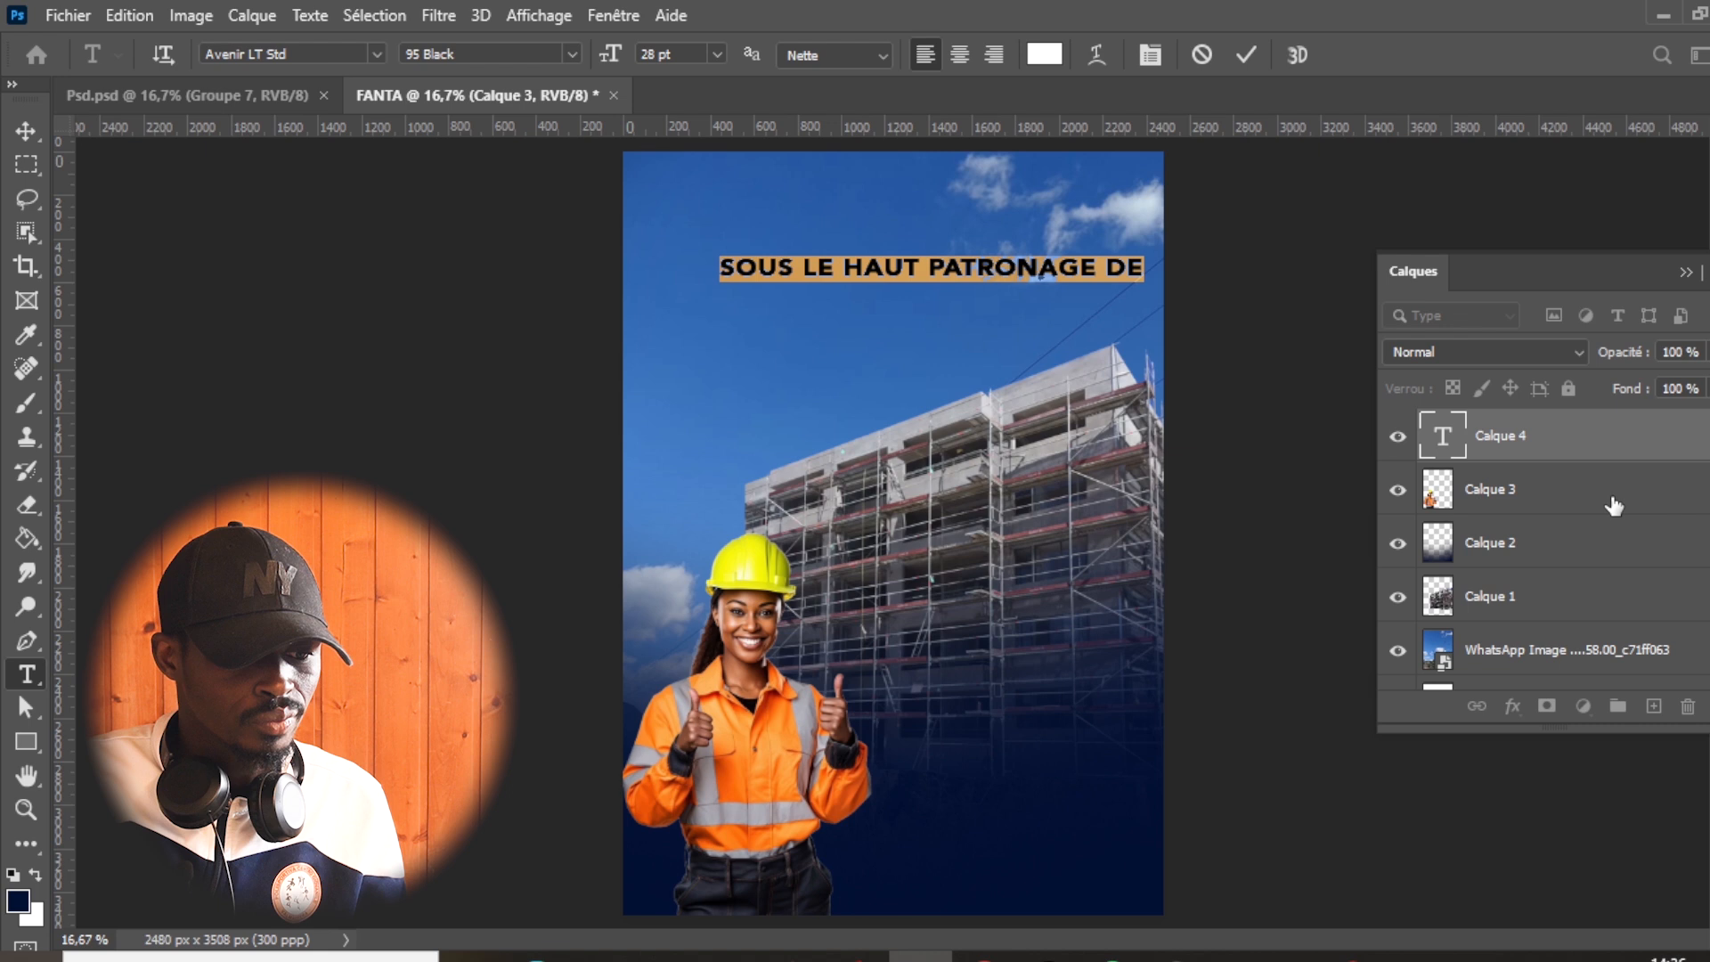
left_click_drag(610, 57, 602, 64)
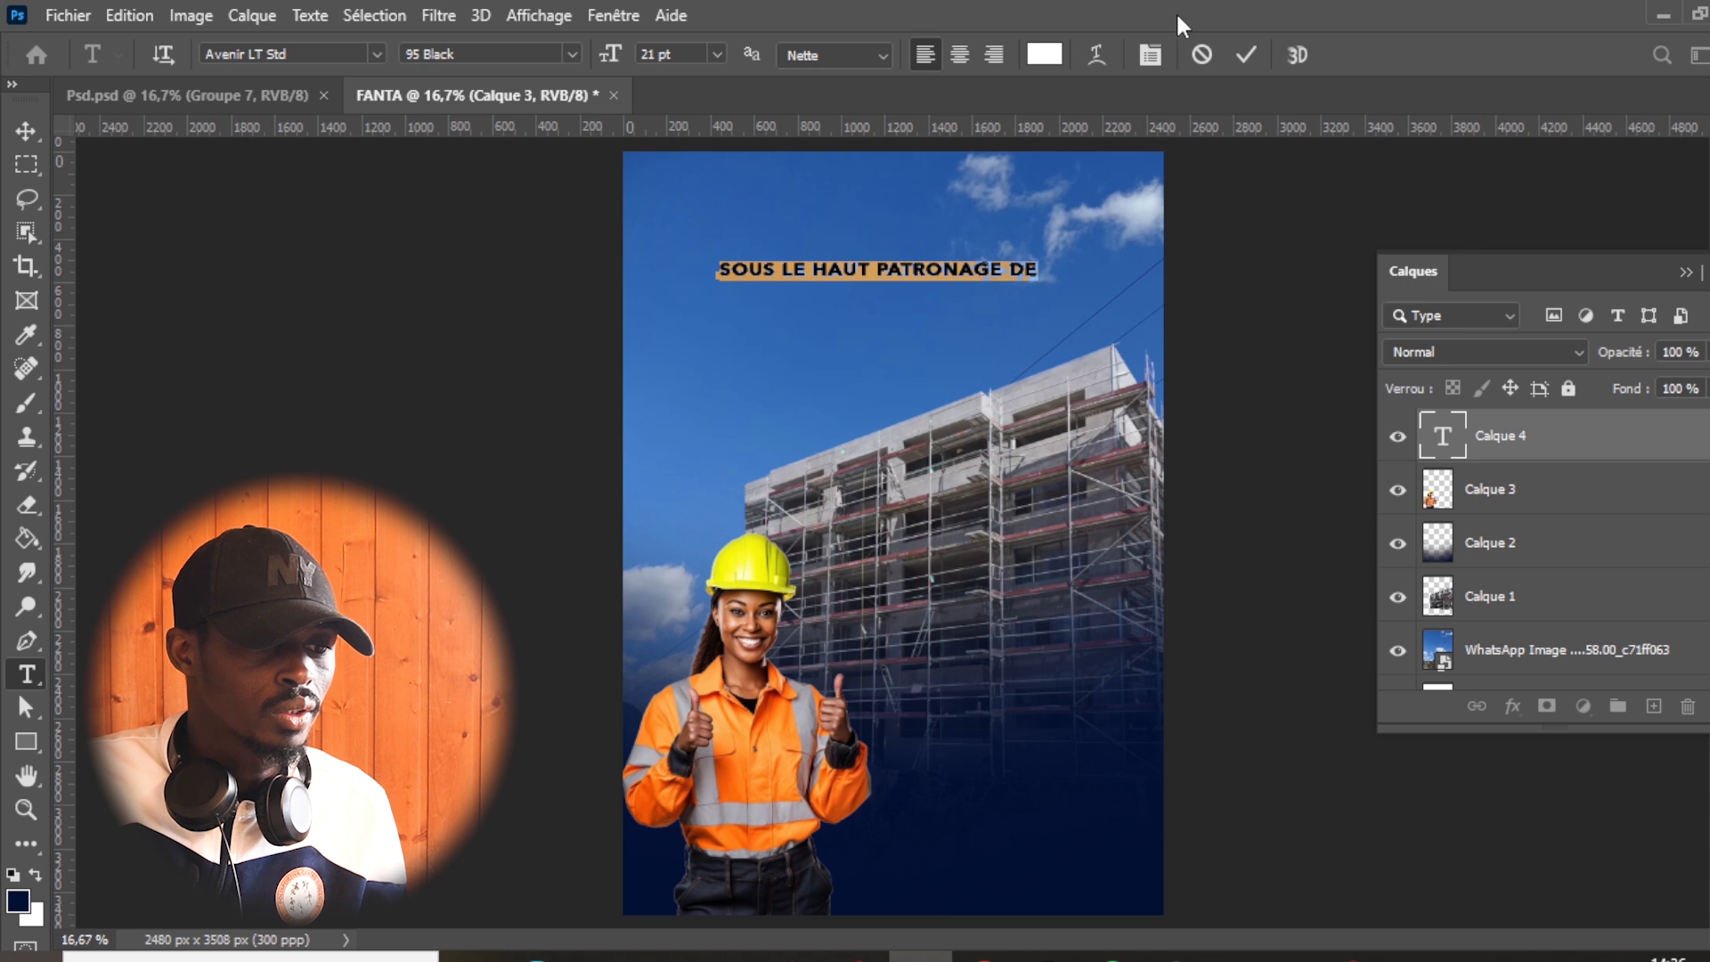
left_click(1245, 55)
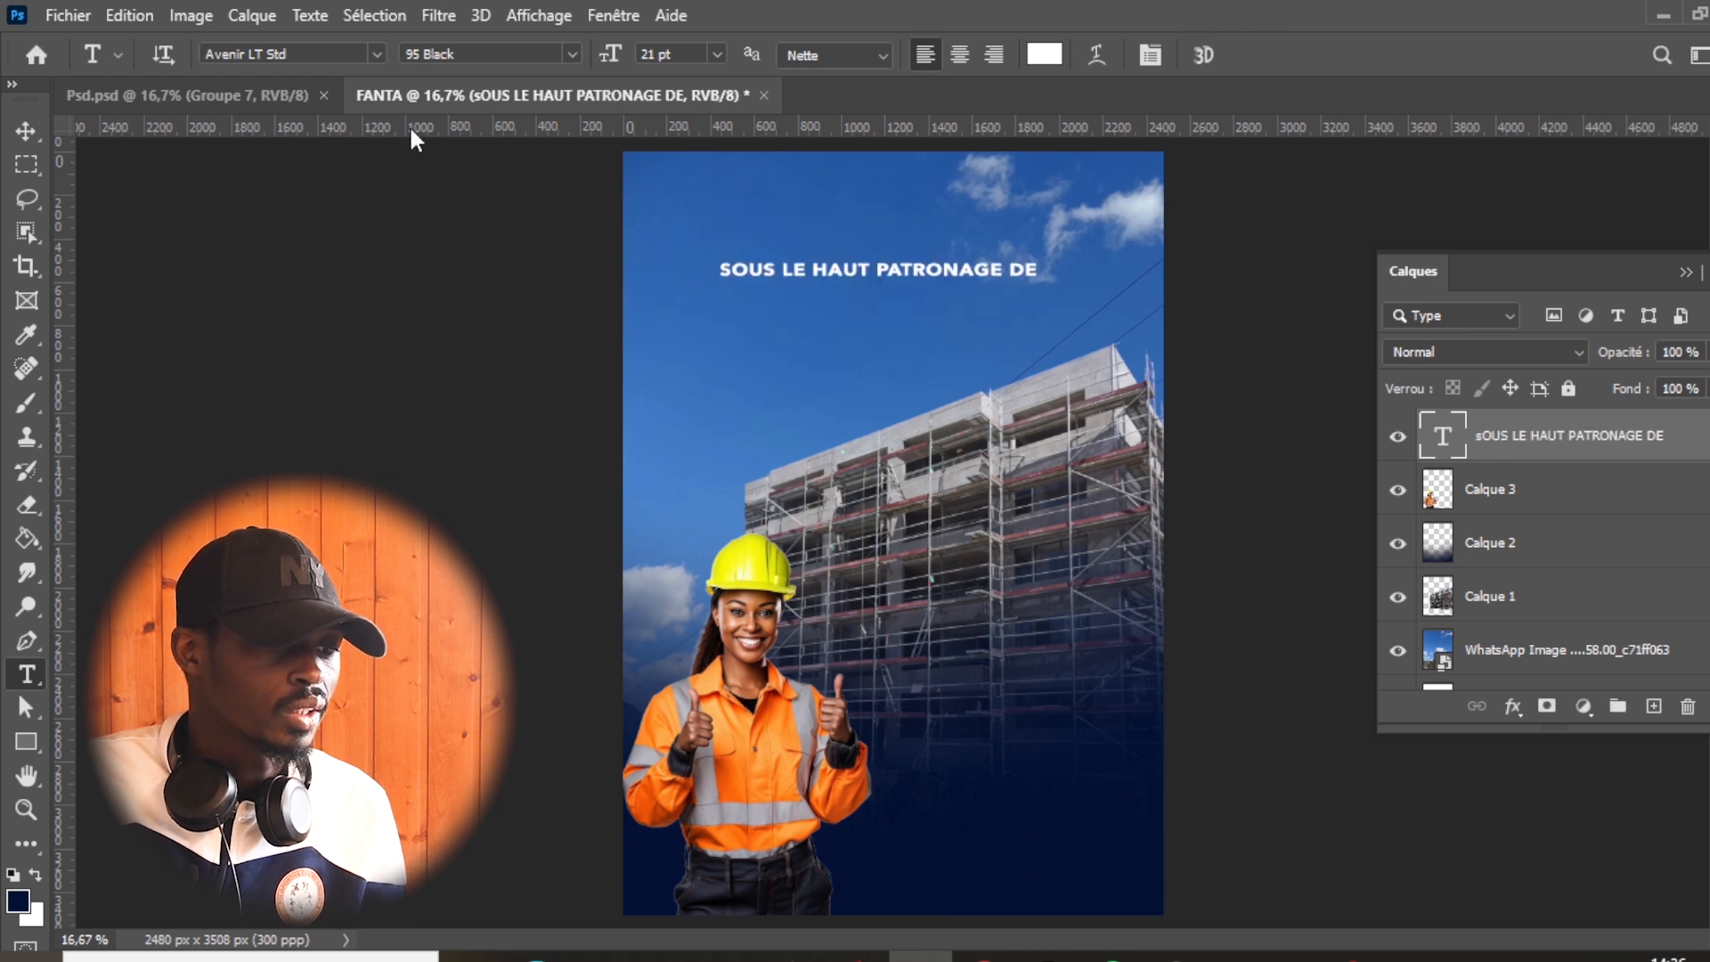
left_click(16, 139)
left_click_drag(965, 267, 985, 176)
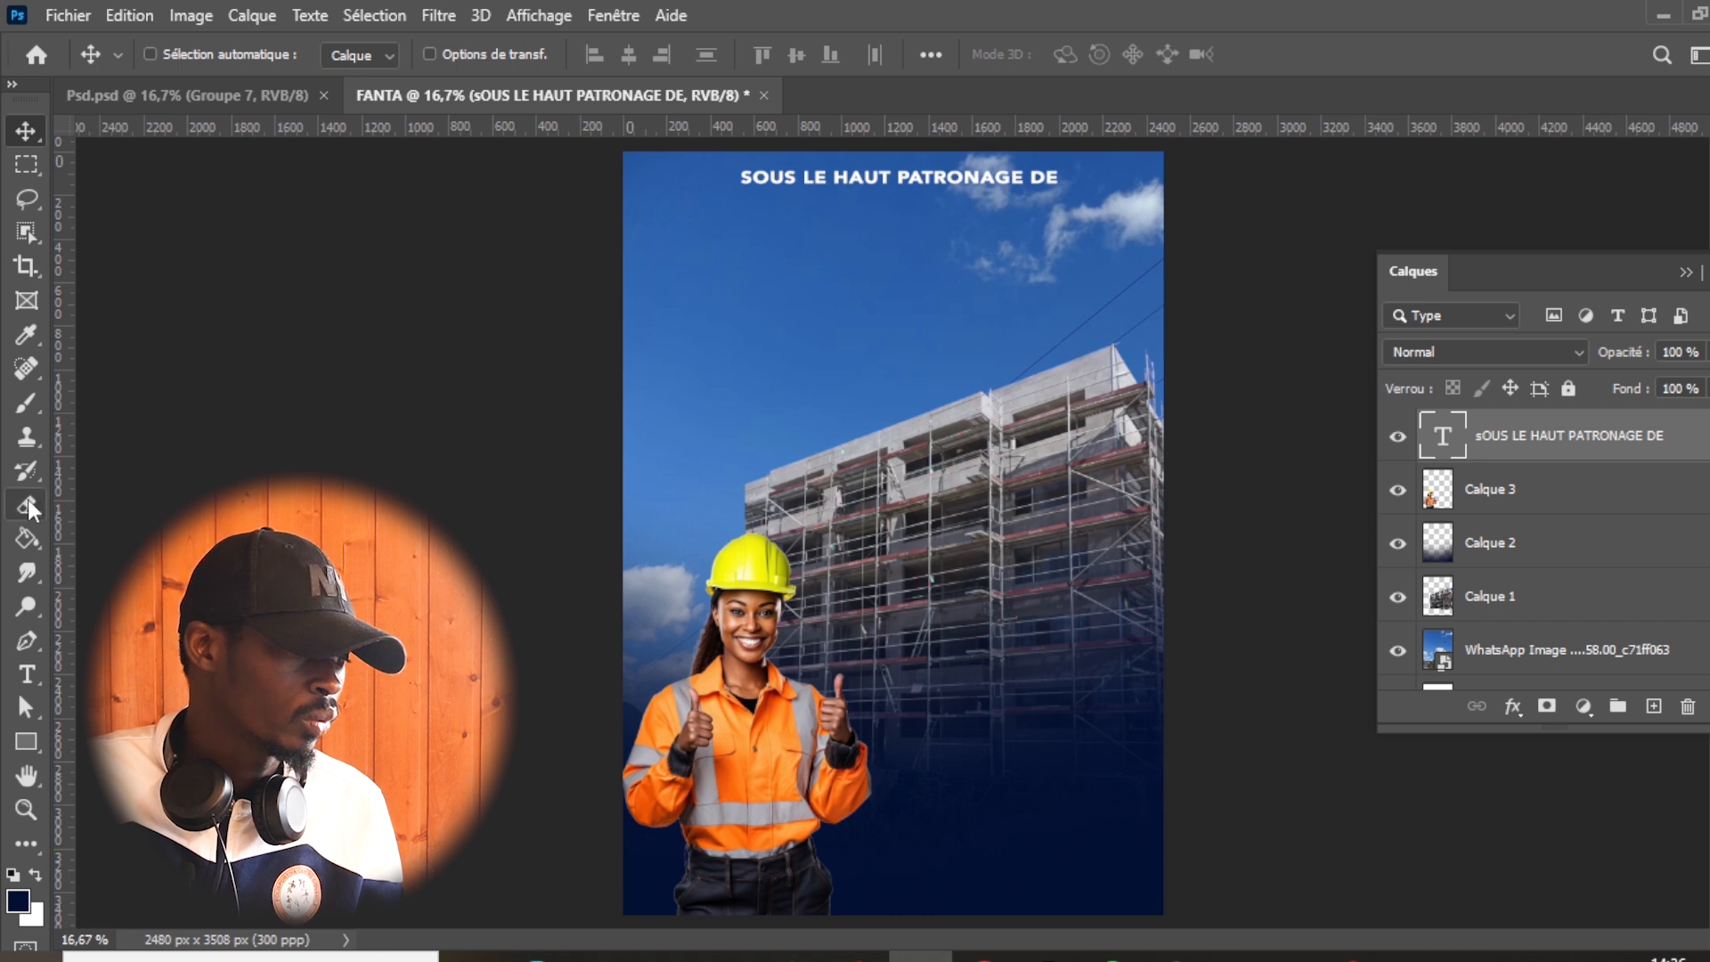
- Add the patron's title and name as a separate text line in the sky below the patronage line
left_click(26, 674)
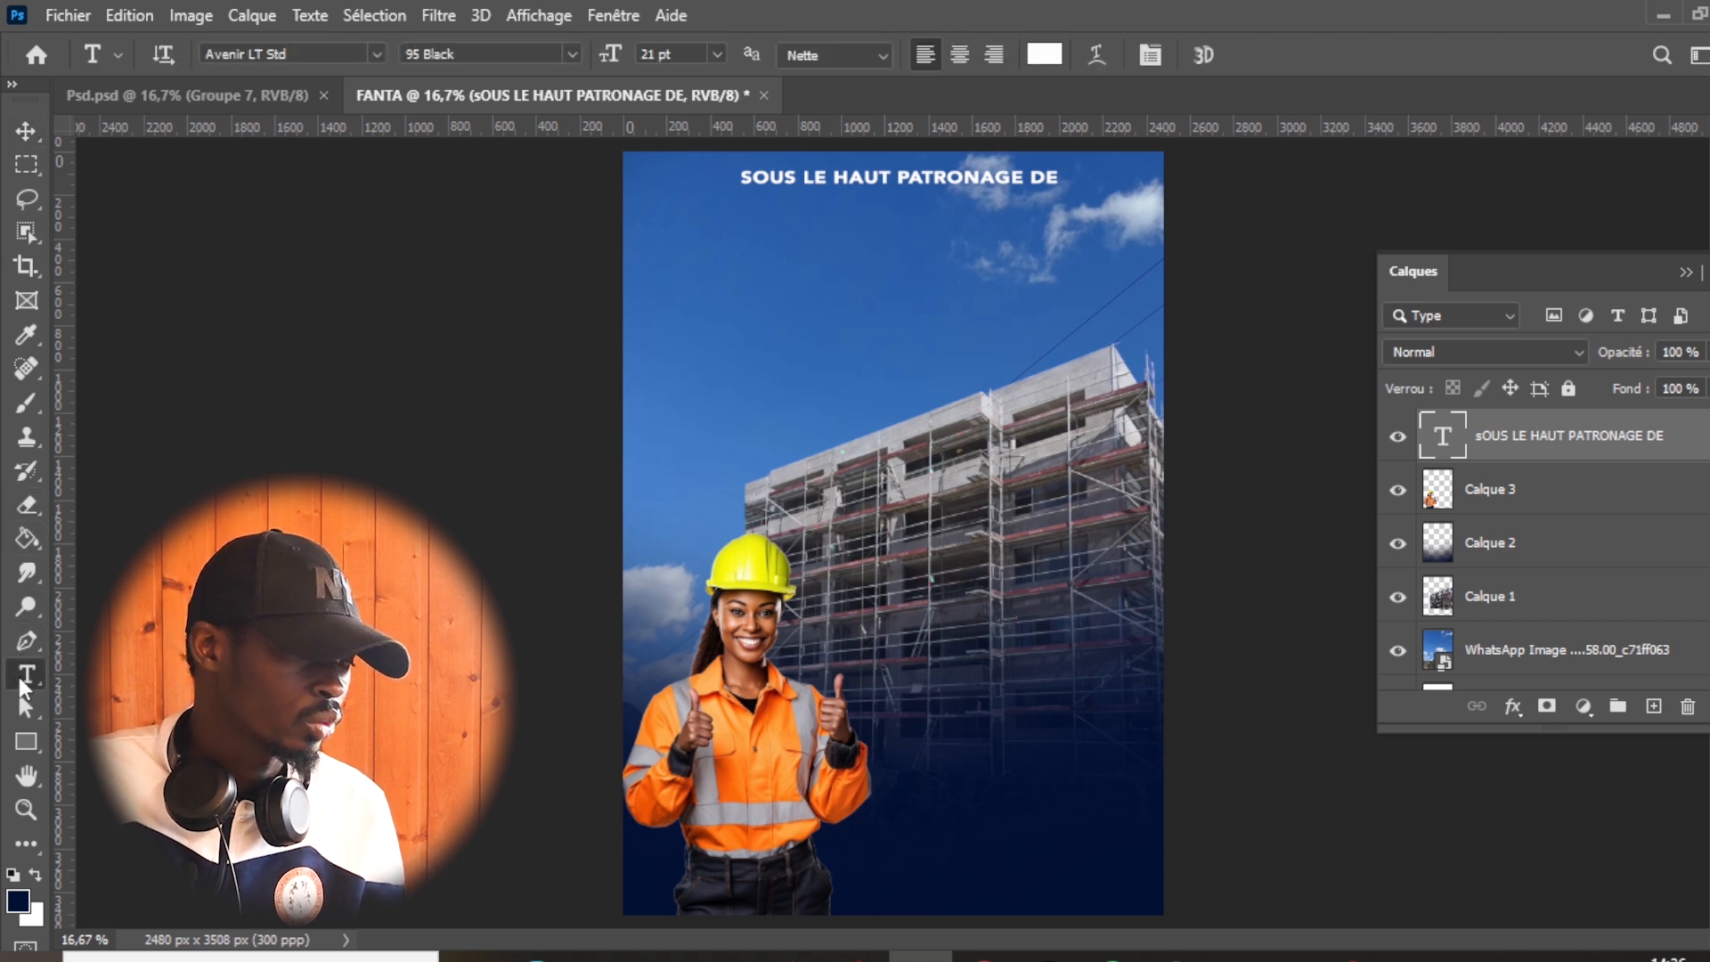
left_click(750, 288)
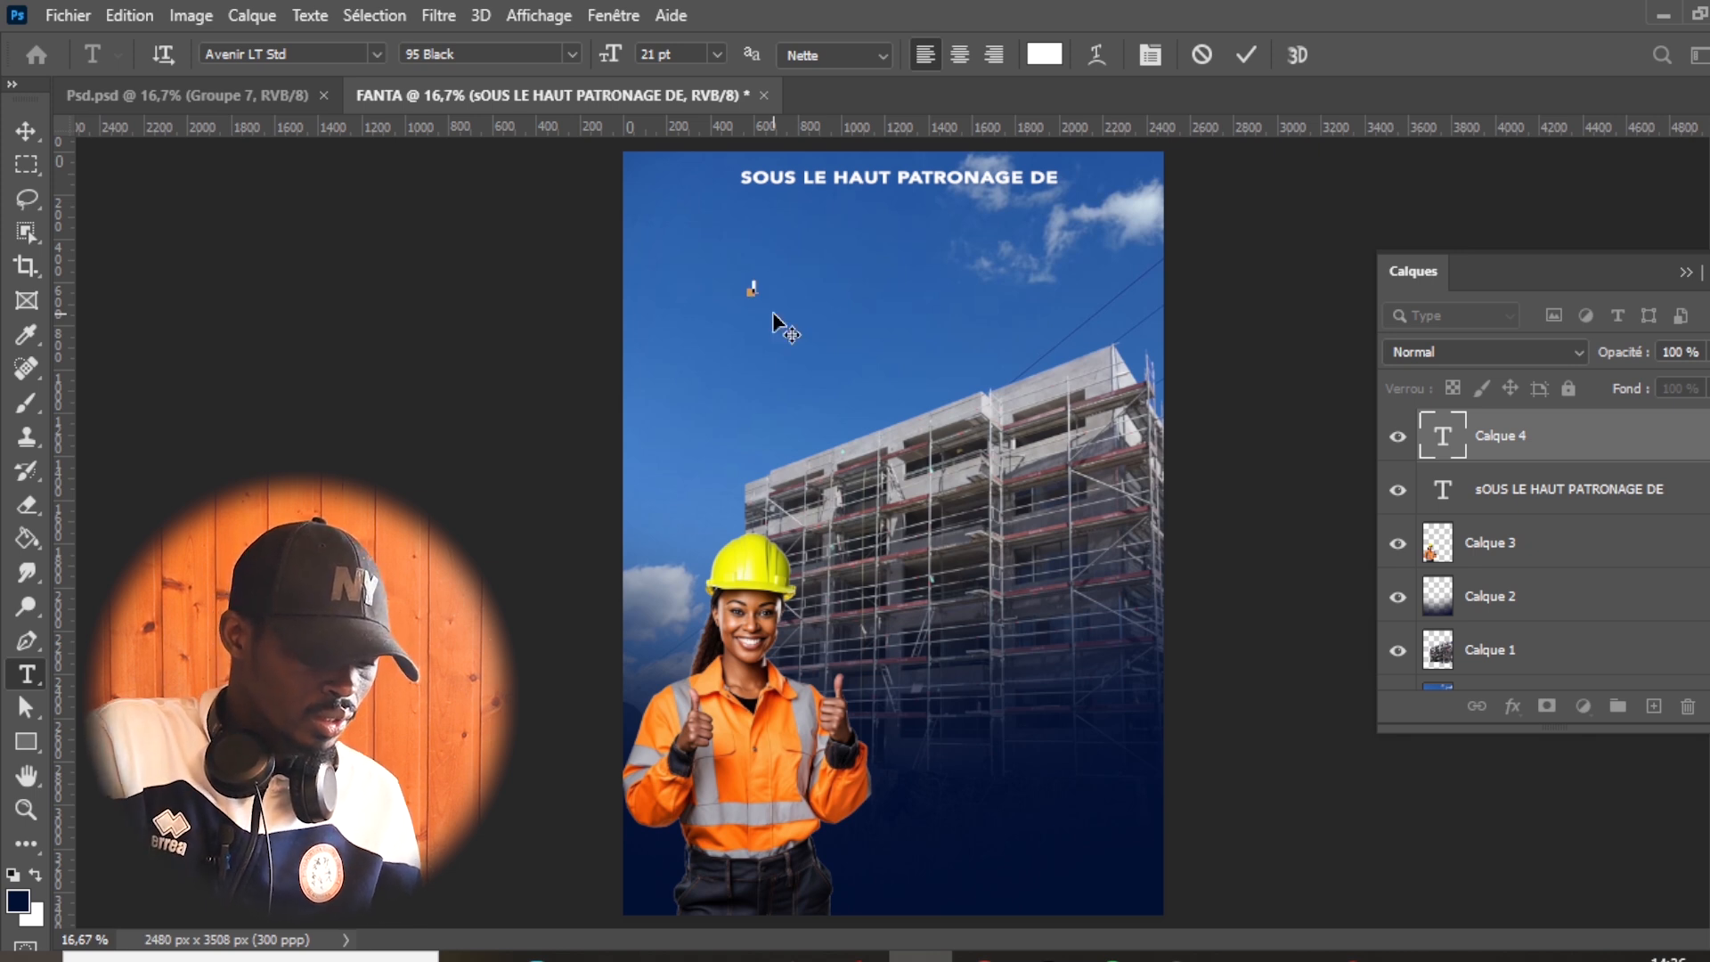
type("INGENIEUR DIABY")
- Colour the patron's name bright yellow (faf806), starting from a sample of the woman's helmet
key("ctrl+a")
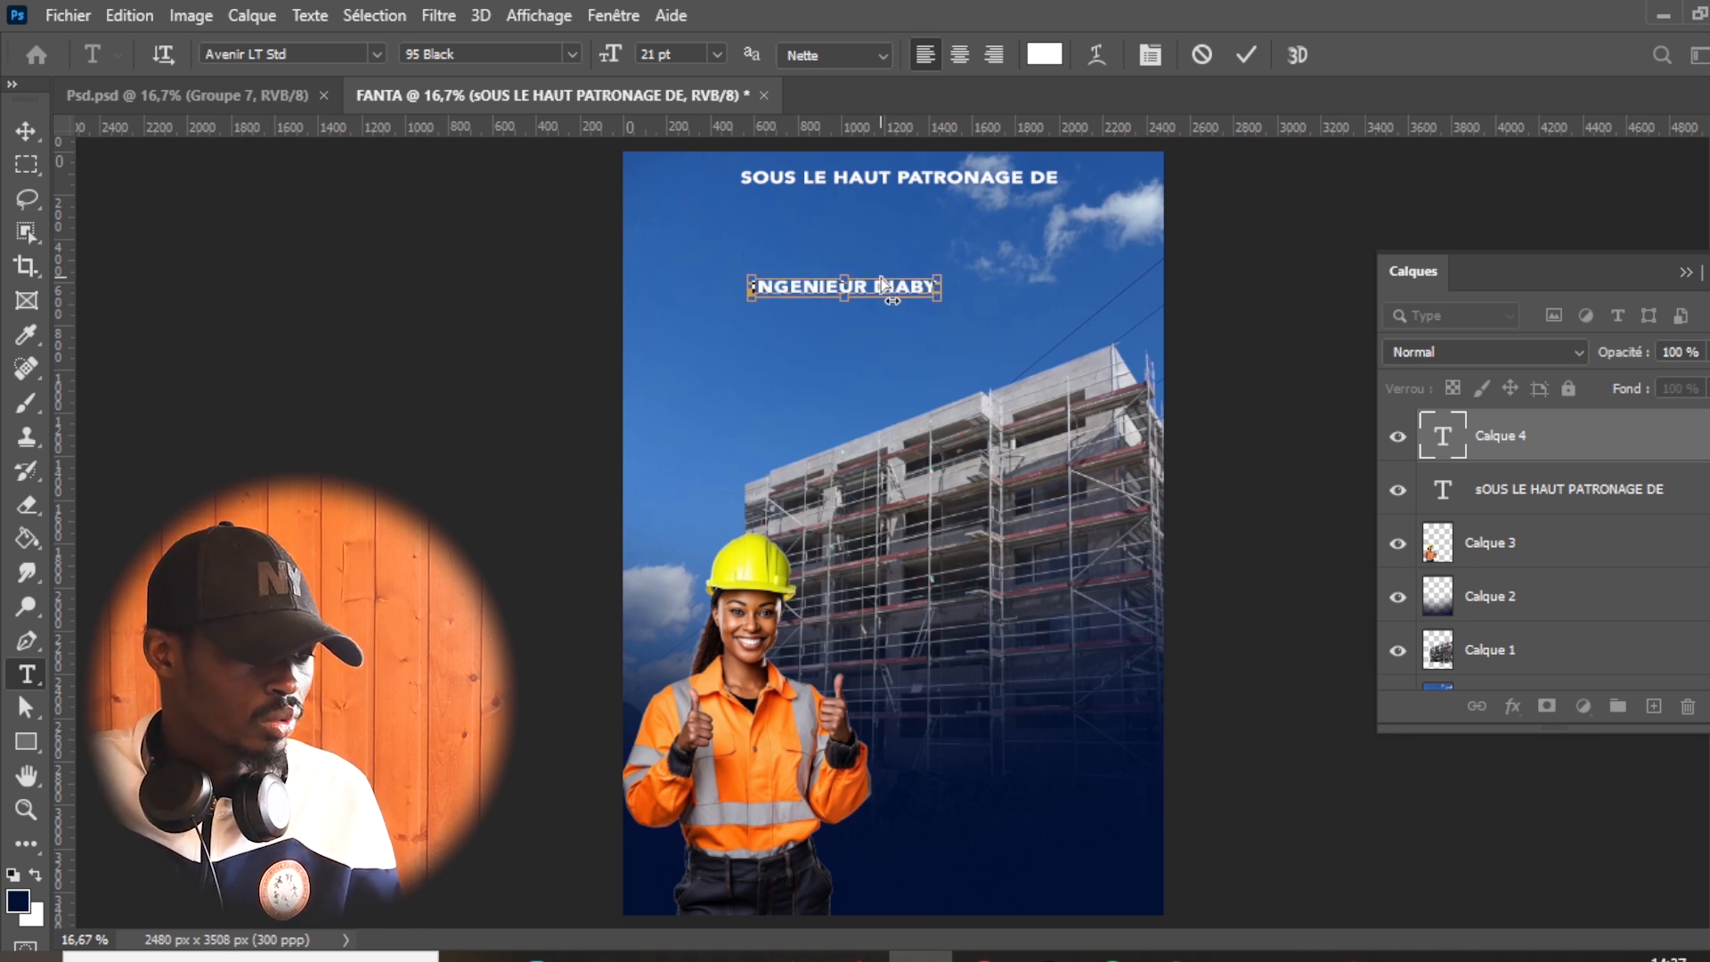
left_click(1045, 55)
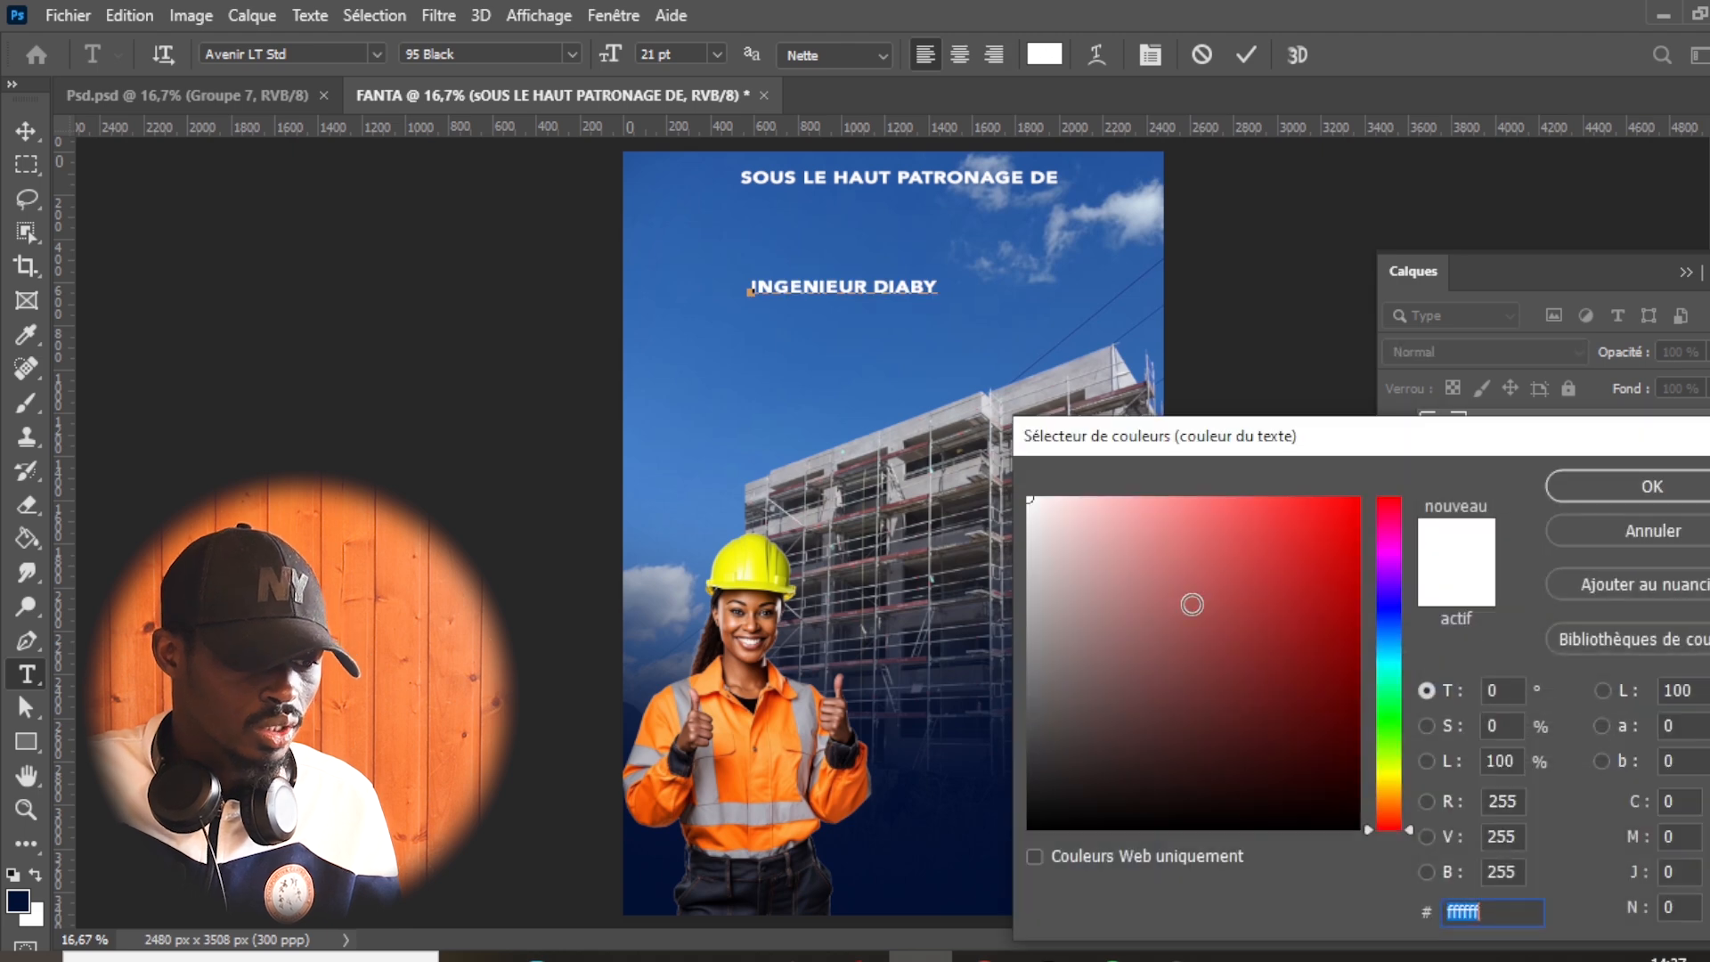
left_click(792, 736)
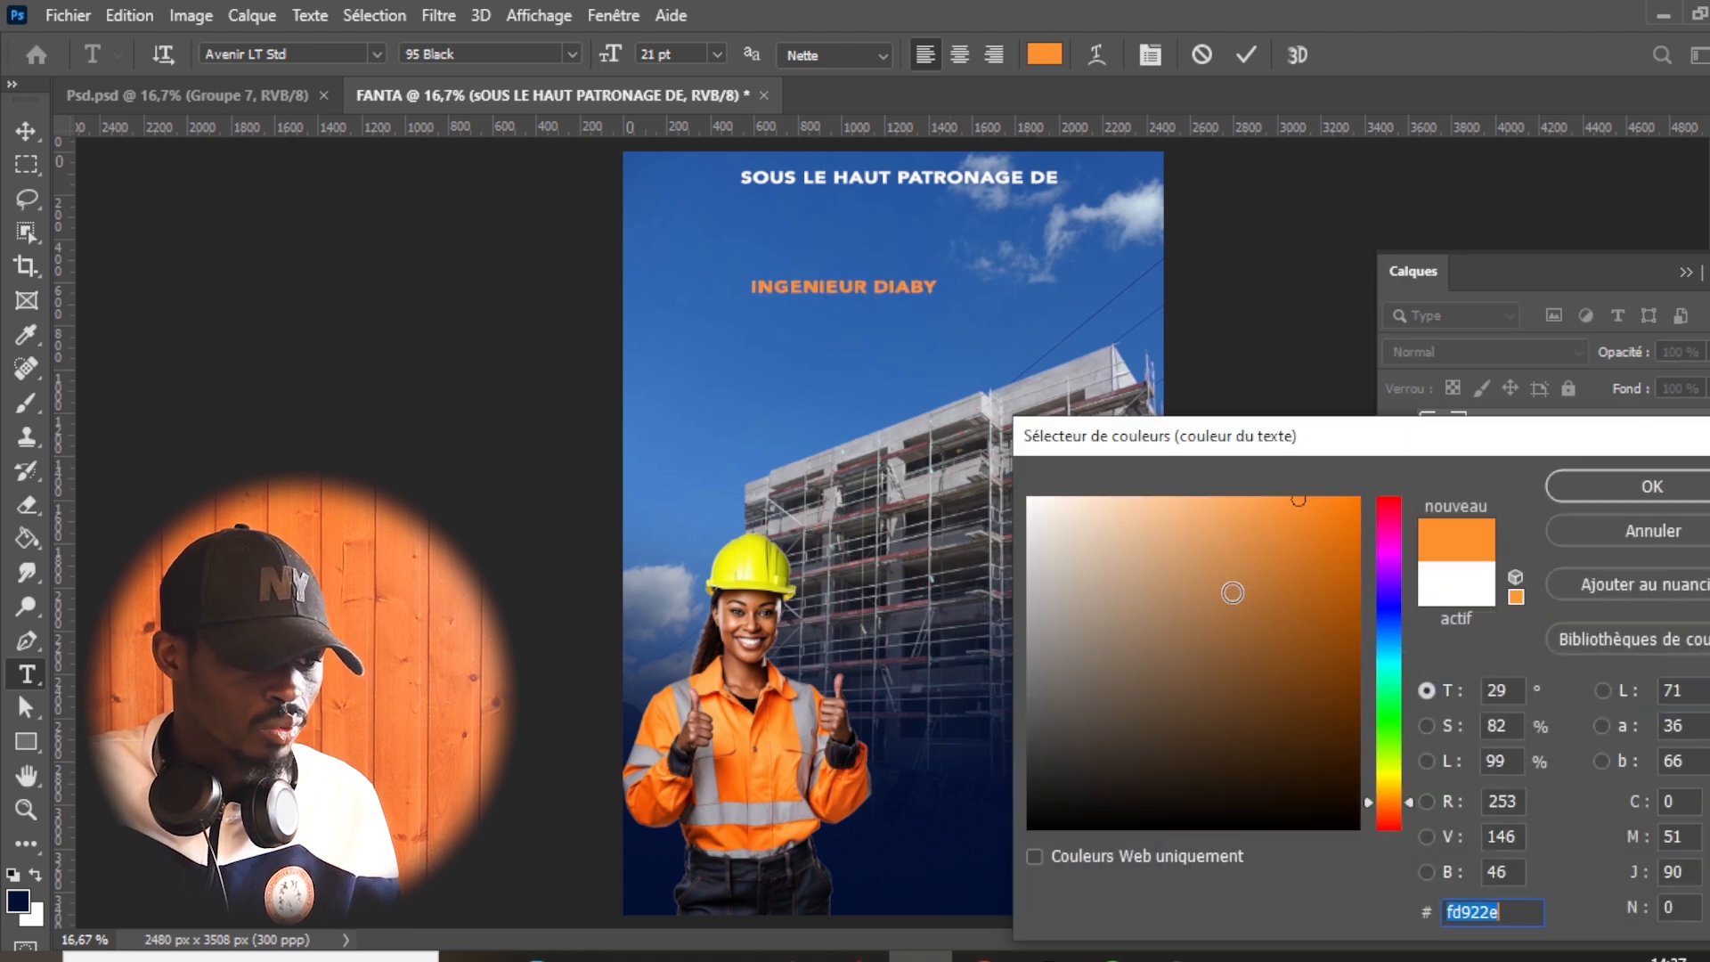
left_click(1349, 568)
left_click_drag(1349, 567, 1354, 542)
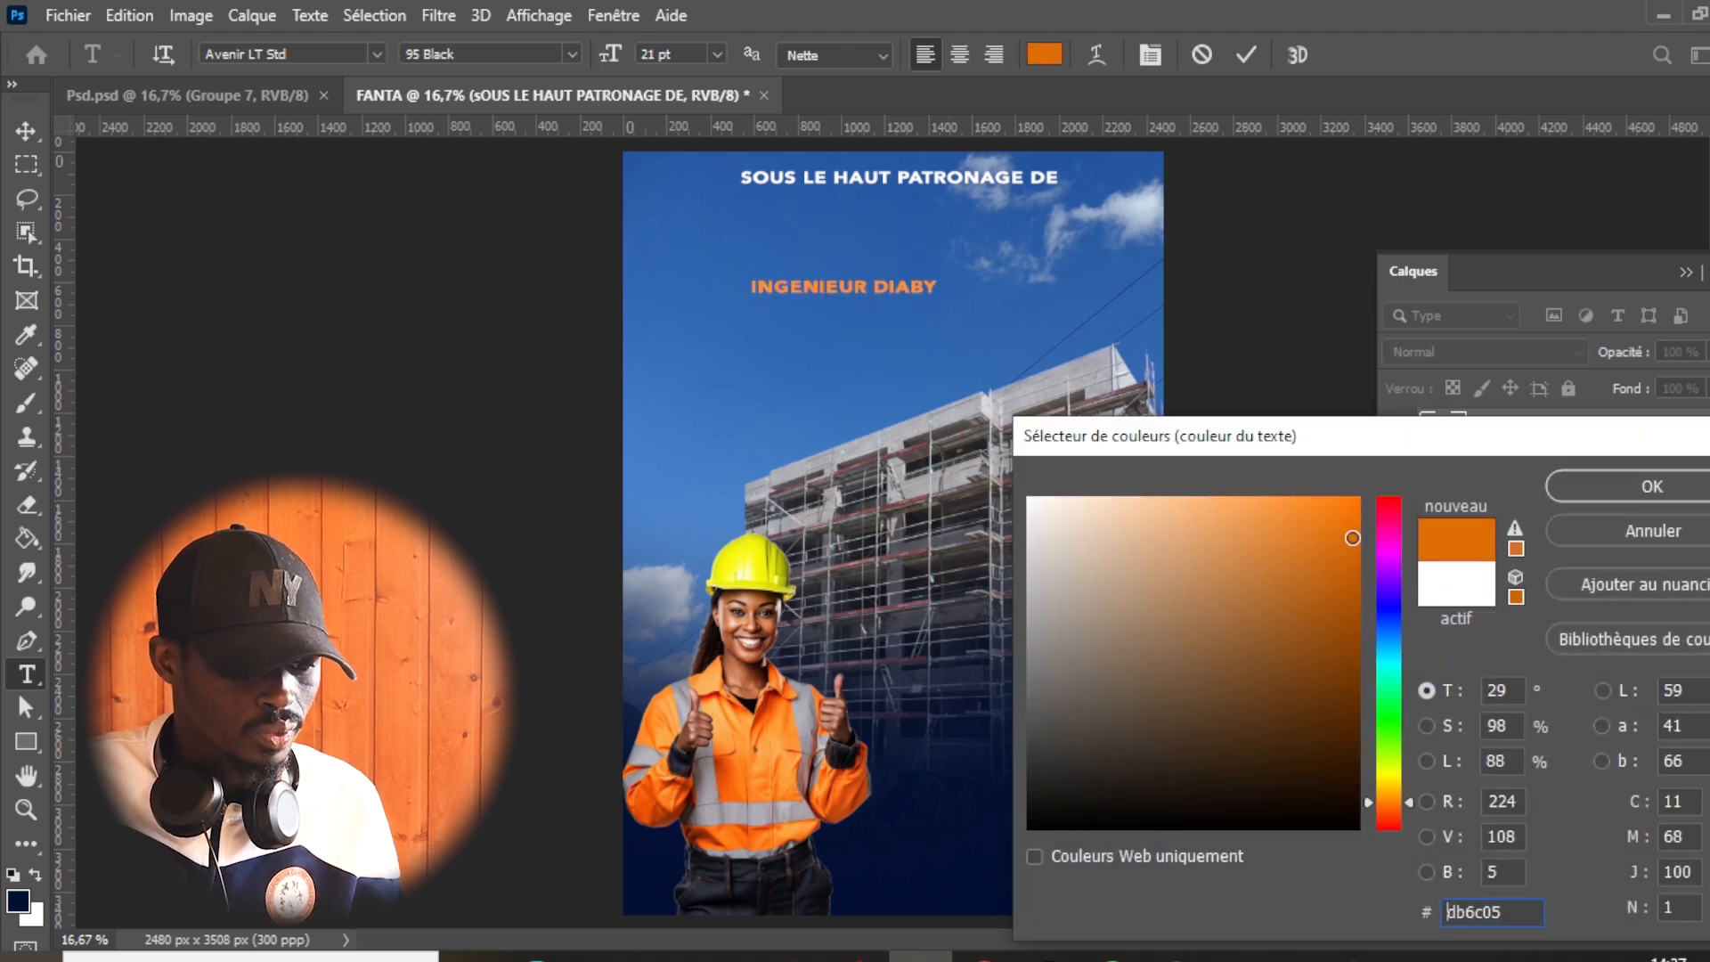
left_click(754, 575)
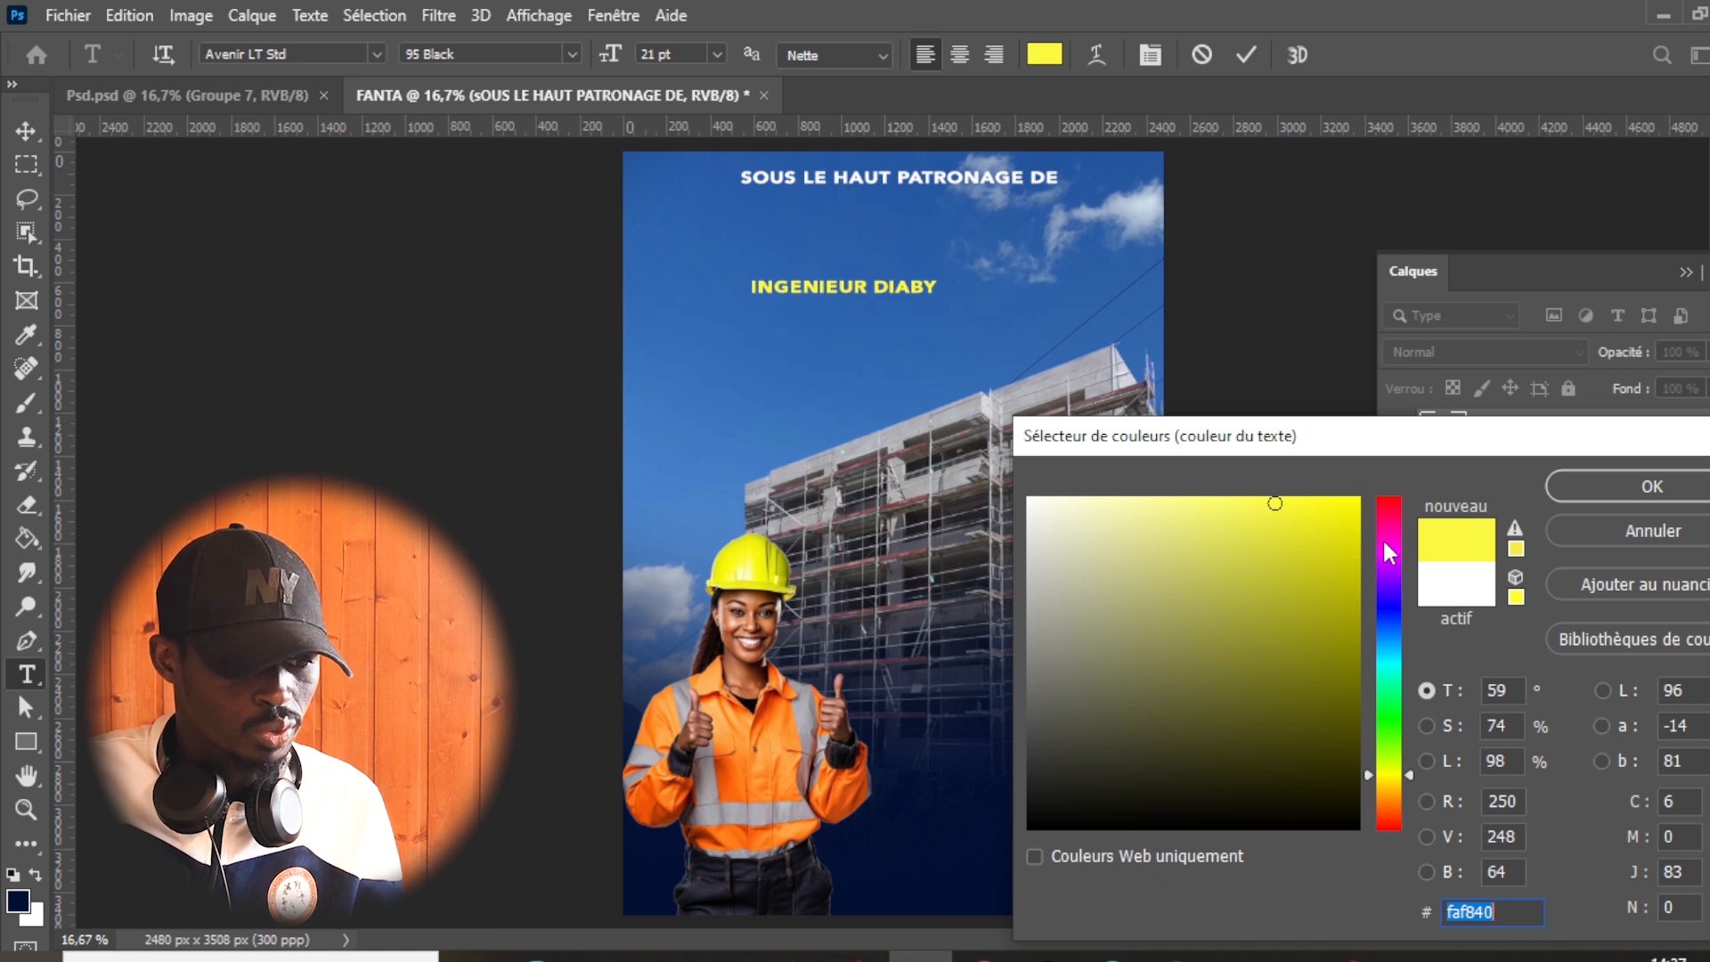
left_click_drag(1352, 525, 1352, 505)
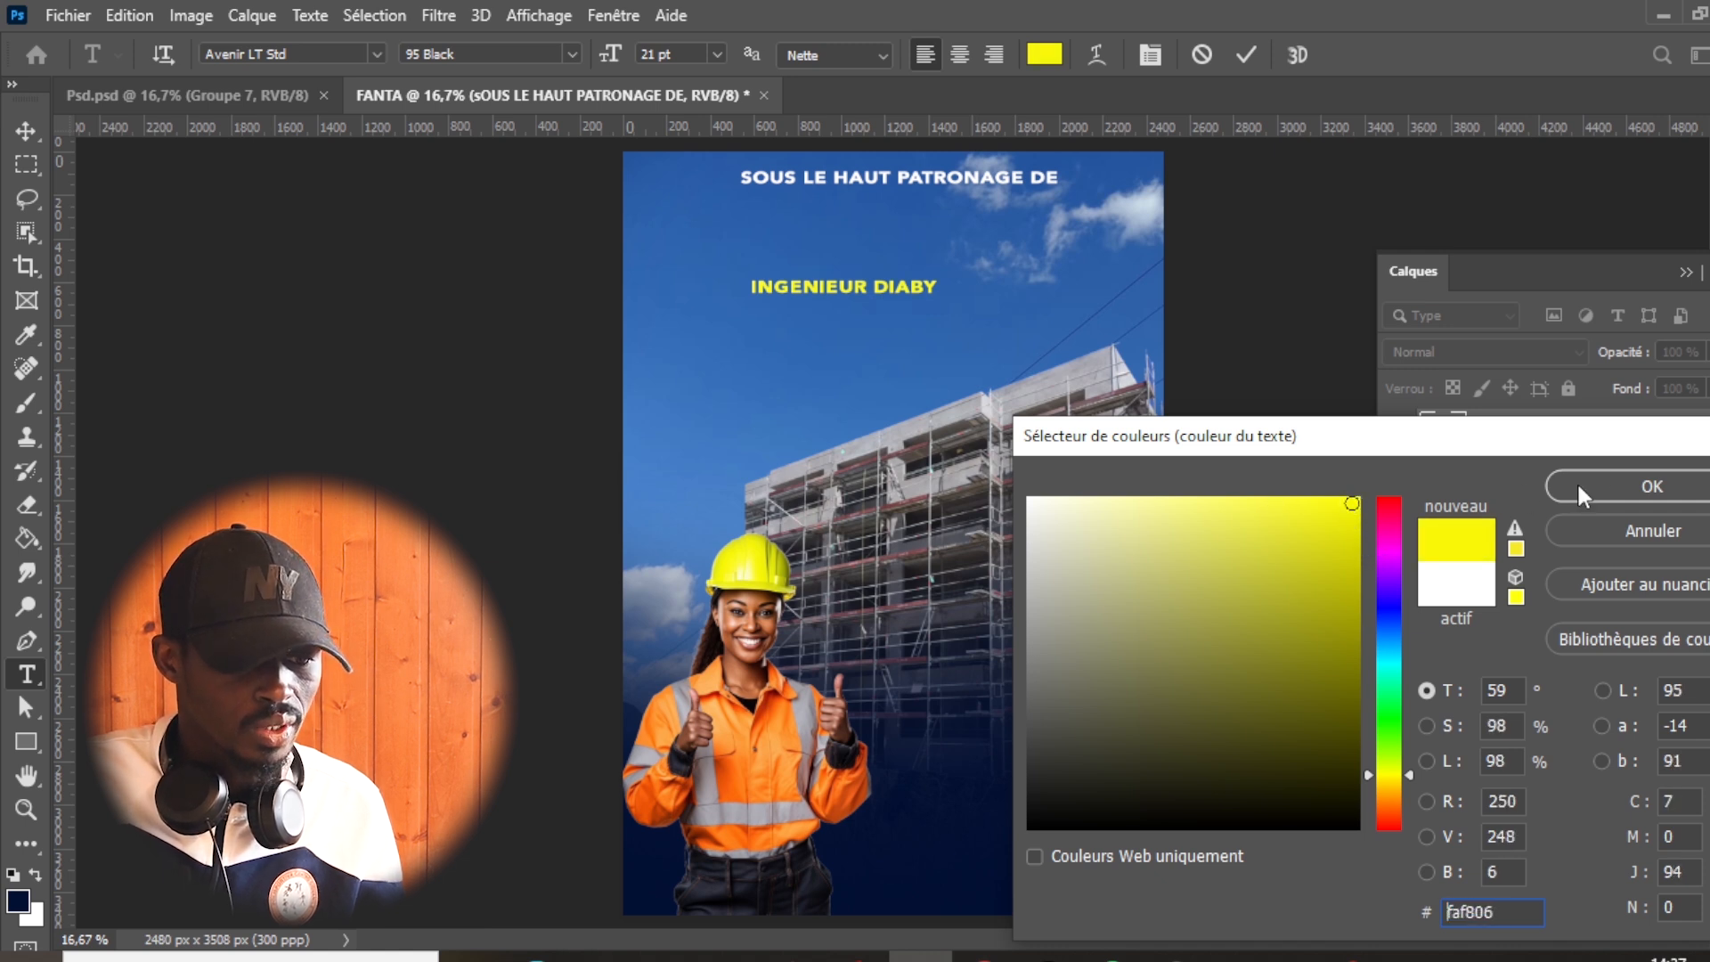
left_click(1609, 492)
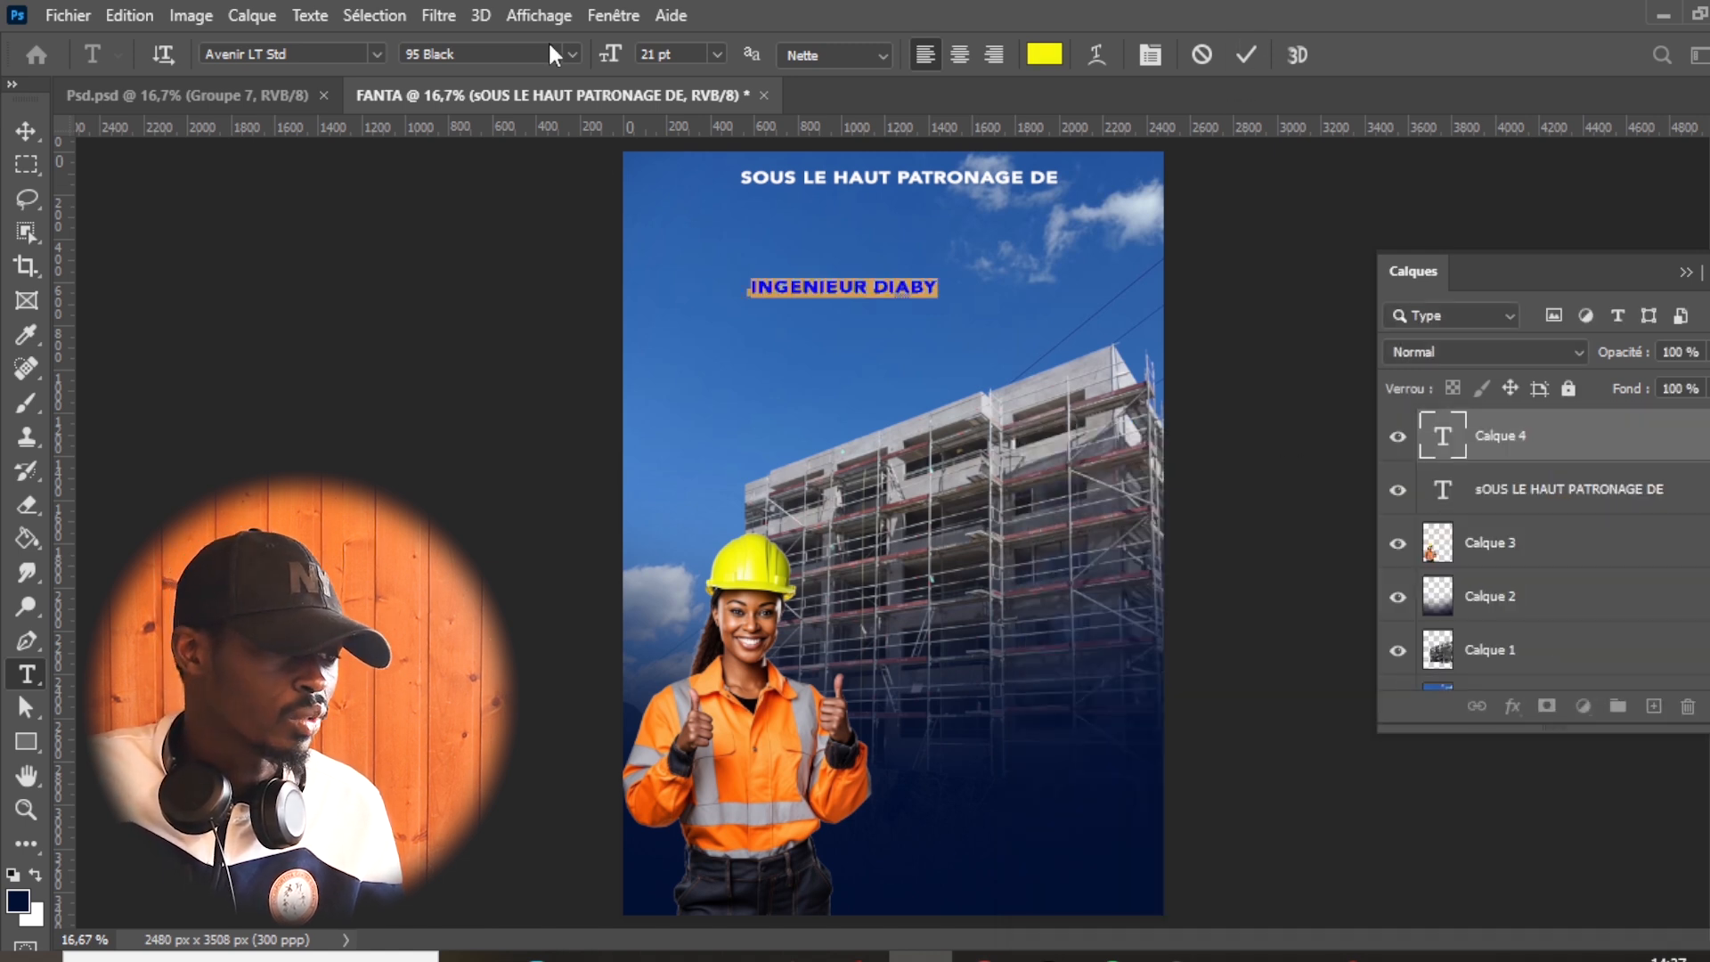
- Set the patron's name to 26 pt and move it directly beneath the patronage line, centred
left_click_drag(612, 55, 621, 56)
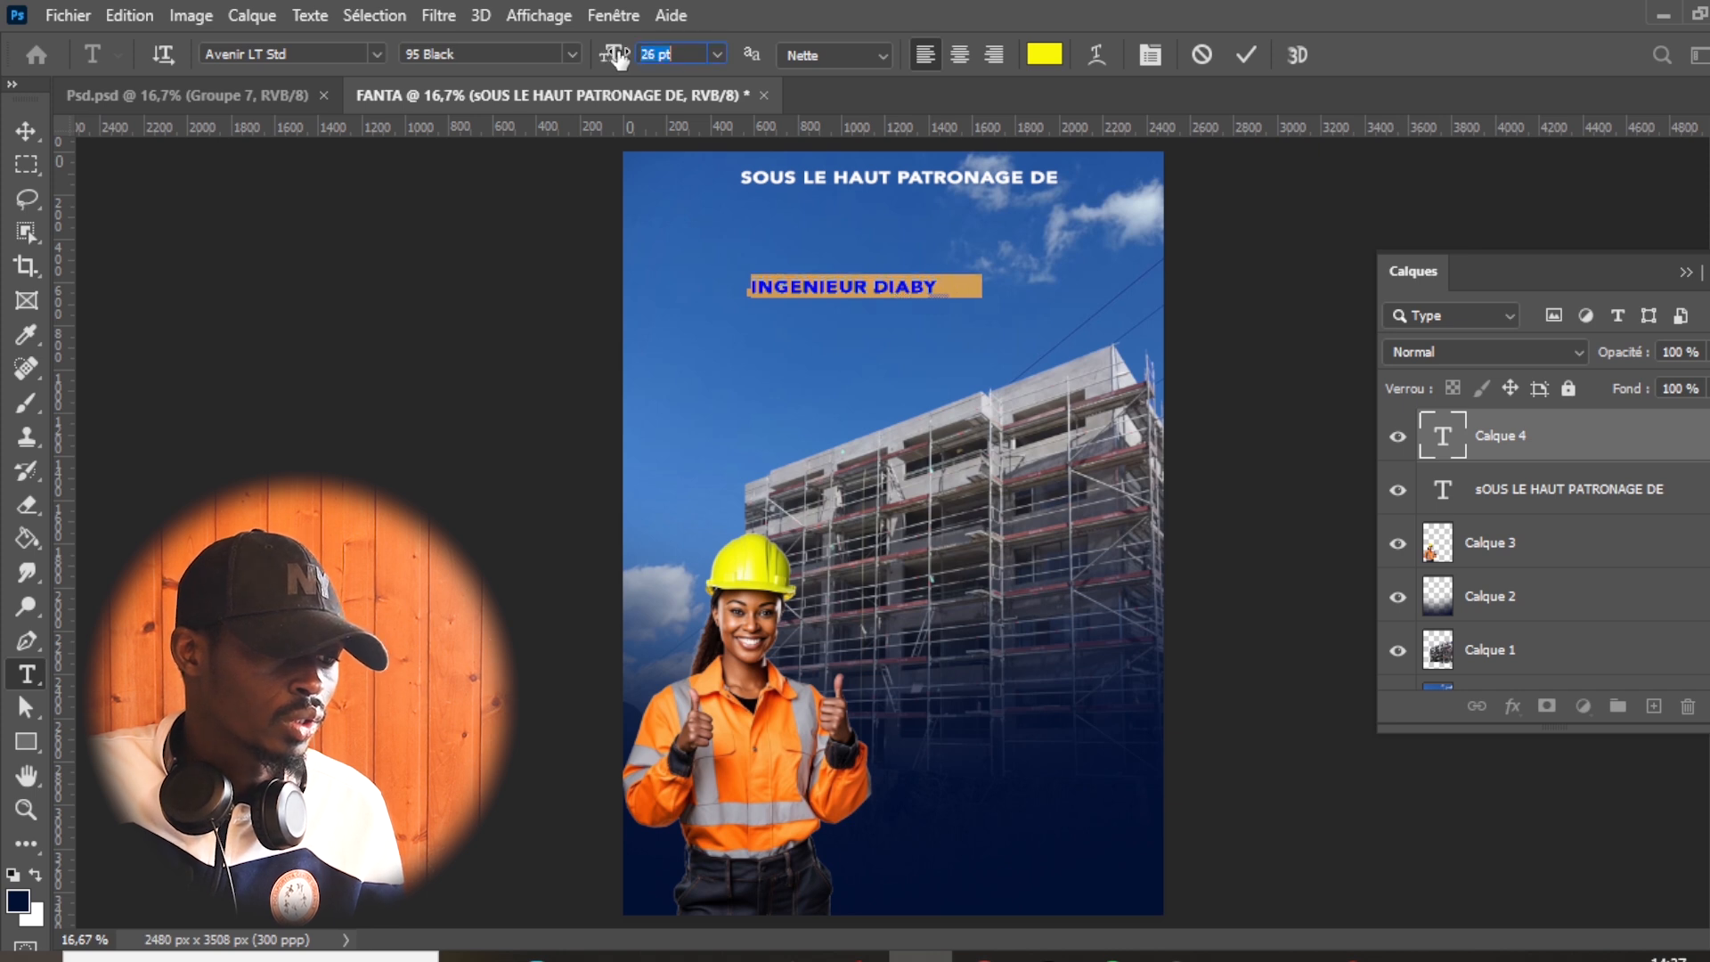
left_click(1244, 55)
key("v")
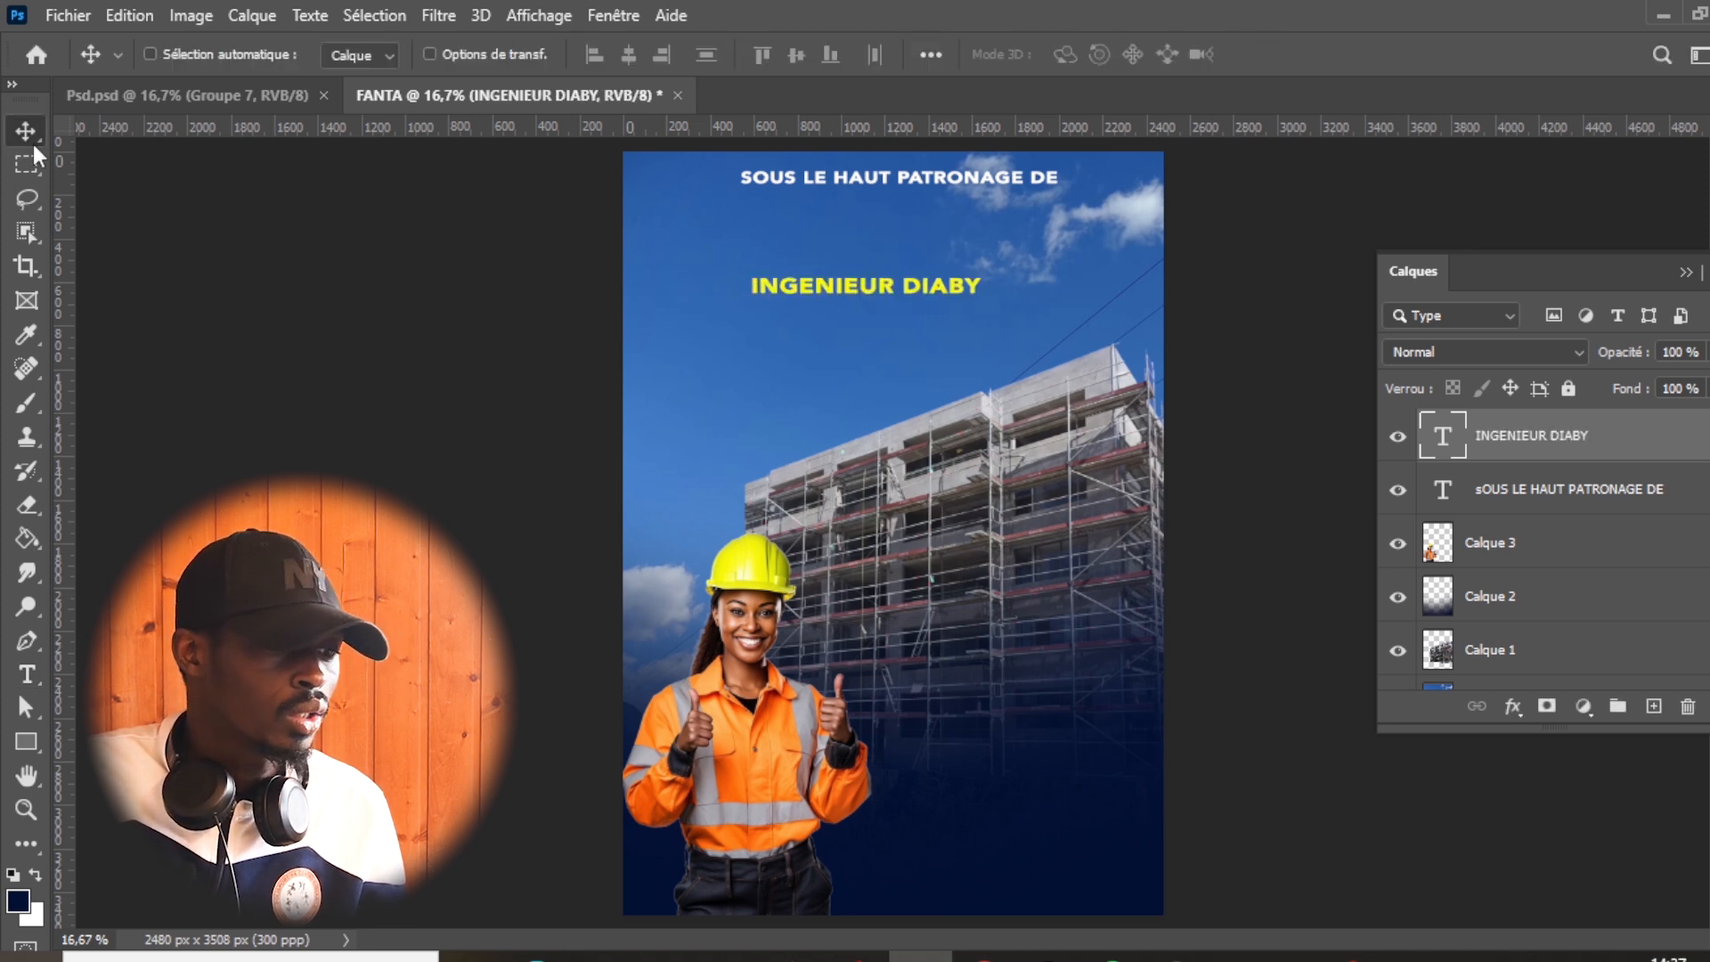
left_click_drag(899, 296, 926, 217)
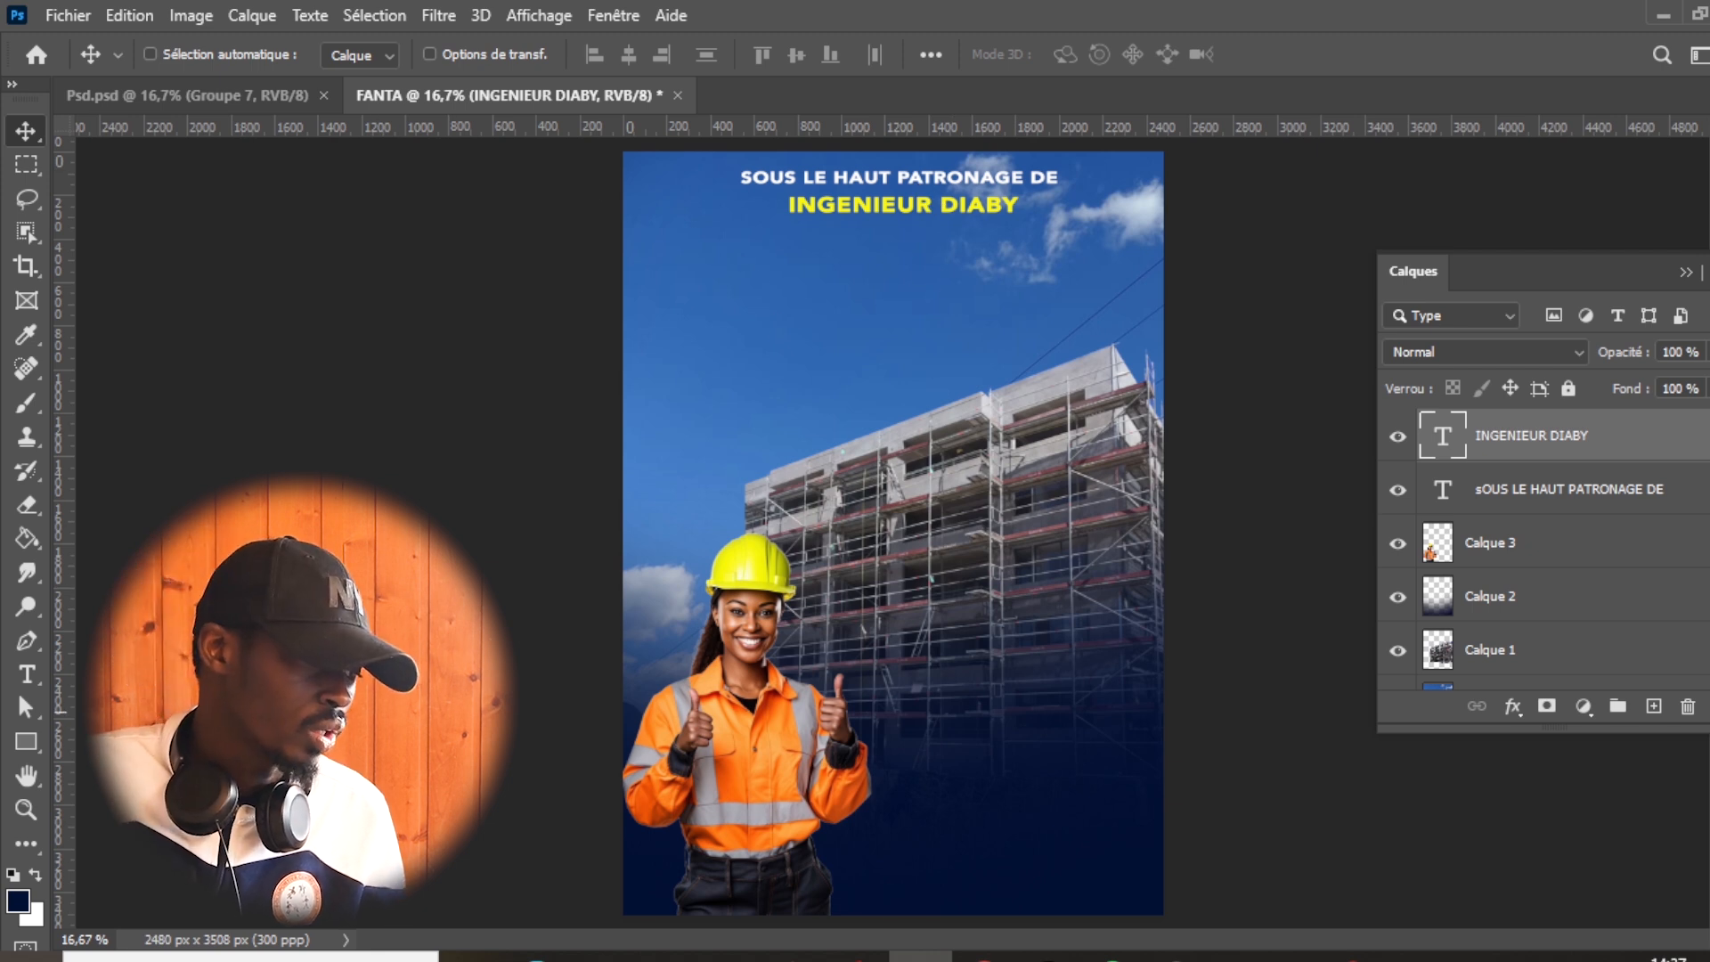
- Draw an unfilled, white-outlined rectangle about 1134 by 127 px around the patron's name
left_click(19, 748)
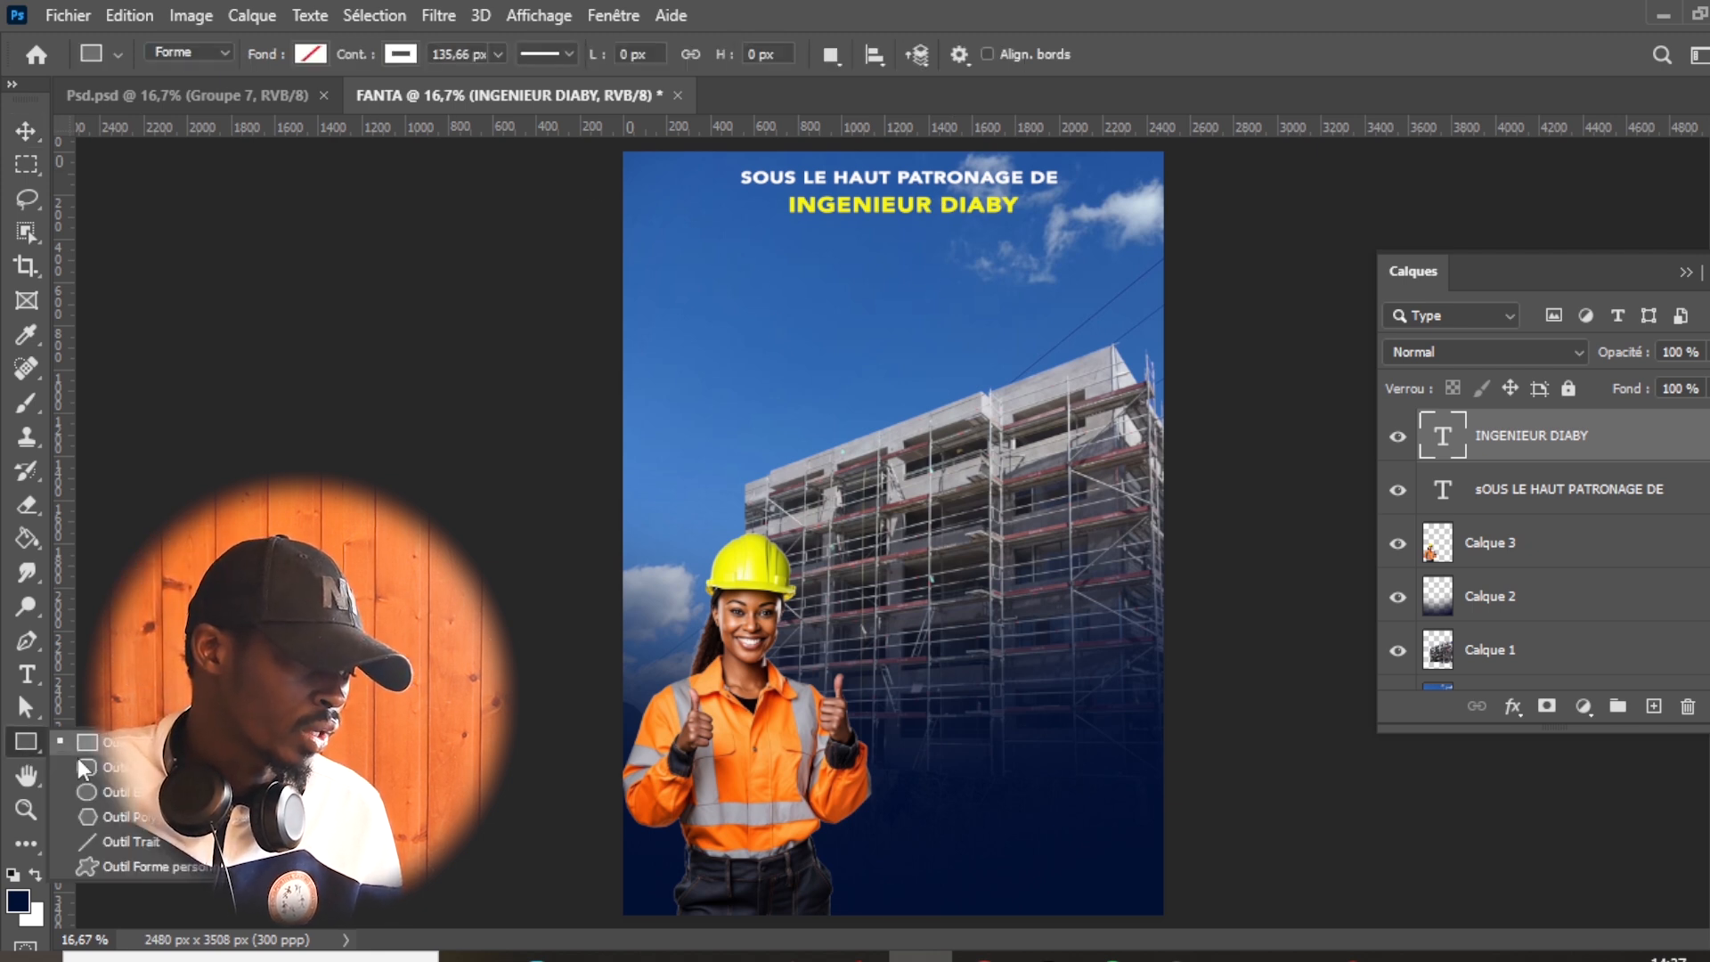
left_click(118, 743)
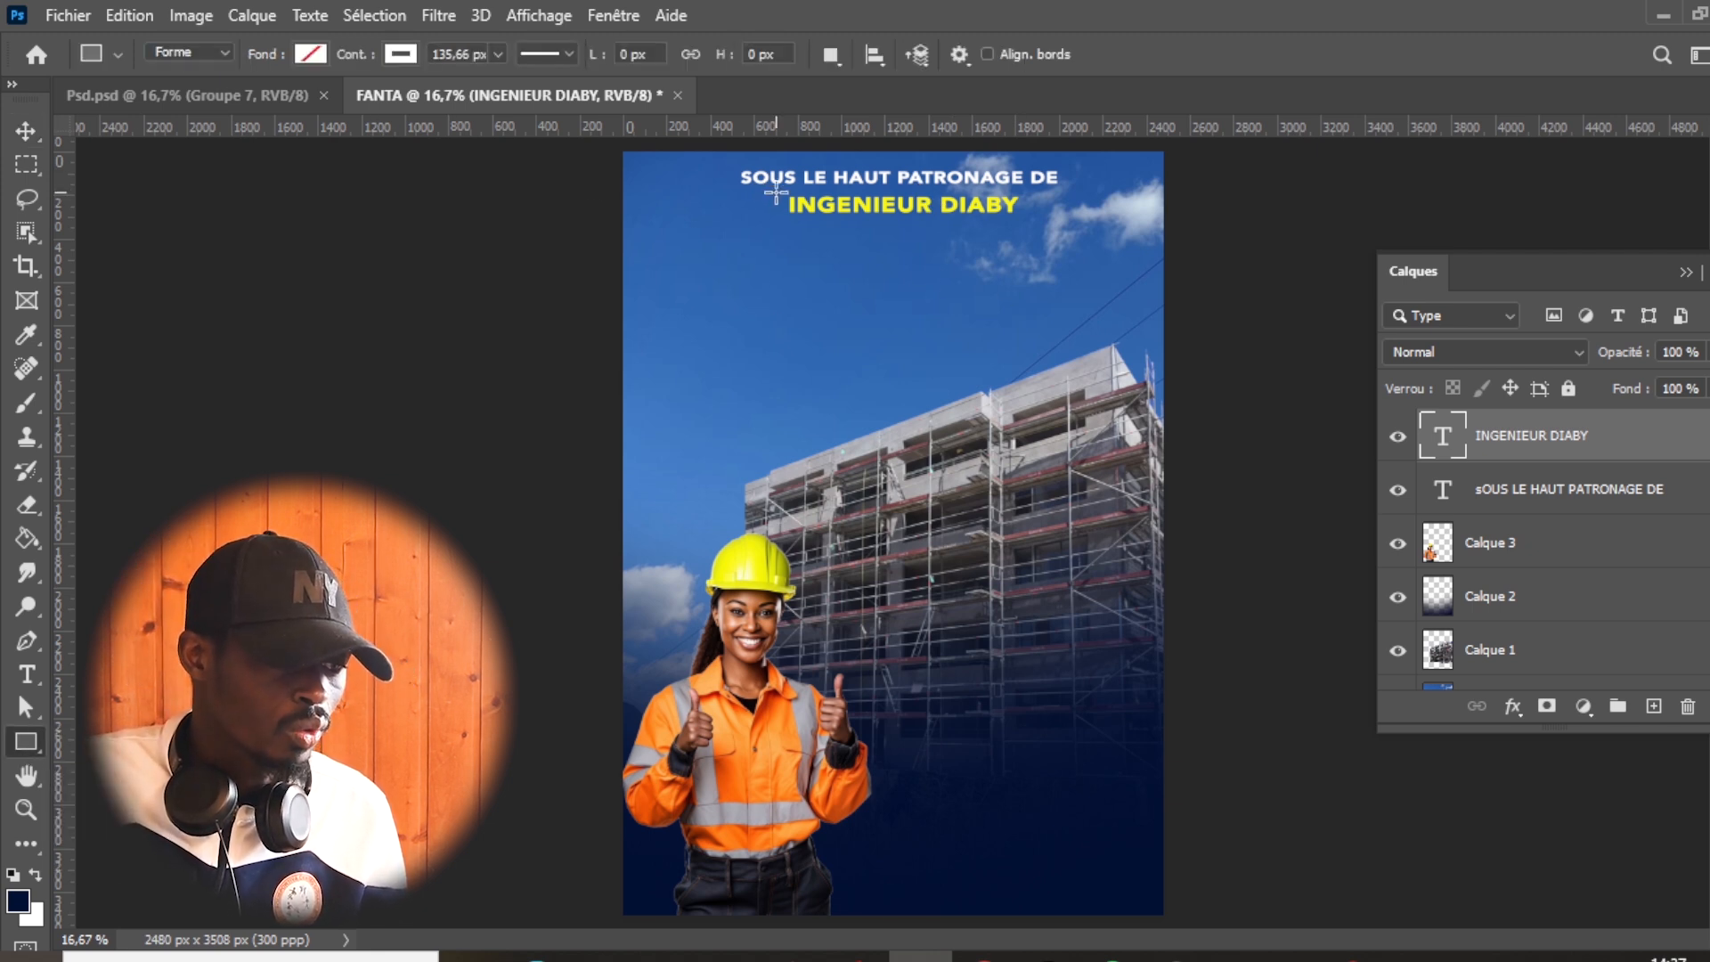
left_click_drag(782, 190, 1024, 218)
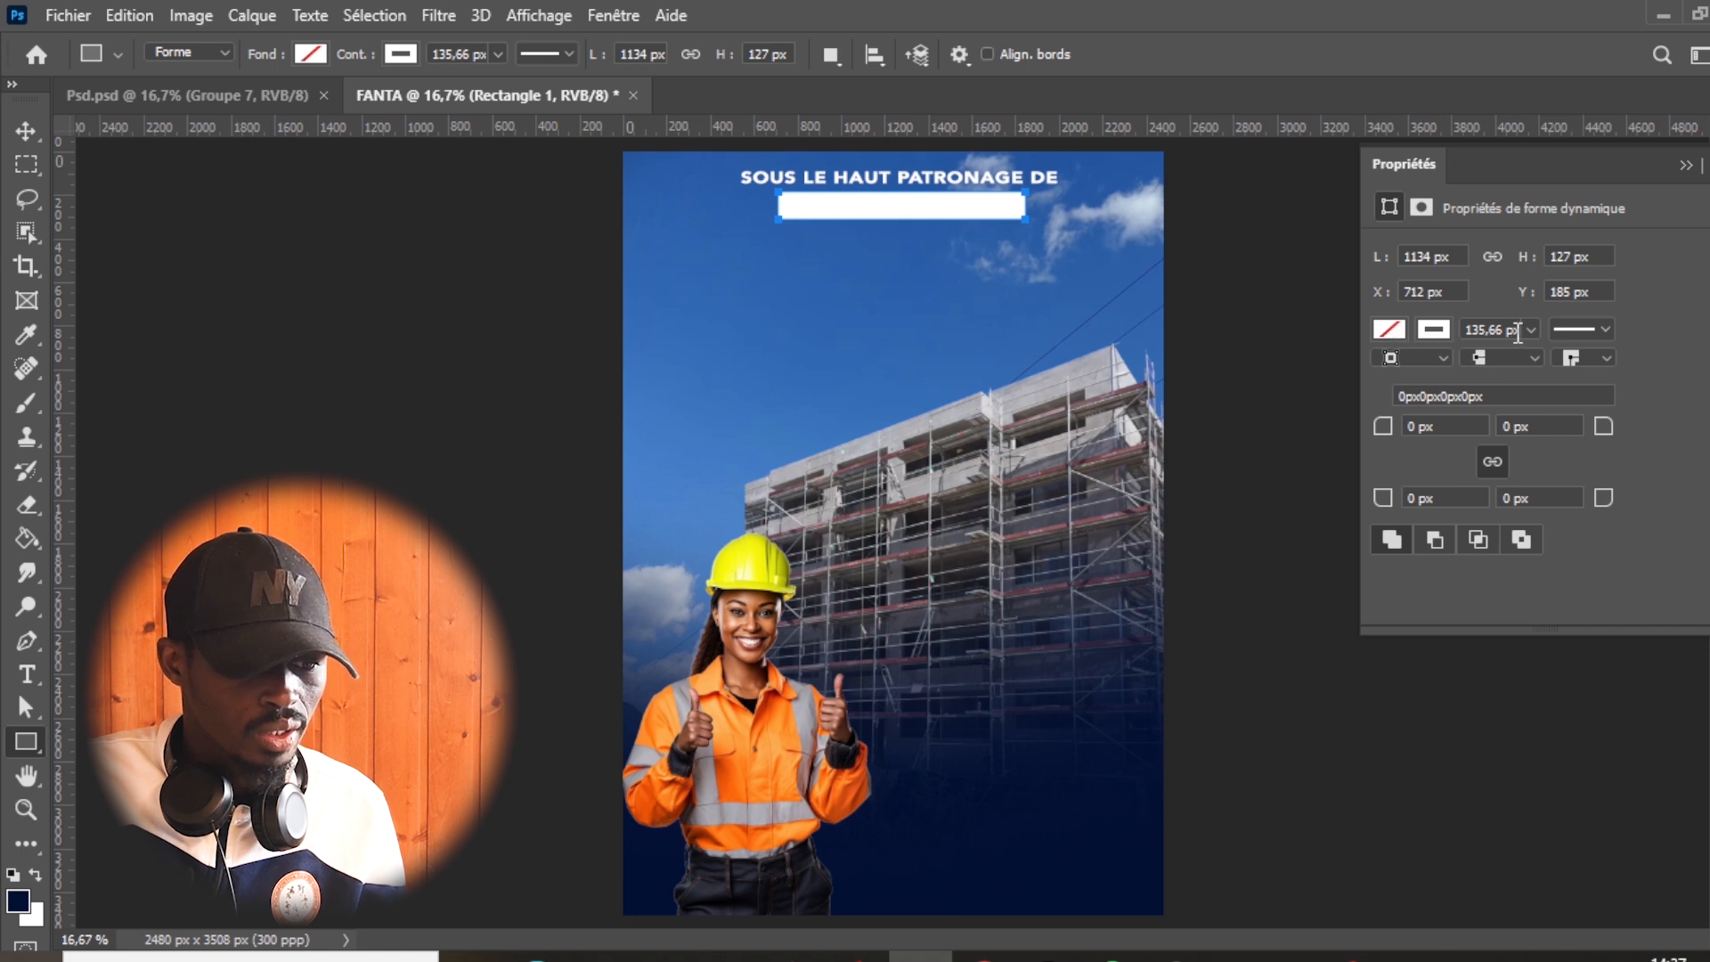
- Set the rectangle's outline to 4 px and all its corner radii to 60 px
left_click(1525, 329)
left_click(1481, 331)
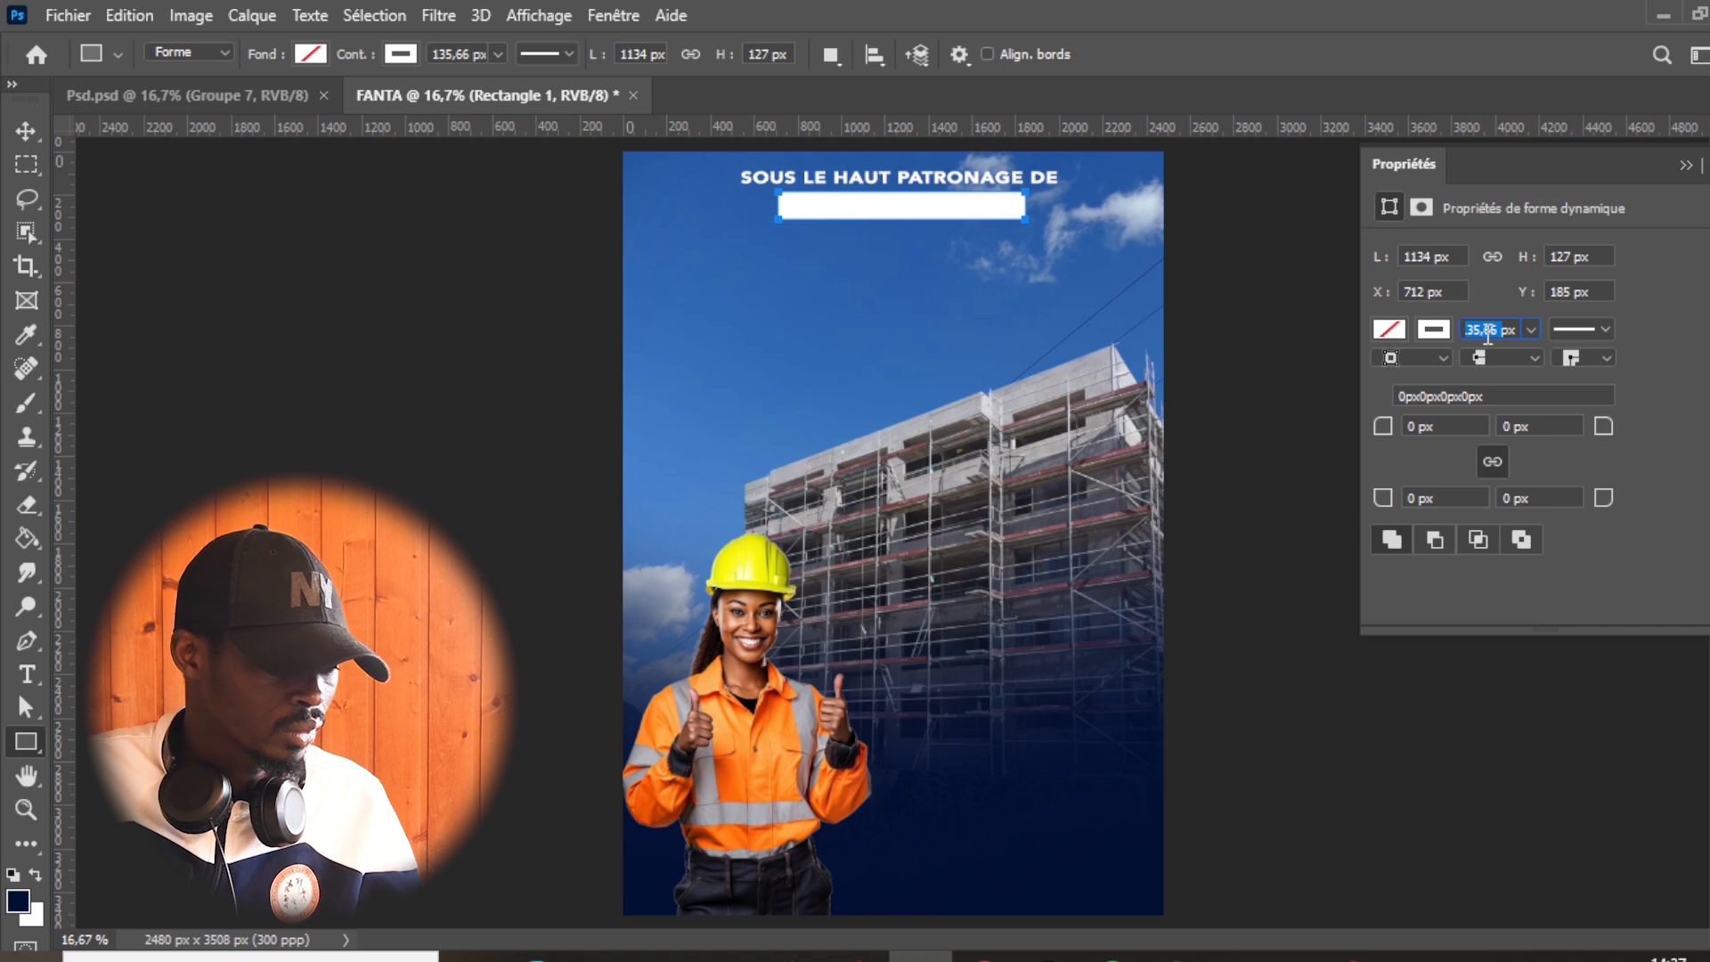
key("BackSpace")
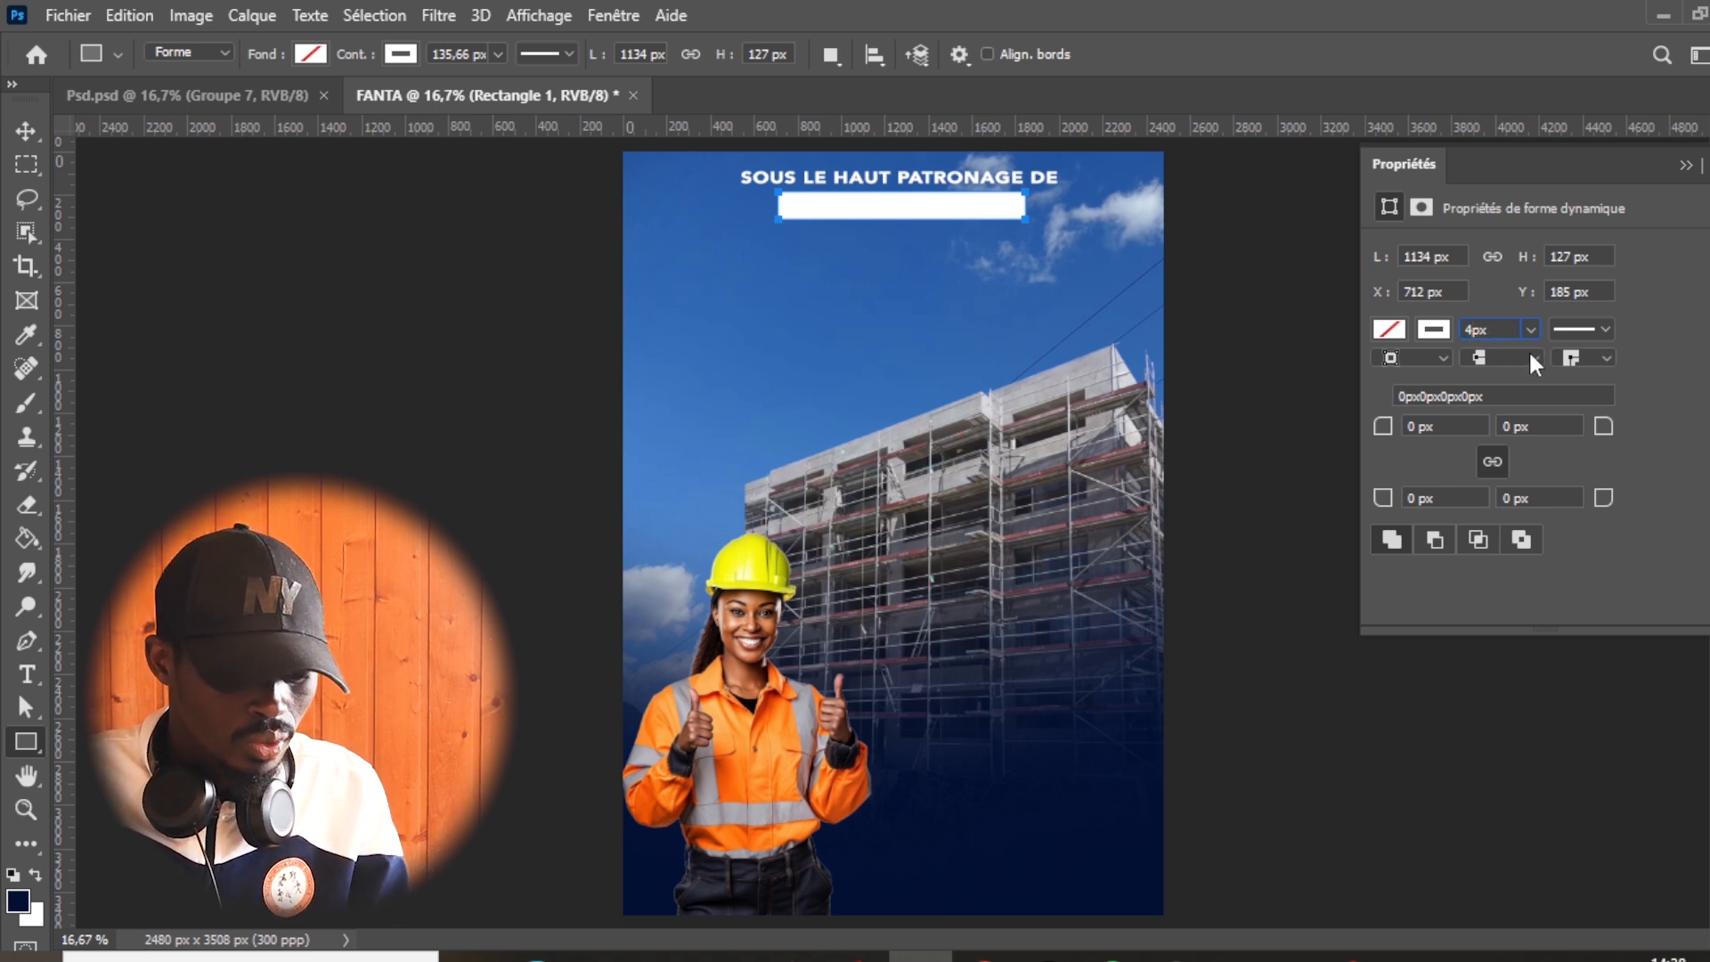
type("4")
key("Return")
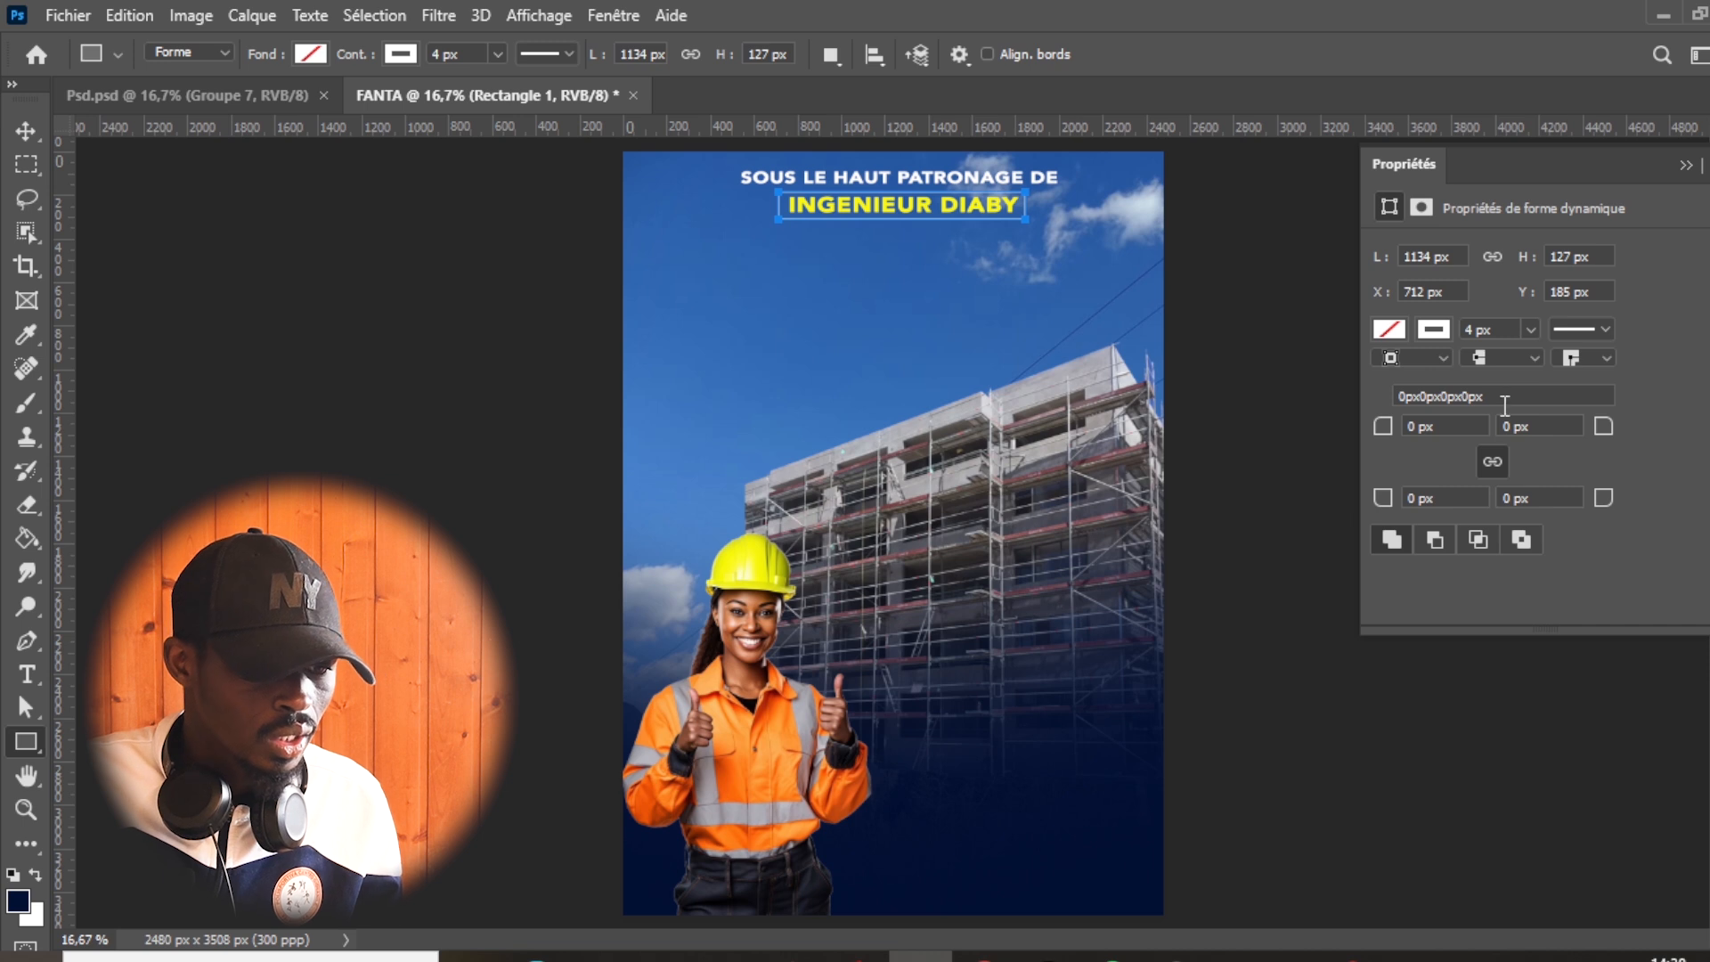
type("60")
key("Return")
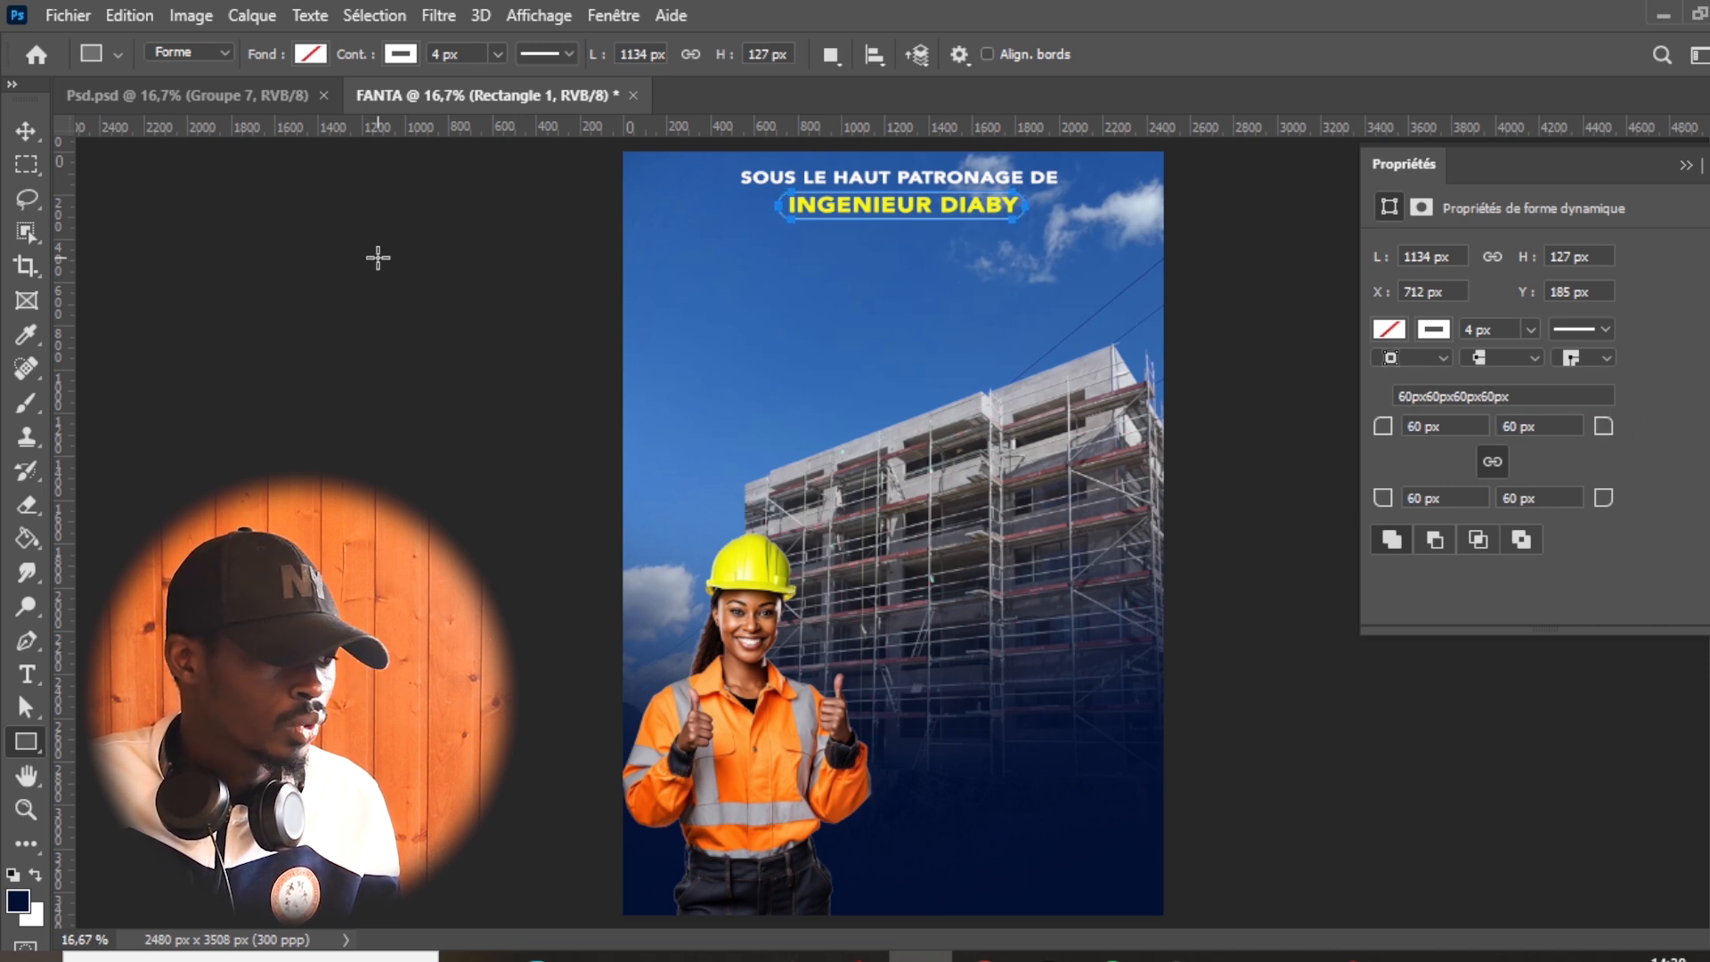
left_click(26, 131)
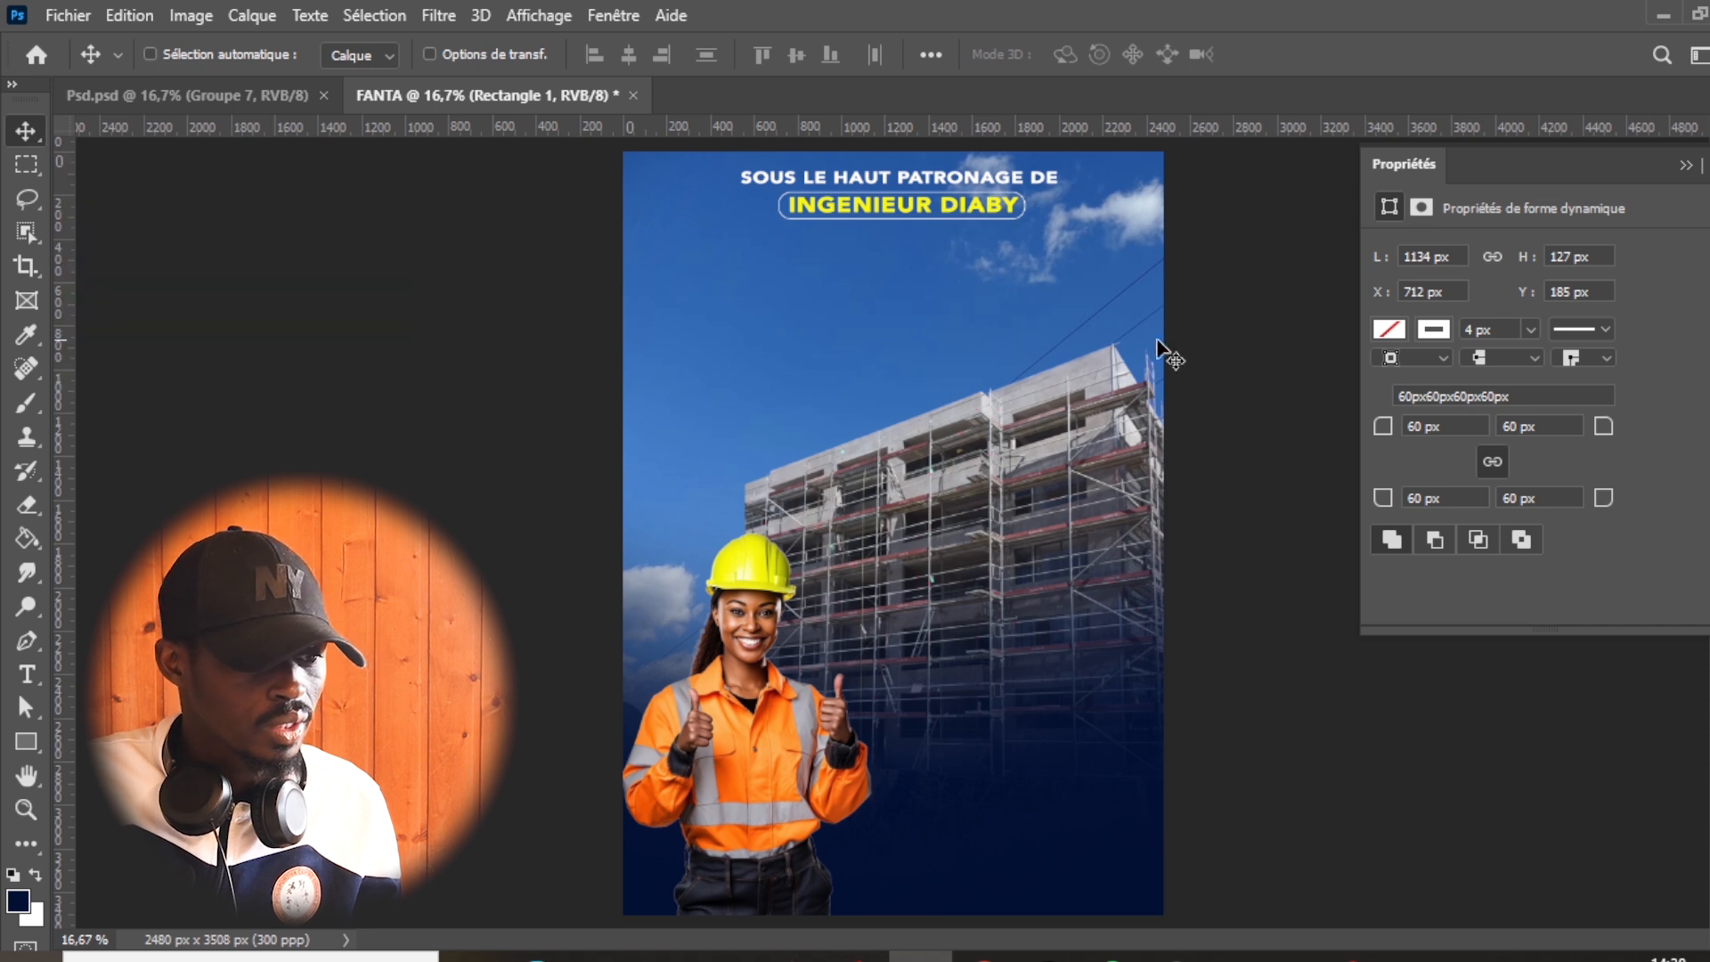
- Check the reference poster, then add the text line "FANTA ET FRÈRE" in the FANTA document's sky in white (ffffff)
left_click(243, 103)
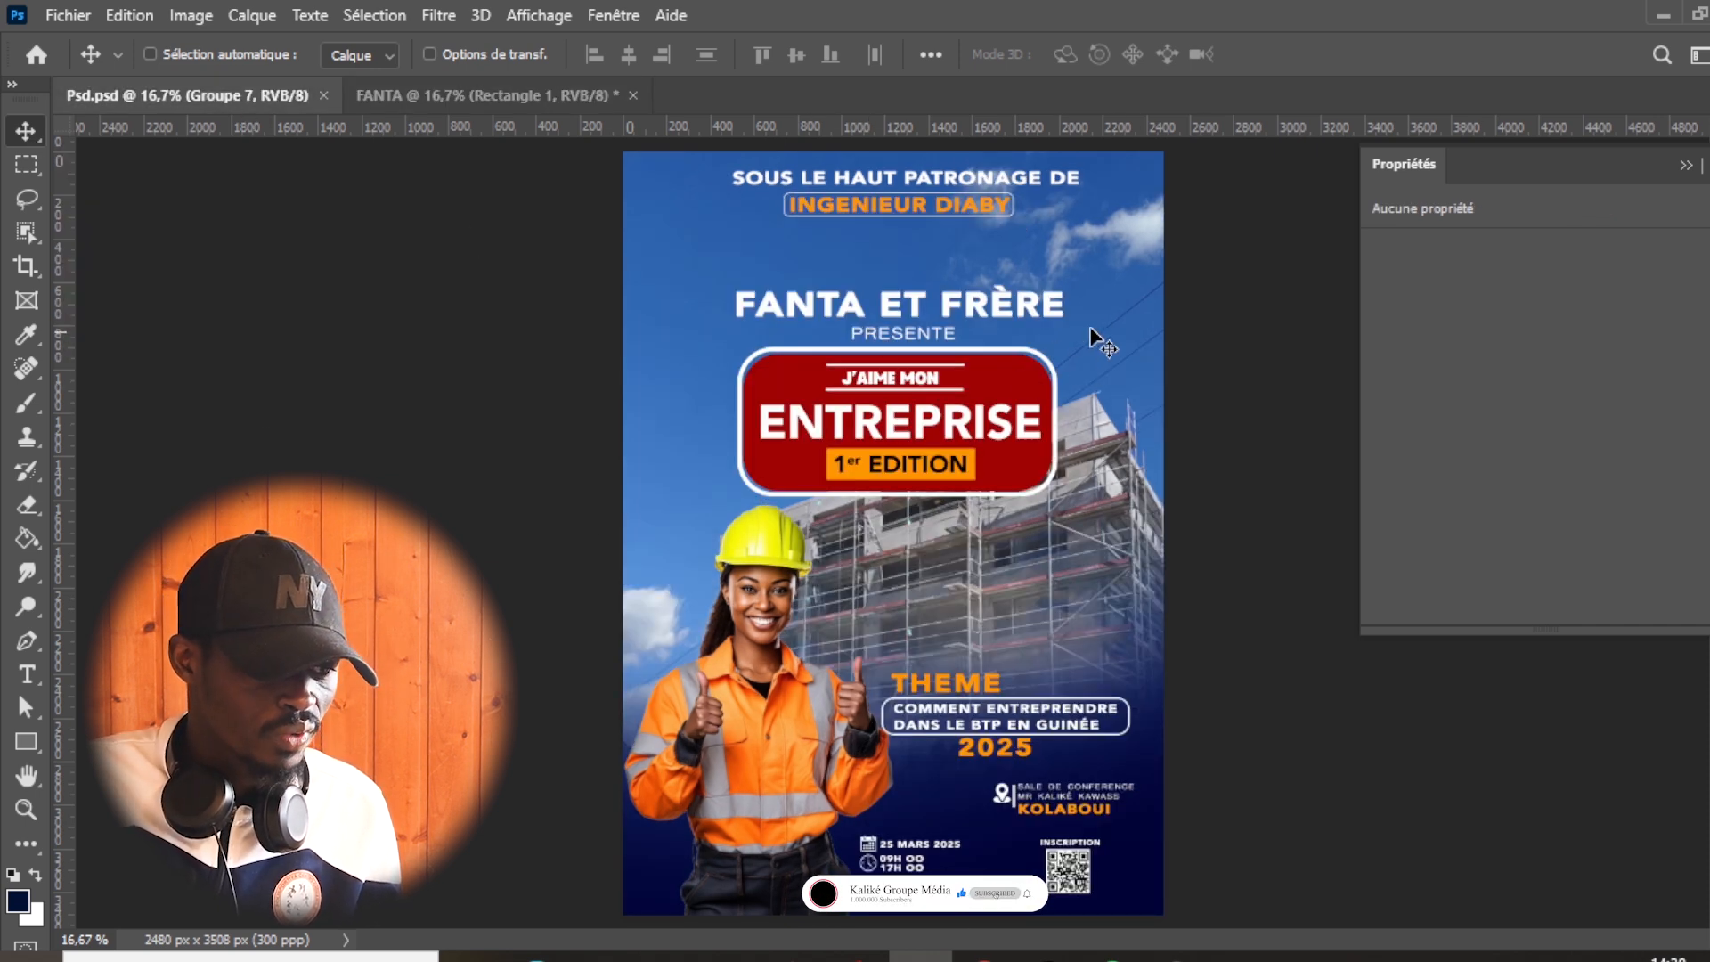
left_click(499, 96)
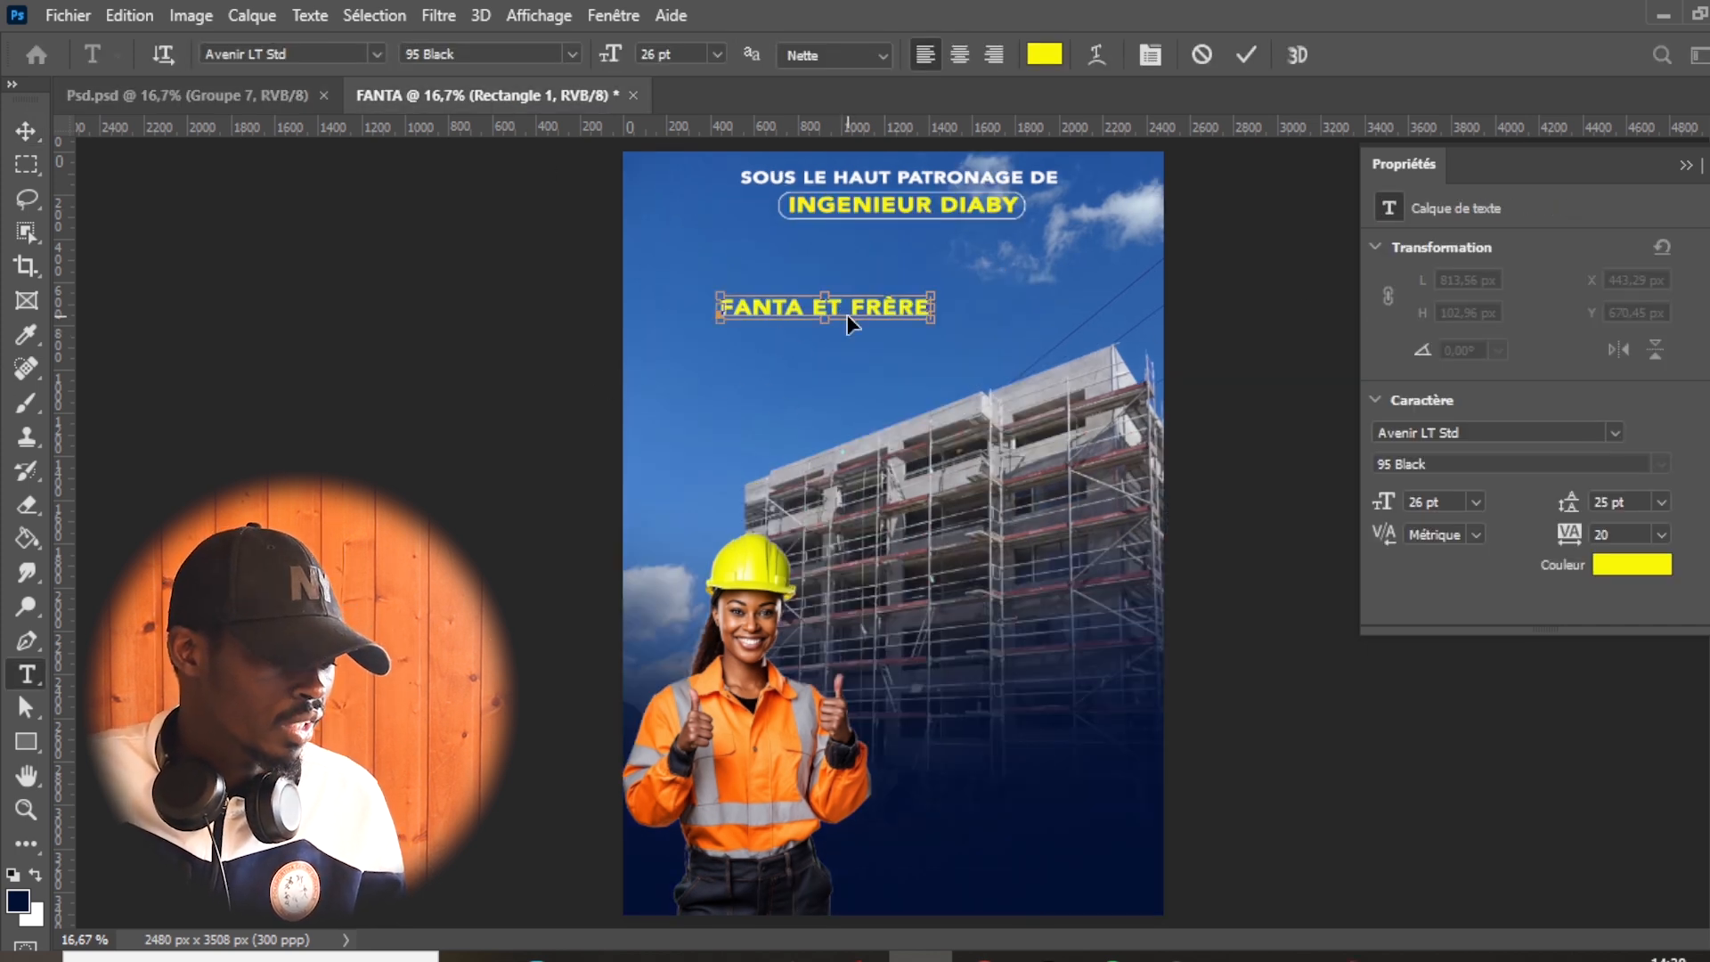
key("ctrl+a")
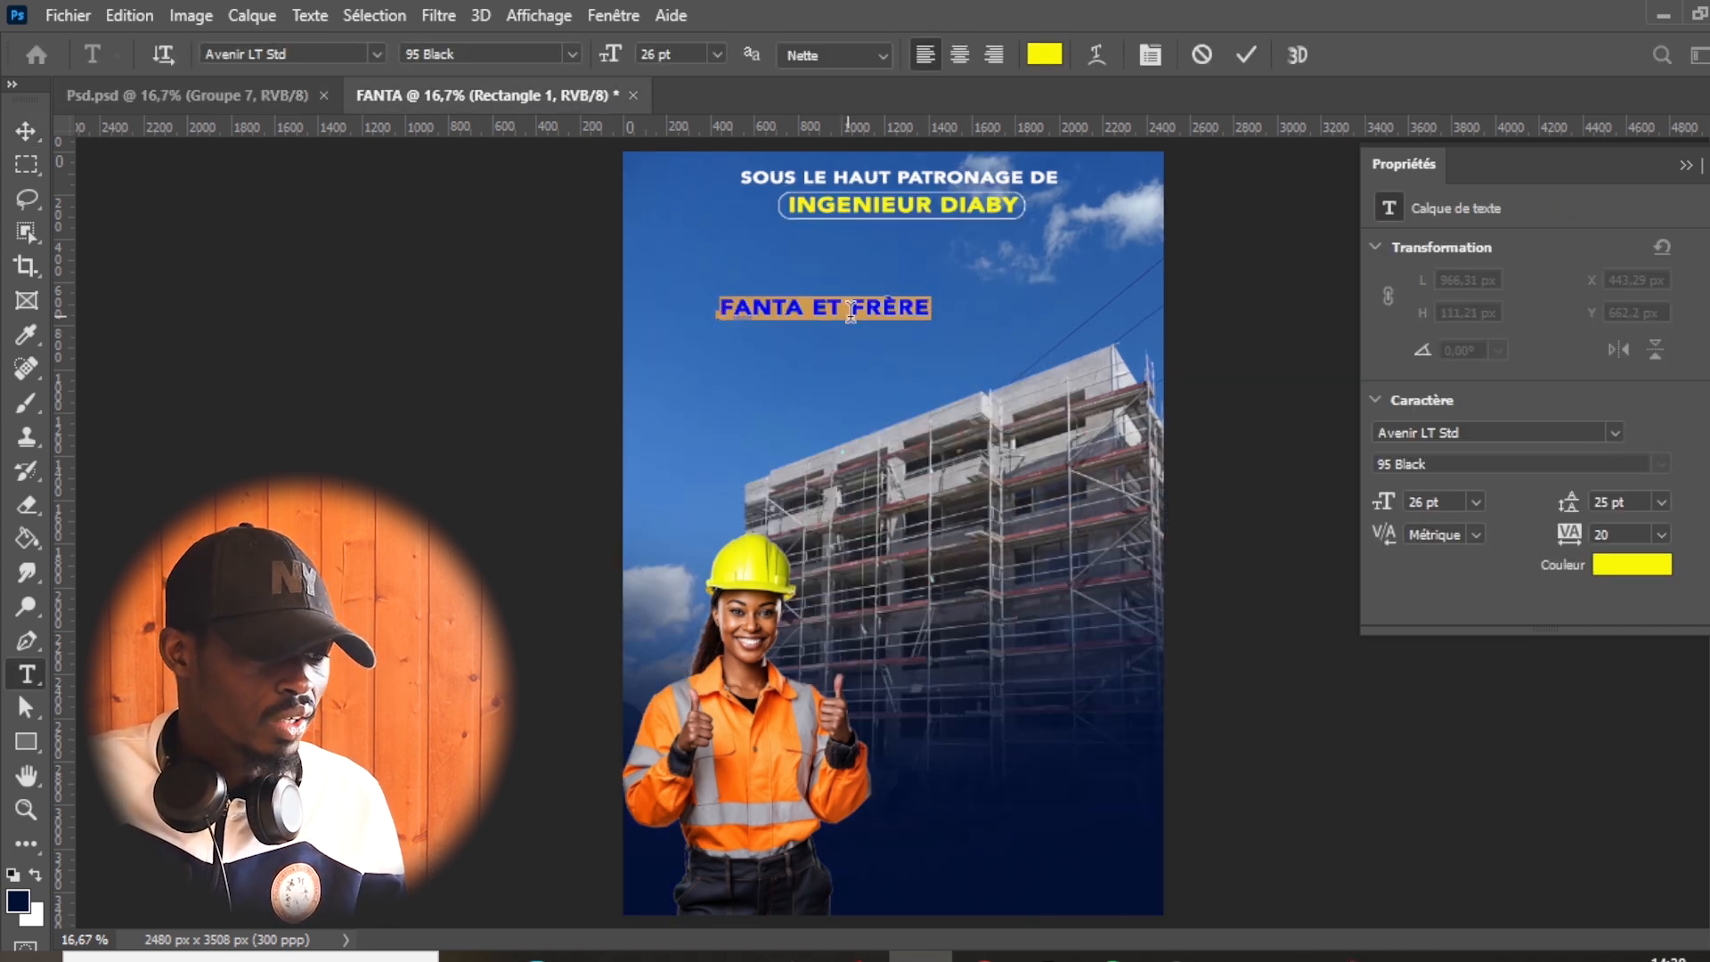
left_click(1042, 55)
type("ffffff")
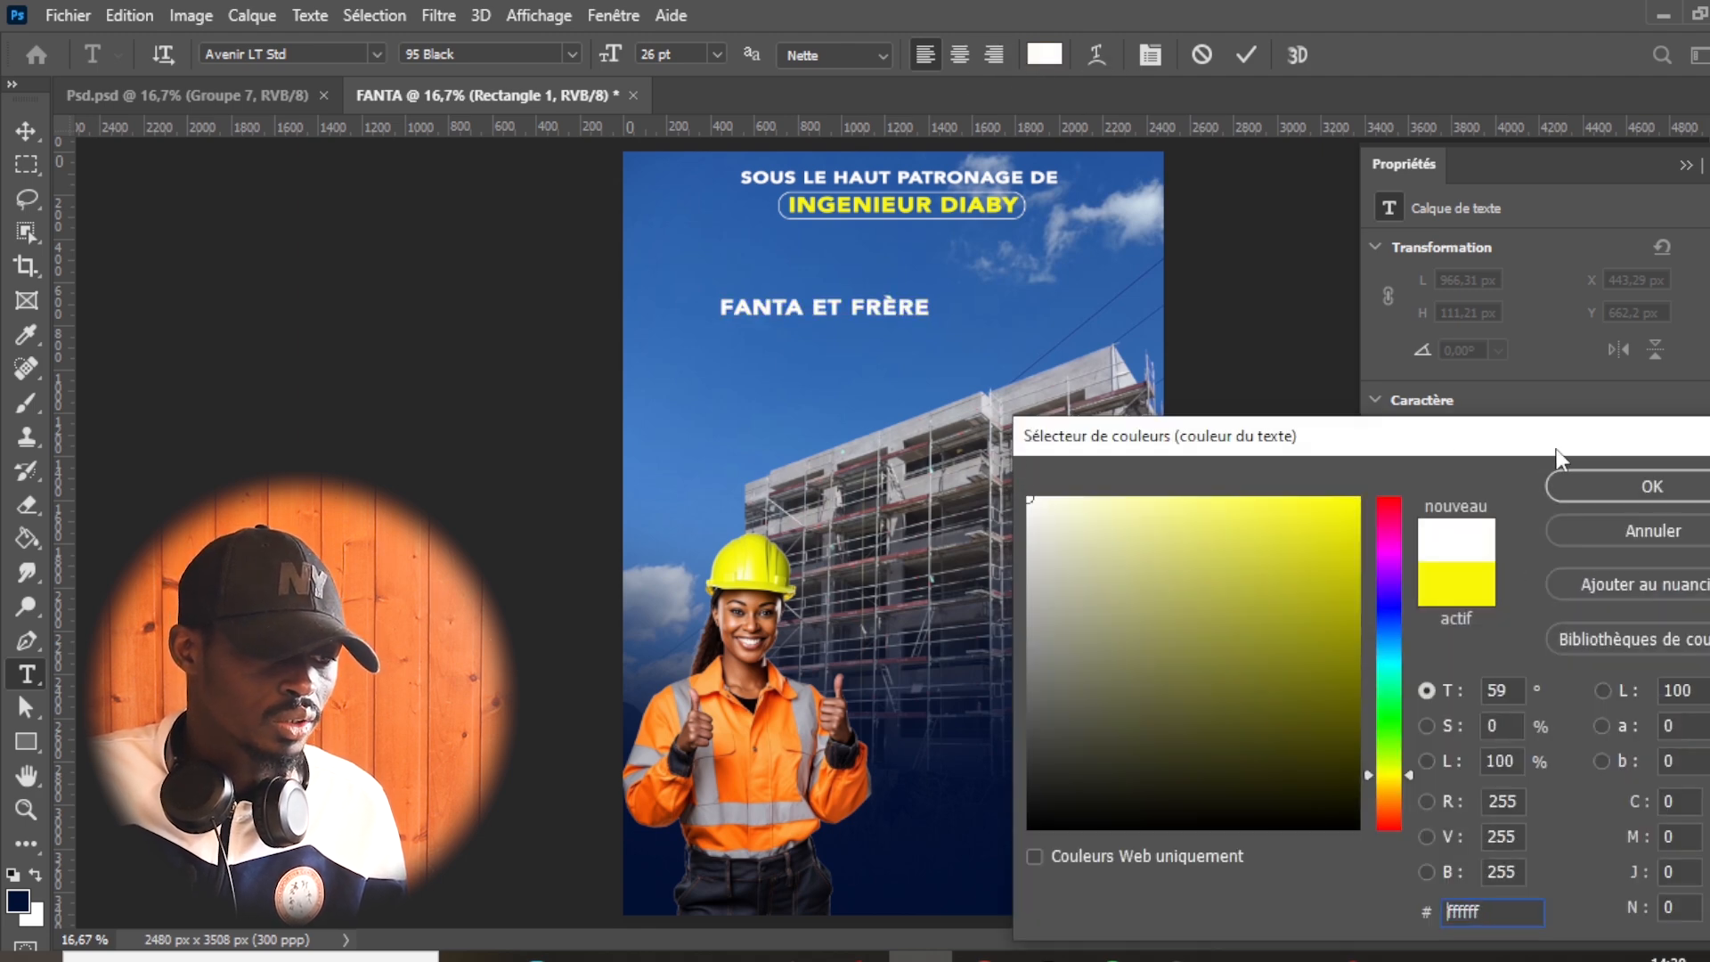
left_click(1641, 481)
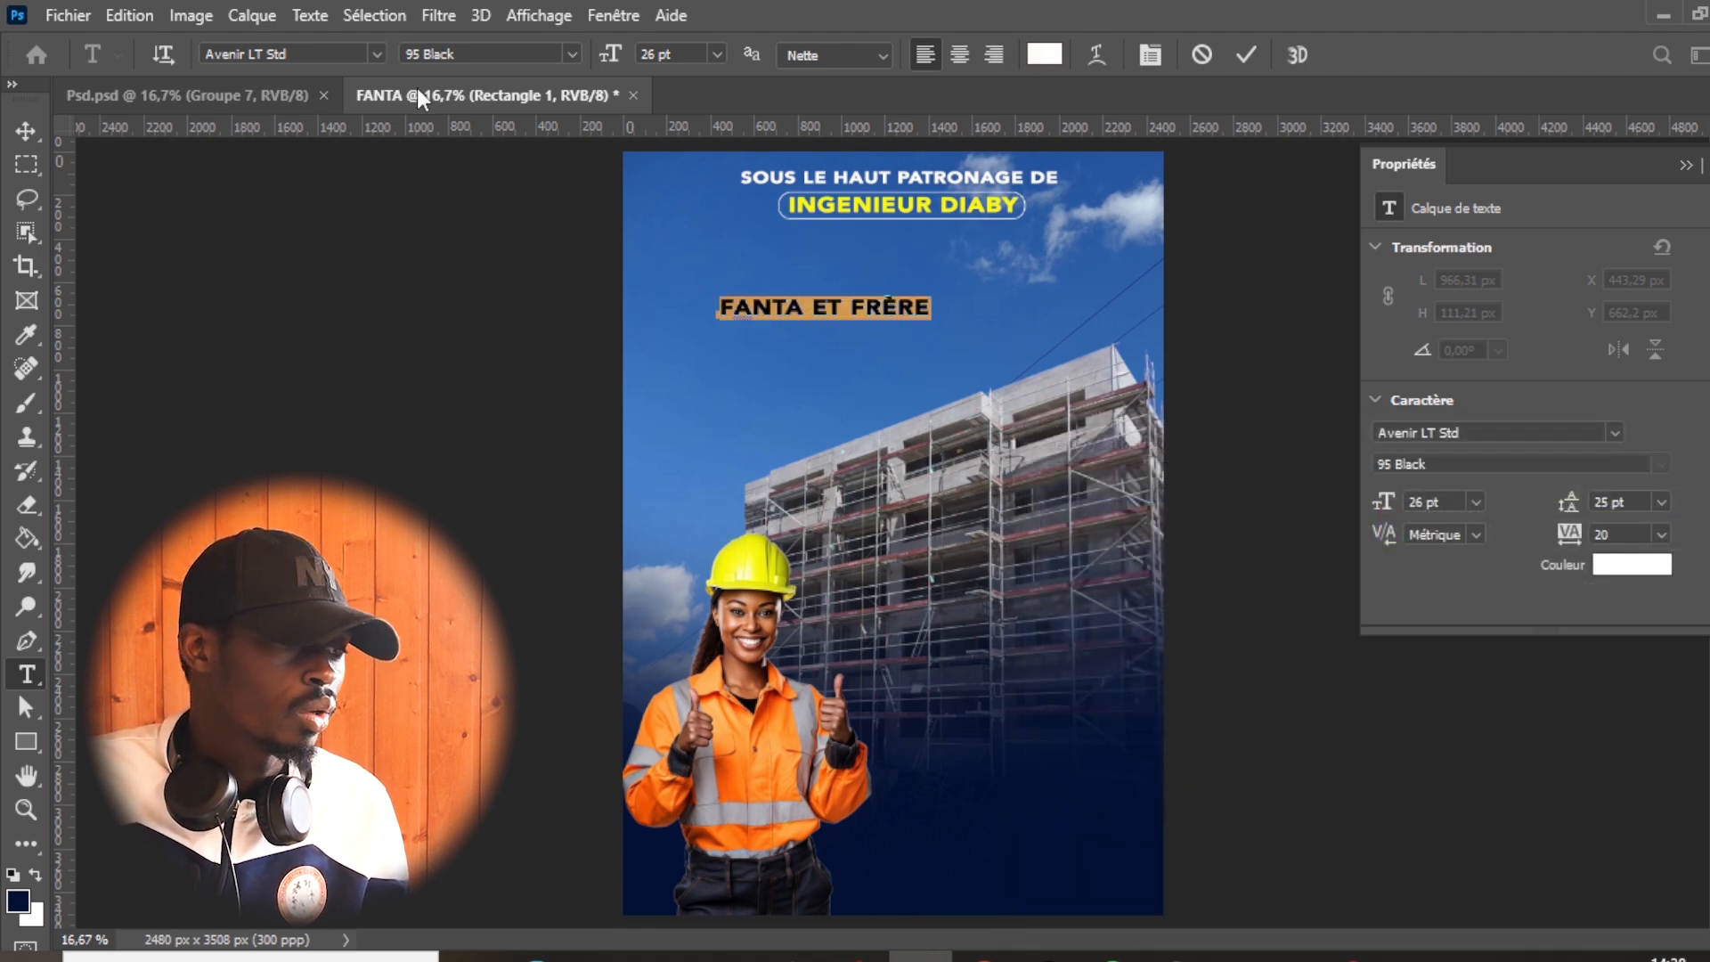
- Set "FANTA ET FRÈRE" to 34 pt and centre it below the outlined patron's name
left_click_drag(603, 64, 613, 62)
left_click(1252, 54)
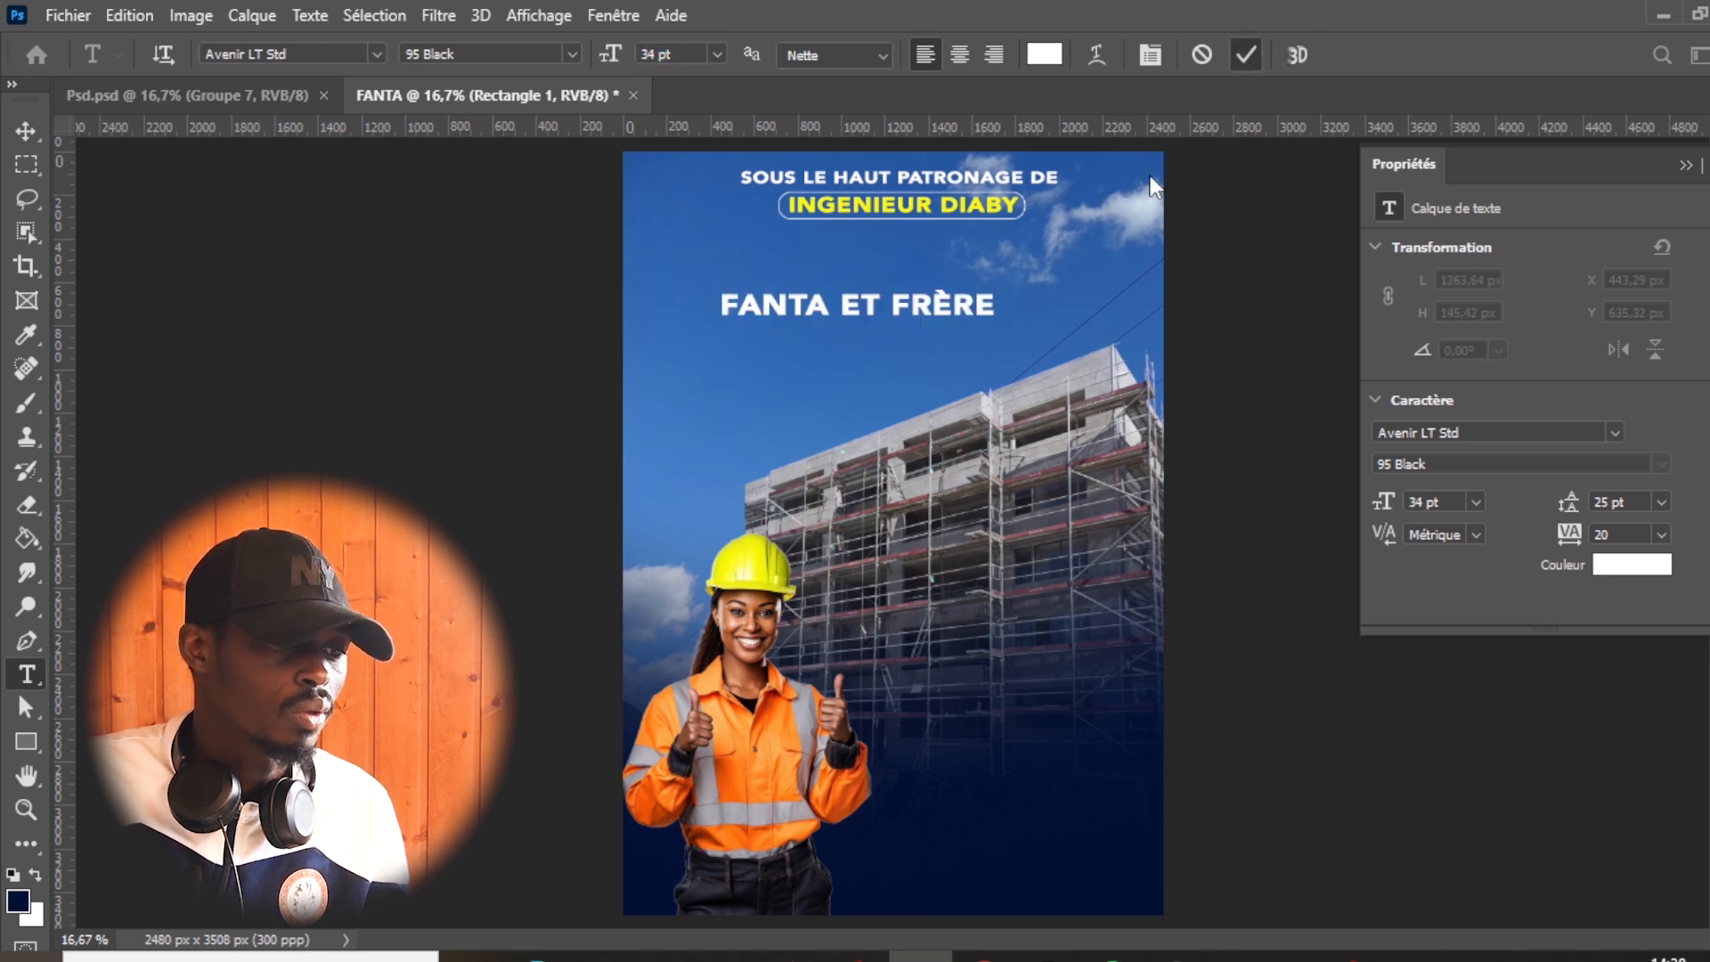
left_click(26, 131)
left_click_drag(926, 314, 971, 284)
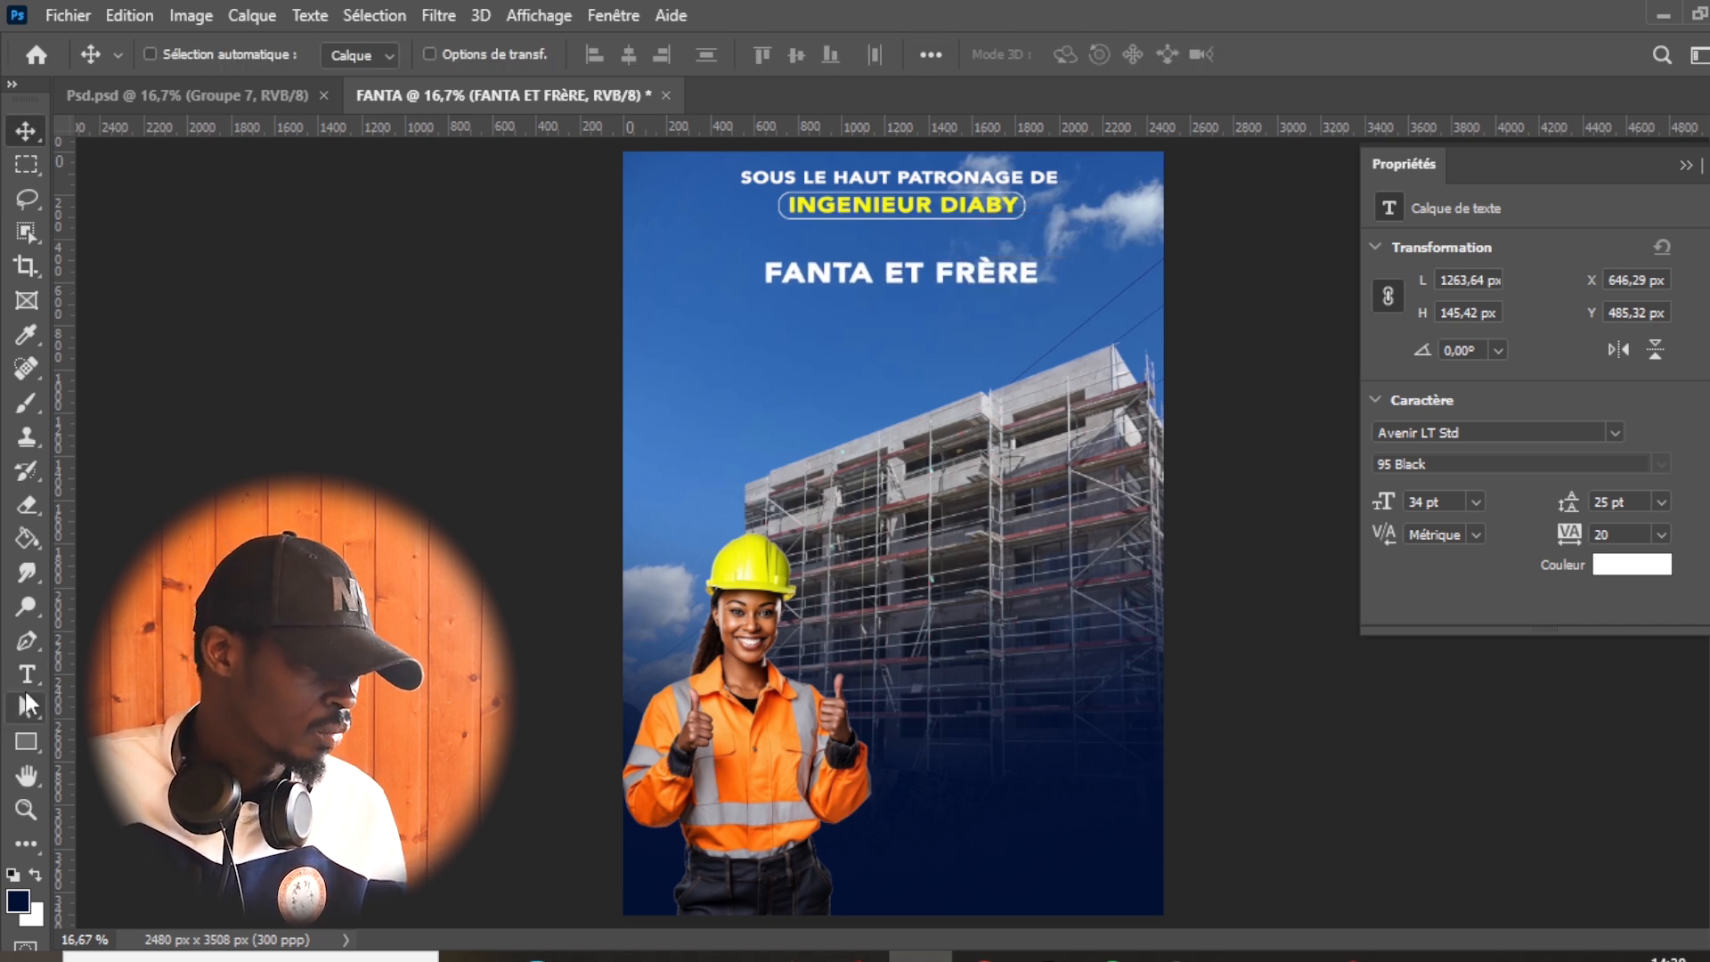
- Add the text line "PRESENTE" below "FANTA ET FRÈRE" in the Microsoft Yi Baiti Regular font
left_click(26, 674)
left_click(789, 363)
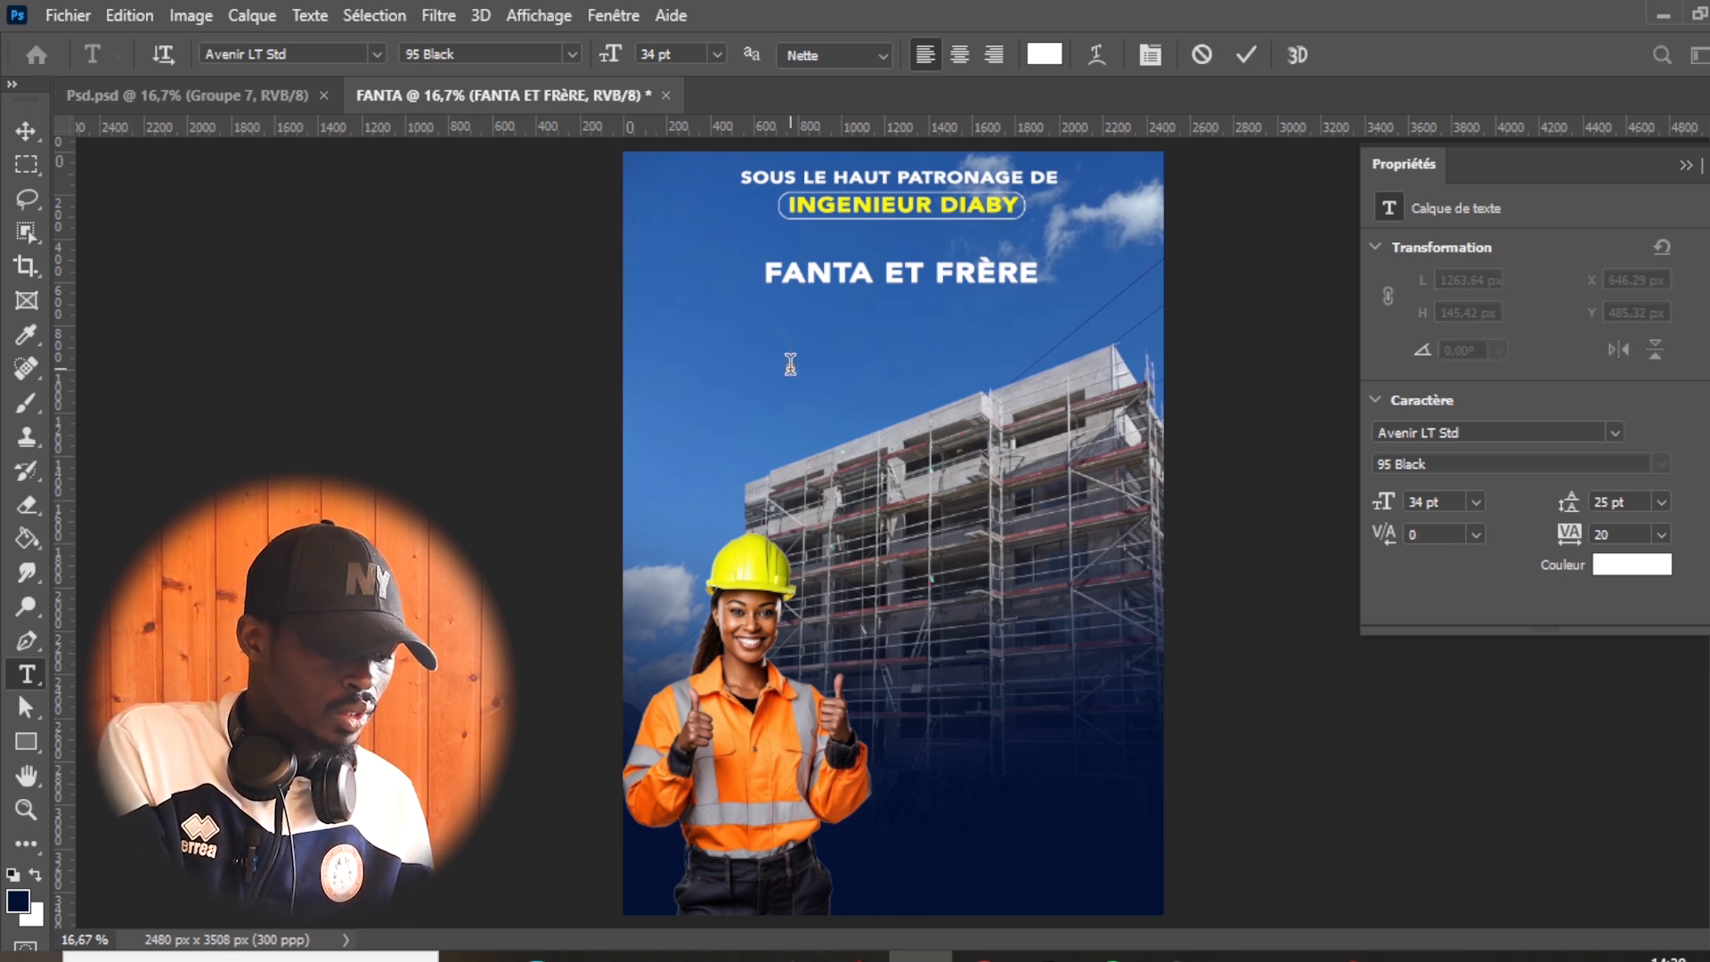
type("PRESENTE")
key("ctrl+a")
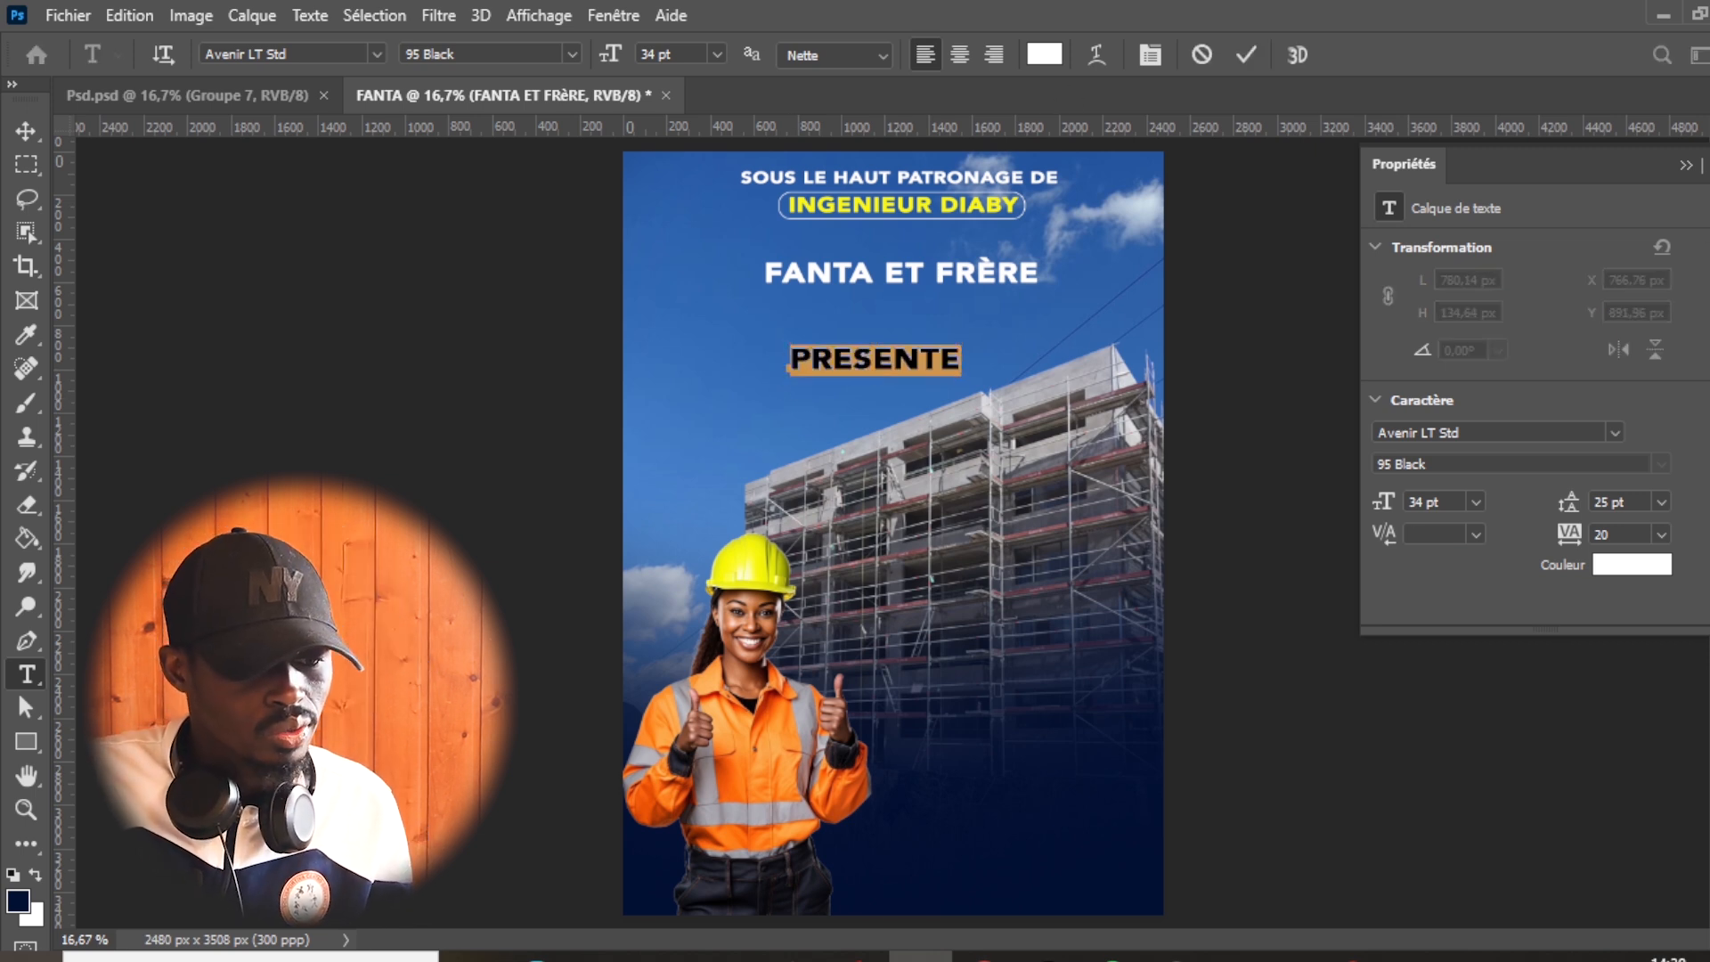
key("ctrl+t")
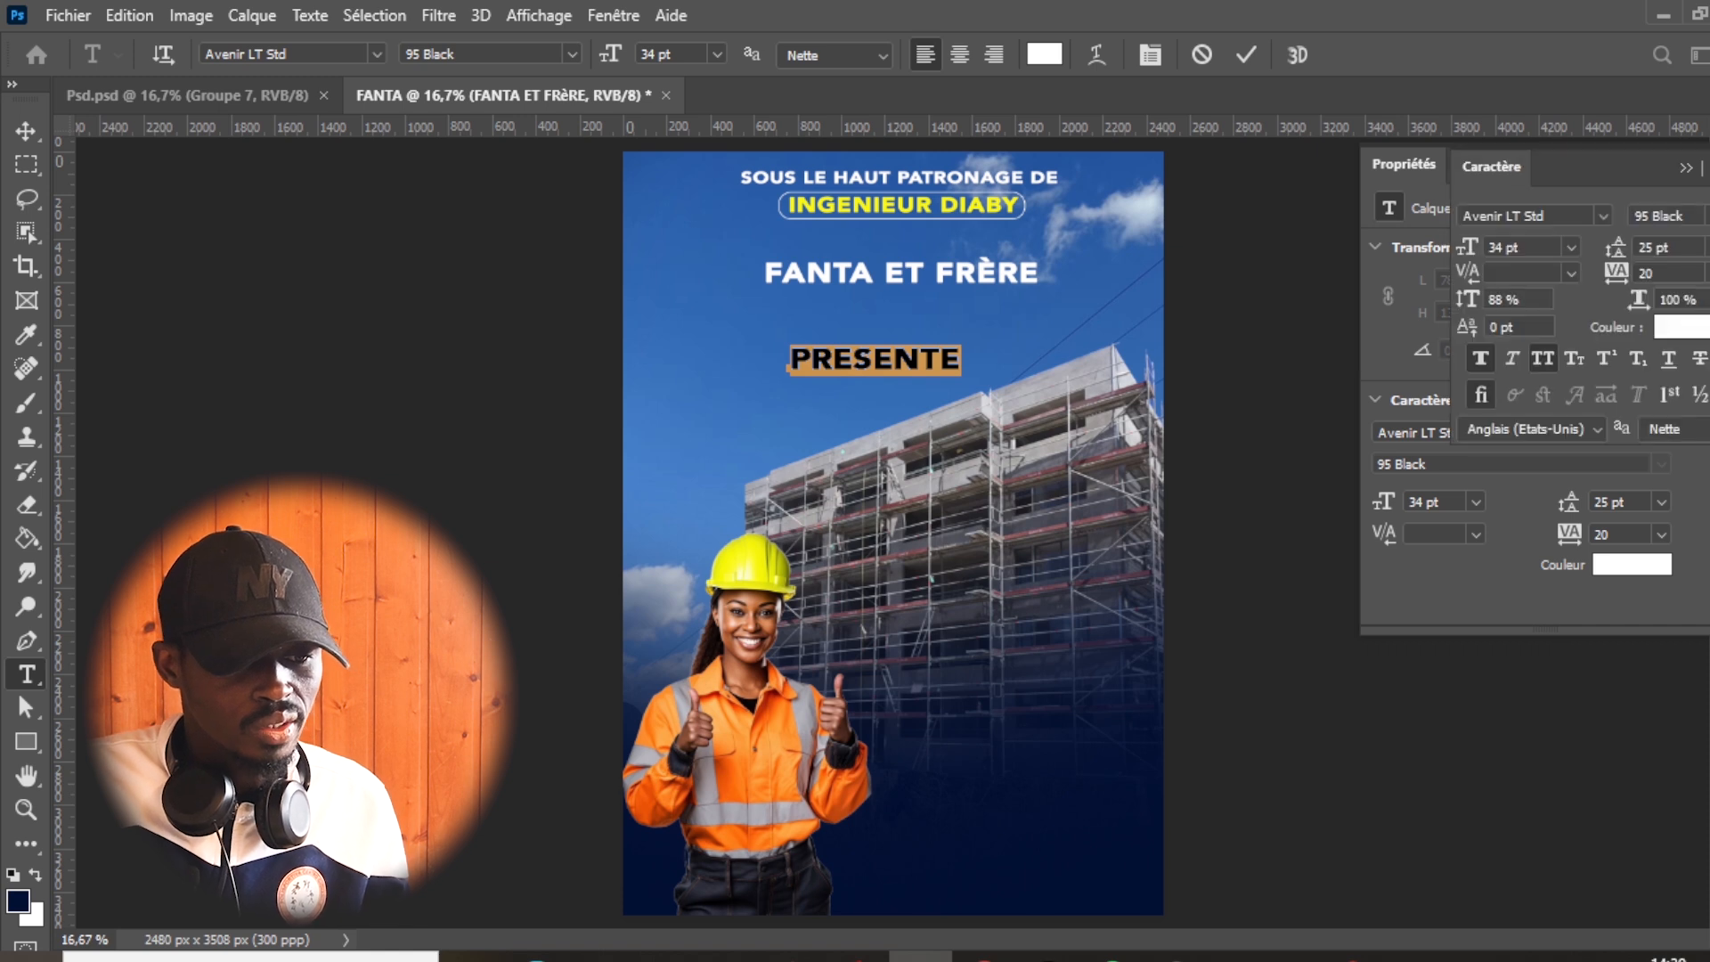
left_click(1601, 215)
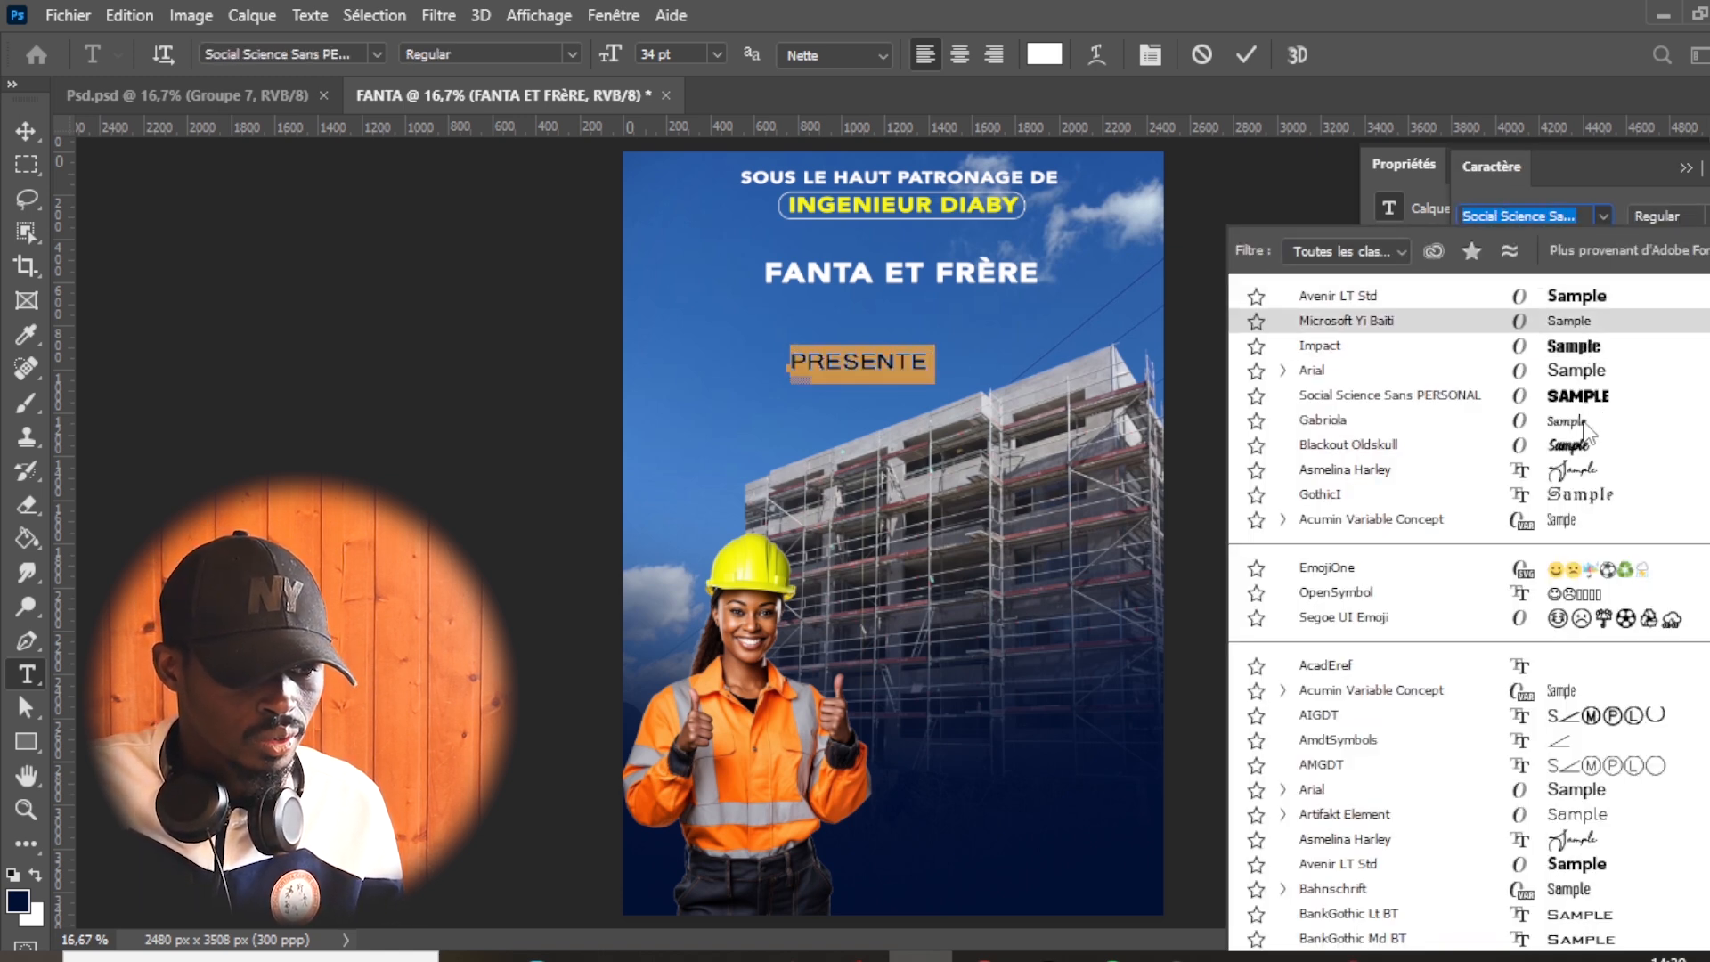
left_click(1567, 320)
- Set "PRESENTE" to 19 pt and move it centred just beneath "FANTA ET FRÈRE"
left_click_drag(1478, 251, 1457, 246)
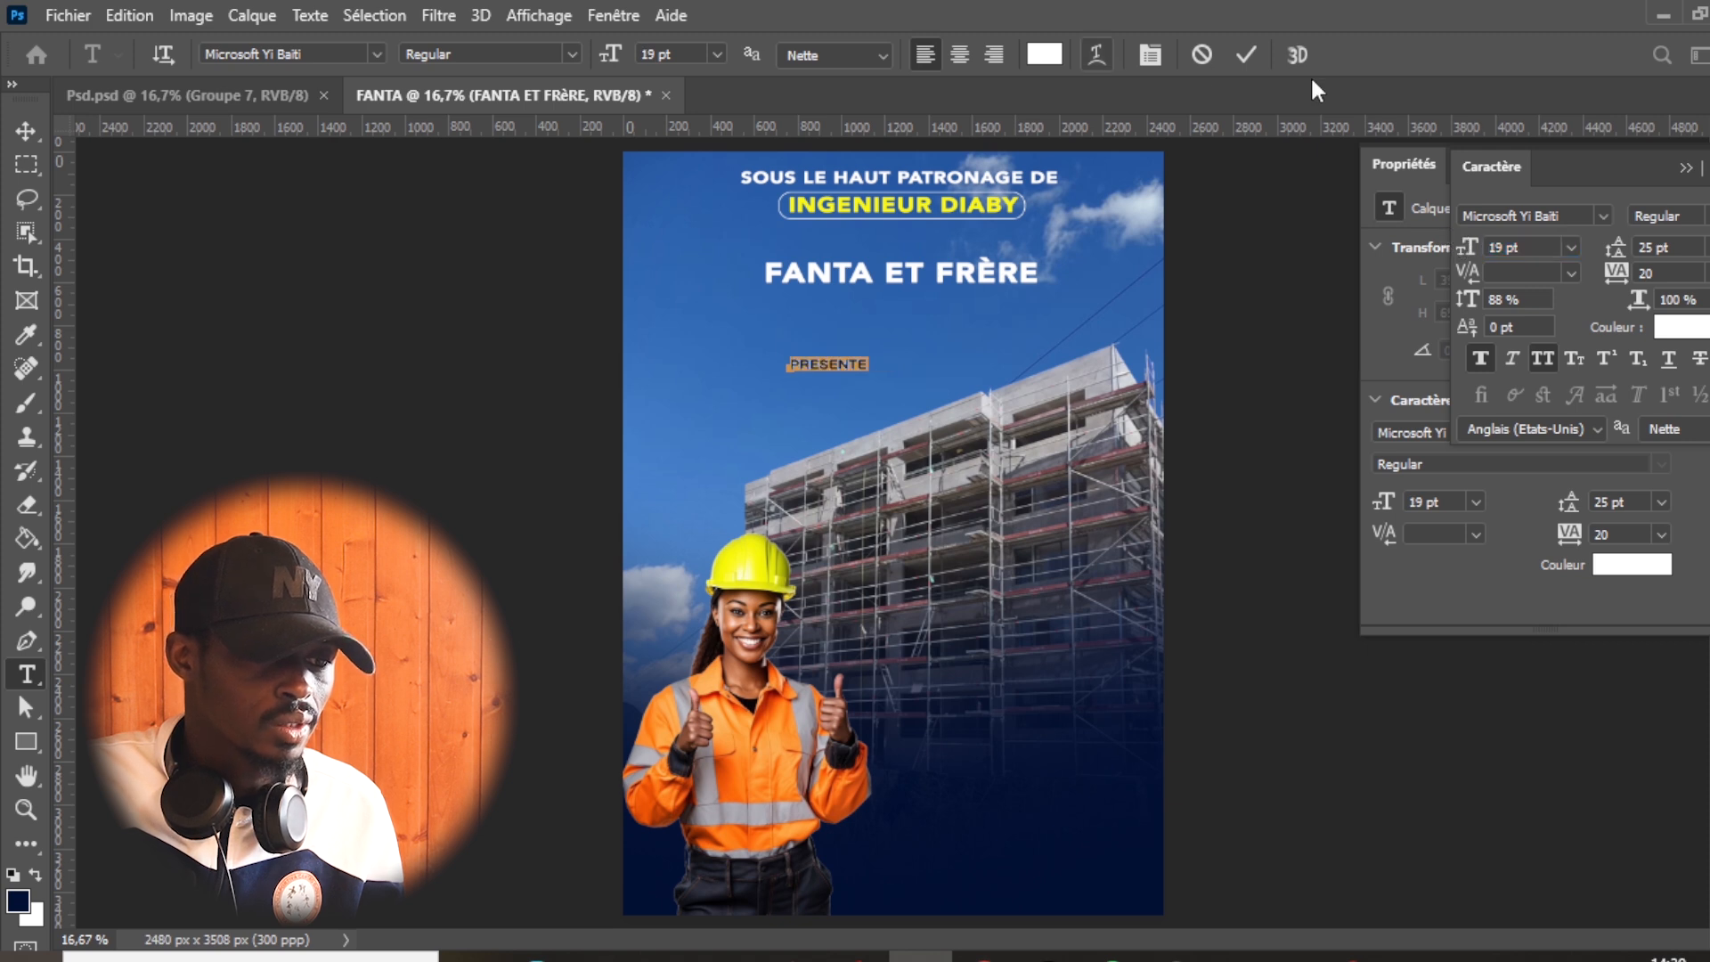
left_click(1246, 54)
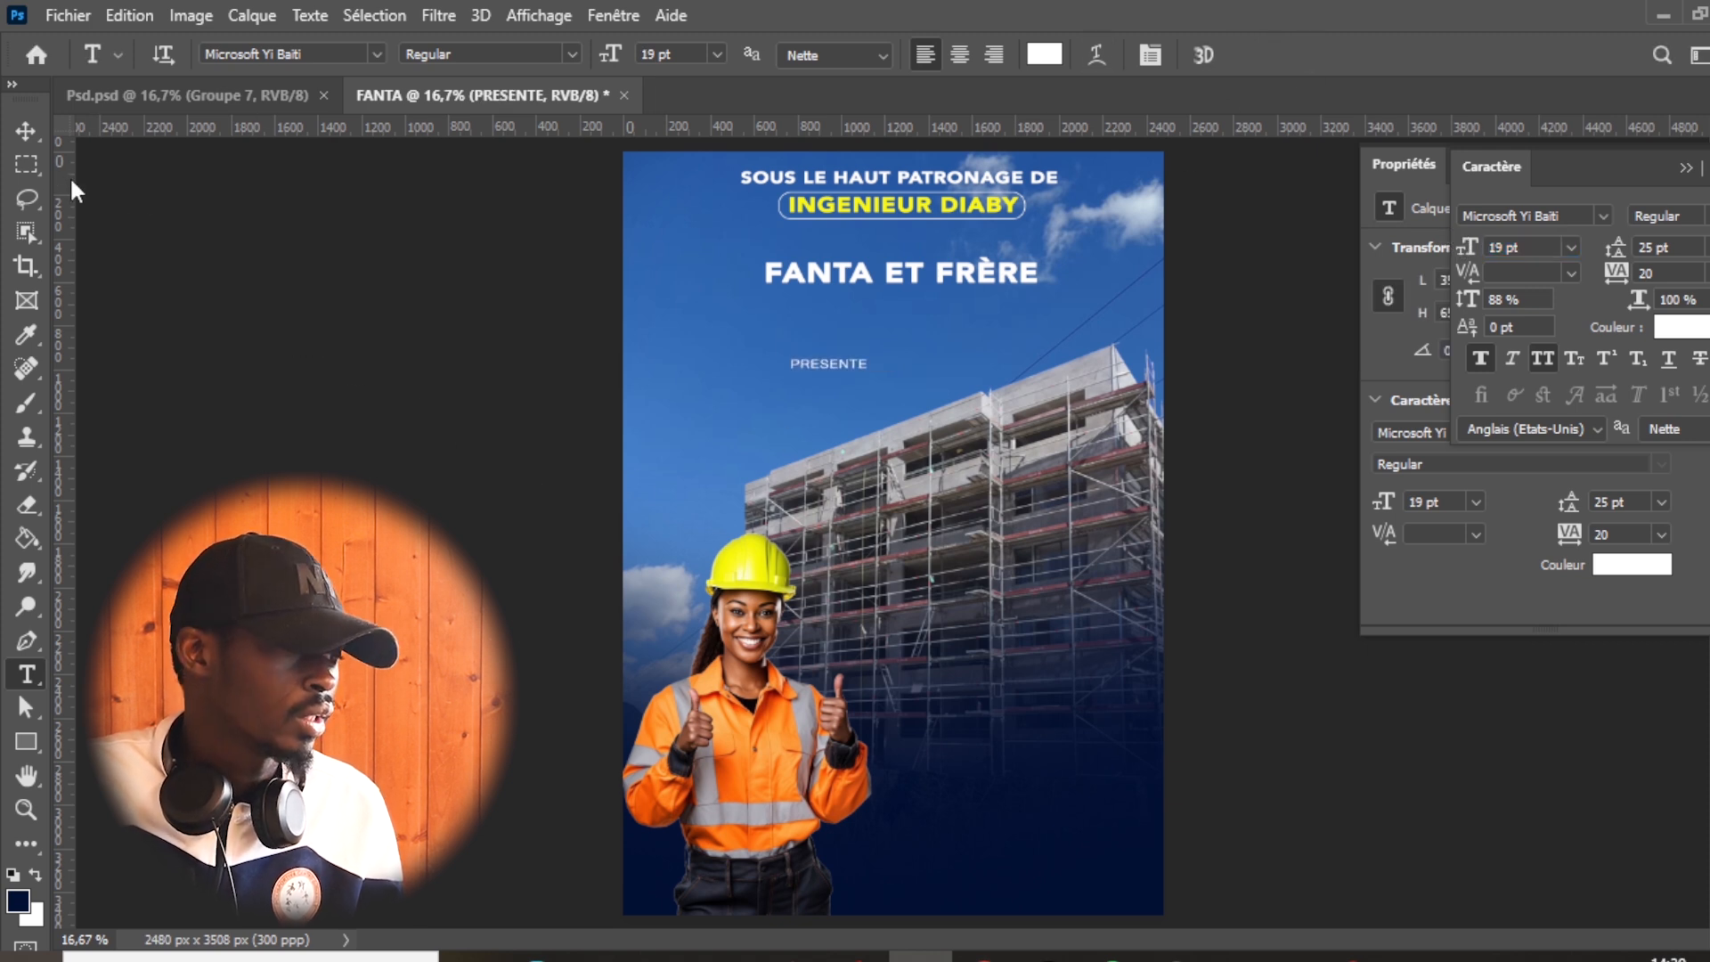
left_click(28, 132)
left_click_drag(844, 367, 921, 307)
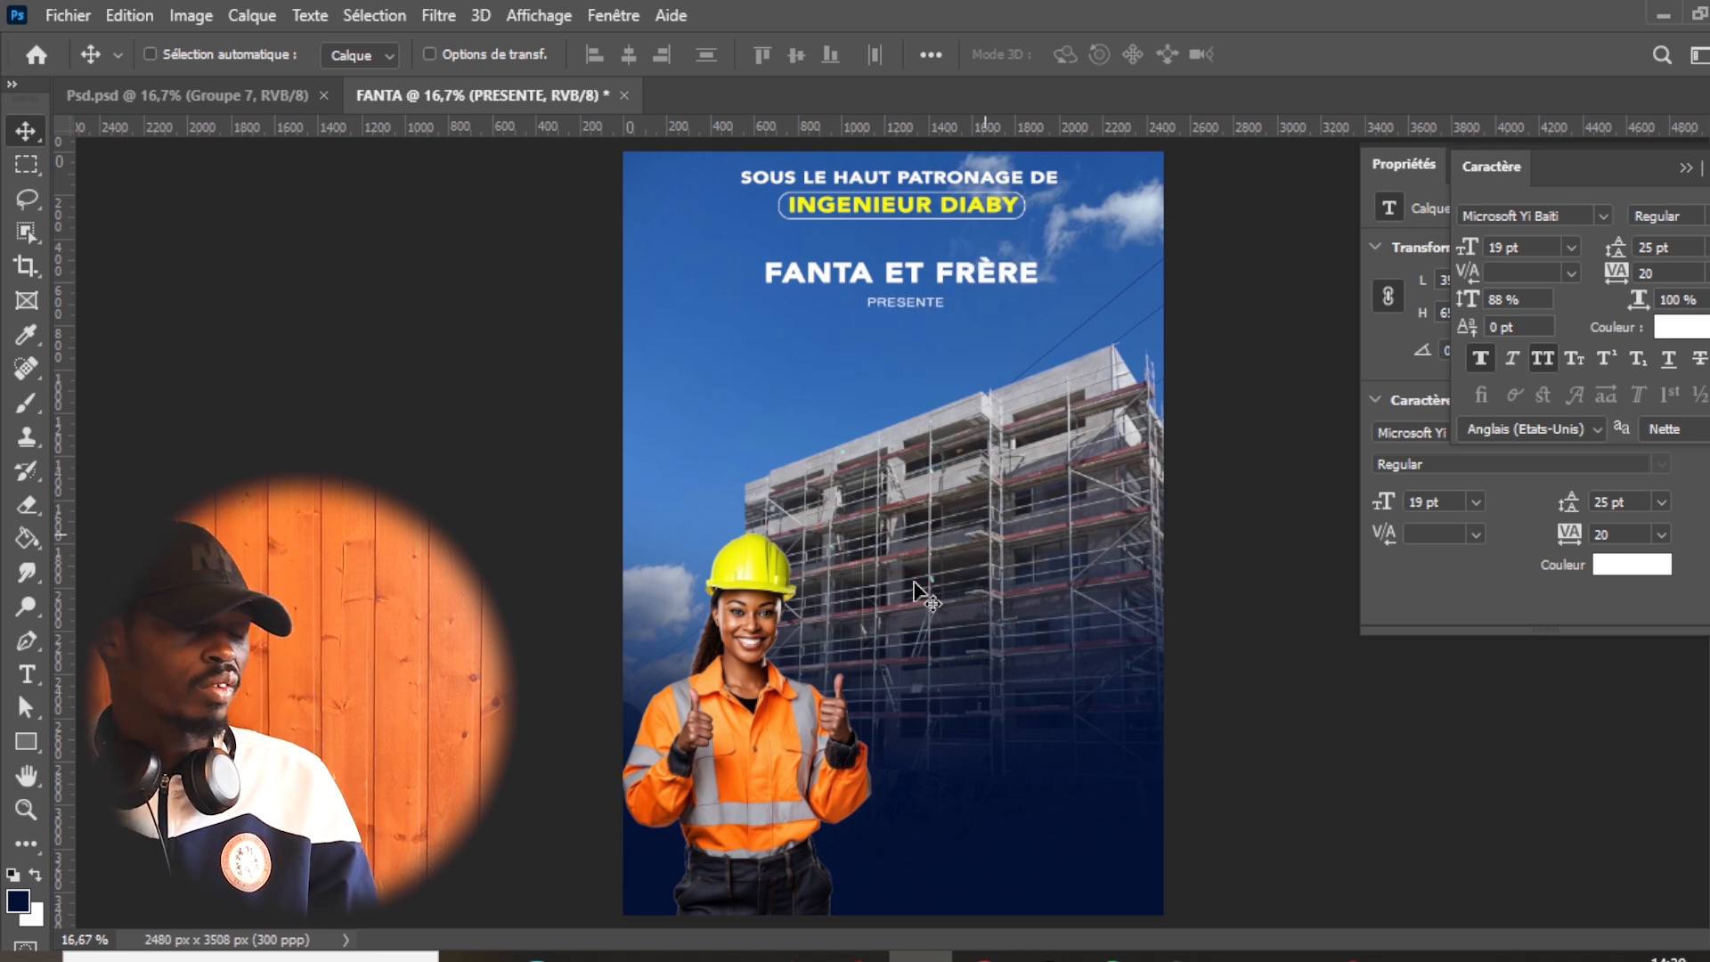
- Draw a rectangle about 1864 × 847 px below "PRESENTE" with the Rectangle tool
left_click(27, 745)
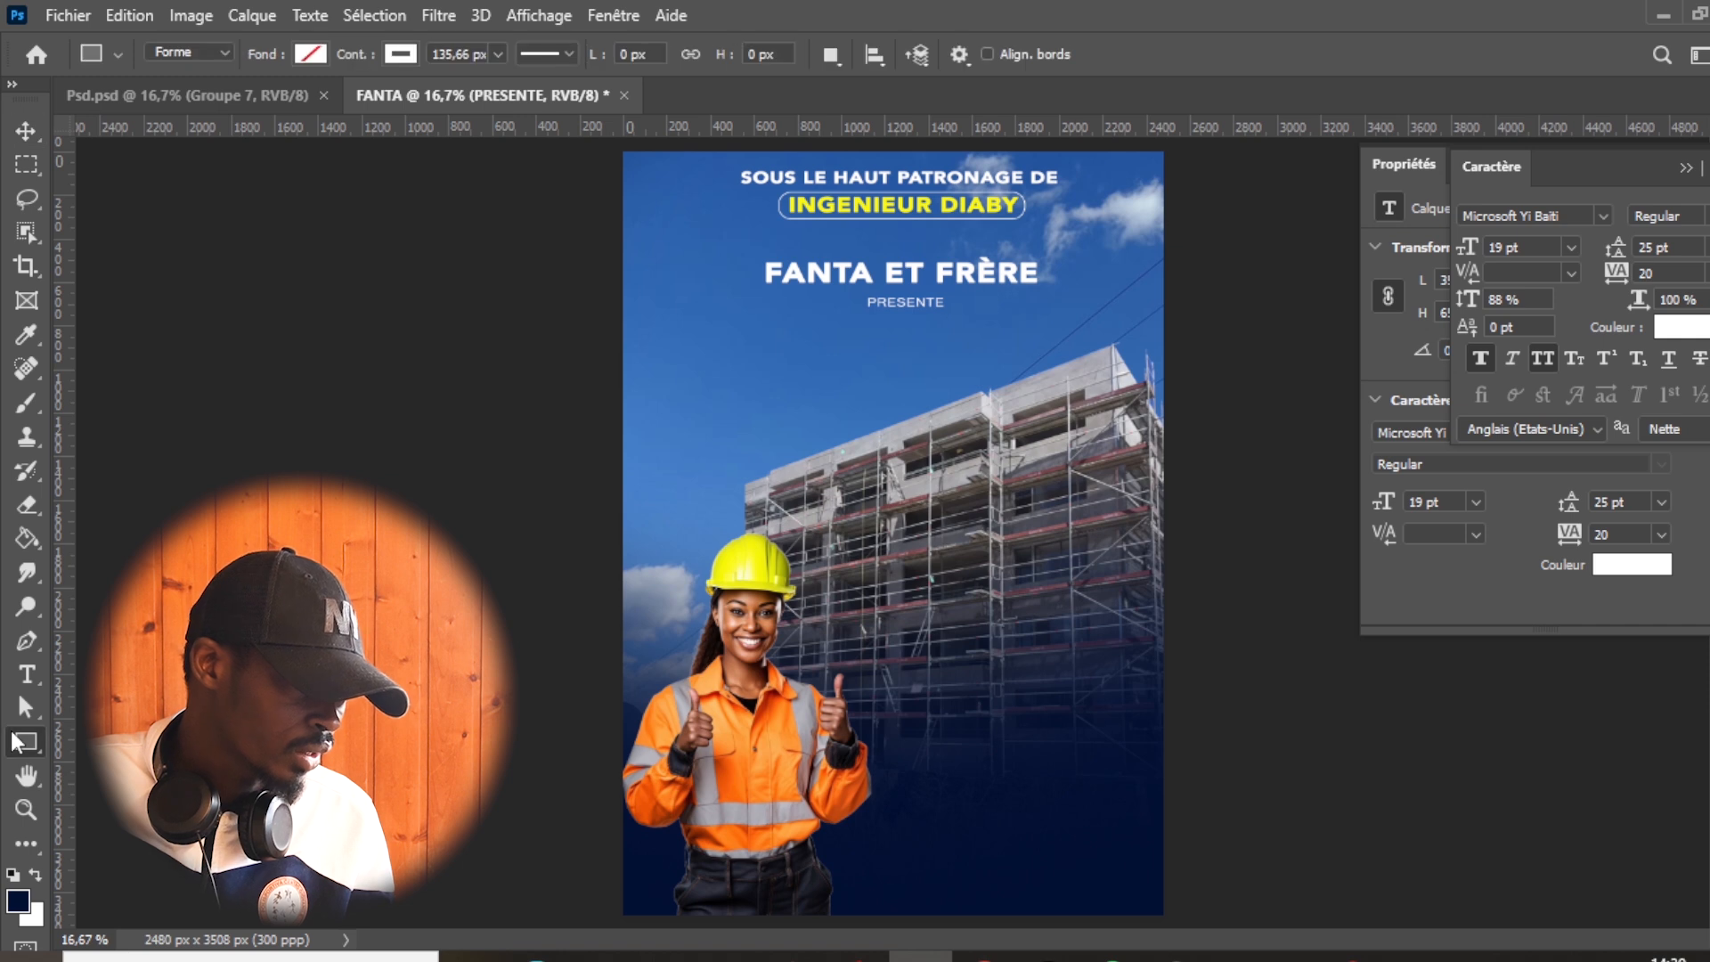
right_click(30, 750)
left_click(107, 743)
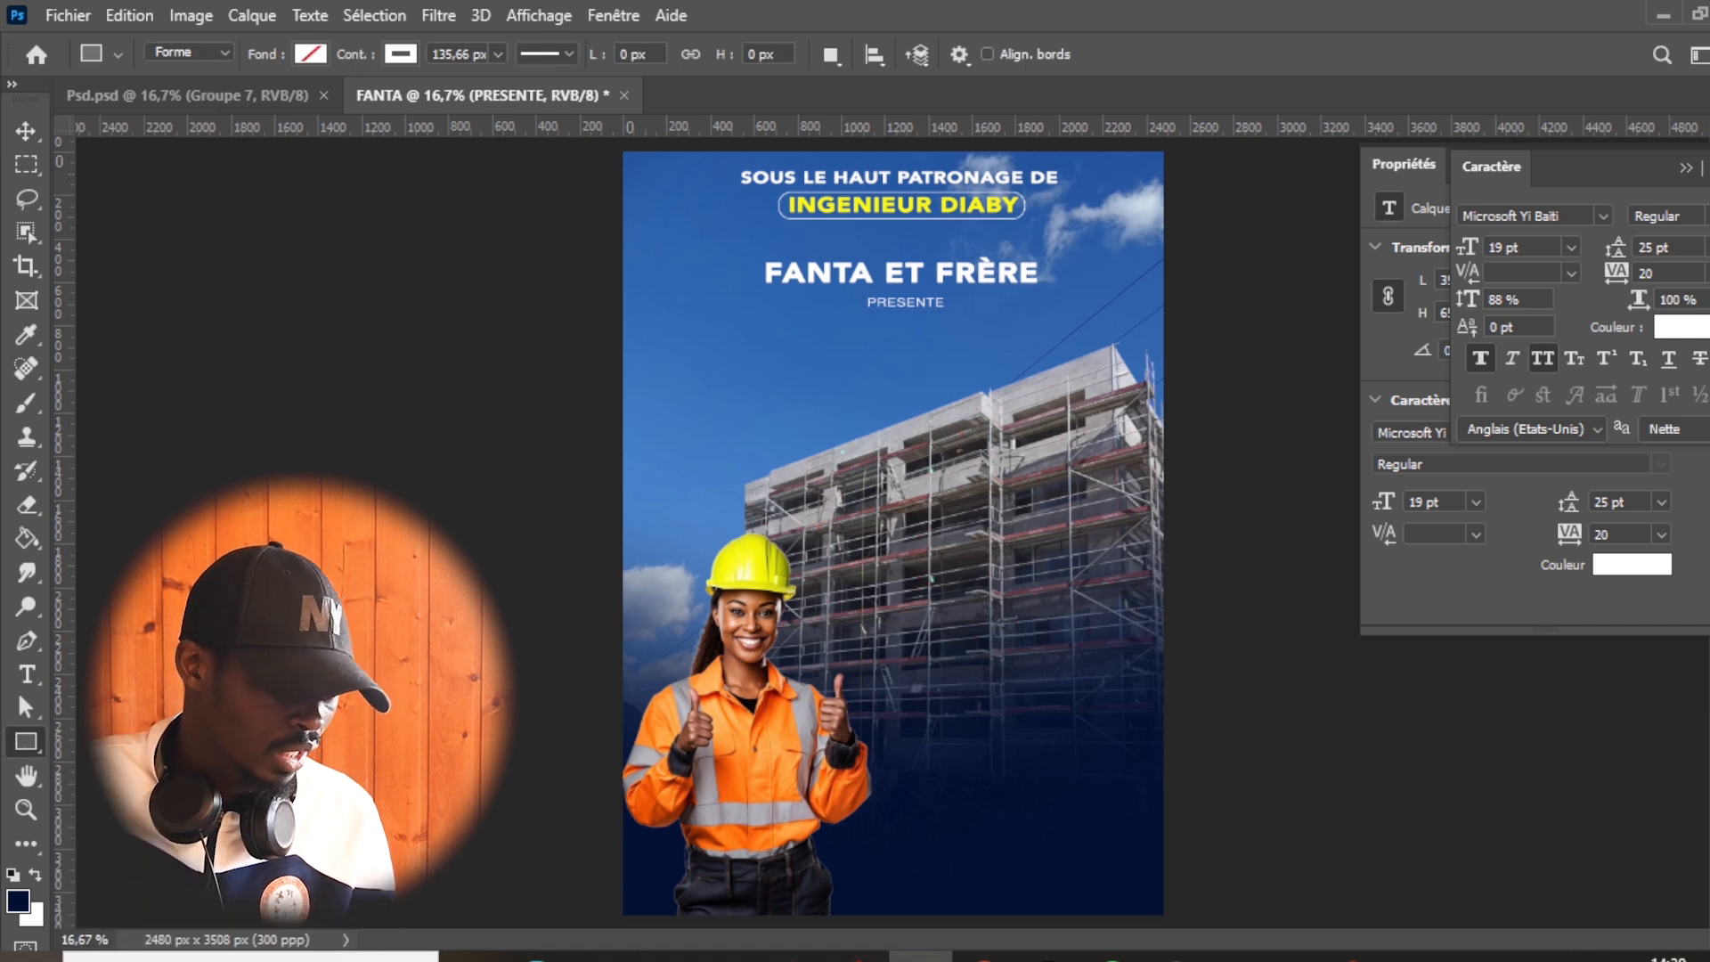
left_click_drag(699, 329, 1105, 510)
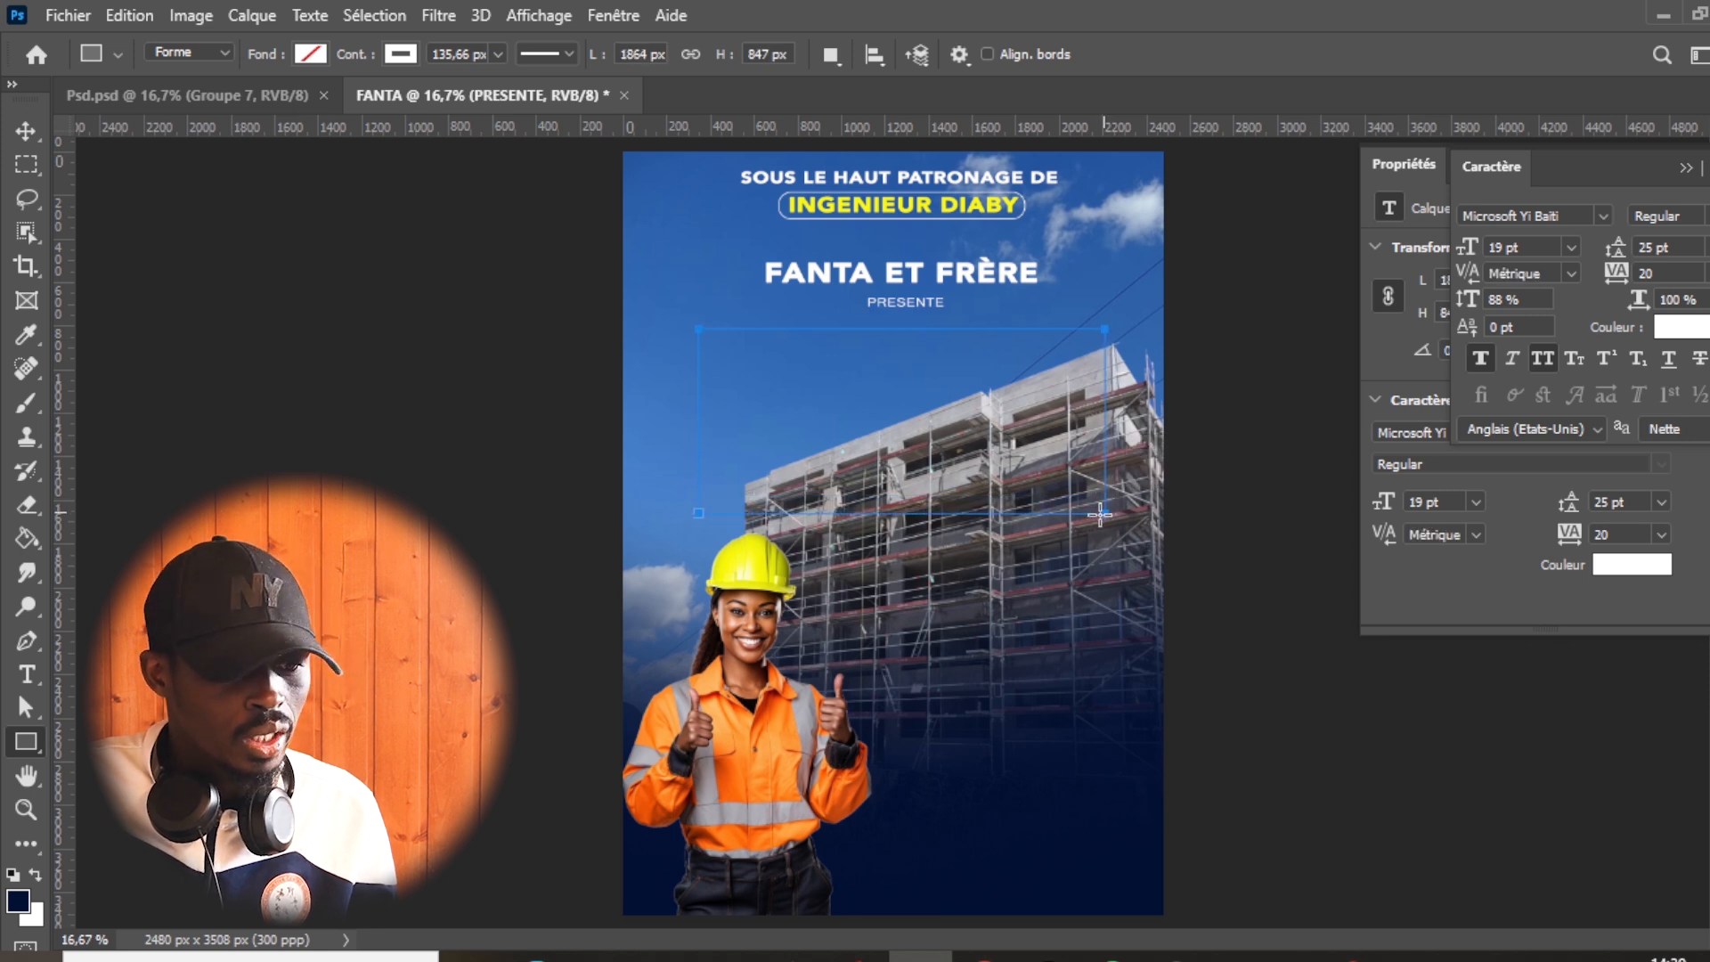
- Fill the new rectangle with the recently used dark red and remove its white stroke
left_click(1389, 330)
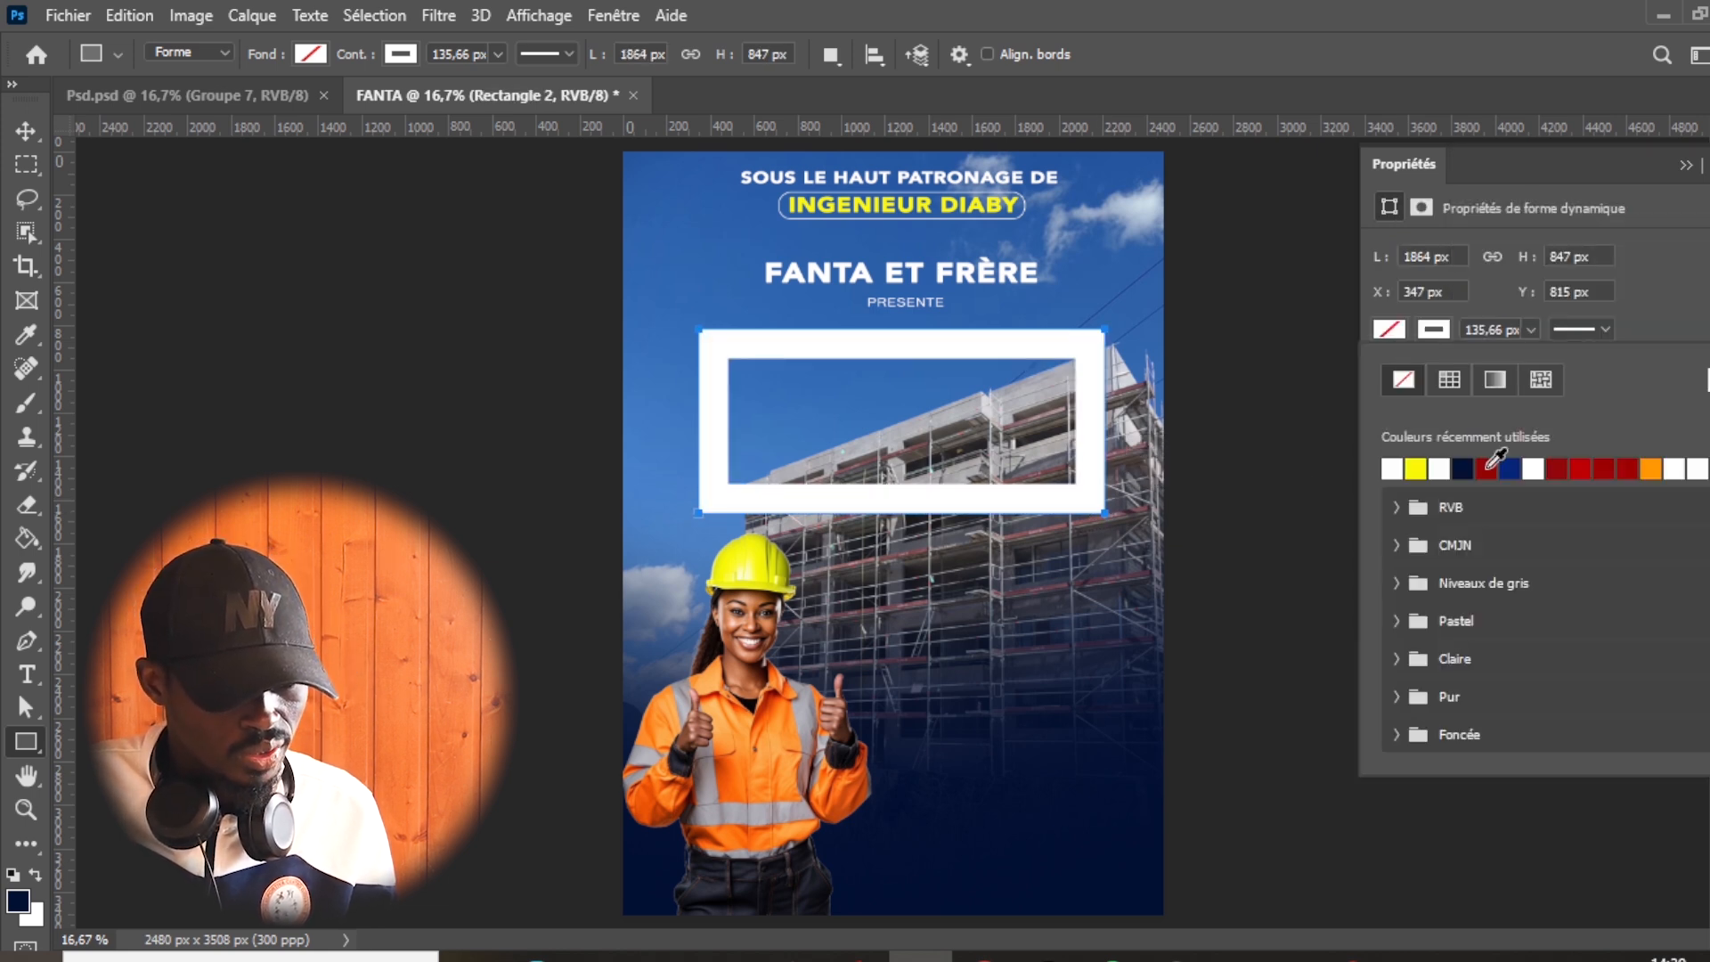
left_click(1488, 467)
left_click(1431, 331)
left_click(1431, 332)
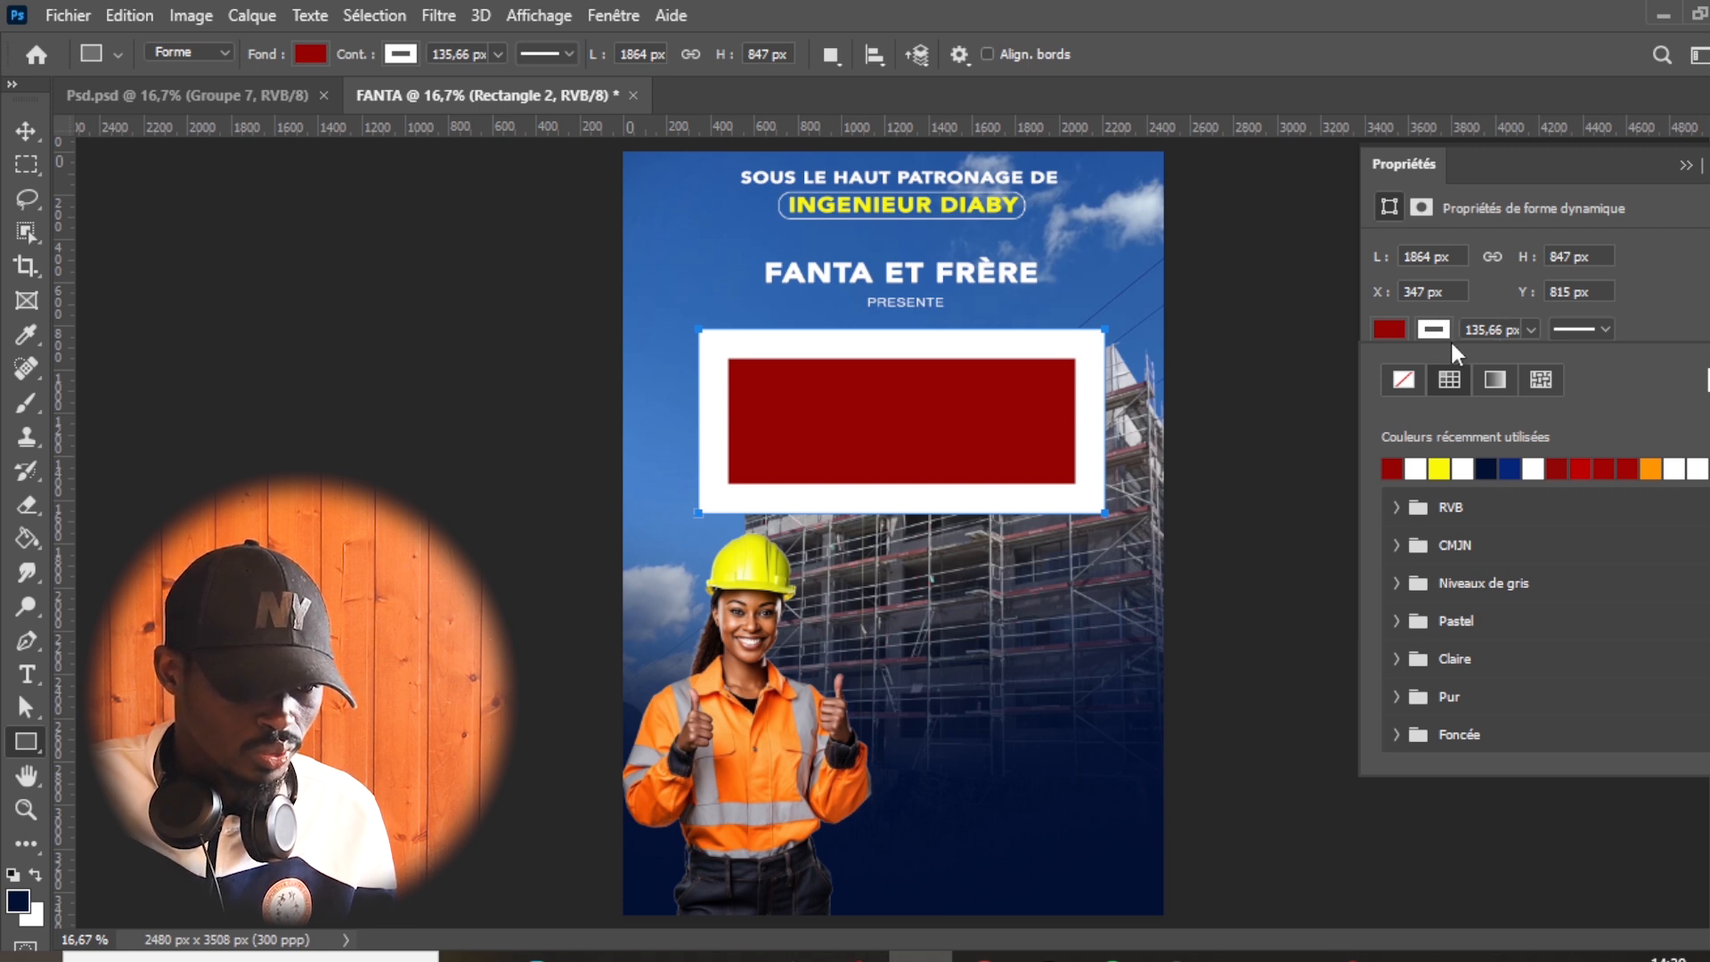
left_click(1404, 379)
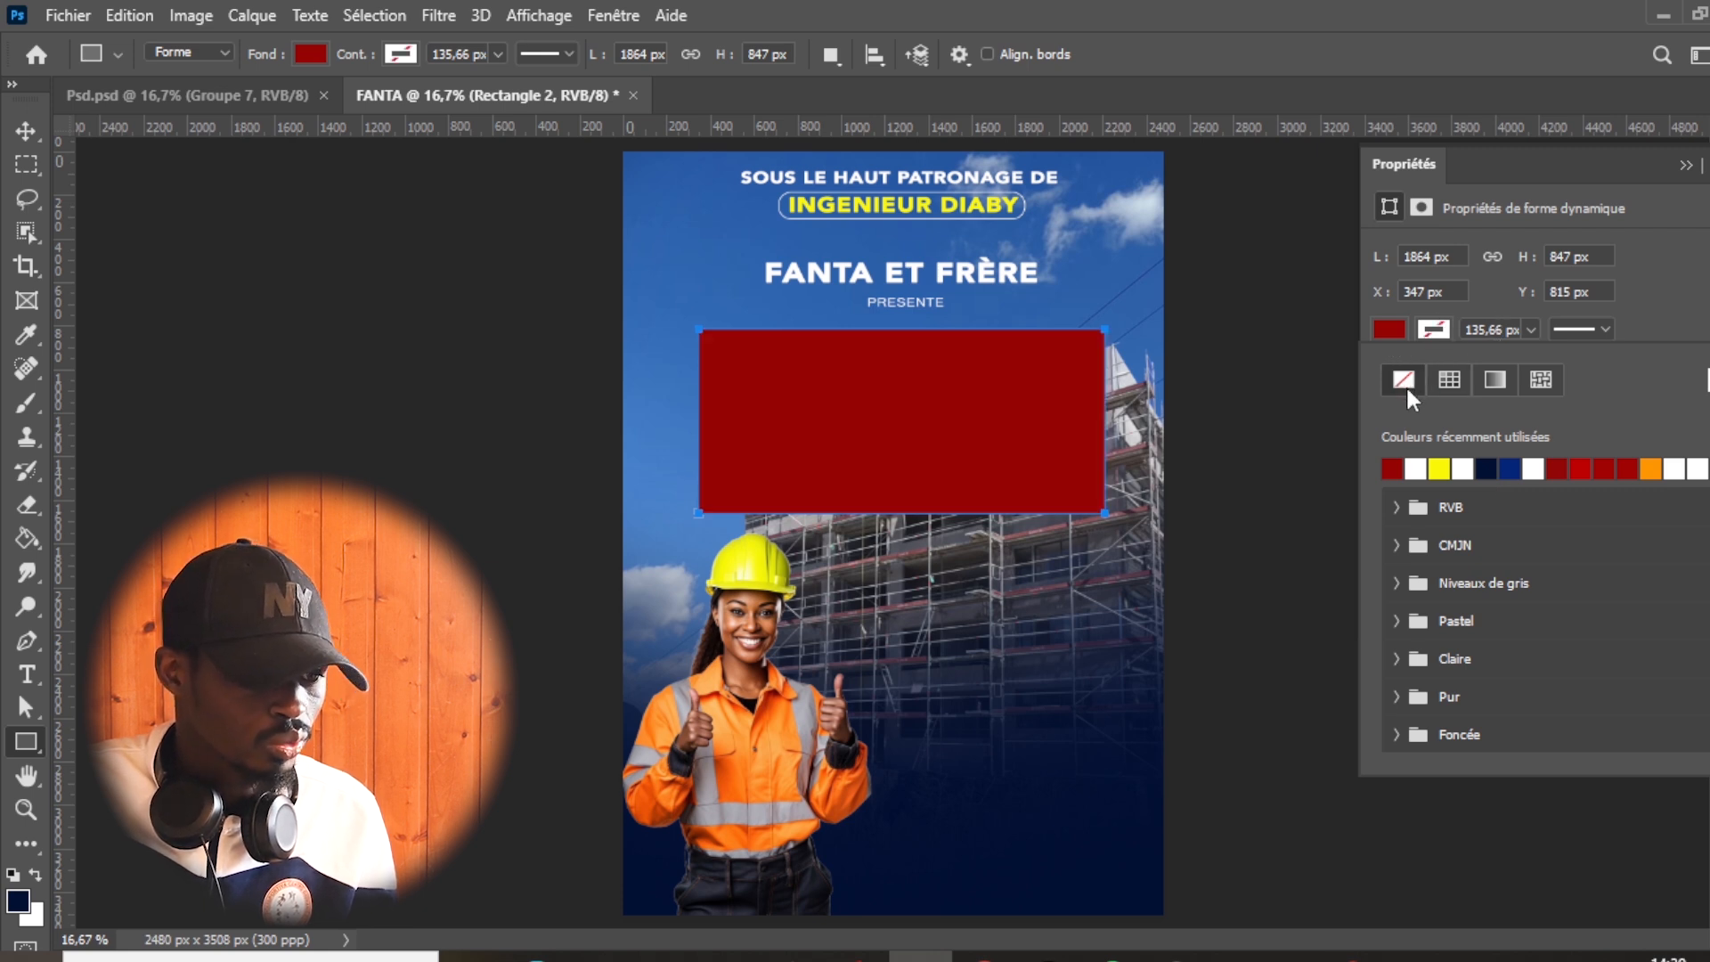
- Round all four corners of the red rectangle to 144 px
left_click(1660, 312)
left_click_drag(1597, 429, 1709, 438)
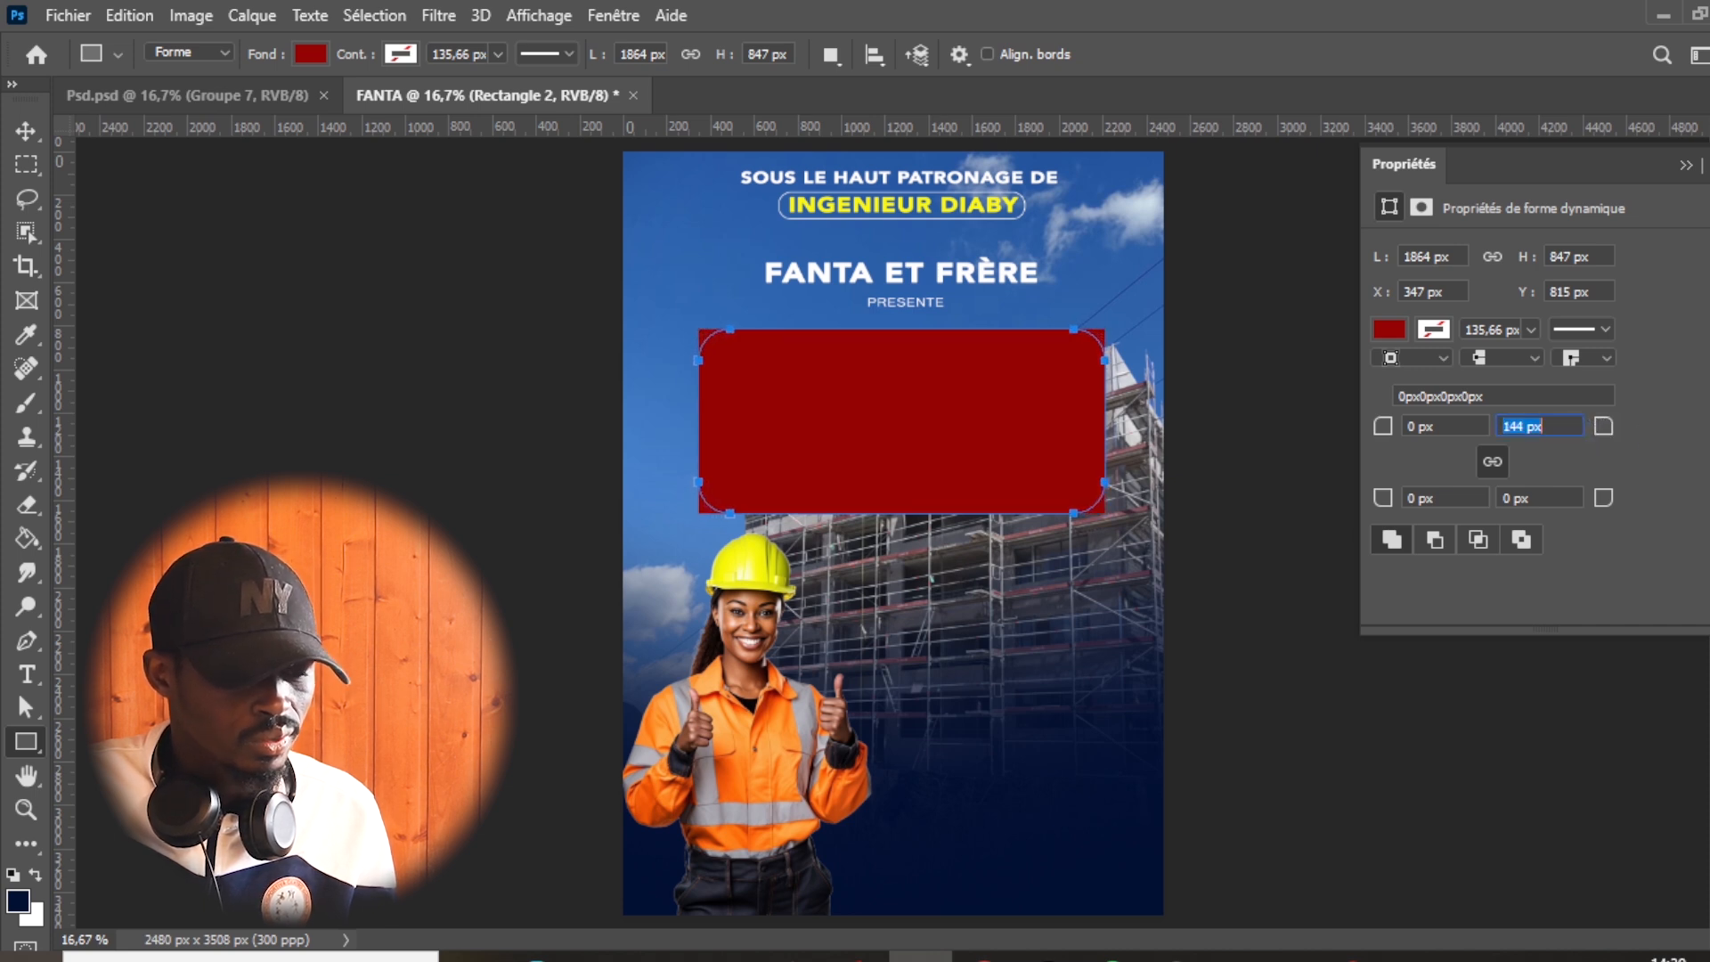
key("Return")
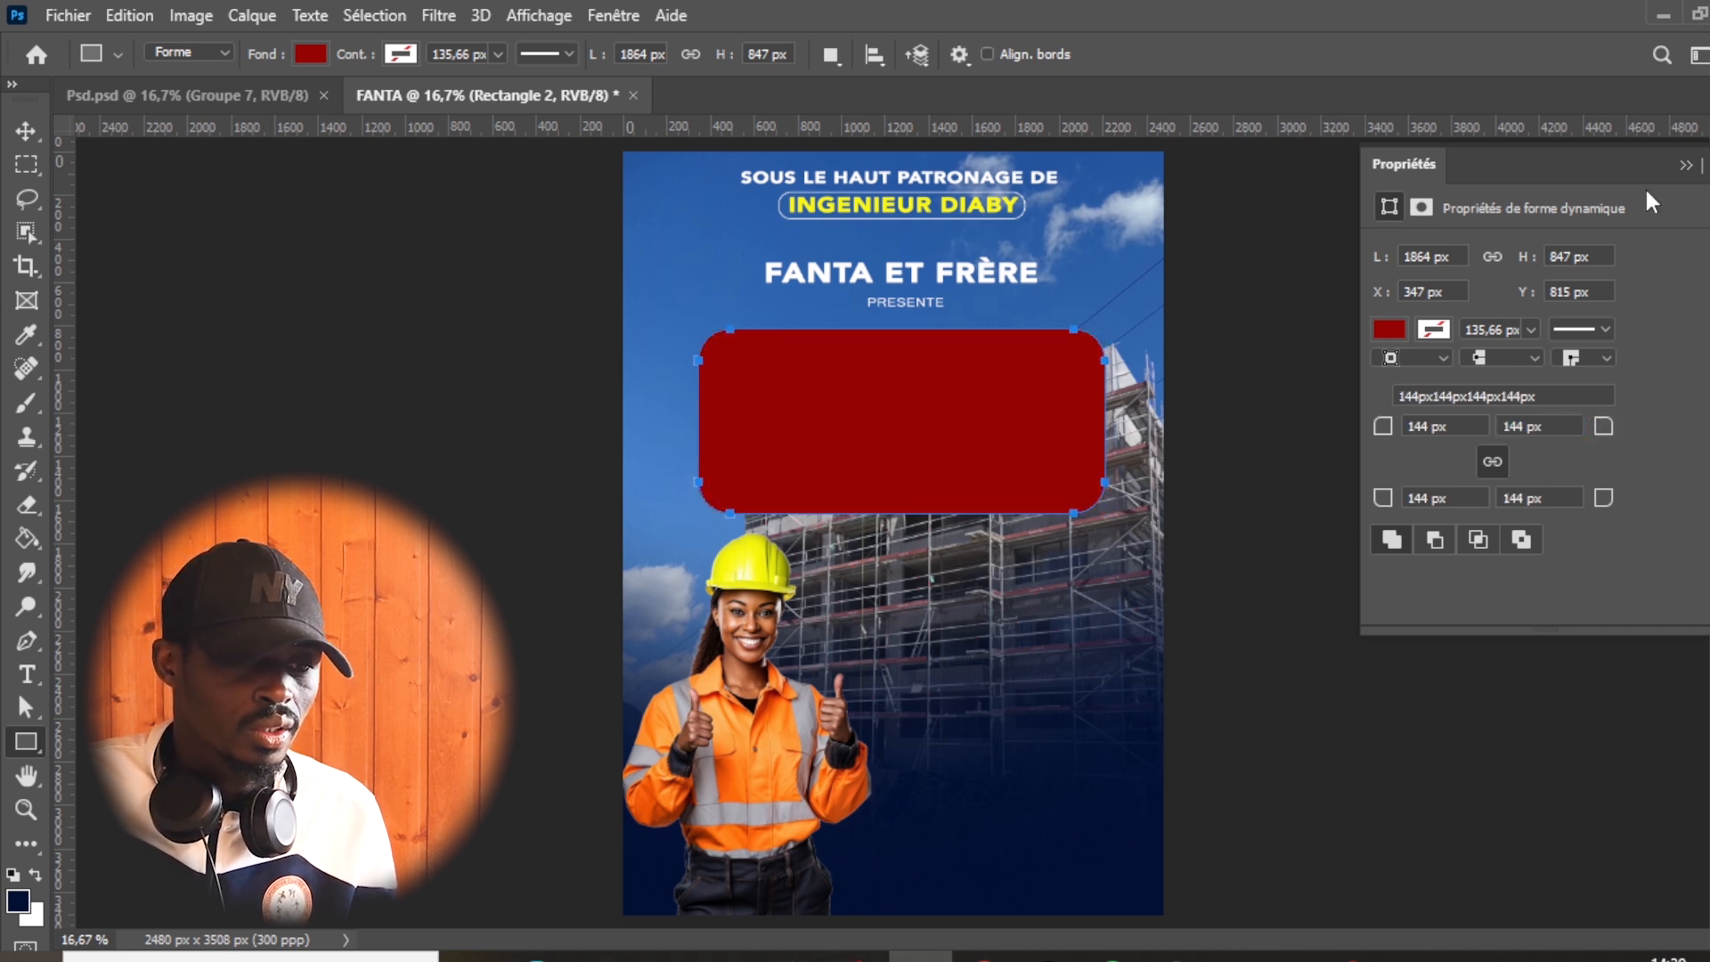
left_click(1693, 169)
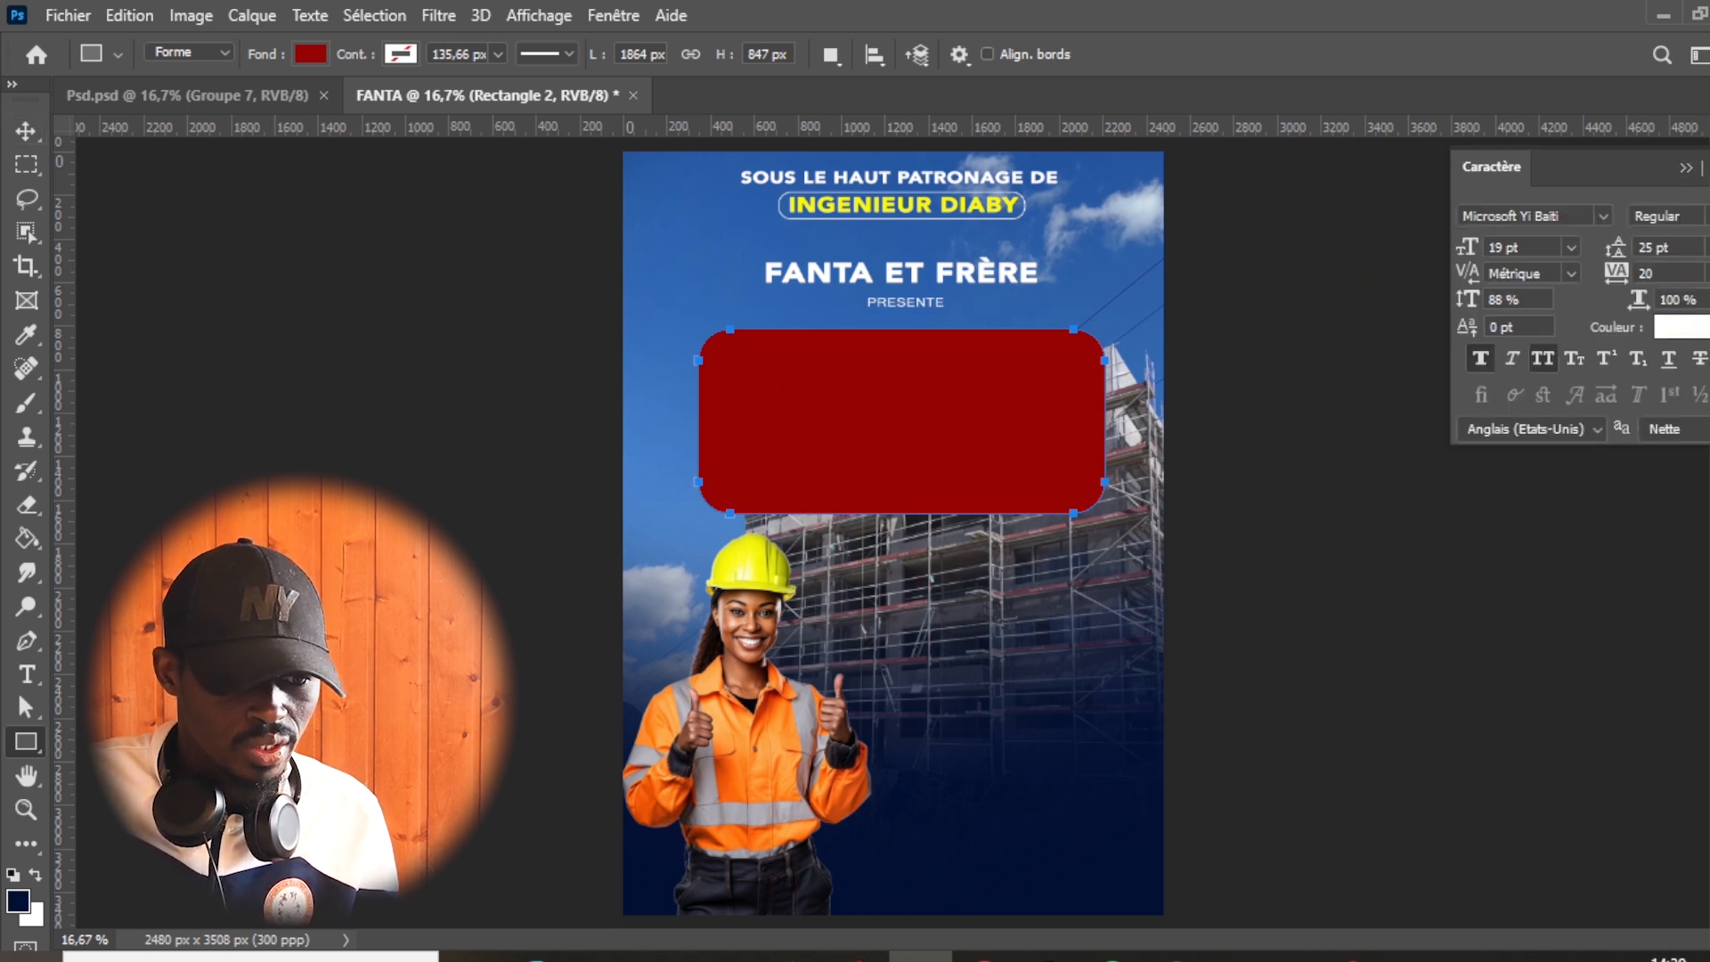
- Duplicate the red rectangle and enlarge the lower one, Rectangle 2, to about 105%
key("F7")
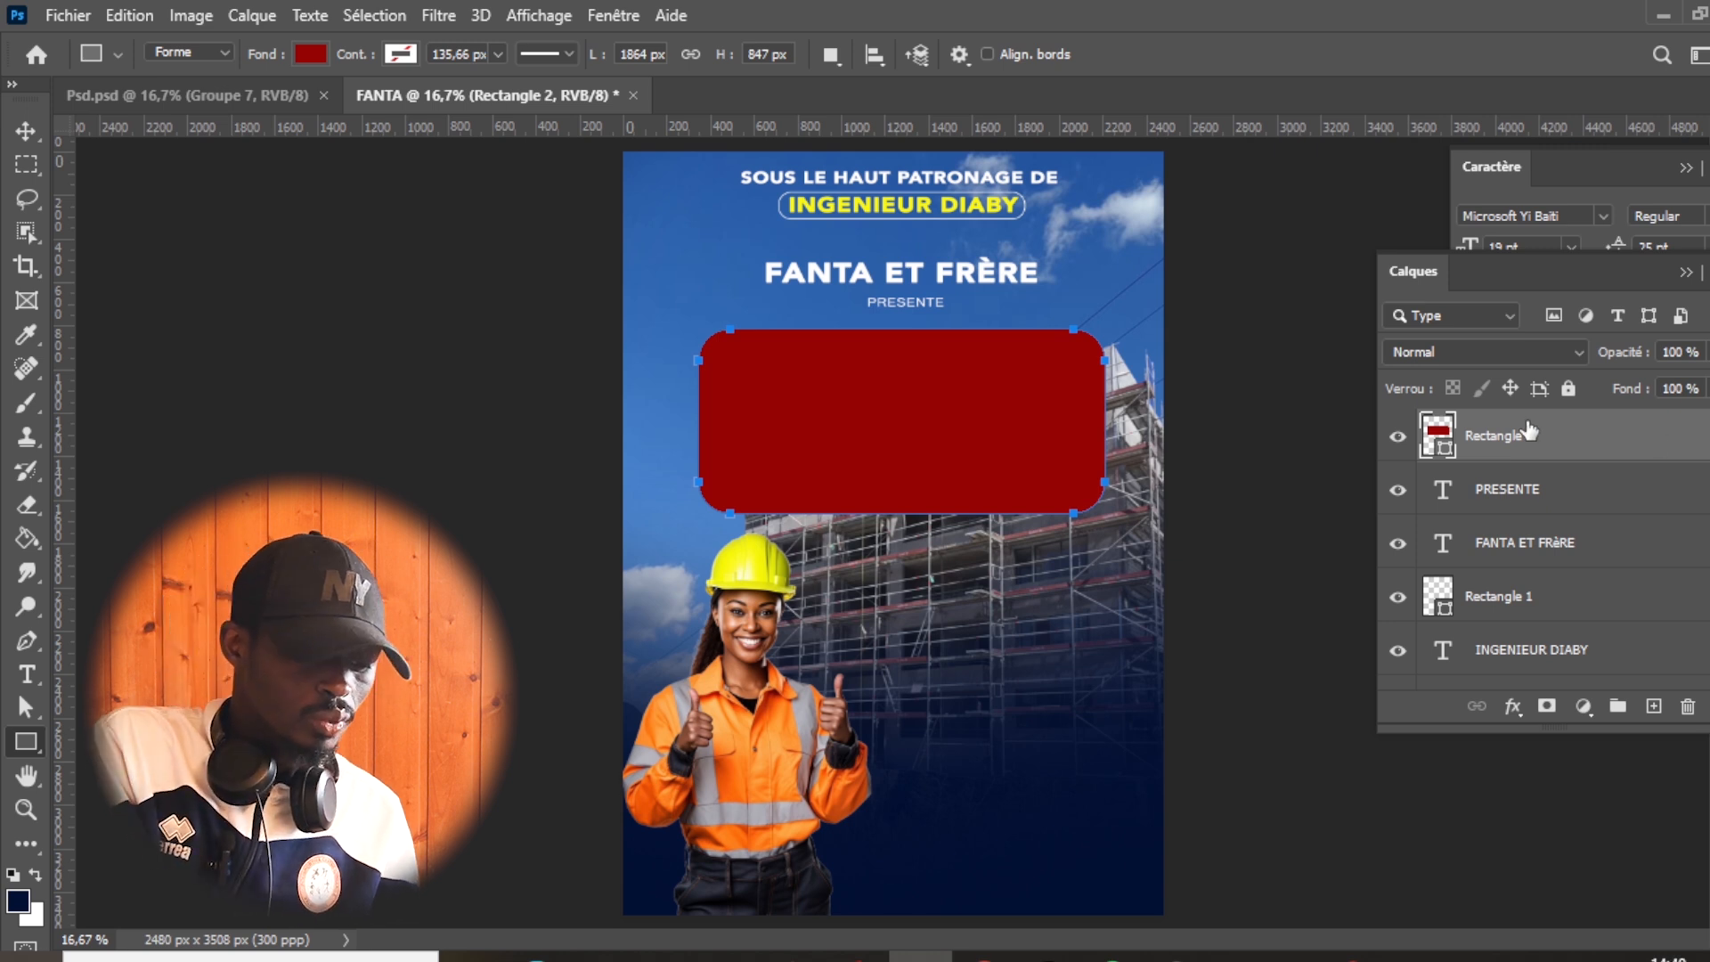
key("ctrl+j")
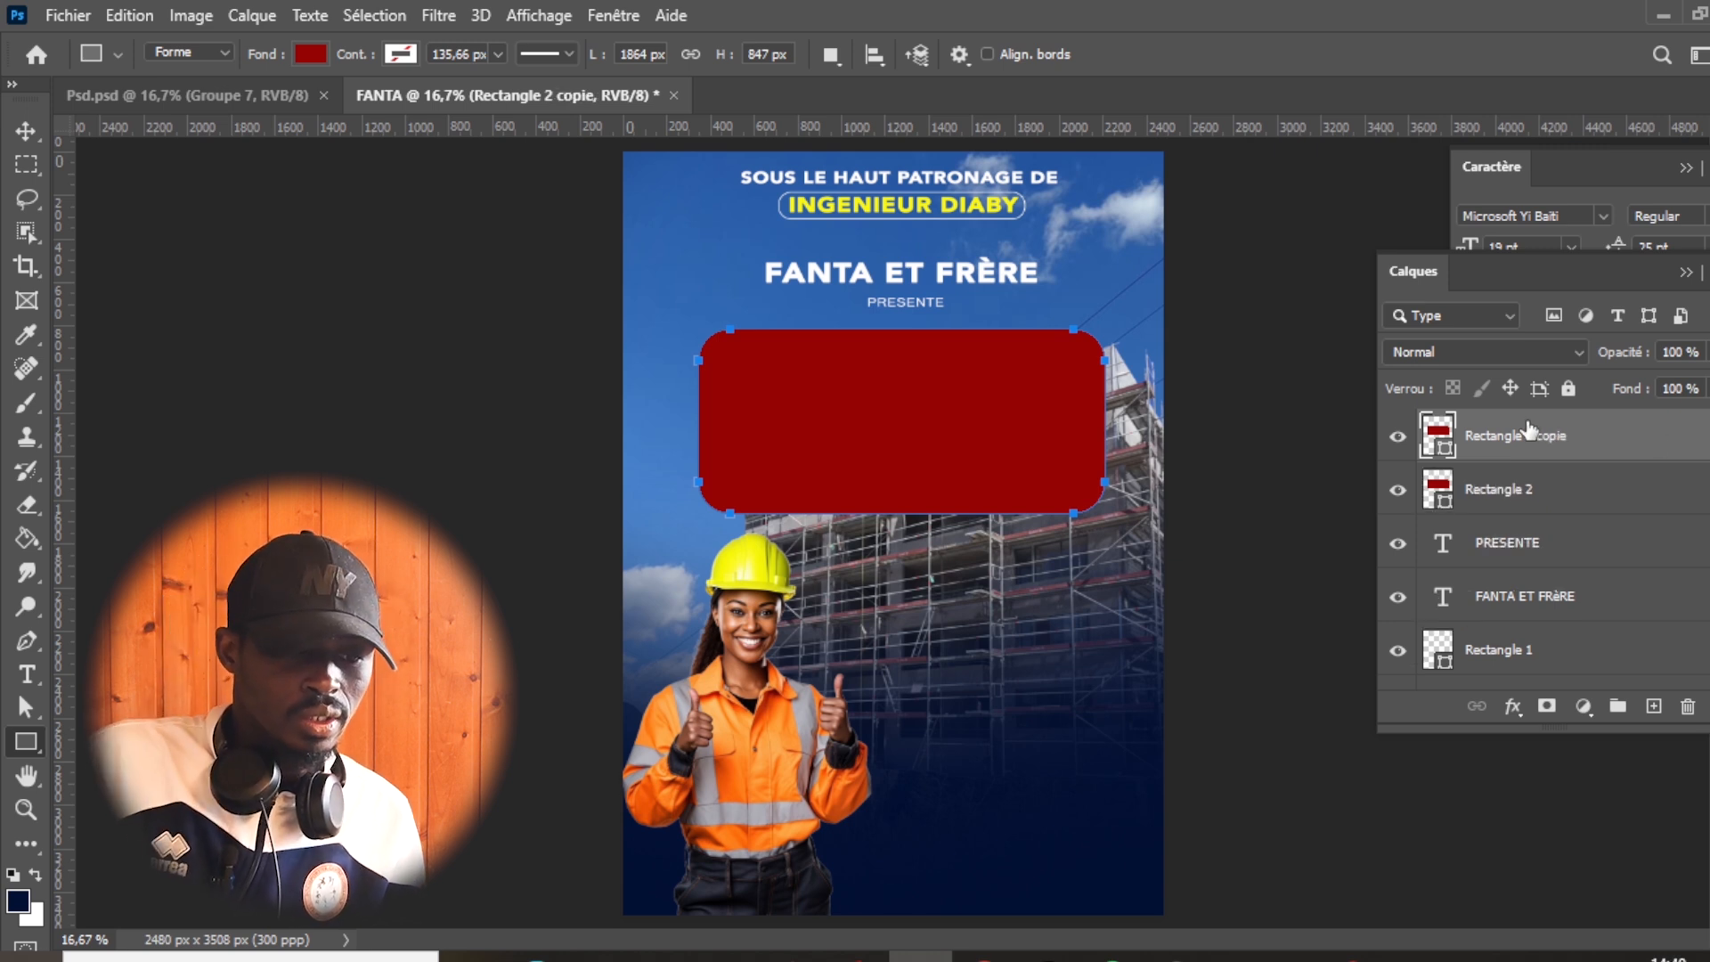
left_click(1555, 492)
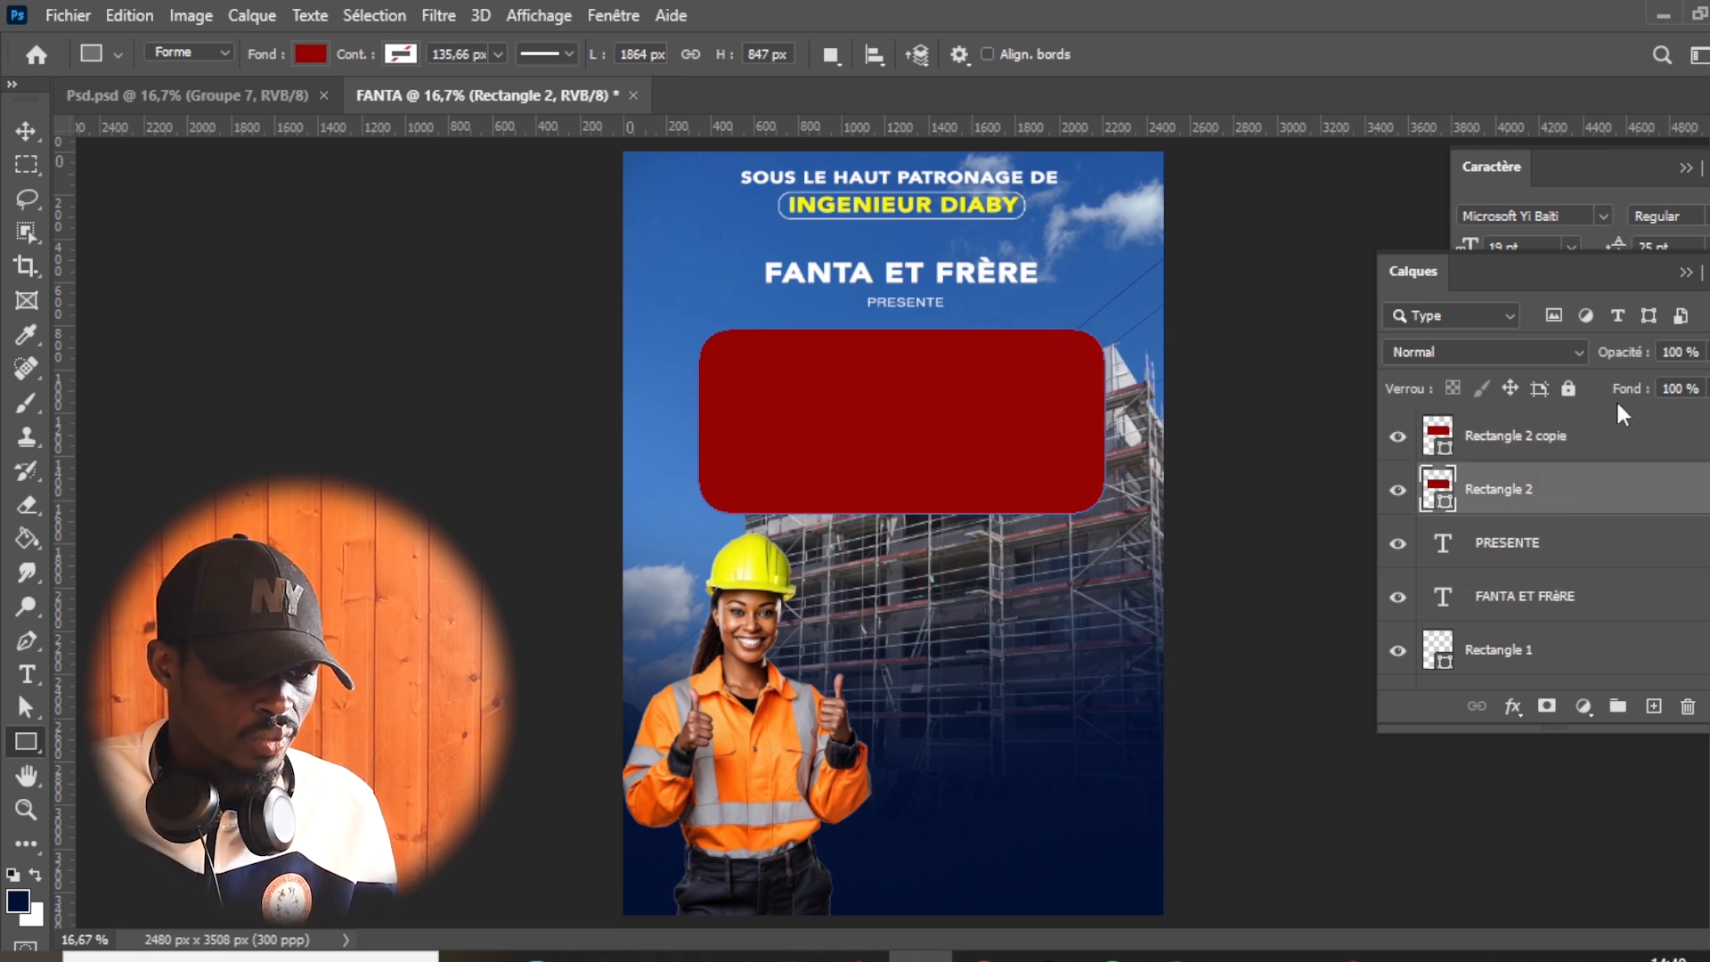
key("ctrl+t")
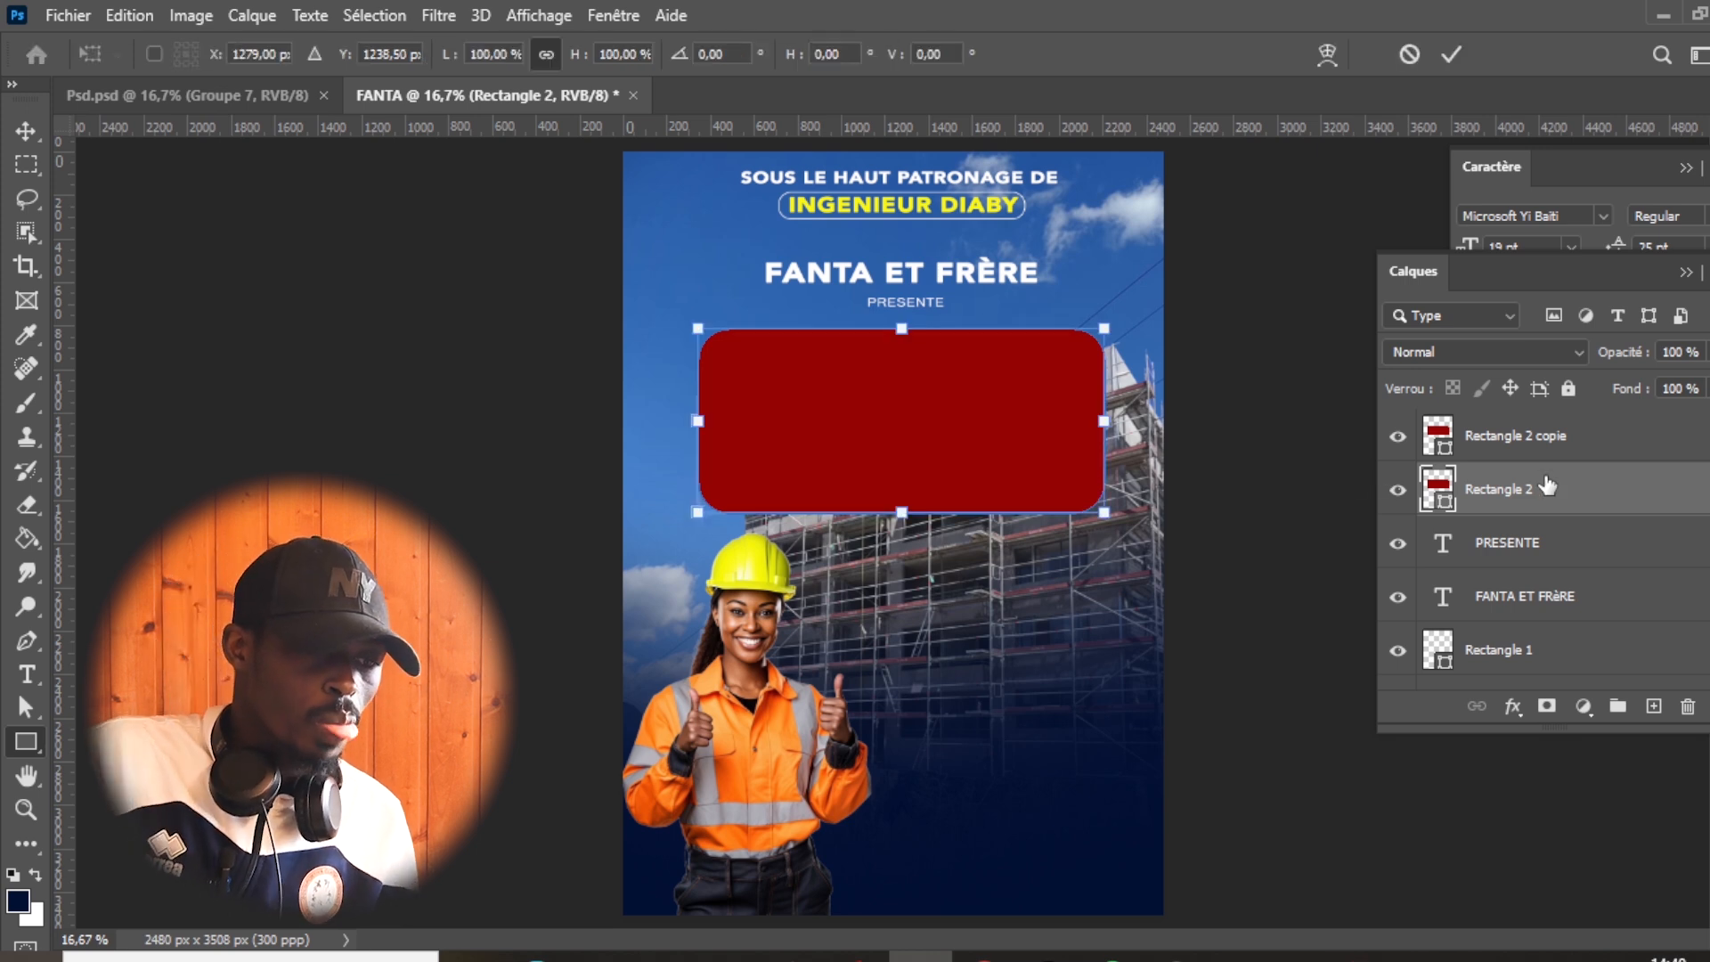
left_click_drag(1101, 524, 1121, 533)
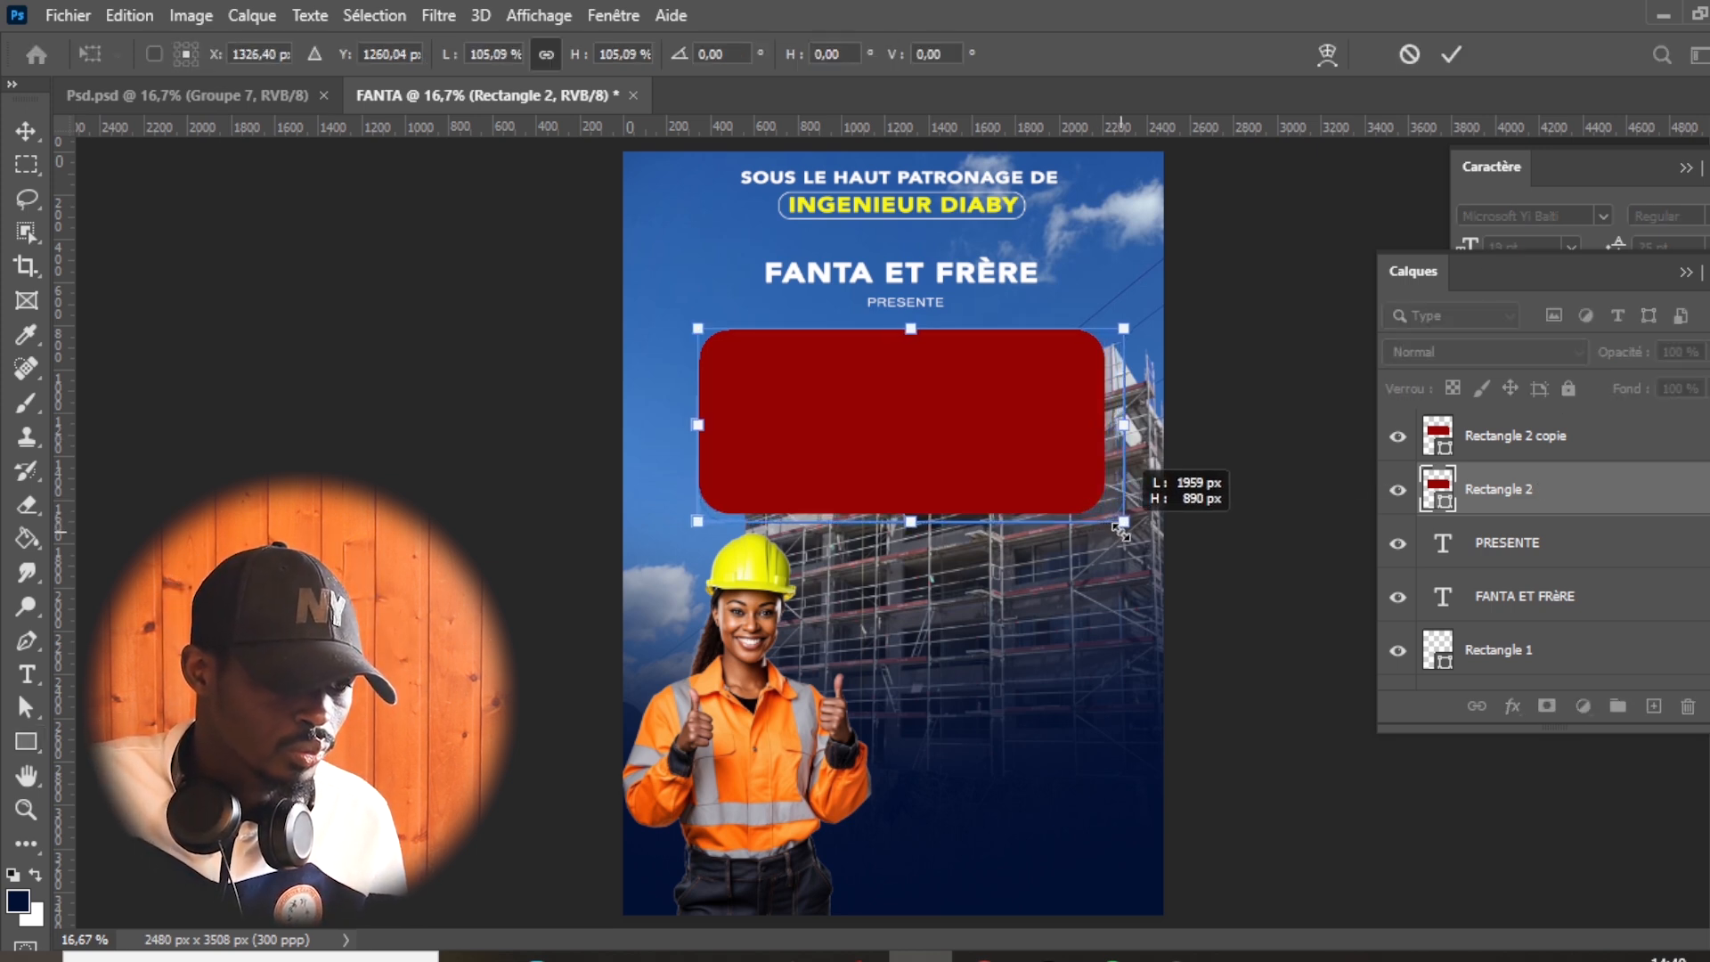
mouse_move(1049, 466)
left_mouse_down()
mouse_move(1030, 451)
mouse_move(1053, 466)
left_mouse_up()
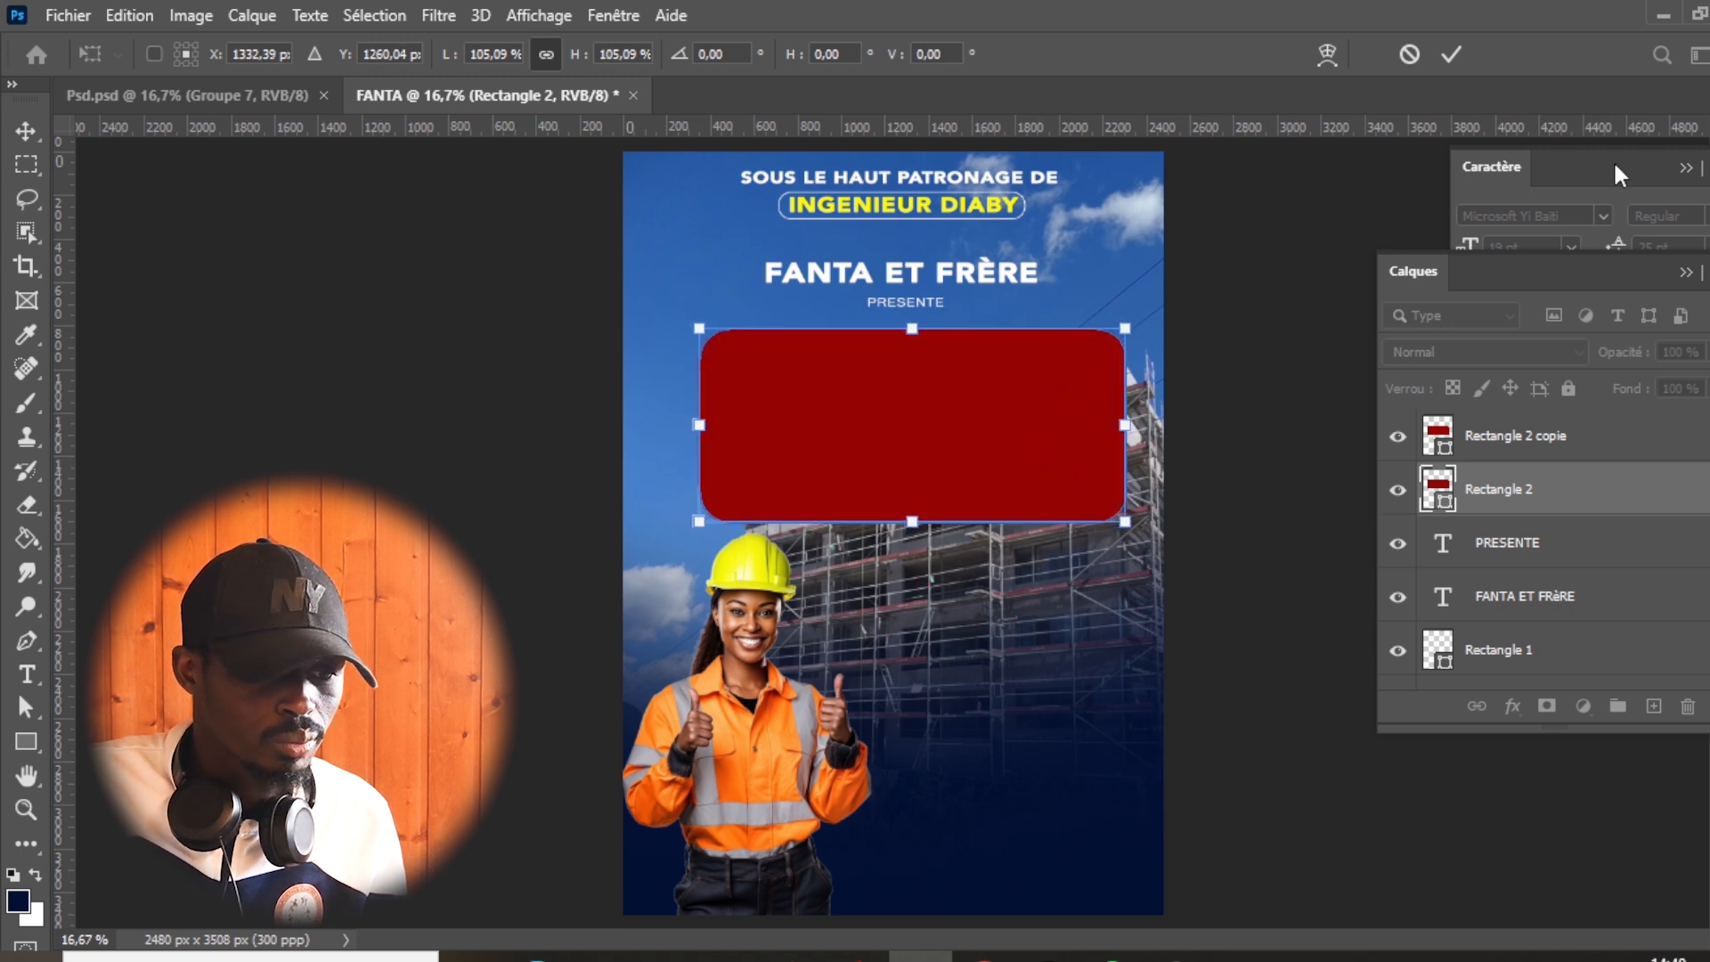
left_click(1492, 167)
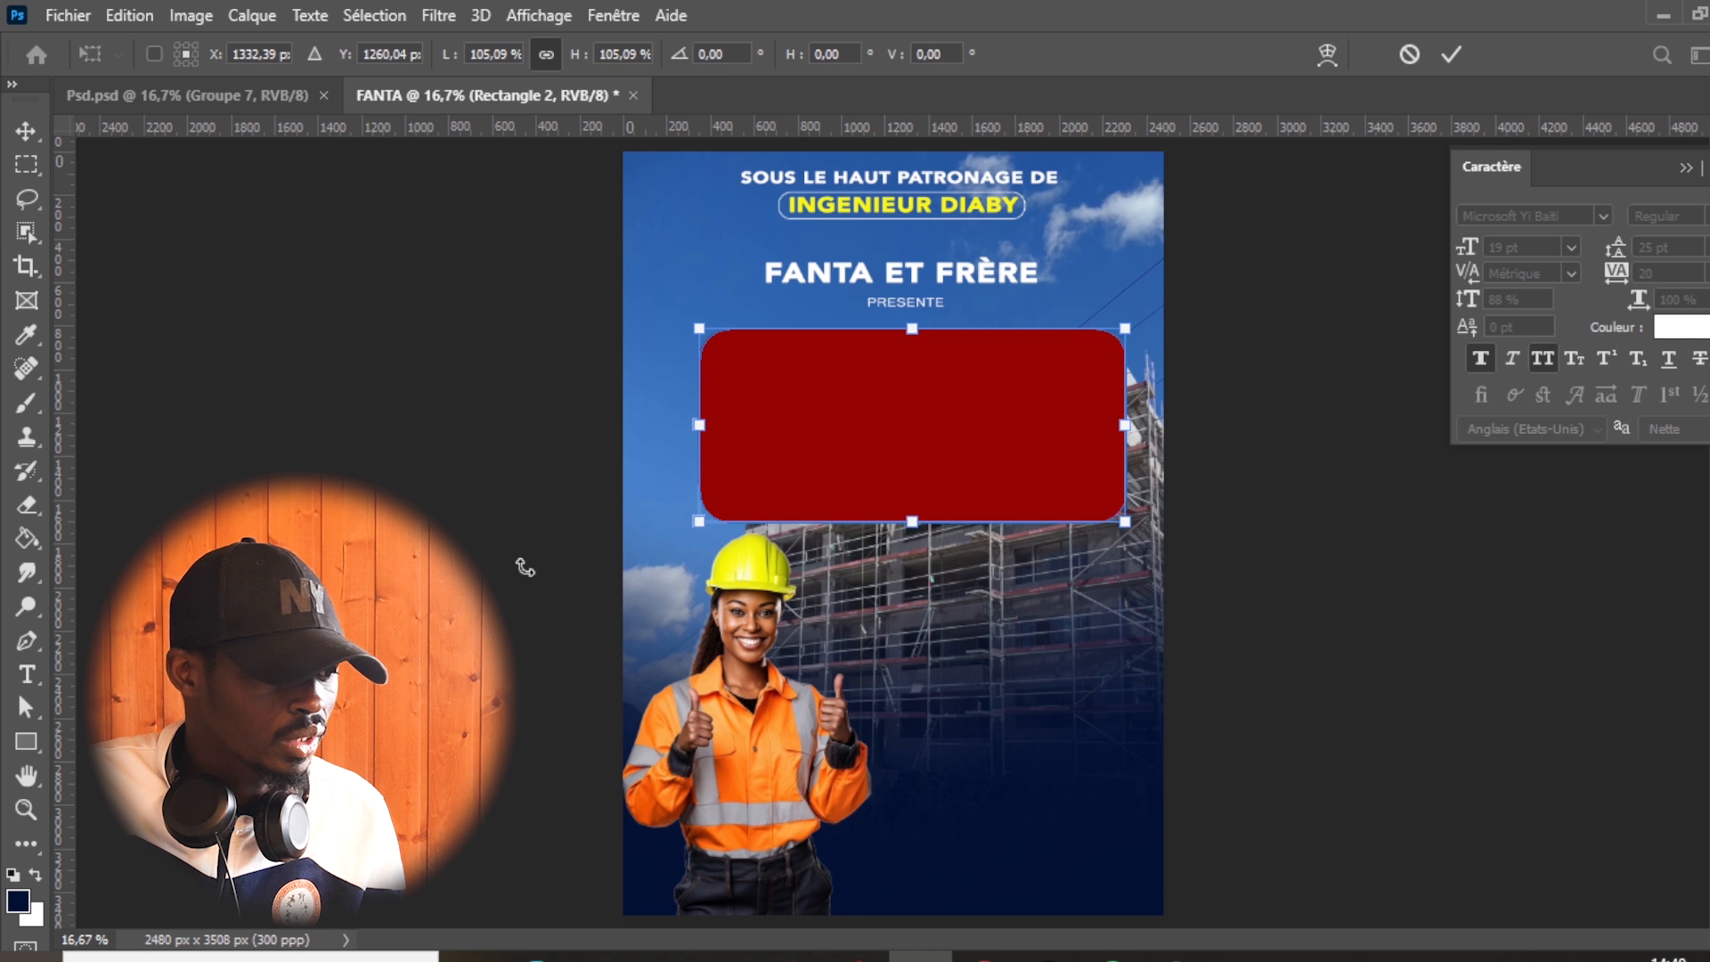
- Remove the fill of the enlarged rectangle behind the red one and give it a white stroke
left_click(26, 742)
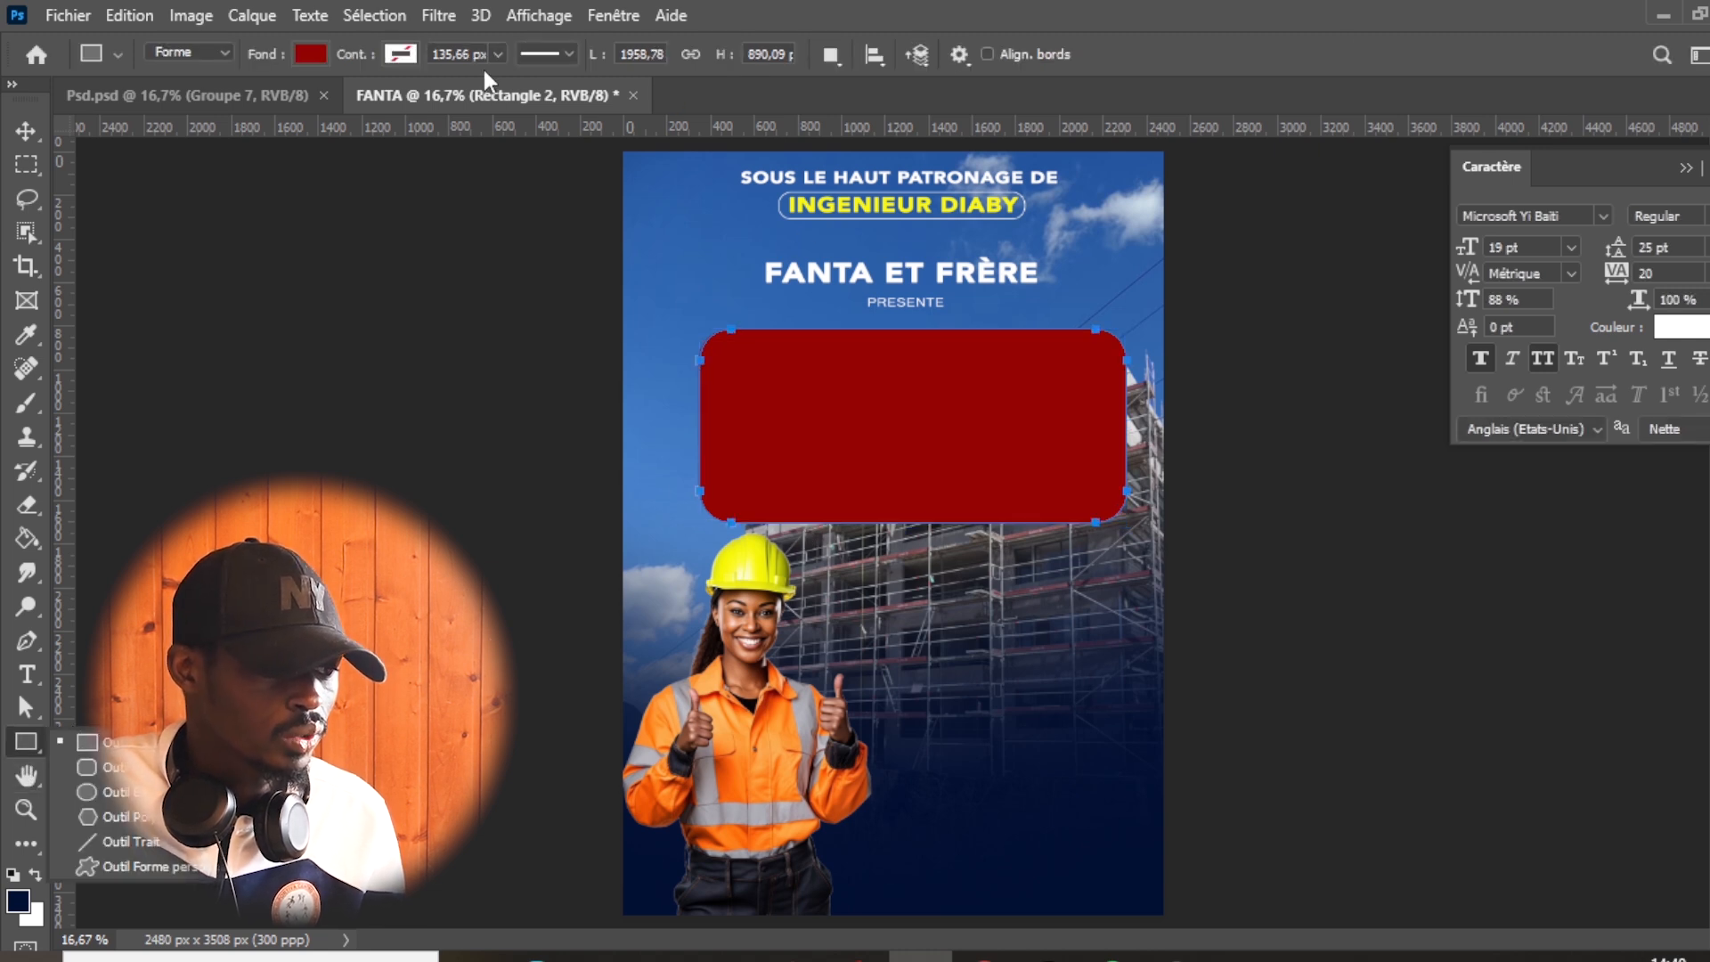
left_click(321, 54)
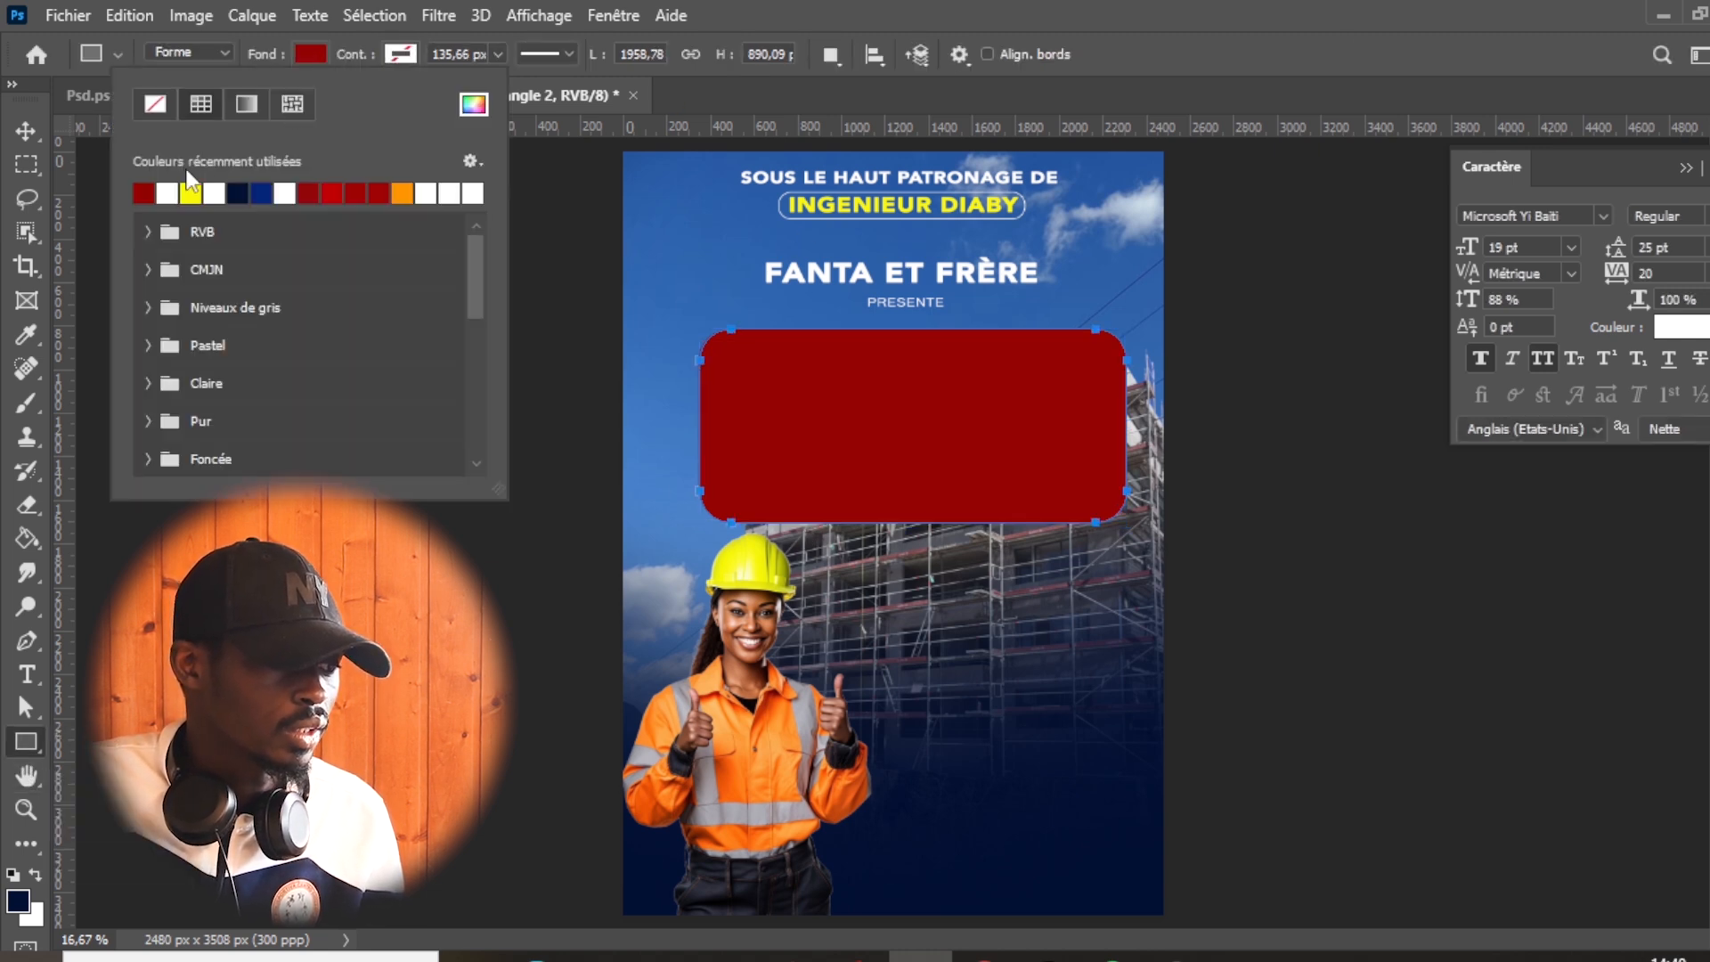
left_click(157, 105)
left_click(402, 54)
left_click(402, 54)
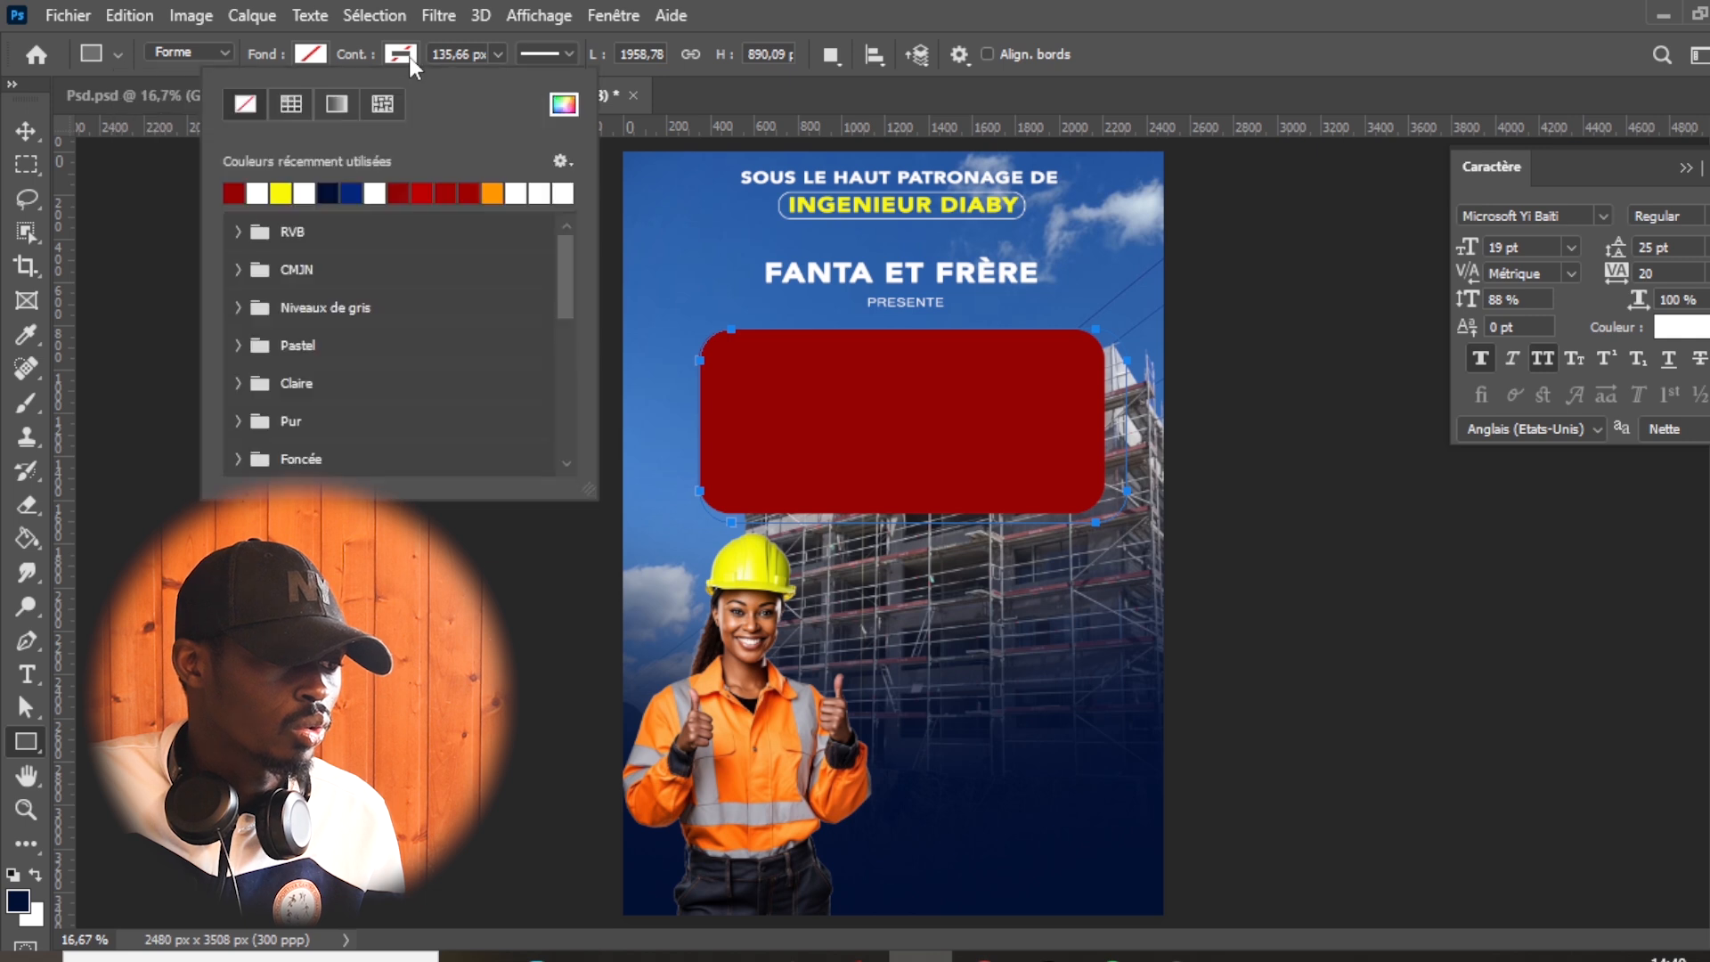
left_click(258, 193)
- Set the white outline's stroke width to 10 px
left_click(489, 52)
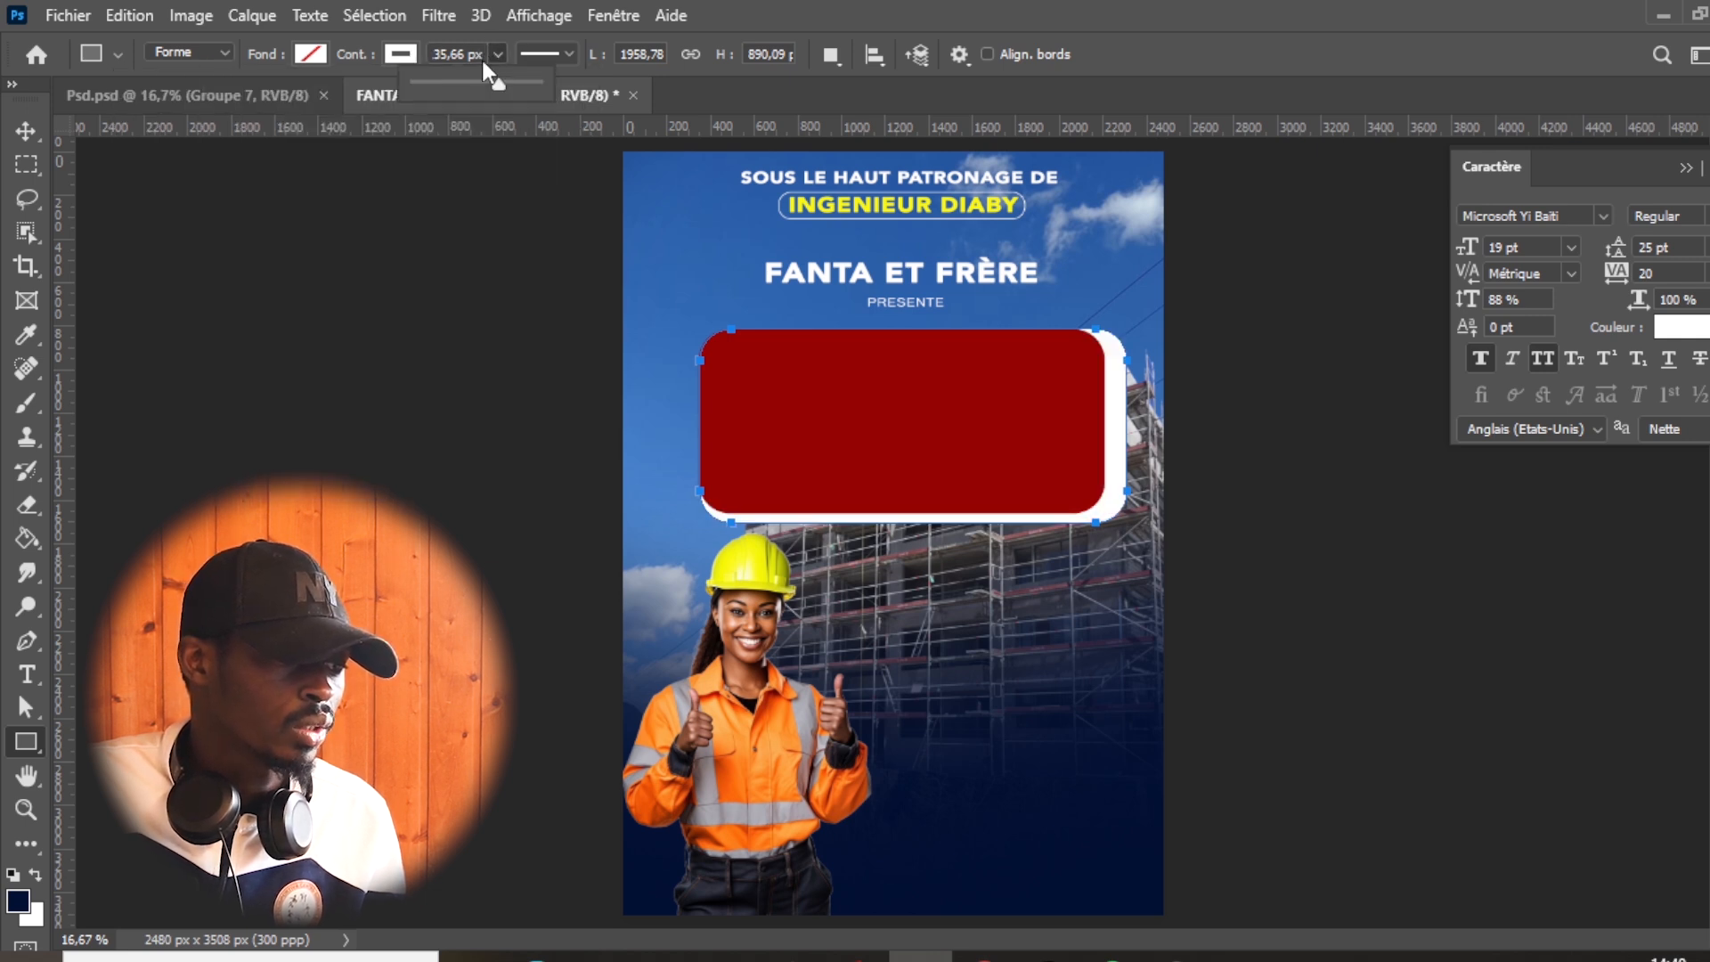
left_click_drag(425, 80, 439, 82)
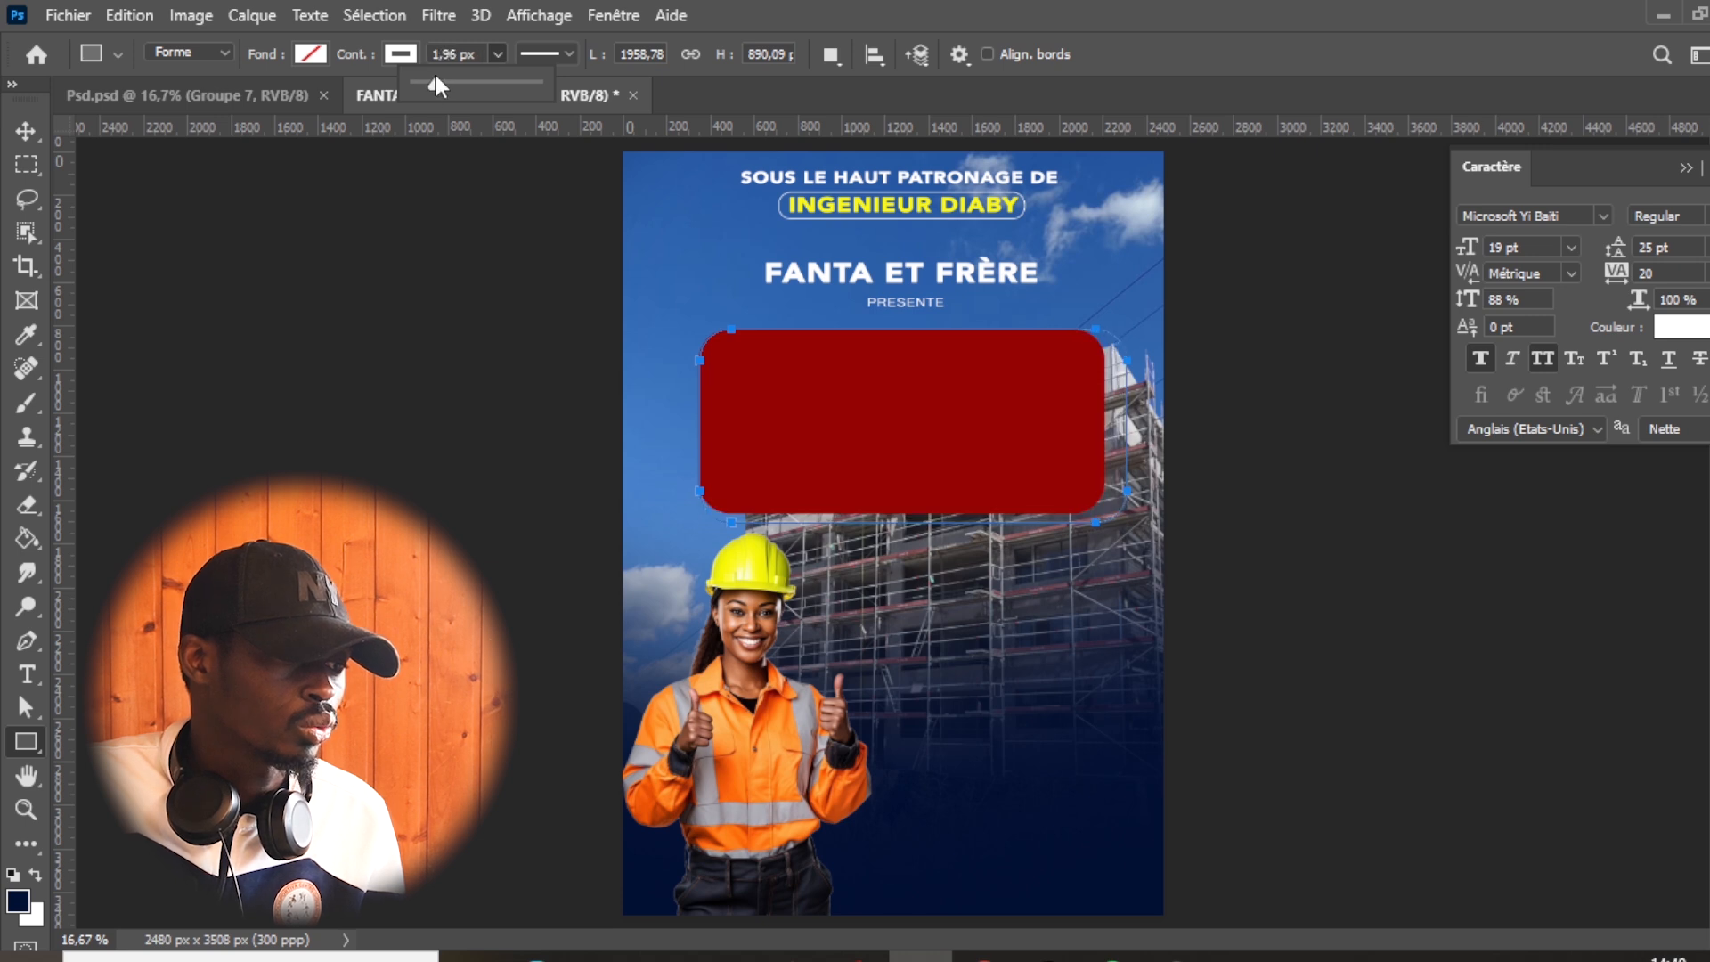
left_click_drag(436, 80, 439, 79)
left_click(451, 56)
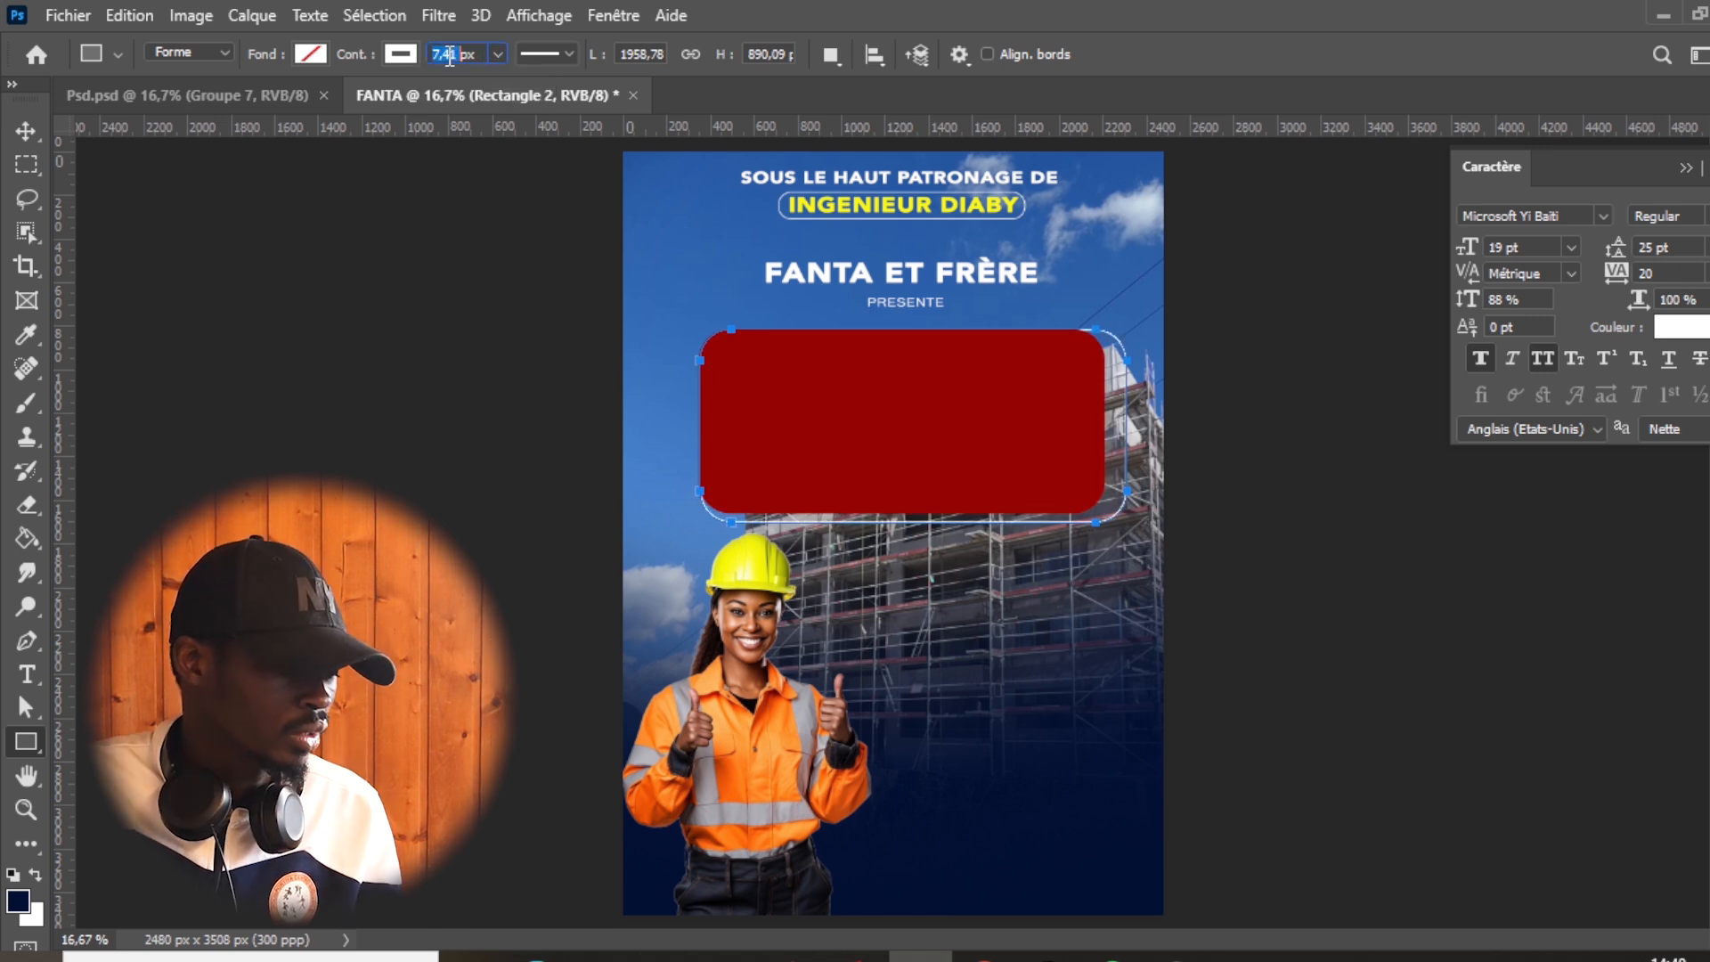
type("10")
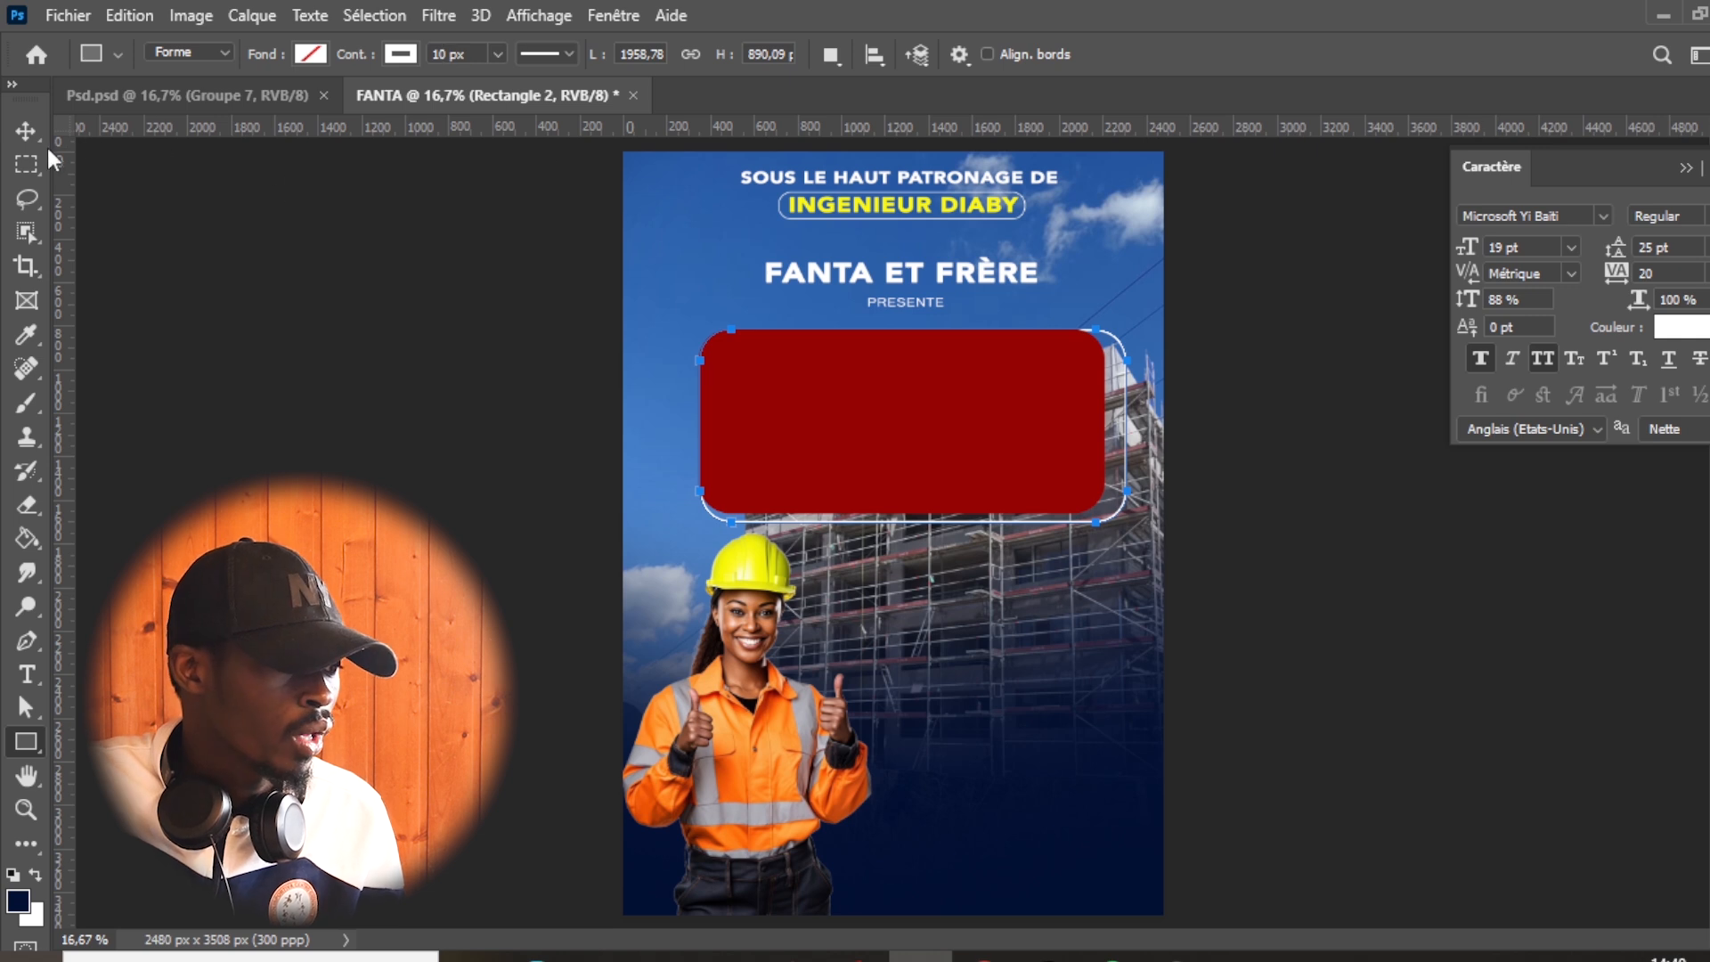
- Move the white outline so it surrounds the red rectangle on all sides, and hide the rulers
left_click(26, 131)
left_click_drag(1123, 488, 1113, 488)
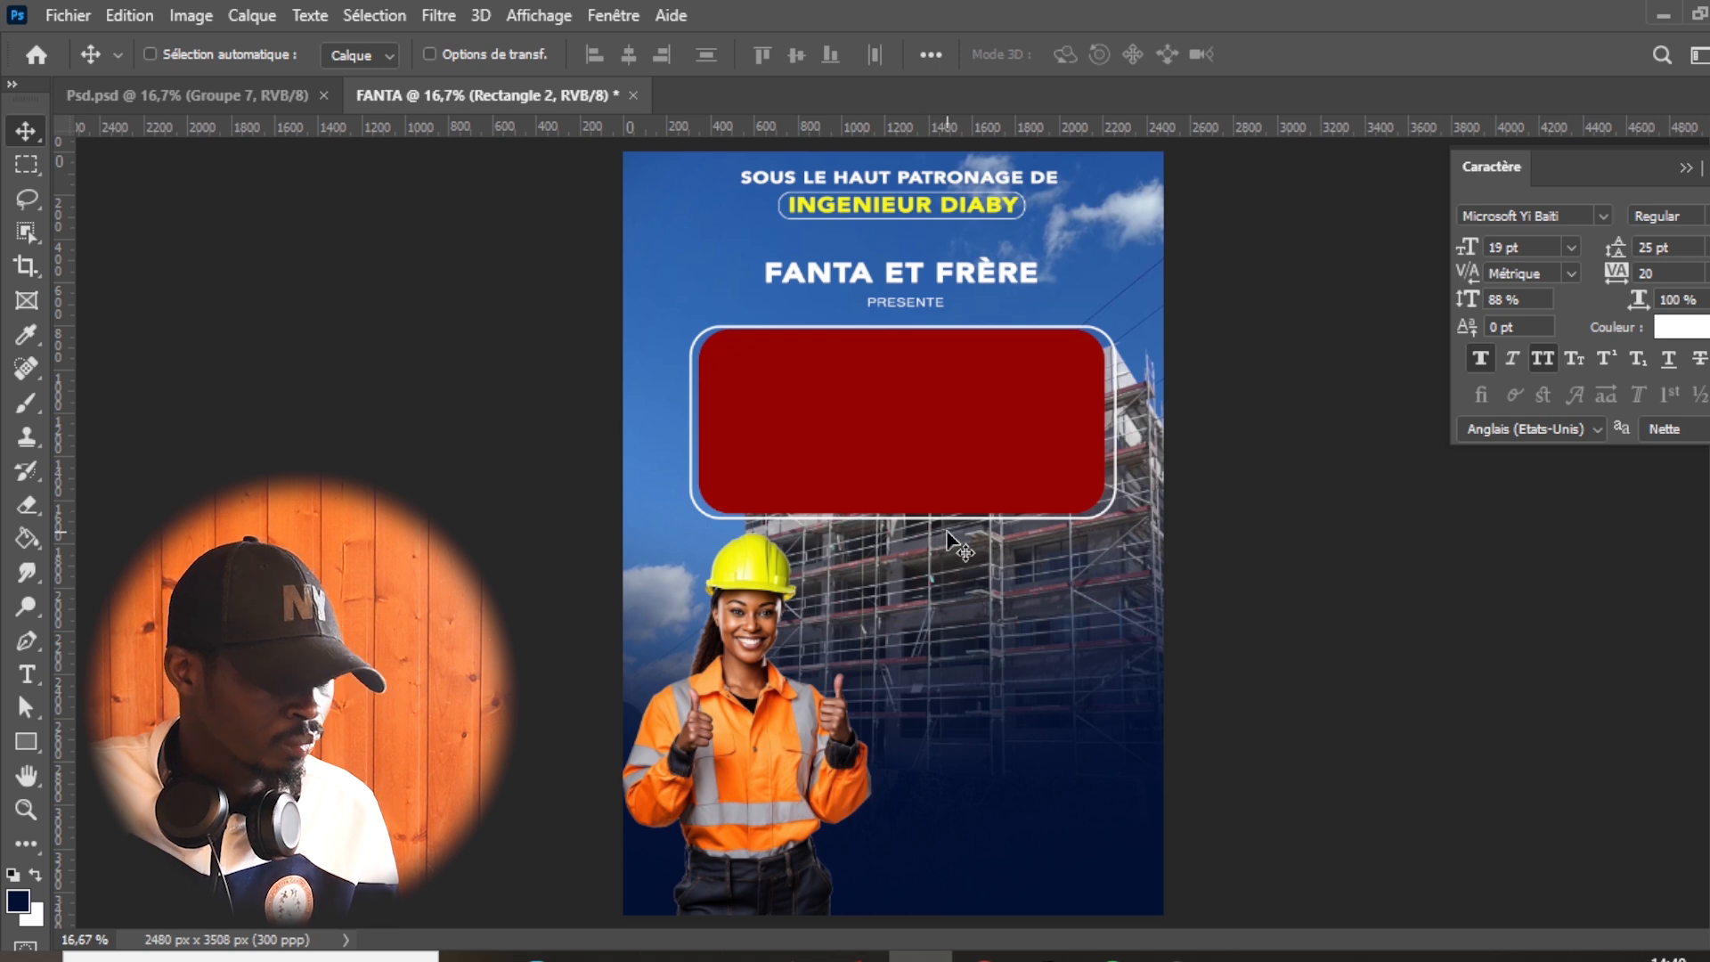
key("ctrl")
key("ctrl+r")
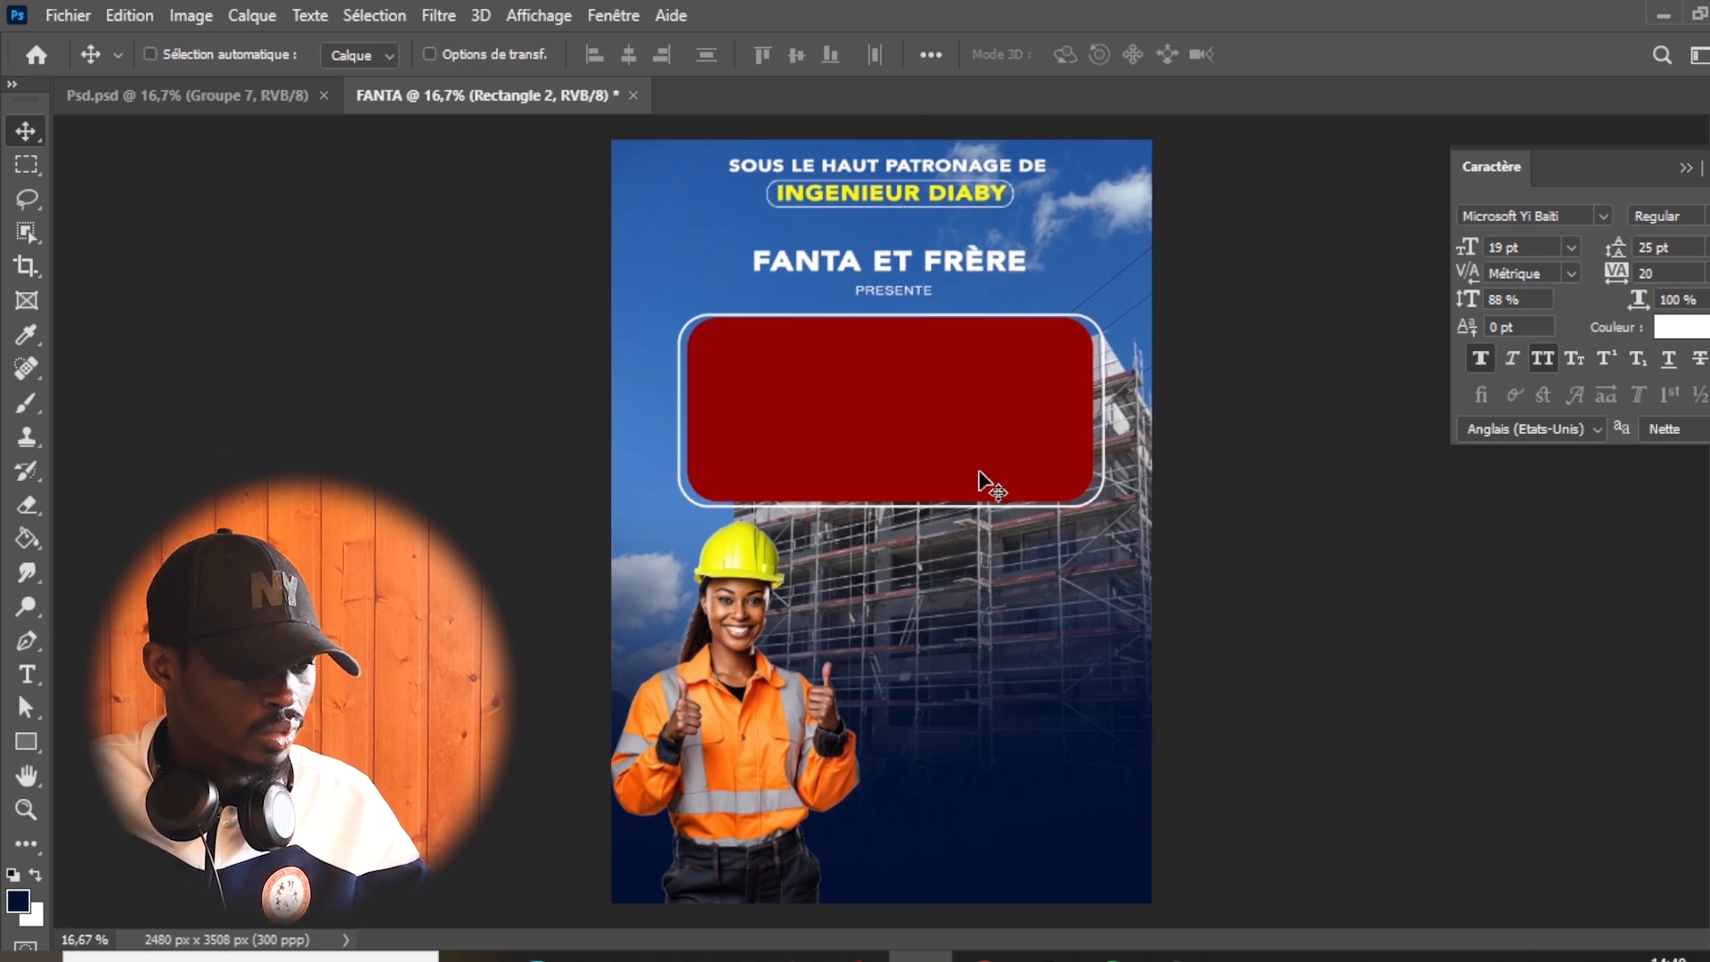
- Stretch the white outline's height to about 104.7% and nudge it up to centre it vertically around the red rectangle
key("ctrl+t")
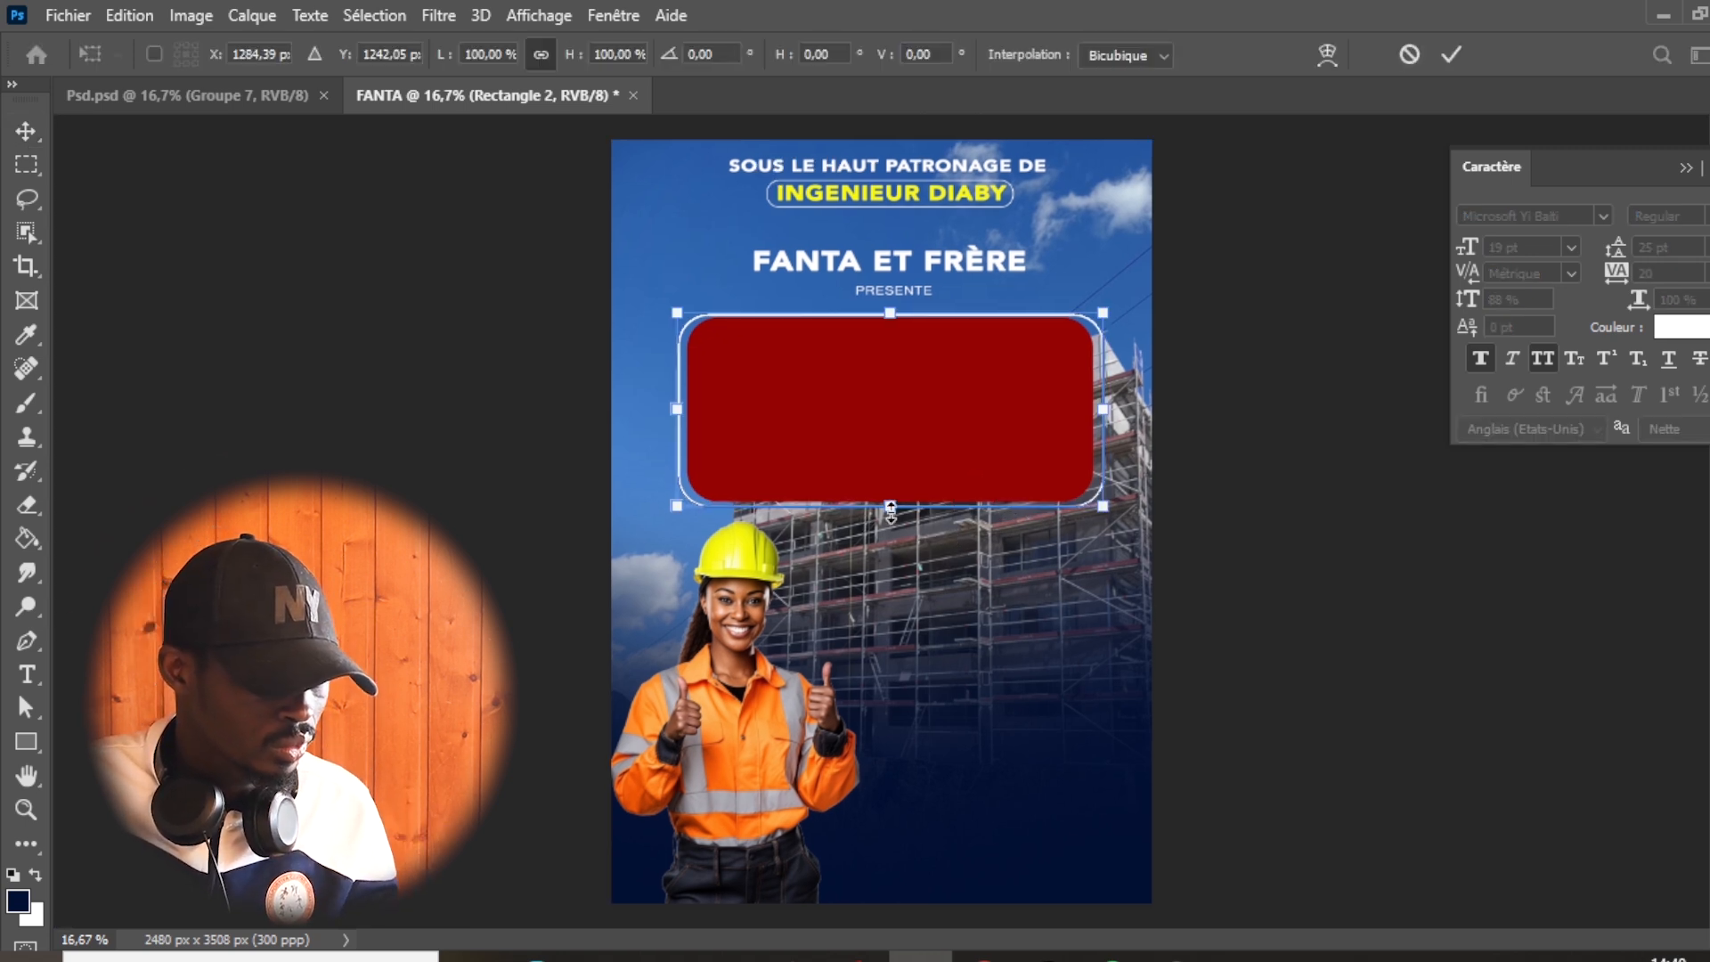
left_click_drag(889, 512, 885, 521)
key("Return")
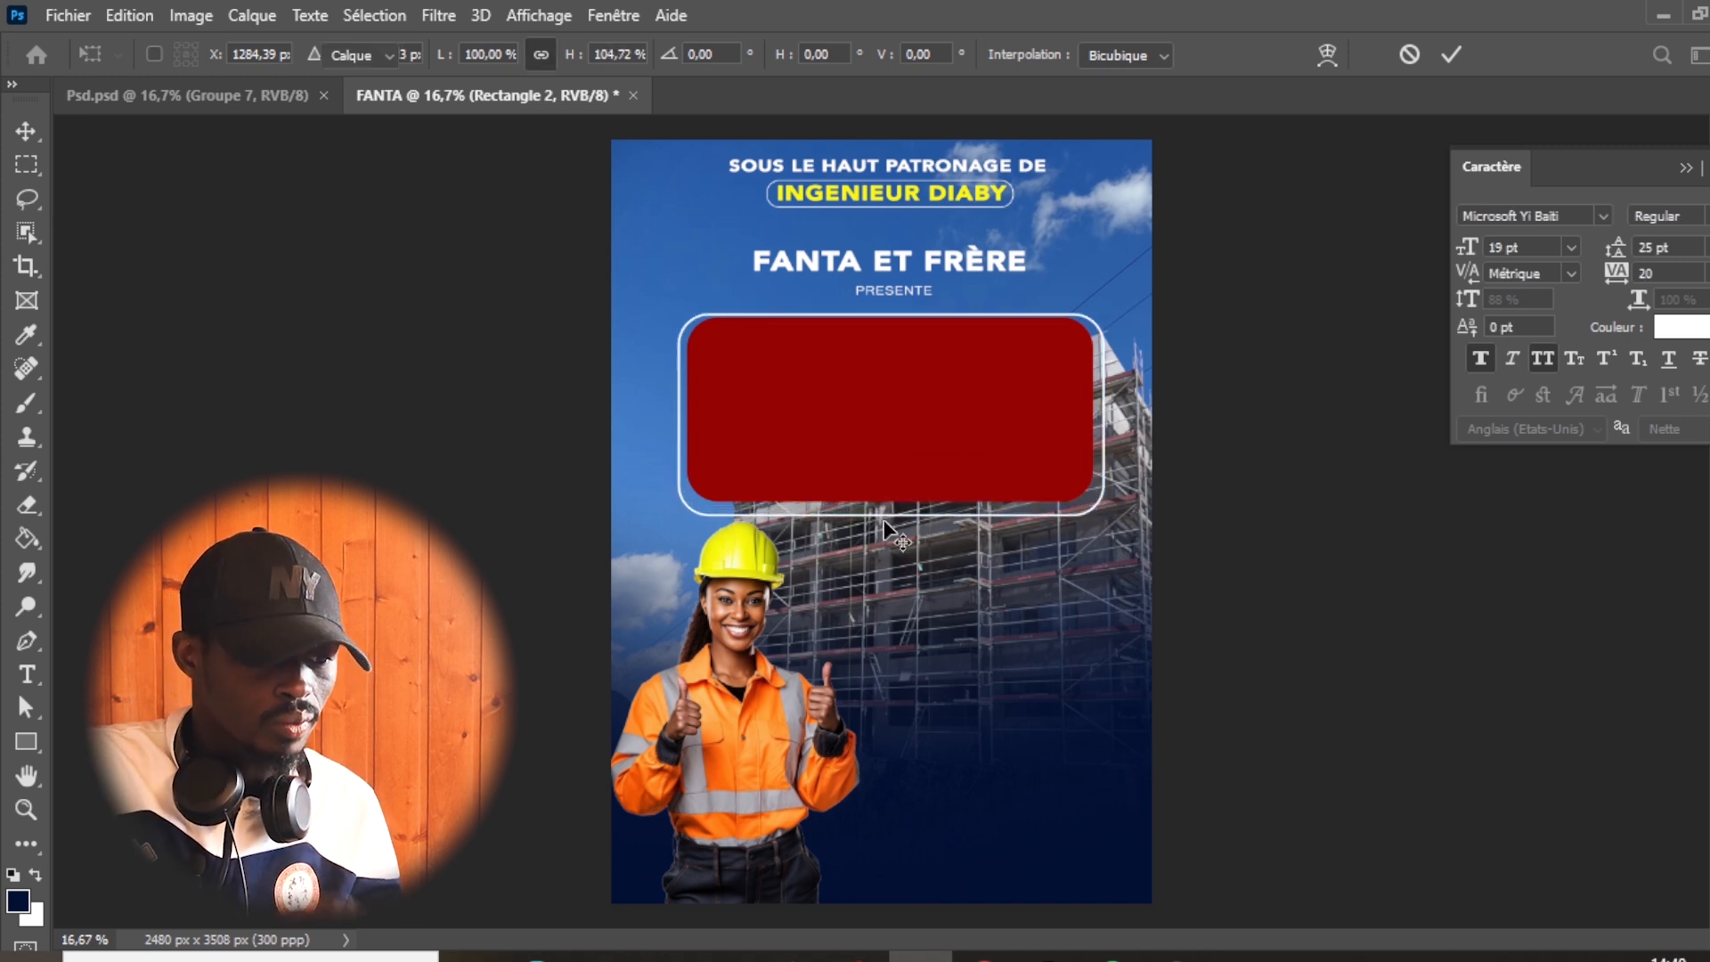
key("shift+Up")
key("shift+Up")
key("shift+Up")
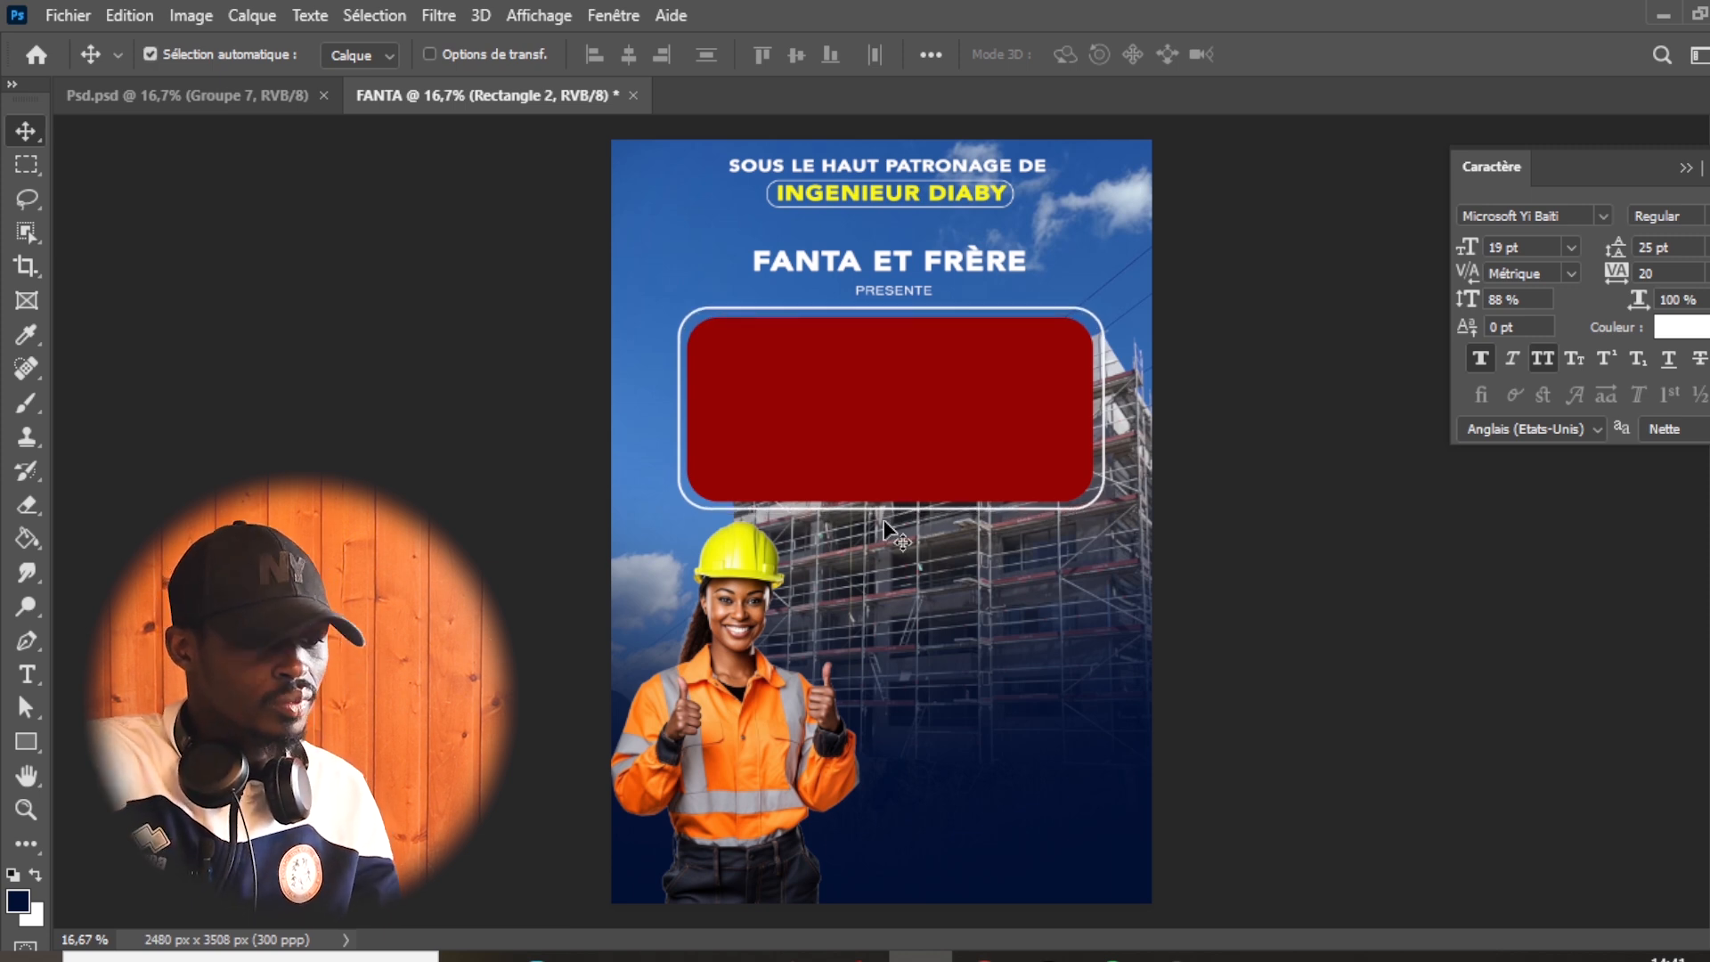
- Narrow the white outline slightly so that it fits closer around the red rectangle
key("ctrl+t")
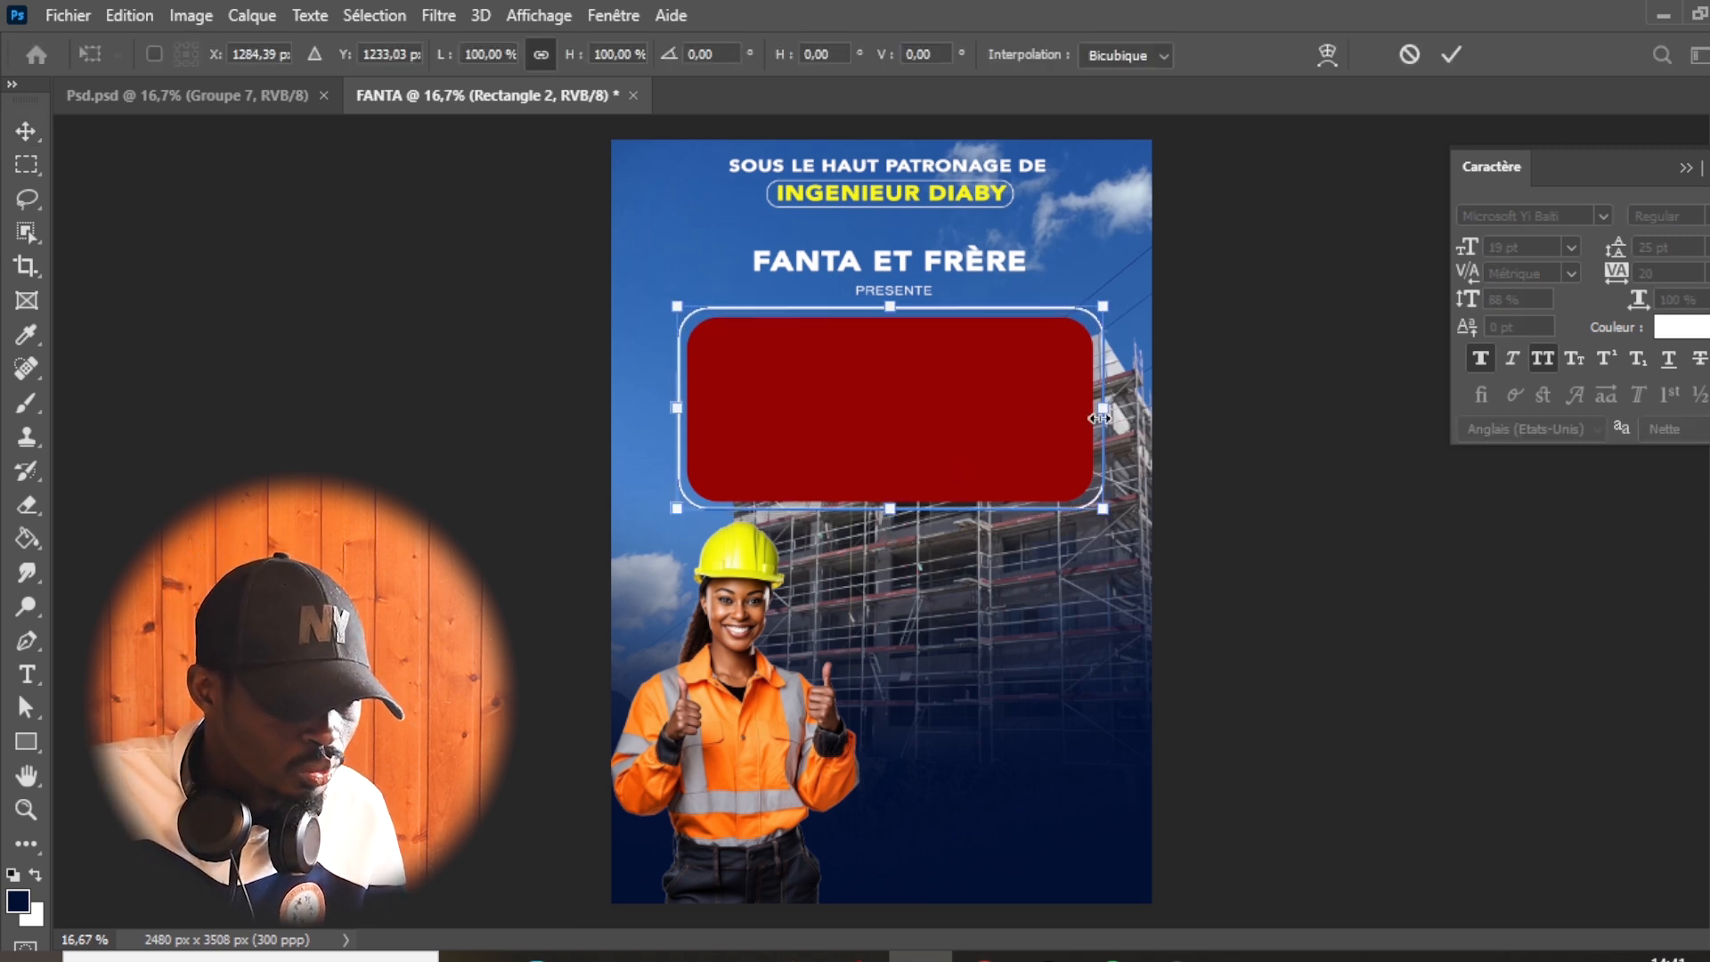
left_click_drag(1101, 417, 1097, 417)
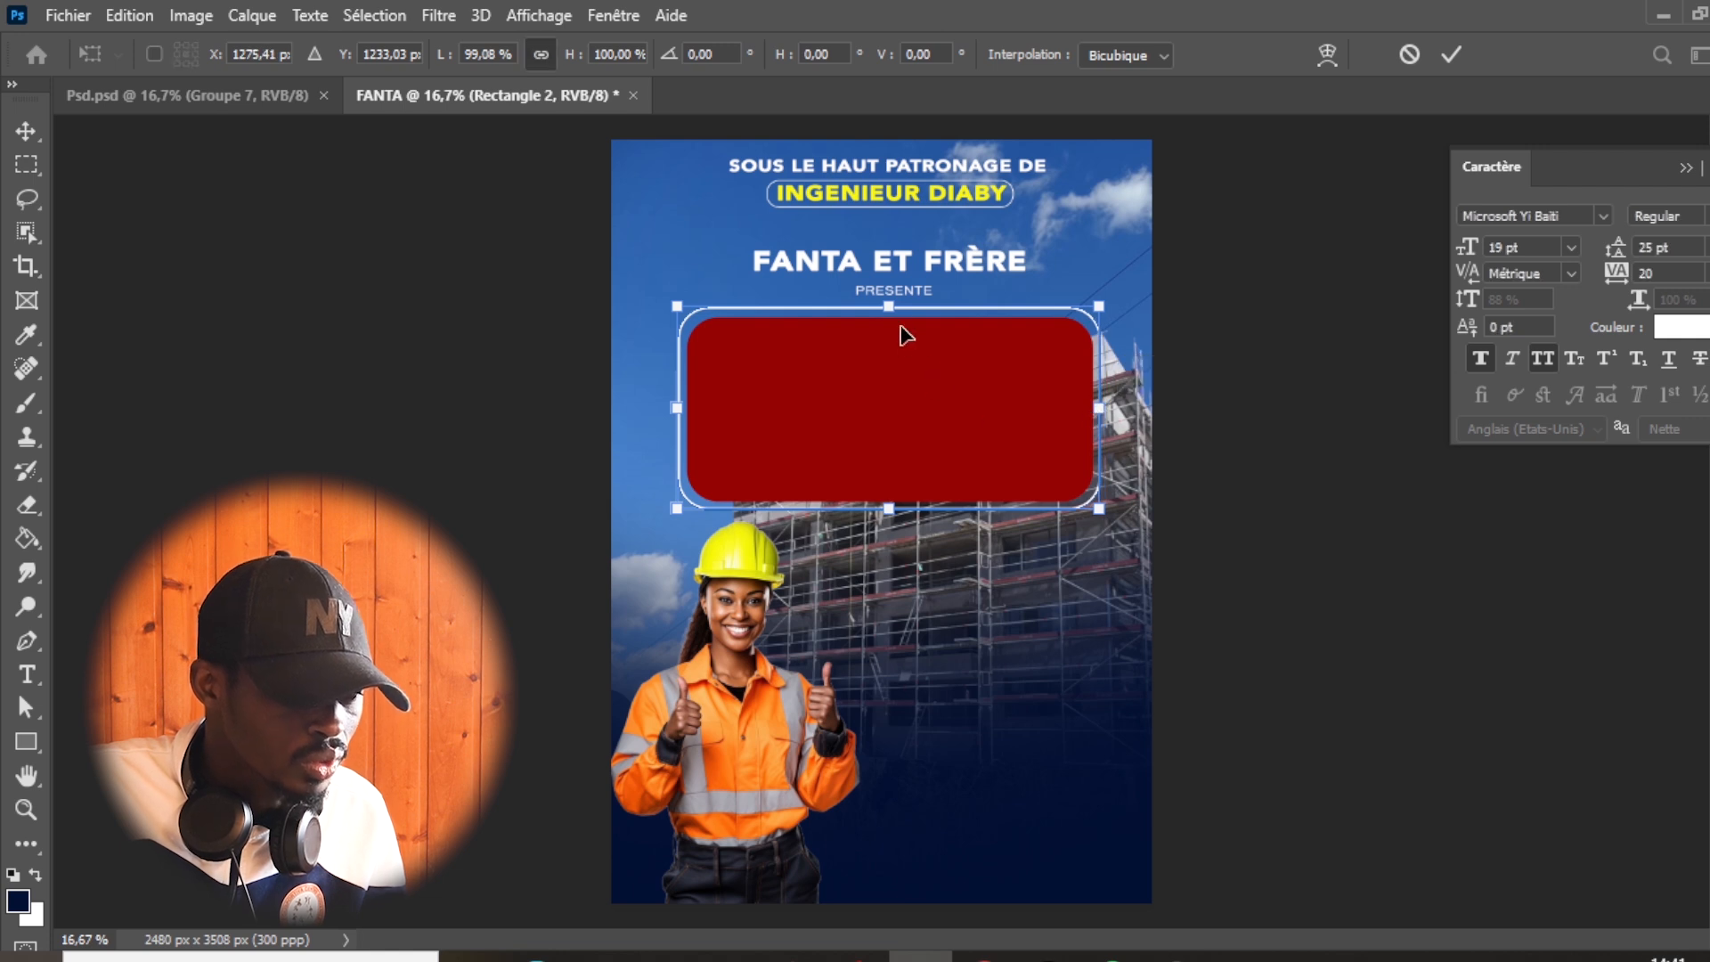
key("Return")
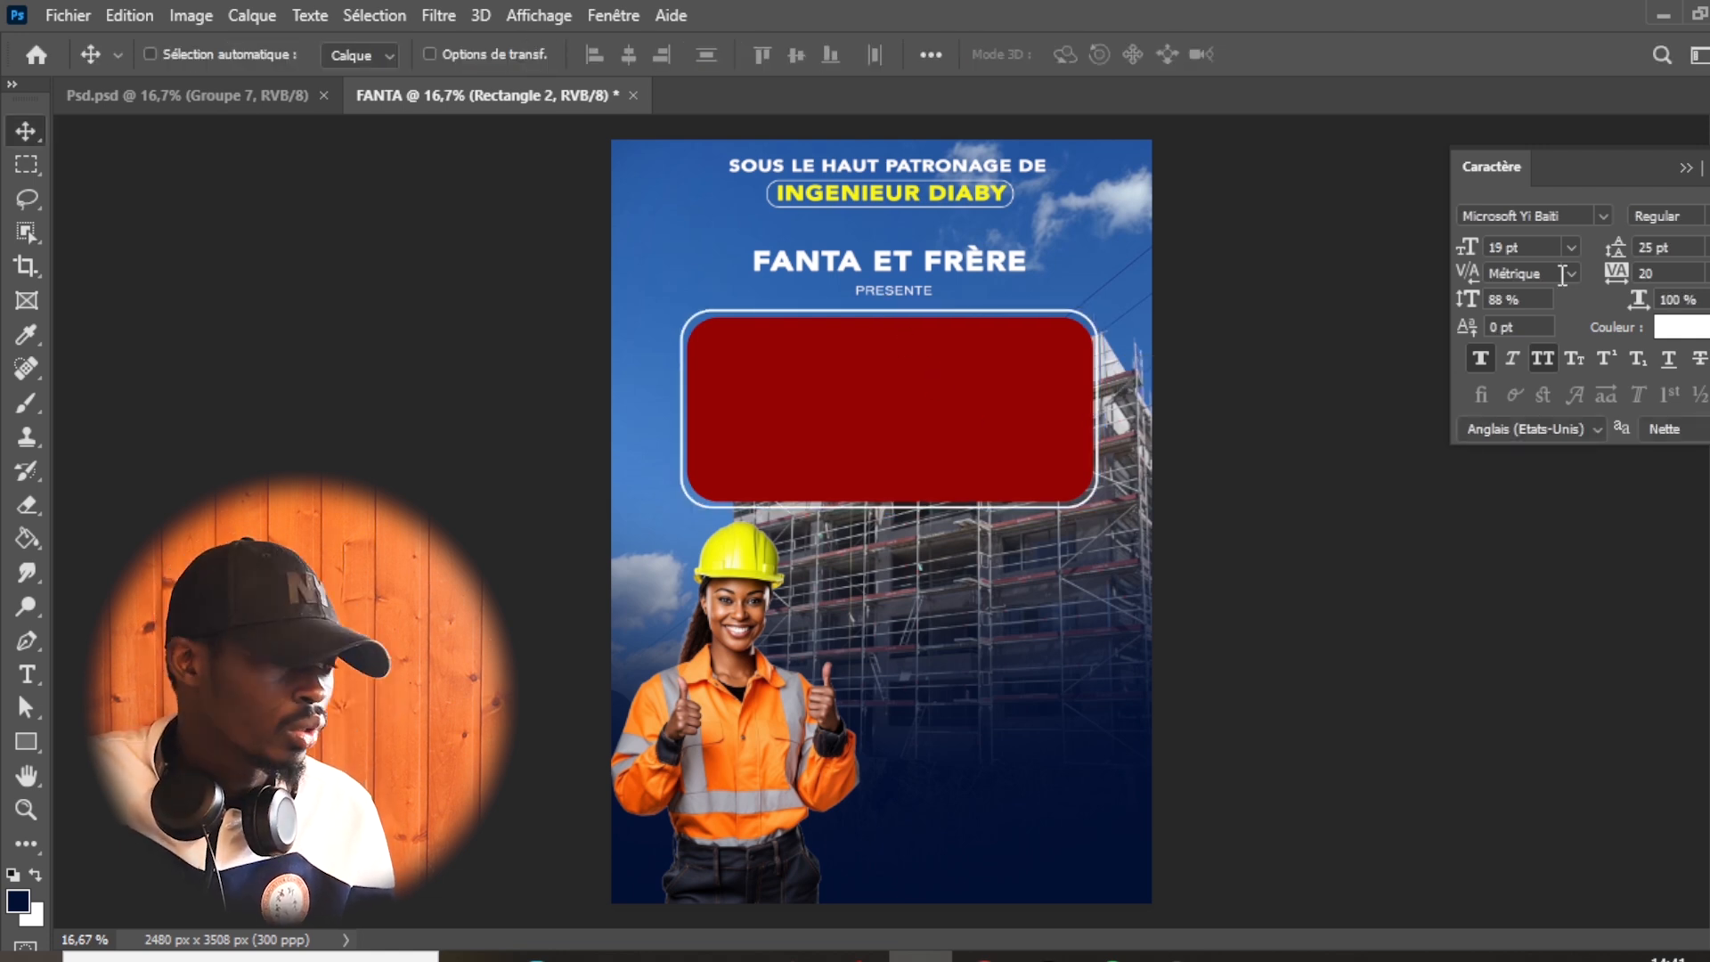
- Check the badge on the reference poster, then scale the red rectangle and its white outline together to about 81%
left_click(164, 95)
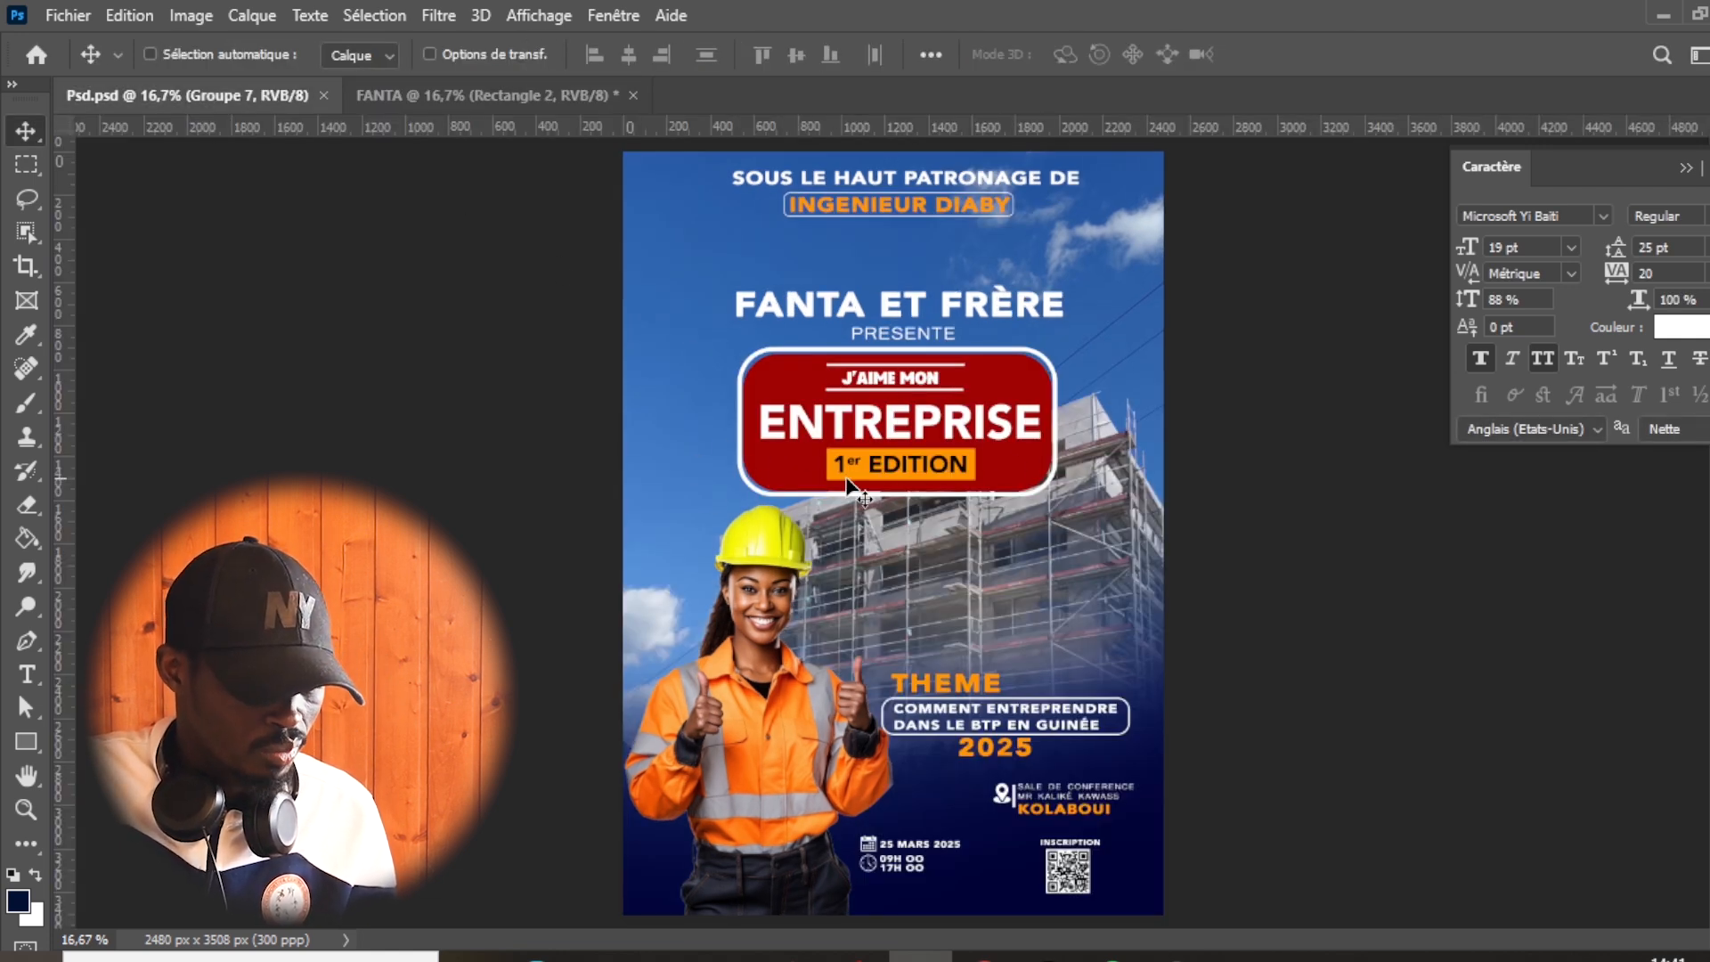
left_click(565, 93)
key("F7")
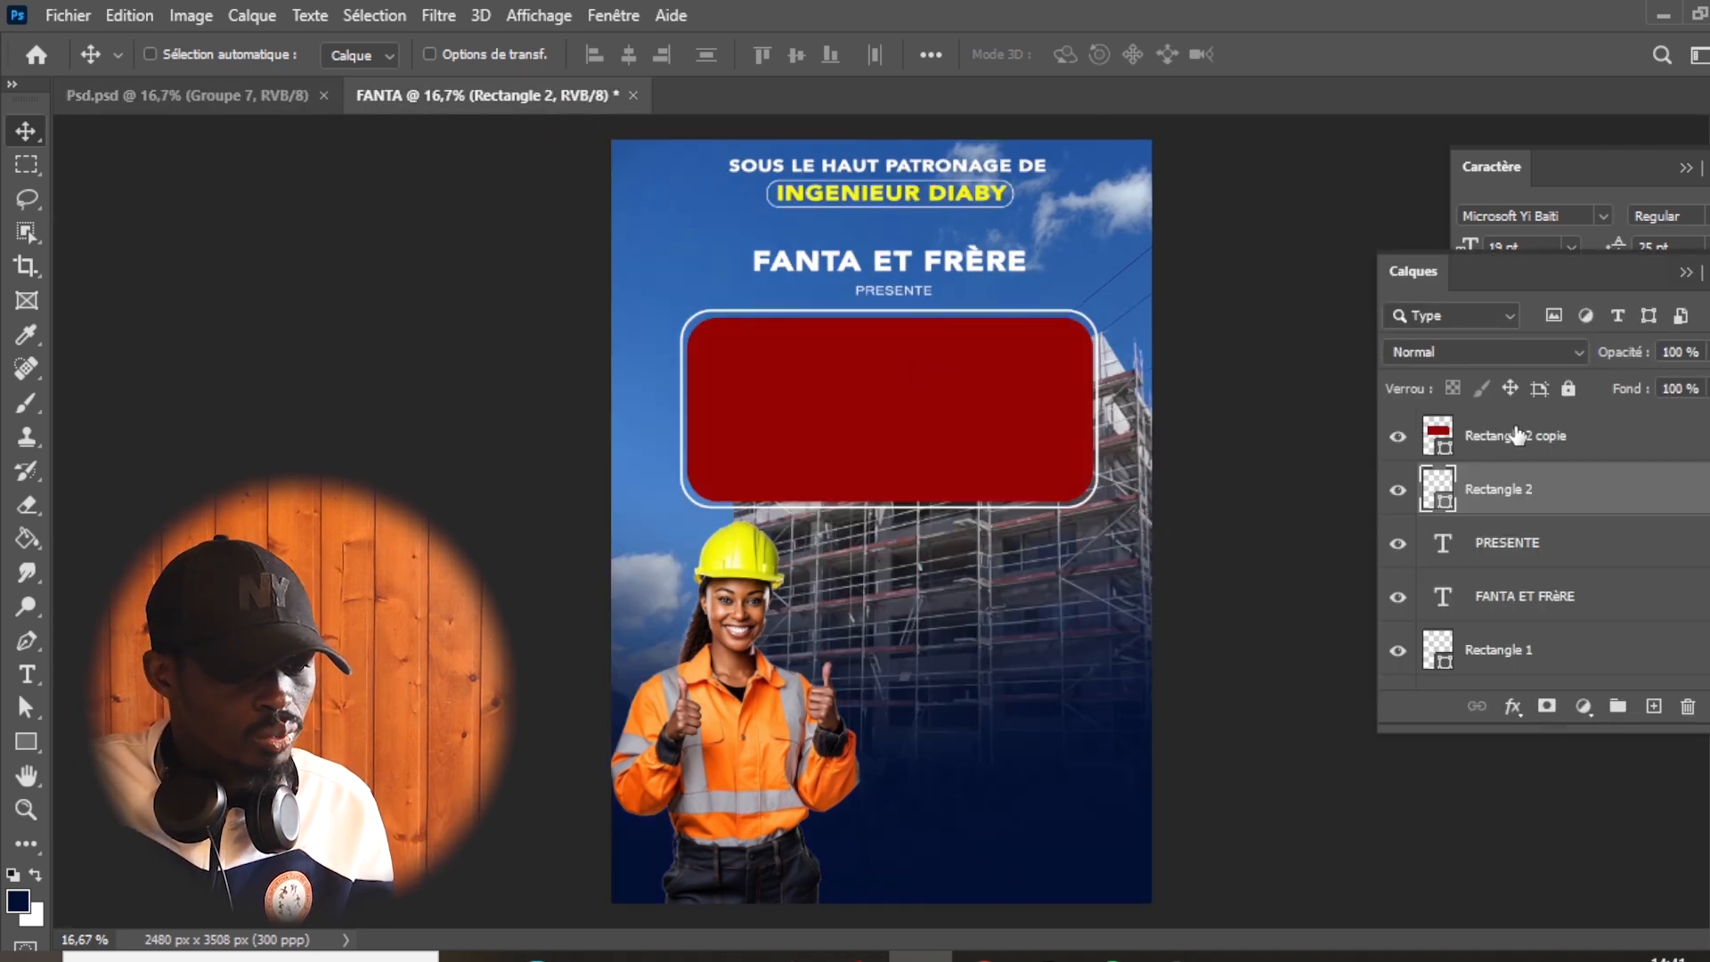
left_click(1517, 434, "shift")
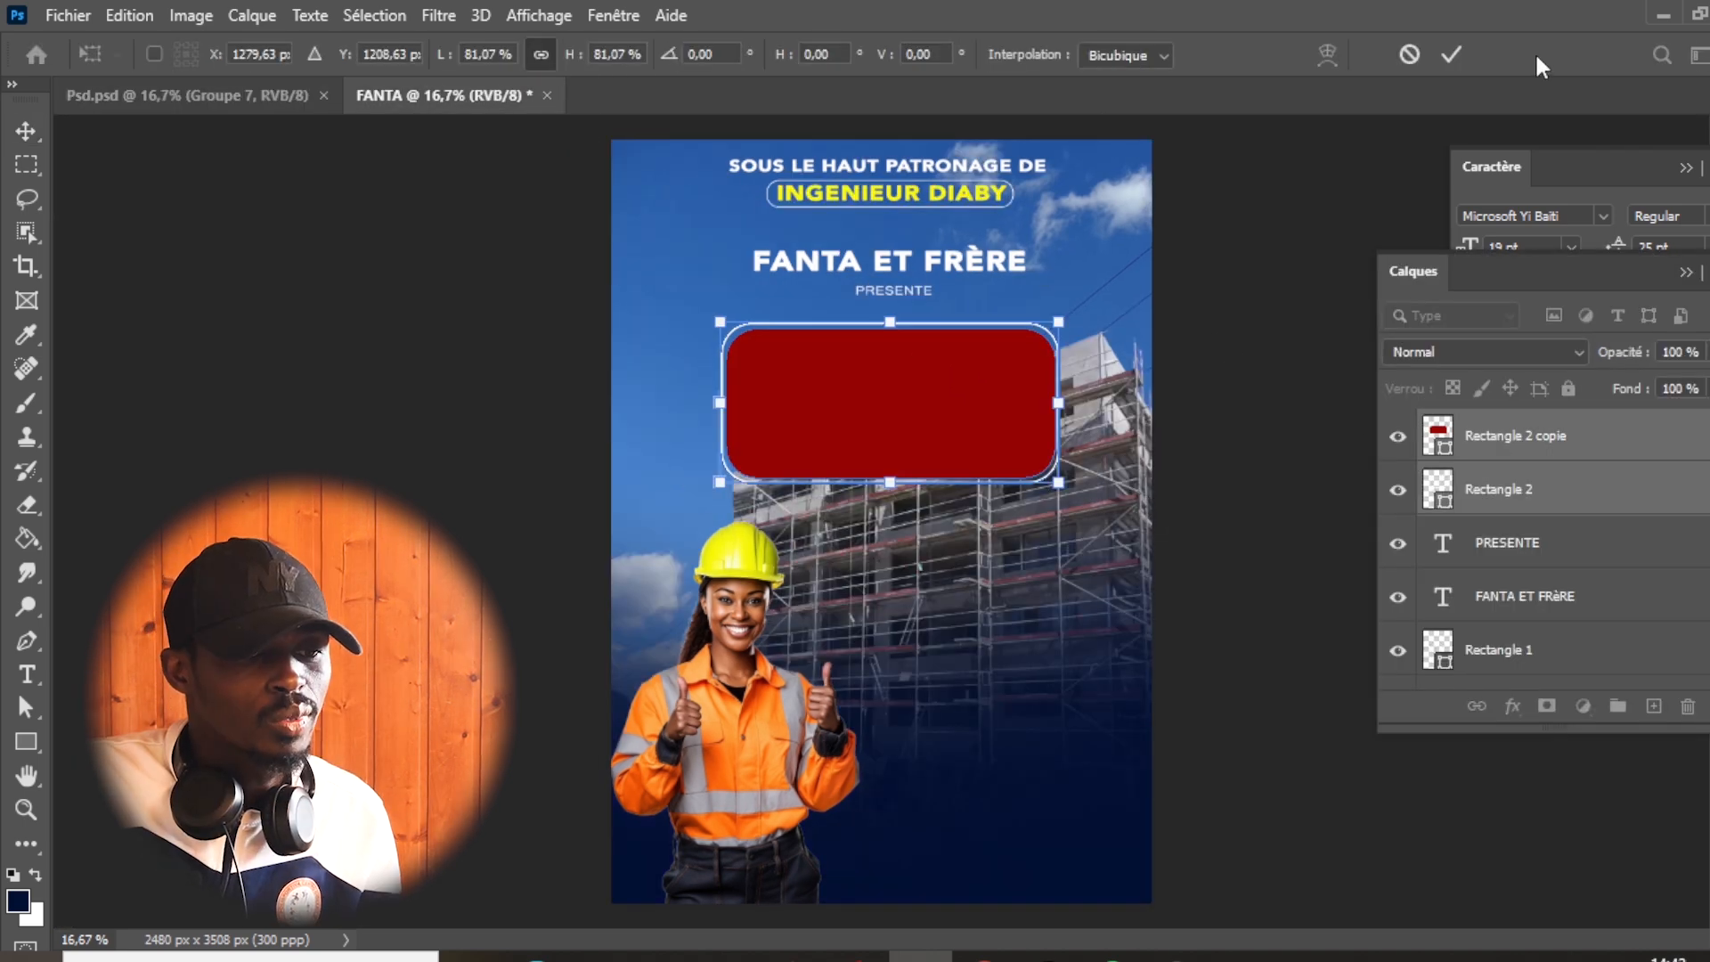
left_click(1437, 50)
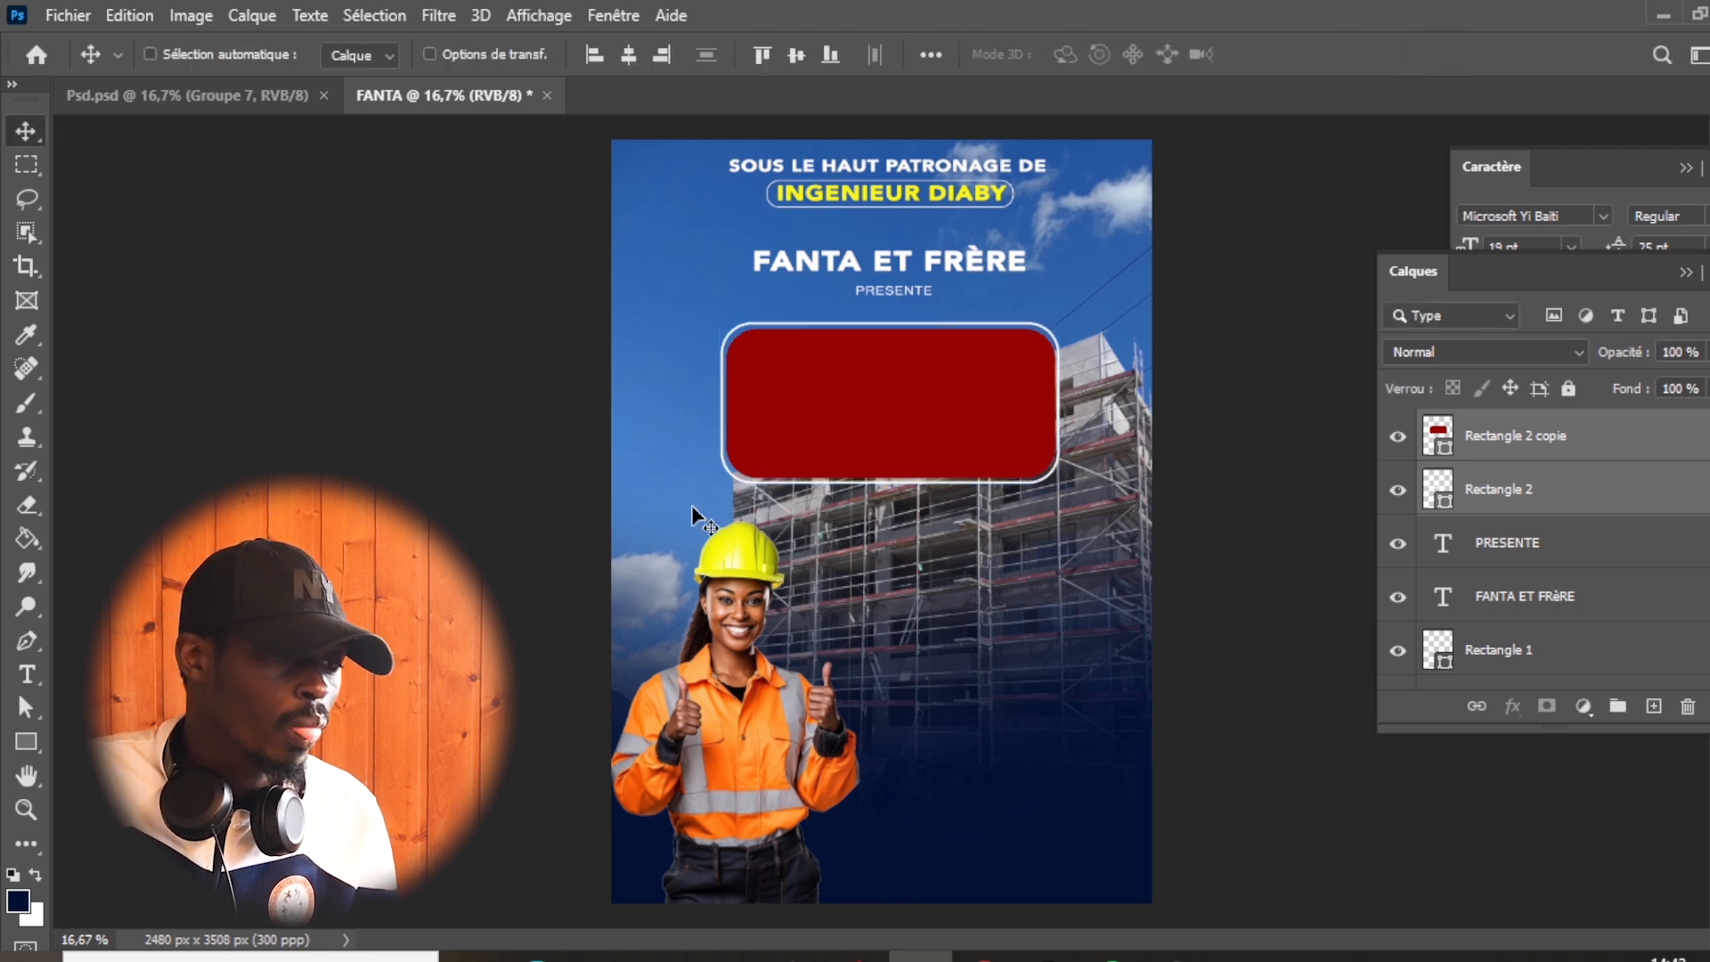
- Check the reference poster's badge, then add the text "J'AI MON" over the scaffolding in Avenir LT Std 95 Black
left_click(192, 95)
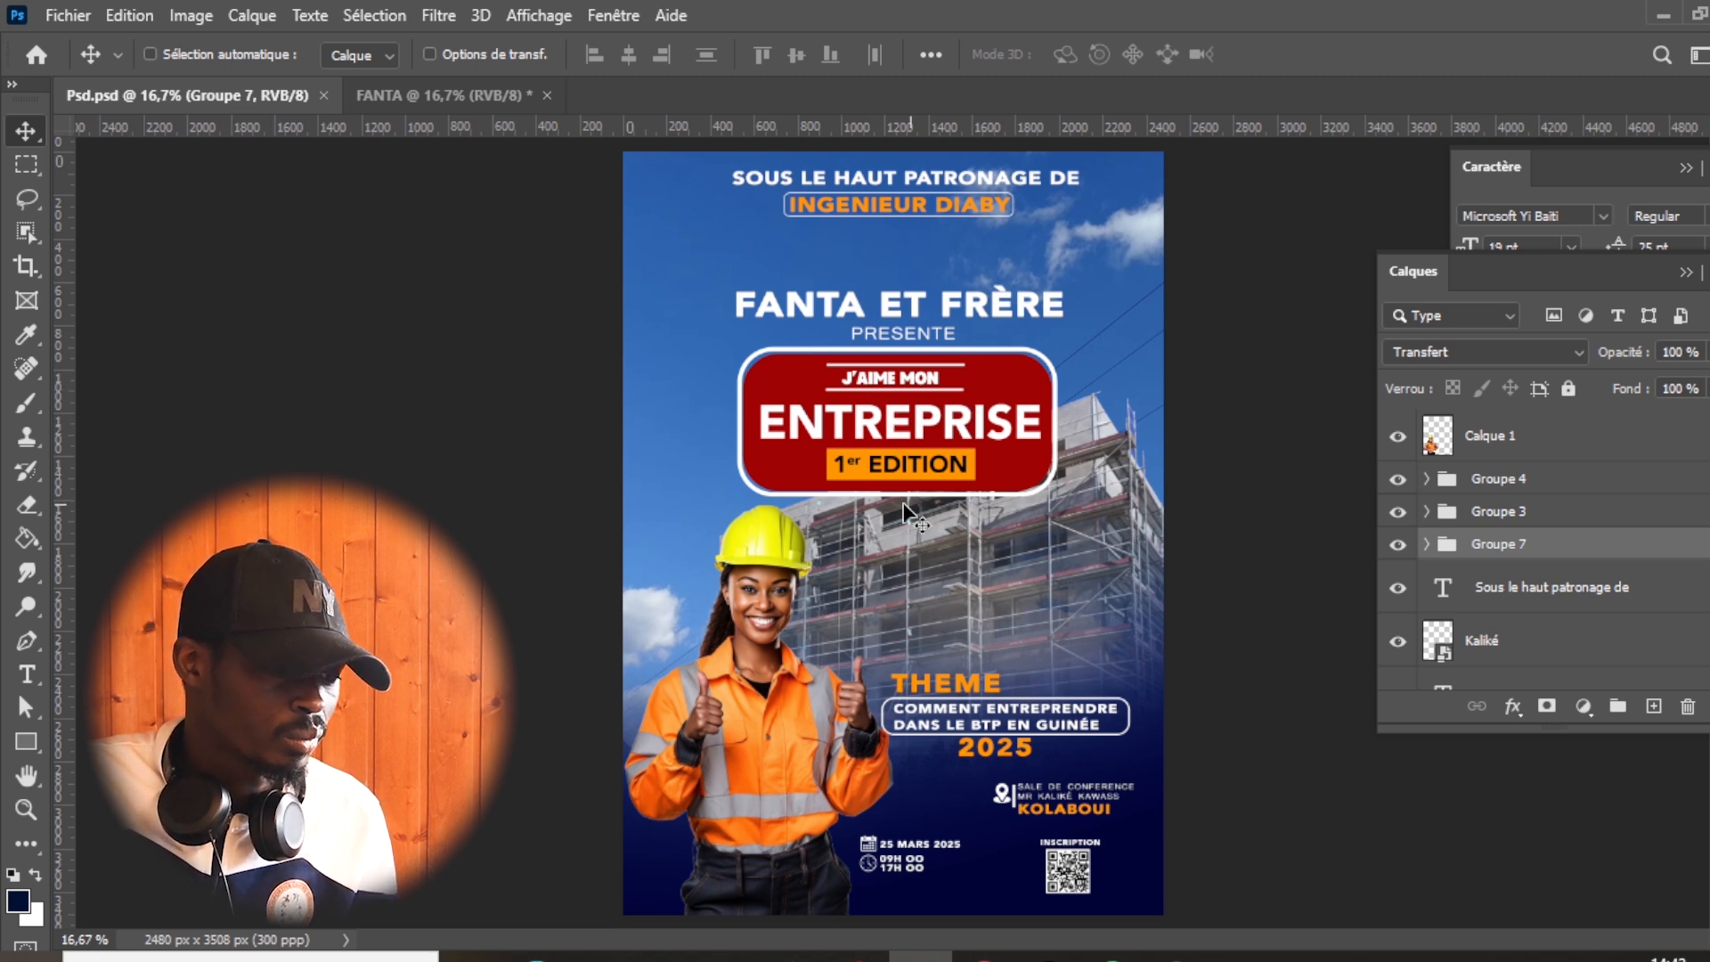
left_click(501, 96)
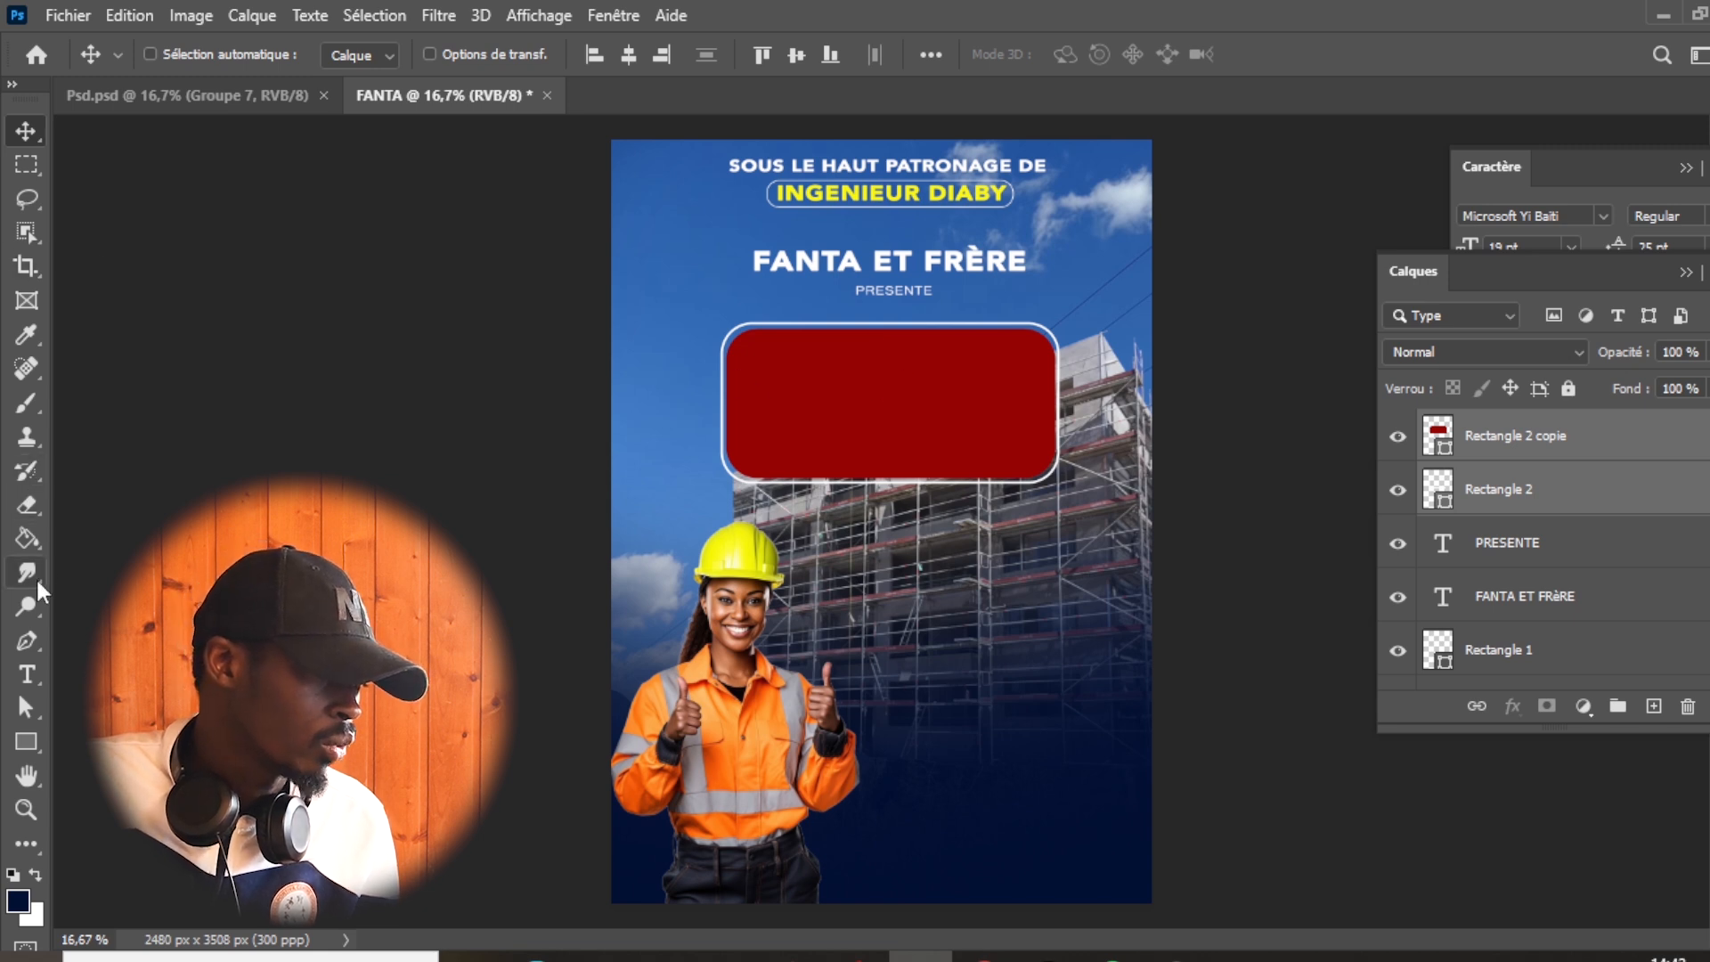
left_click(27, 675)
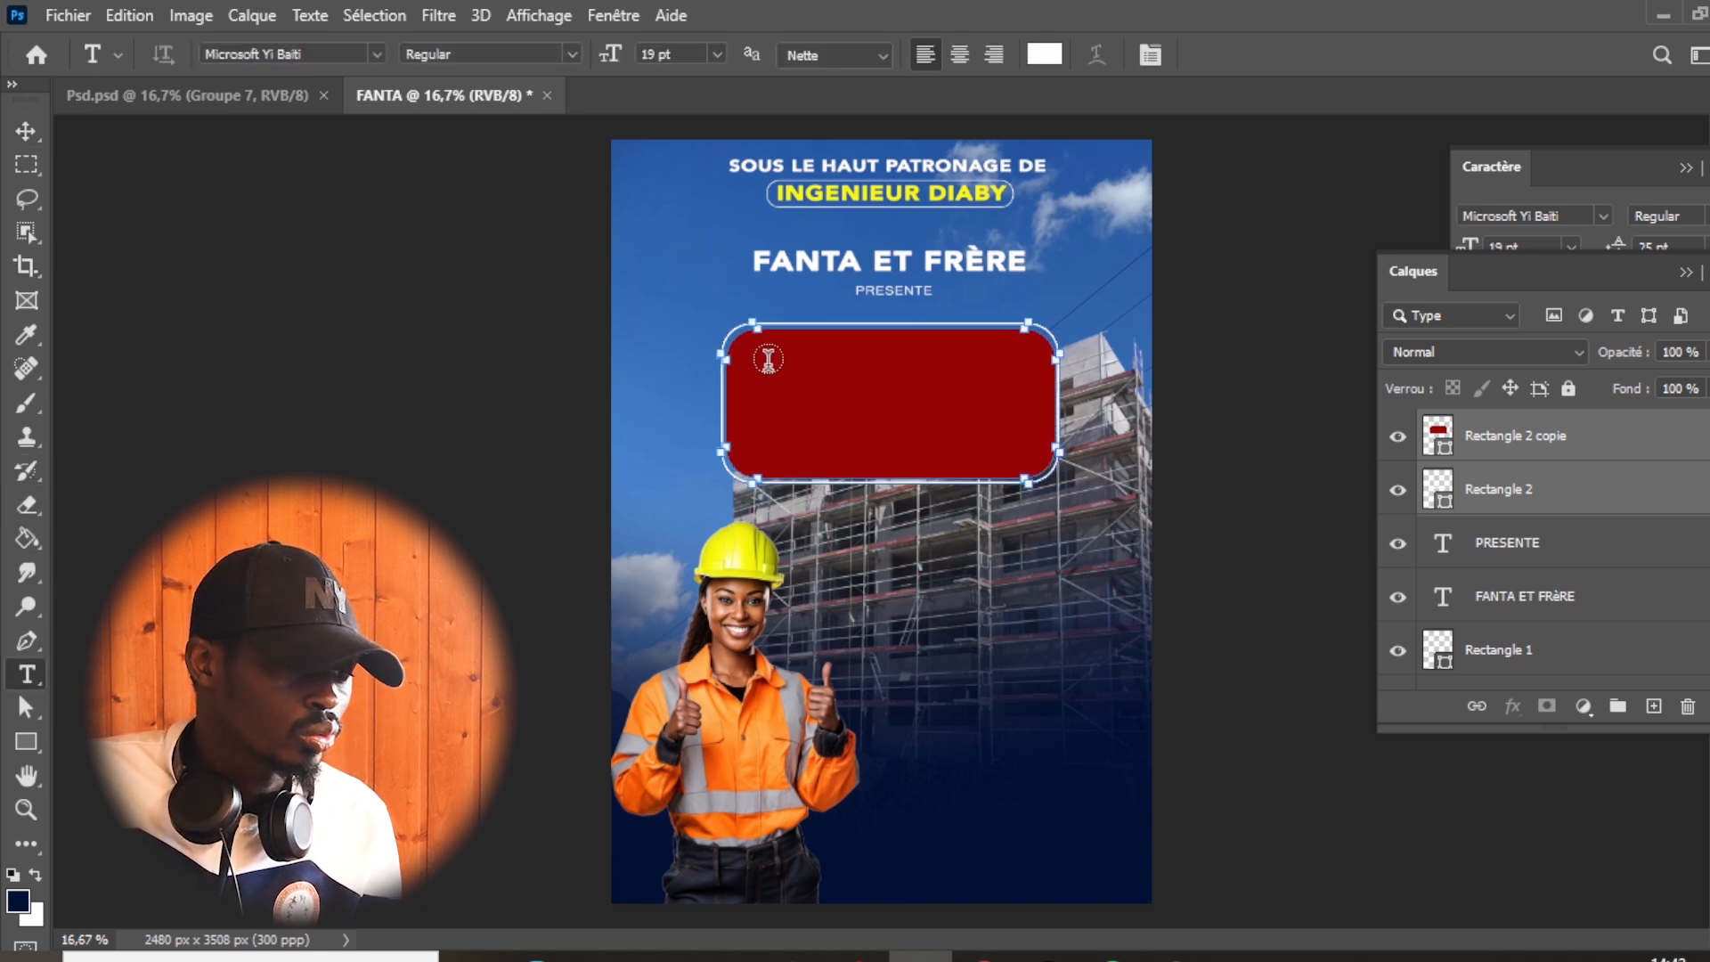
left_click(912, 618)
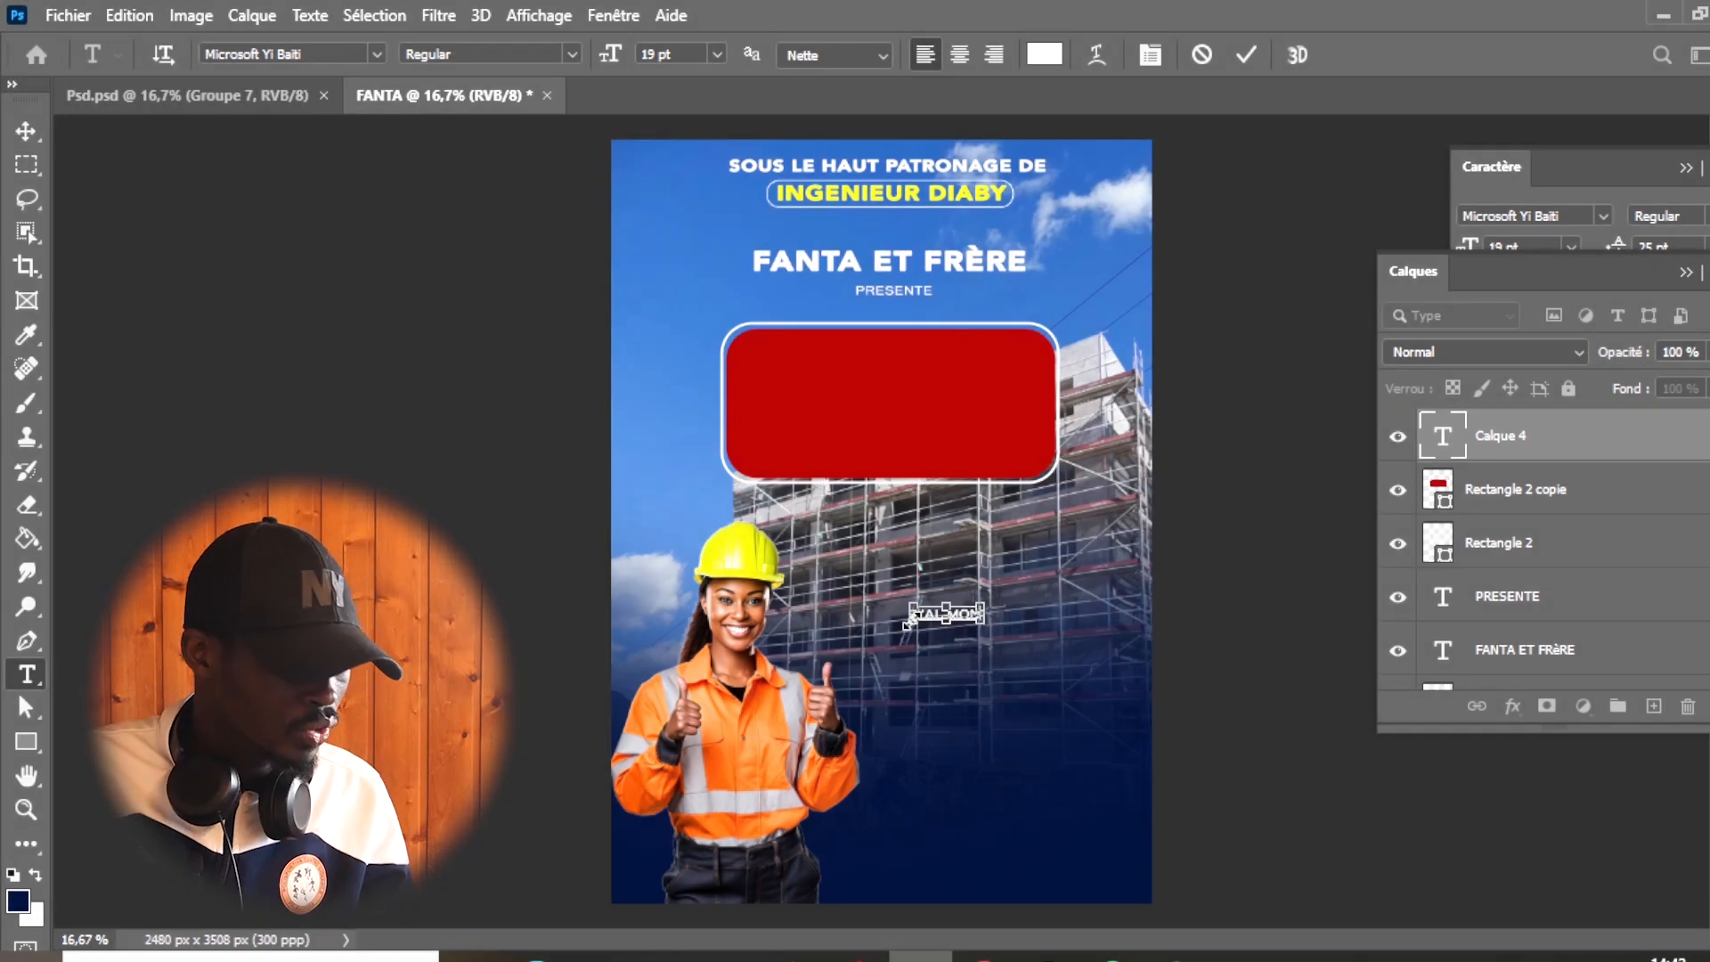
type("J'AI MON")
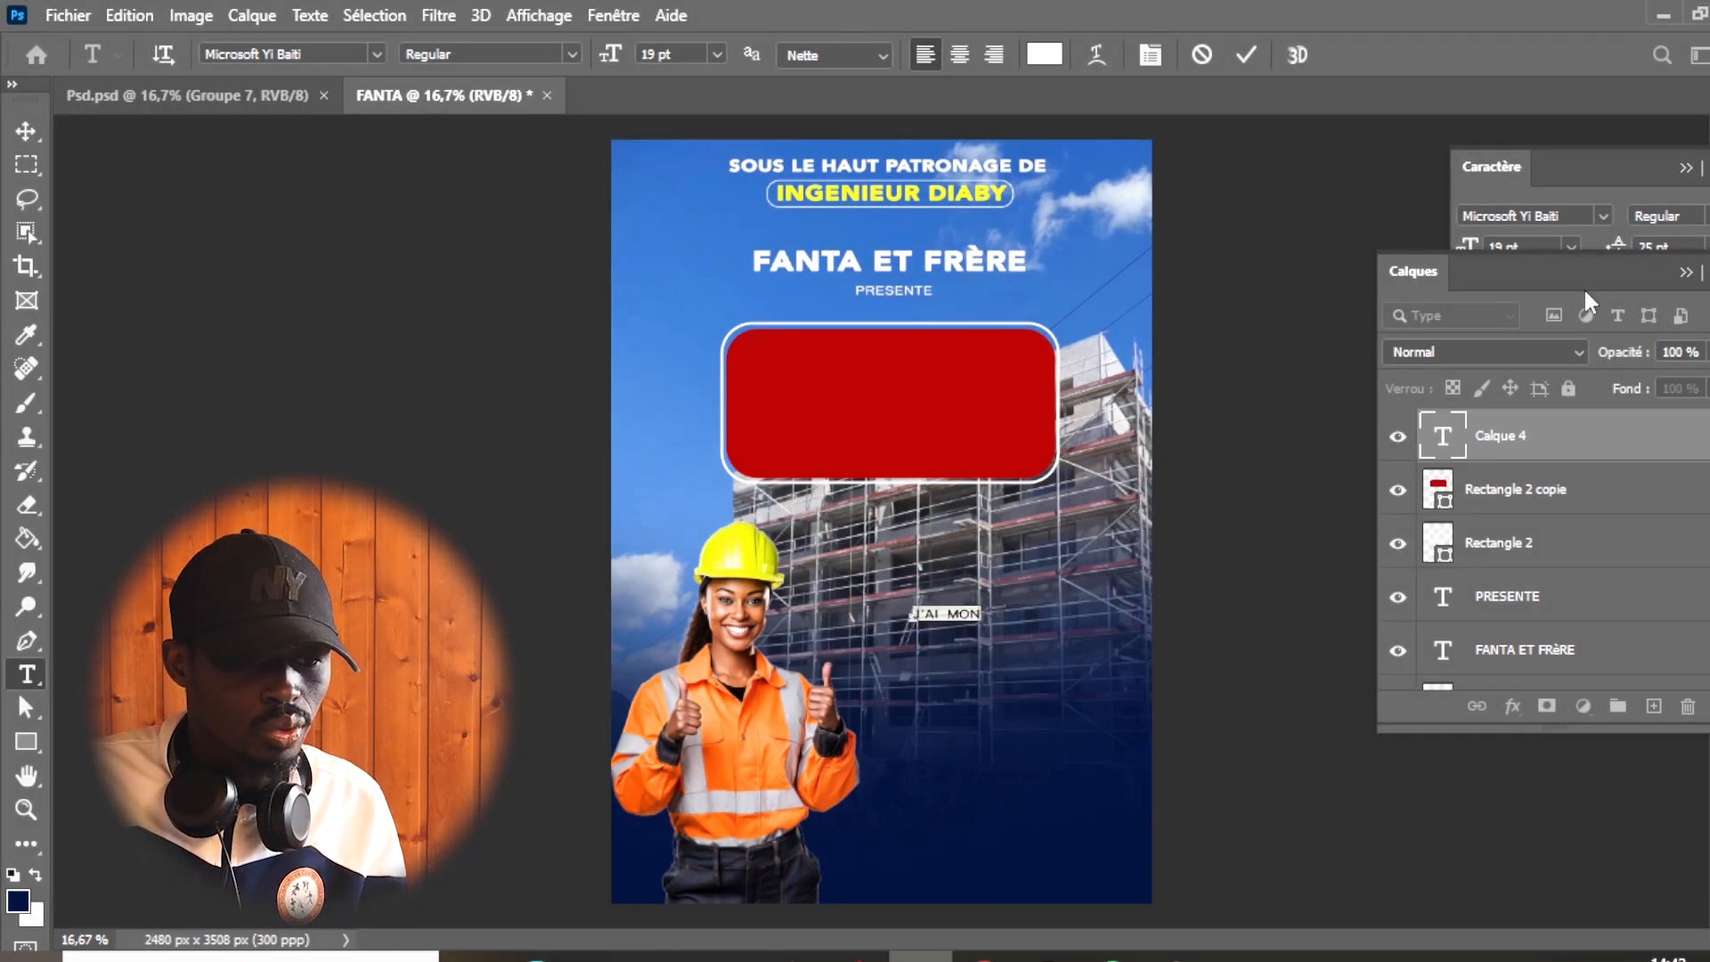
left_click(377, 54)
left_click(554, 160)
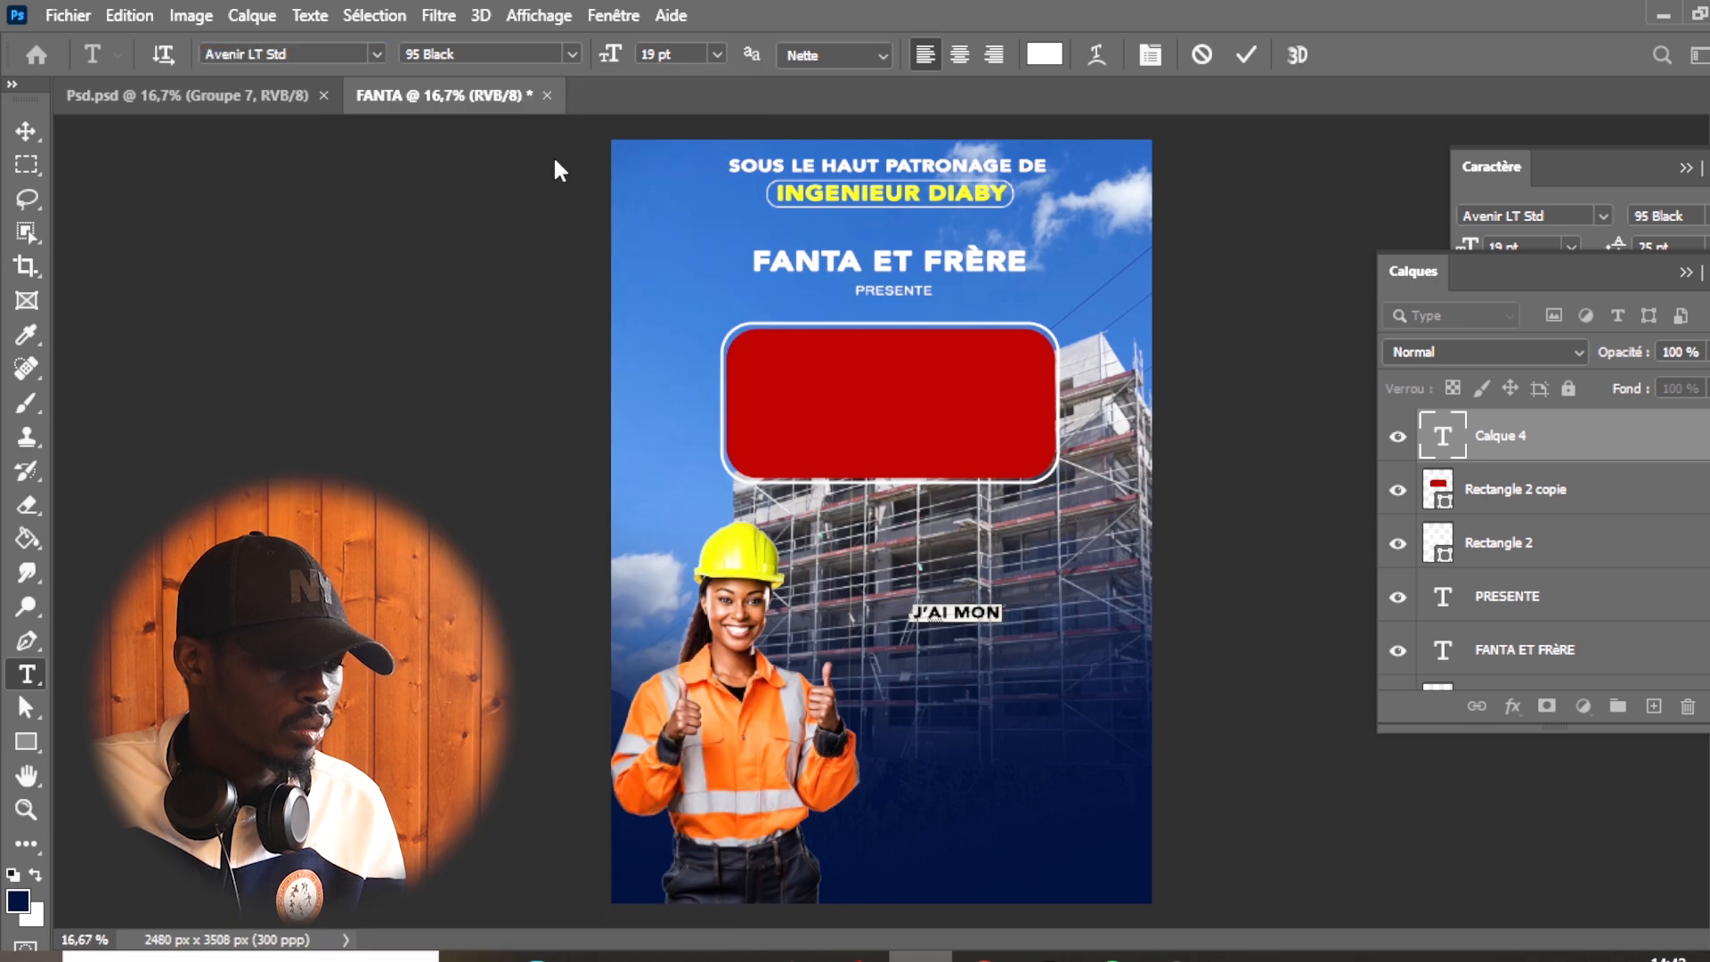
- Move "J'AI MON" to the upper centre of the red badge and set its font size to 23 pt
left_click(26, 131)
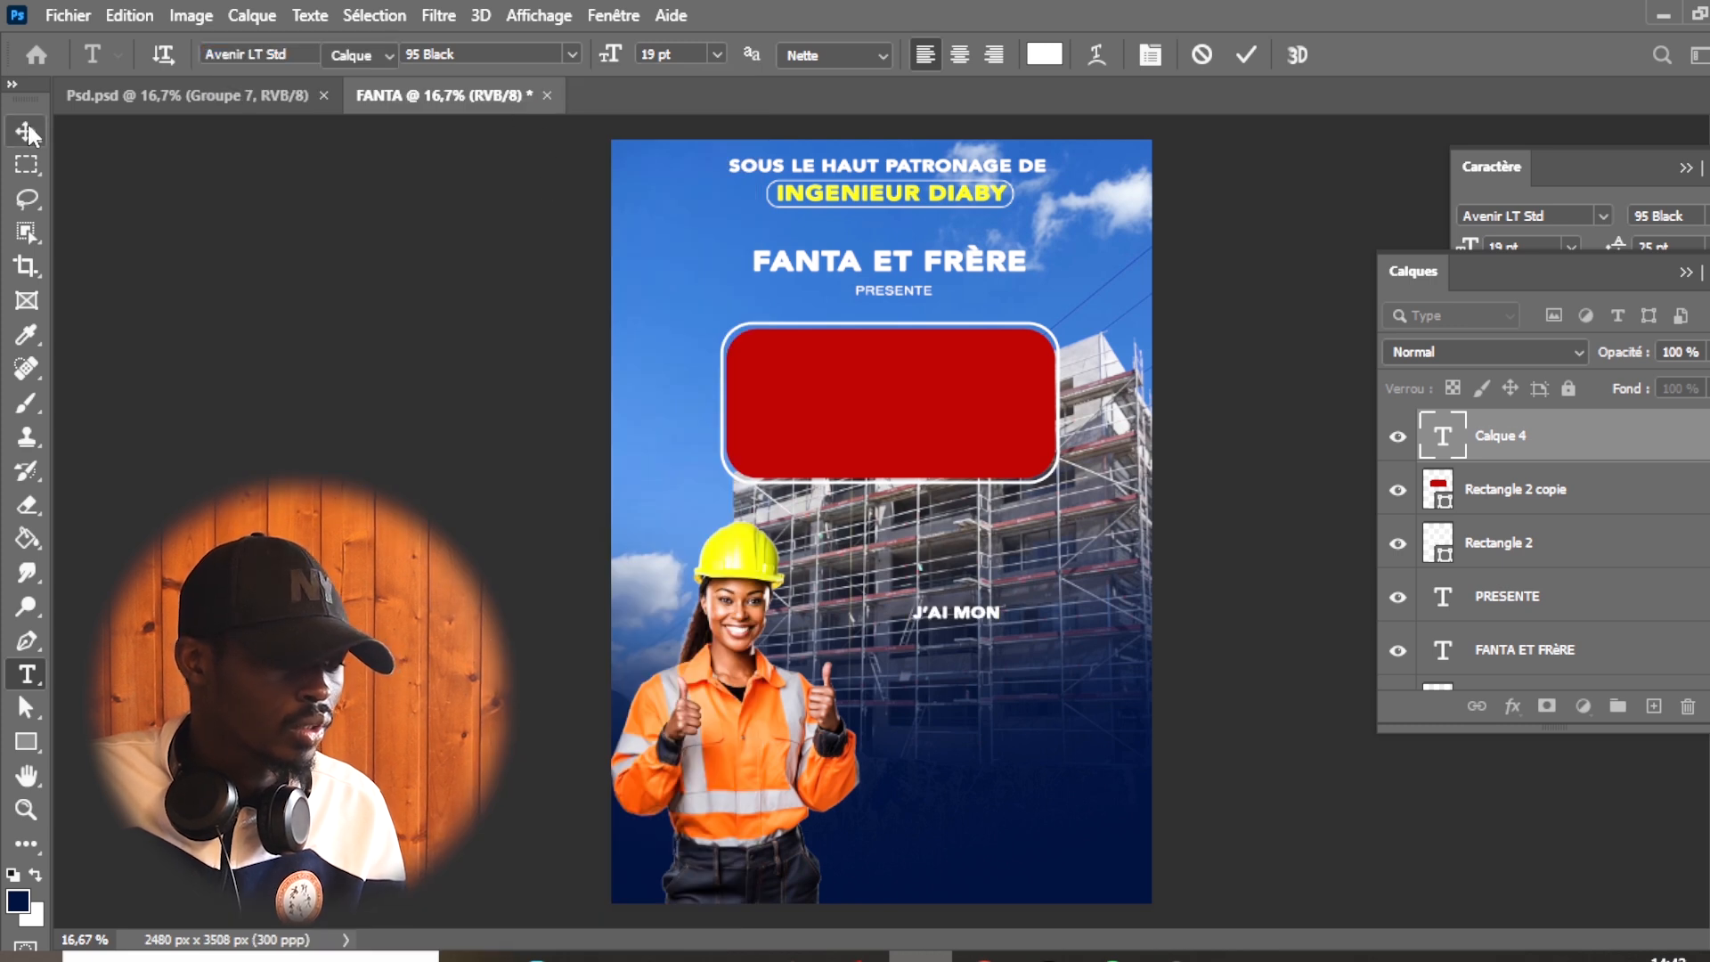
left_click_drag(980, 615, 910, 354)
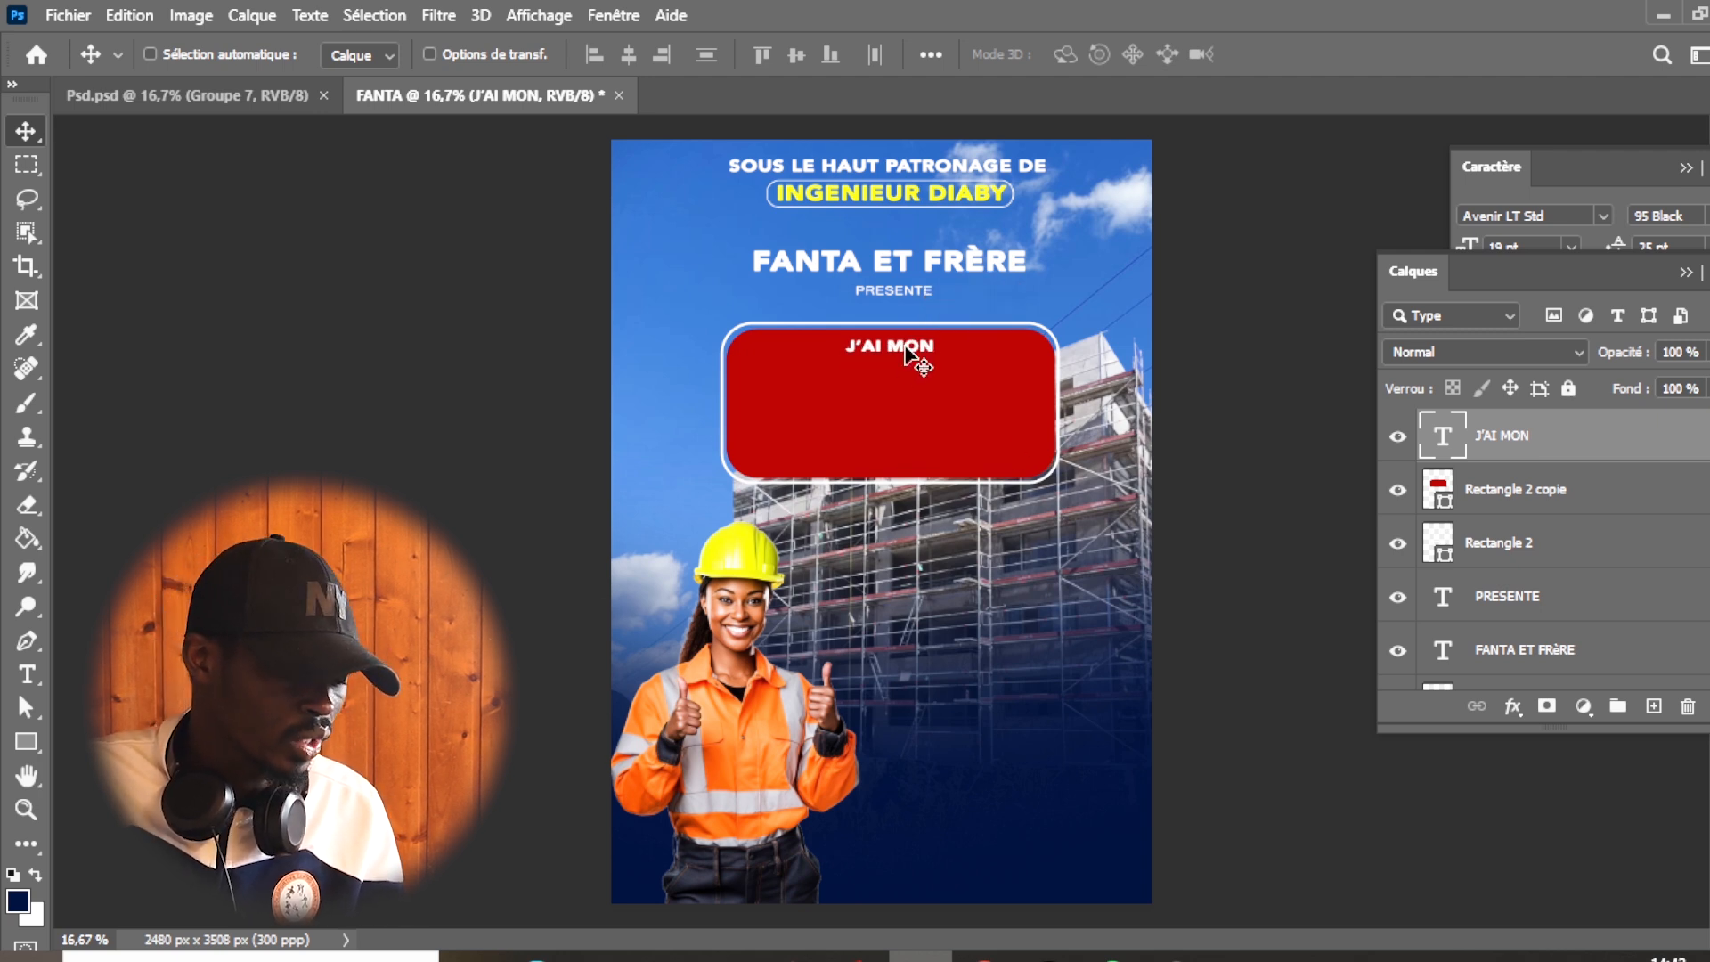
left_click(207, 96)
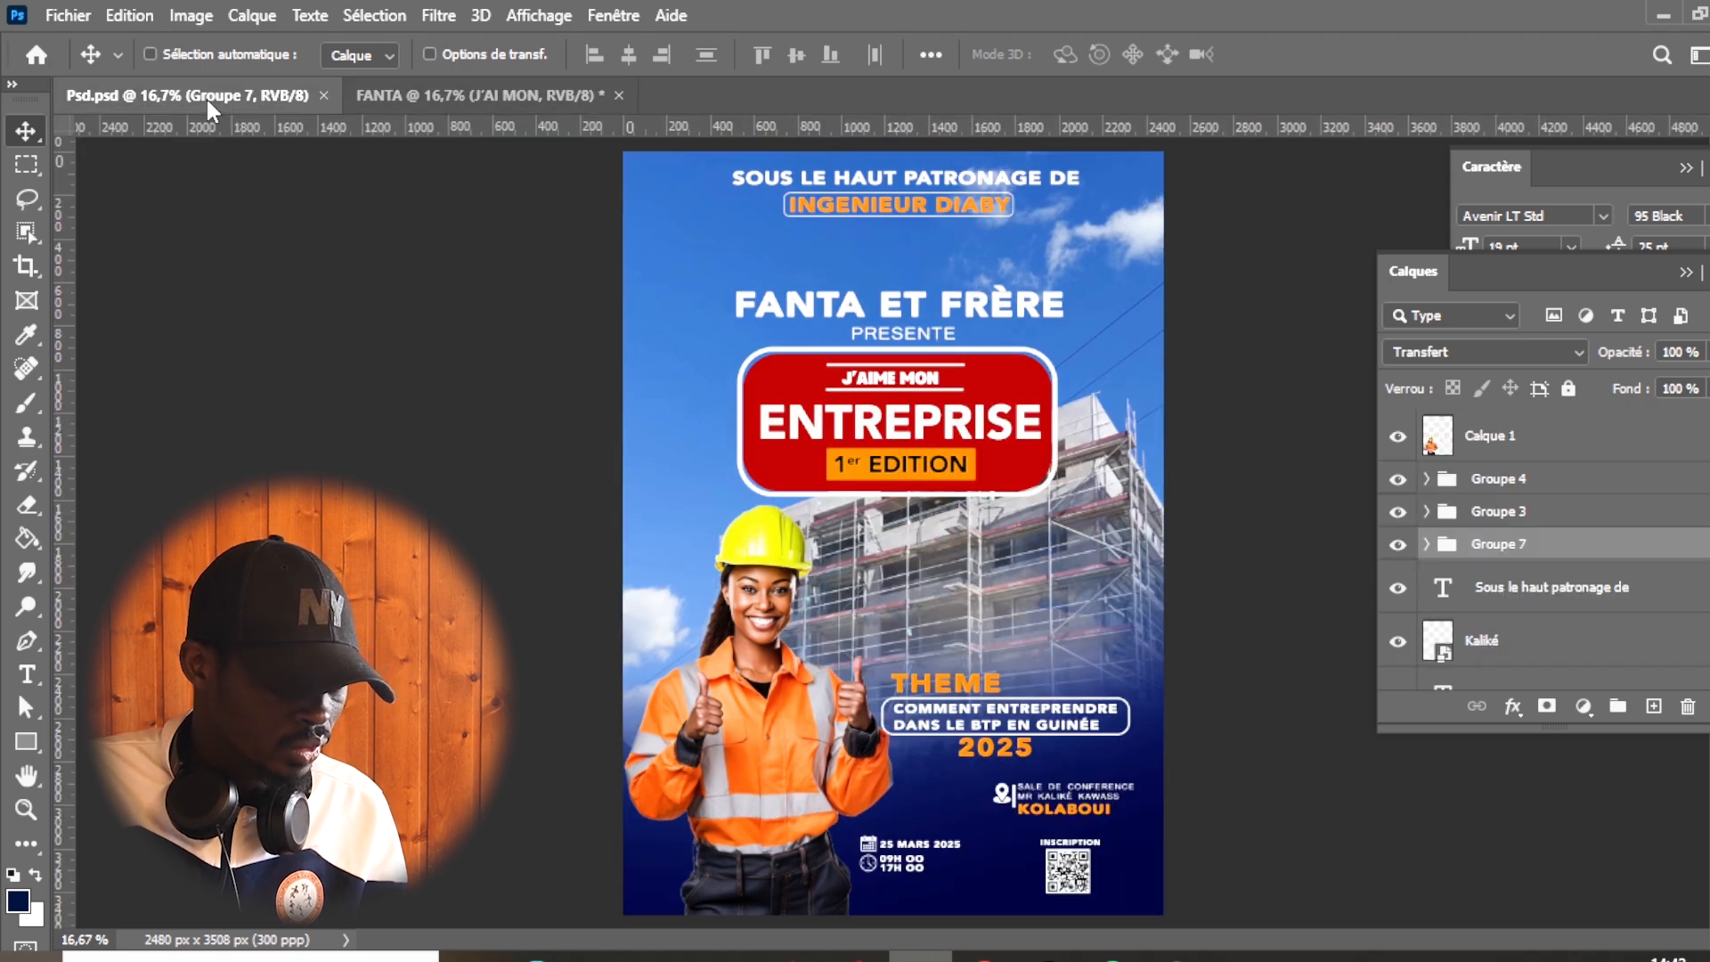
left_click(568, 96)
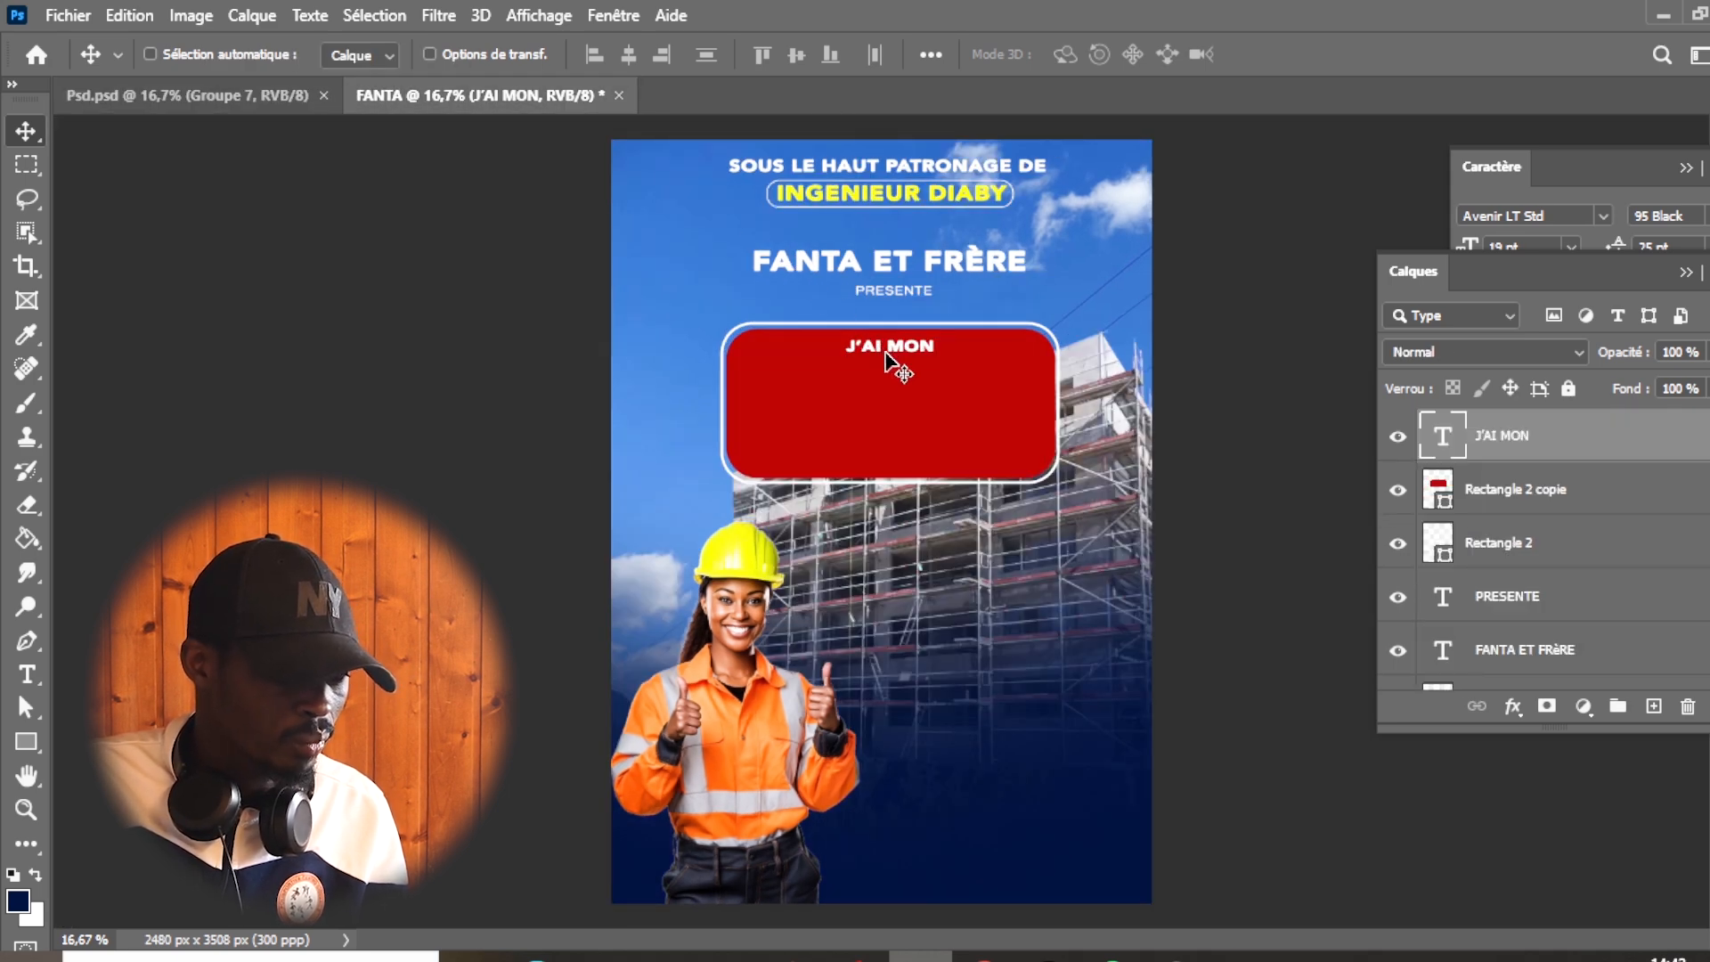
key("t")
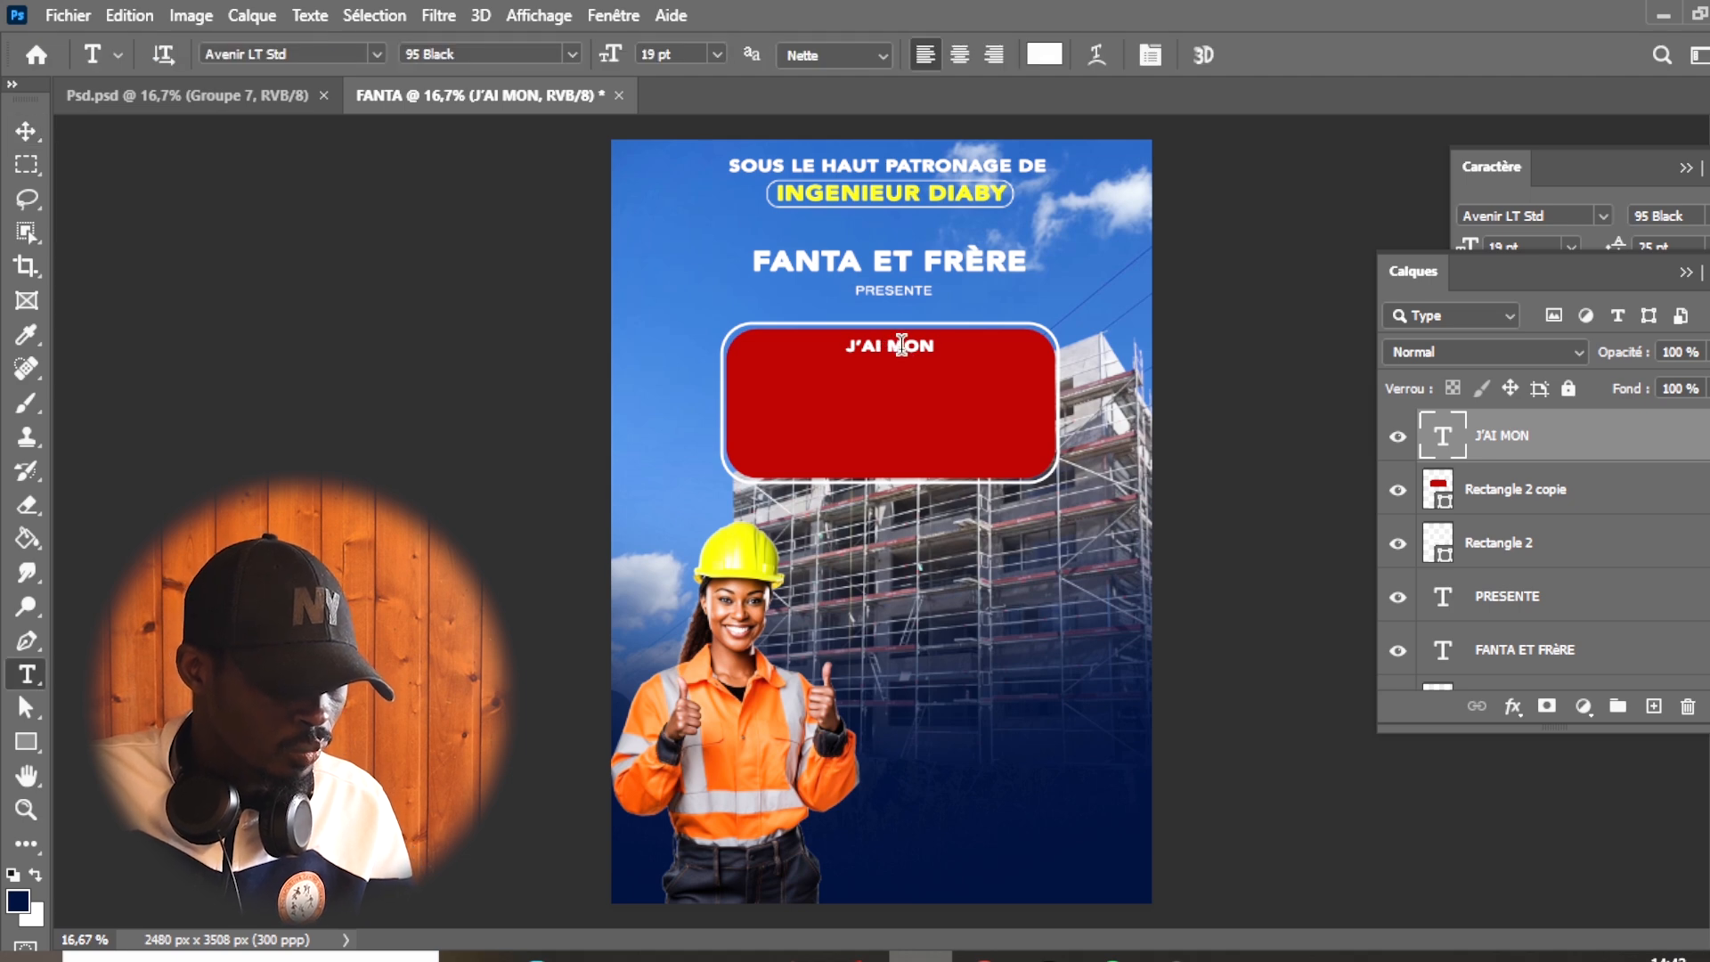
left_click(901, 347)
key("ctrl+a")
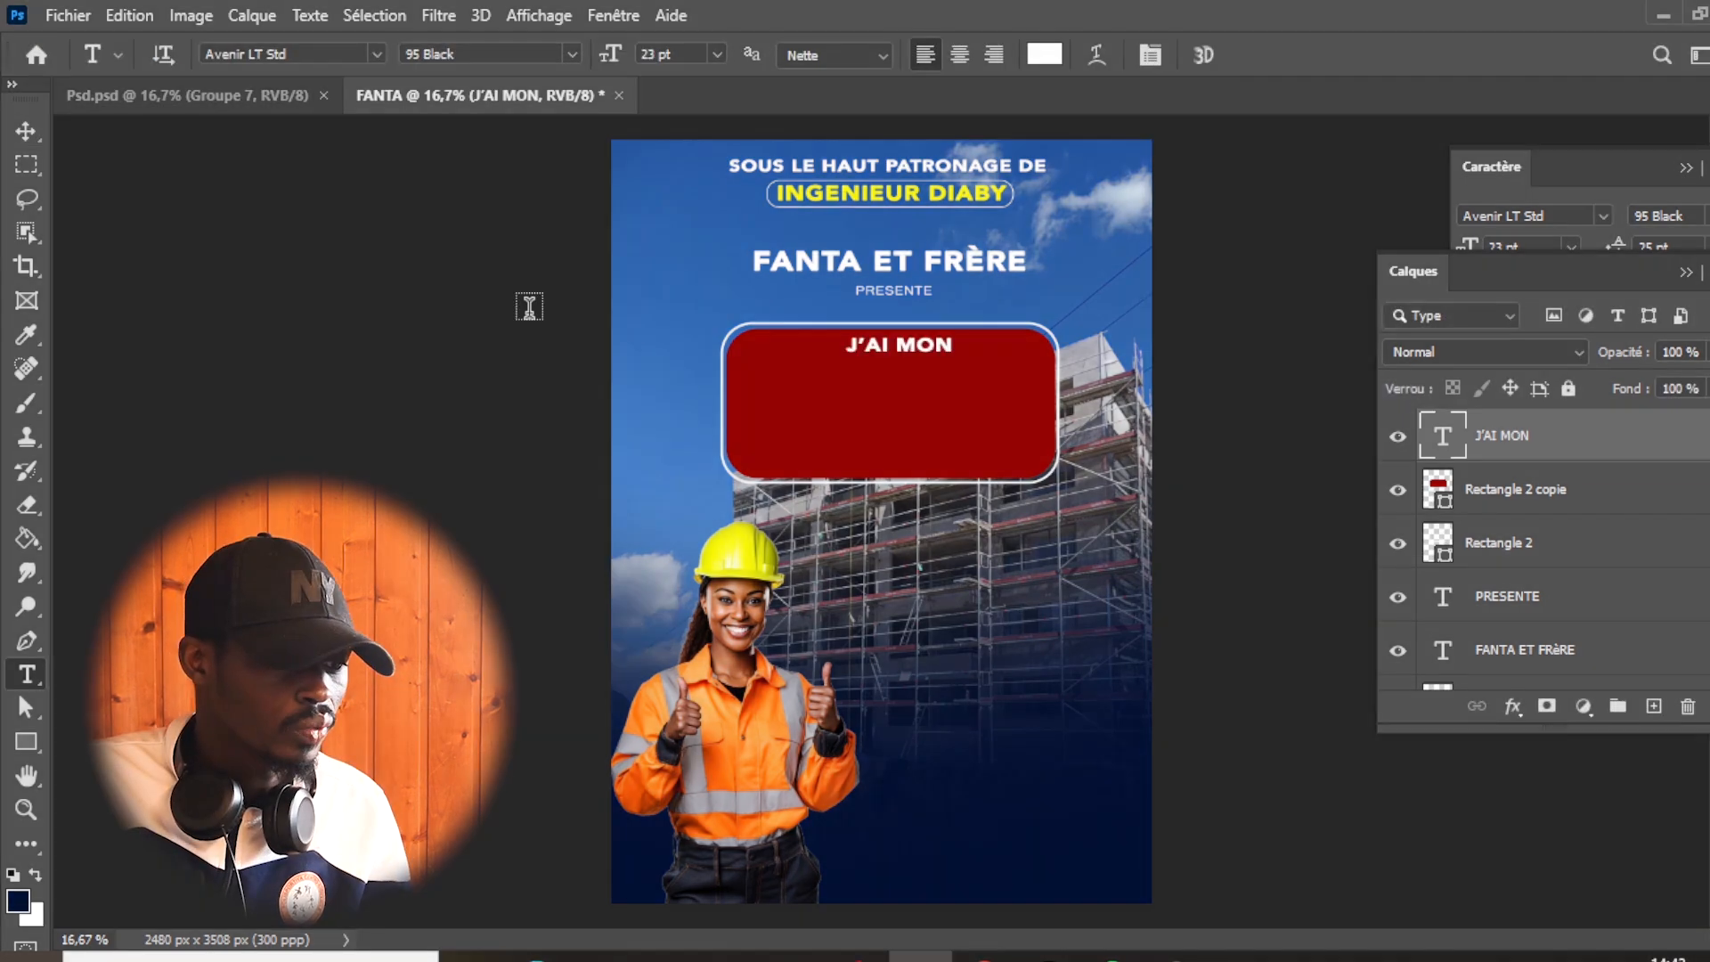
left_click(26, 131)
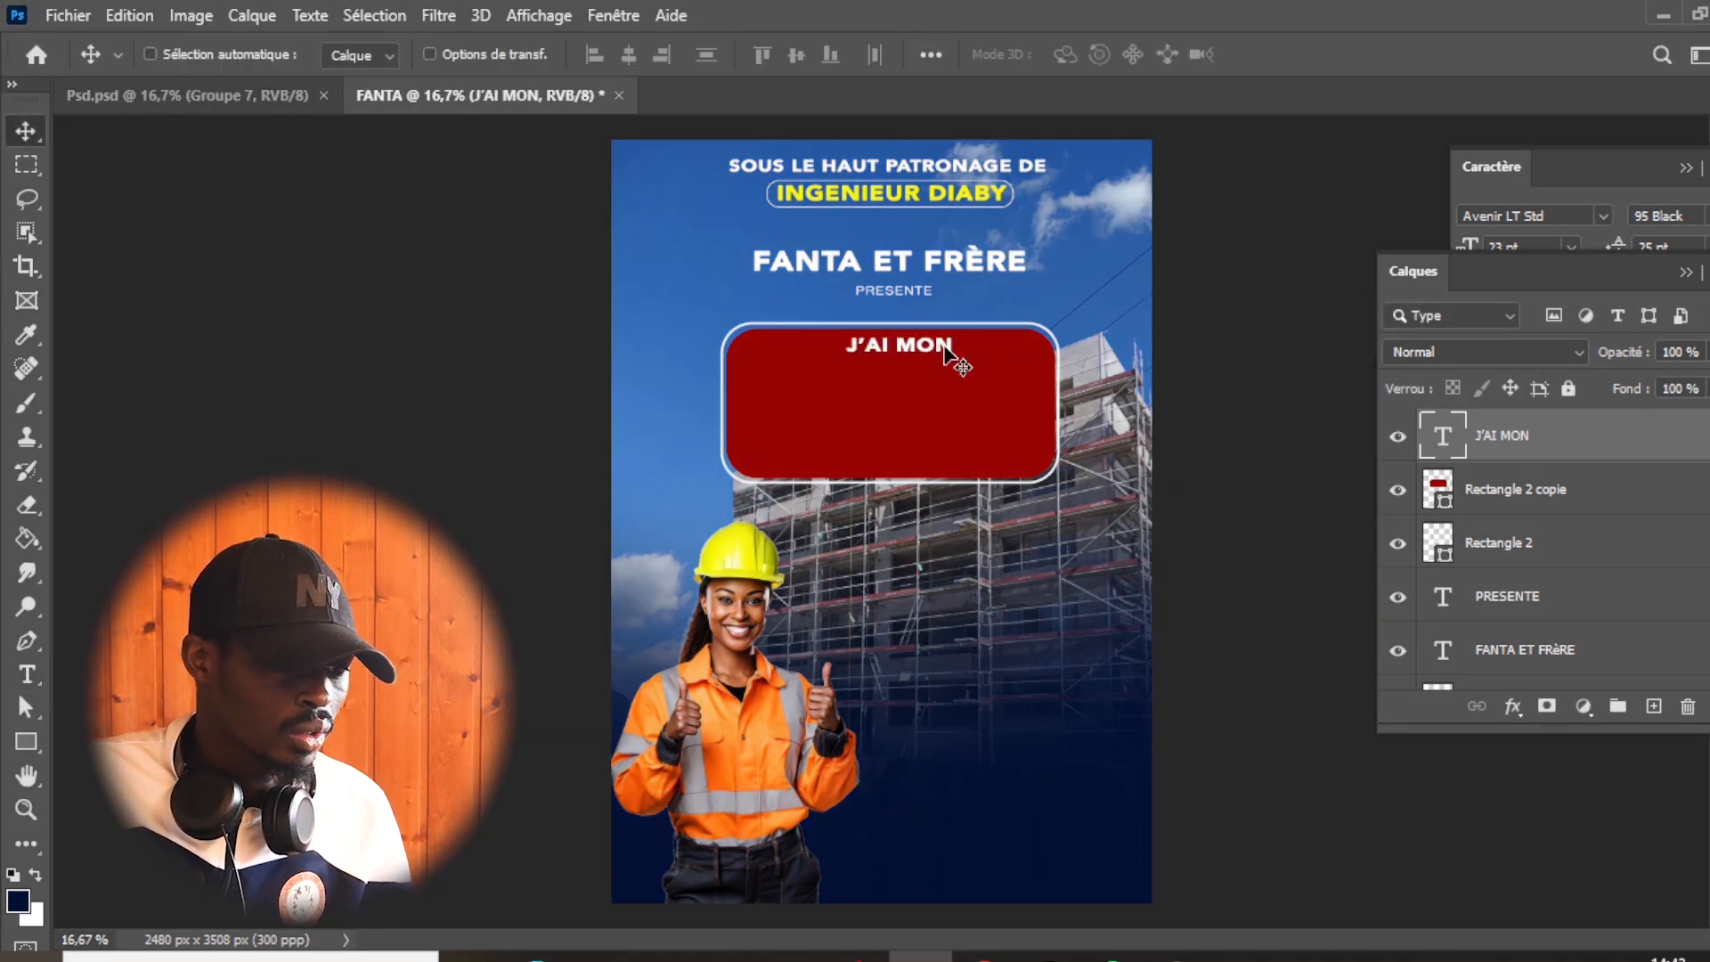
left_click_drag(941, 348, 933, 353)
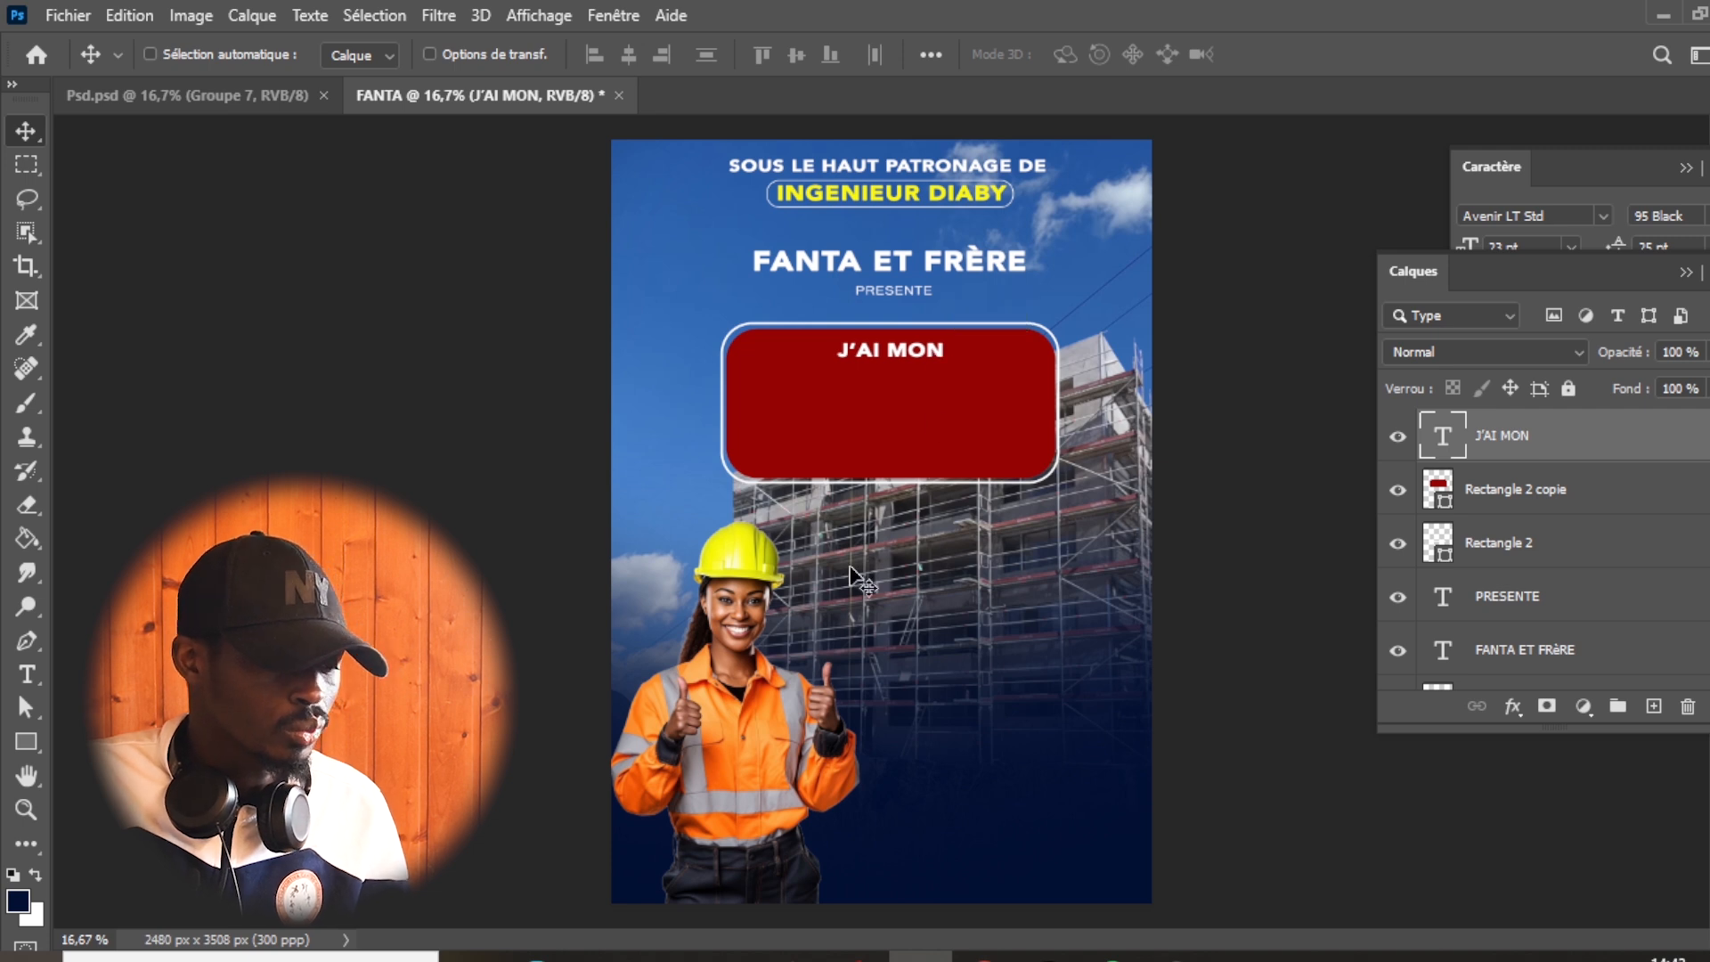
- Add the text "ENTREPRISE" as a new text layer over the lower part of the scene
left_click(26, 674)
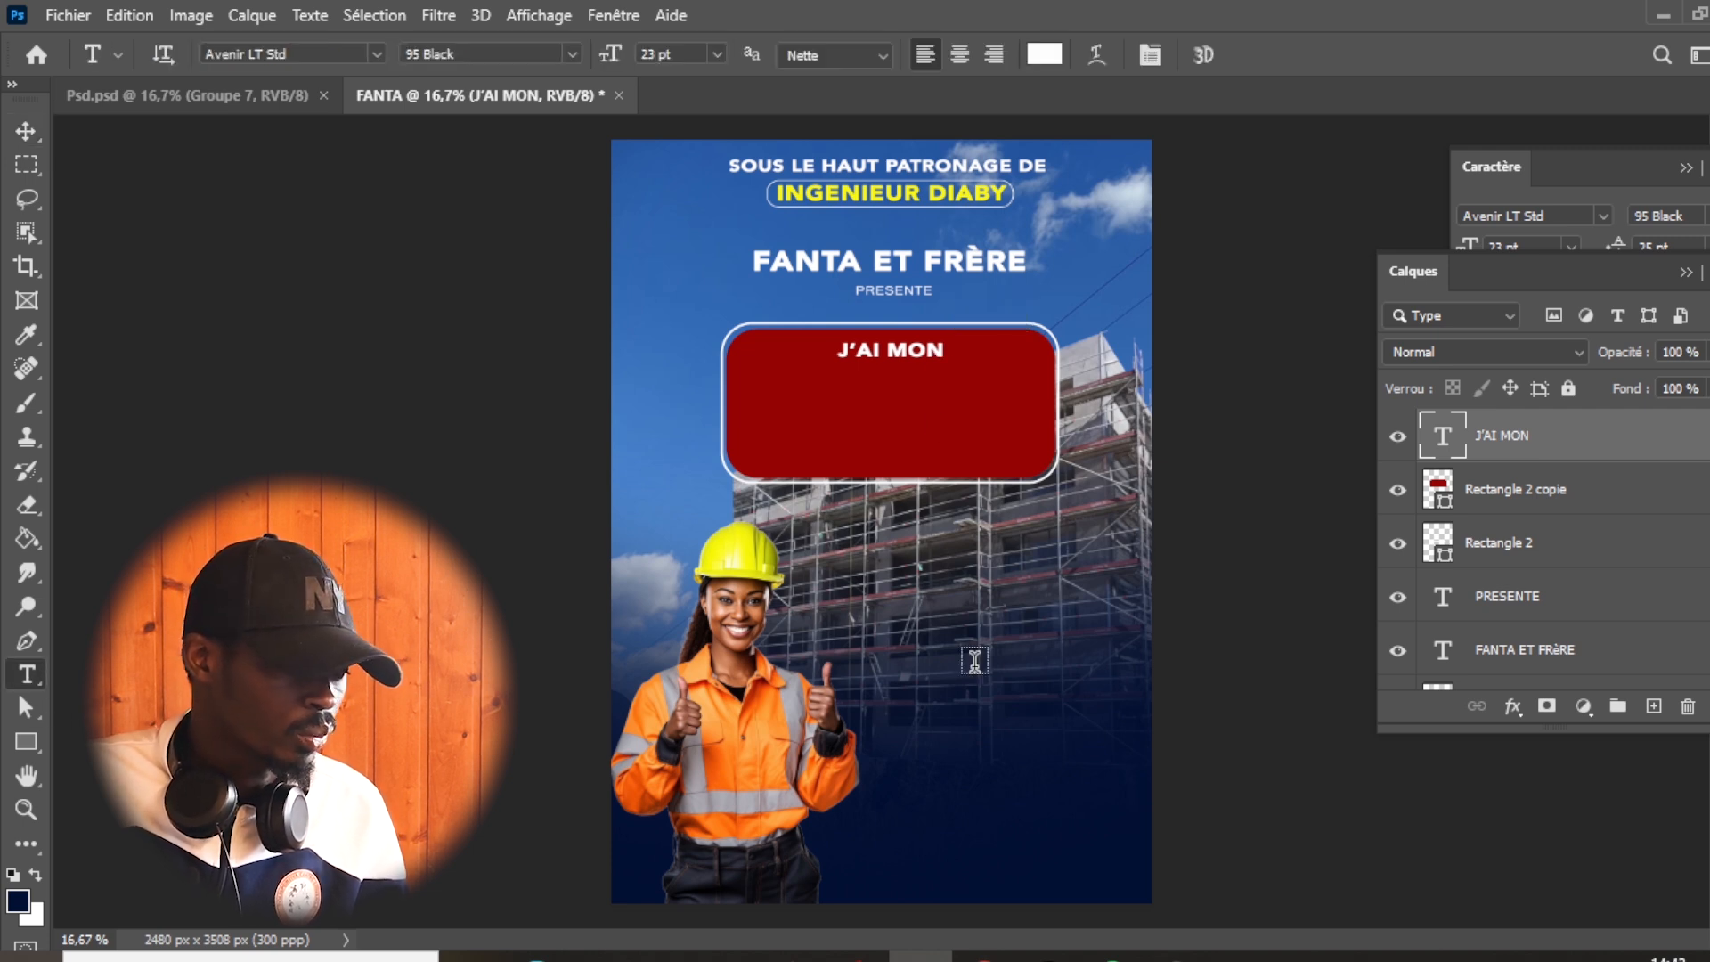
left_click(912, 705)
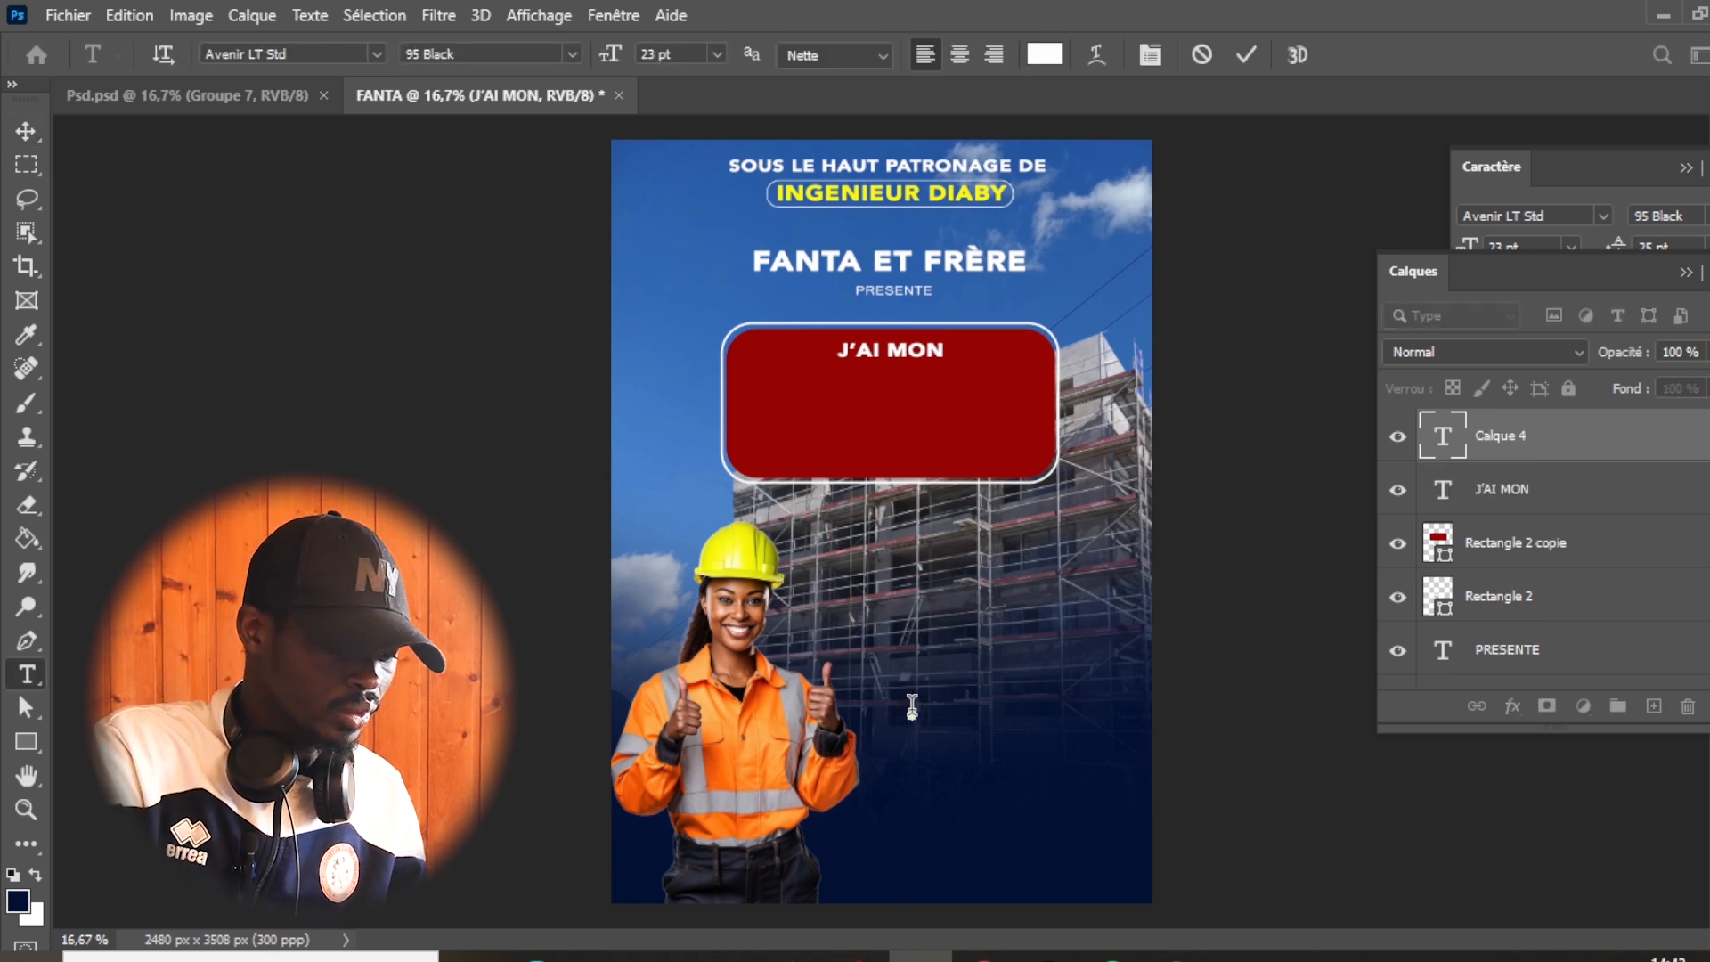
type("RNTREPRISE")
key("ctrl+a")
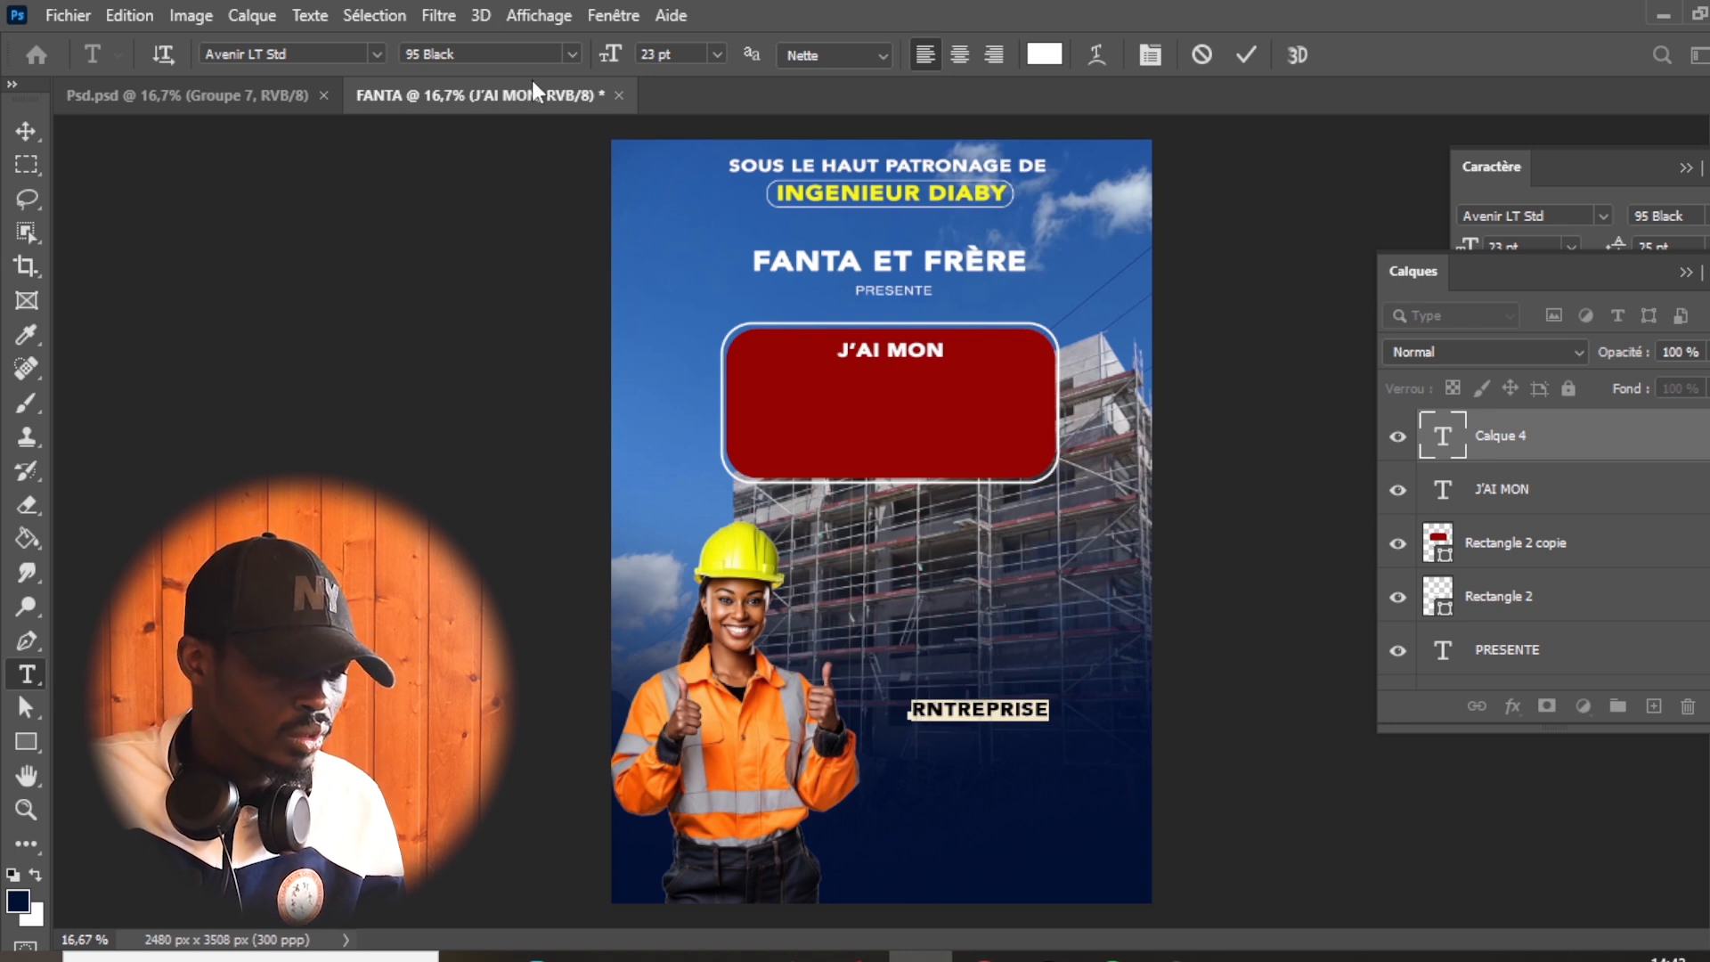
left_click(926, 713)
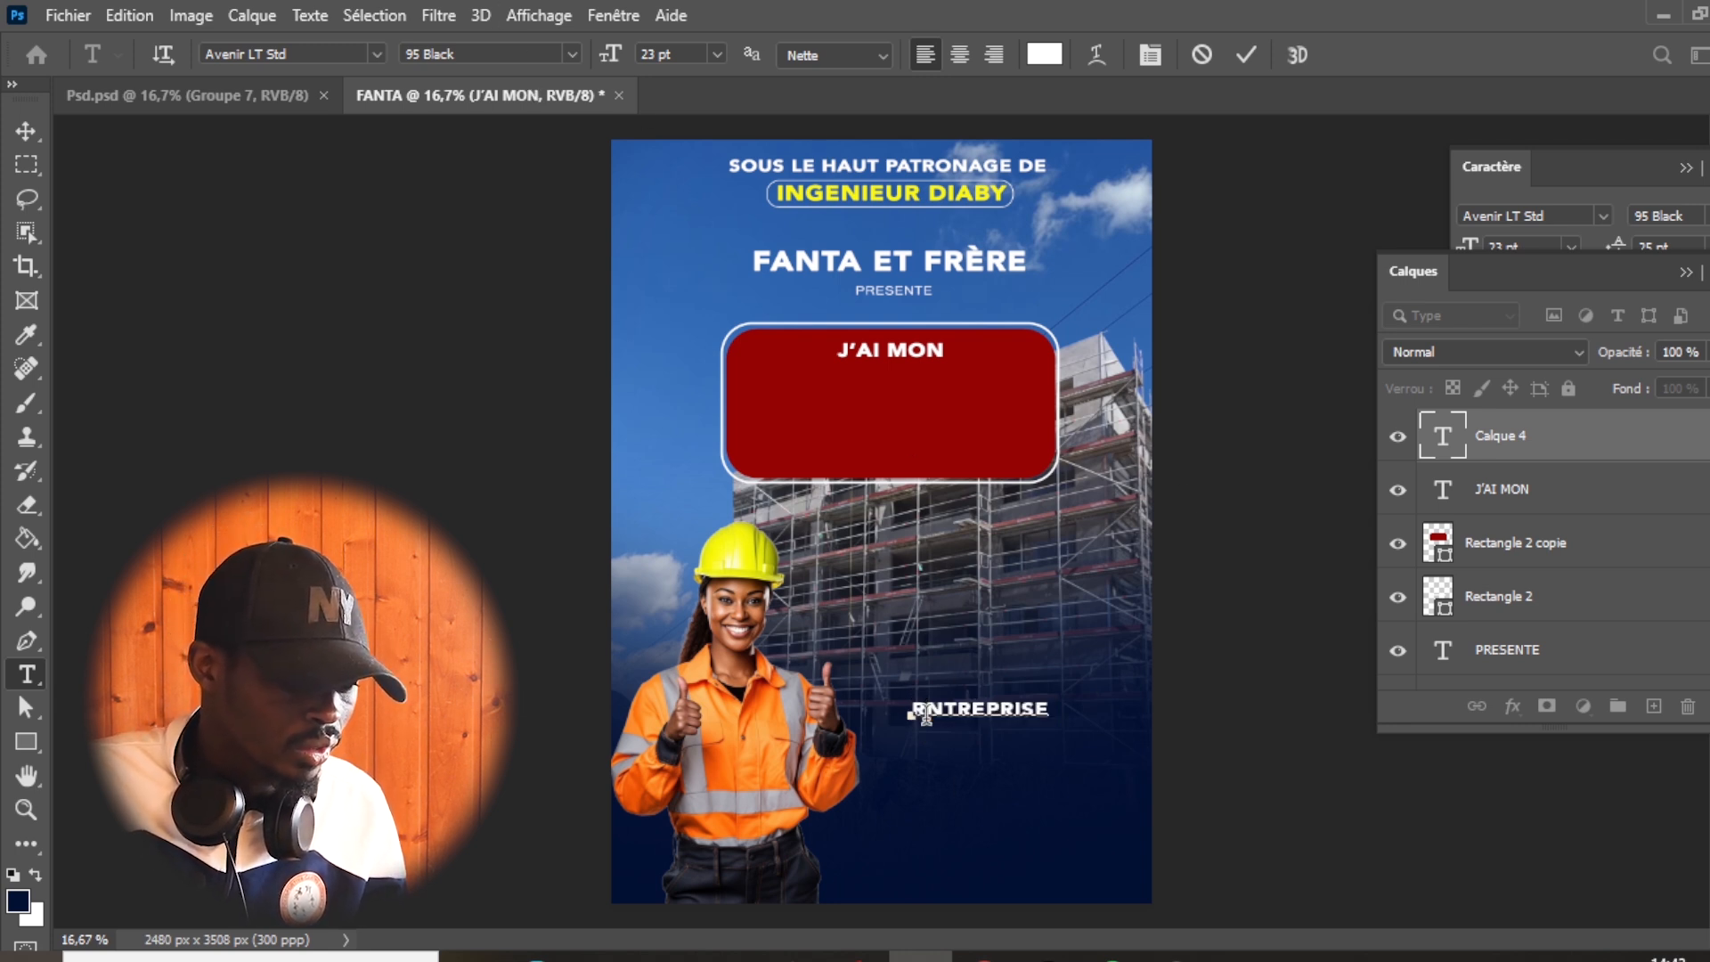
key("BackSpace")
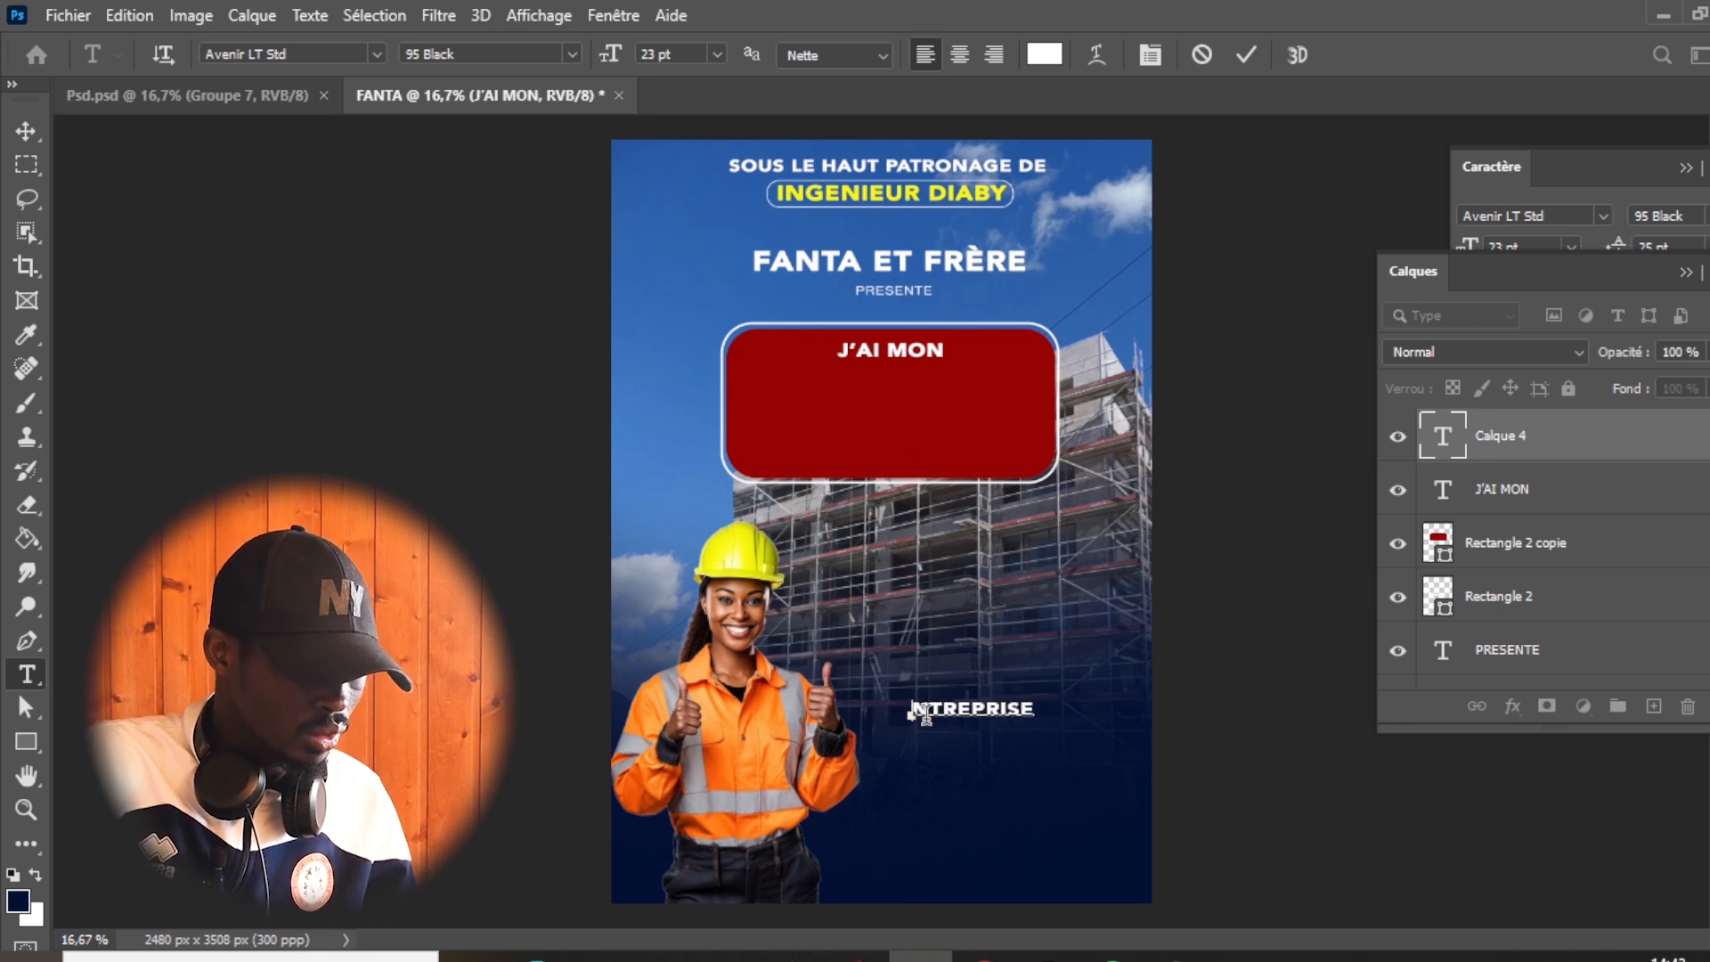
type("E")
- Set "ENTREPRISE" to 40 pt and move it into the red badge directly beneath "J'AI MON"
double_click(977, 716)
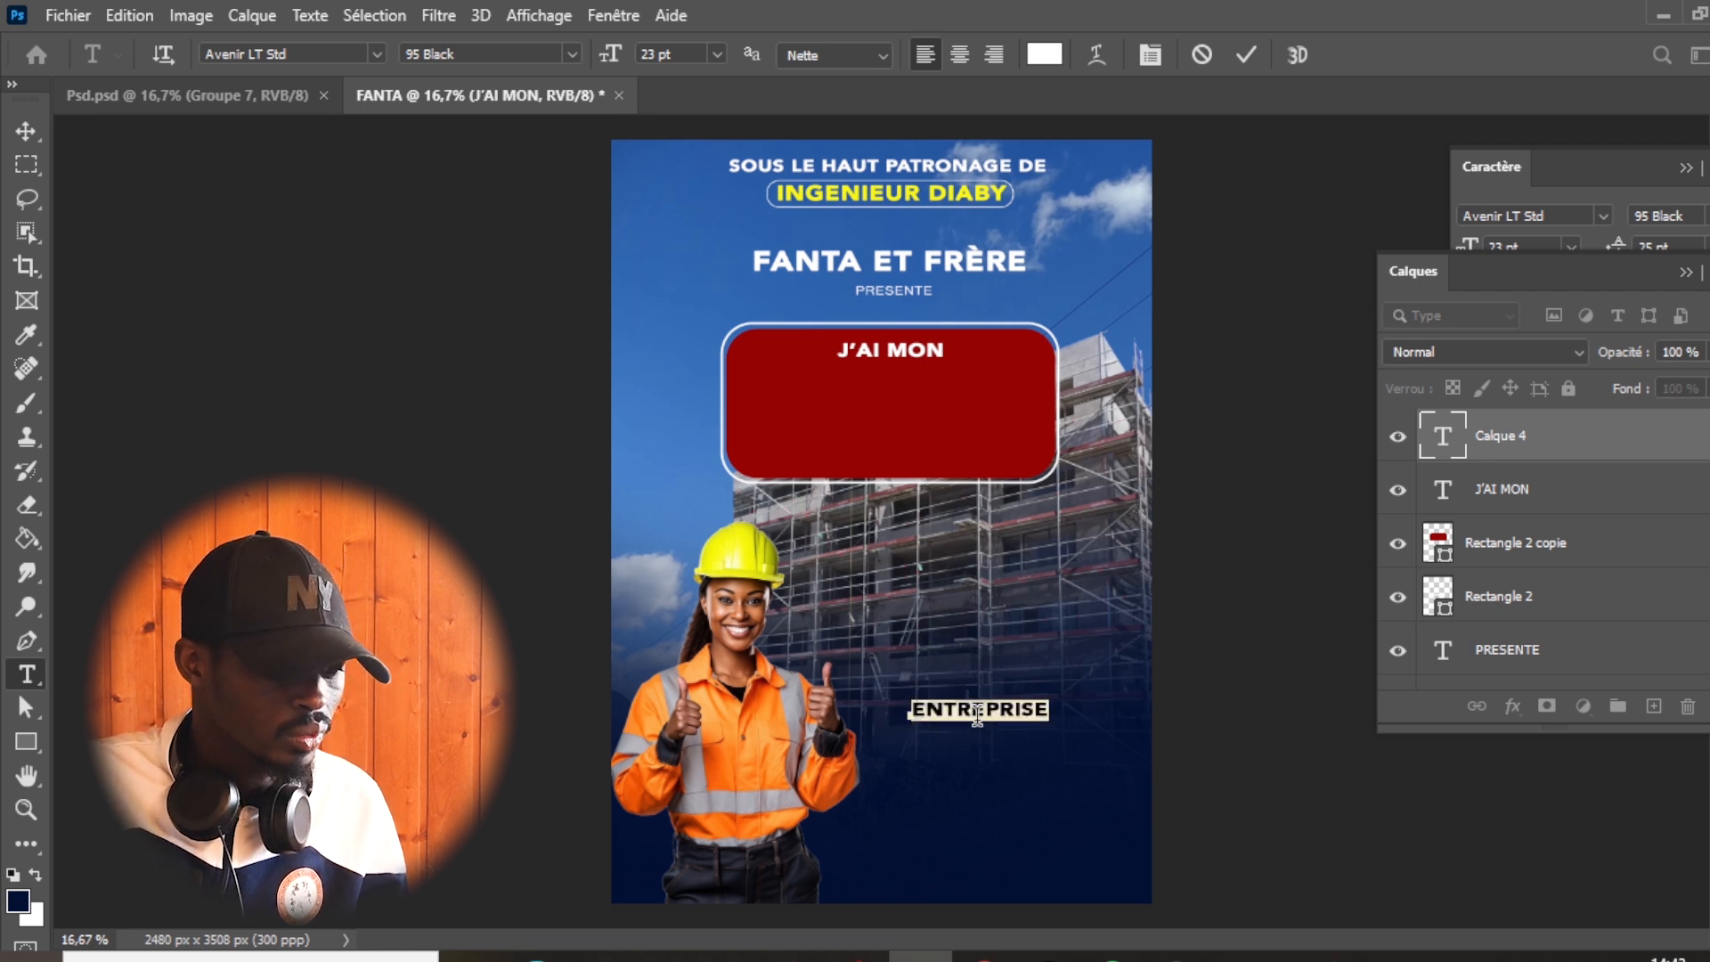
left_click_drag(595, 70, 632, 76)
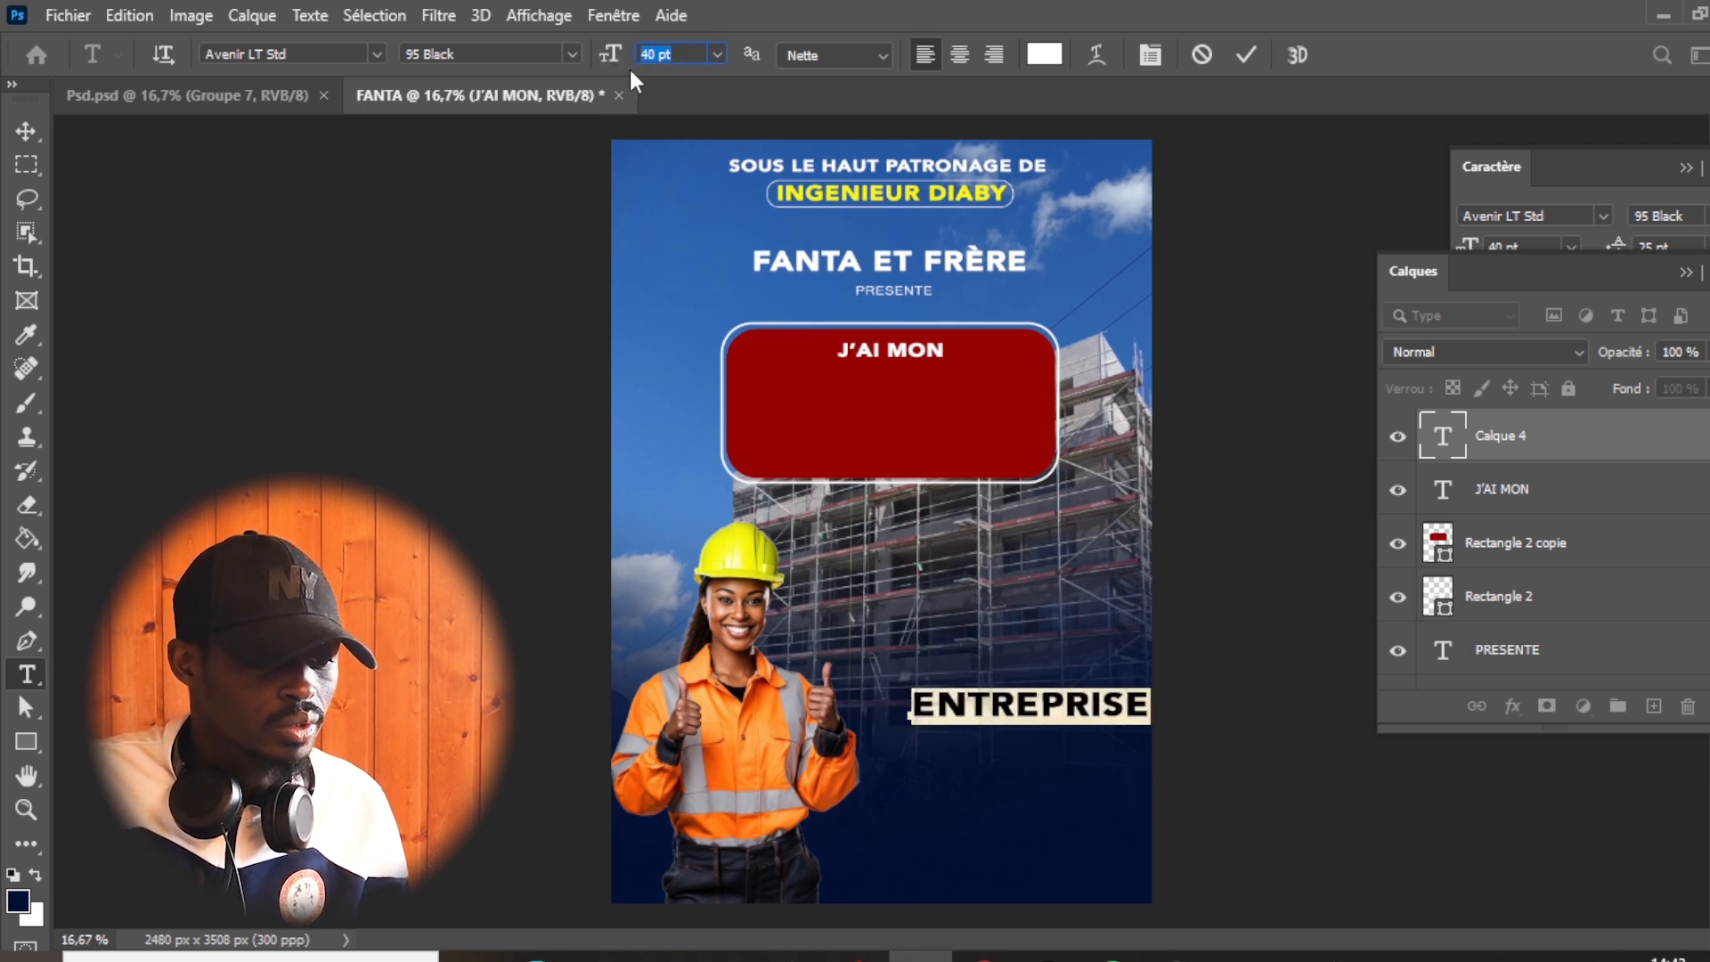
left_click(1256, 55)
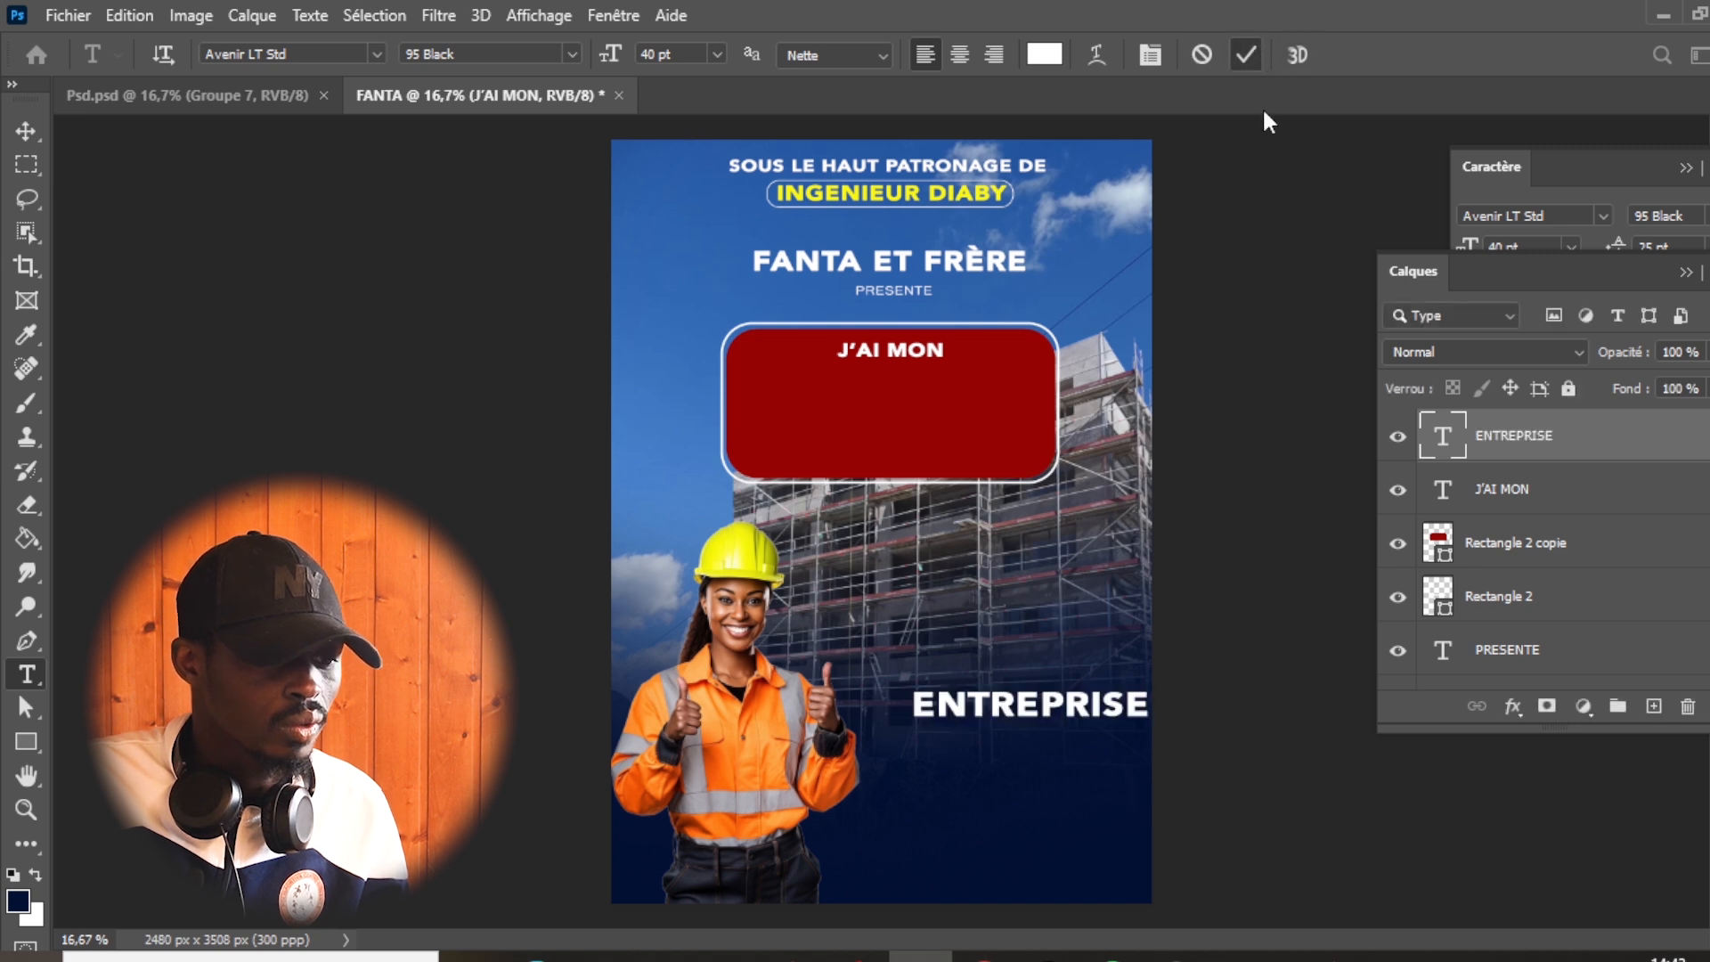
key("v")
left_click_drag(1001, 711, 862, 392)
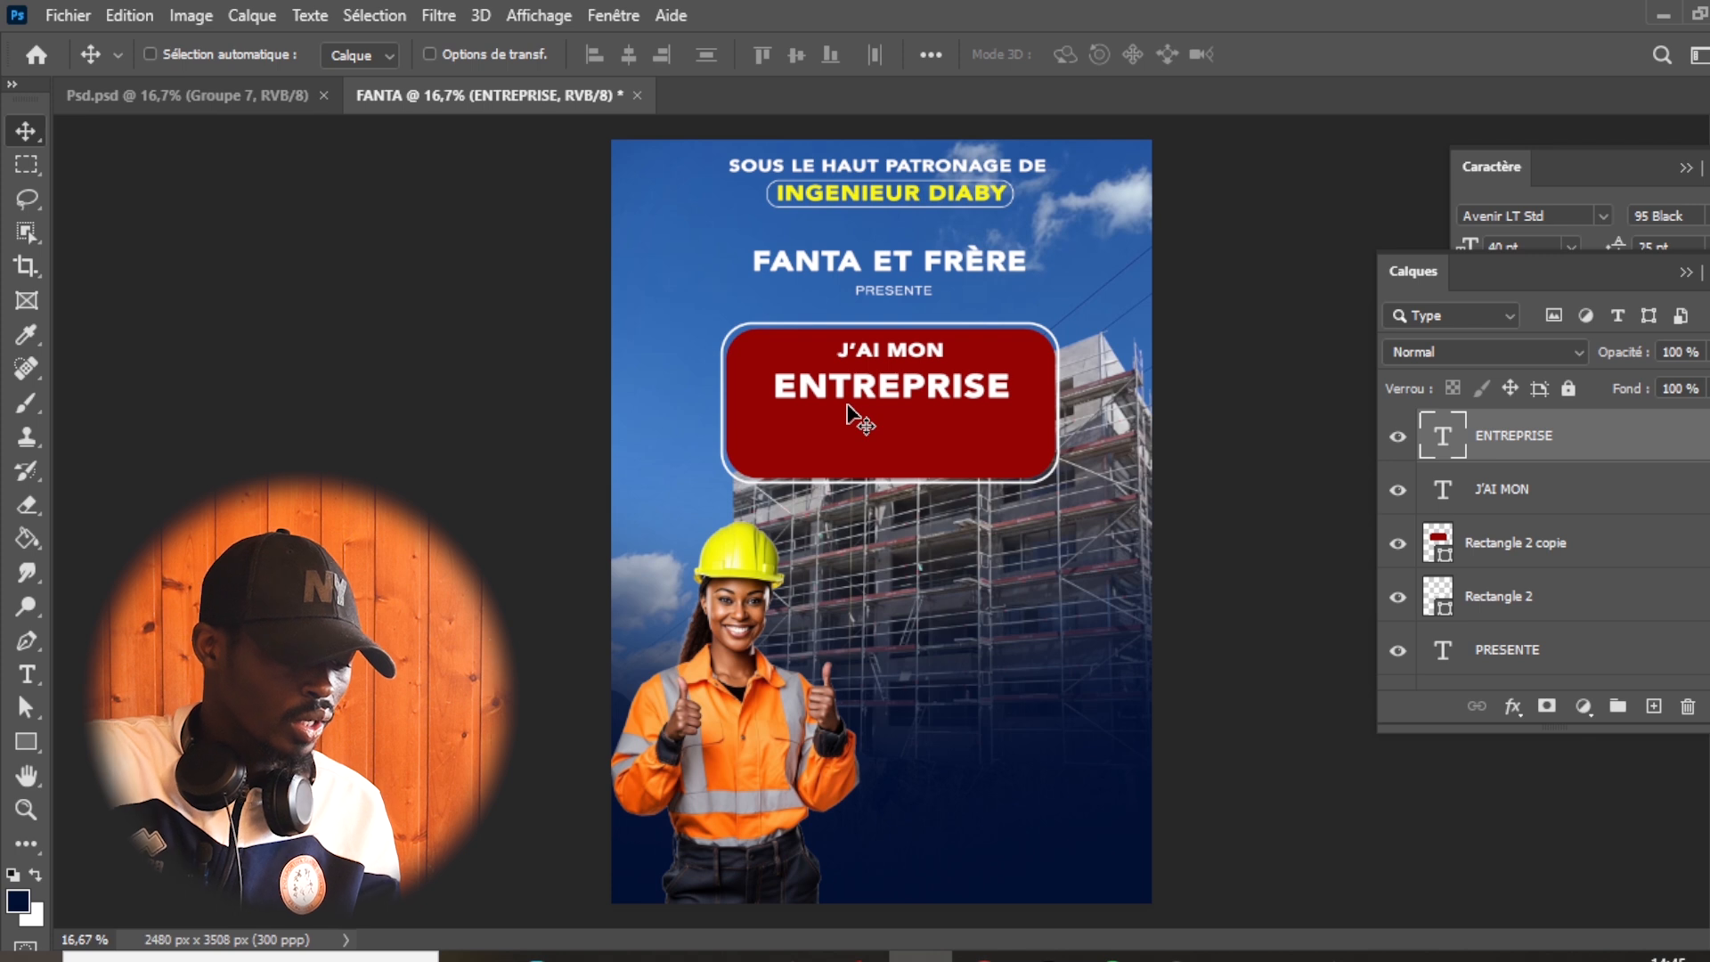
- Scale "ENTREPRISE" proportionally to about 119.6% so it nearly spans the red badge's width
key("ctrl+t")
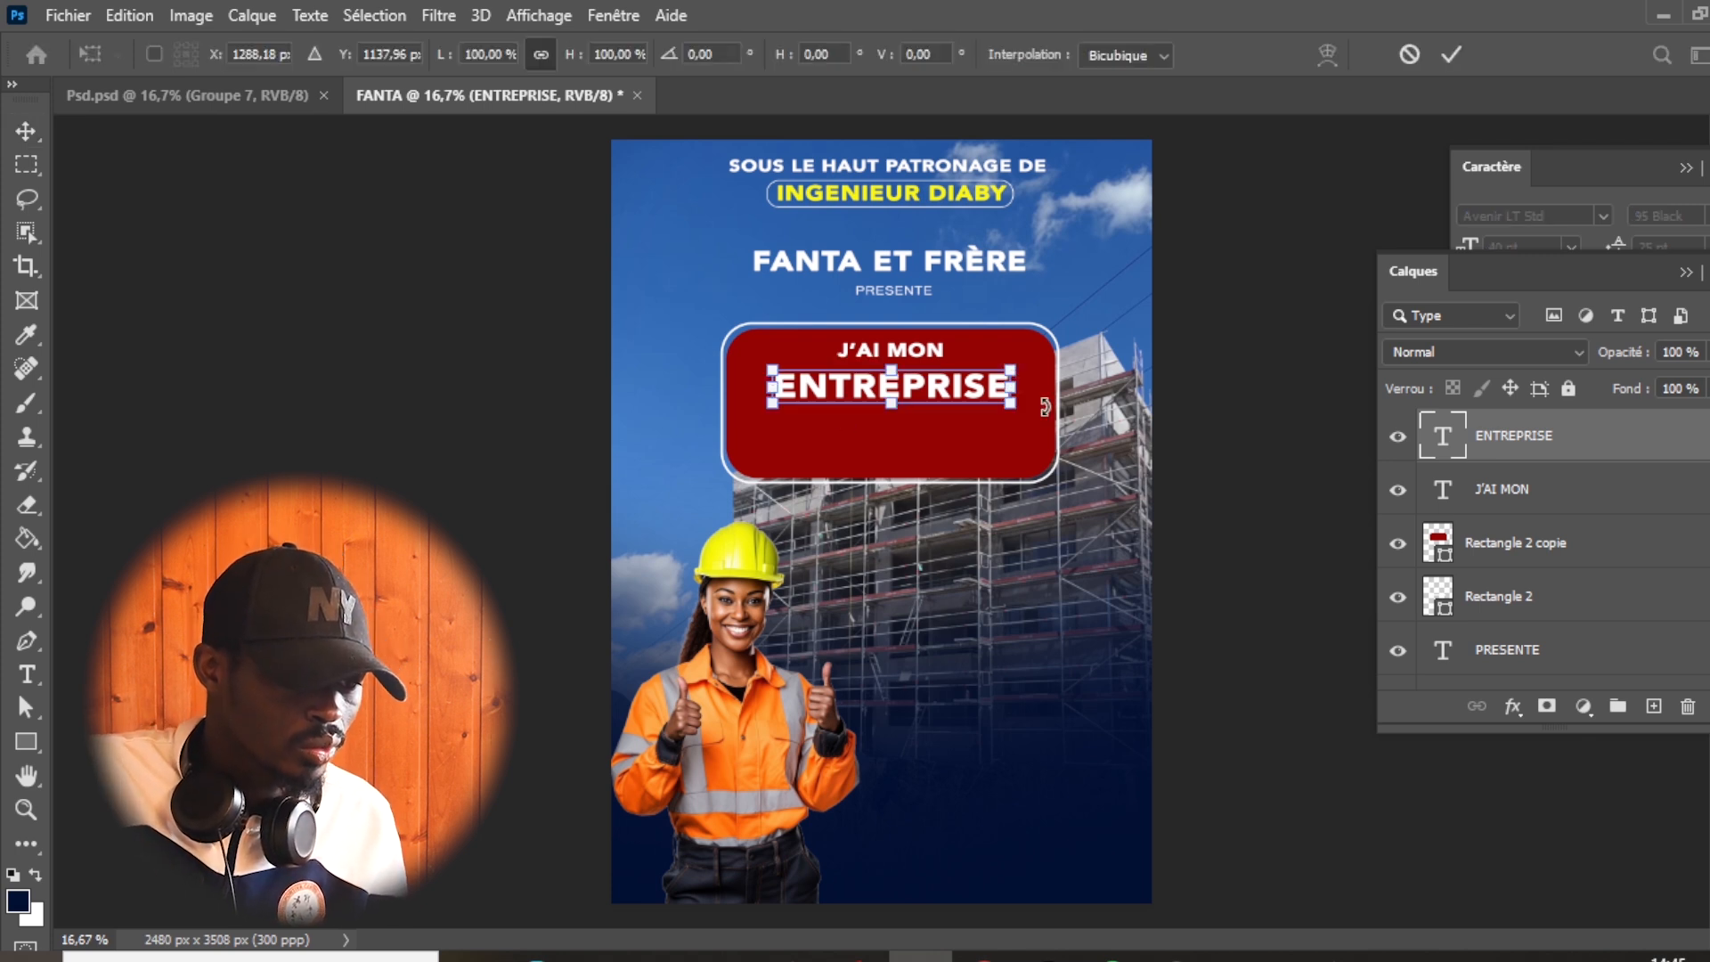
mouse_move(1011, 405)
left_mouse_down()
mouse_move(1048, 409)
mouse_move(994, 403)
mouse_move(1042, 420)
left_mouse_up()
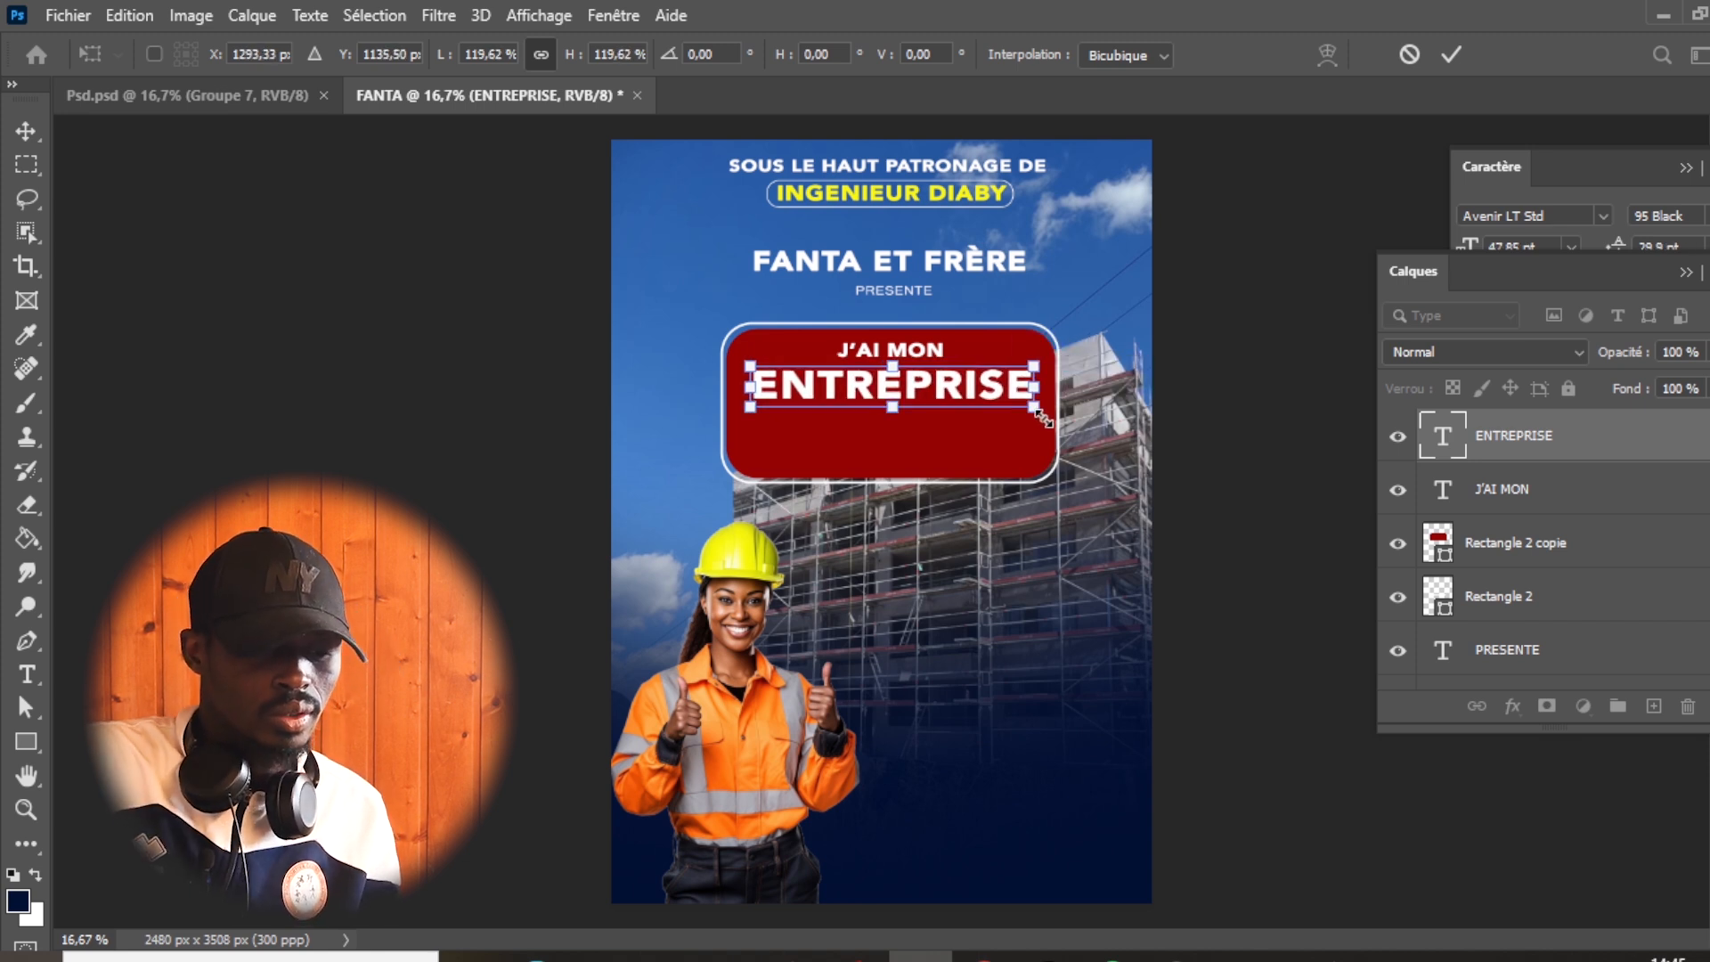
key("Return")
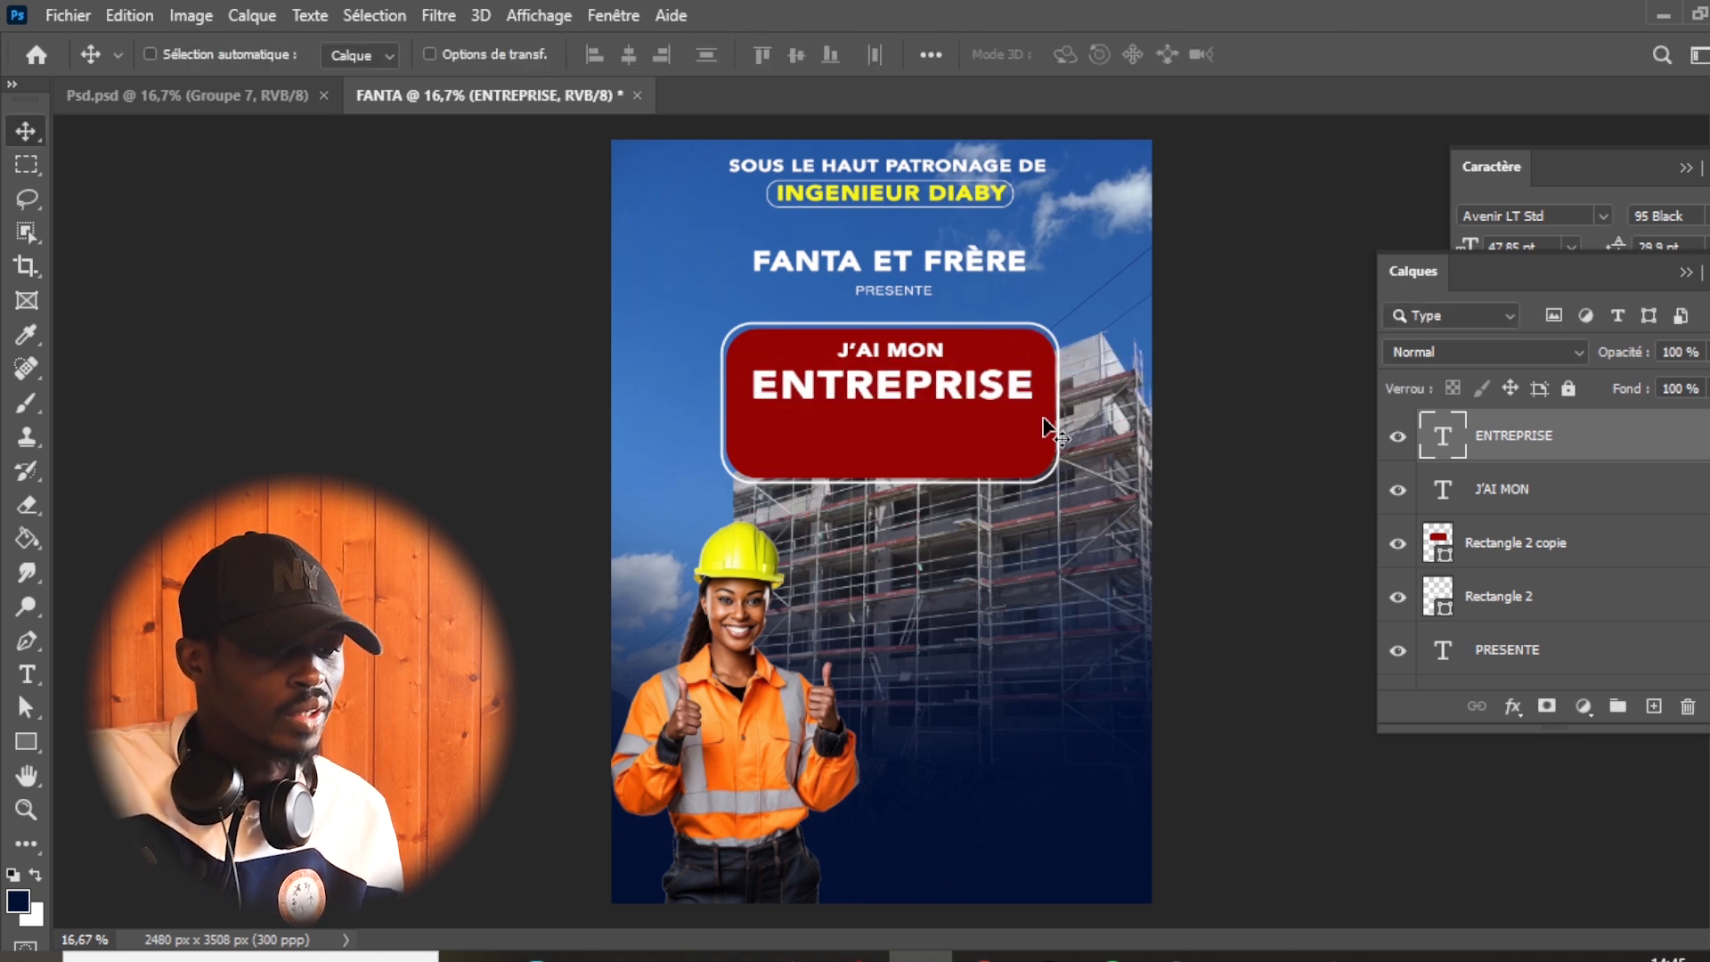
- Add the text "1ER EDITION" over the scaffolding below the badge, in black (#000000) at 26 pt
left_click(36, 677)
left_click(876, 625)
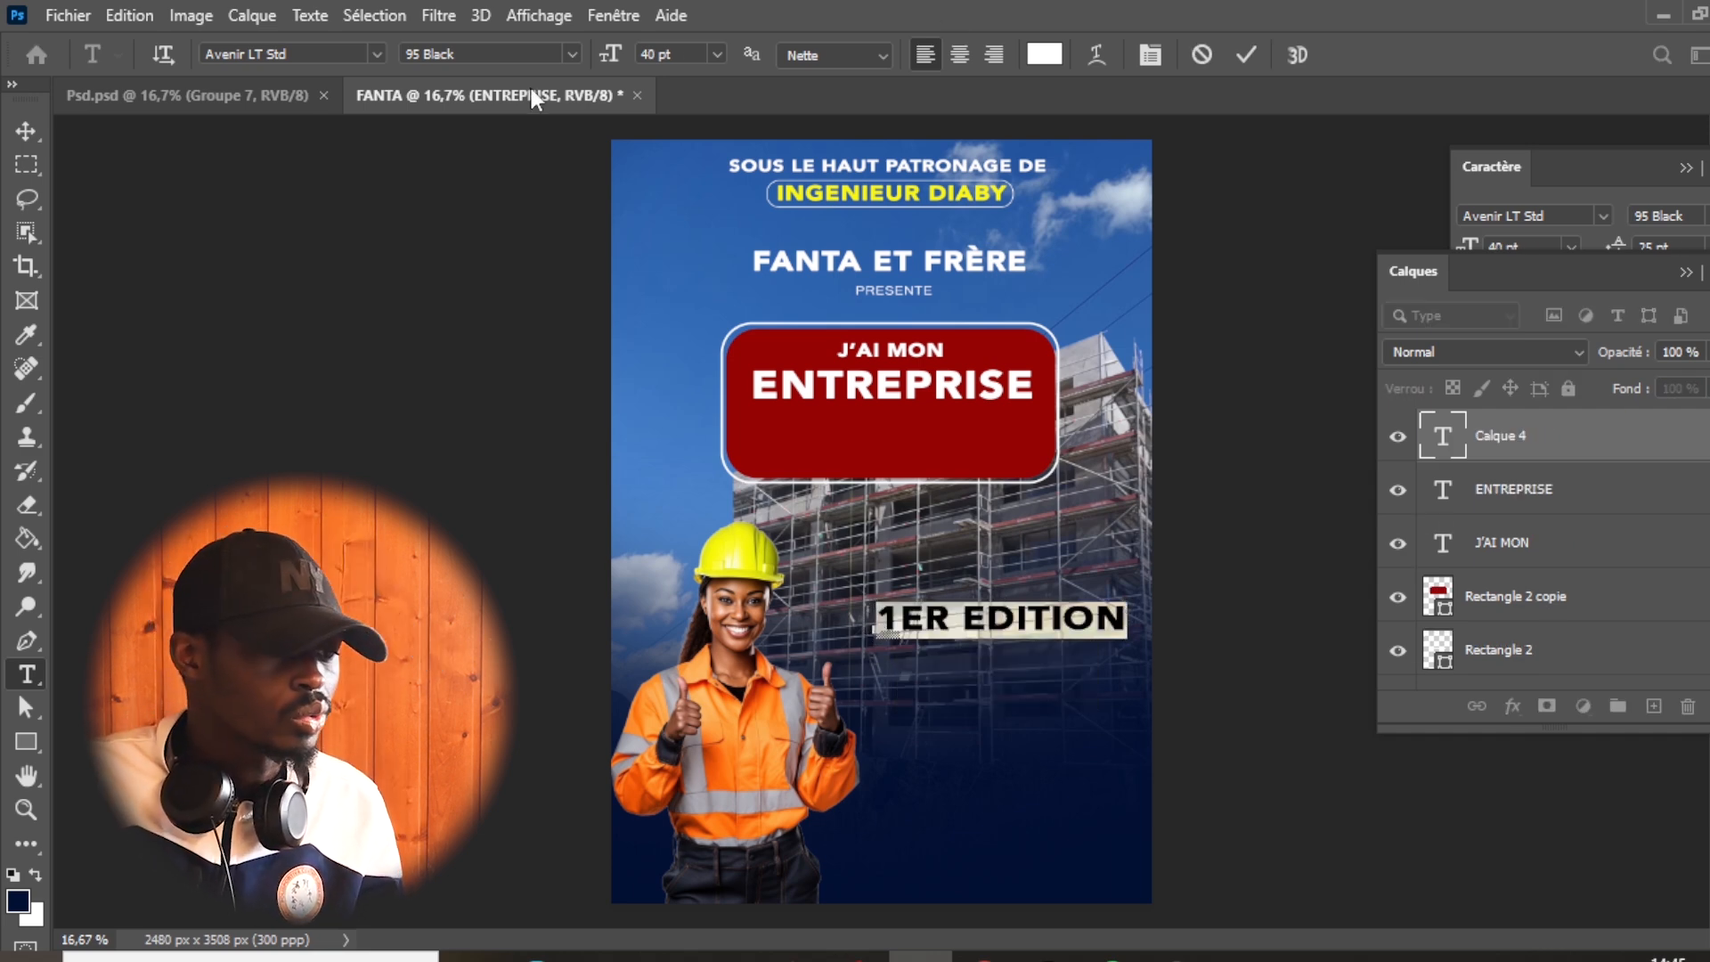
left_click(1045, 54)
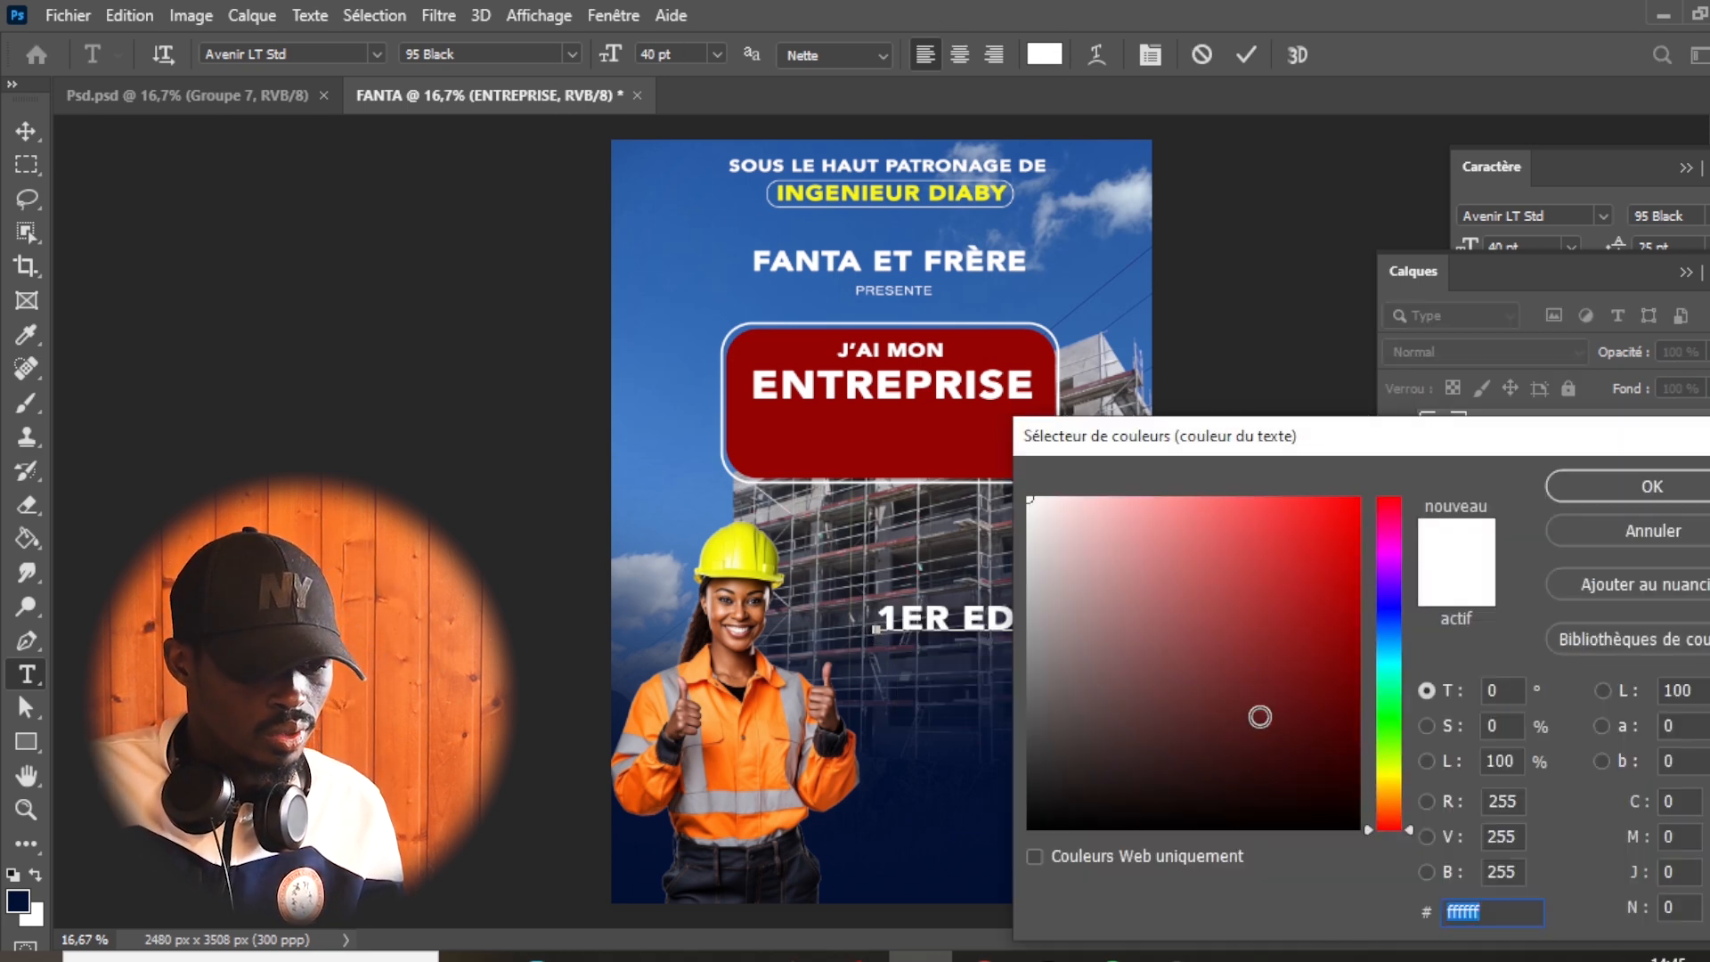
mouse_move(1358, 819)
left_mouse_down()
mouse_move(1359, 692)
mouse_move(1357, 733)
left_mouse_up()
left_click_drag(1322, 817, 1361, 833)
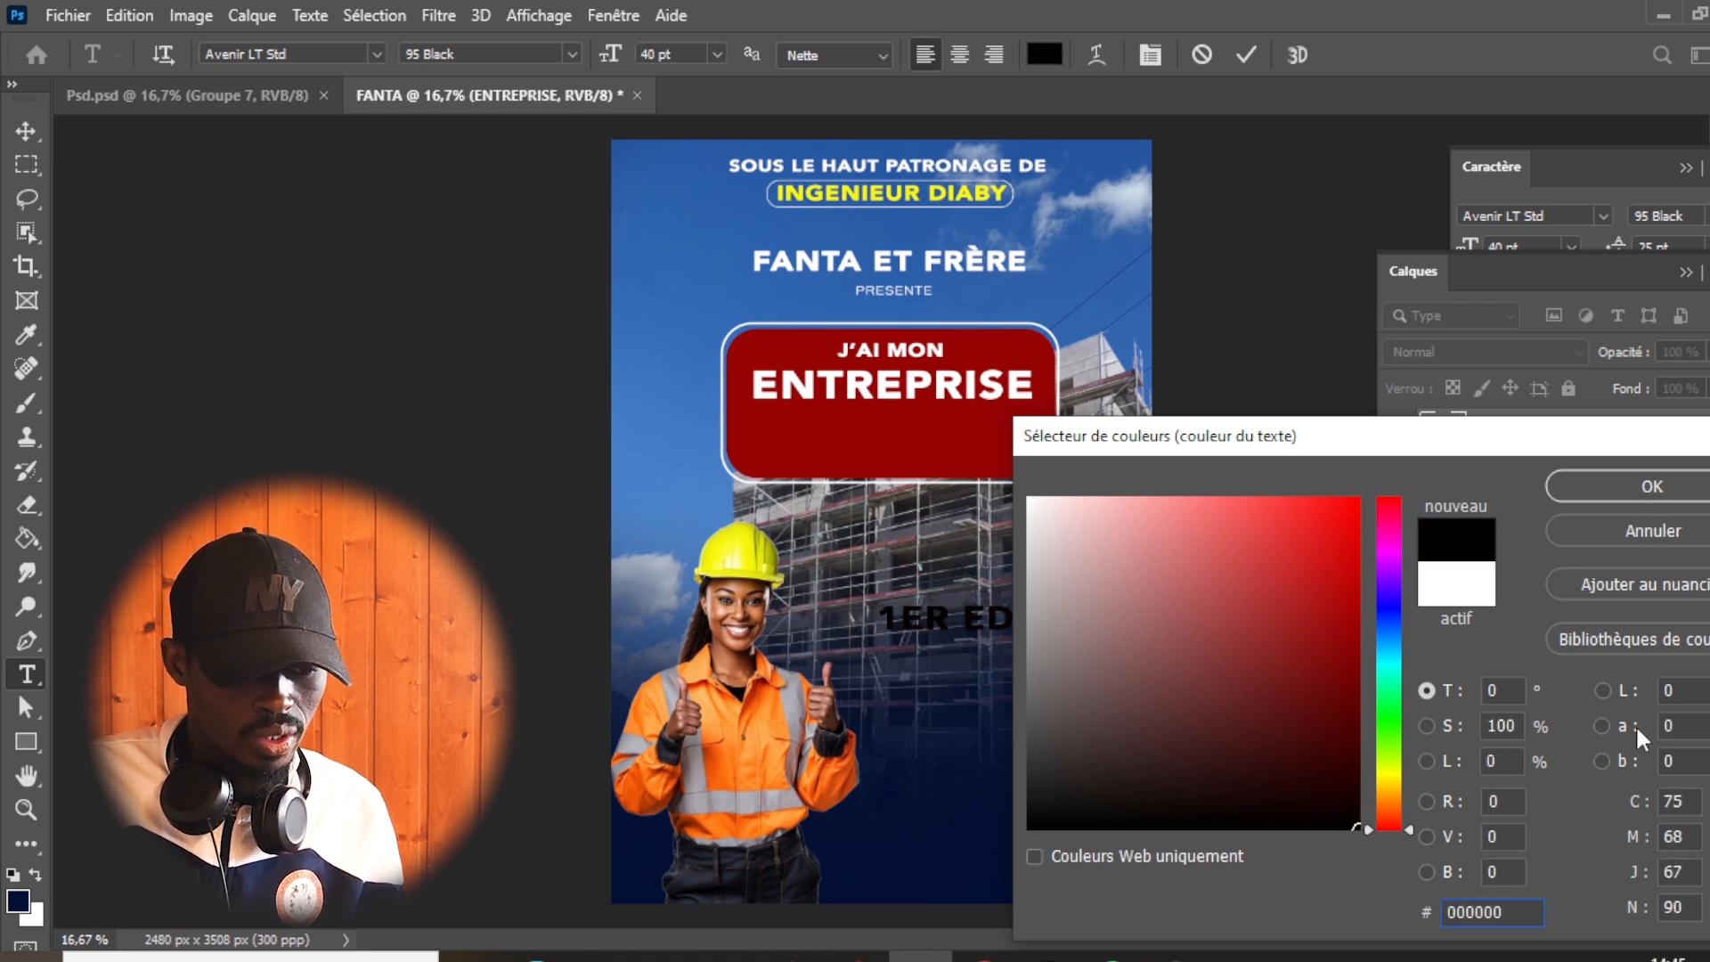
left_click(1662, 490)
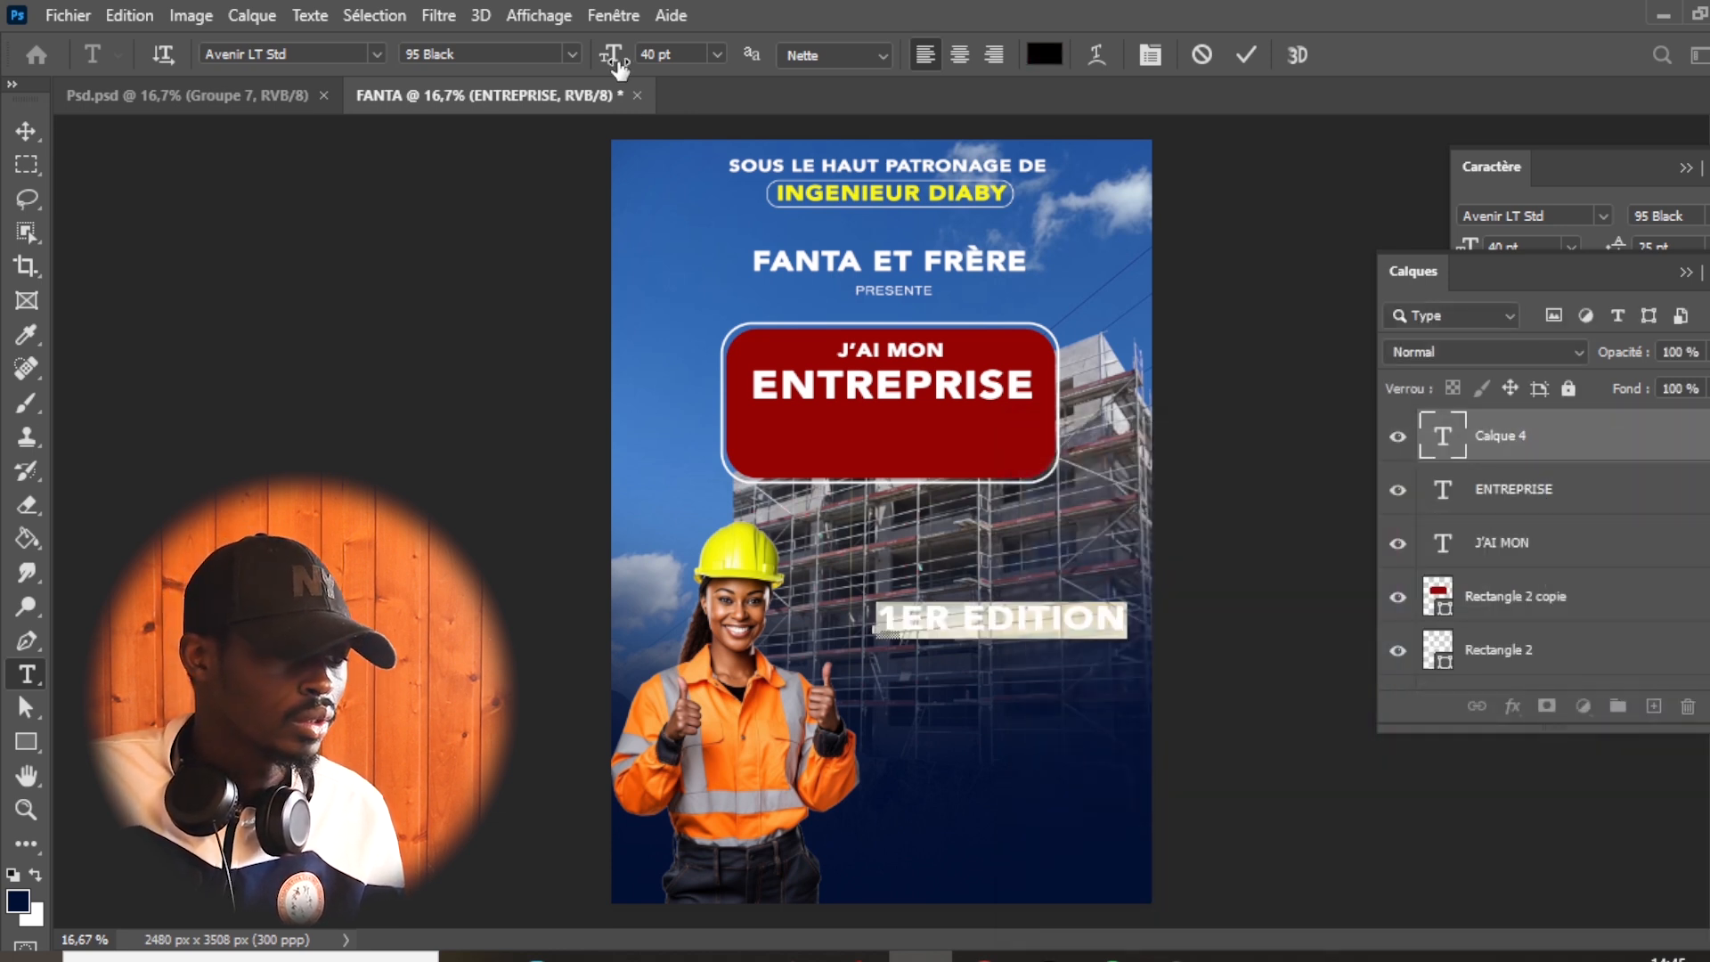
left_click_drag(615, 64, 596, 69)
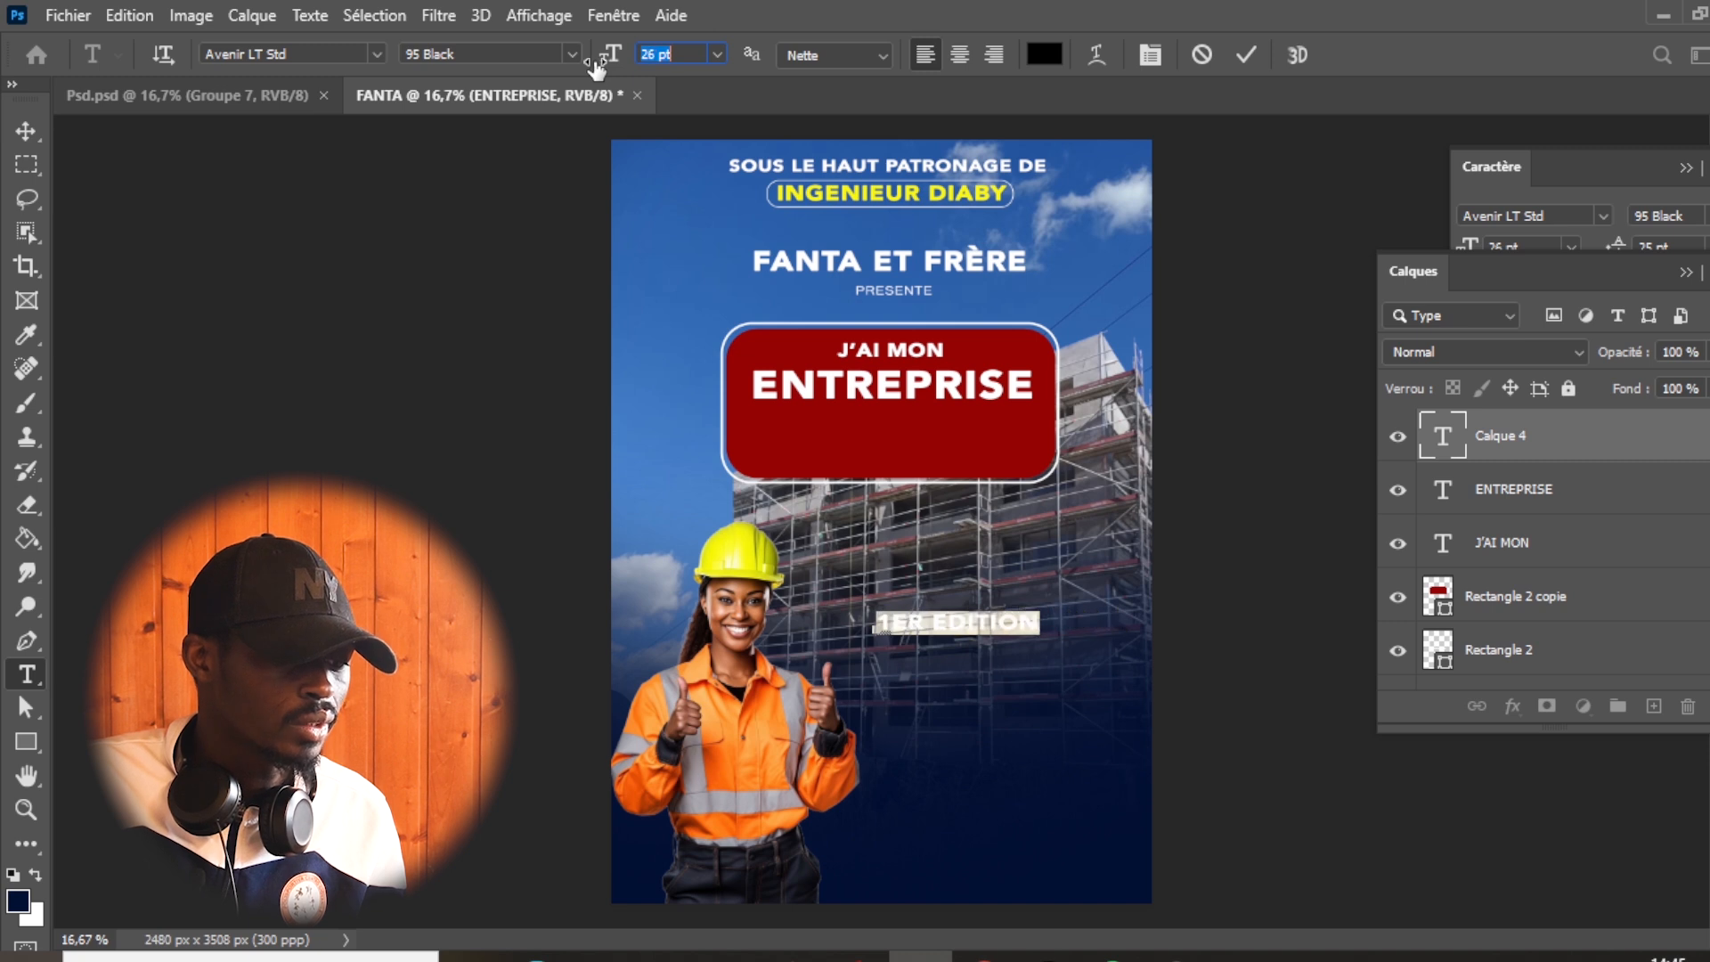
left_click(1247, 55)
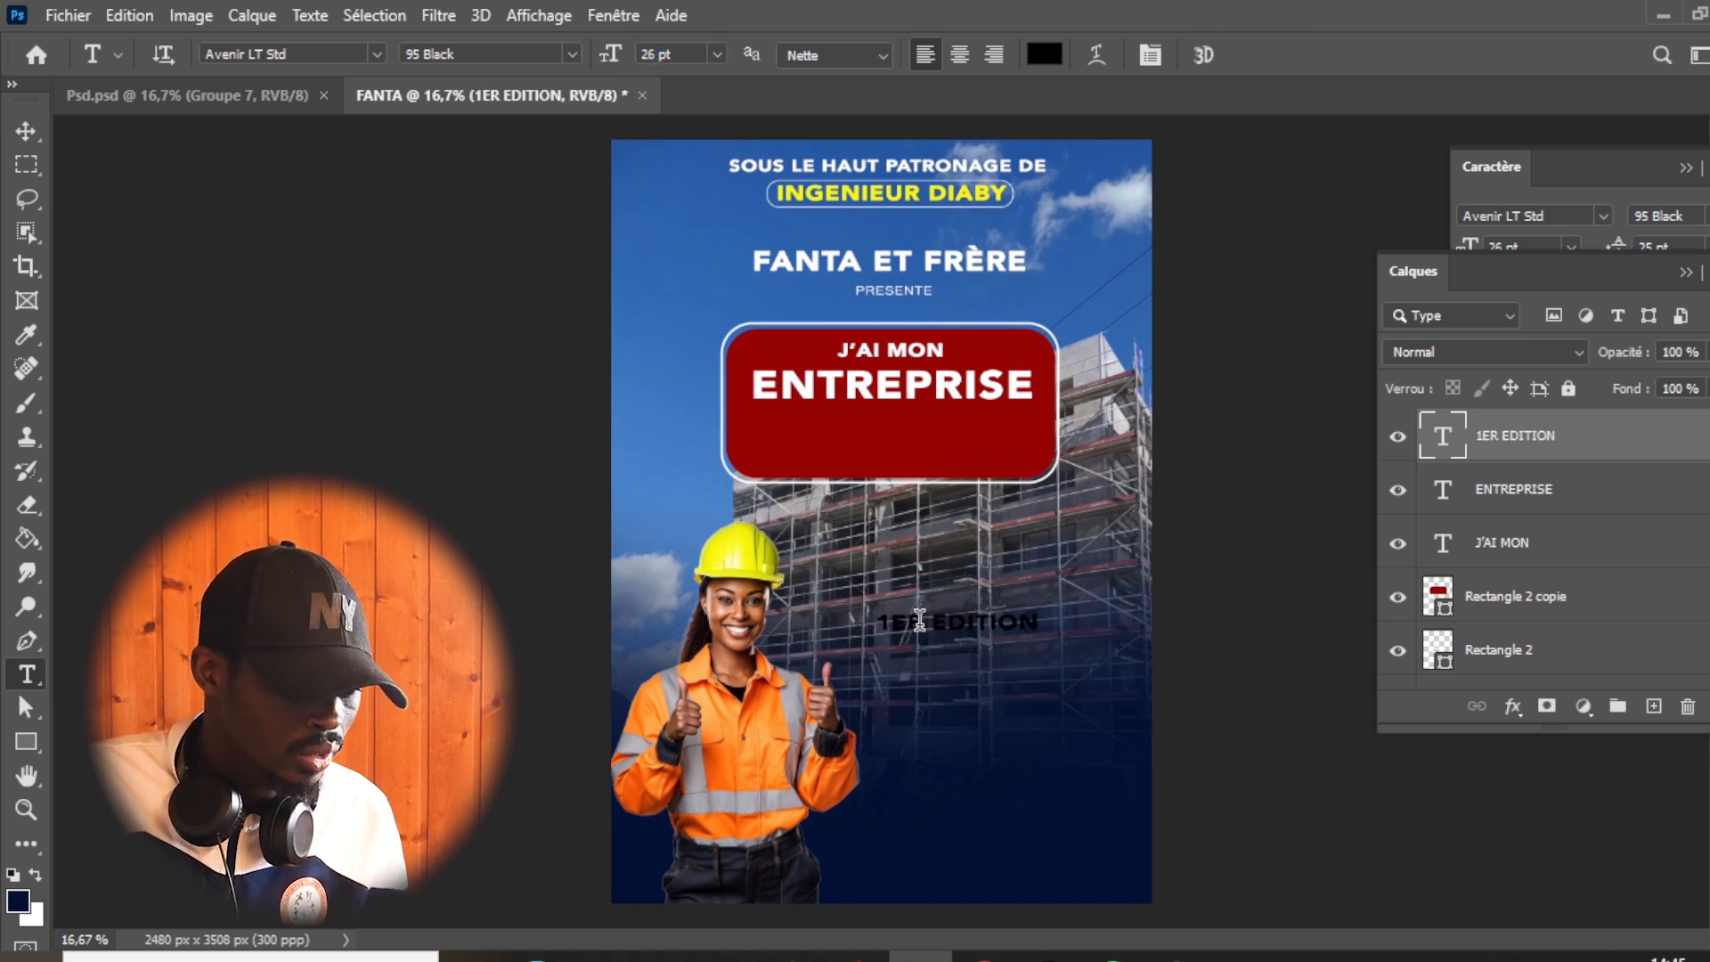
- Format the letters "ER" in "1ER EDITION" as superscript
left_click_drag(890, 621, 925, 620)
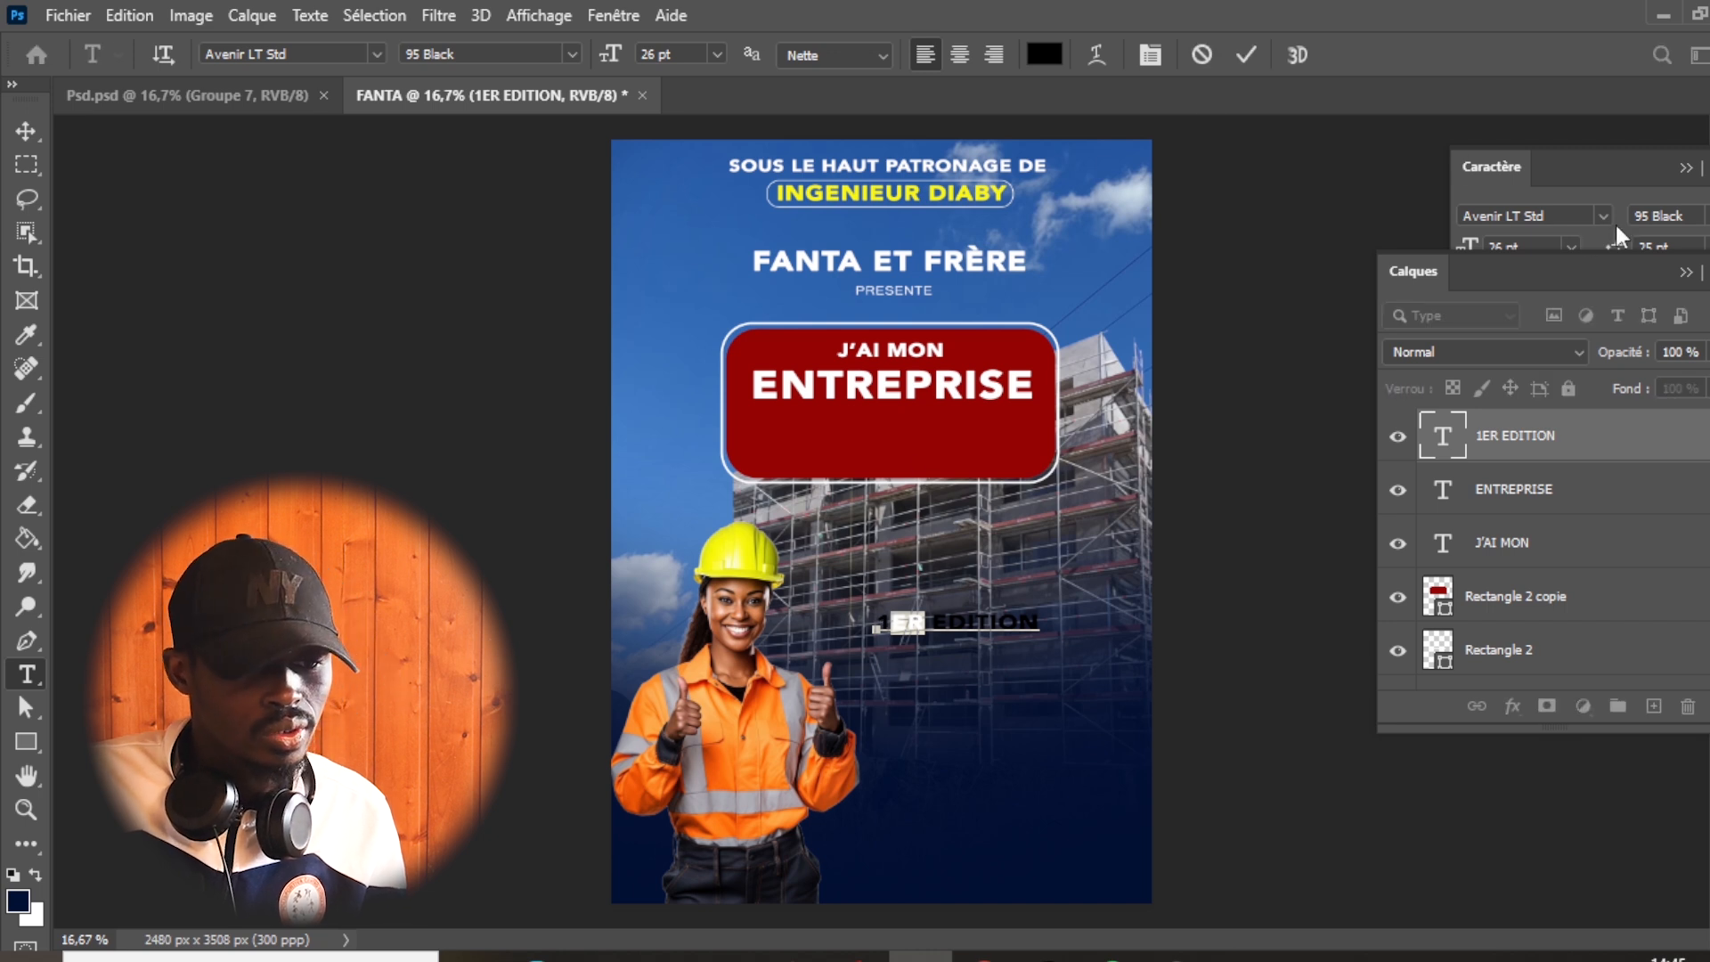
left_click(1621, 175)
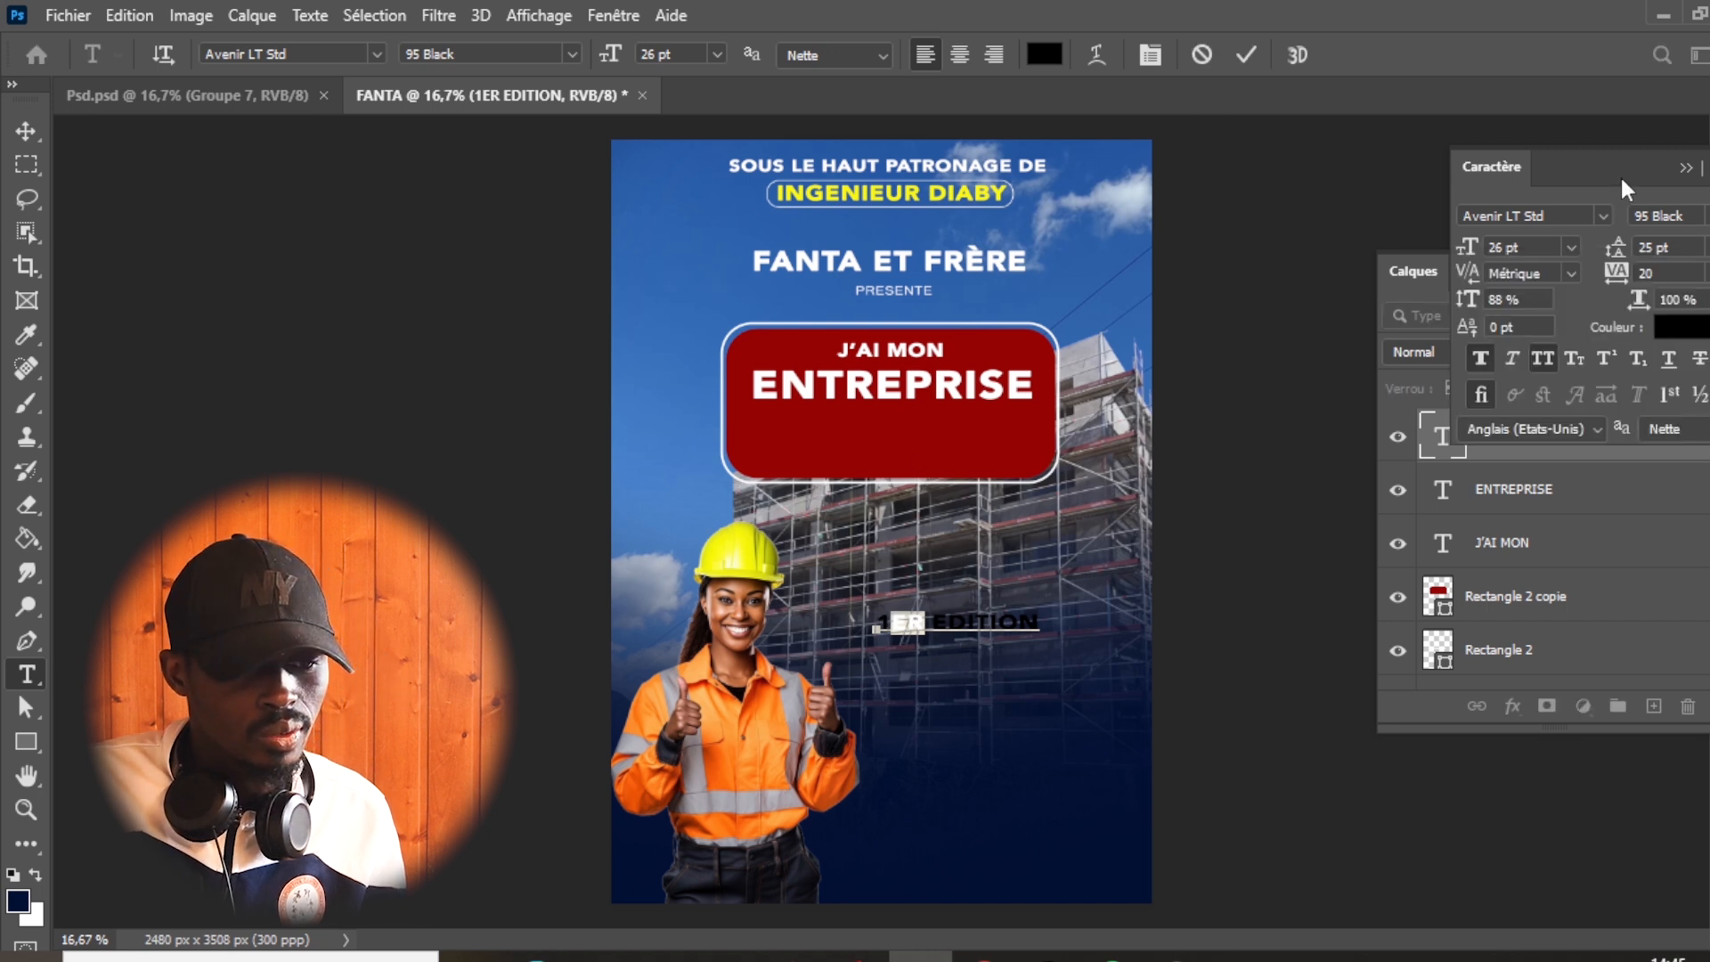
left_click(1601, 359)
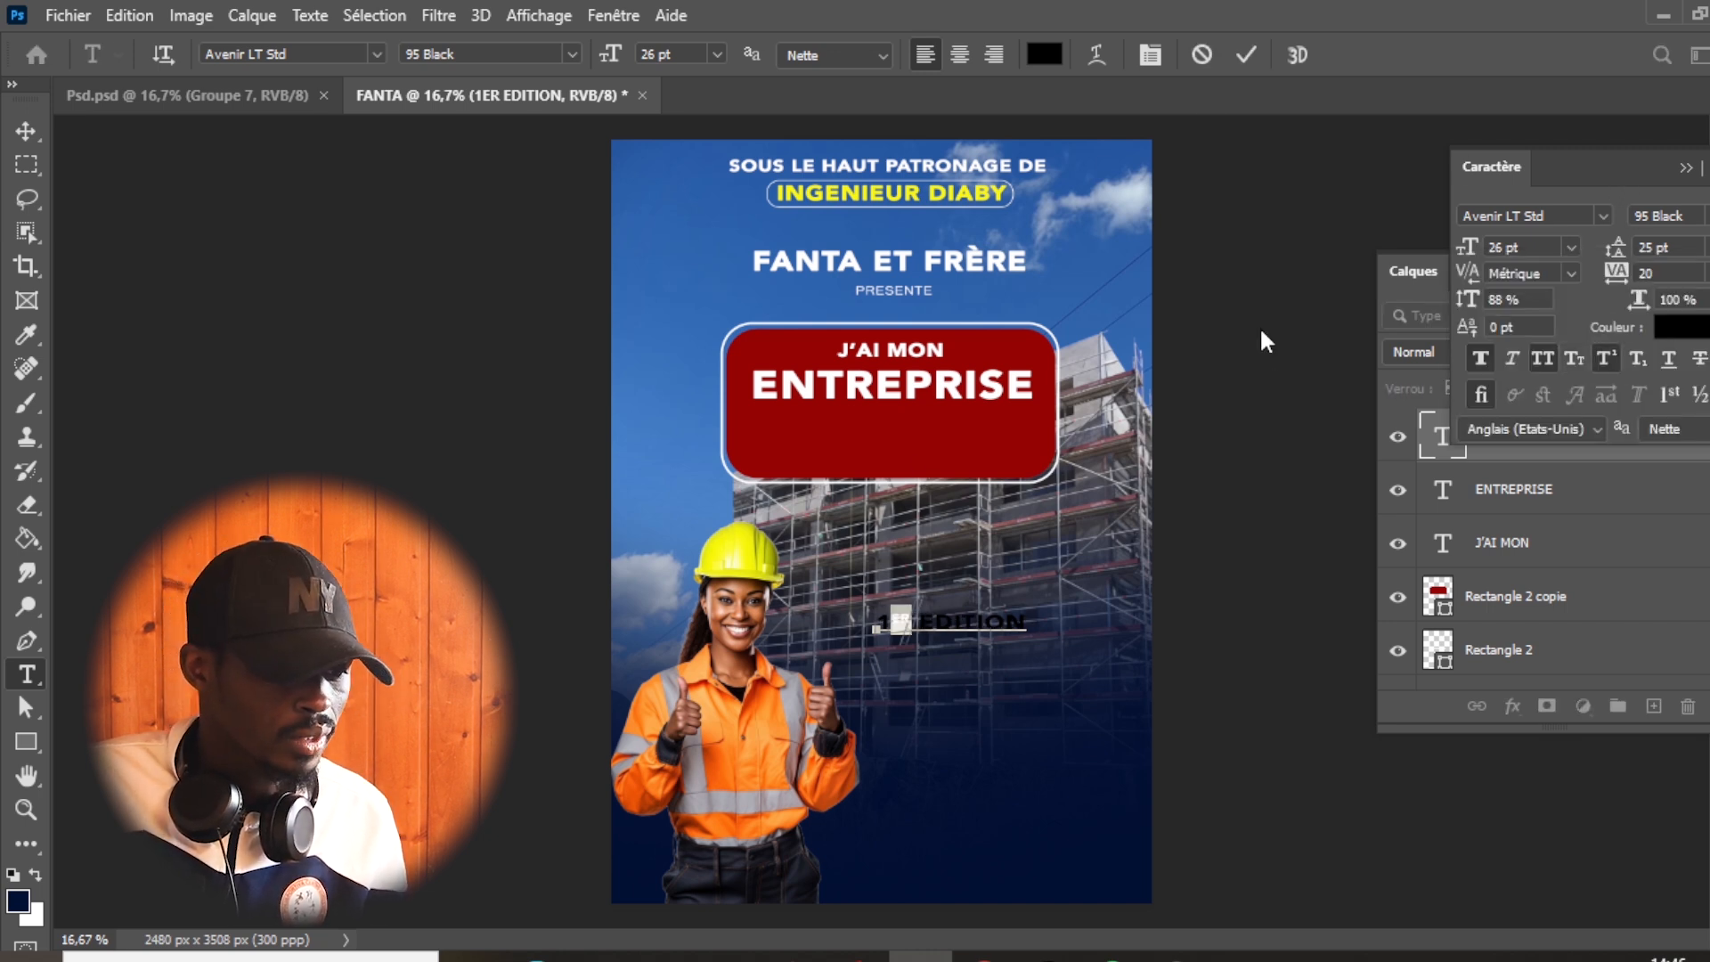
- Confirm the superscript edit and move "1ER EDITION" into the red badge beneath "ENTREPRISE"
left_click(1247, 54)
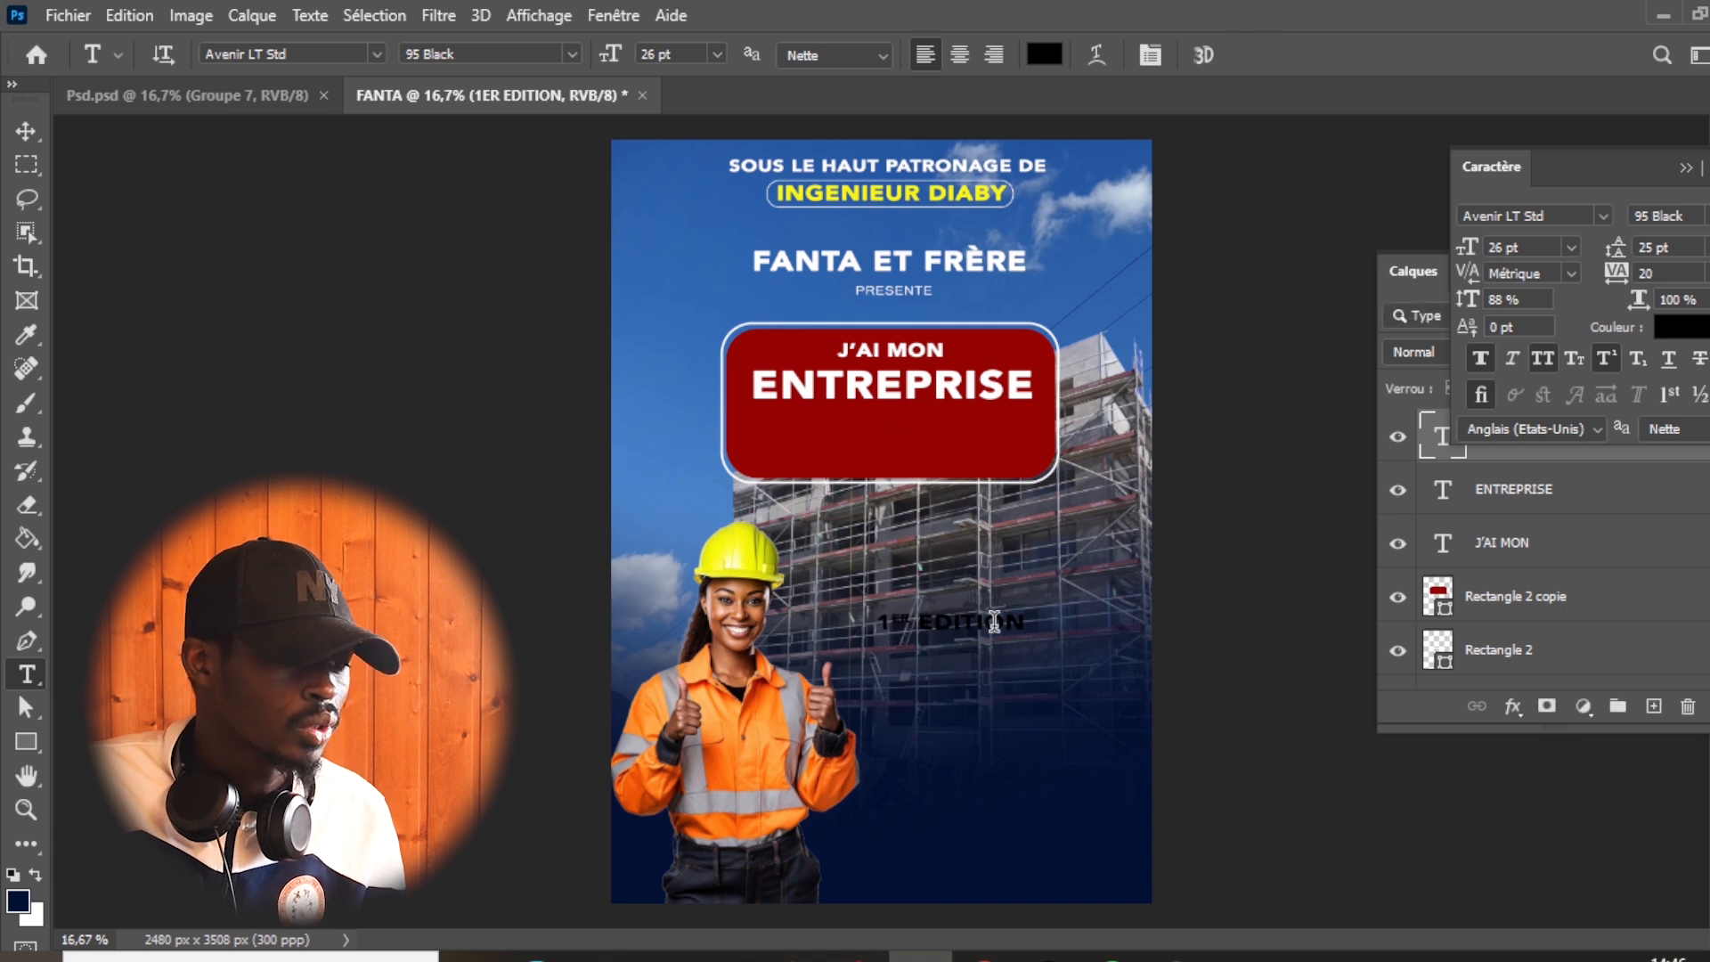
left_click(26, 131)
left_click_drag(914, 617, 855, 441)
- Draw a rectangle of about 810 × 181 px over "1ER EDITION", filled with the recently used orange and without an outline
left_click(26, 742)
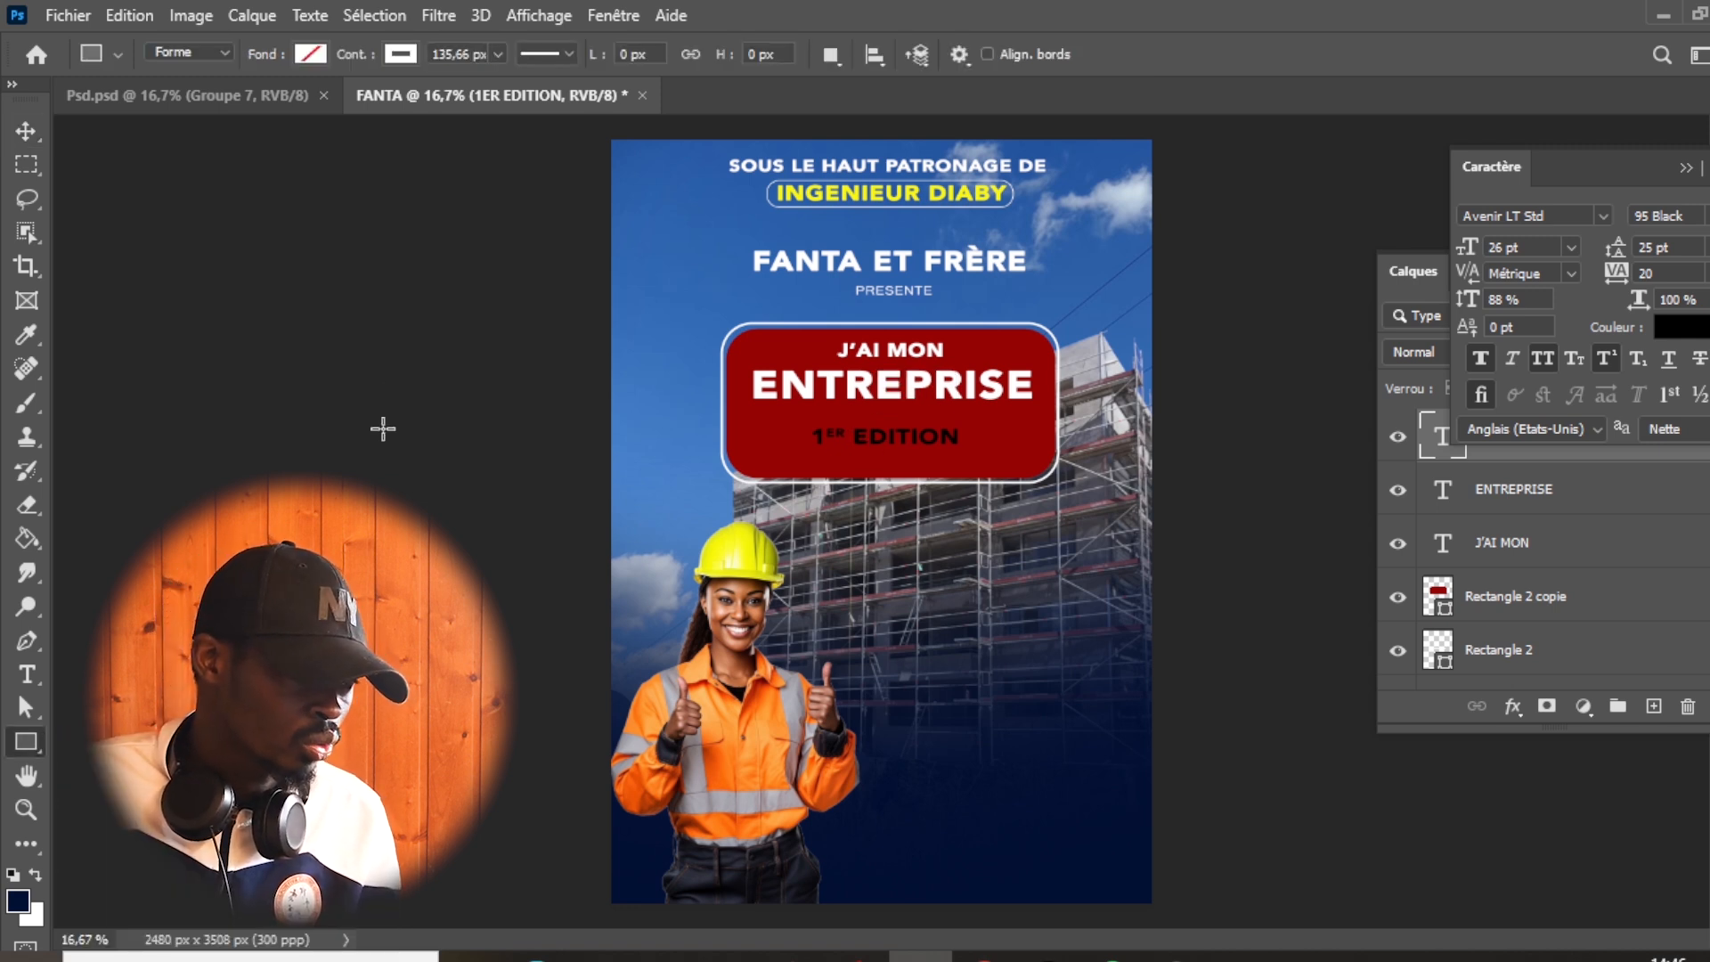
left_click_drag(784, 412, 962, 451)
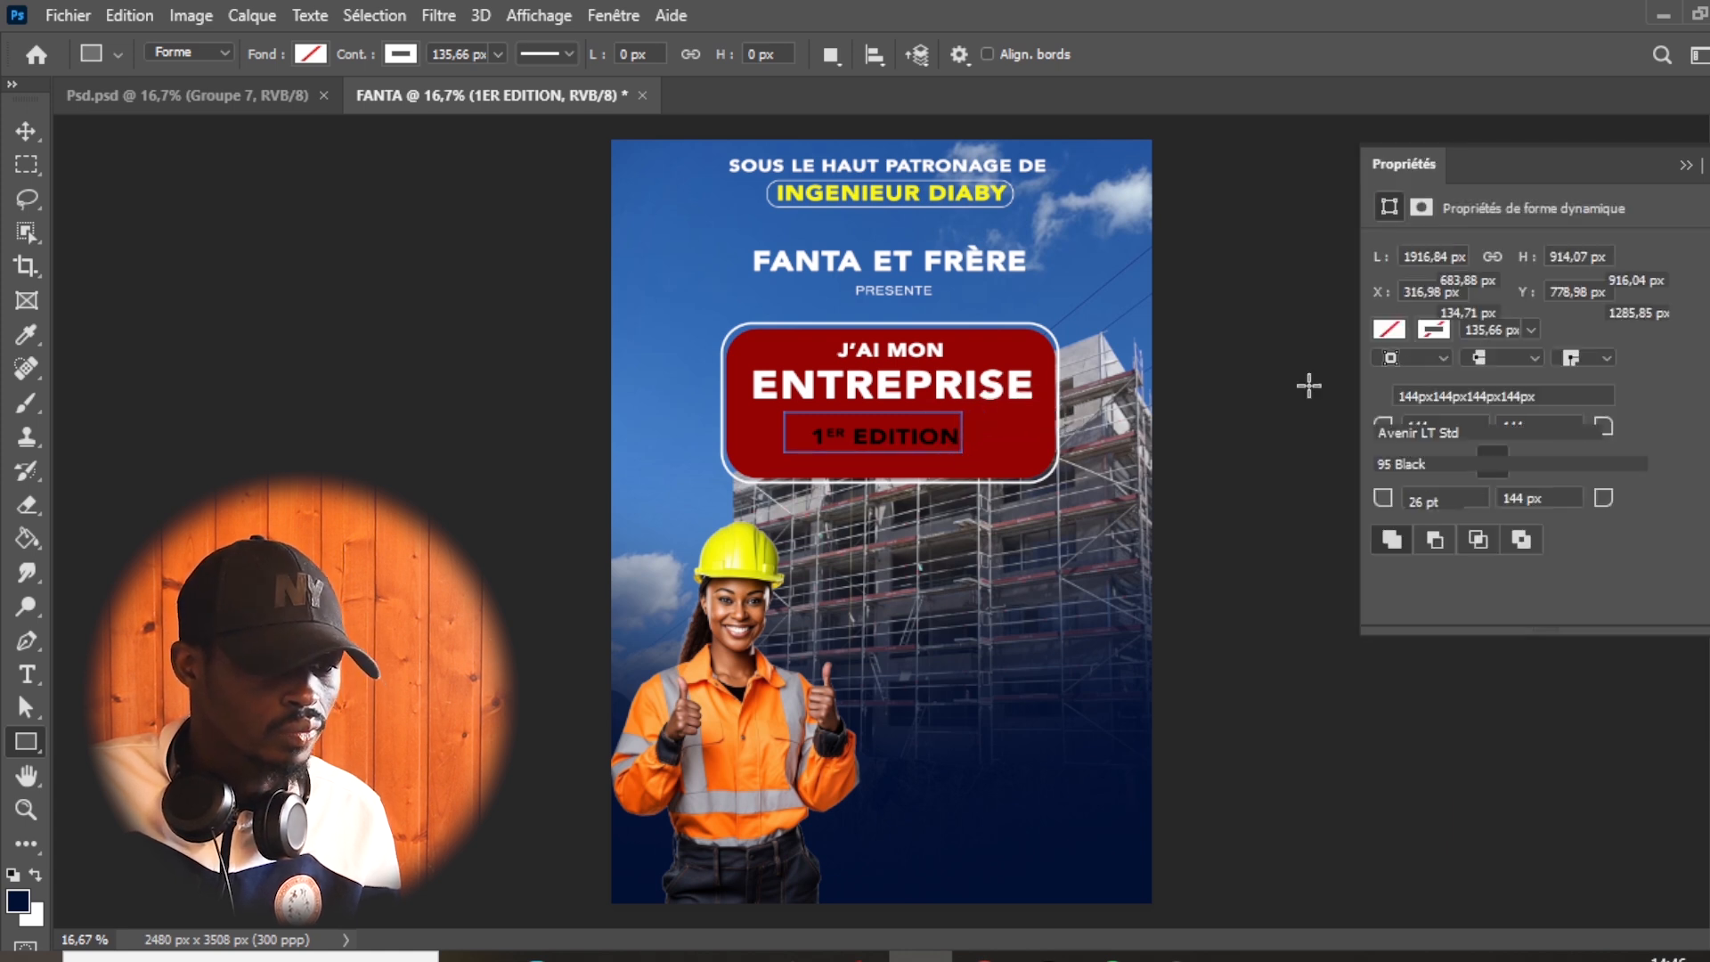
left_click(1382, 336)
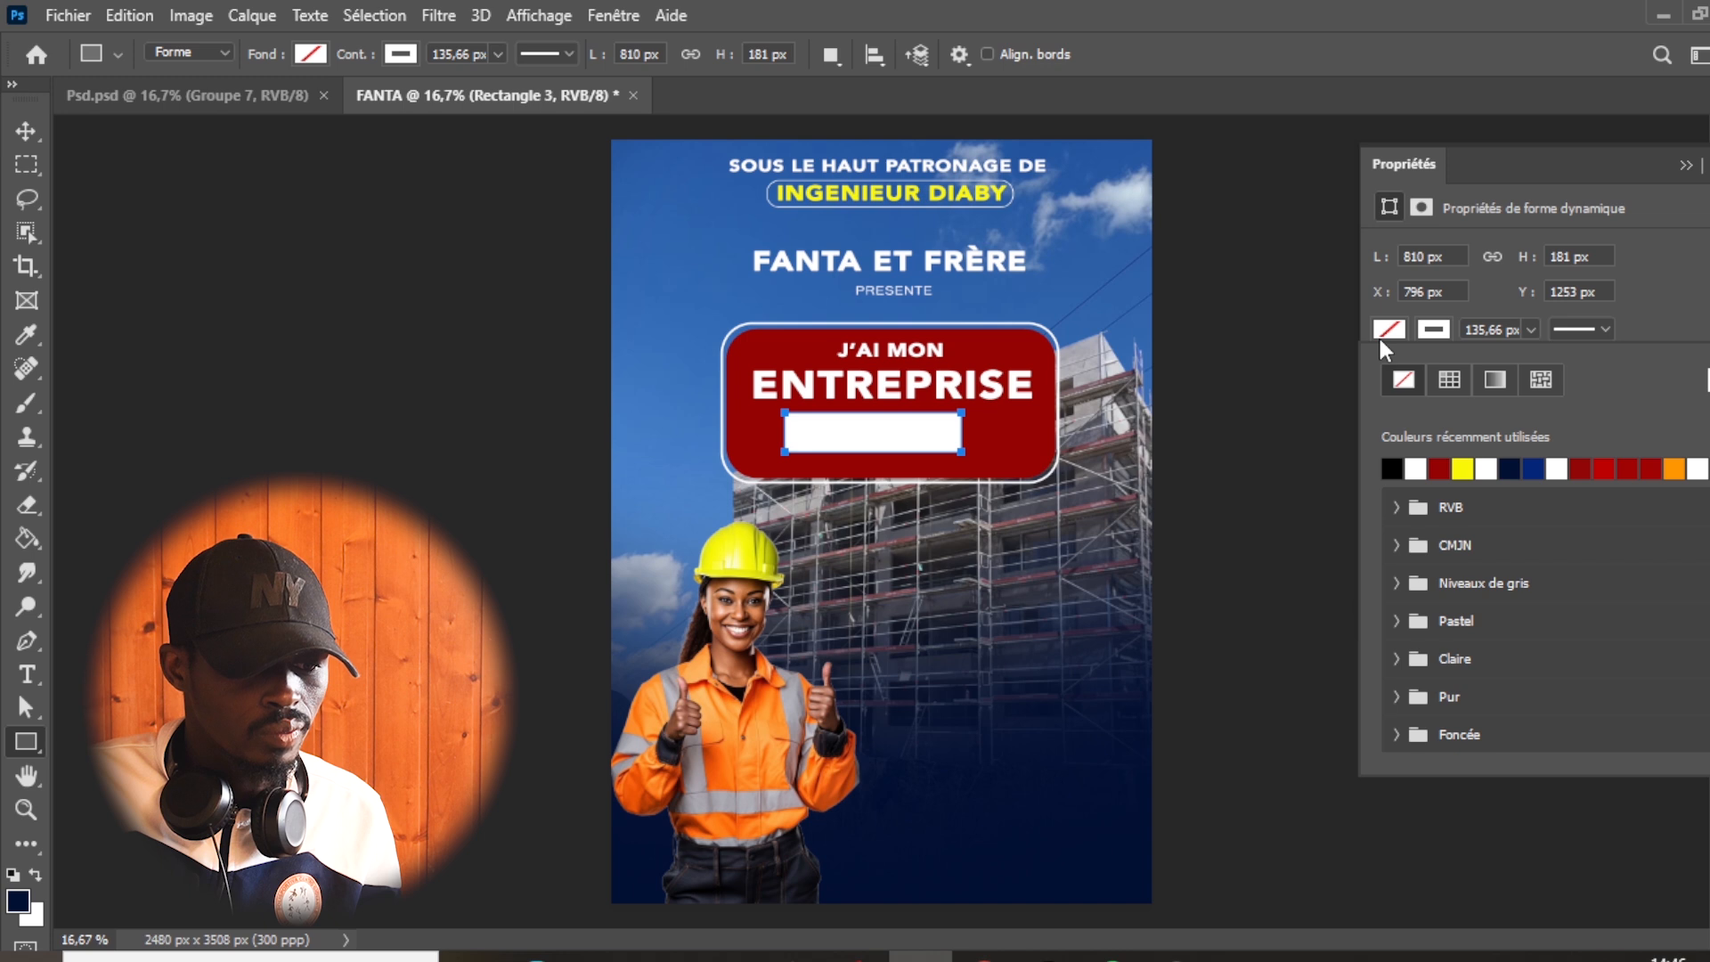
left_click(1680, 467)
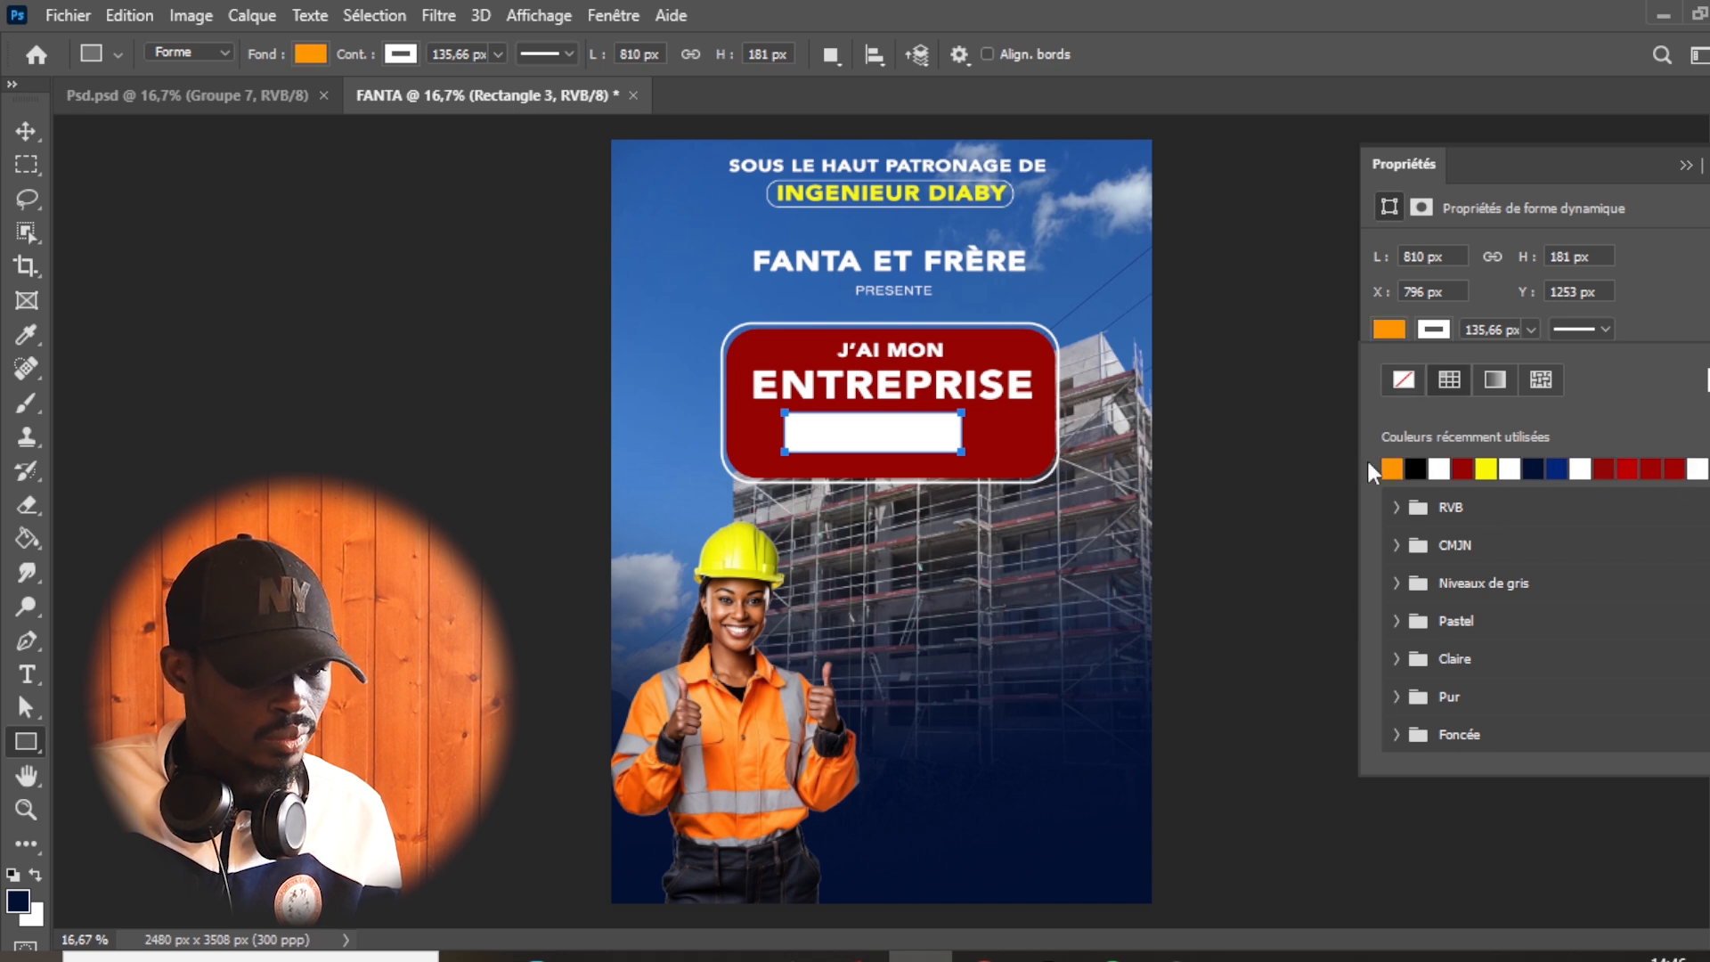
left_click(1435, 331)
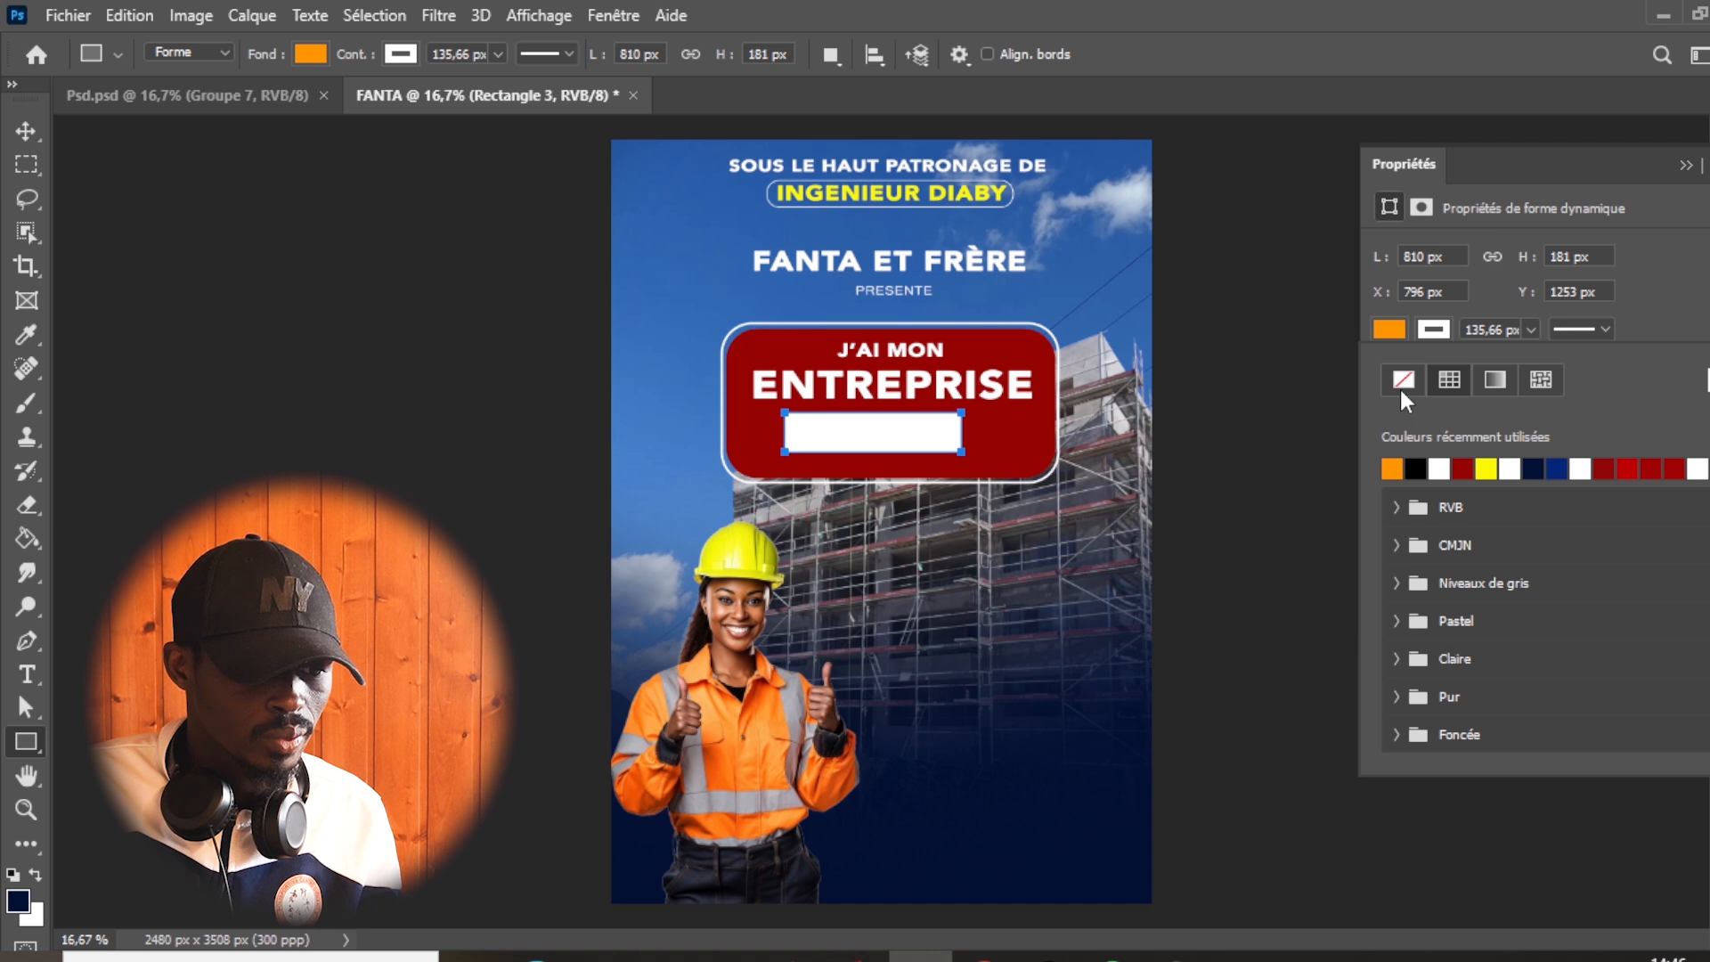
left_click(1403, 380)
- Place the orange rectangle behind the "1ER EDITION" text layer and nudge it so the text sits centred on it
left_click(25, 131)
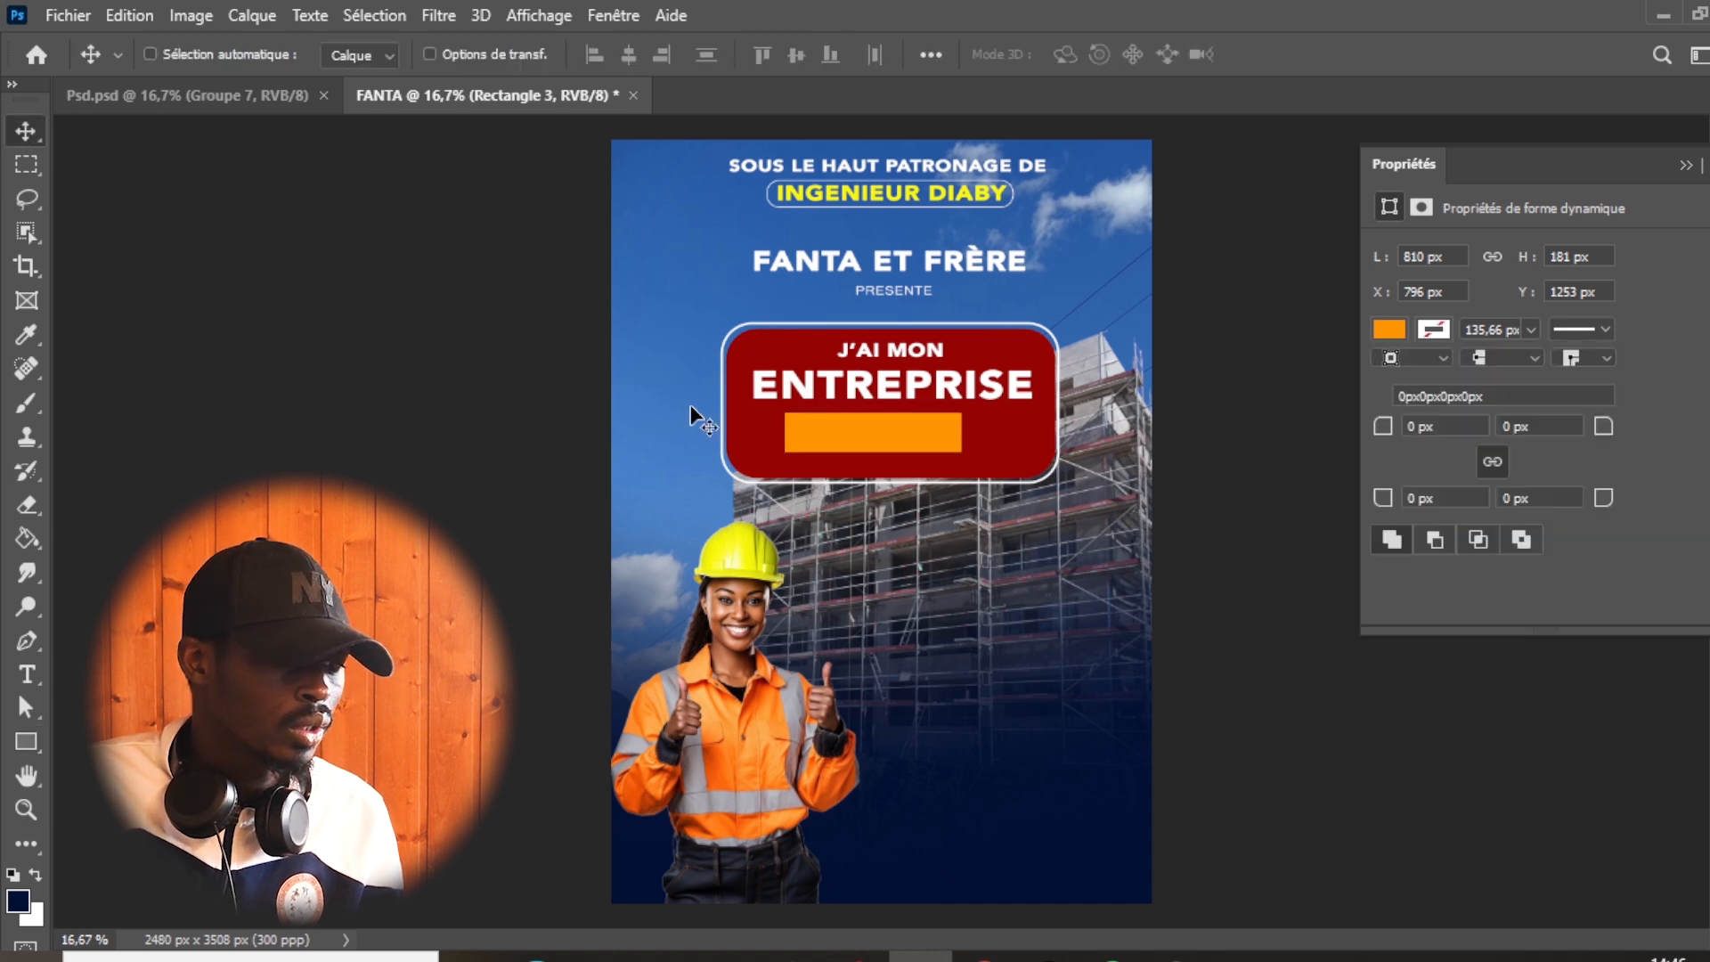
left_click(1706, 271)
left_click_drag(1529, 442, 1531, 522)
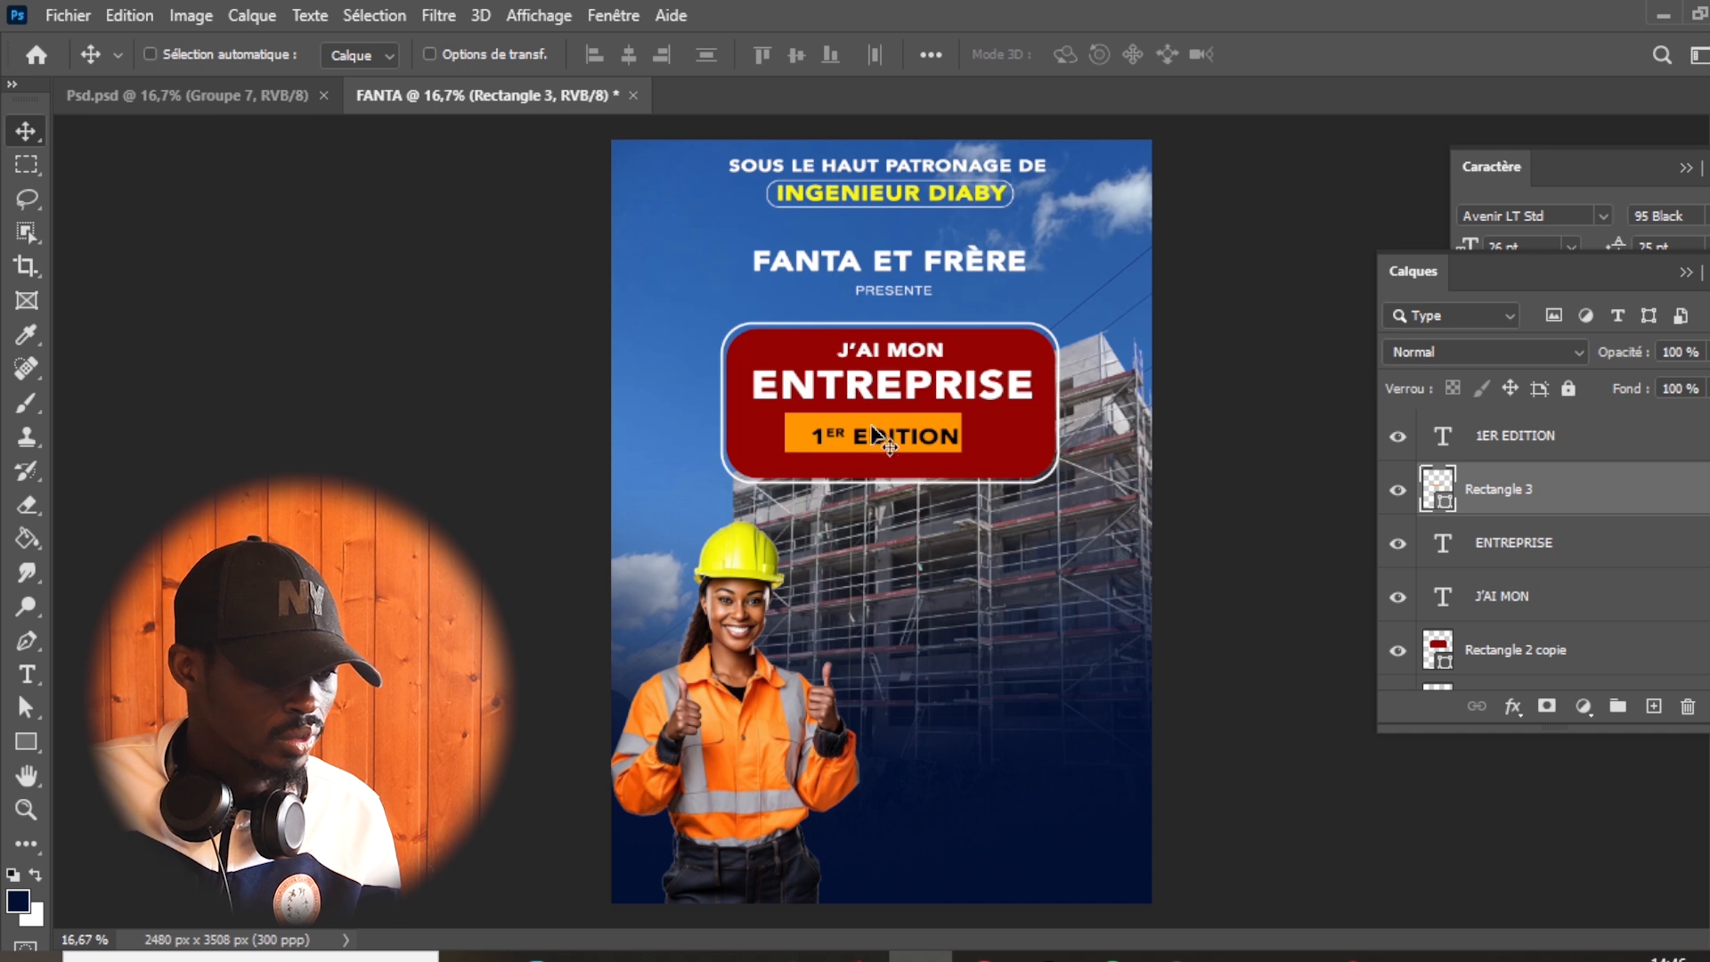
key("shift+Right")
key("shift+Right")
key("shift+Right")
key("shift+Right")
key("shift+Right")
key("shift+Right")
key("shift+Right")
key("shift+Right")
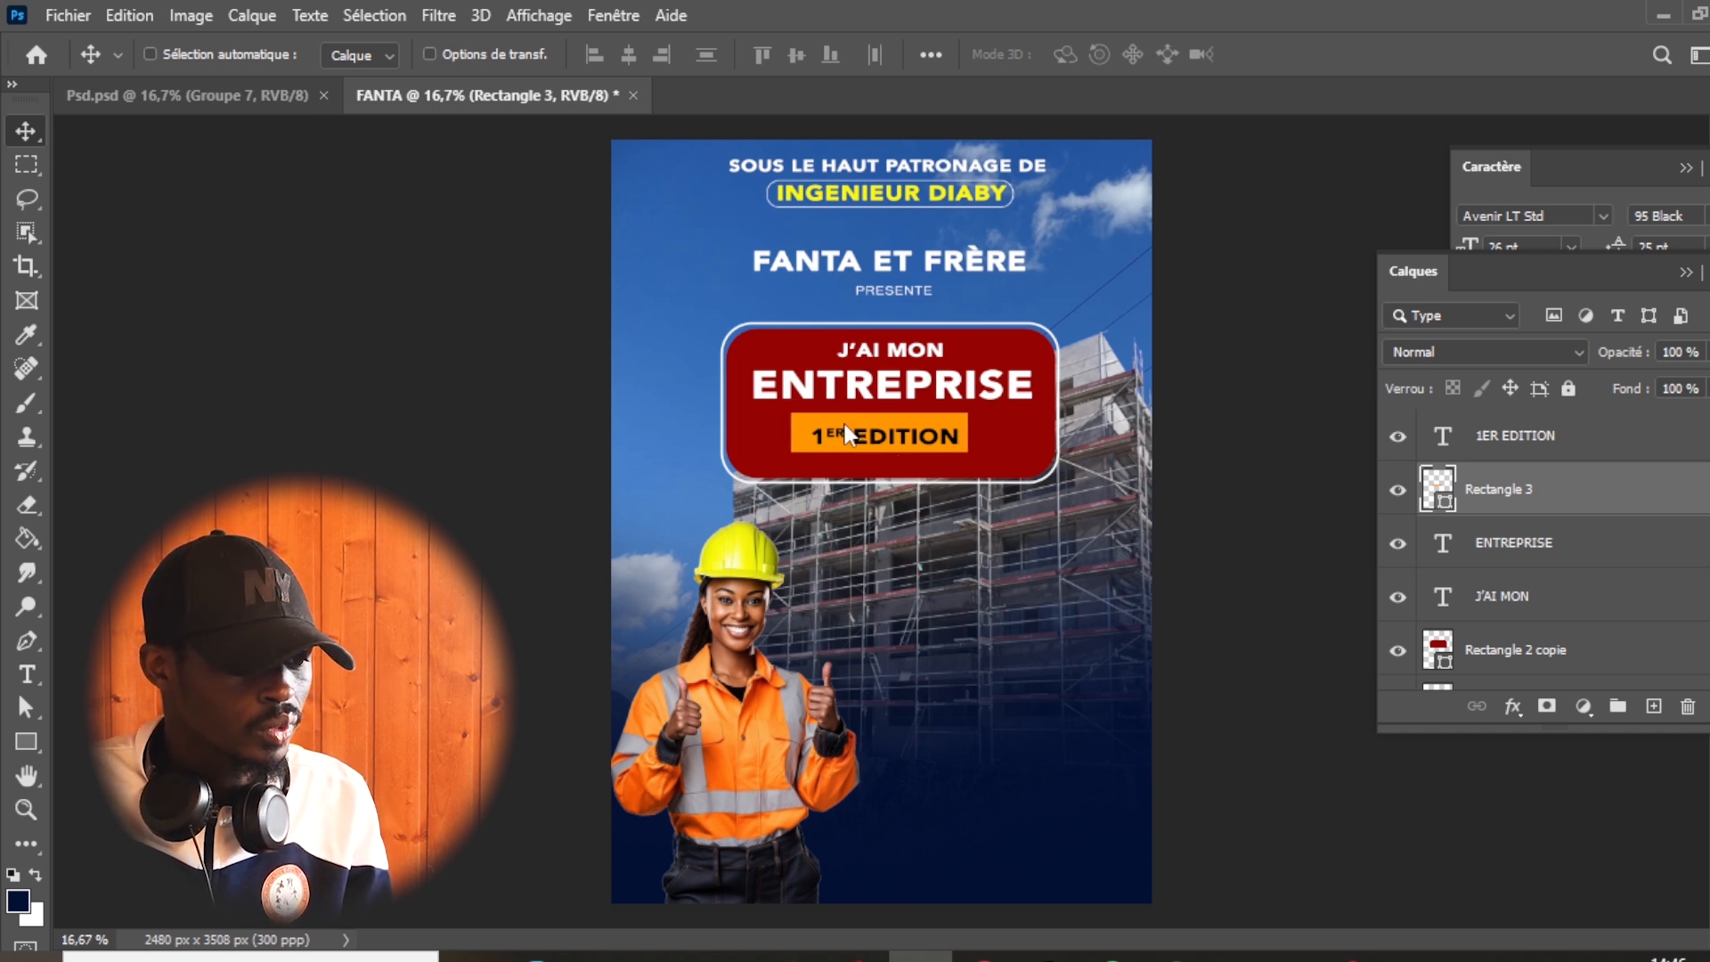
key("shift+Down")
key("shift+Down")
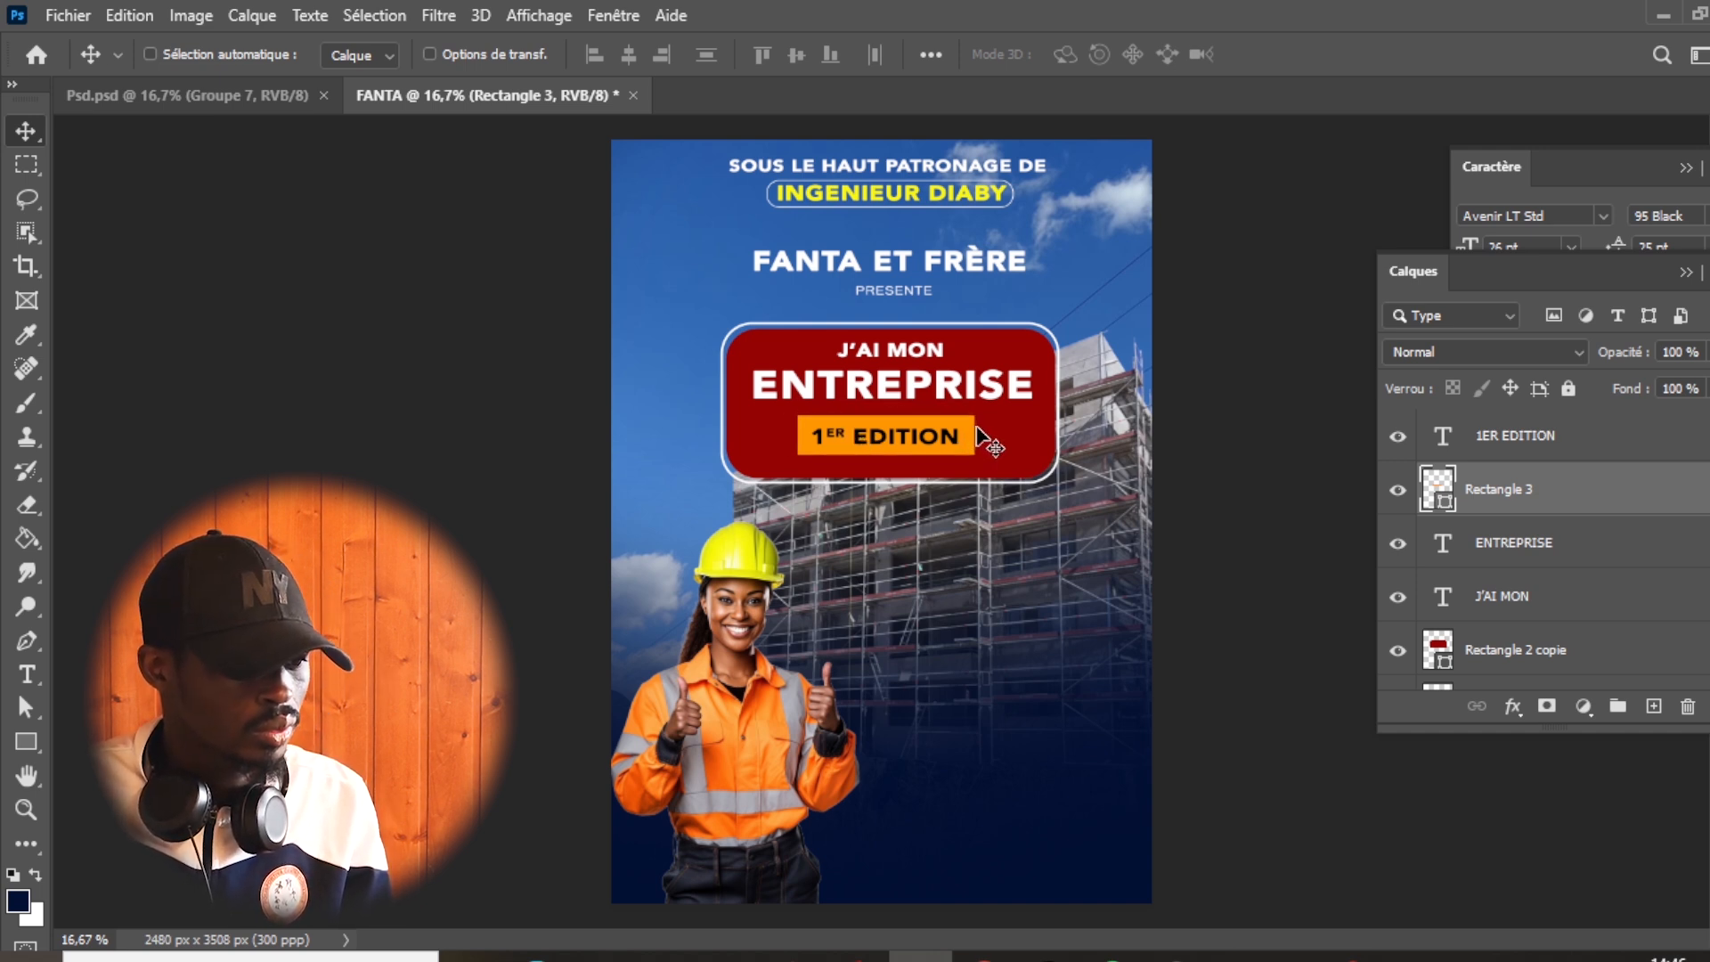
key("shift+Up")
key("shift+Down")
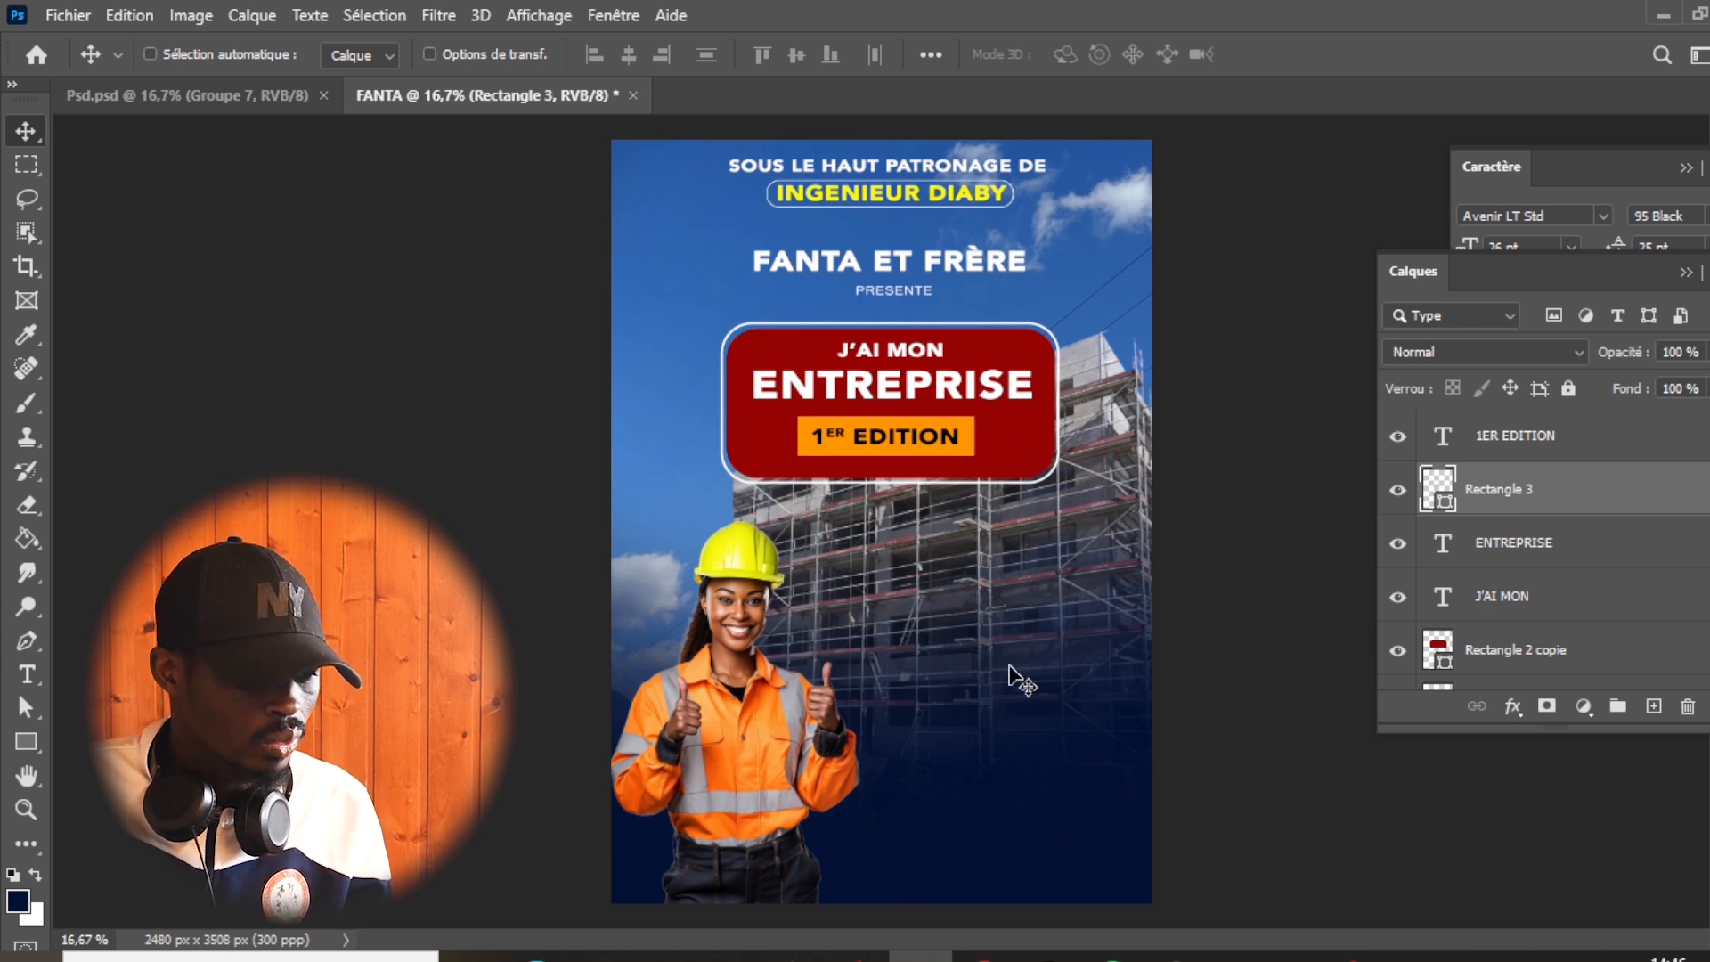
- Add the text "THEME" over the lower scaffolding at 49 pt, in the yellow sampled from the helmet (#fbf92a)
left_click(211, 113)
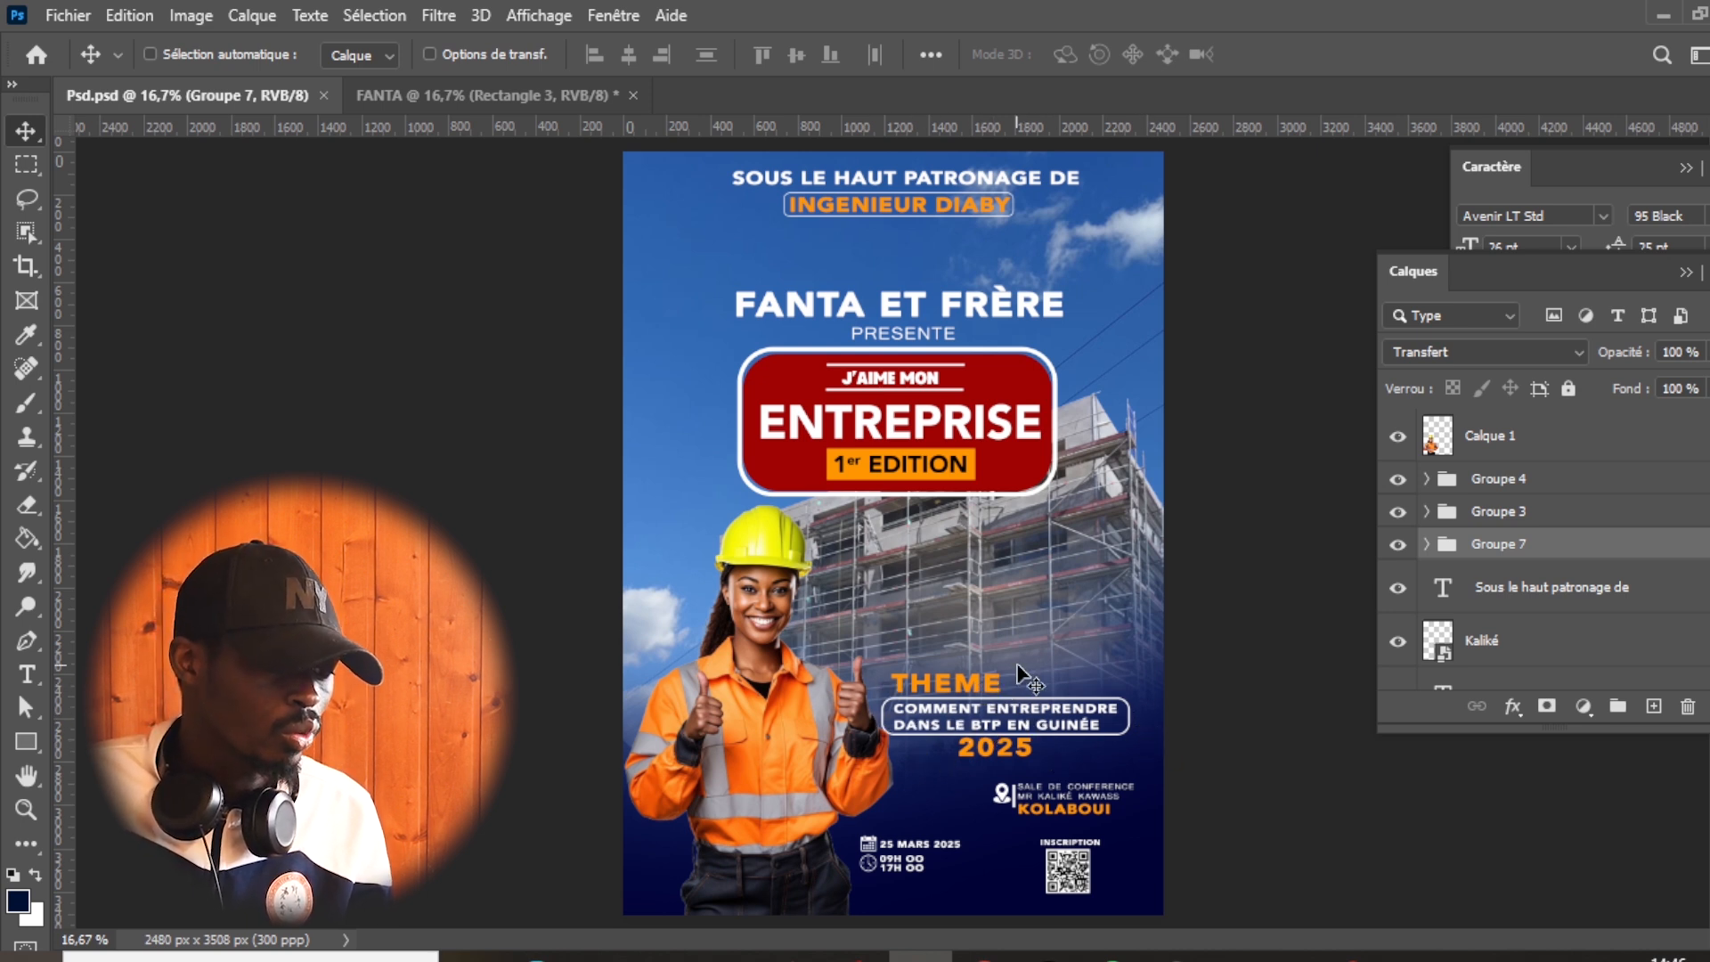
left_click(465, 95)
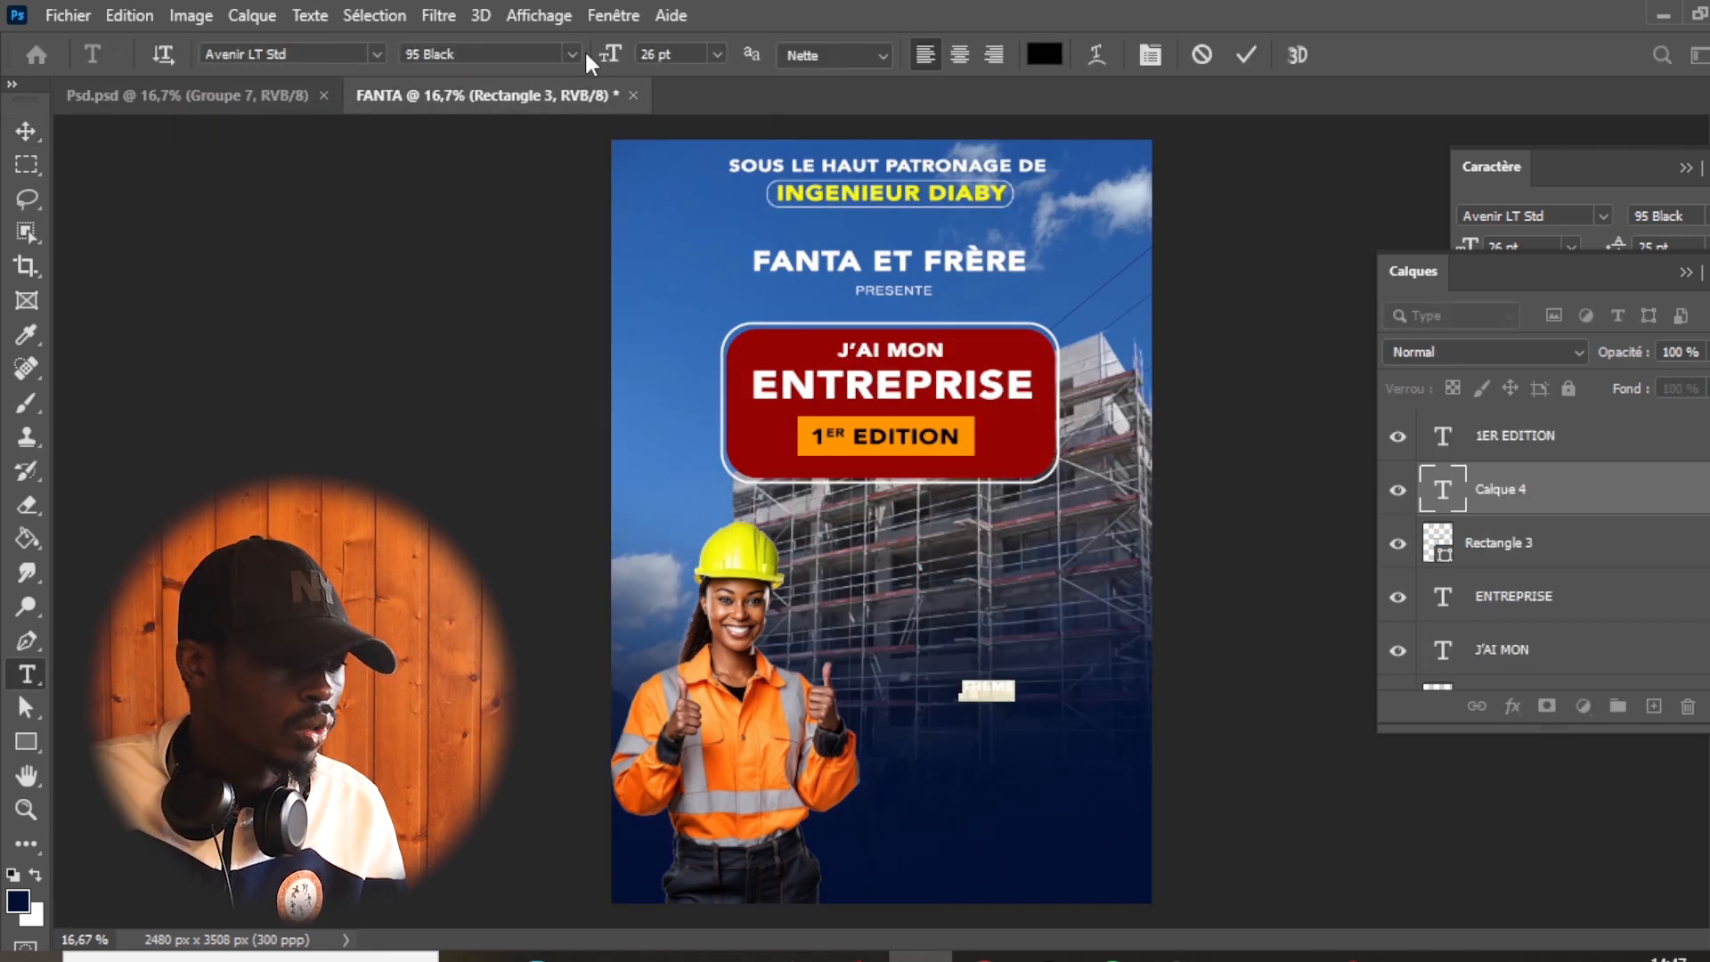
left_click_drag(604, 59, 625, 82)
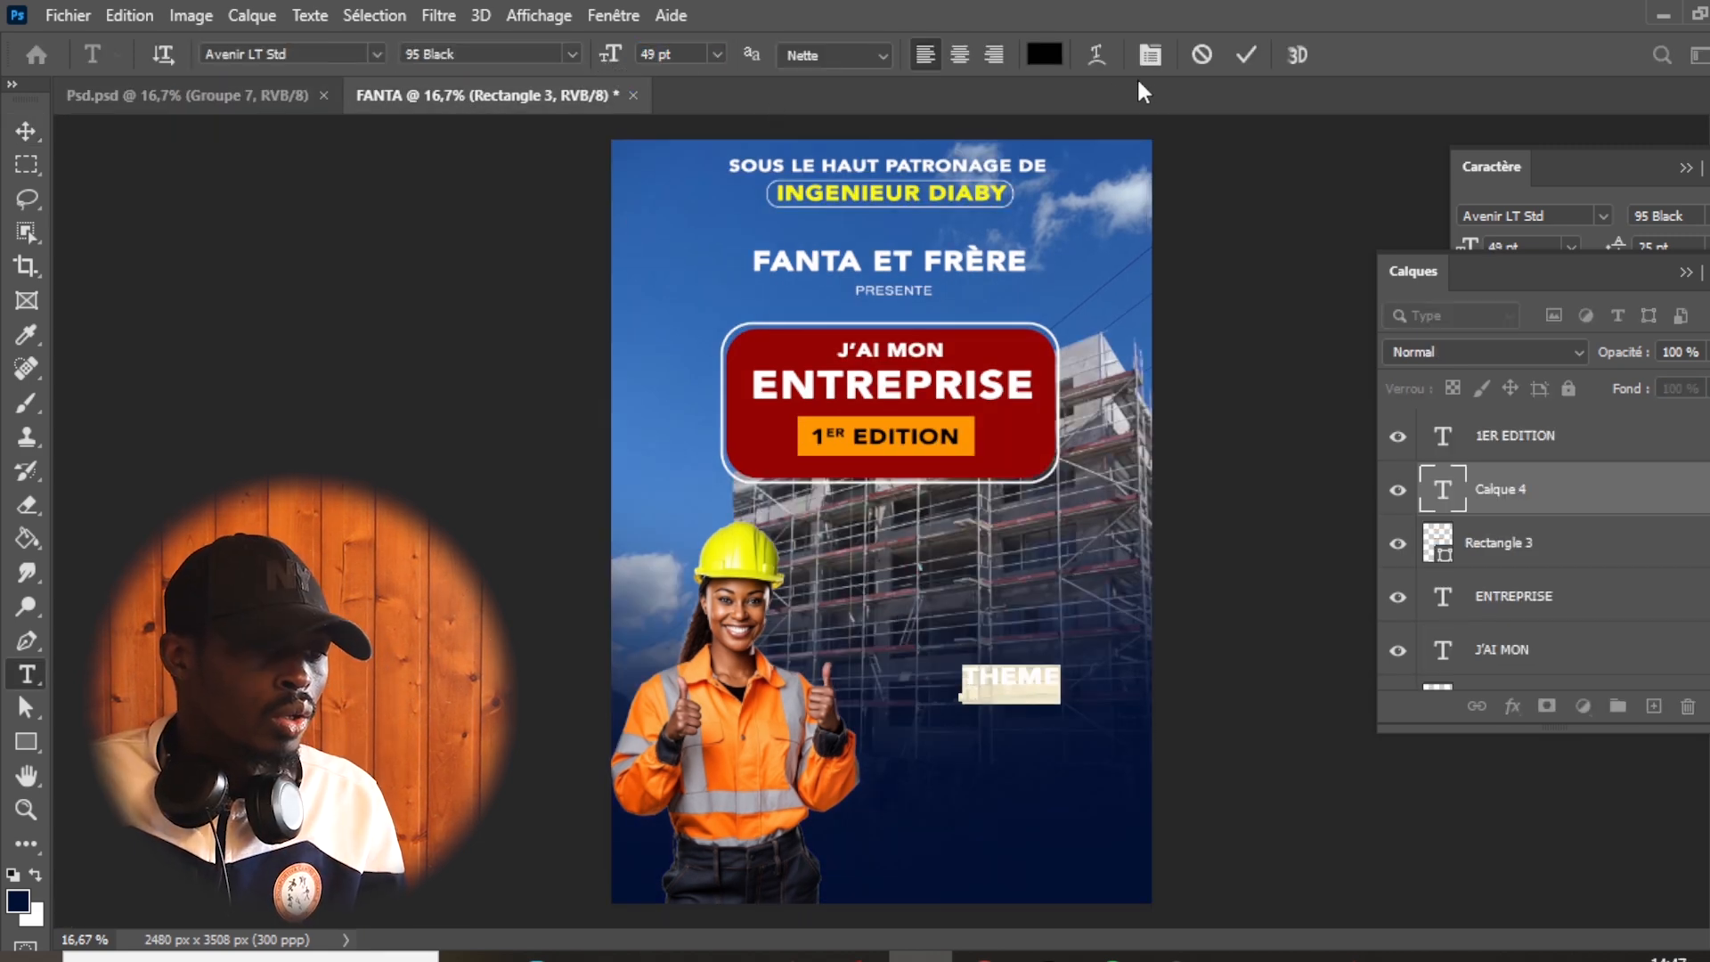
left_click(1042, 56)
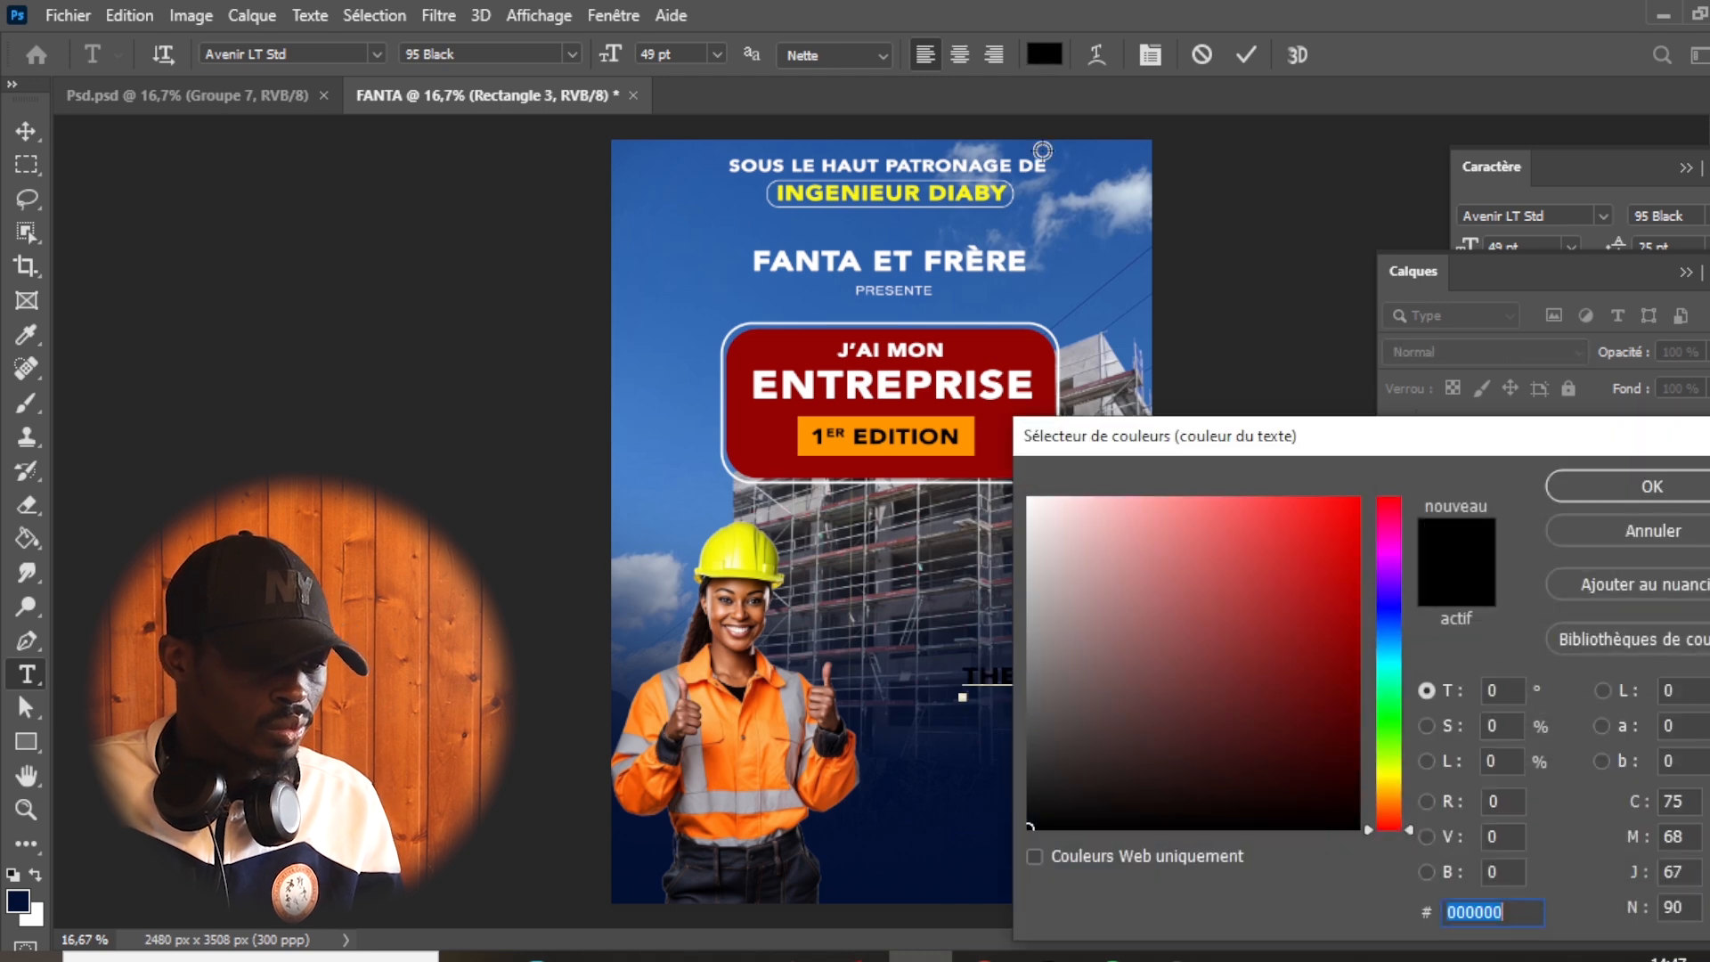
left_click(904, 416)
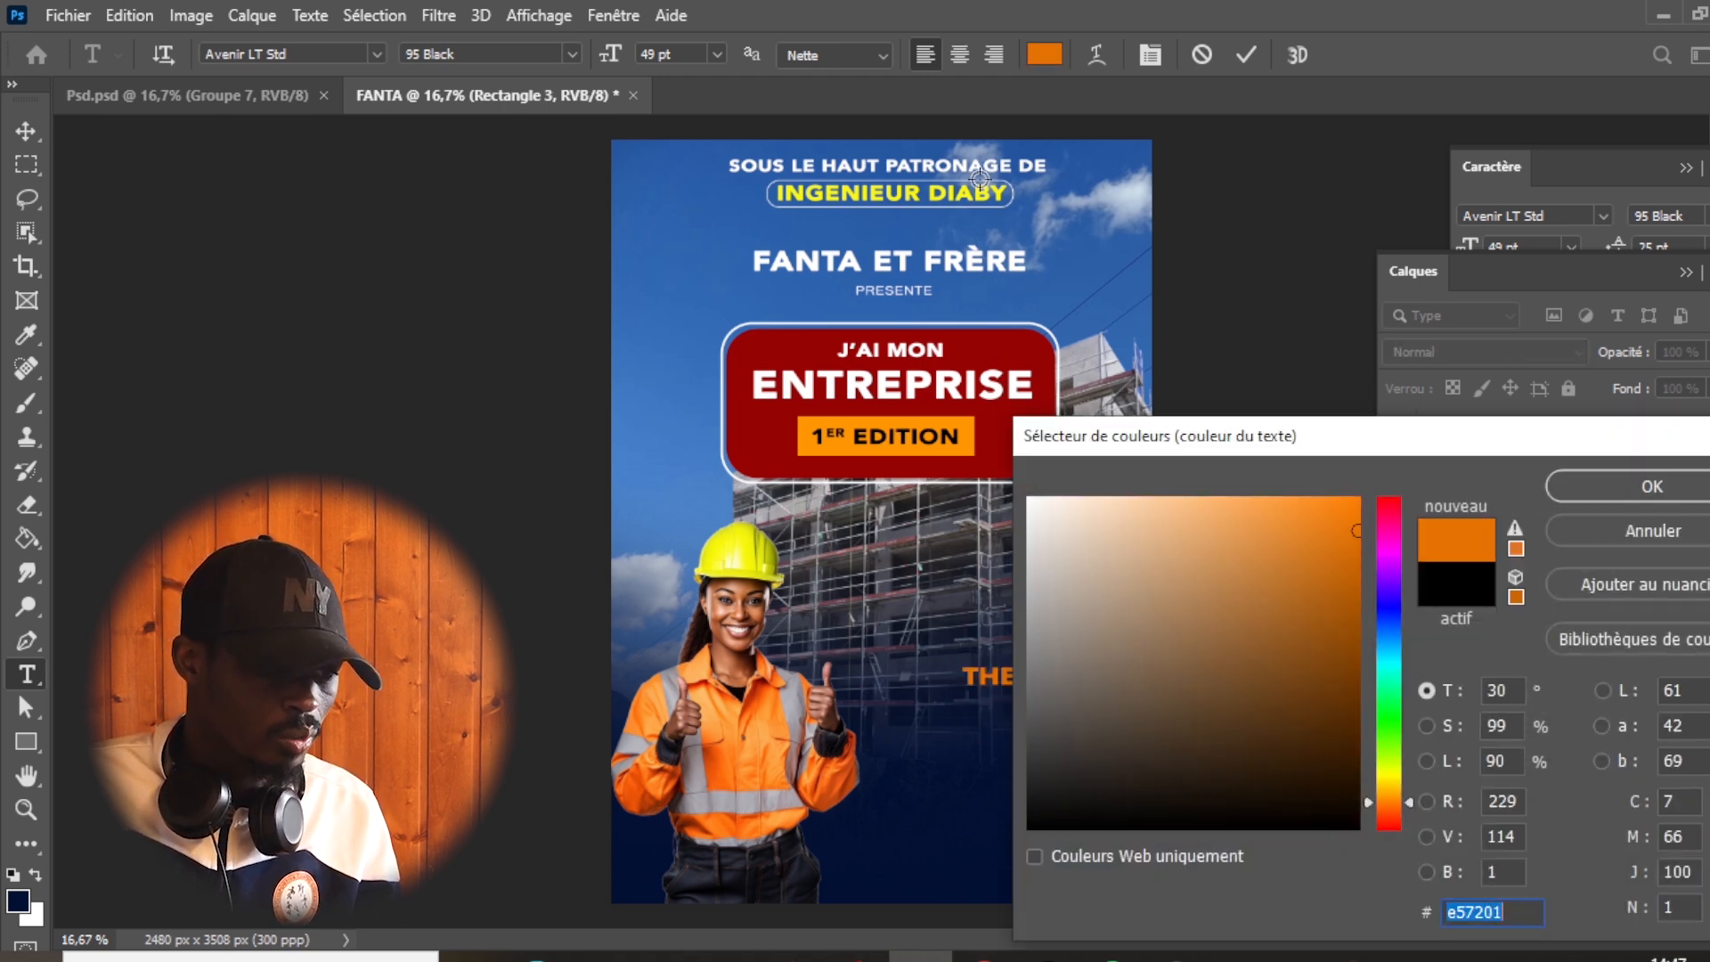
left_click(733, 544)
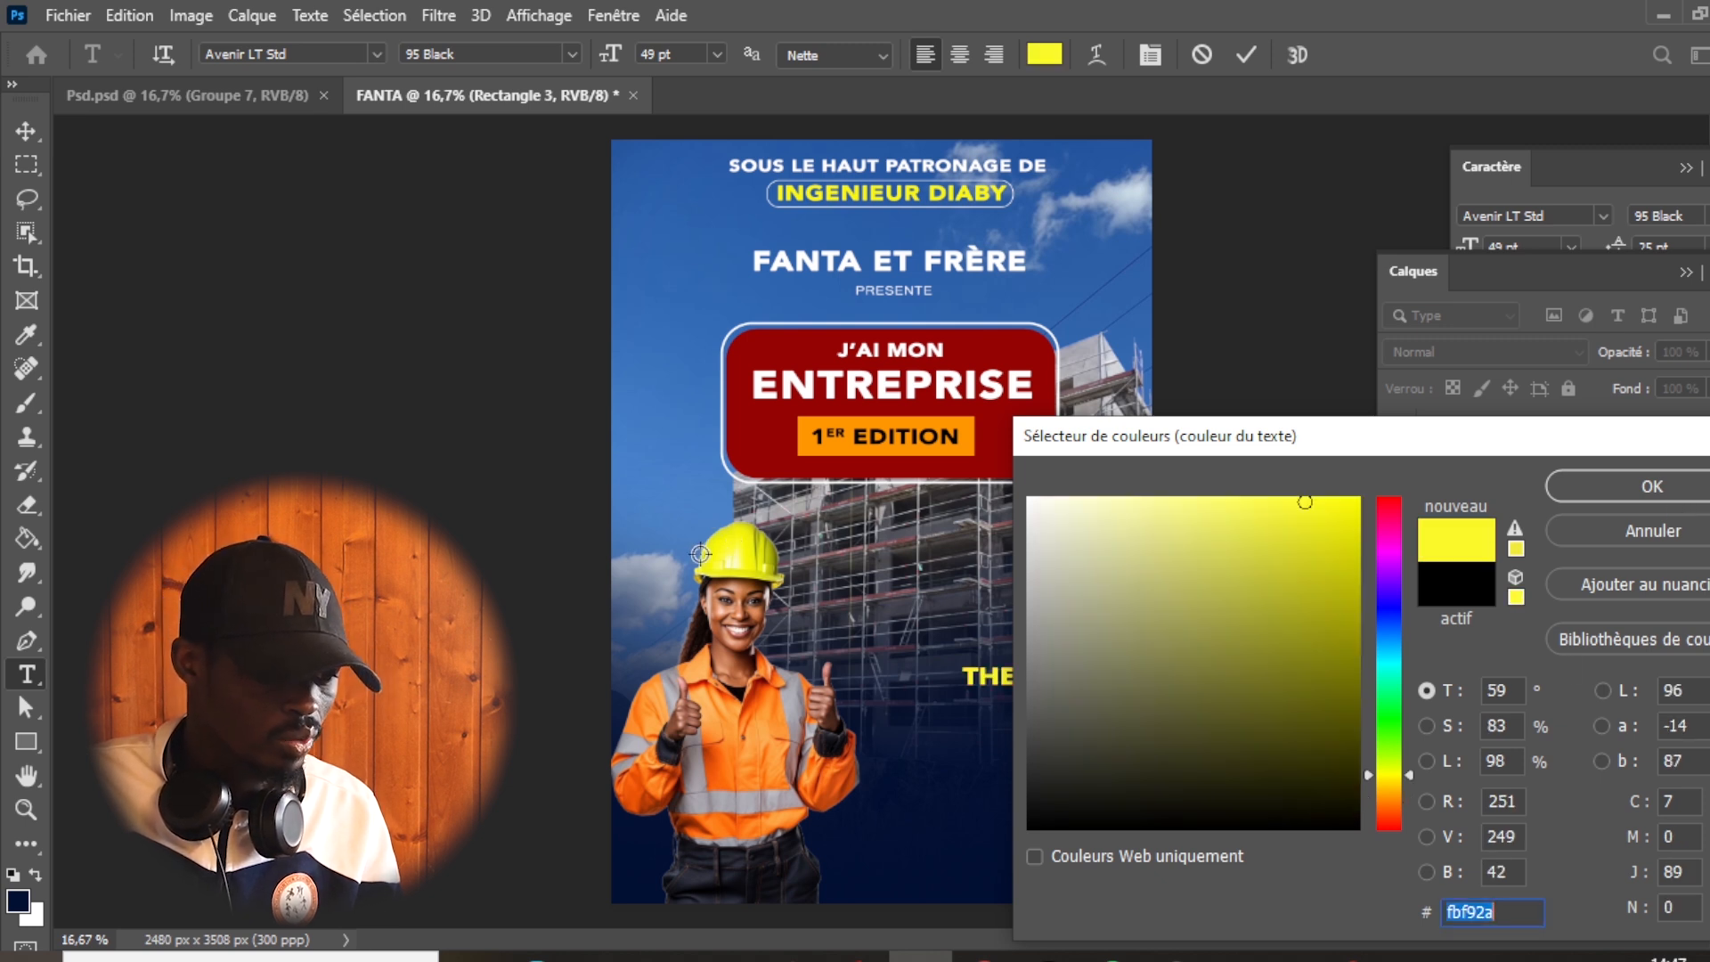
left_click(1652, 486)
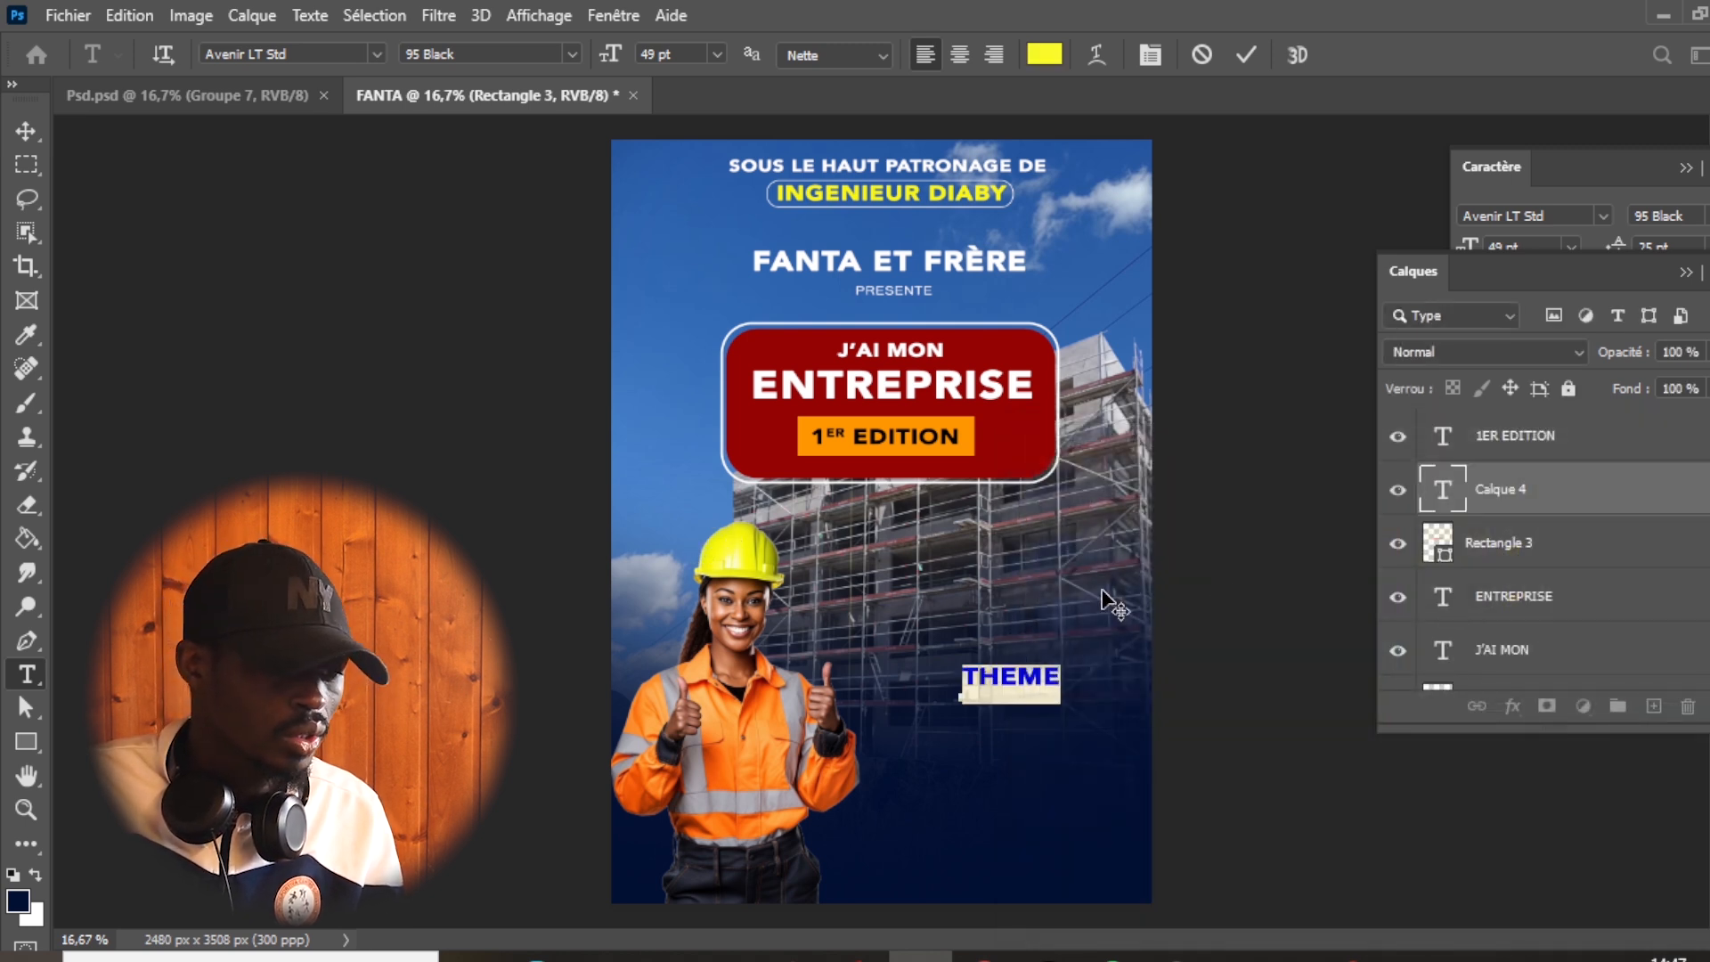
- Confirm "THEME" and move it just above the woman's raised thumb, over the base of the building
left_click(1247, 55)
key("v")
left_click_drag(1073, 706, 980, 690)
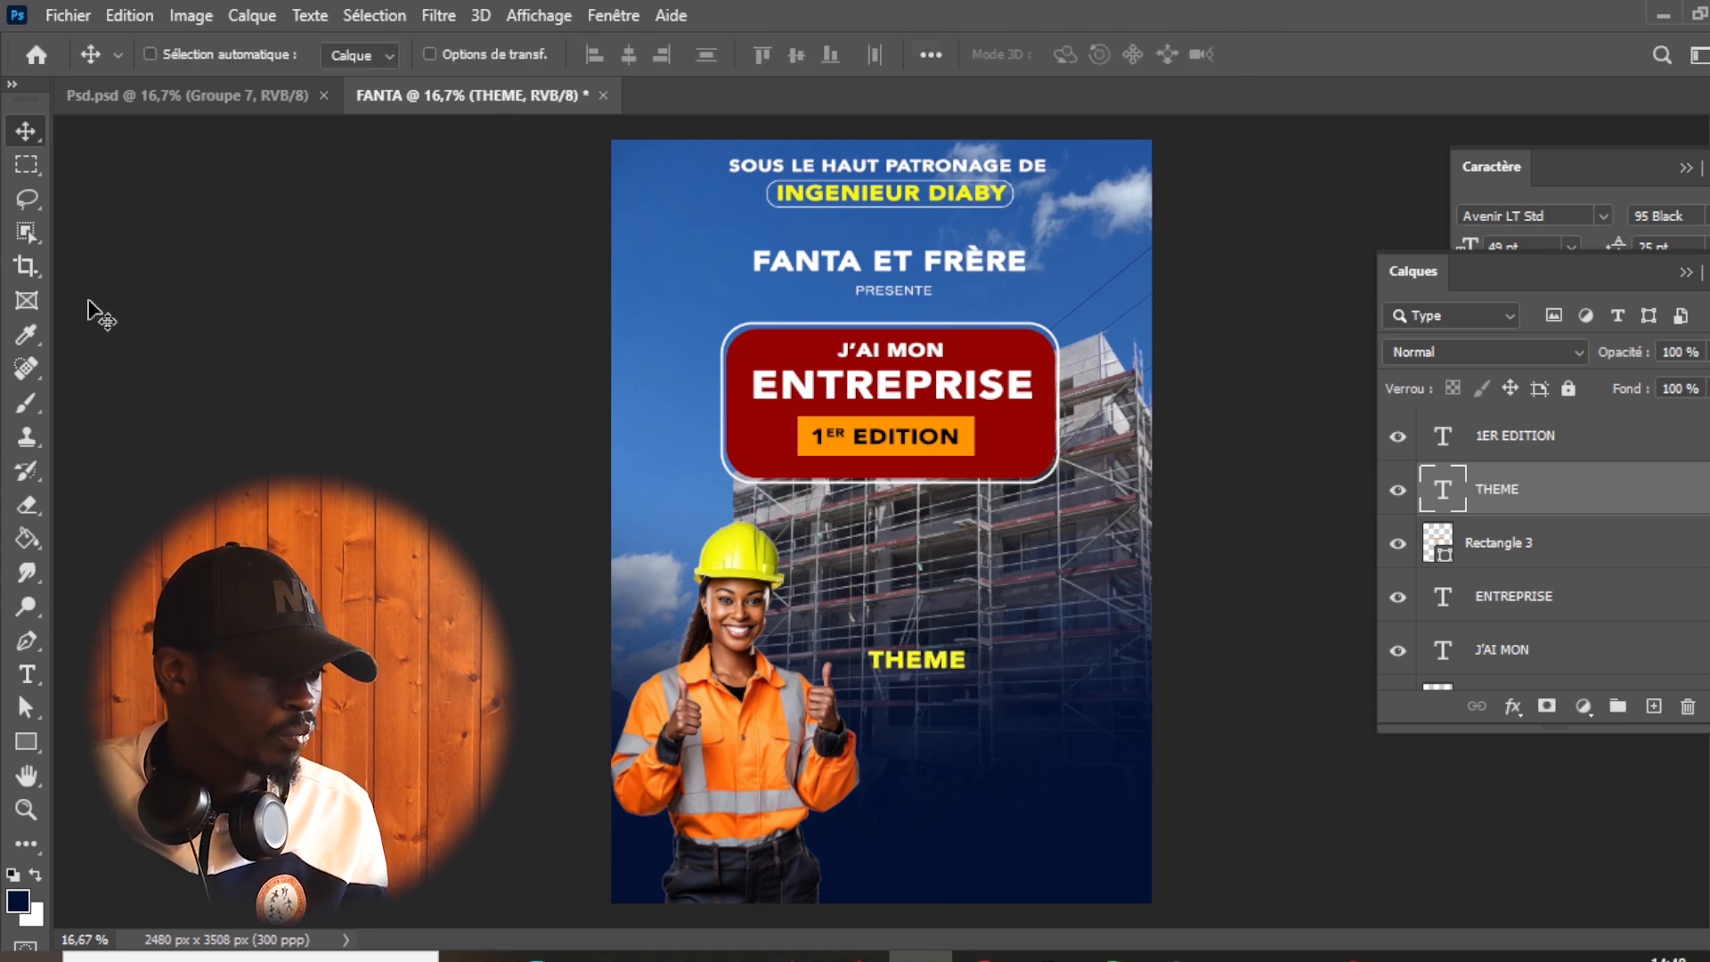
- Copy "Comment entreprendre dans le BTP en Guinée" from the Psd.psd reference into a text box beneath "THEME"
left_click(211, 98)
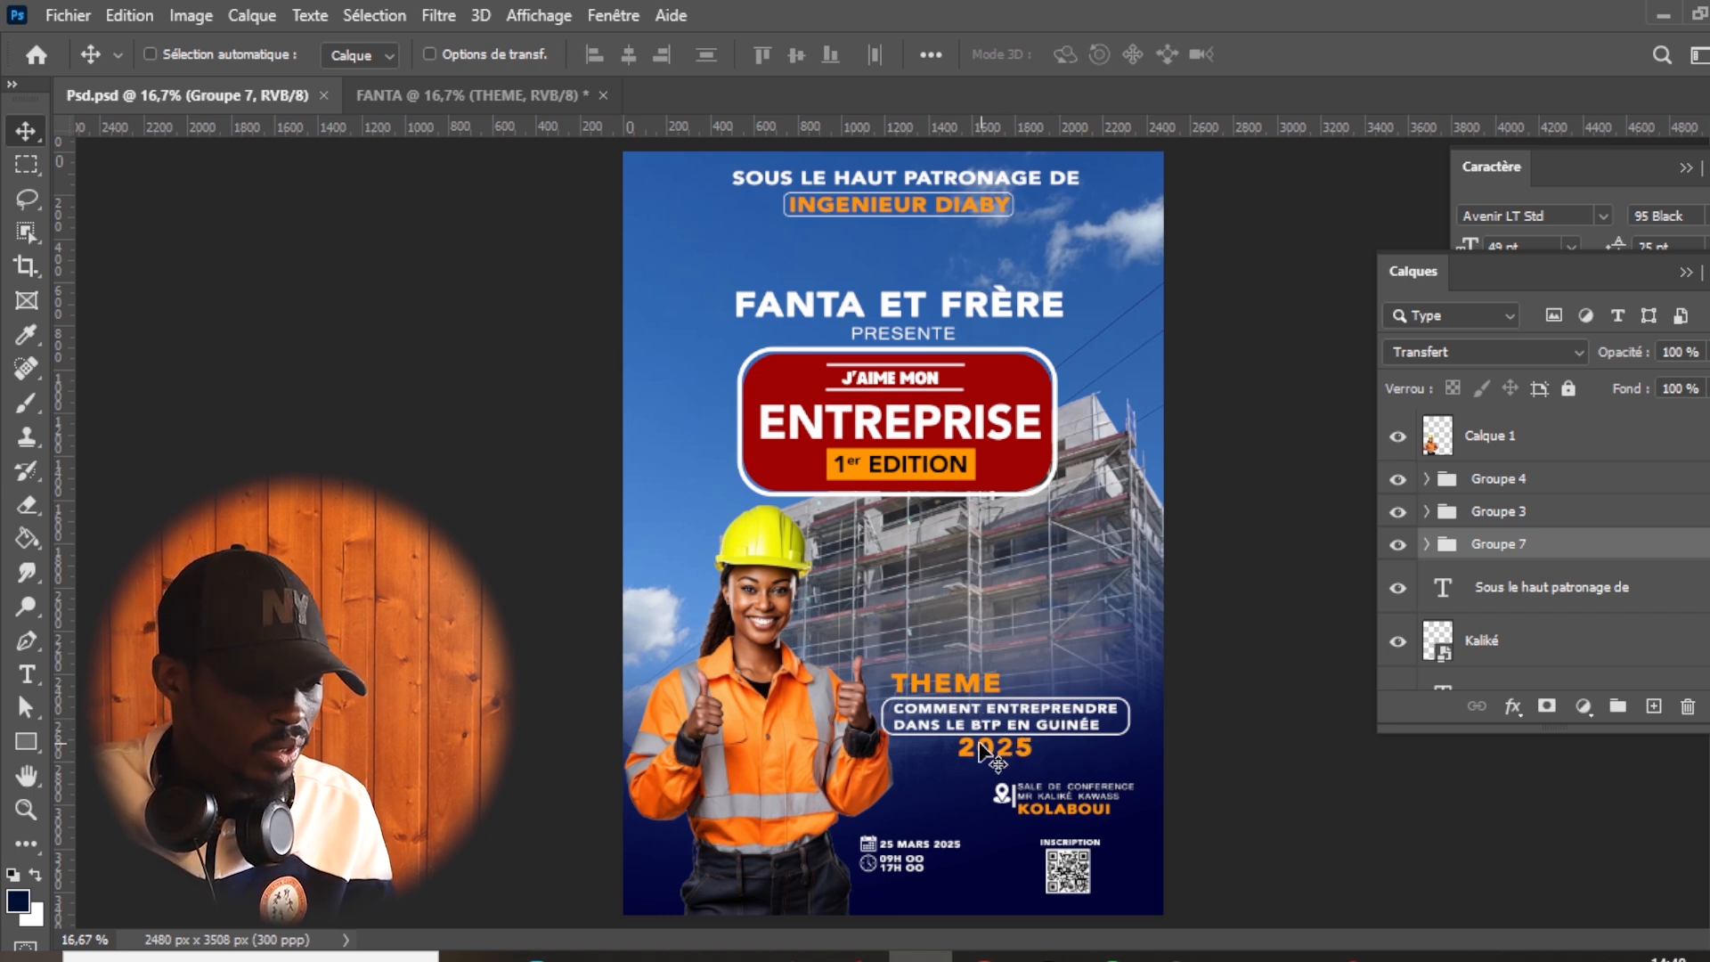
key("t")
left_click(1031, 734)
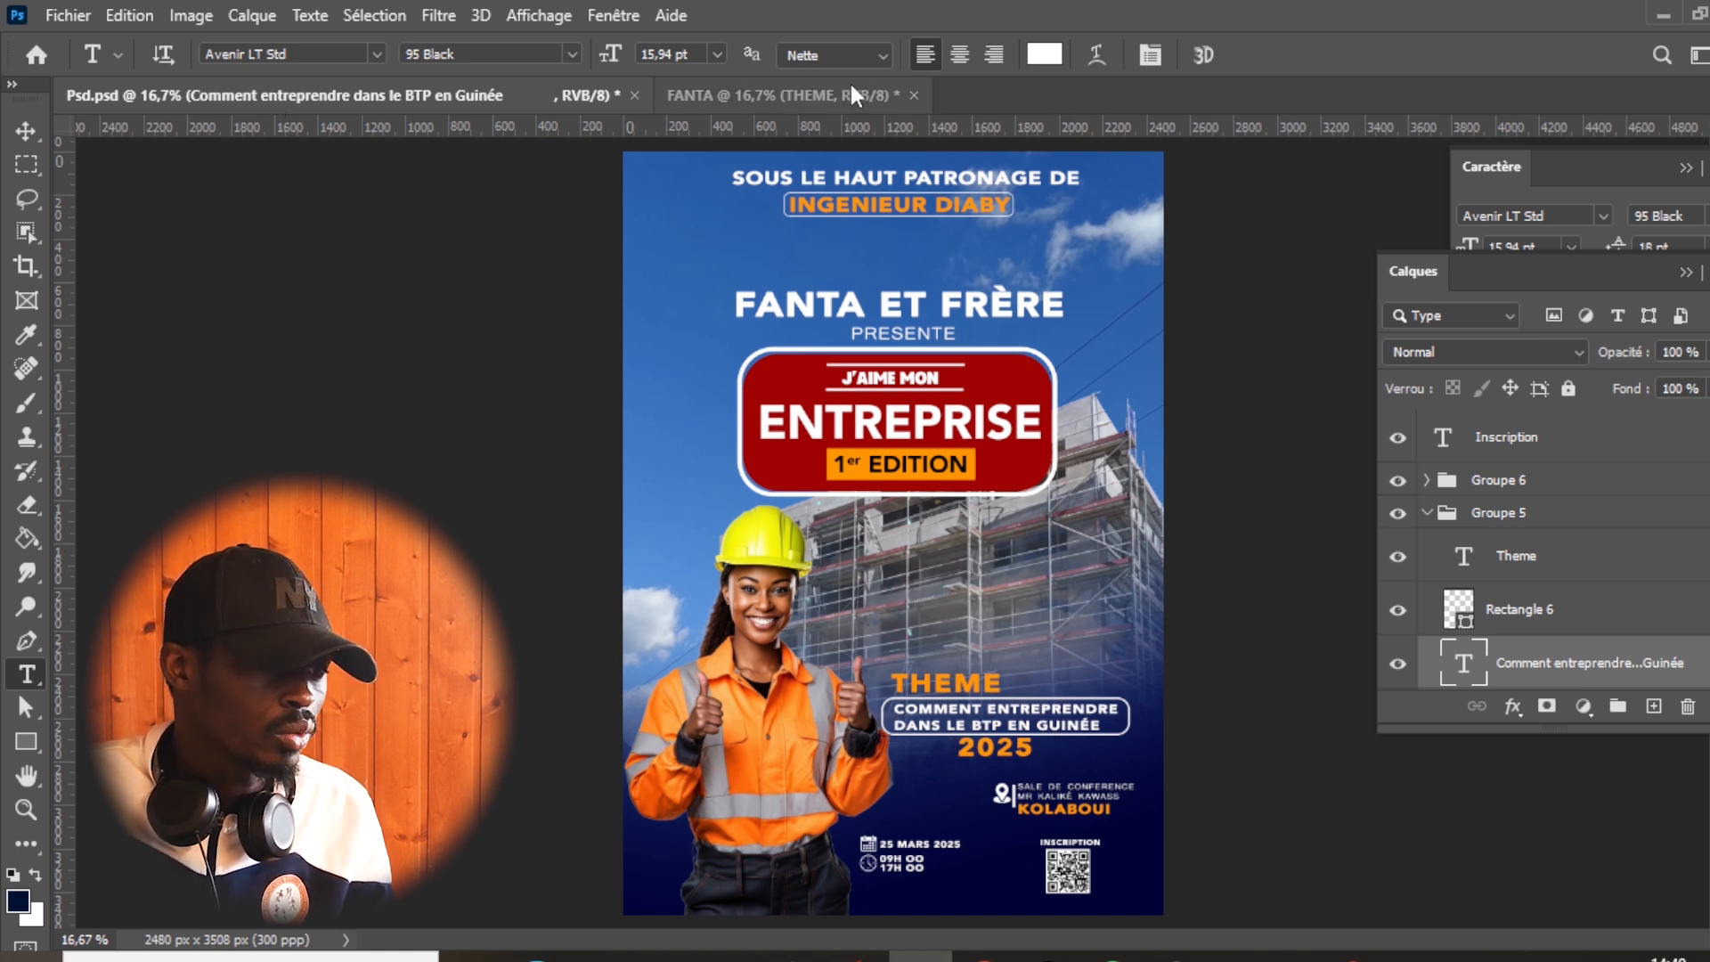
left_click(891, 96)
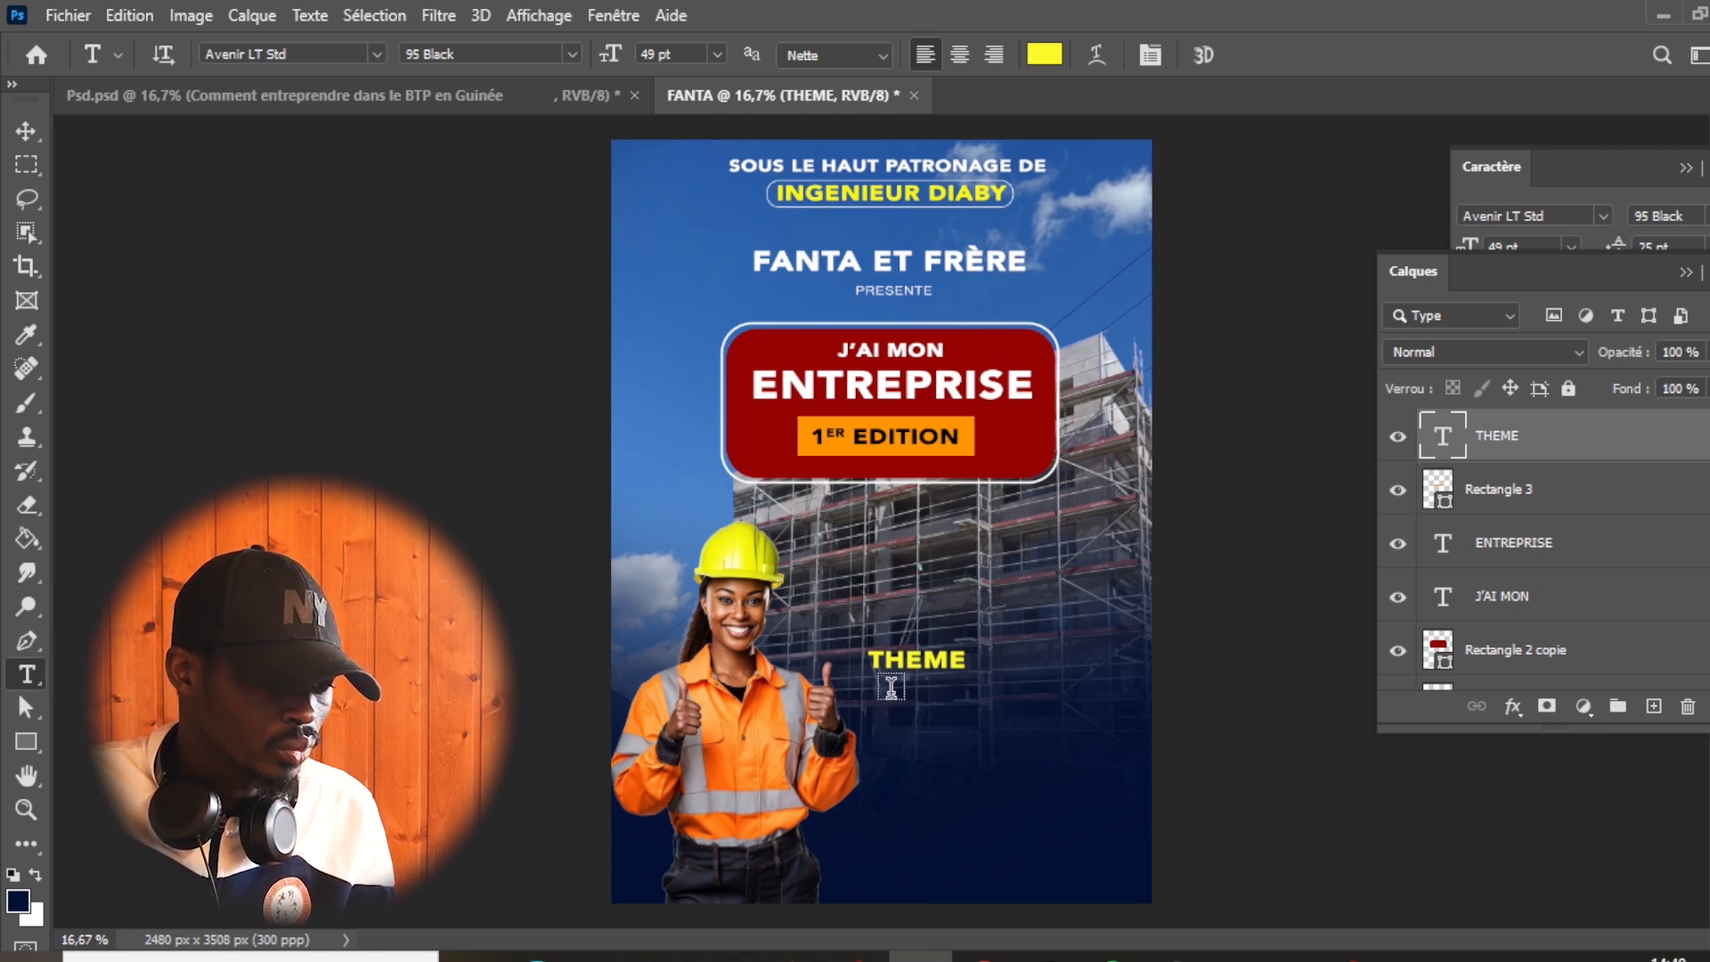
left_click_drag(871, 691, 1131, 761)
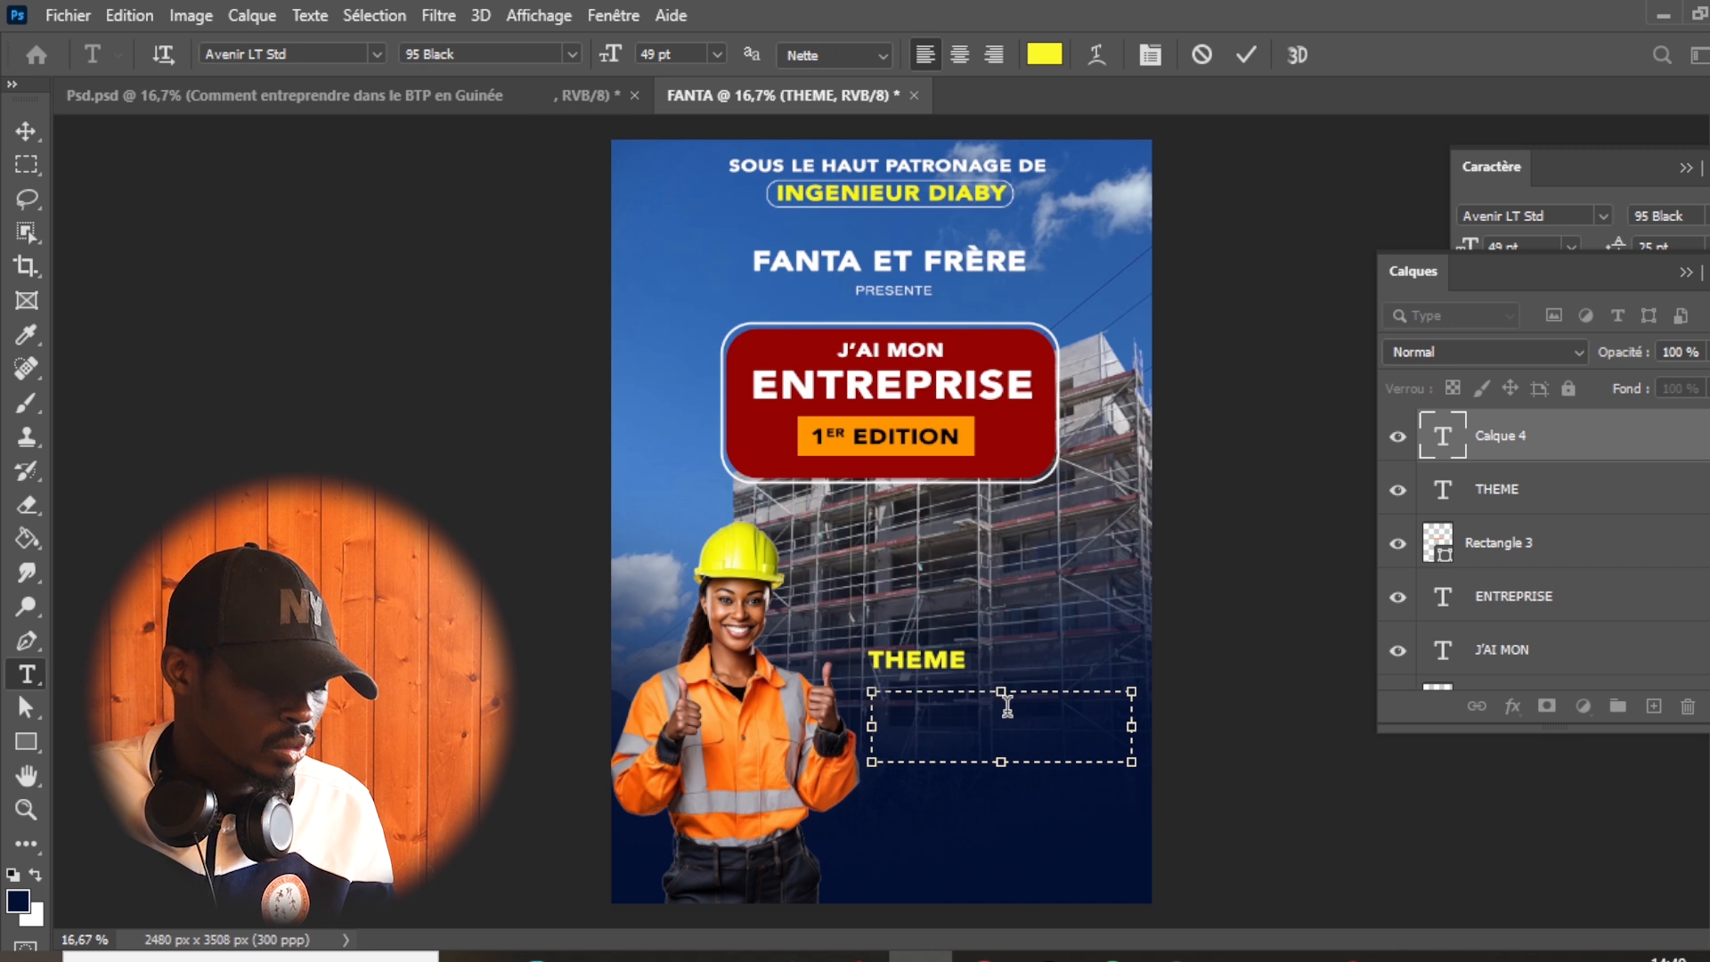
- Frame the two-line theme text with a rectangle of about 1229 × 199 px, with 40 px corner radii and a 4 px outline
left_click_drag(864, 676, 1133, 719)
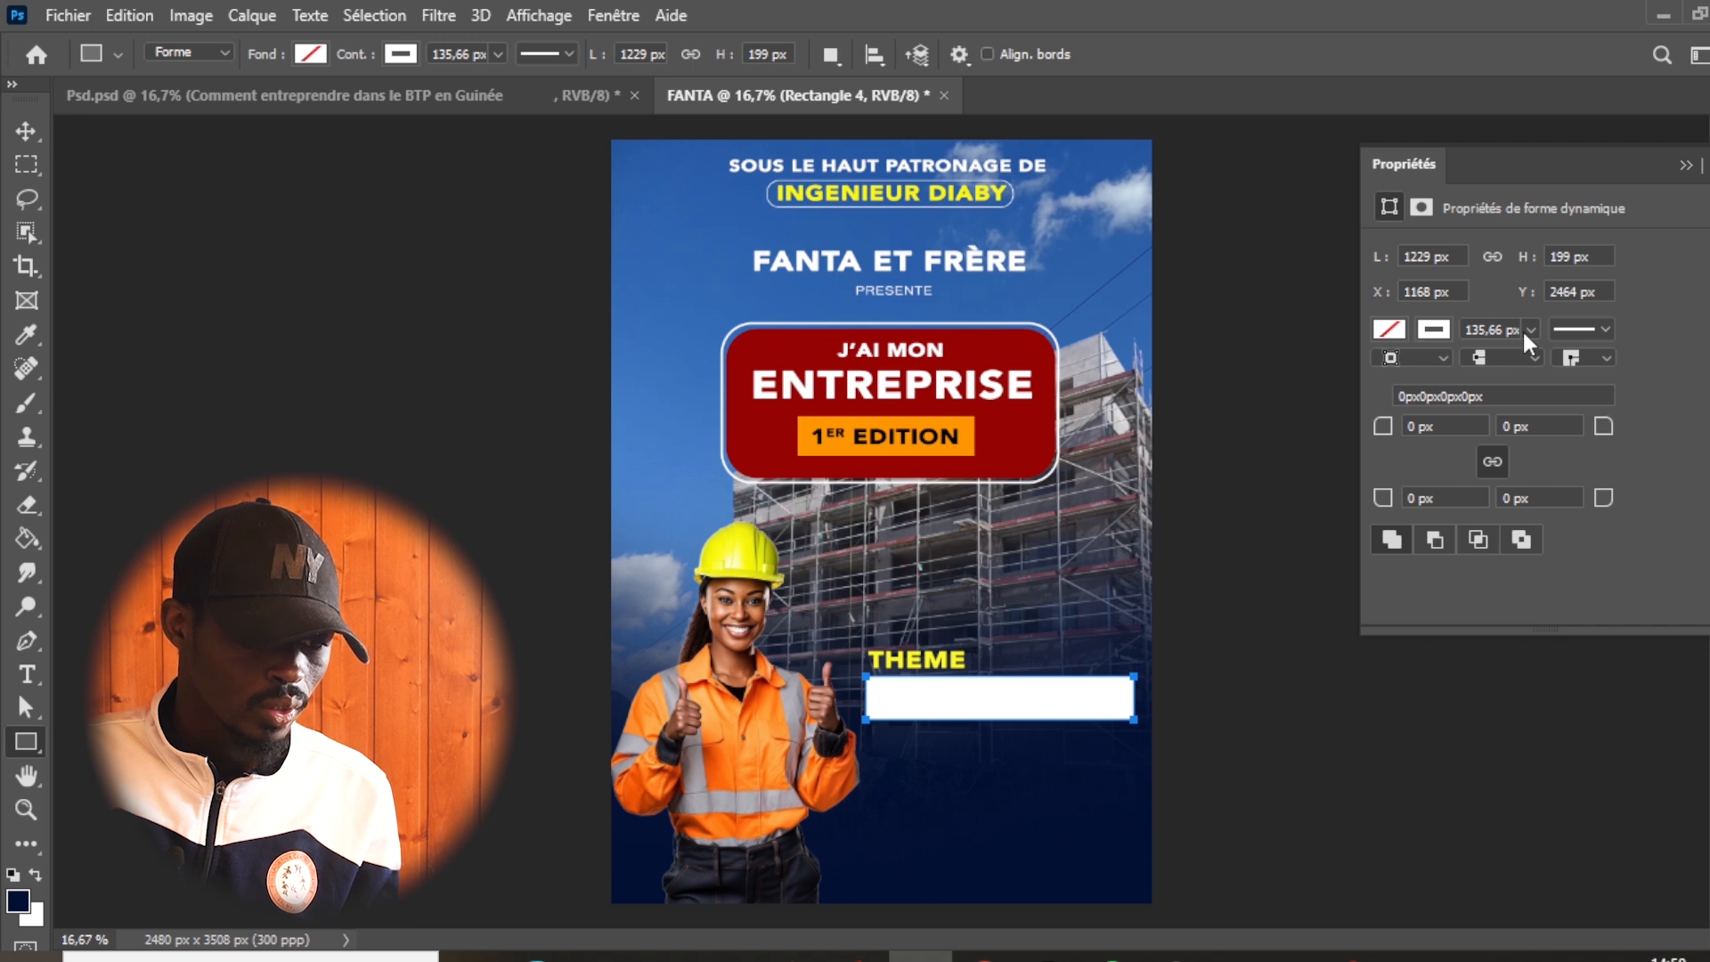
left_click(1481, 332)
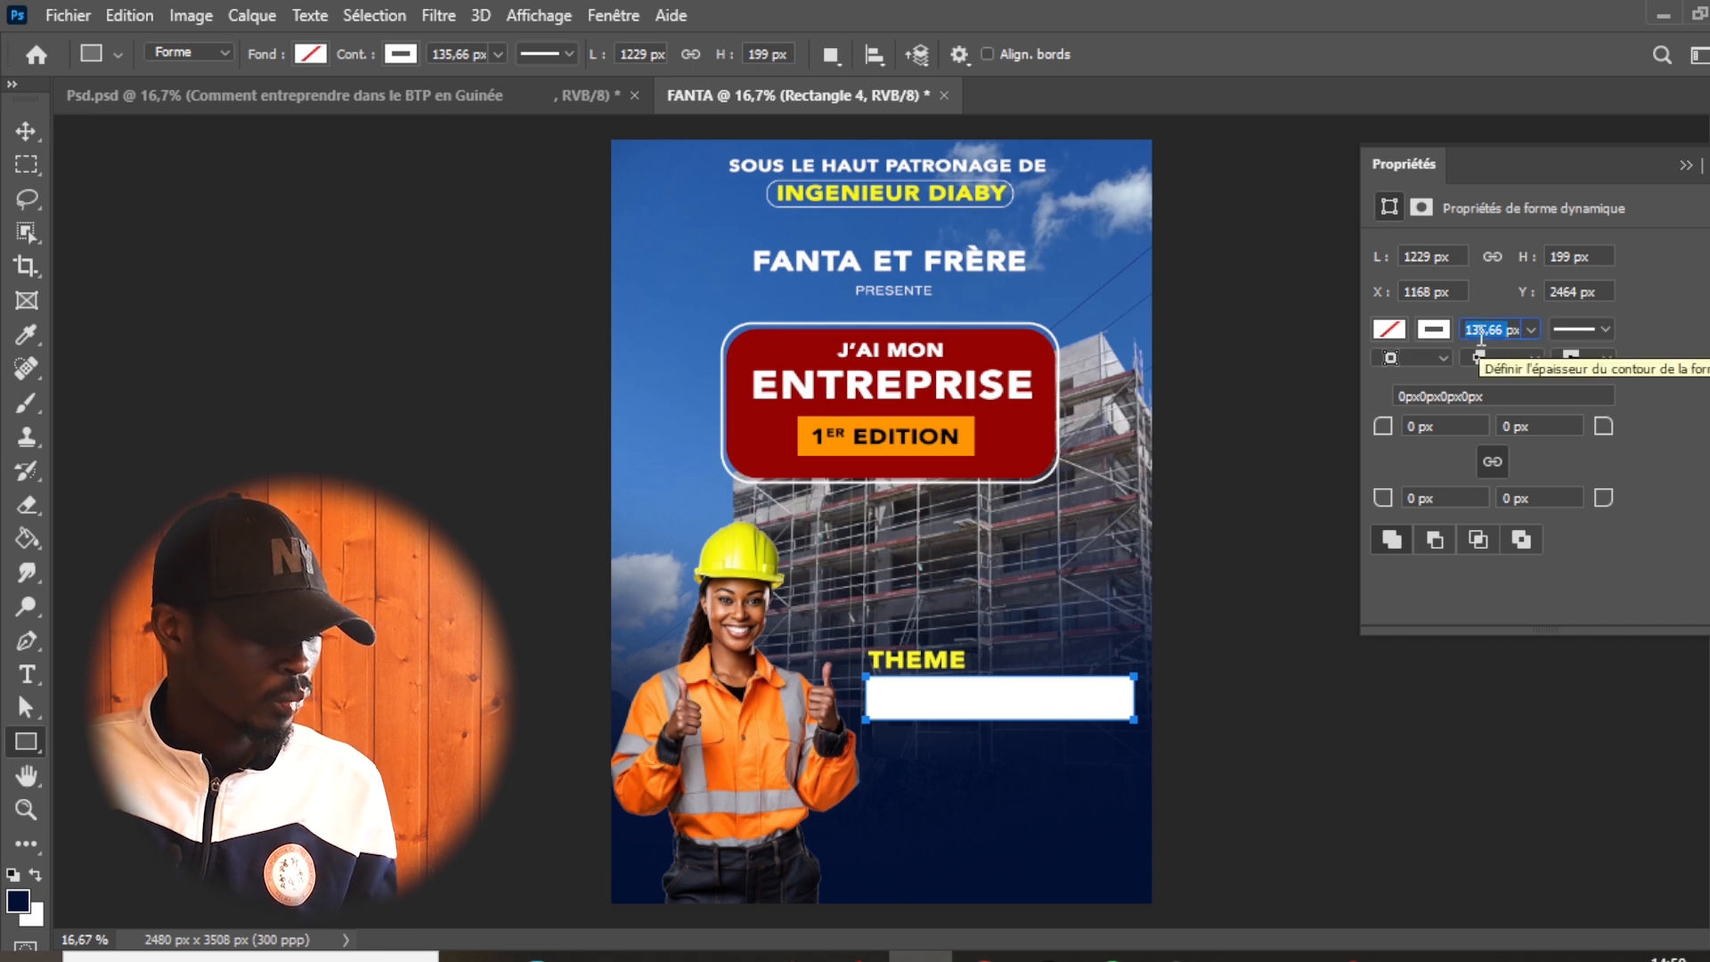
type("4")
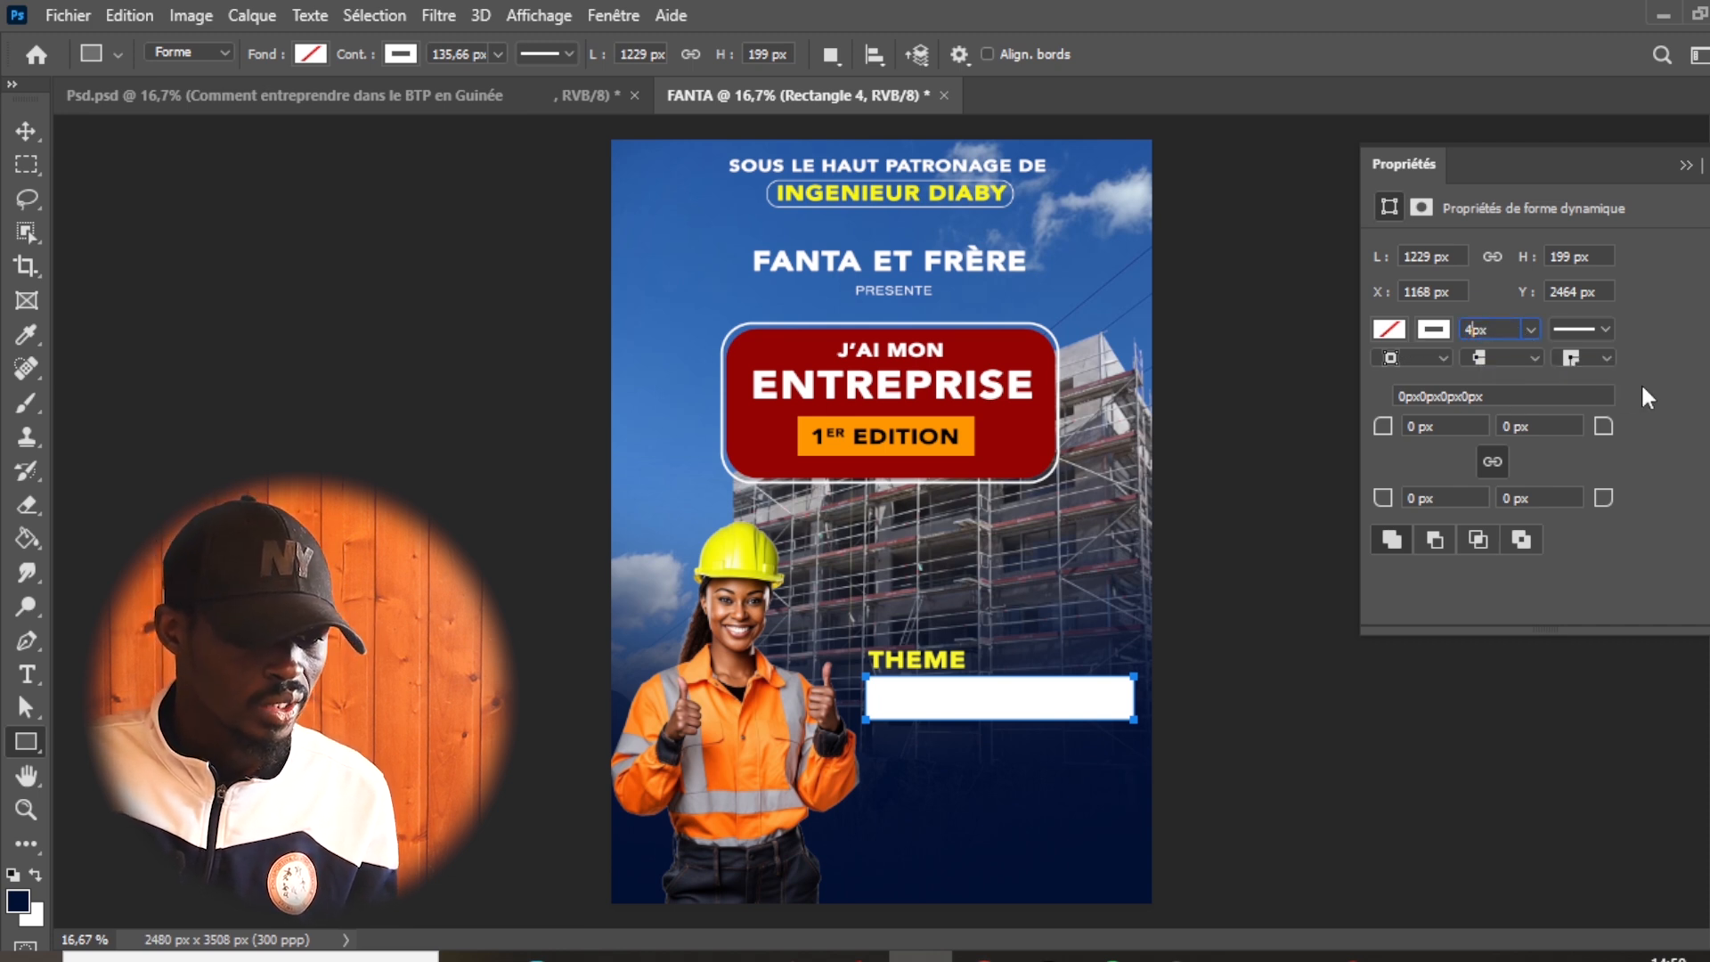
left_click_drag(1604, 425, 1628, 426)
left_click(1483, 330)
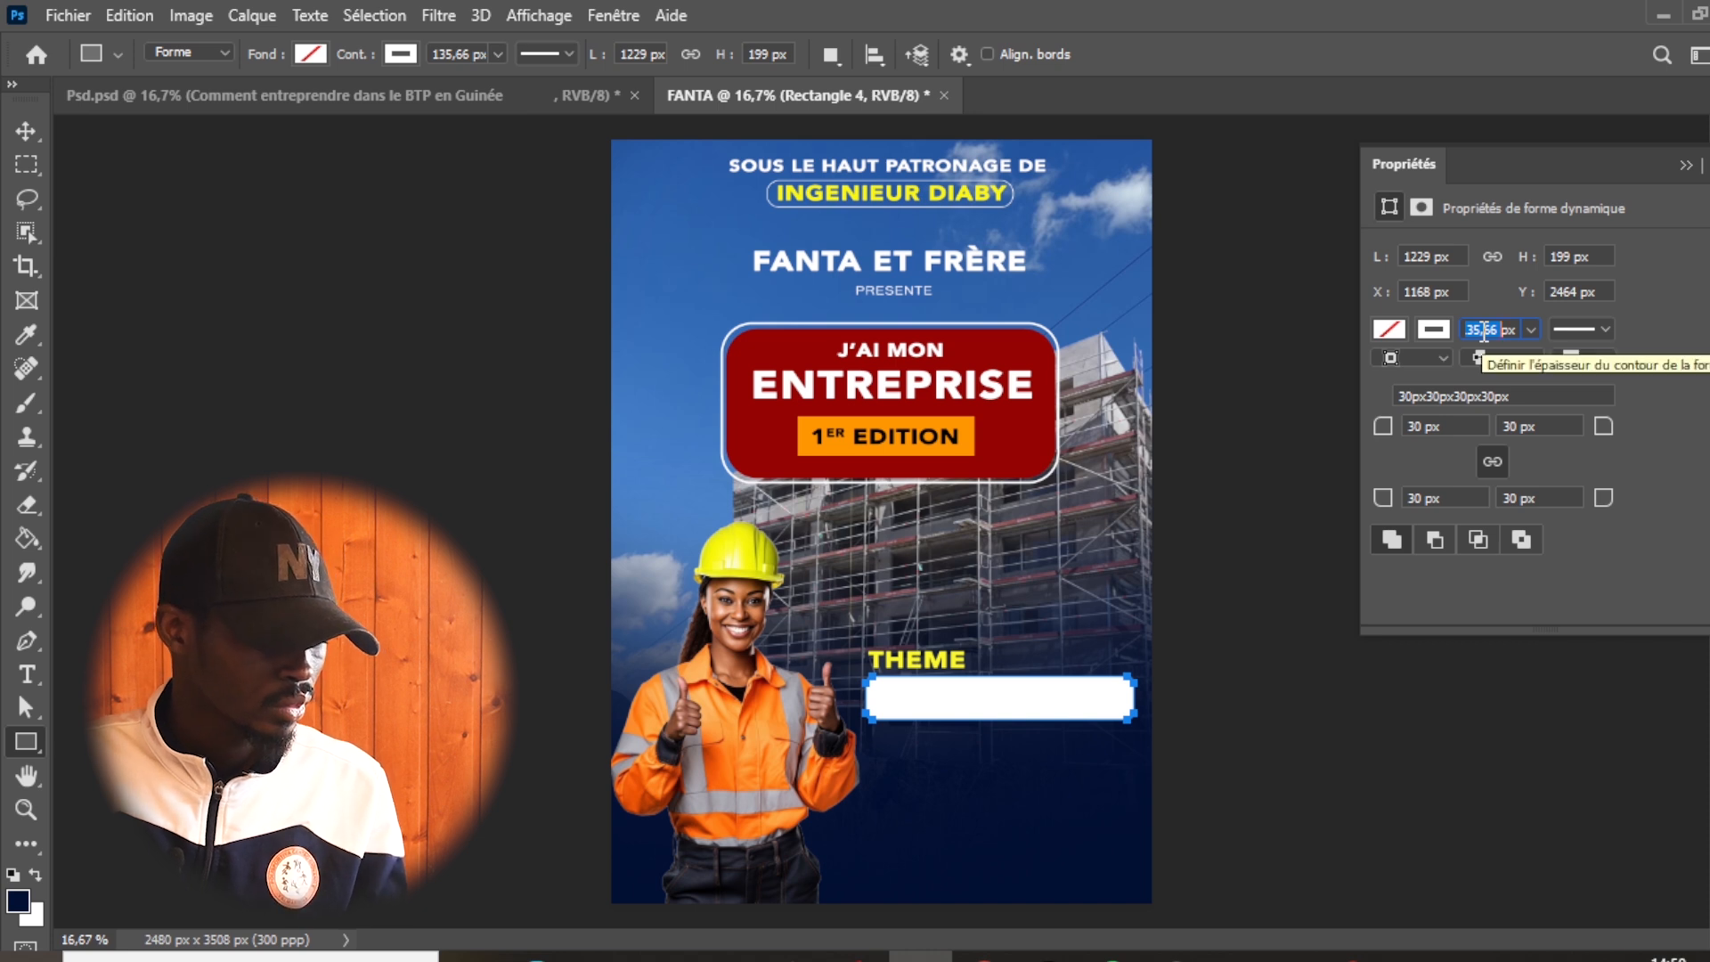
key("BackSpace")
type("4")
key("Return")
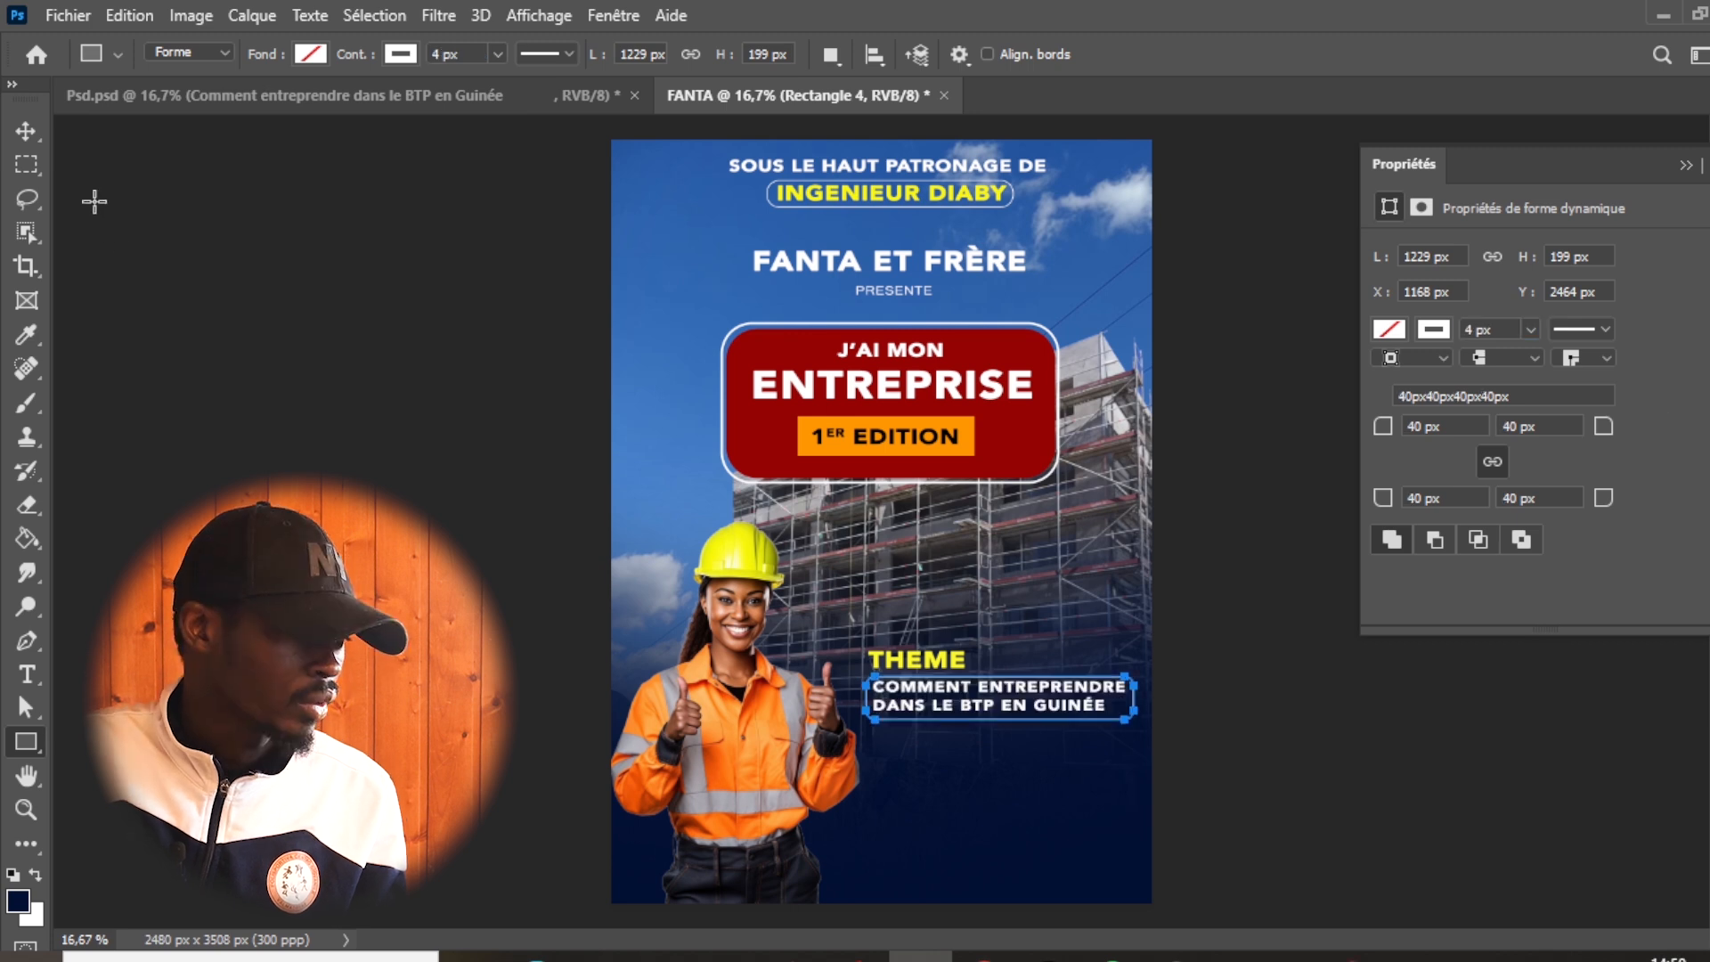
- Duplicate "THEME" below the framed text, change the copy to "2025" at 60 pt and centre it under the frame
left_click(40, 134)
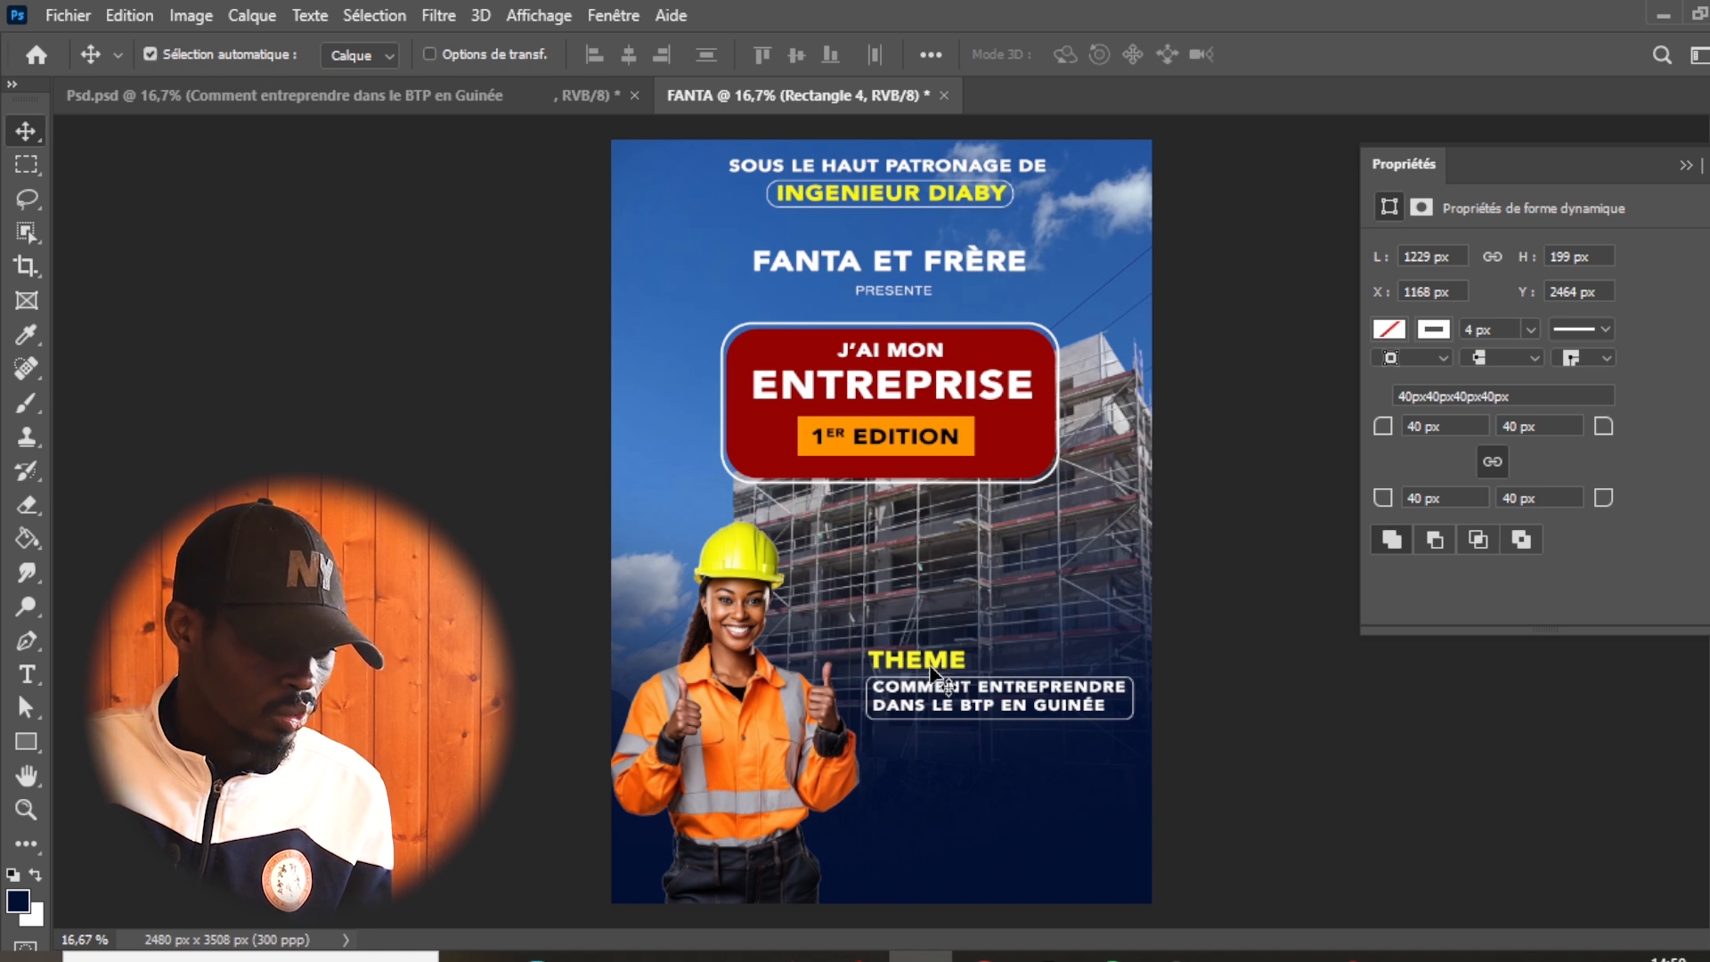
left_click(939, 661, "ctrl")
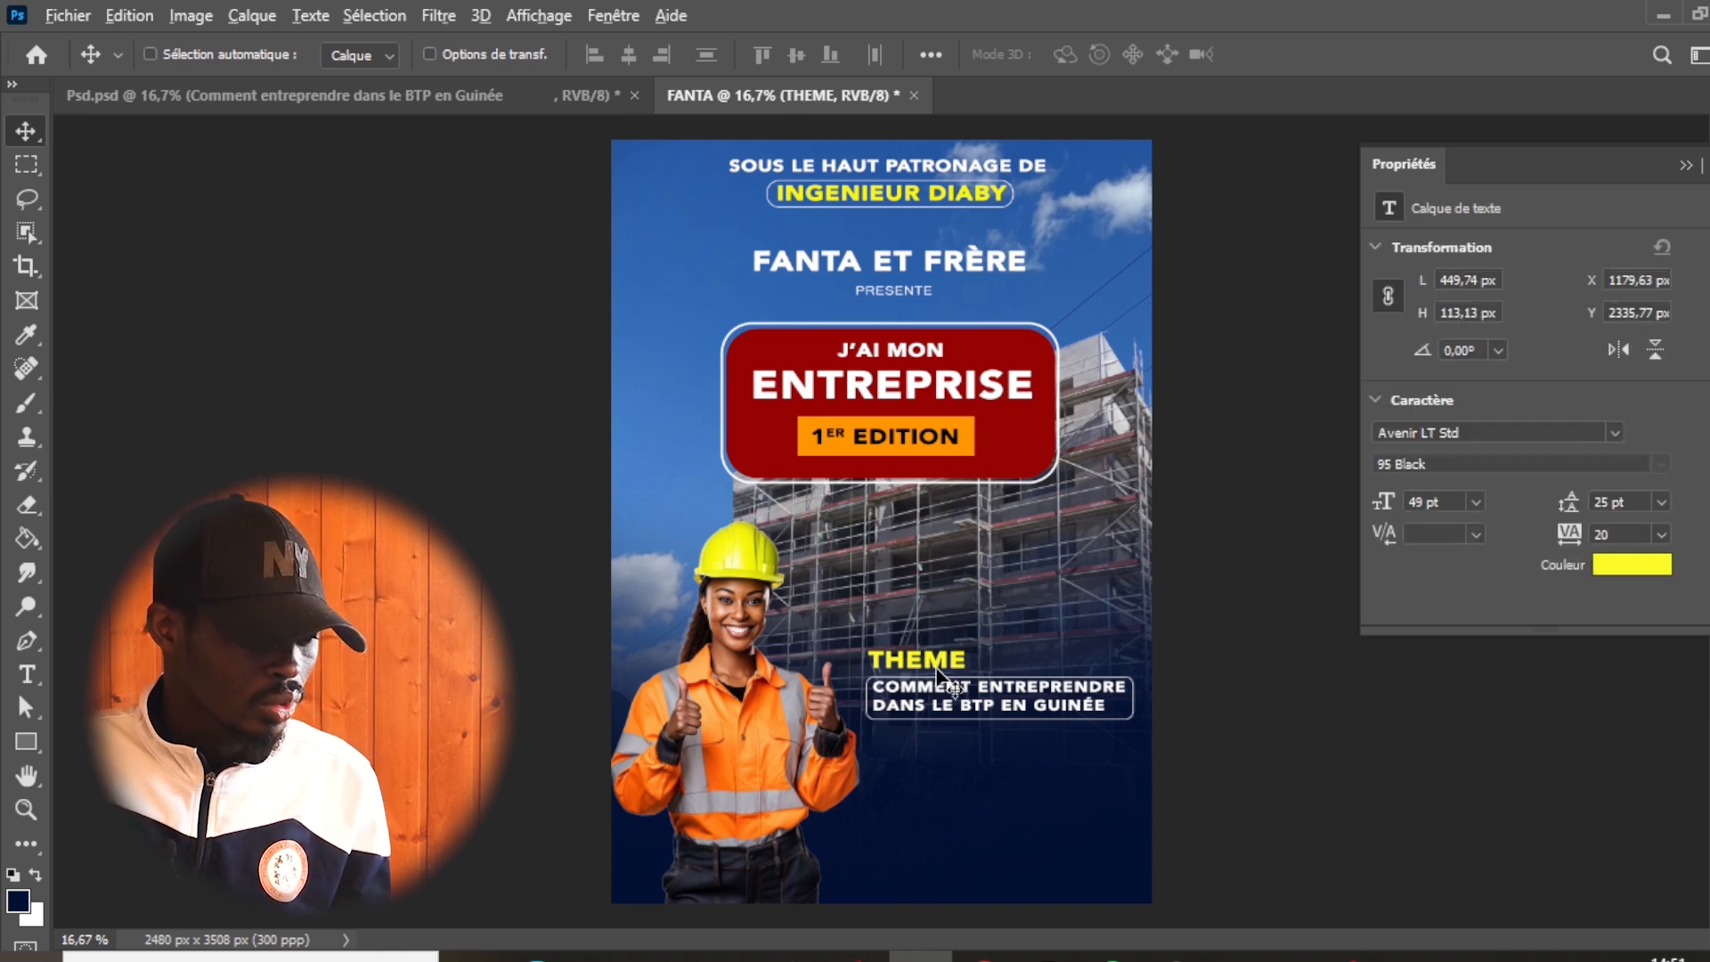
left_click_drag(937, 664, 943, 755)
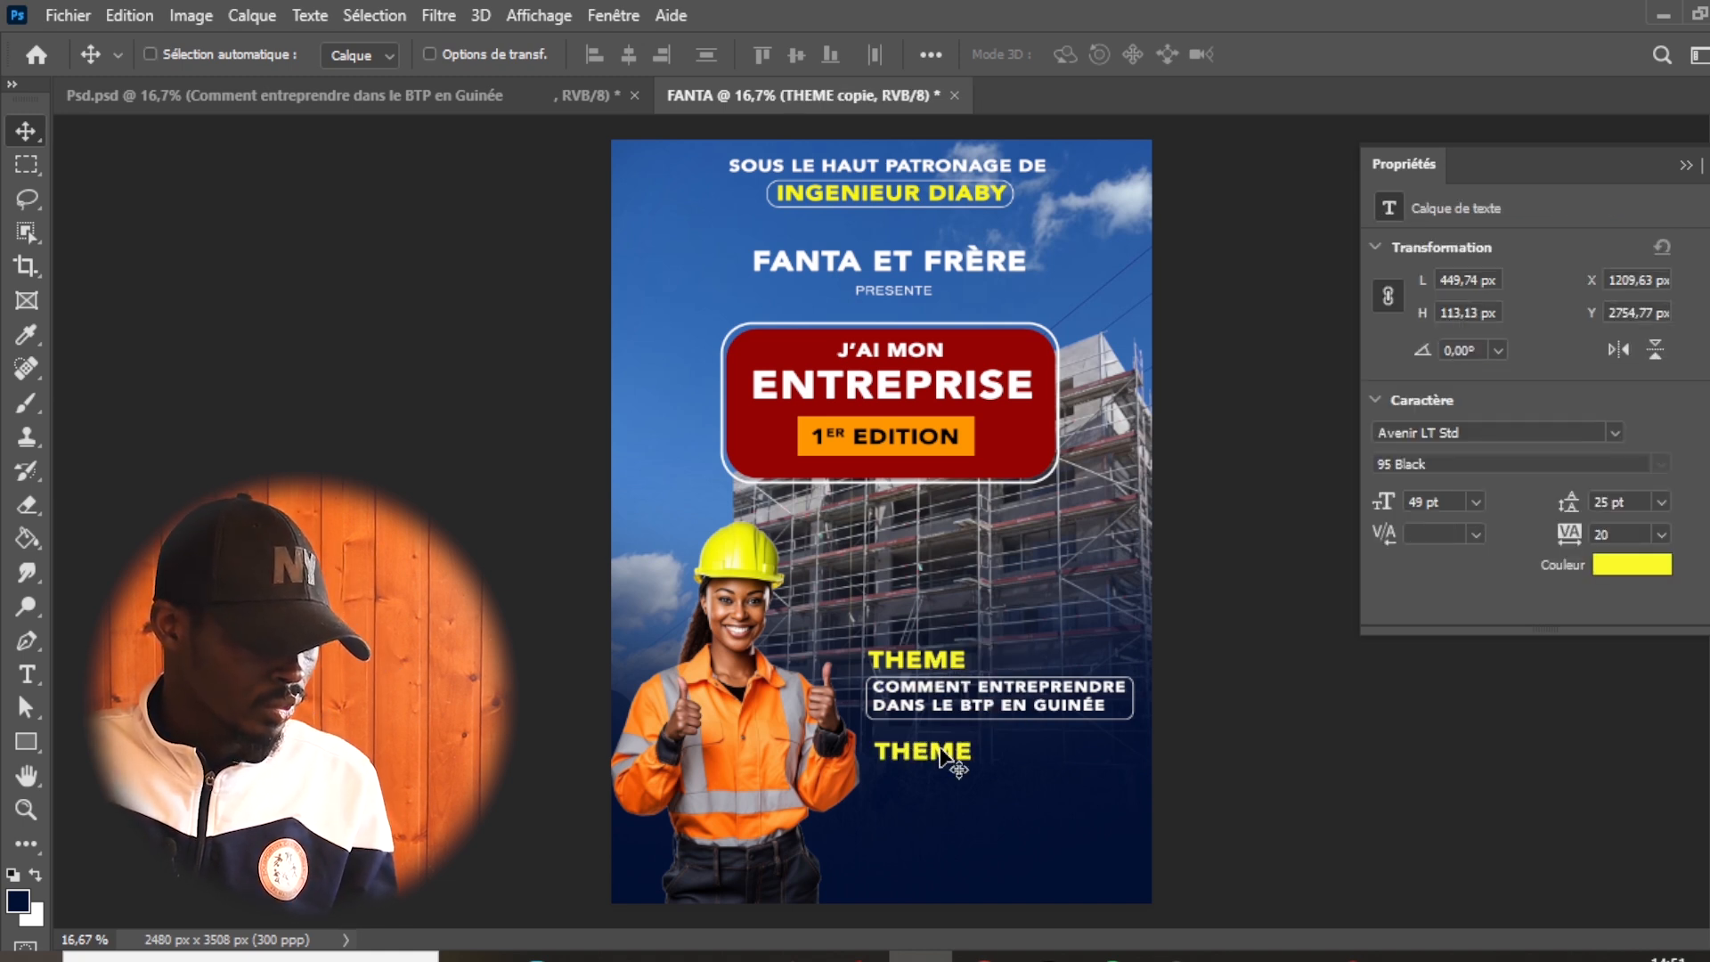
key("t")
double_click(950, 748)
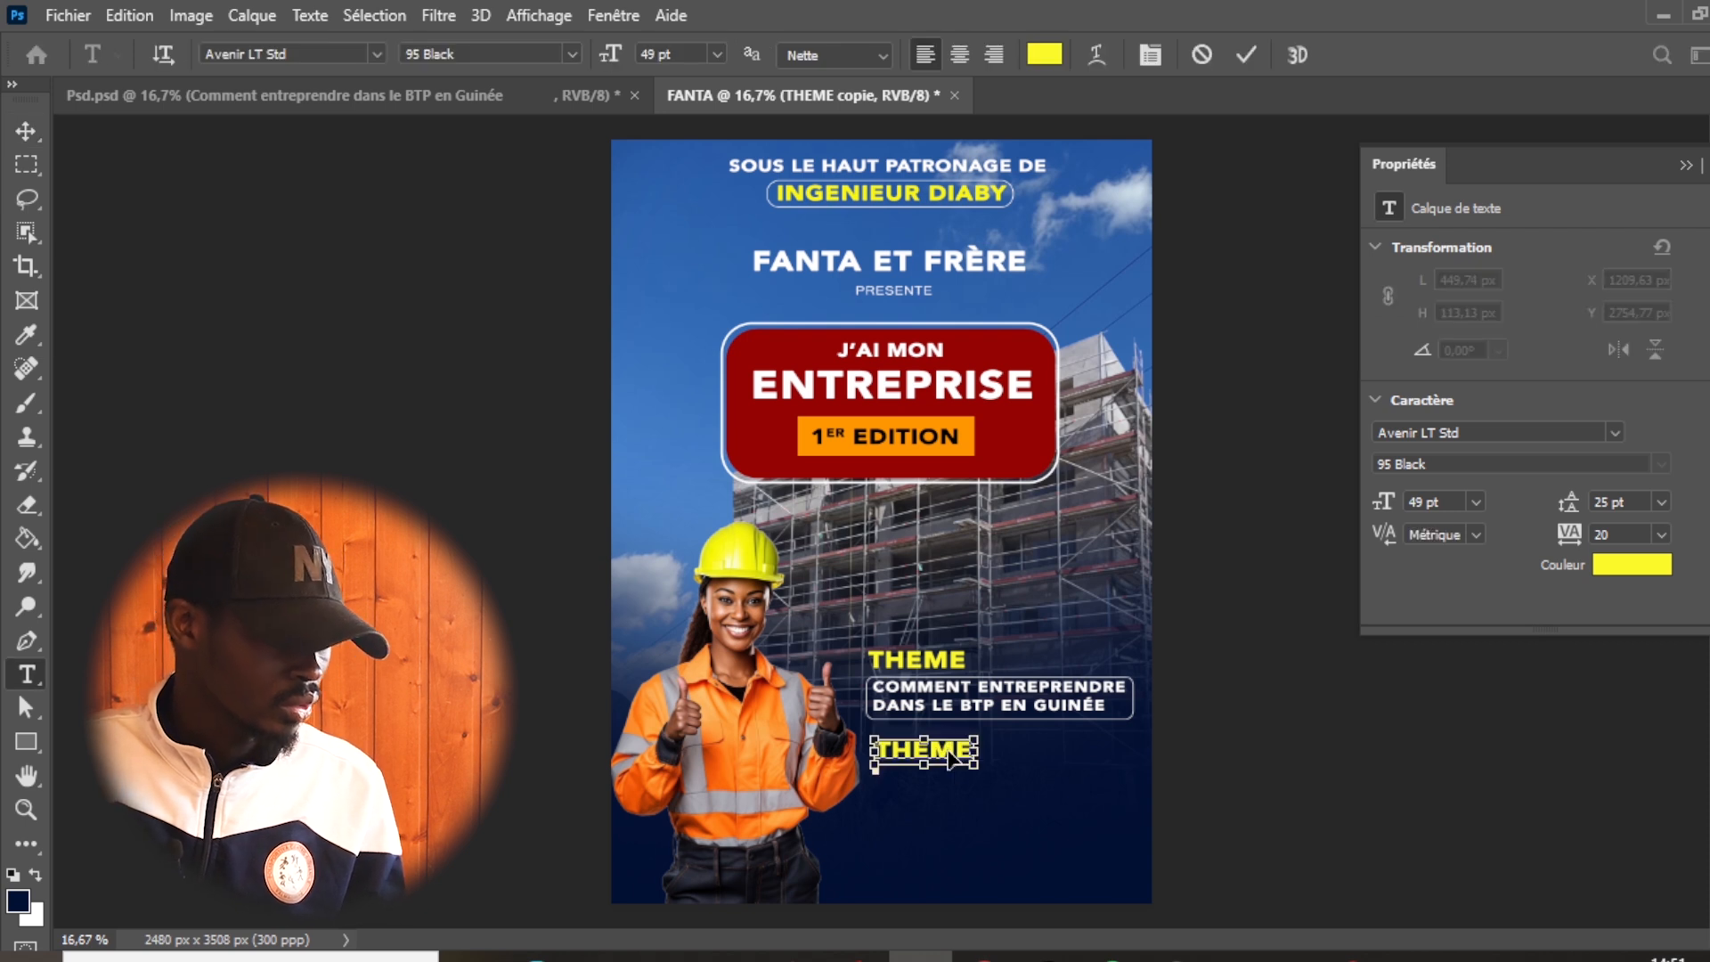
left_click_drag(900, 744, 978, 736)
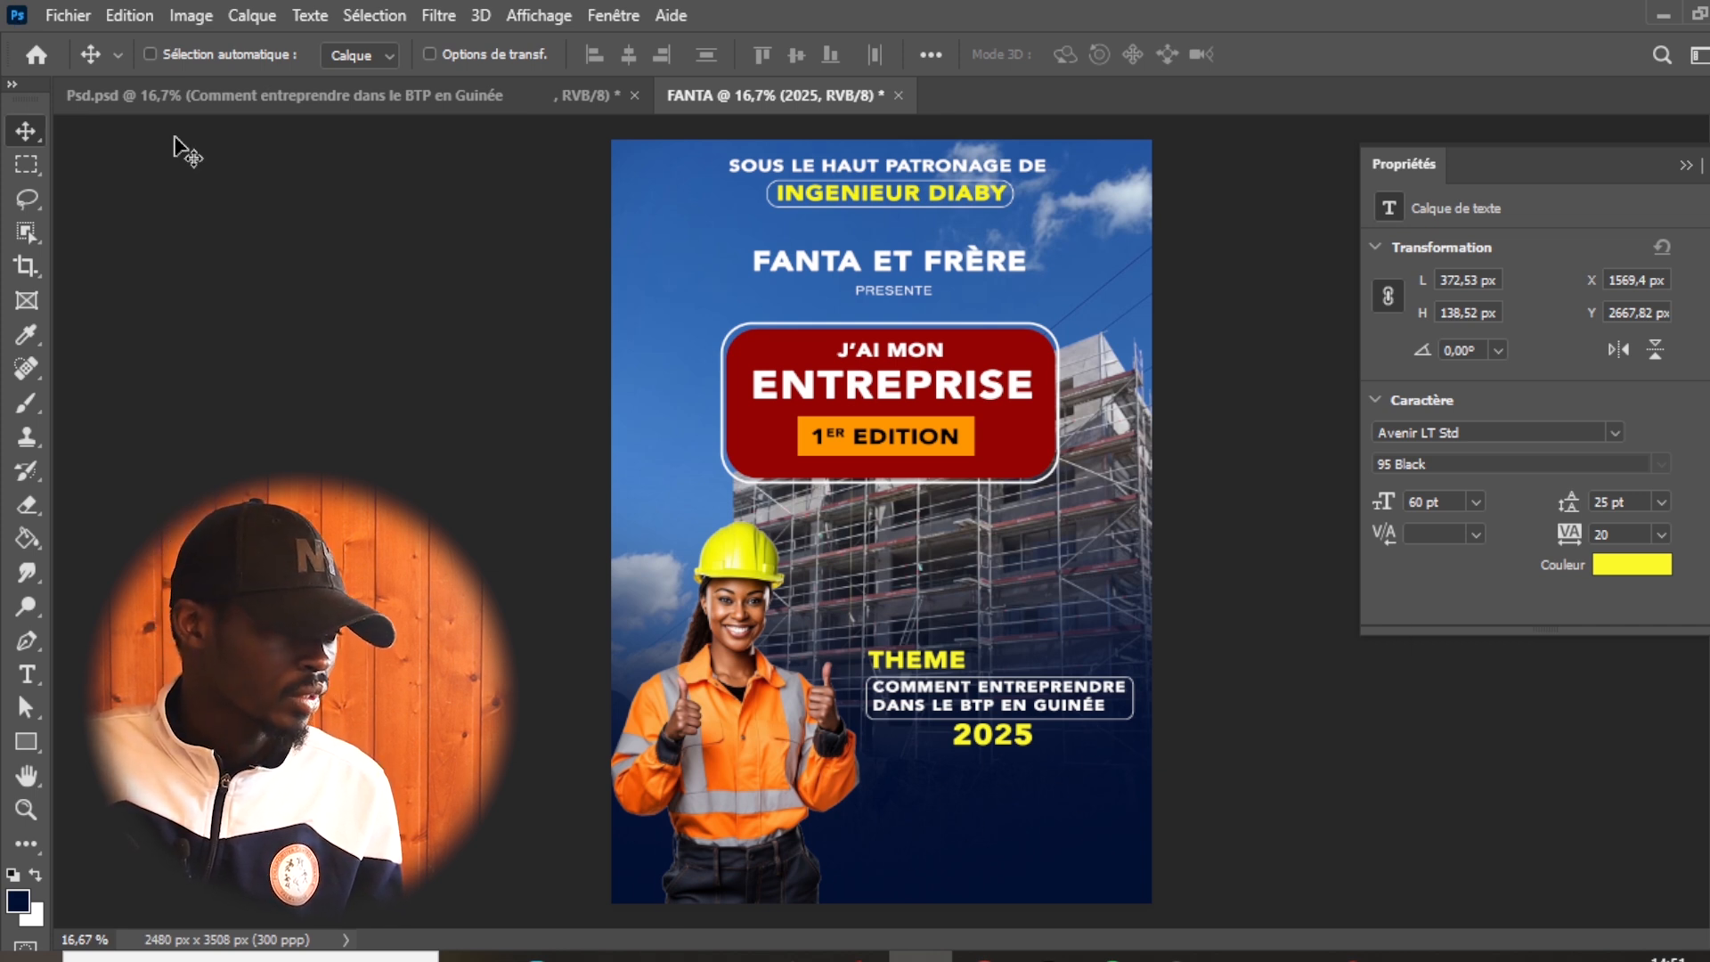
- Switch to the web browser and search for "FLATICOM" to find the icon website
left_click(205, 98)
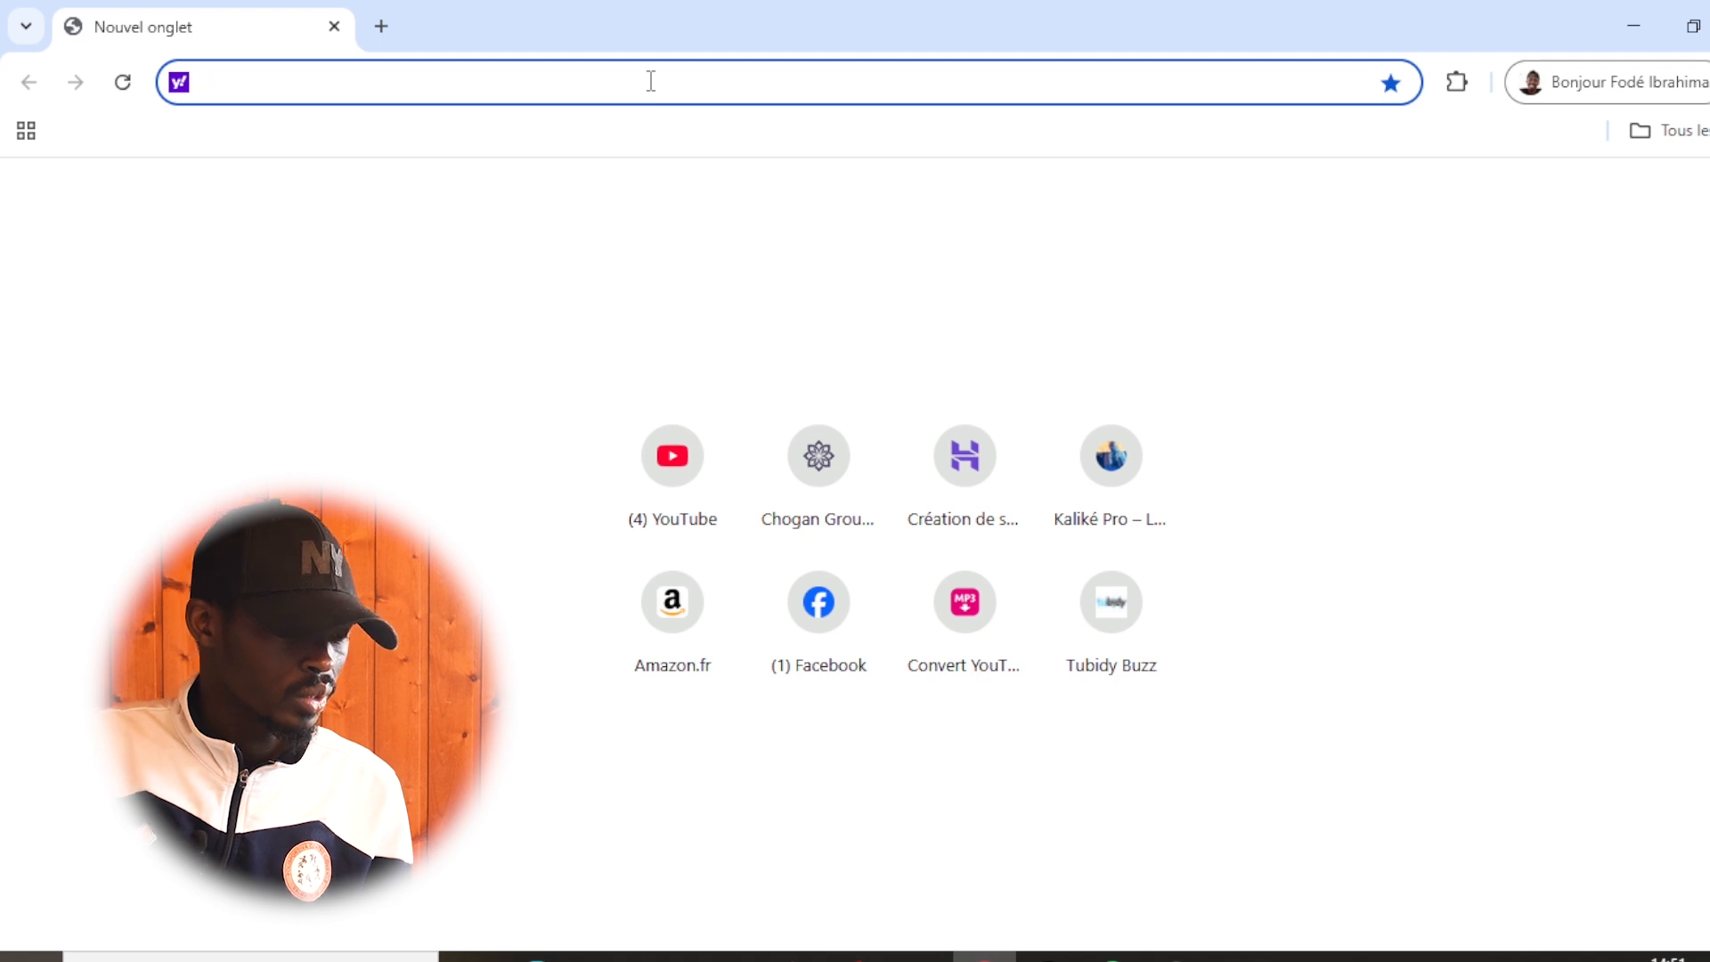
type("FLATICOM")
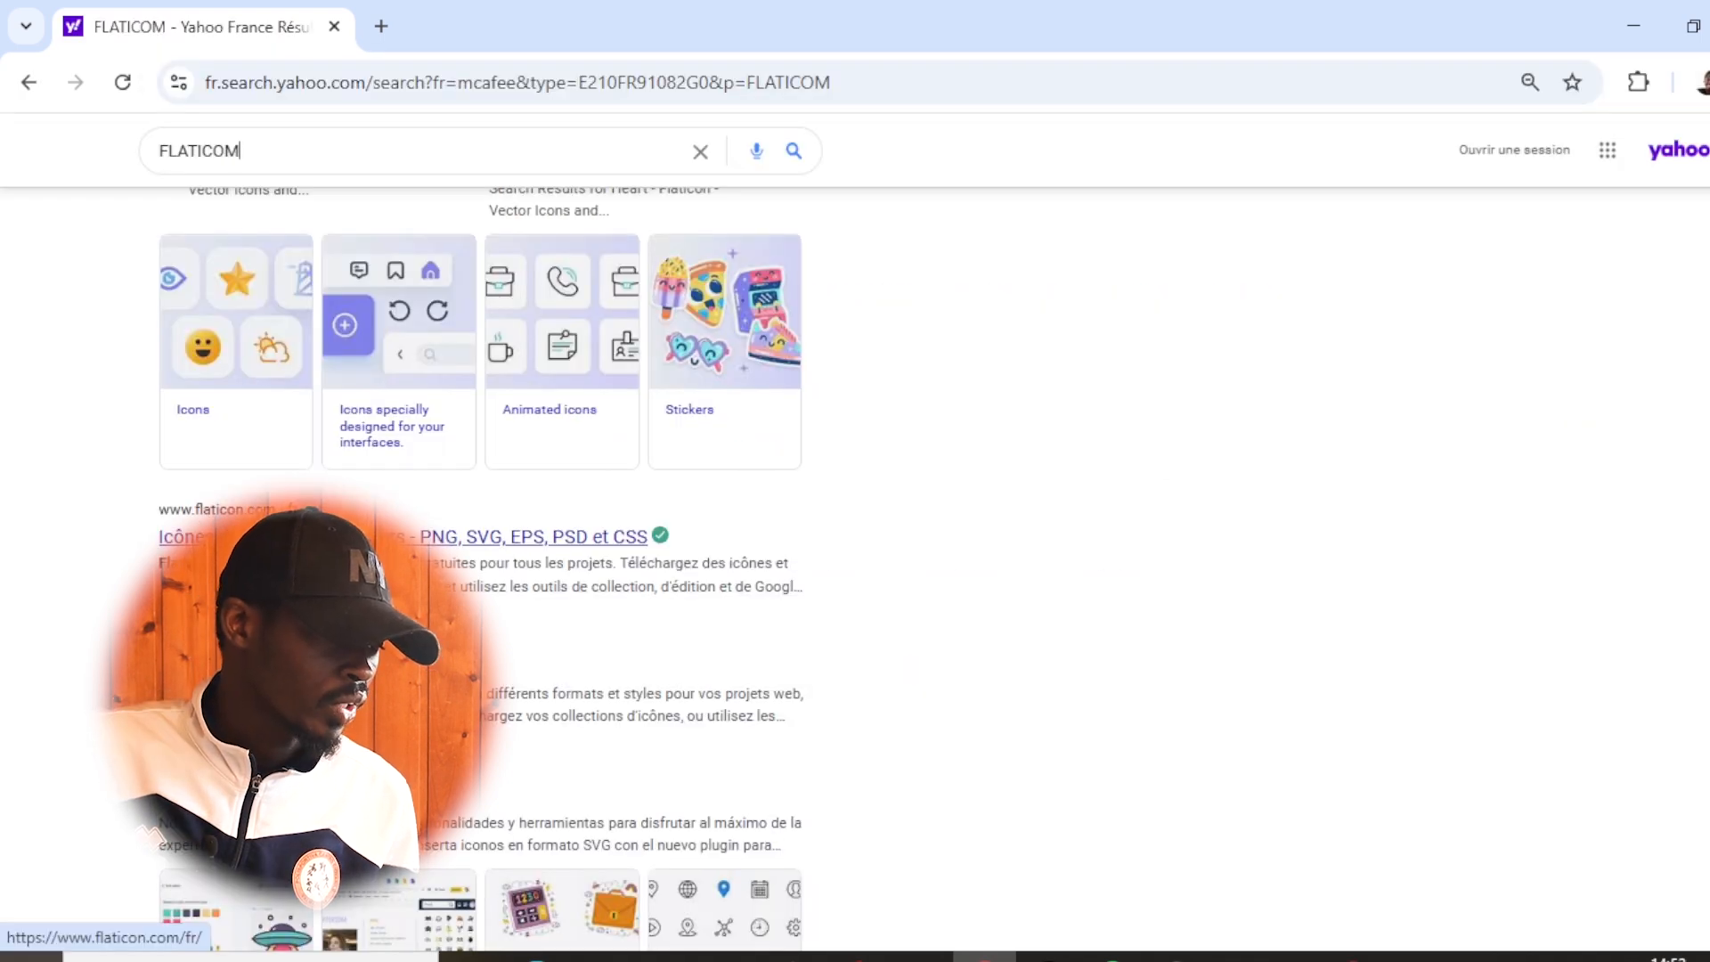
- Open the Flaticon website from the search results and search its icons for "LIEU"
left_click(374, 536)
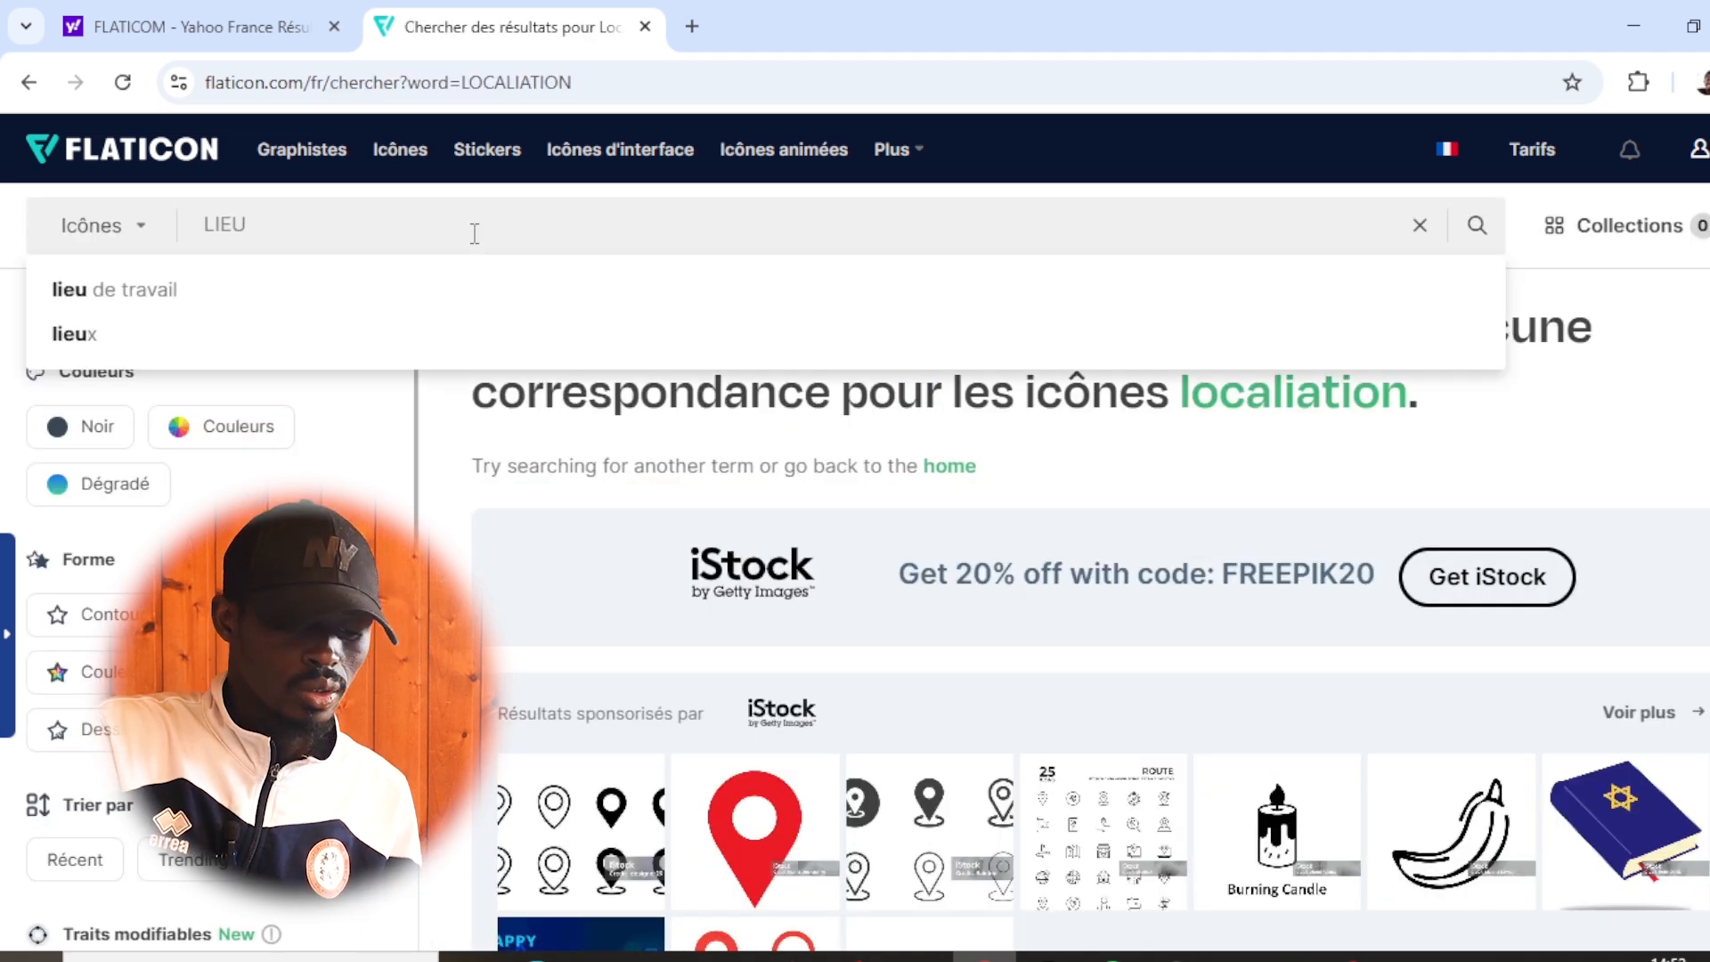
key("Return")
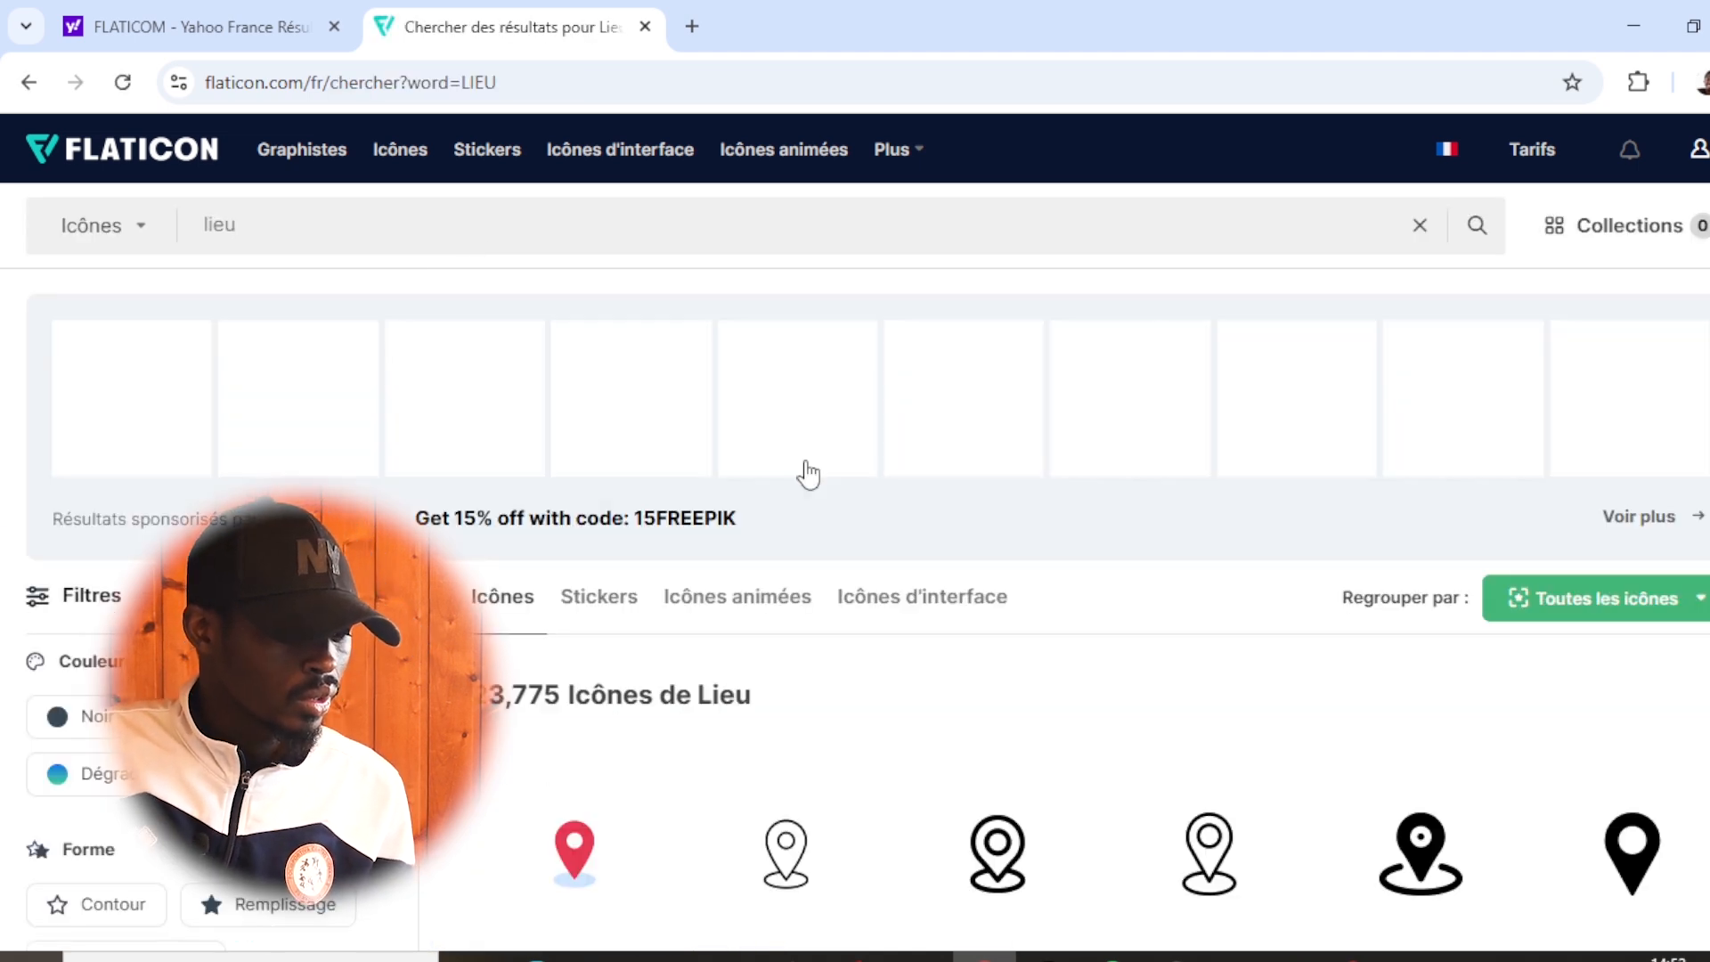
scroll(855, 546, "down", 6)
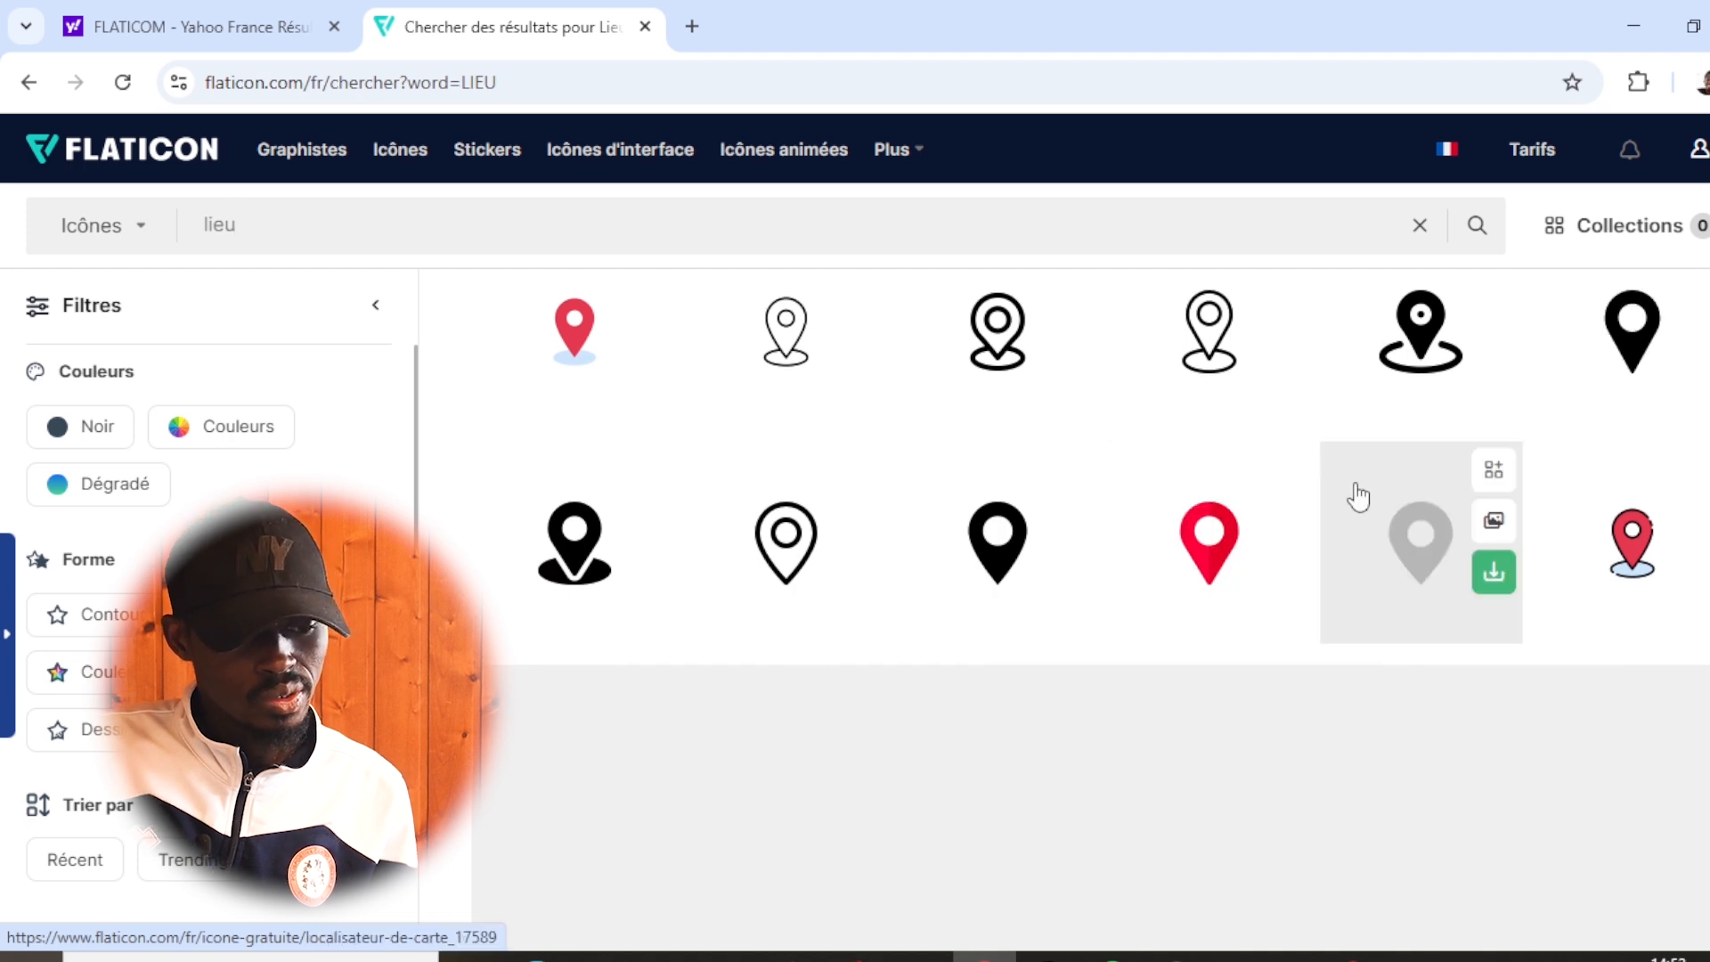
- Browse the location pin icons and bring up the download formats for the solid black pin
mouse_move(1221, 382)
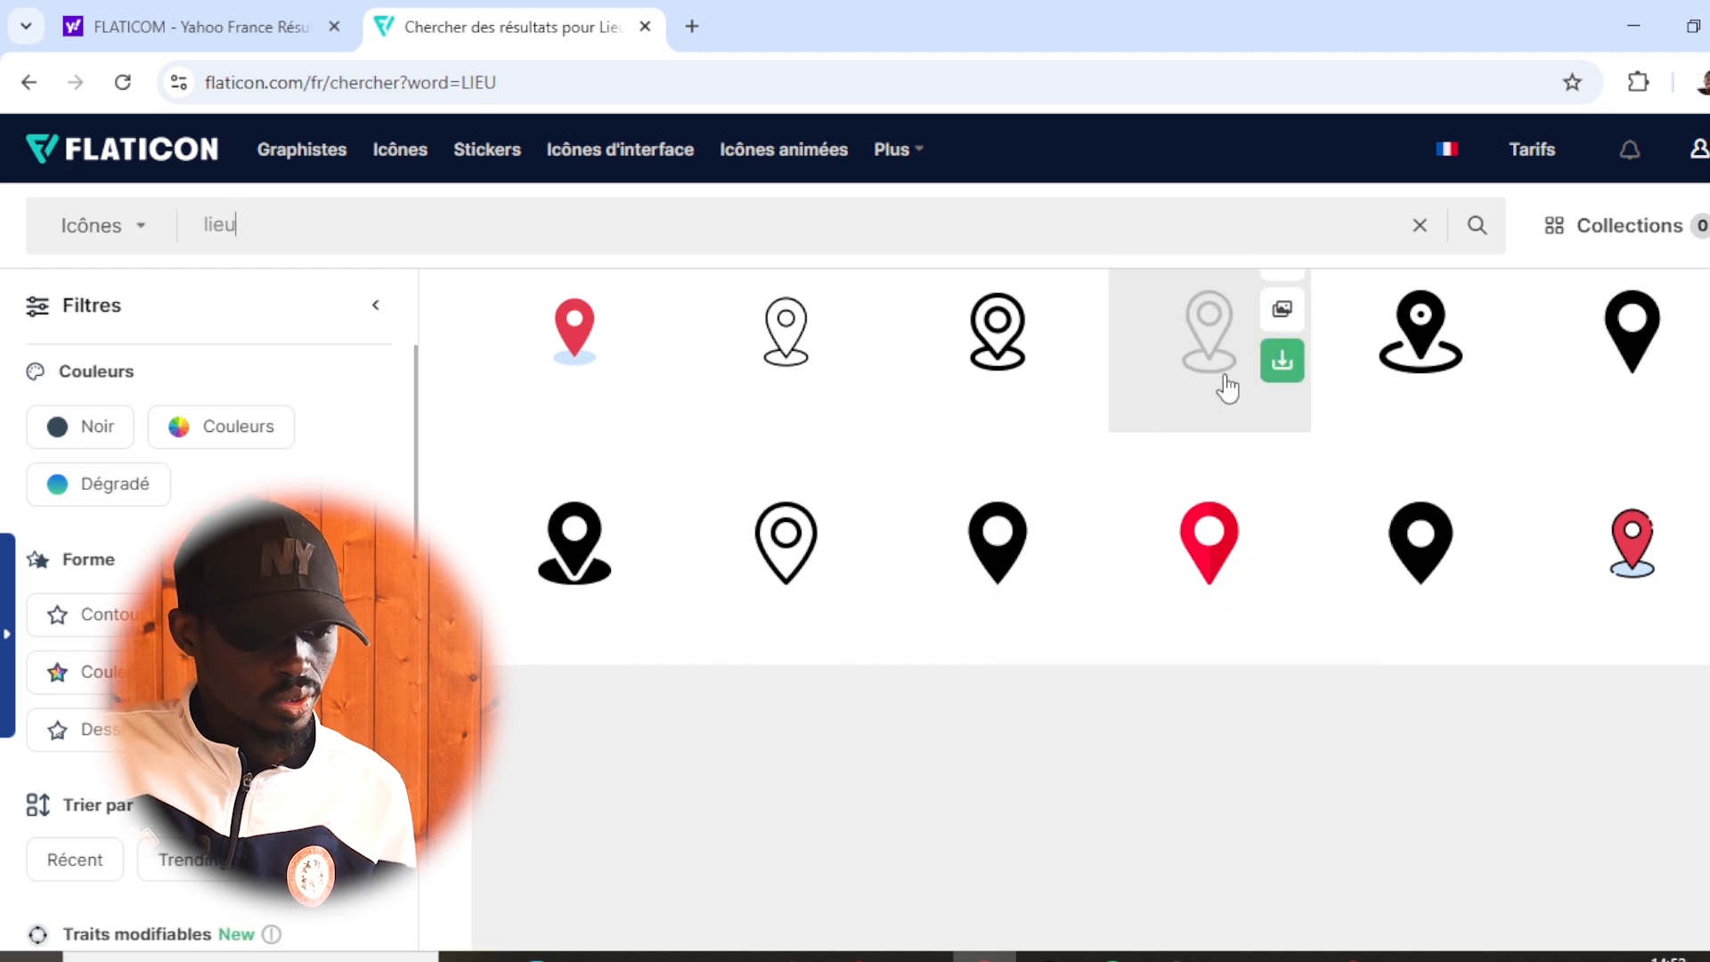
left_click(1285, 364)
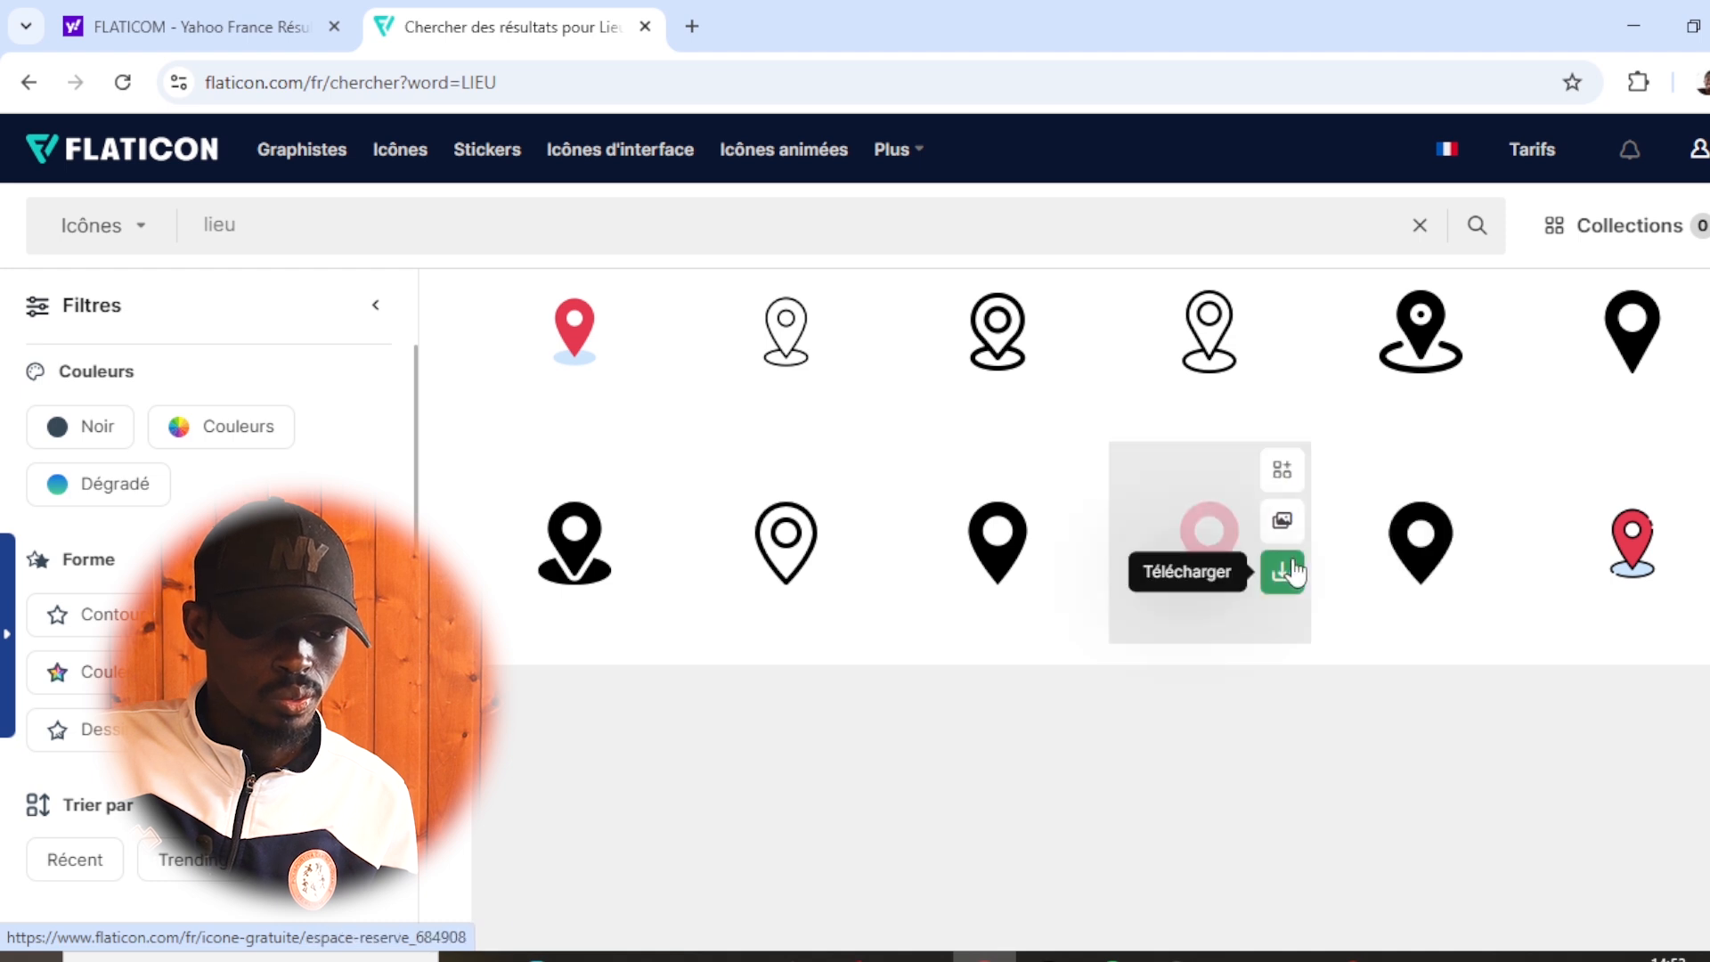
mouse_move(977, 581)
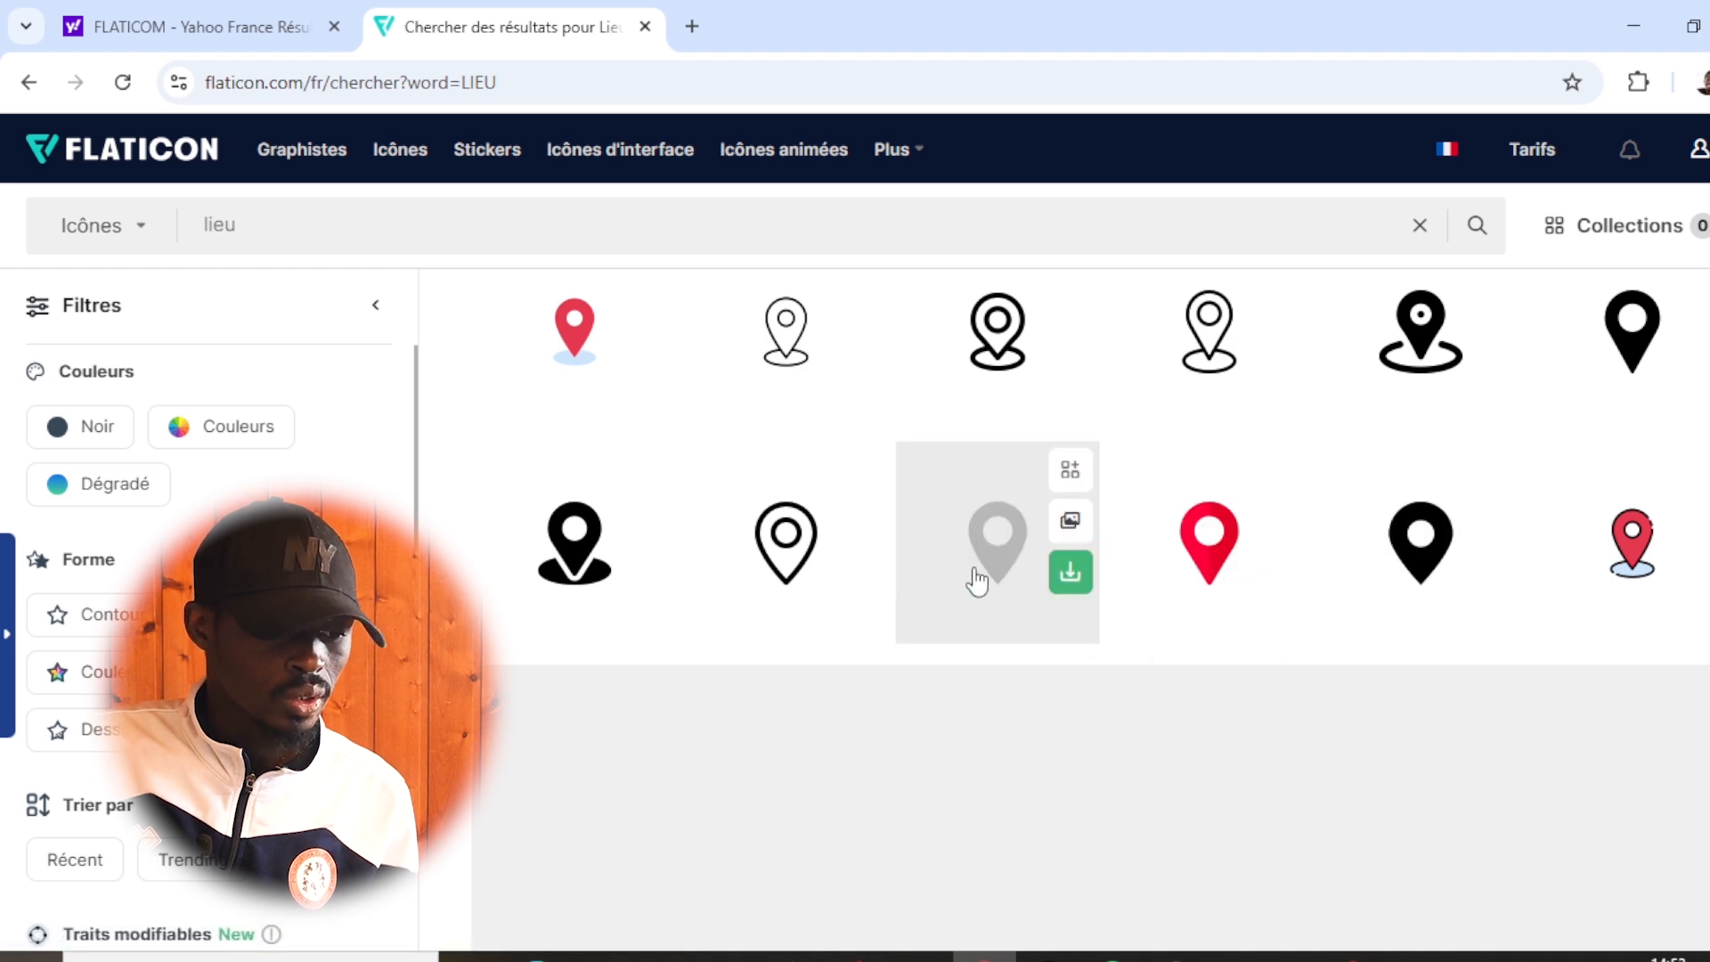
left_click(1080, 583)
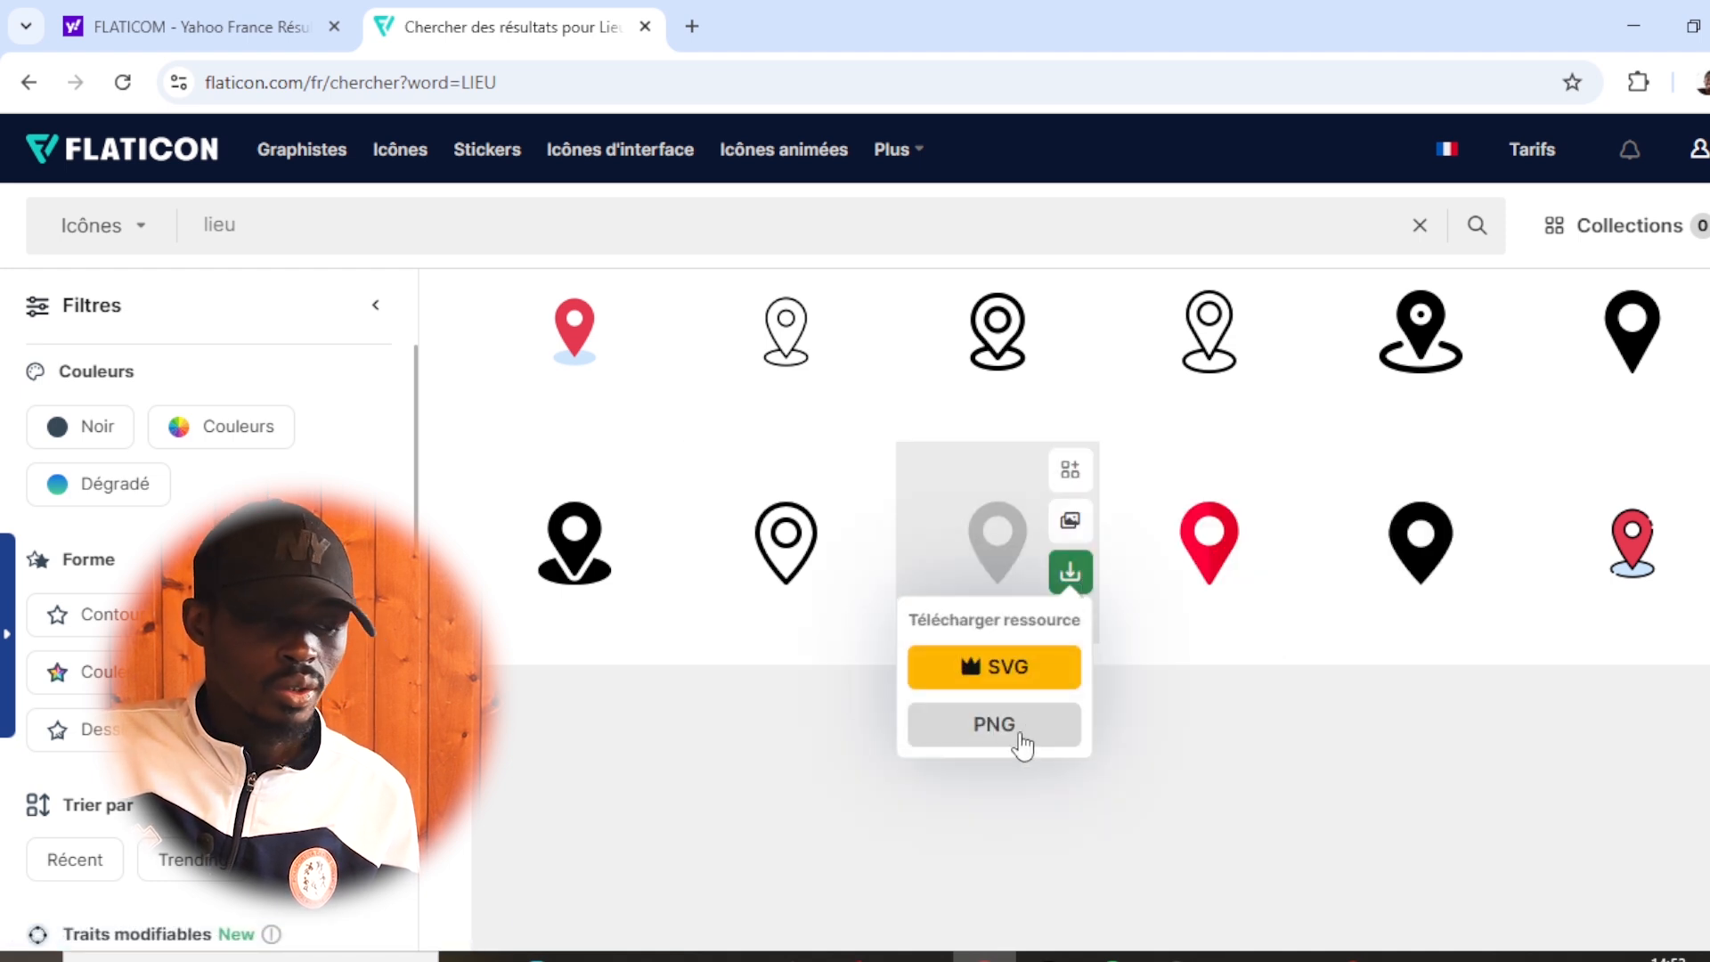
- Search the icon library for "adrese"
double_click(277, 228)
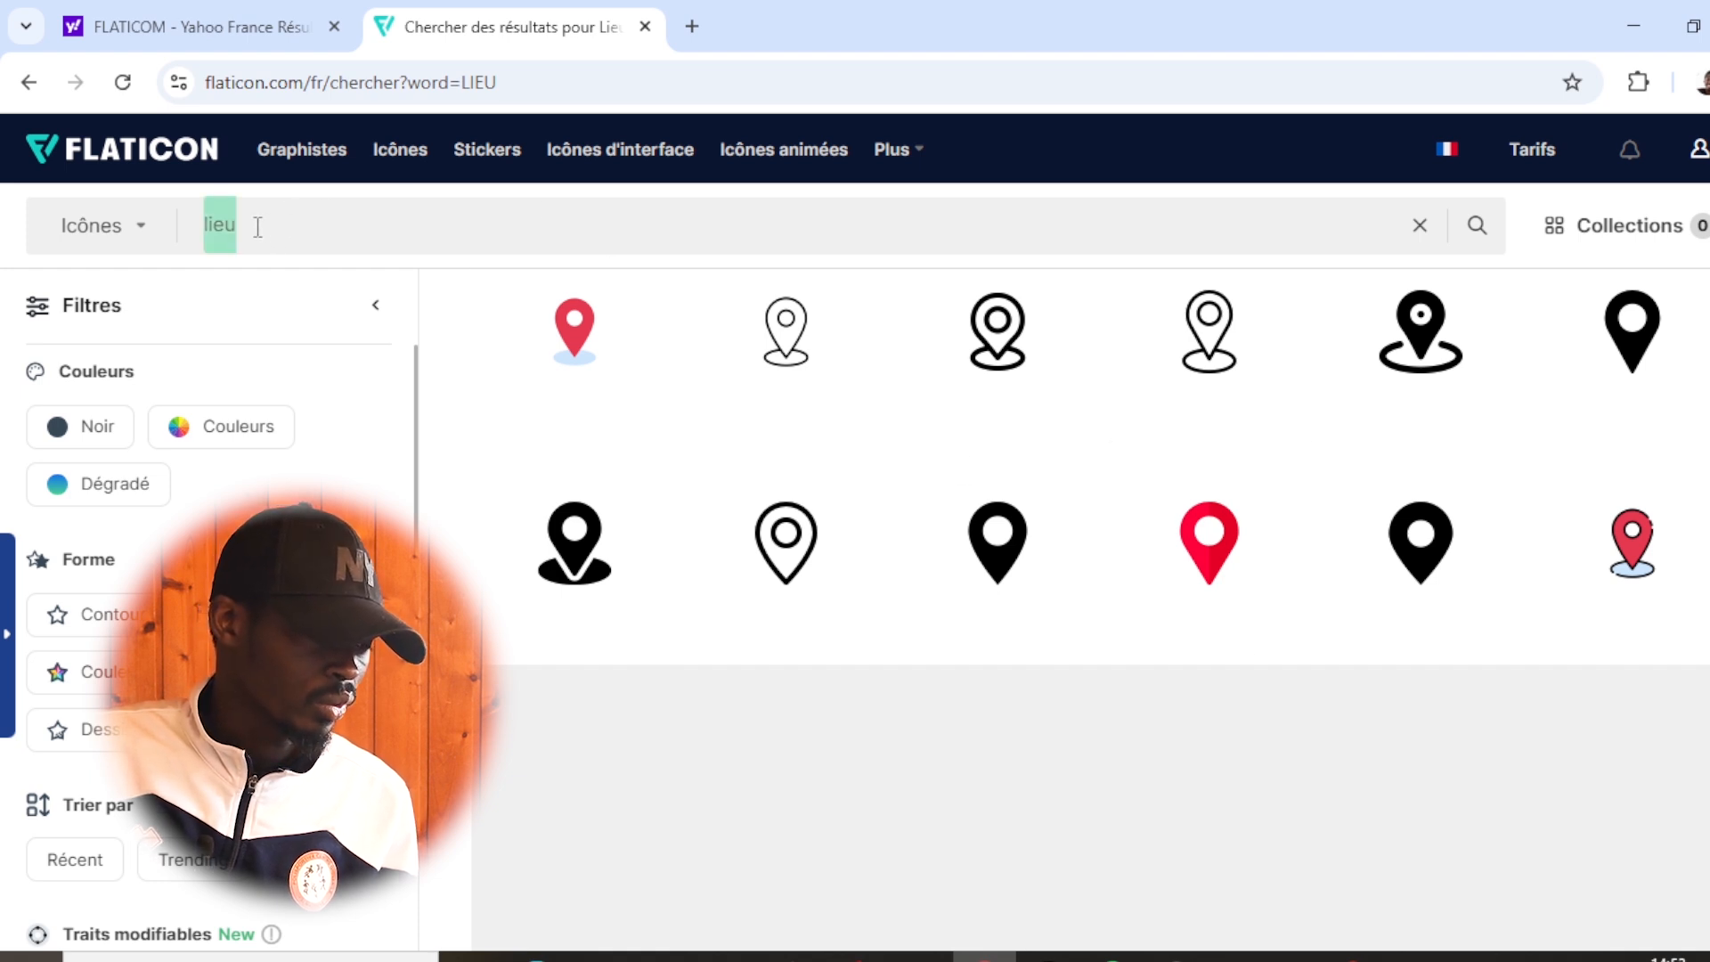
type("adrese")
key("Return")
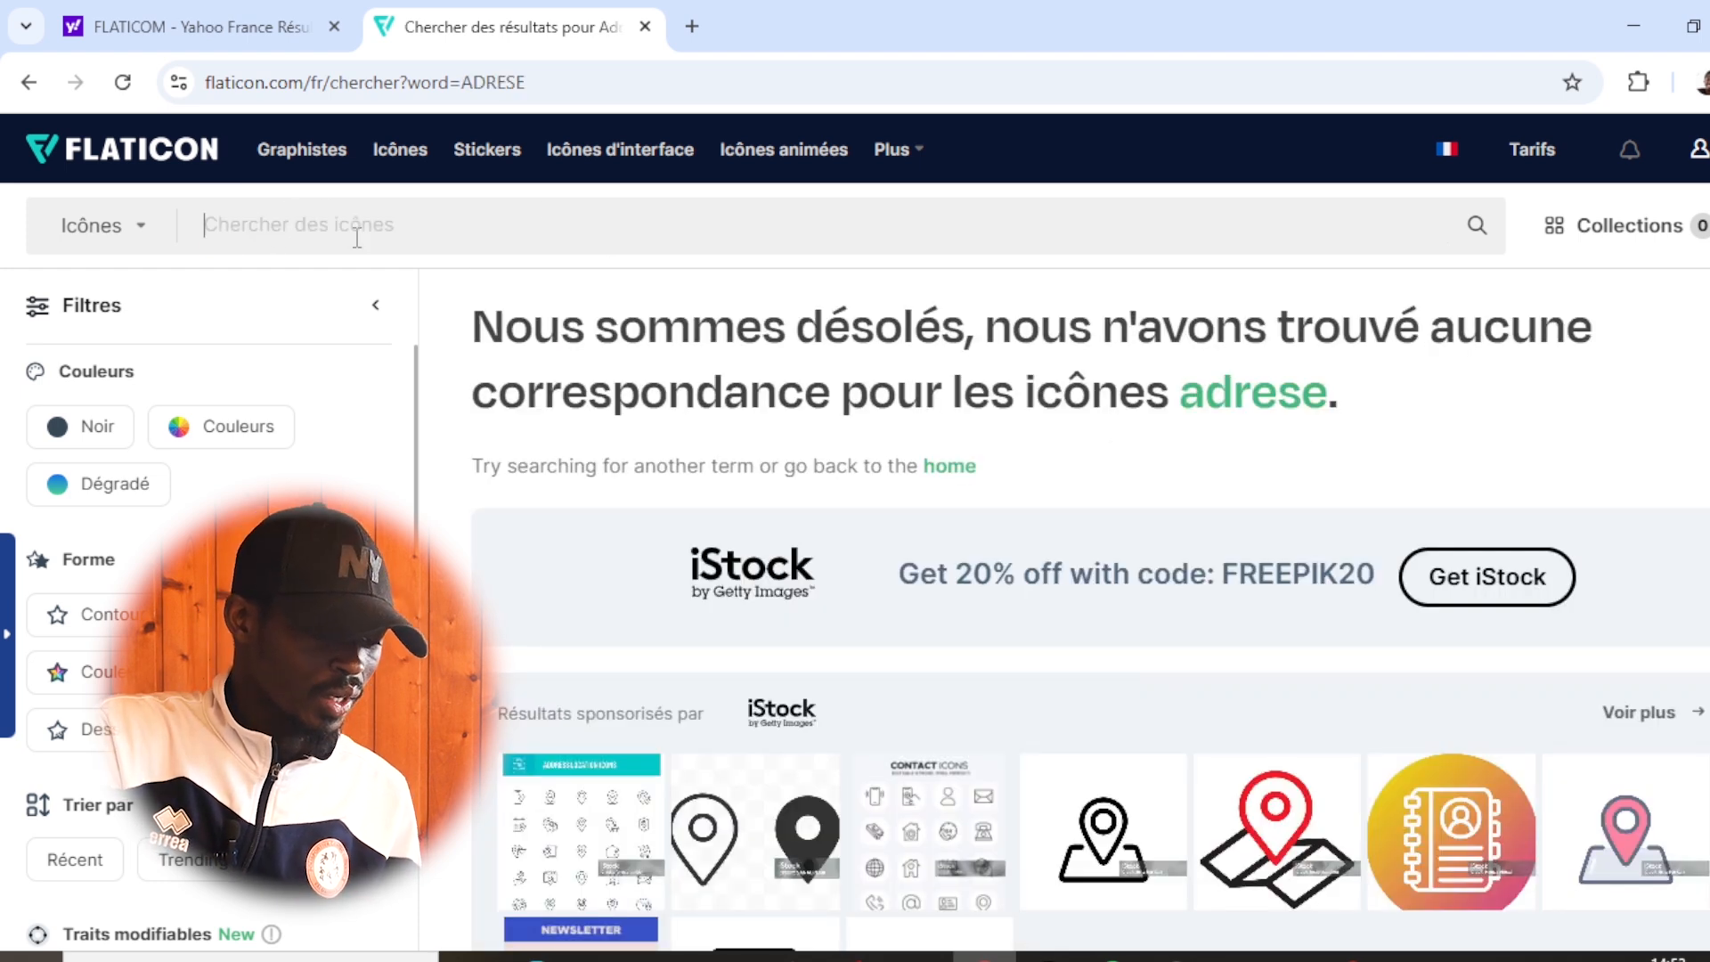
- Search the icon library for "HEURE" and look through the clock icons
left_click(357, 238)
type("H")
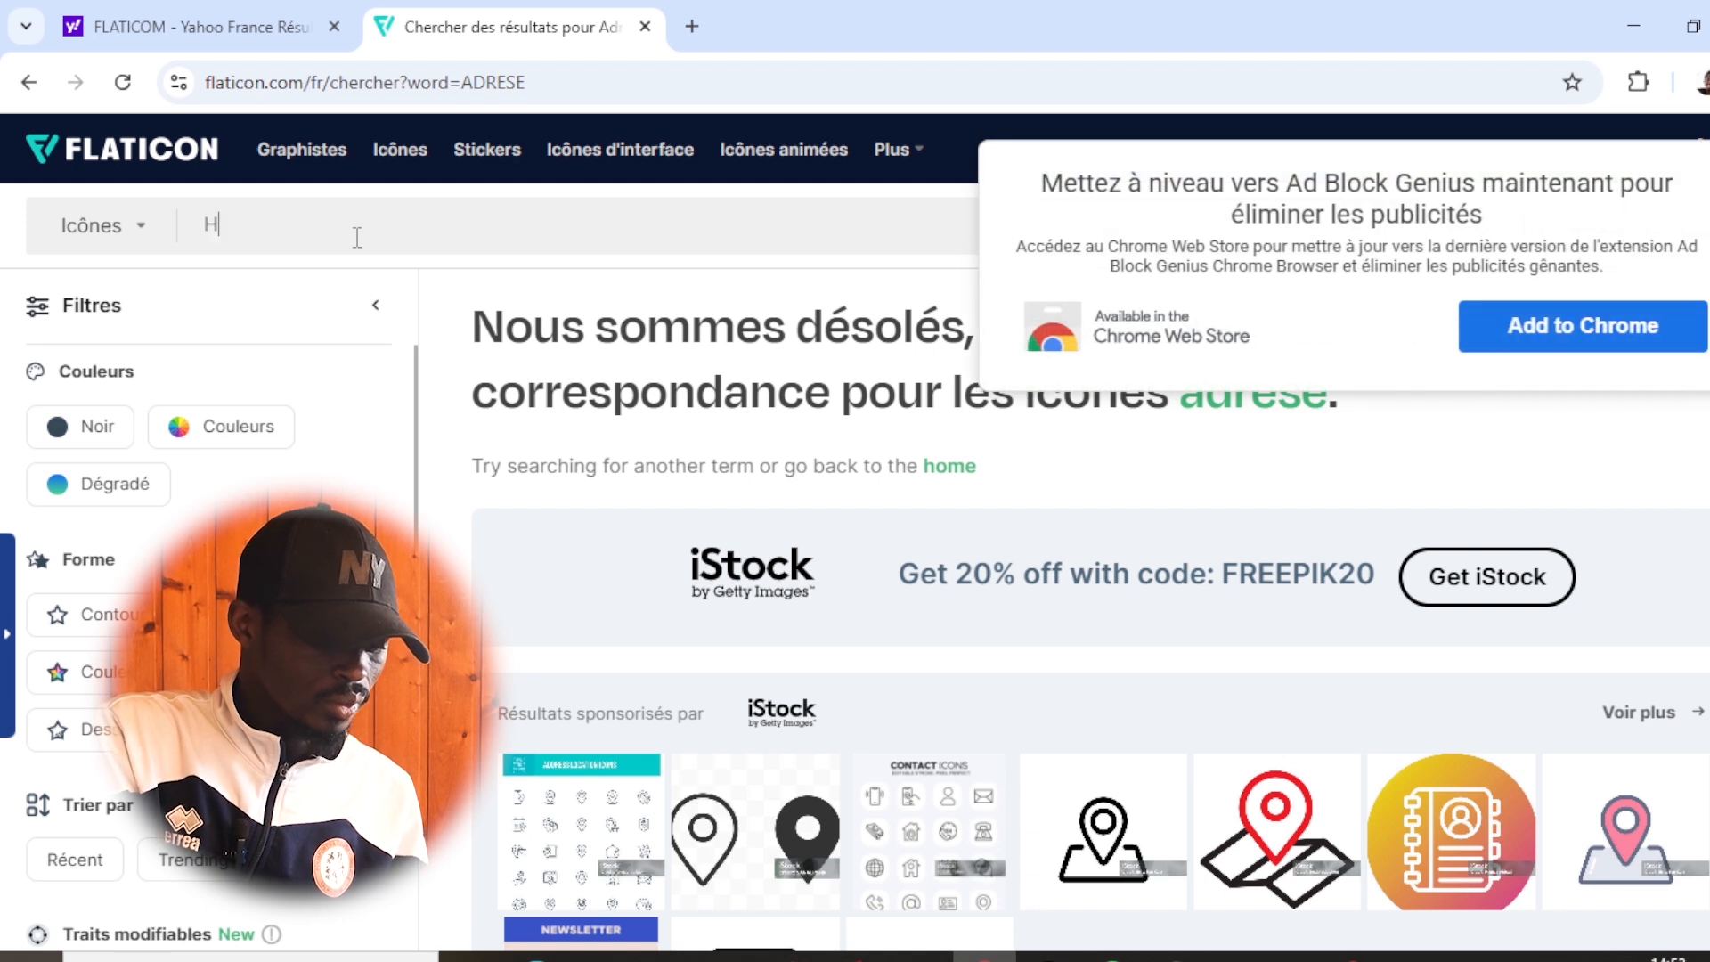
type("EURE")
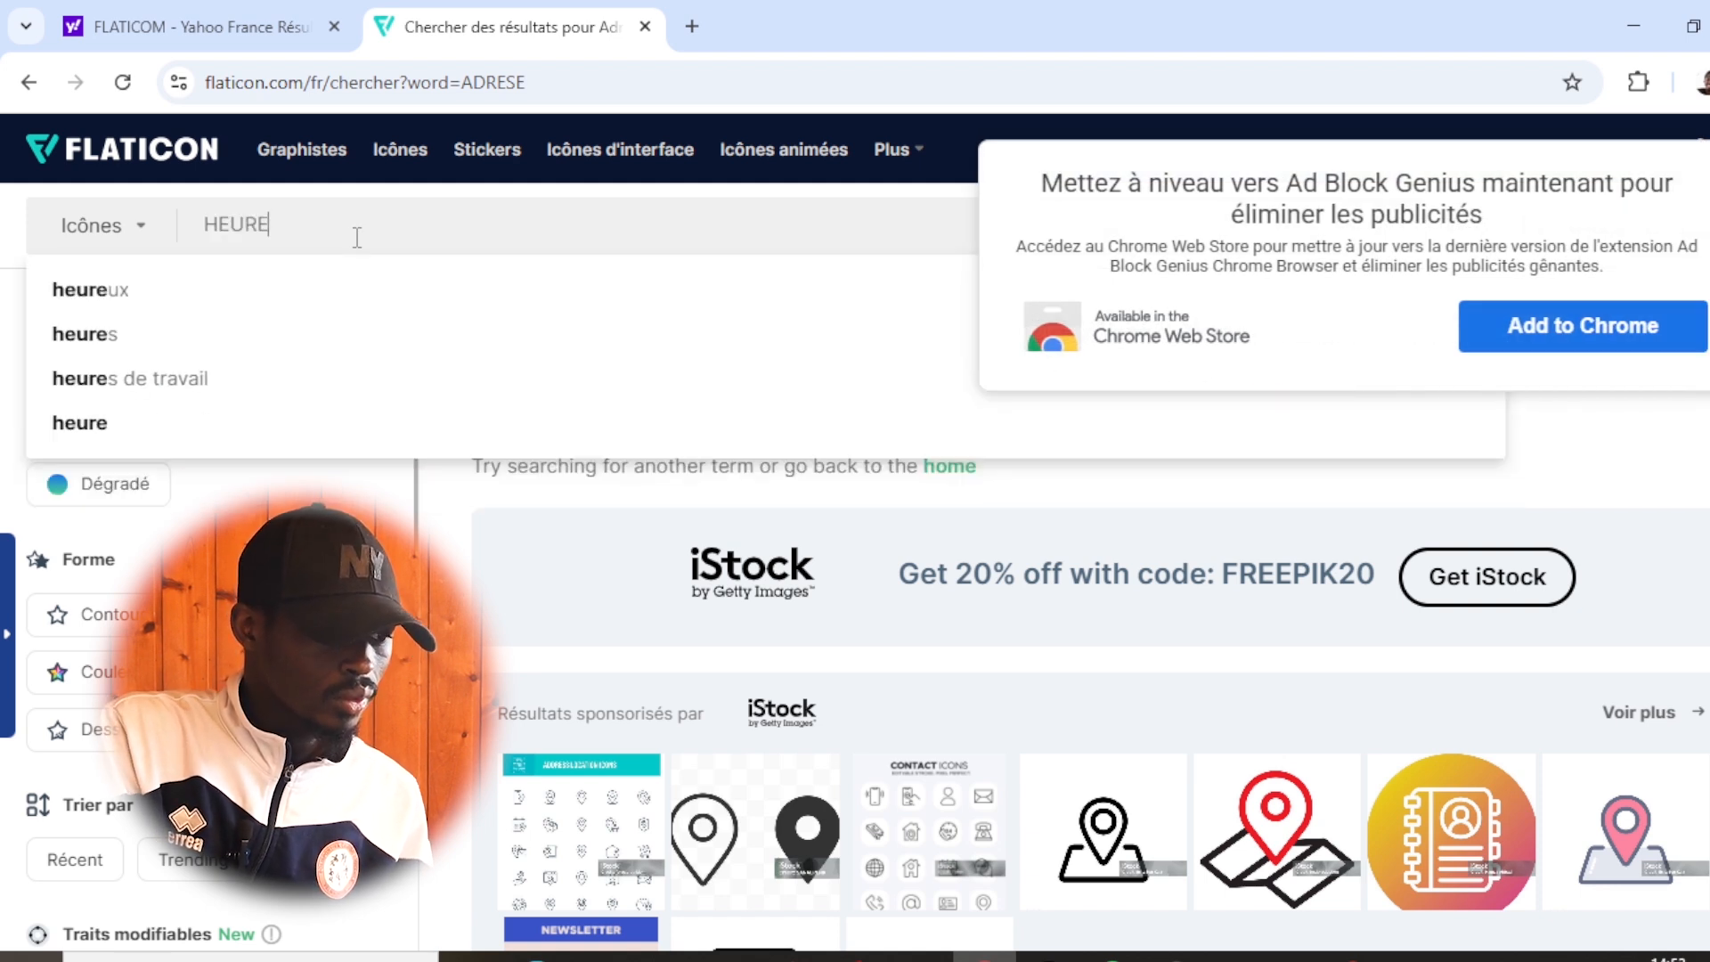
key("Return")
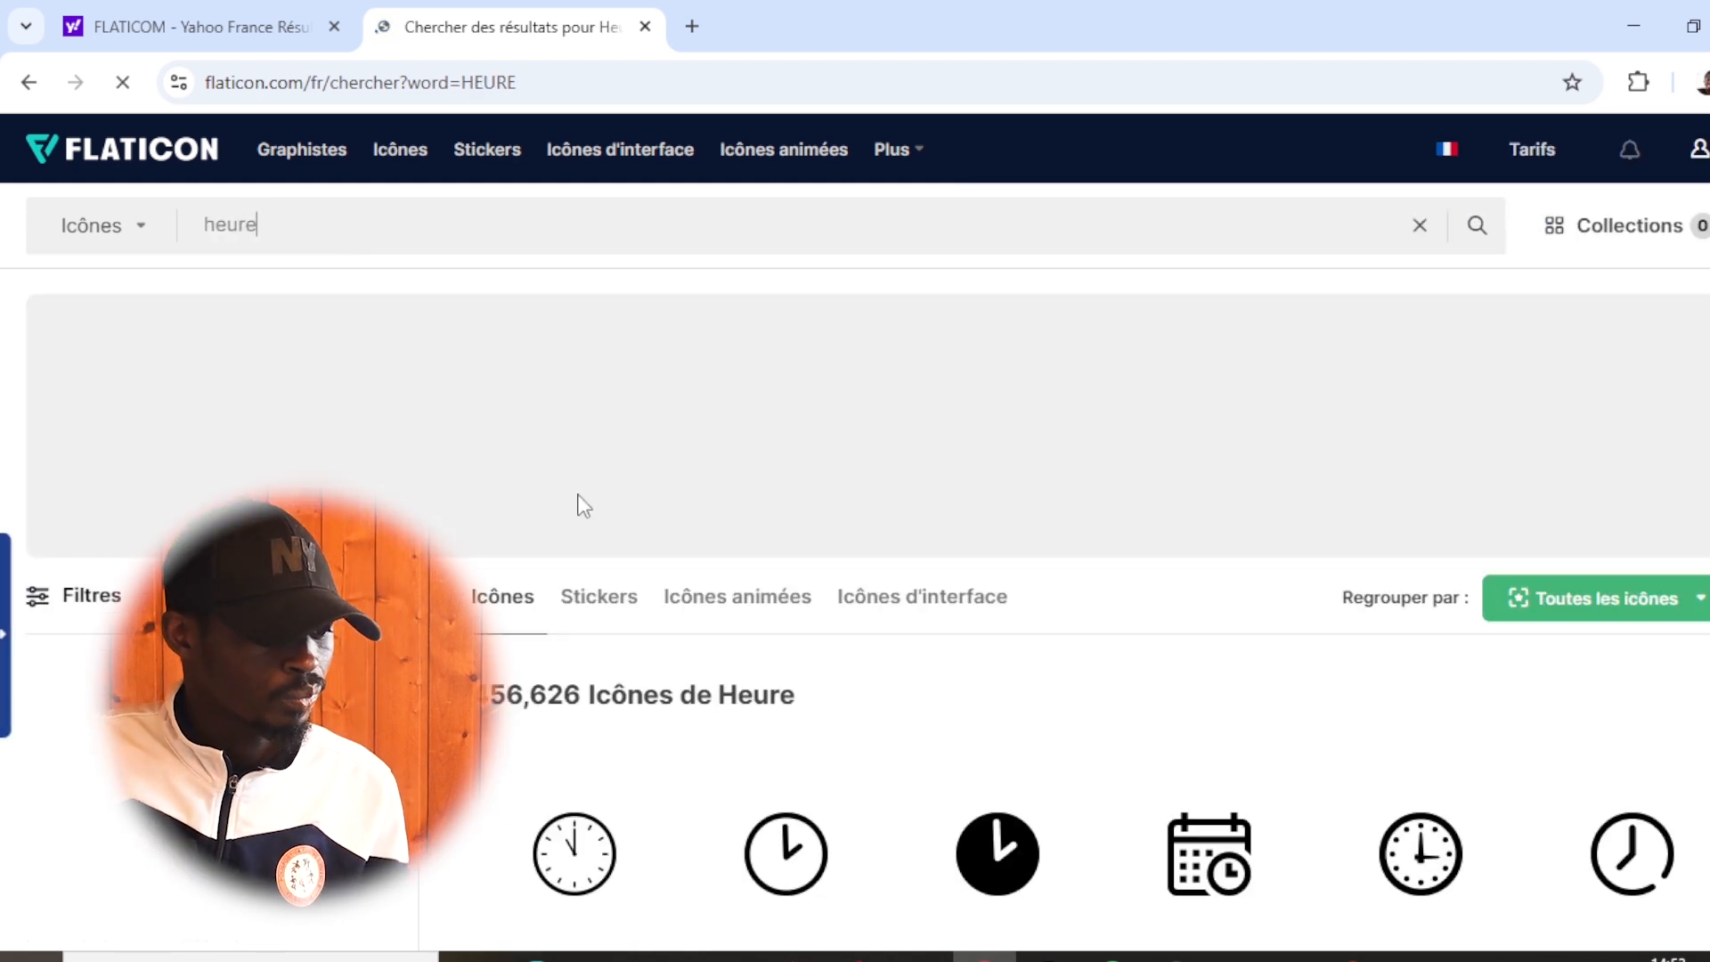
scroll(657, 595, "down", 4)
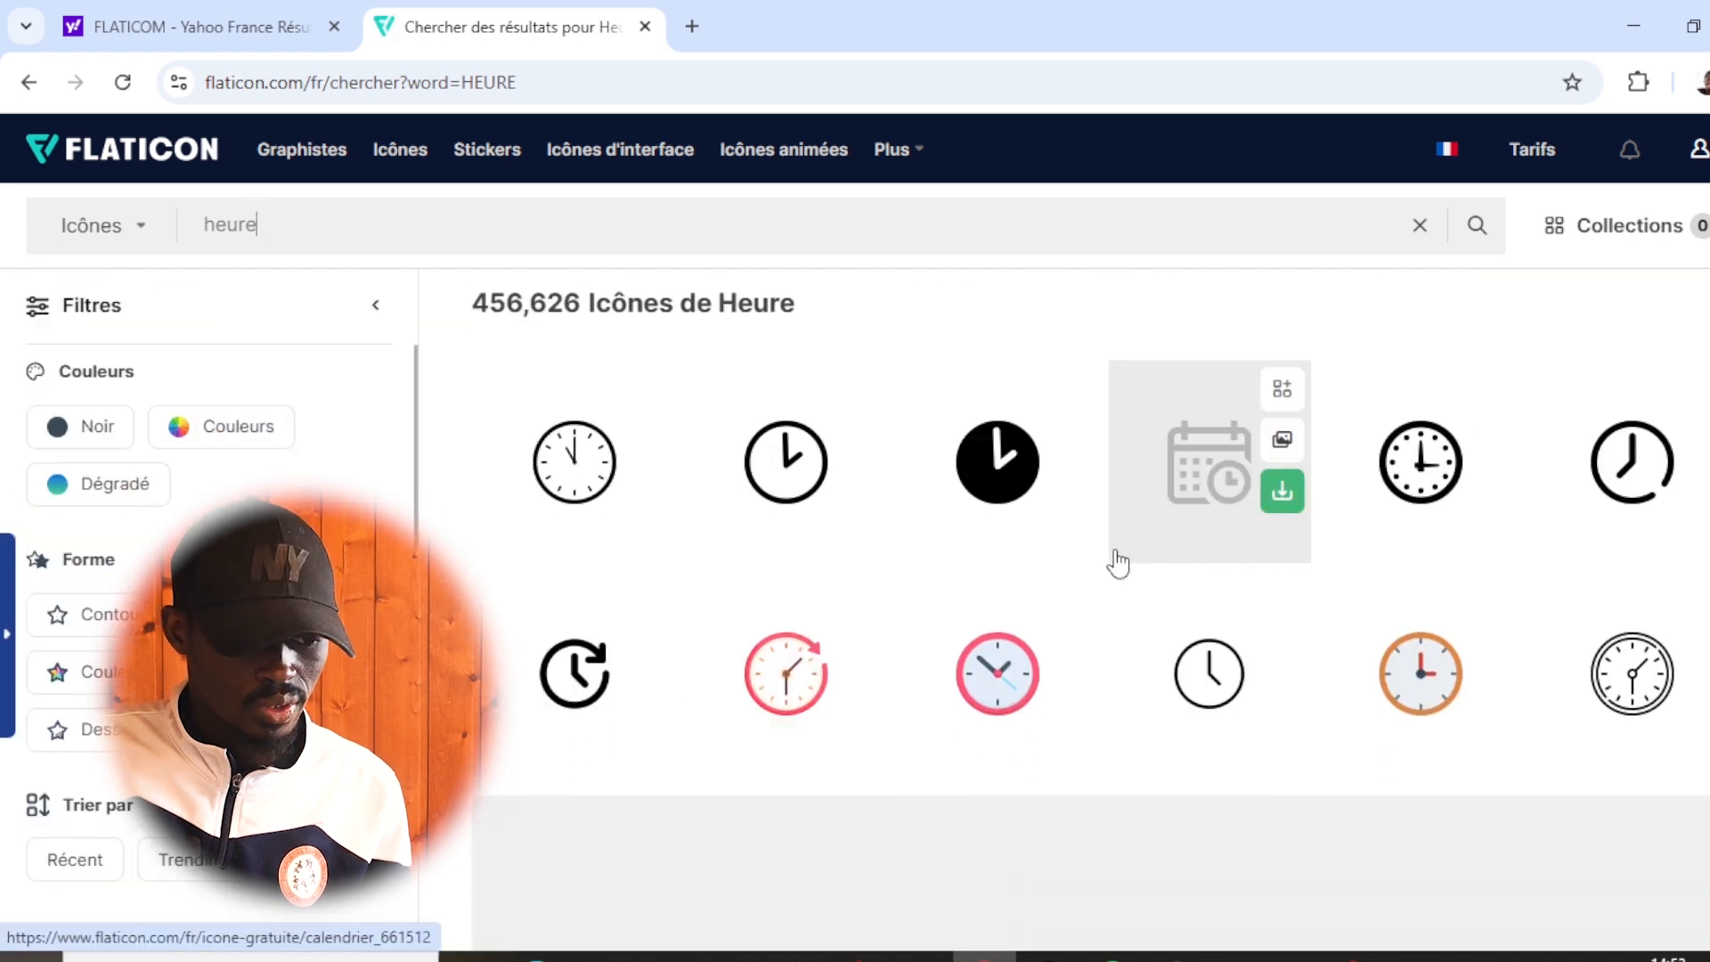
scroll(763, 360, "up", 4)
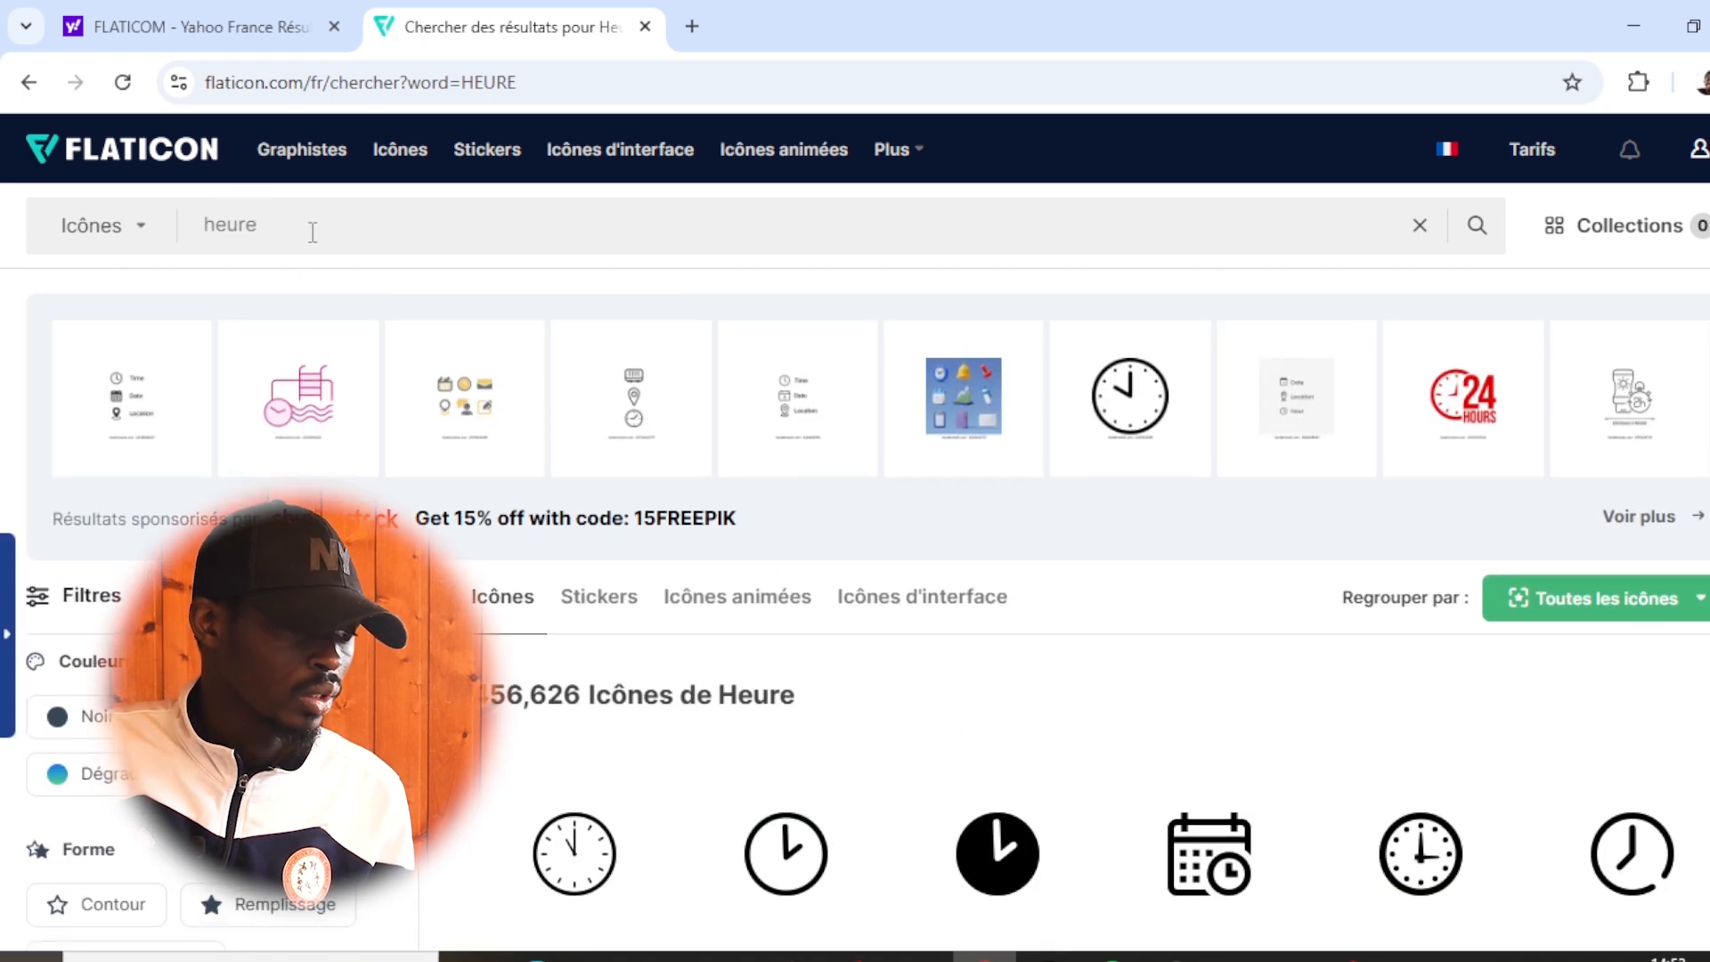
- Search the icon library for "CALENDRIER" and look through the calendar icons
key("BackSpace")
key("BackSpace")
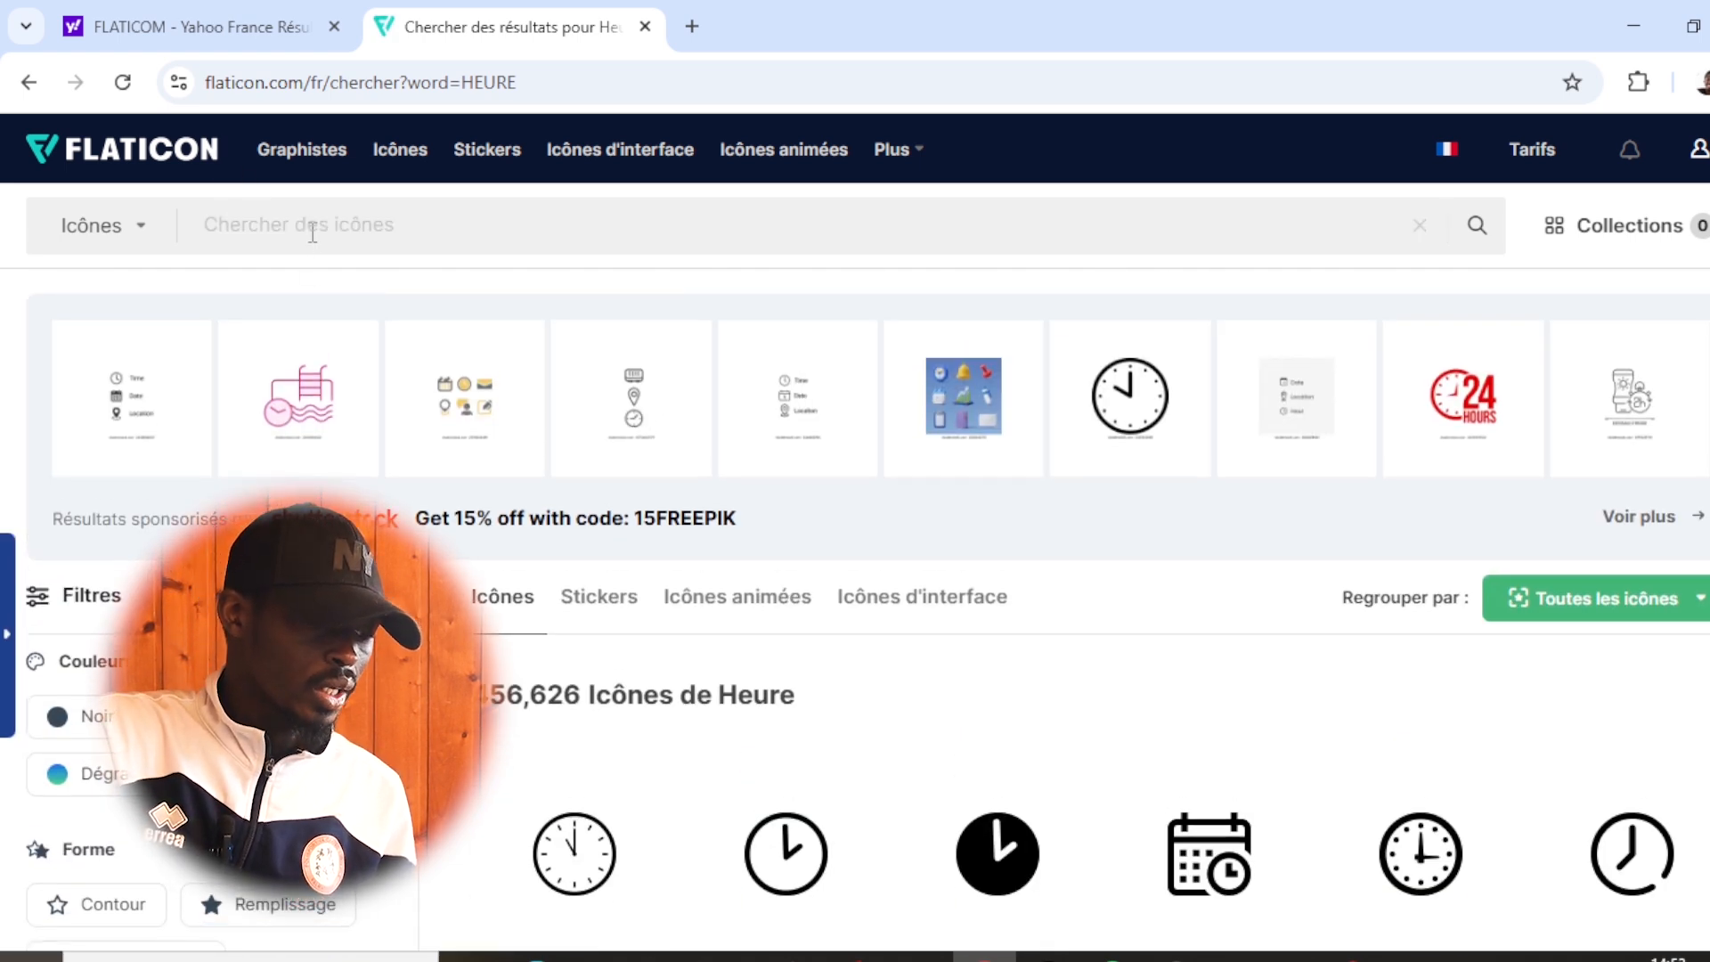
type("CA")
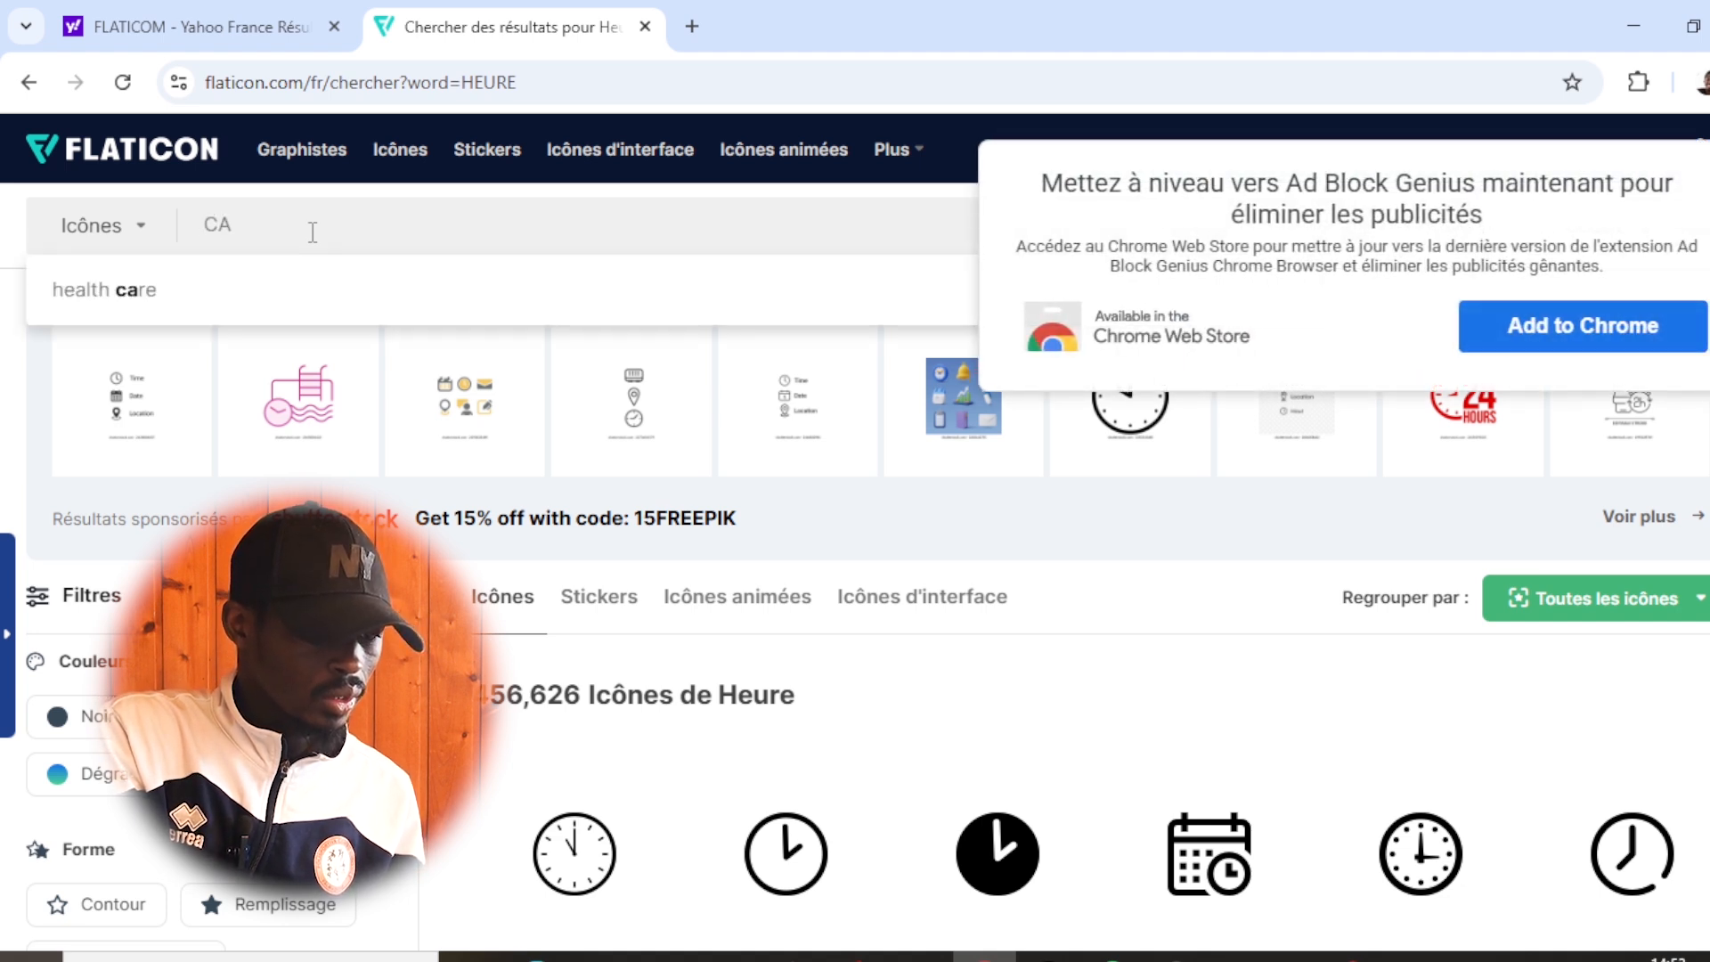
type("L")
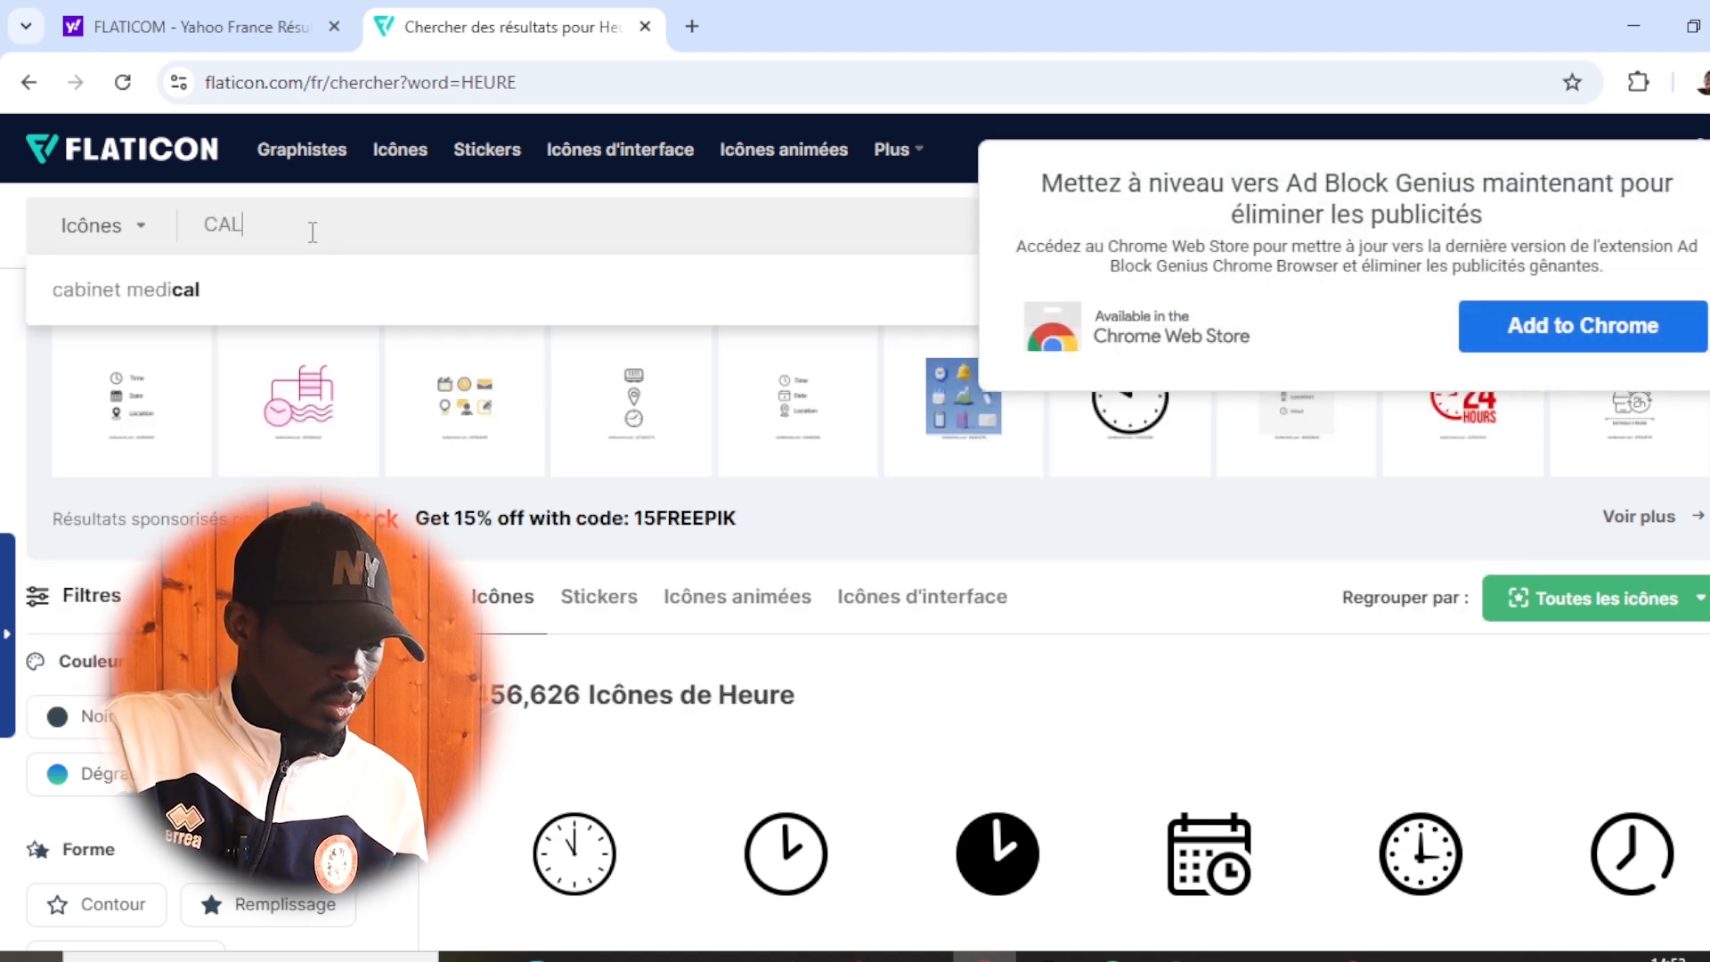
type("ENDRIER")
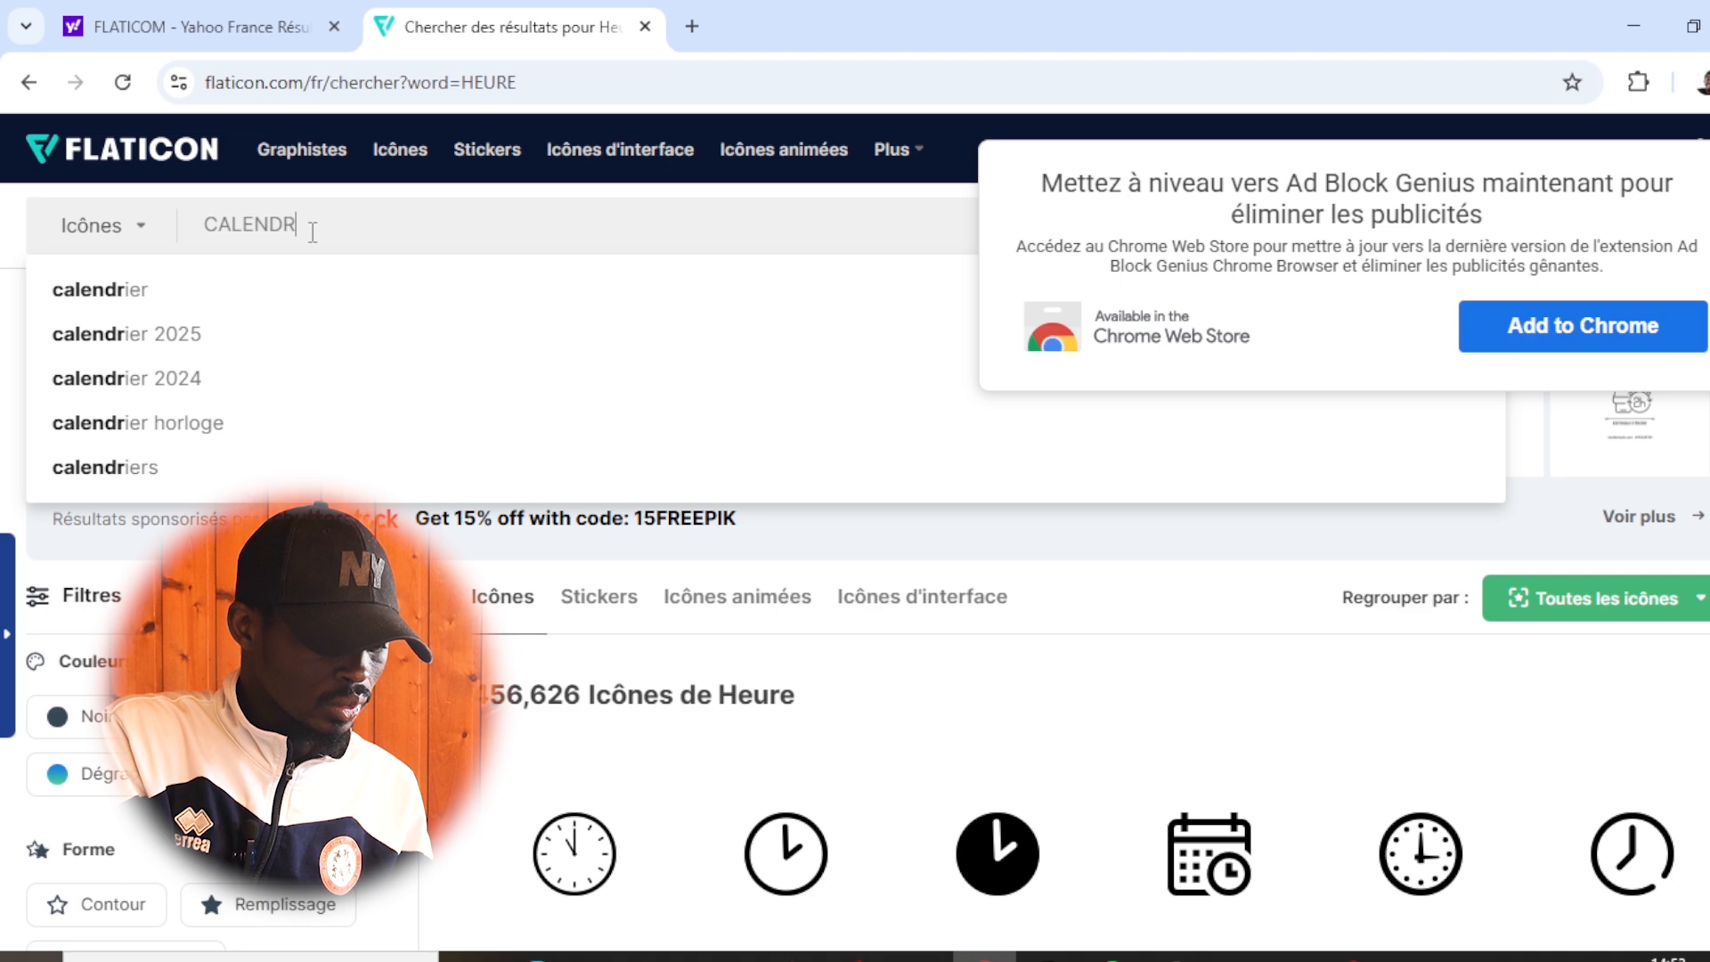
key("Return")
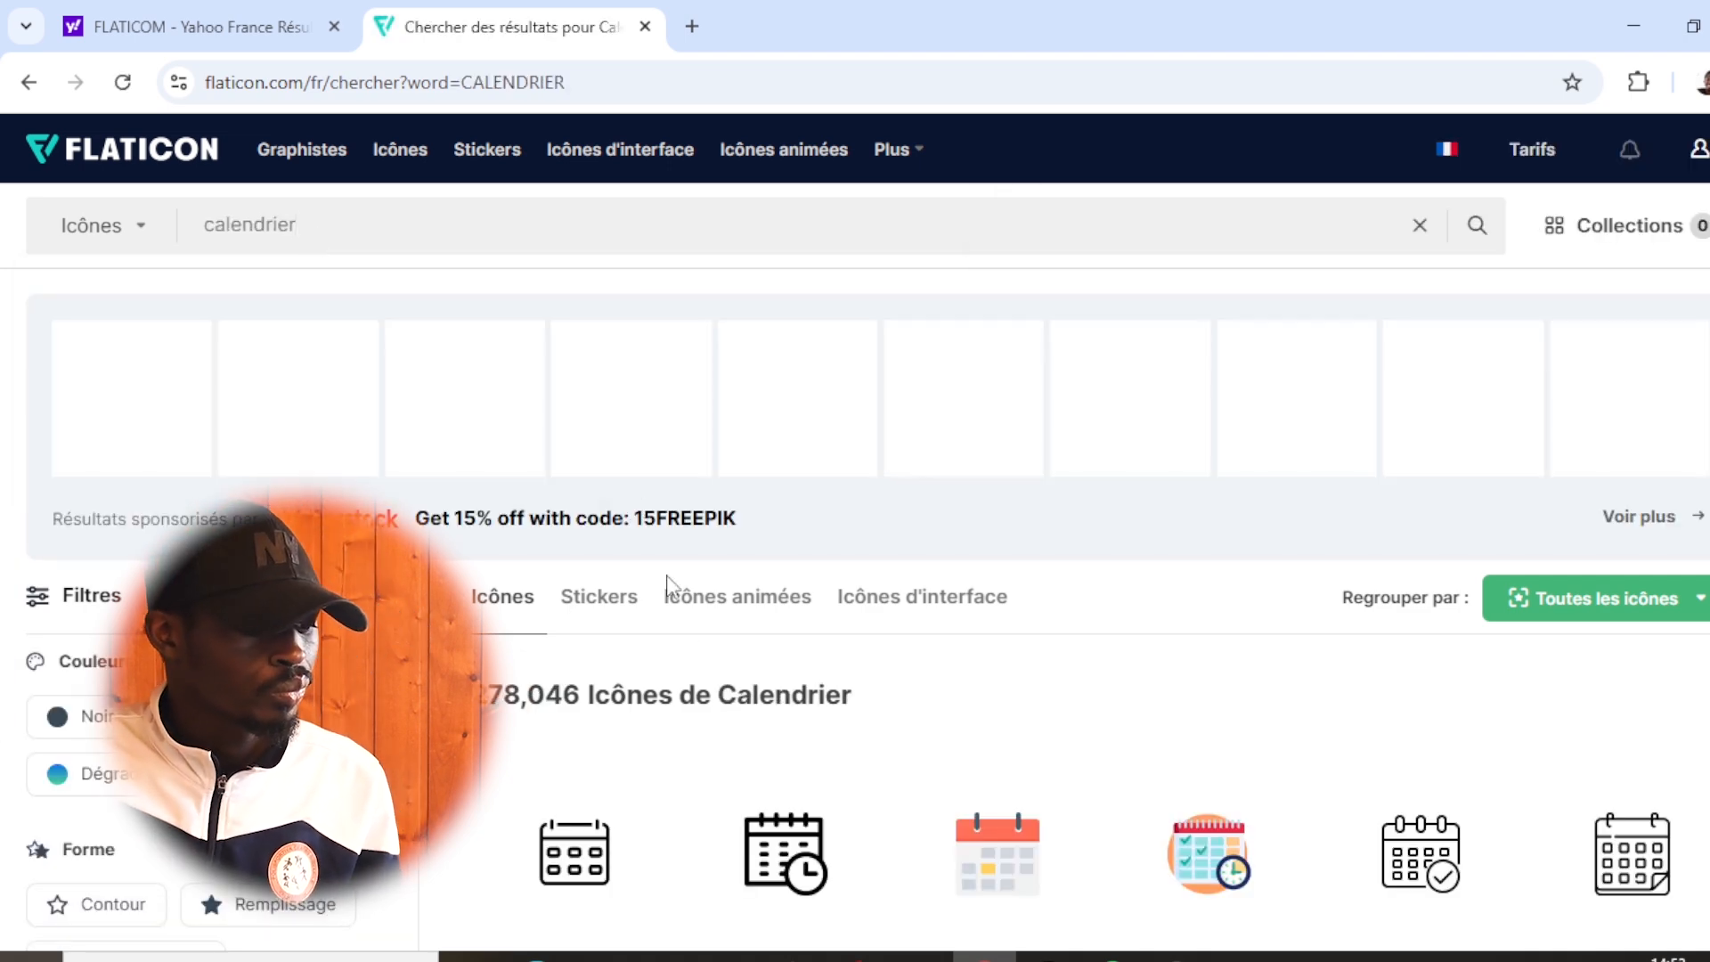
scroll(837, 624, "down", 3)
scroll(1196, 599, "down", 1)
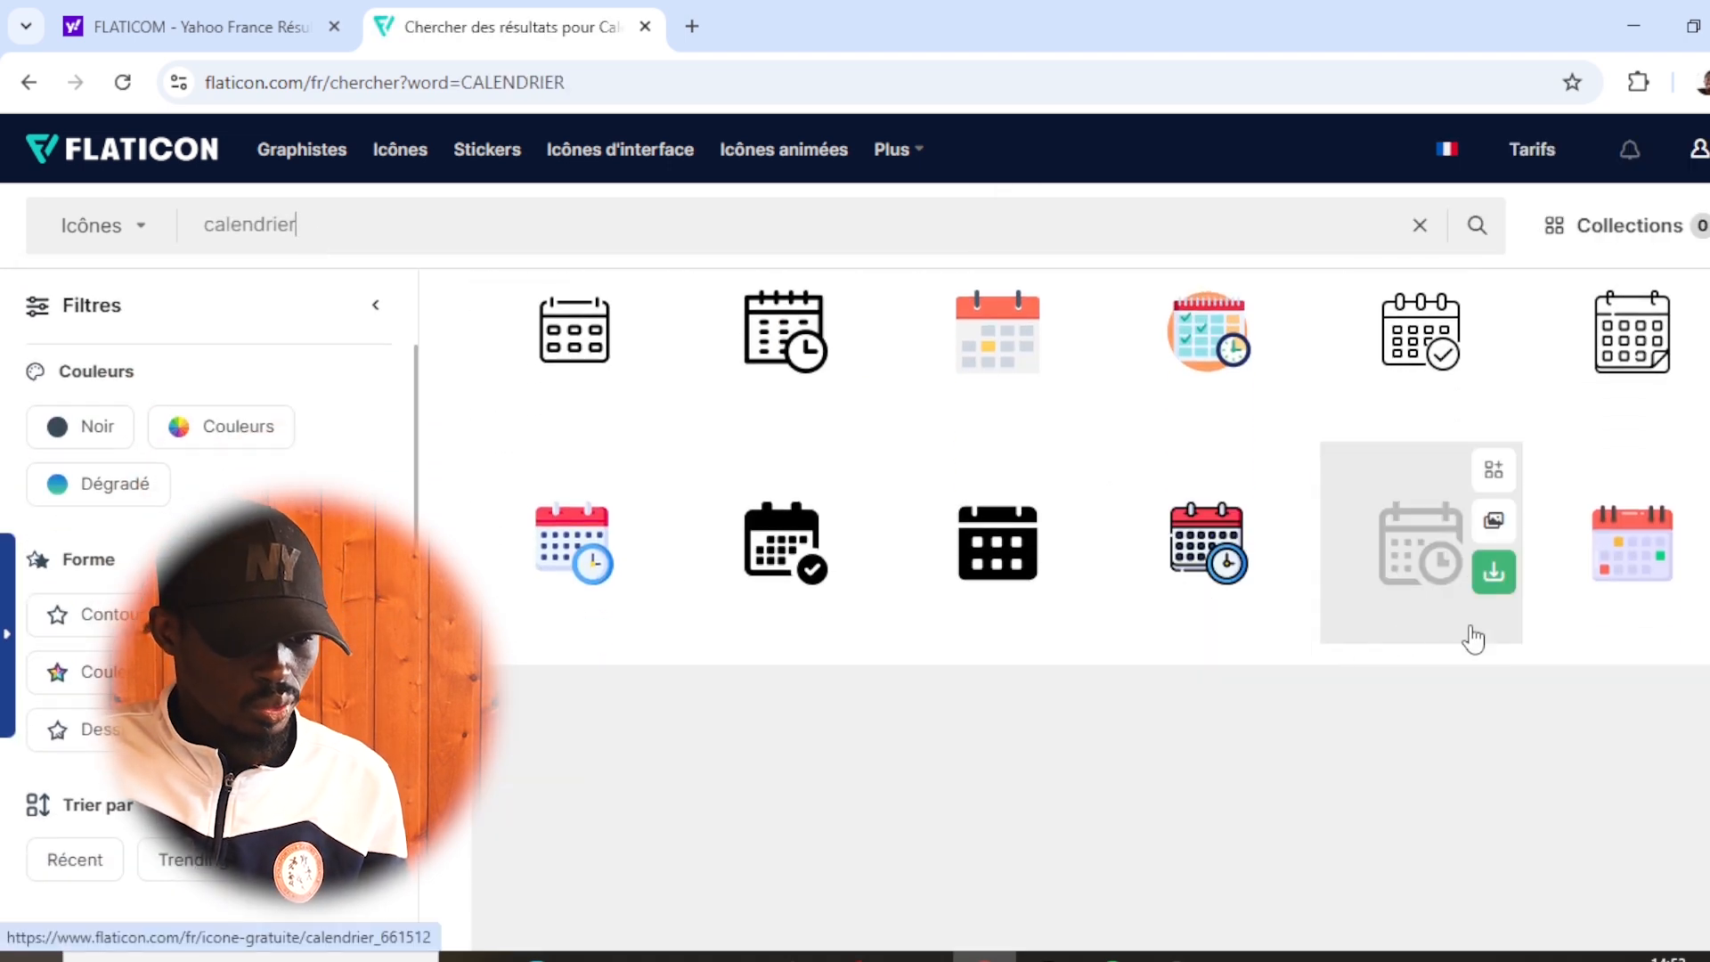
scroll(1475, 638, "down", 2)
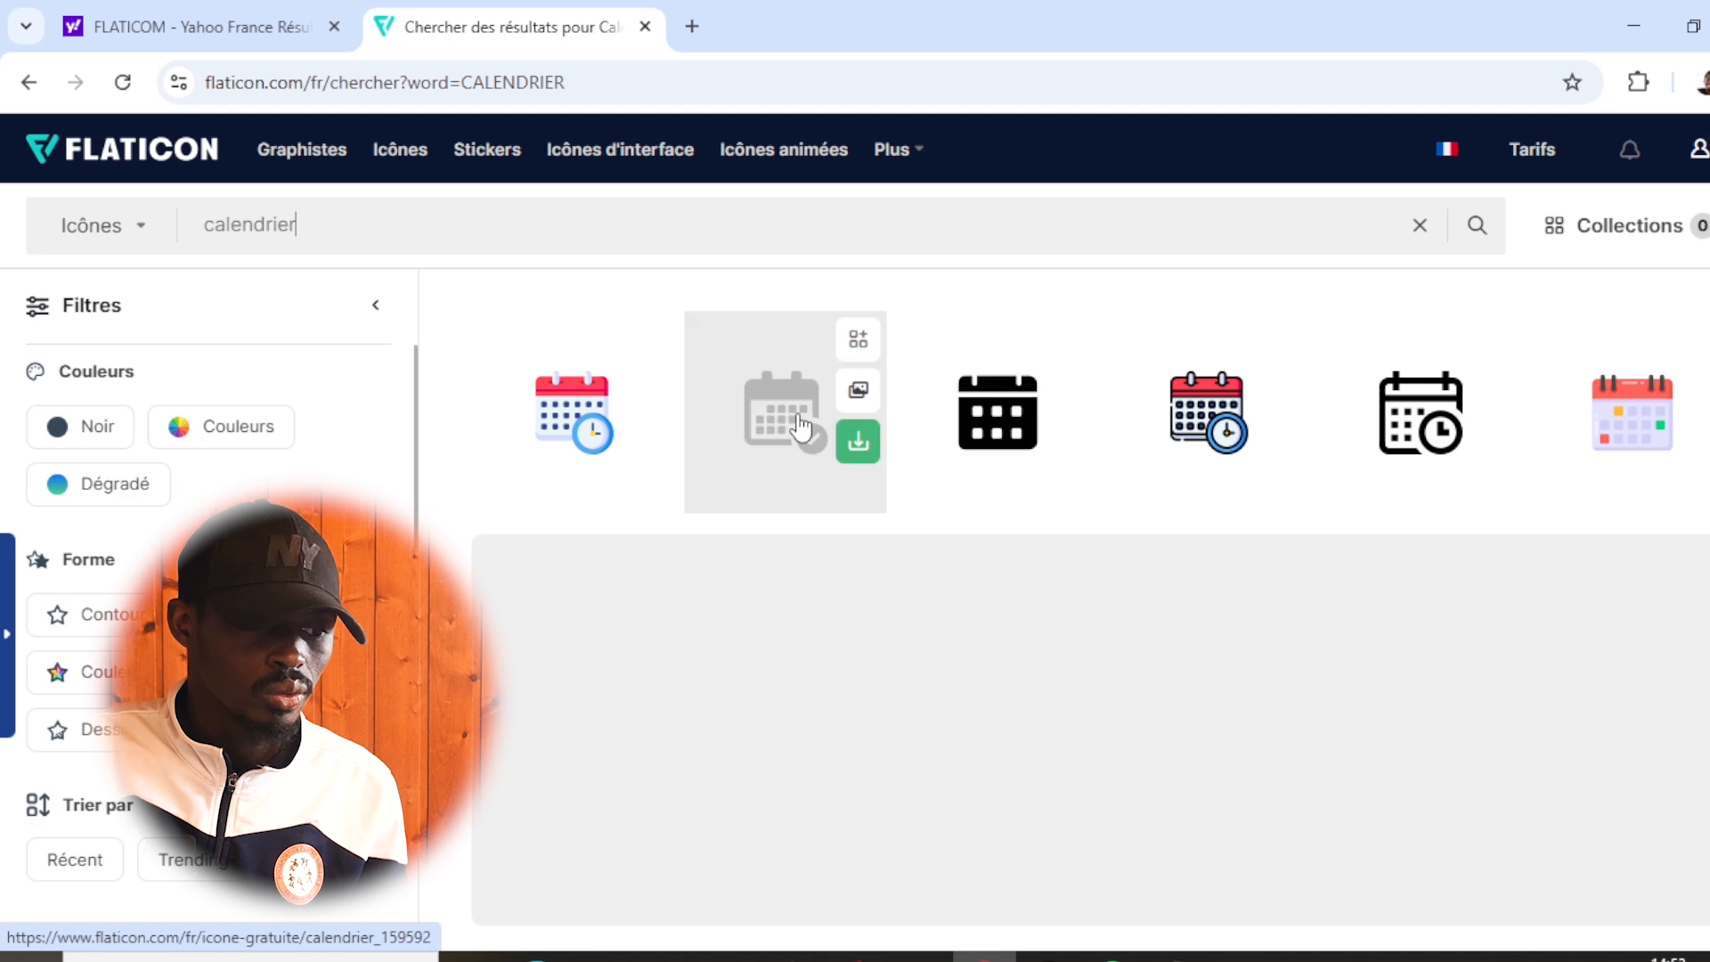
- Leave the browser and place the location image from the Fanta et Frère folder into the FANTA document in Photoshop
left_click(1616, 19)
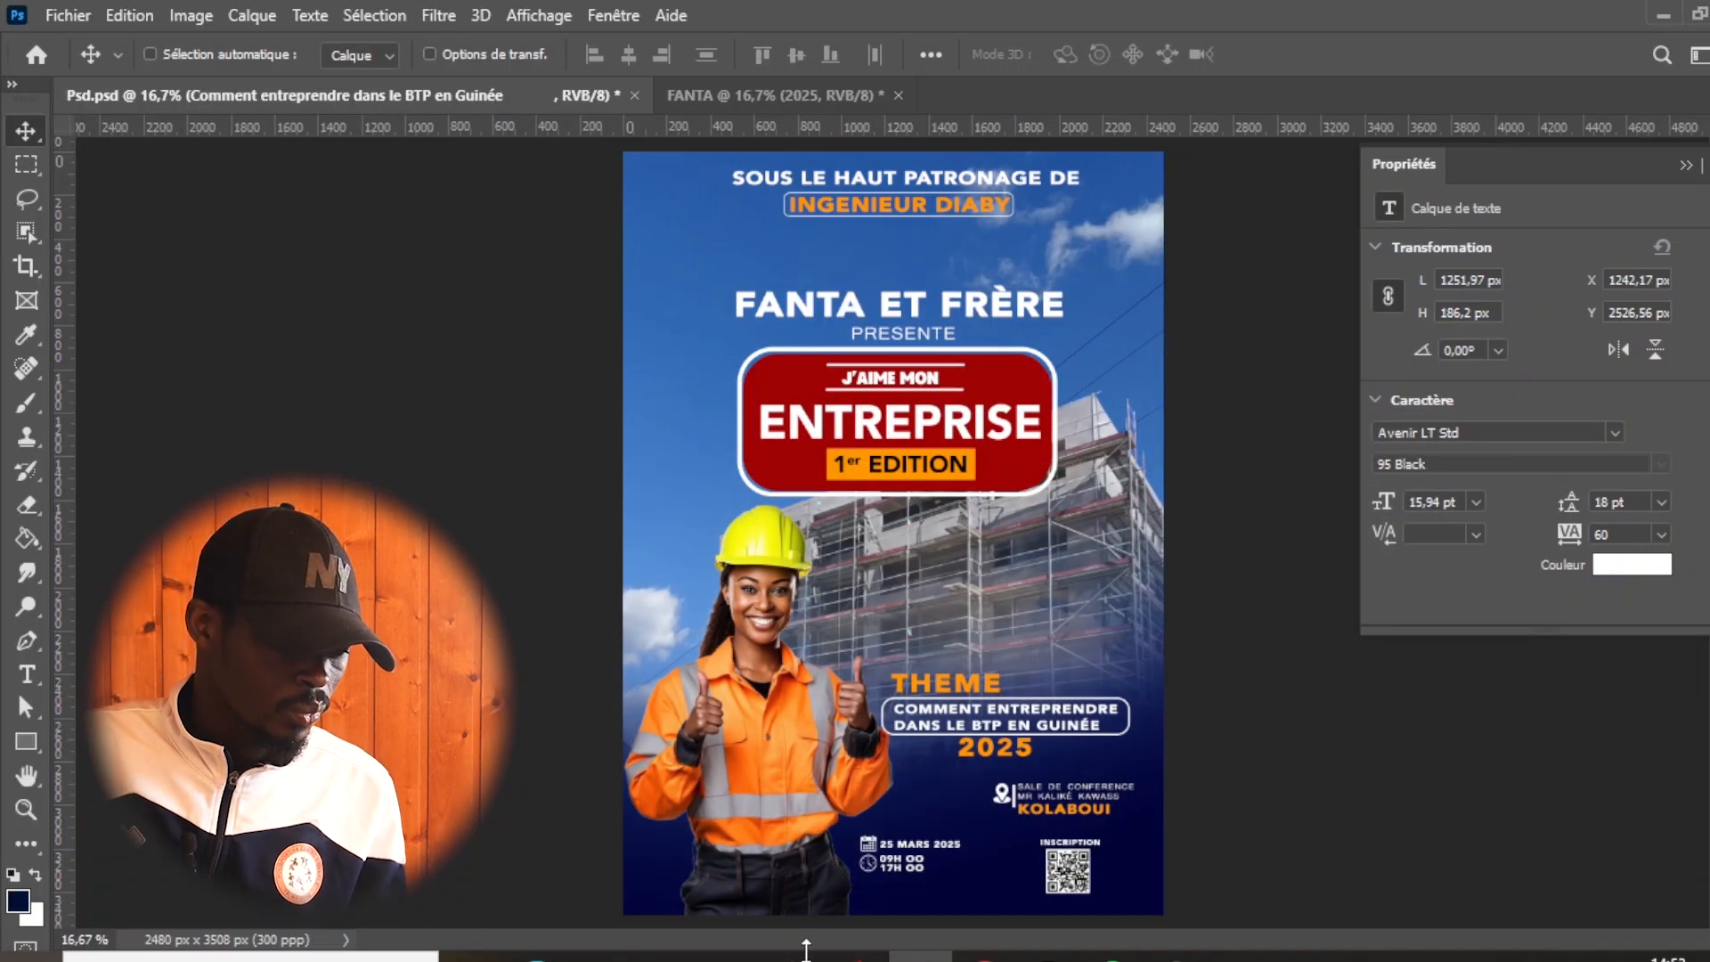
mouse_move(606, 955)
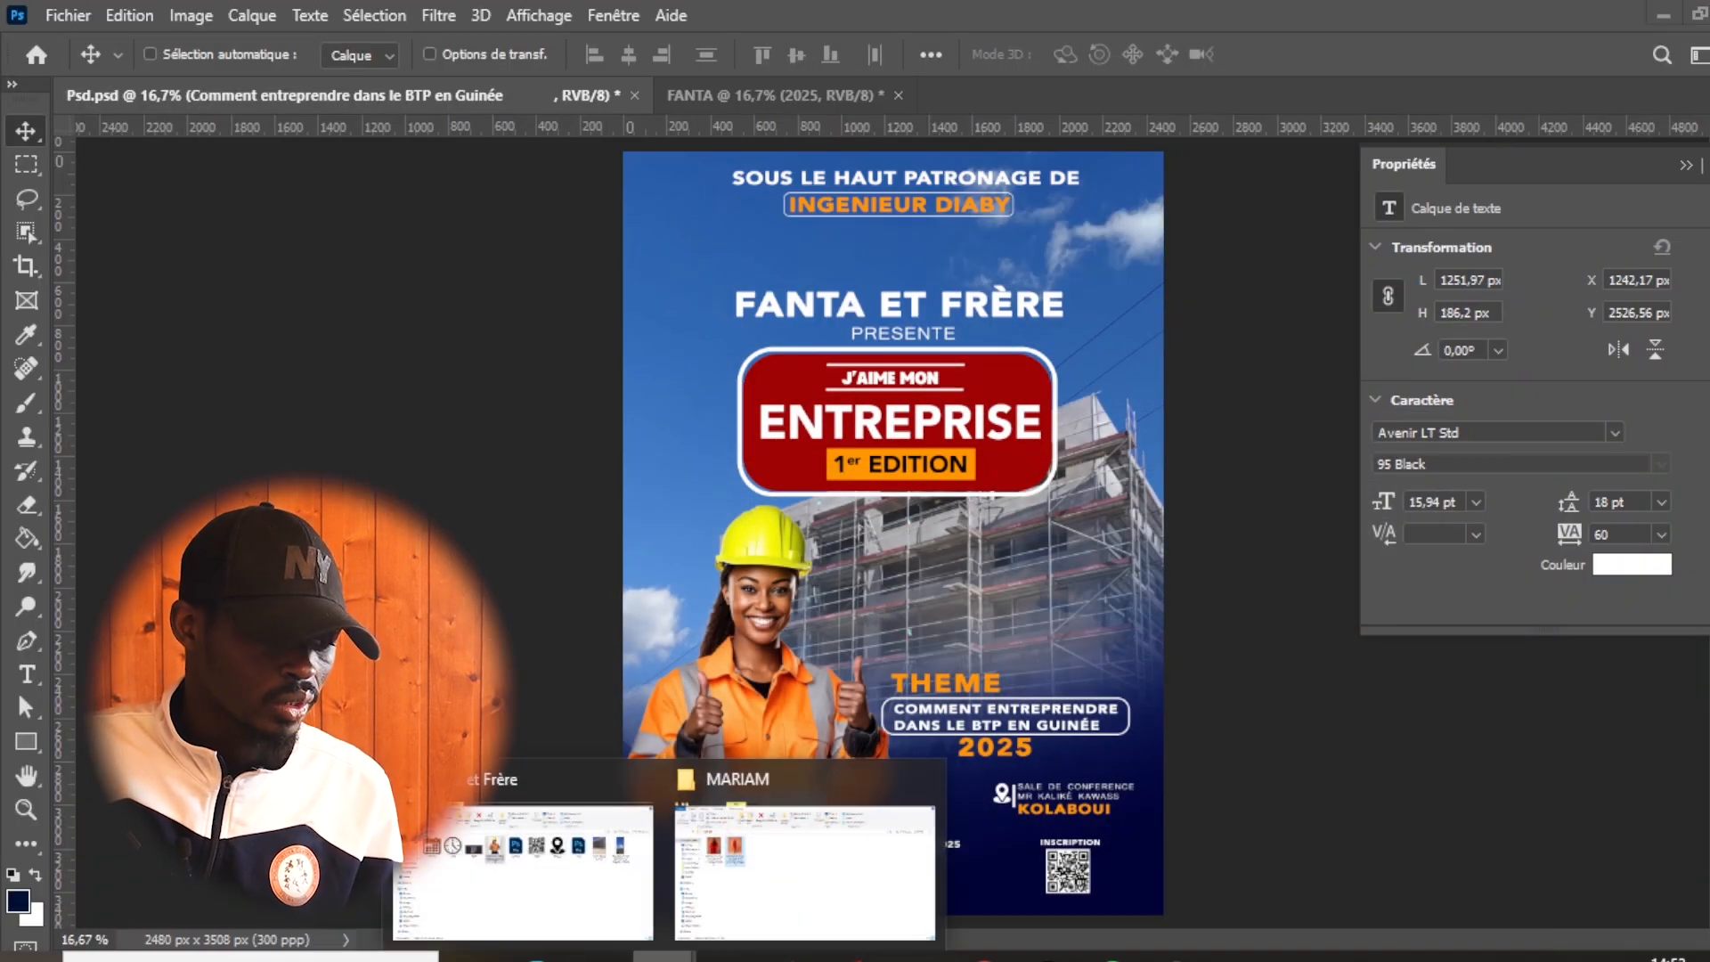
left_click(595, 919)
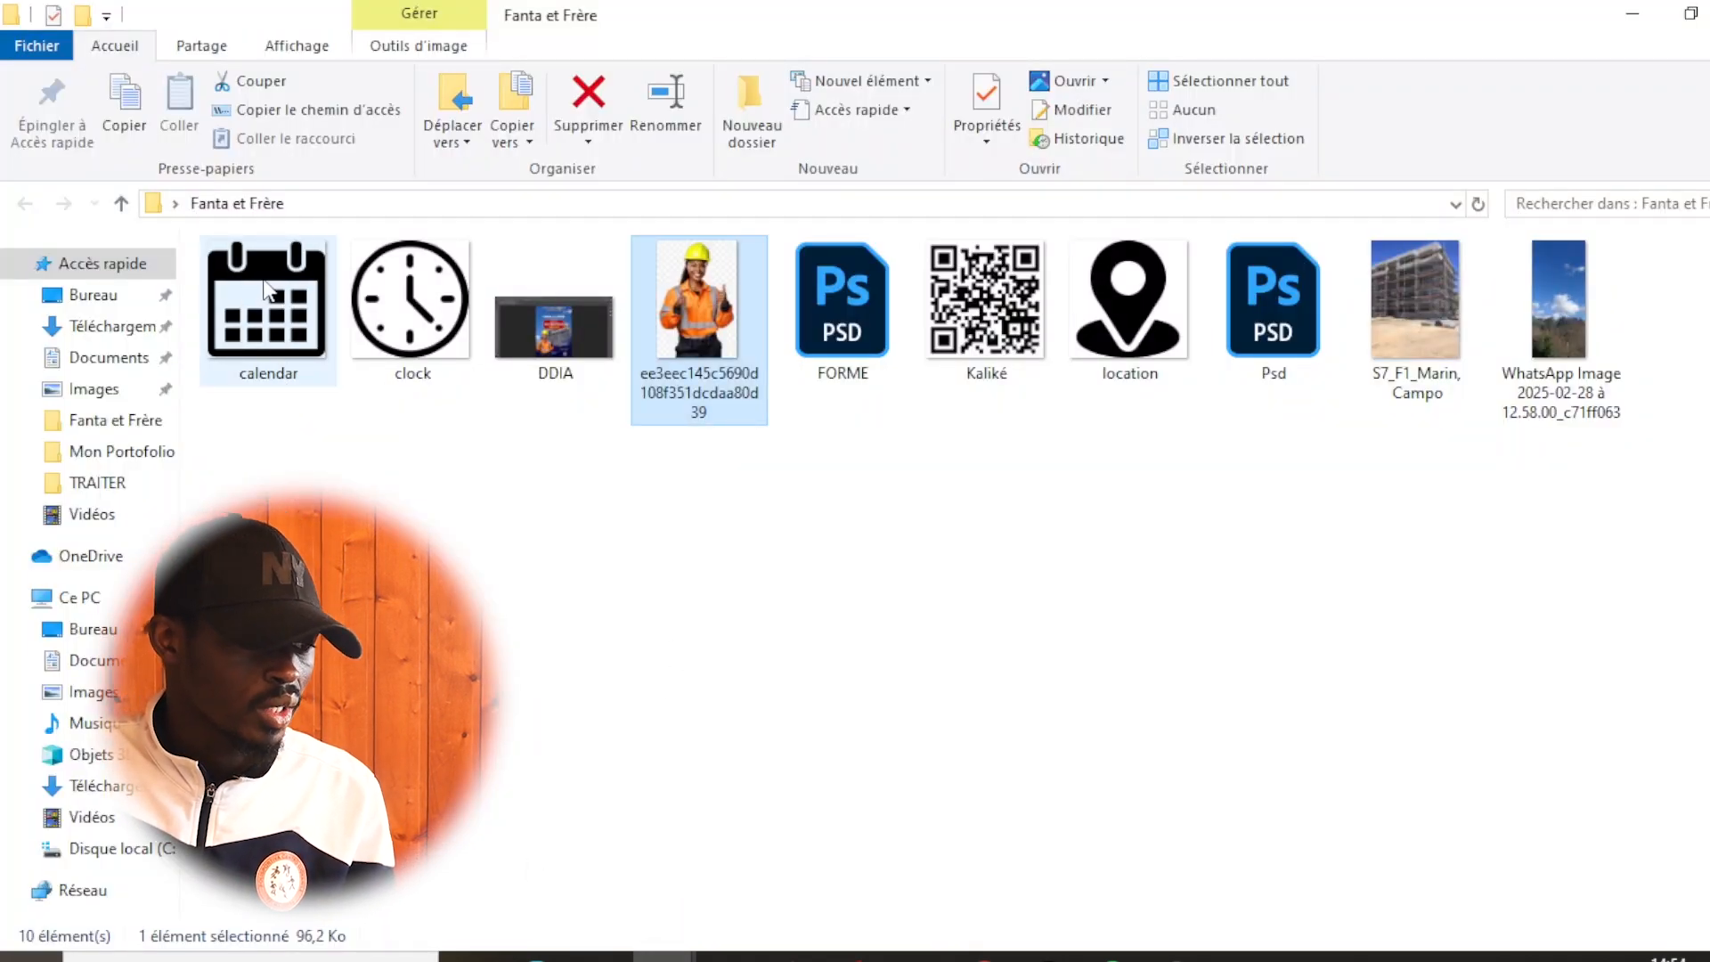
left_click(1130, 318)
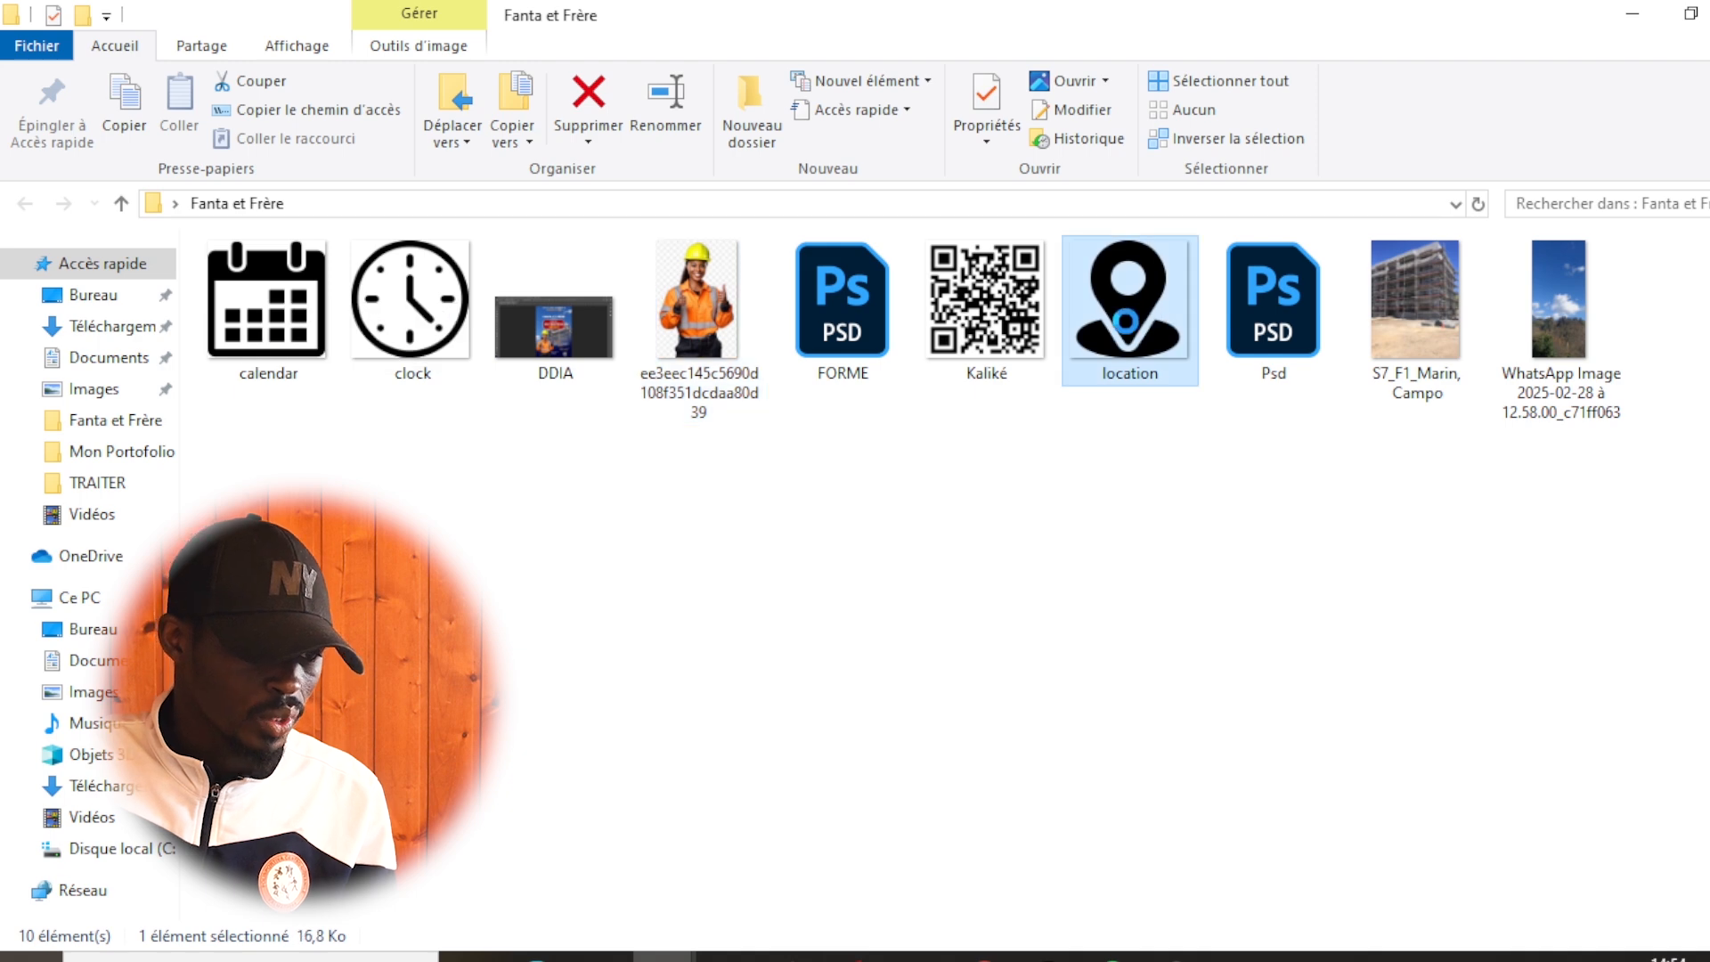
left_click_drag(1130, 296, 775, 226)
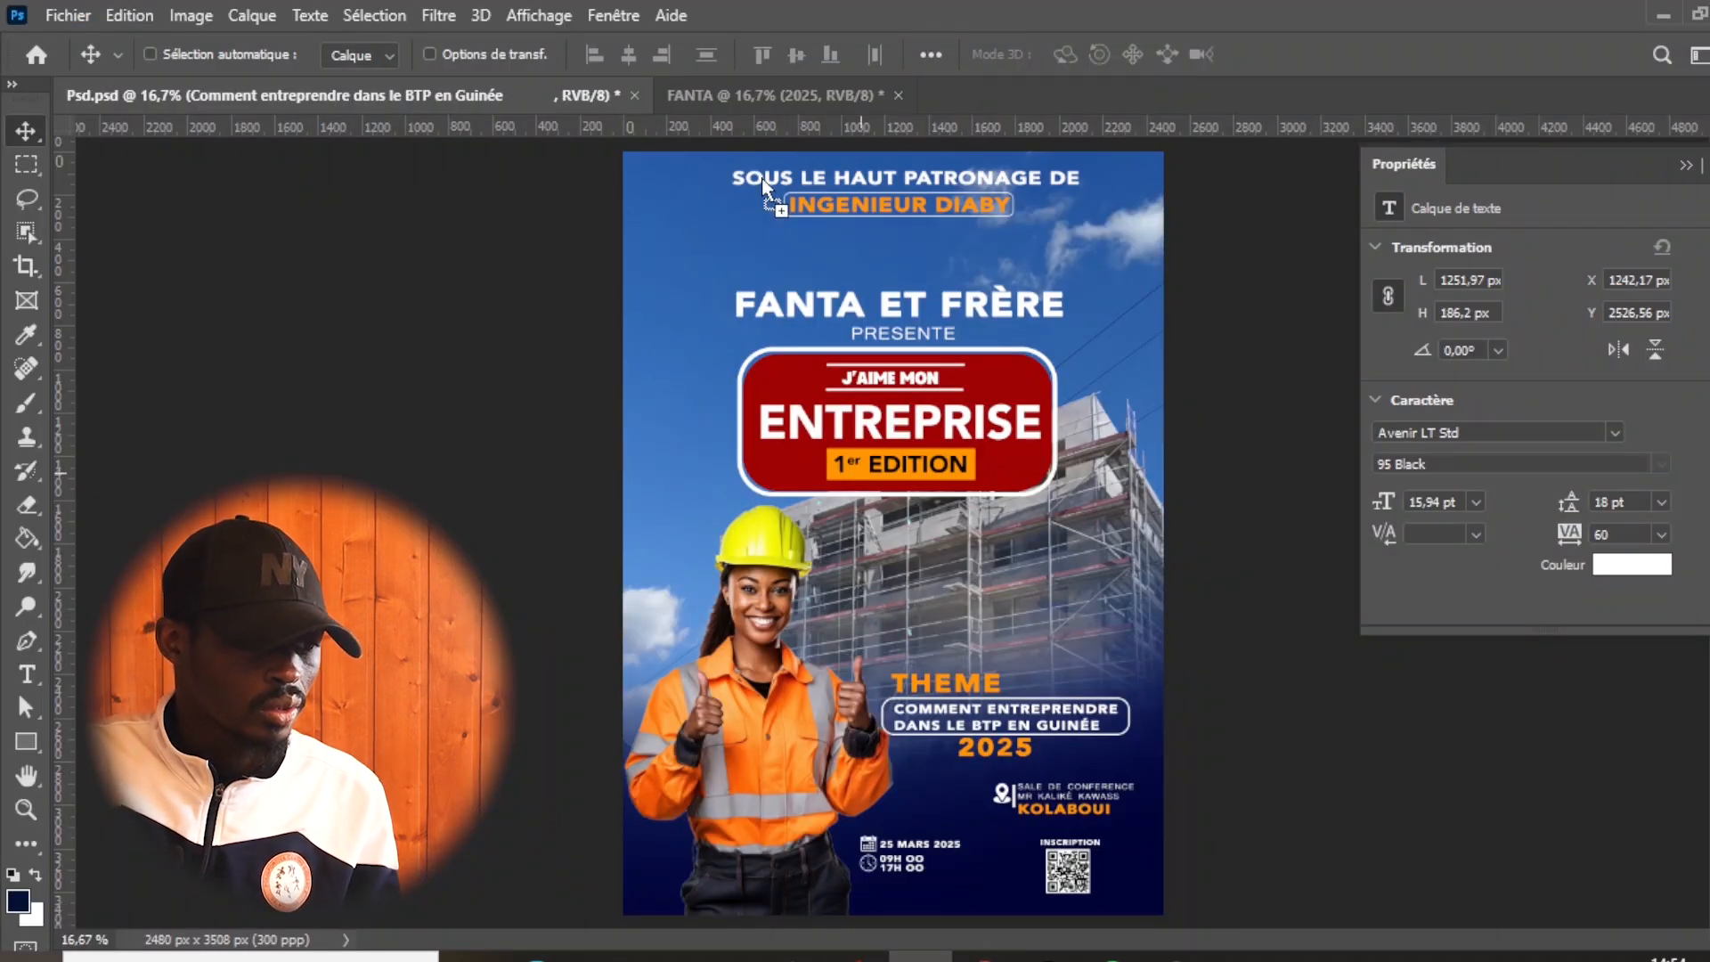
left_click_drag(668, 62, 1011, 708)
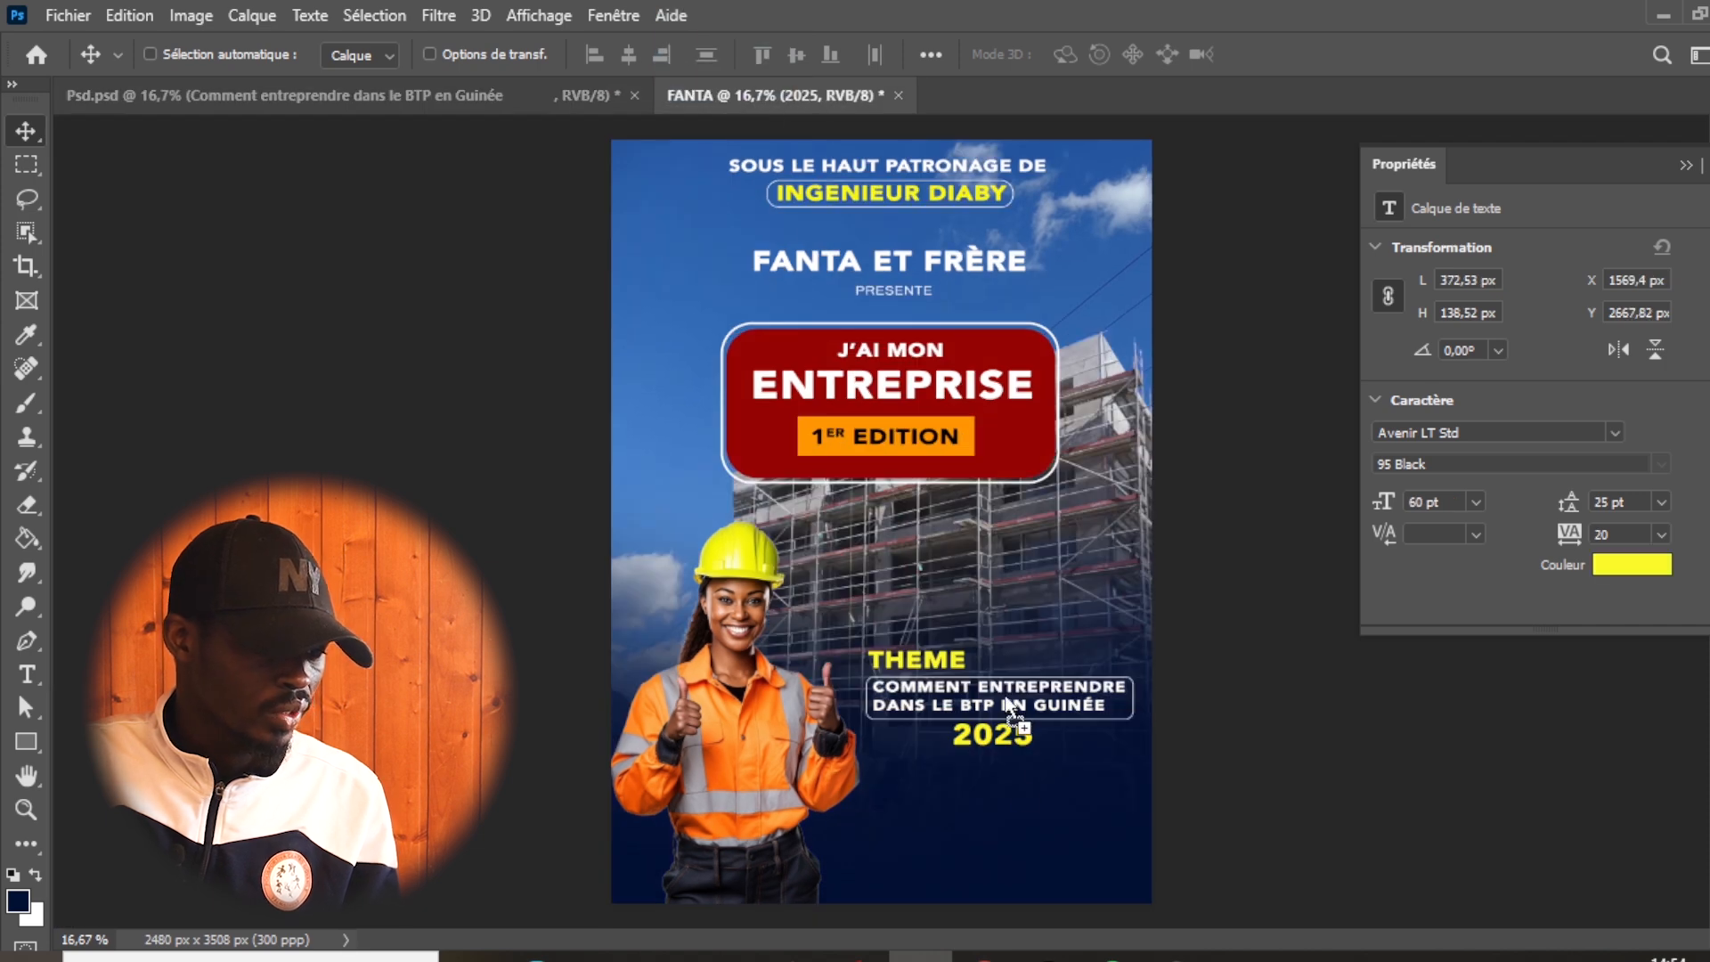
left_click_drag(1002, 862, 1001, 862)
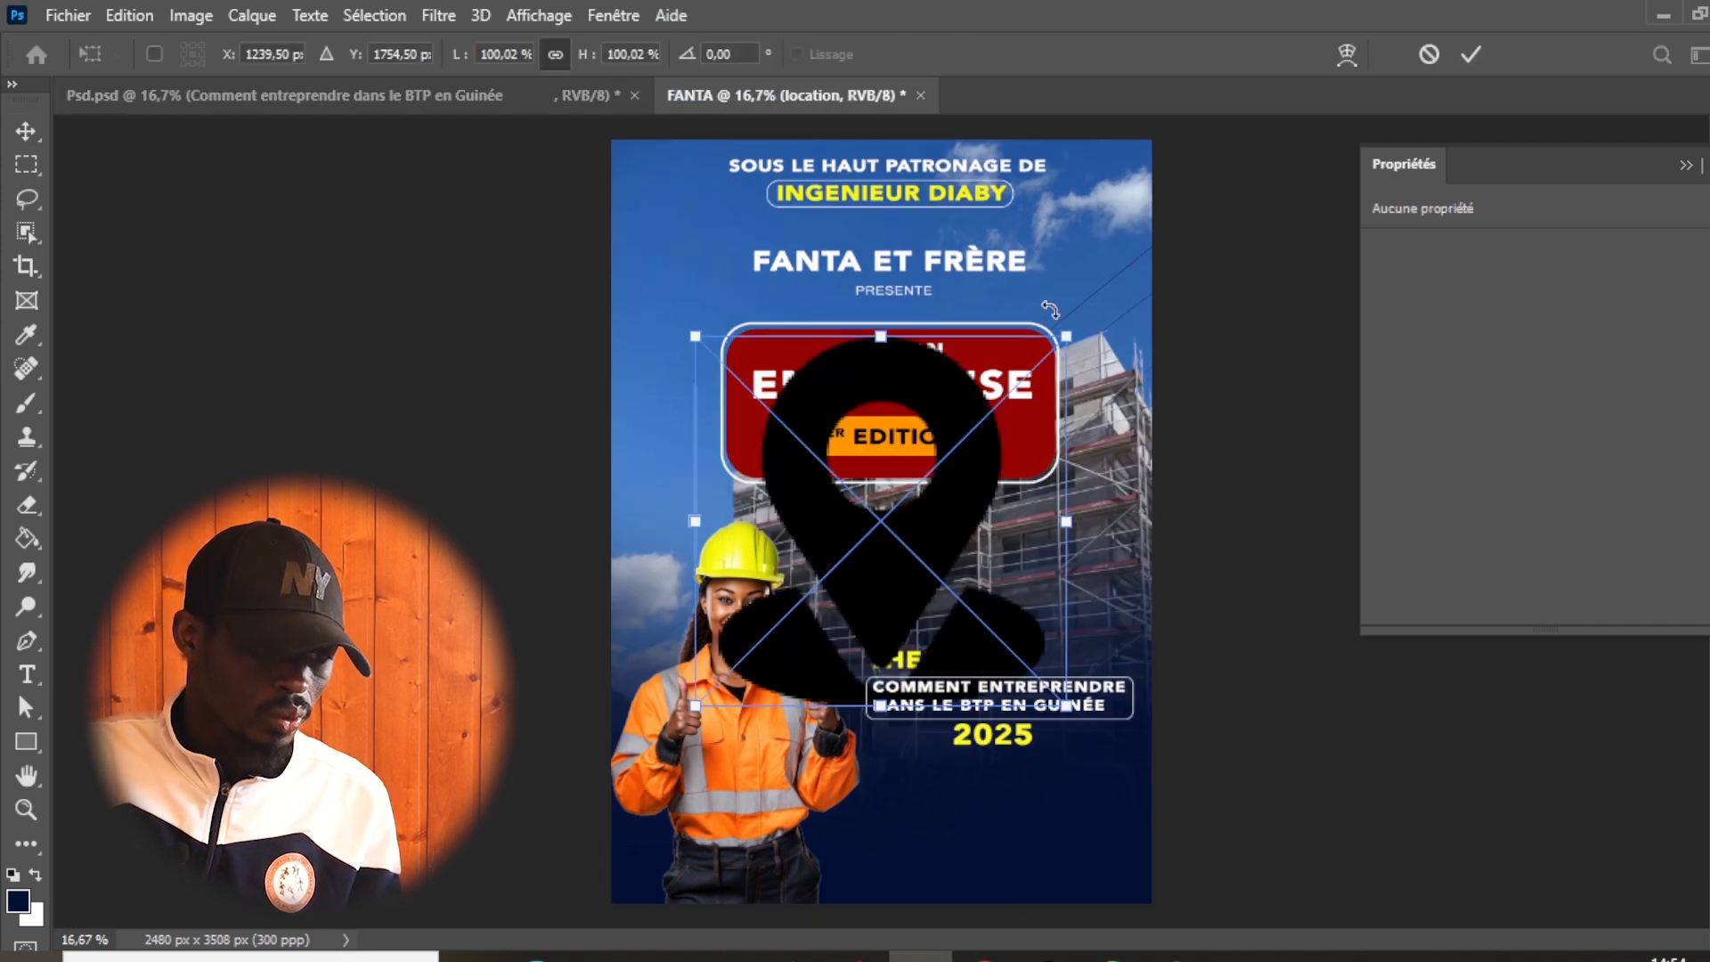
- Scale the location icon to about 7.65%, roughly 115 × 131 px, and position it just beneath "2025"
left_click_drag(1060, 334, 799, 604)
left_click_drag(786, 664, 1139, 795)
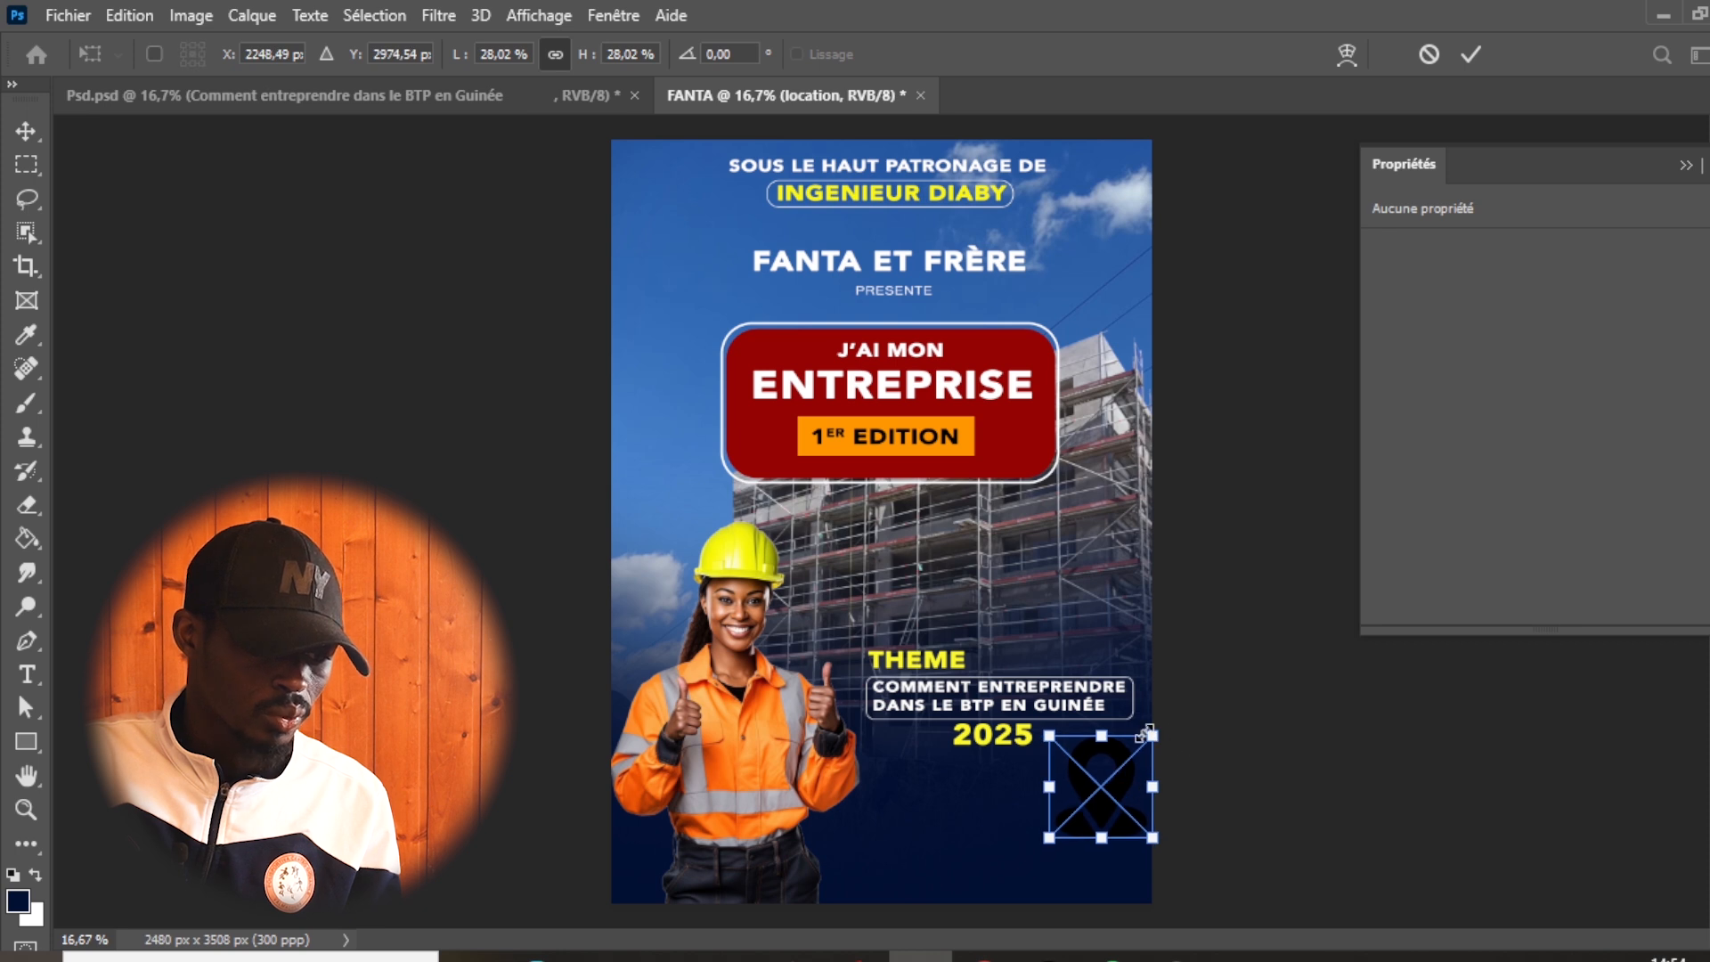
left_click_drag(1152, 736, 1001, 785)
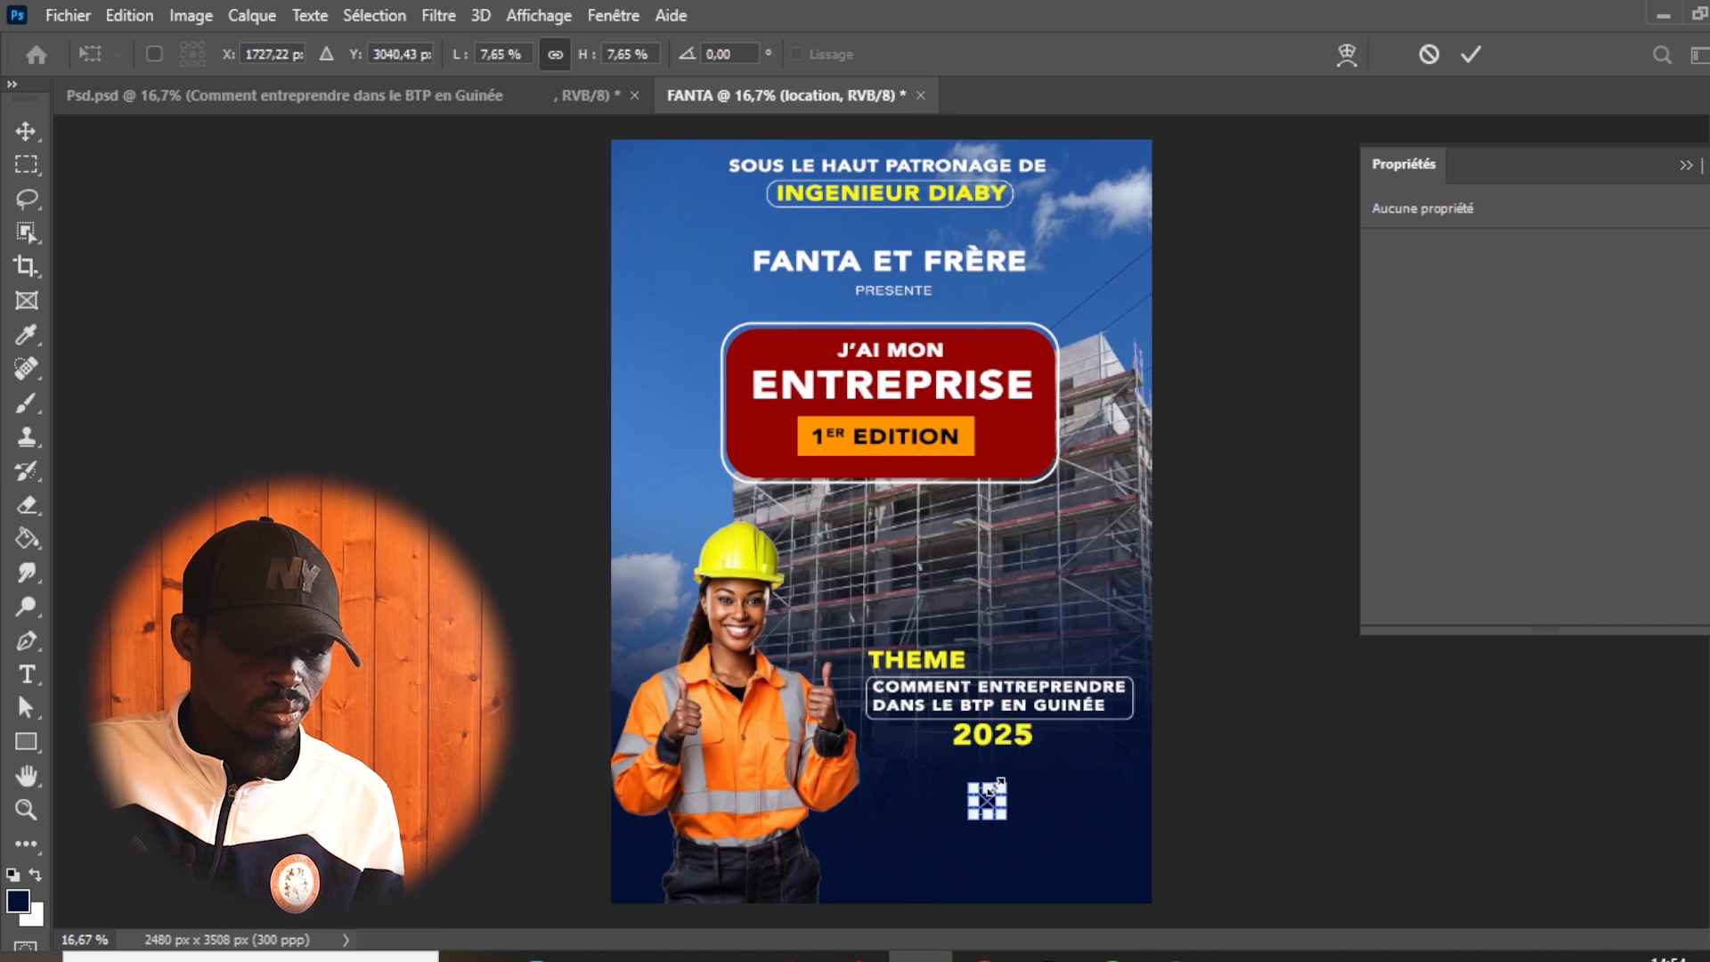
key("Return")
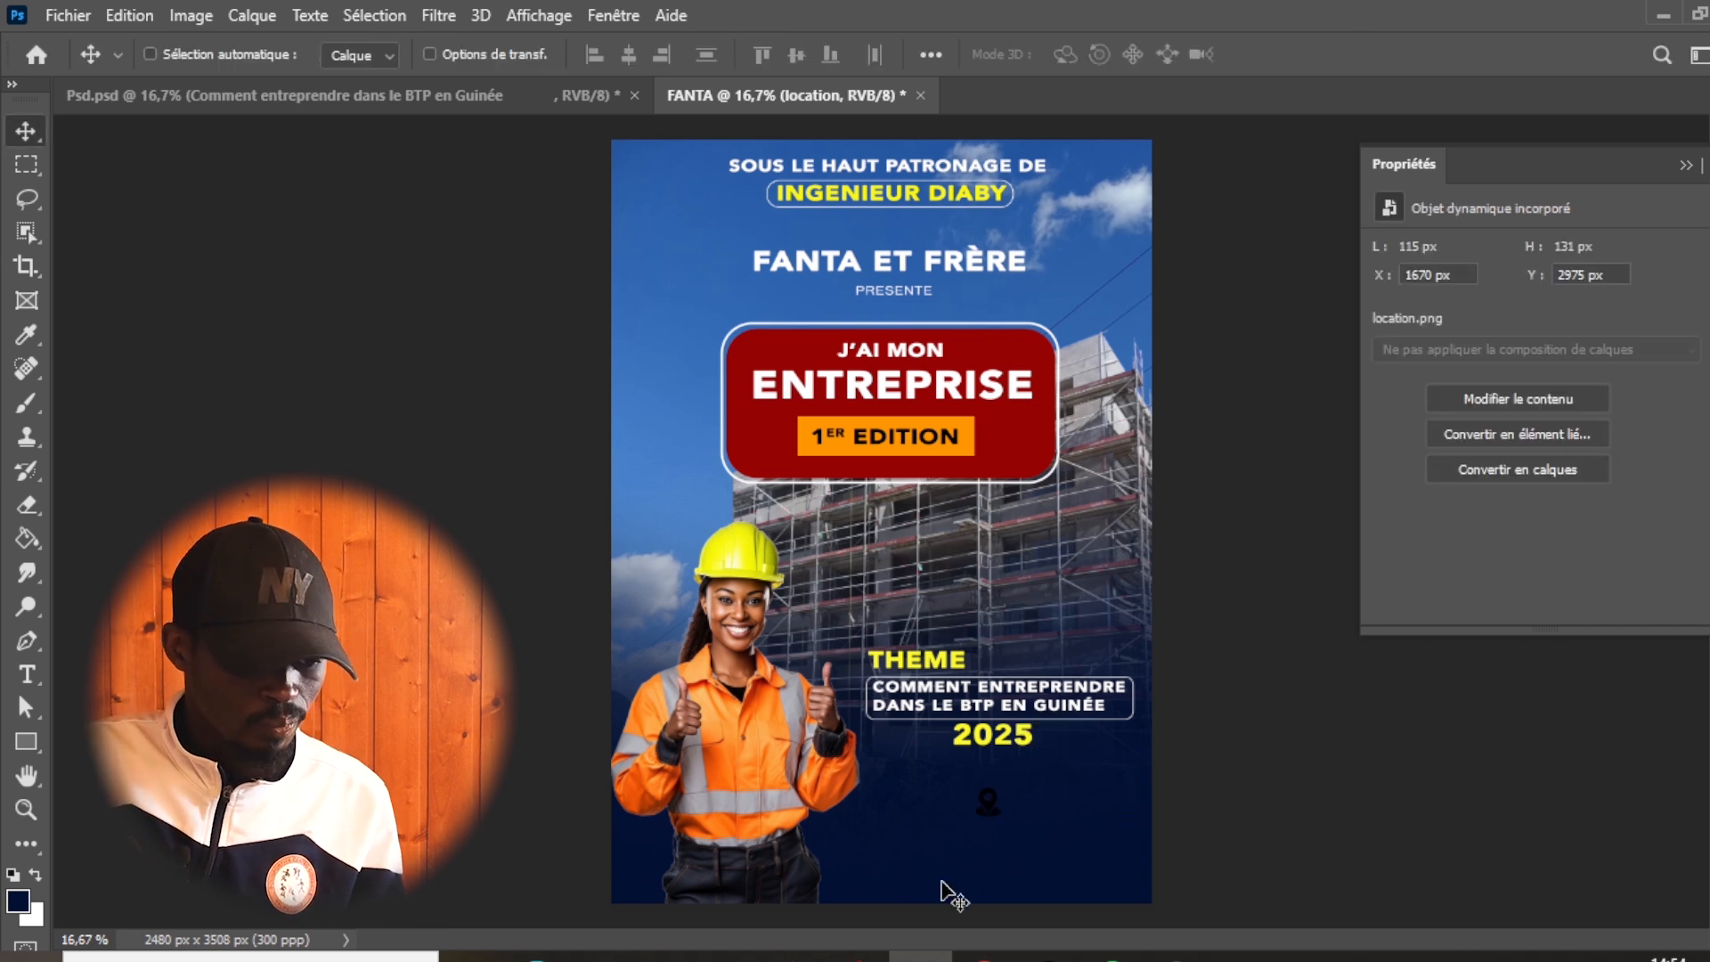
mouse_move(981, 798)
left_mouse_down()
mouse_move(966, 769)
mouse_move(973, 783)
left_mouse_up()
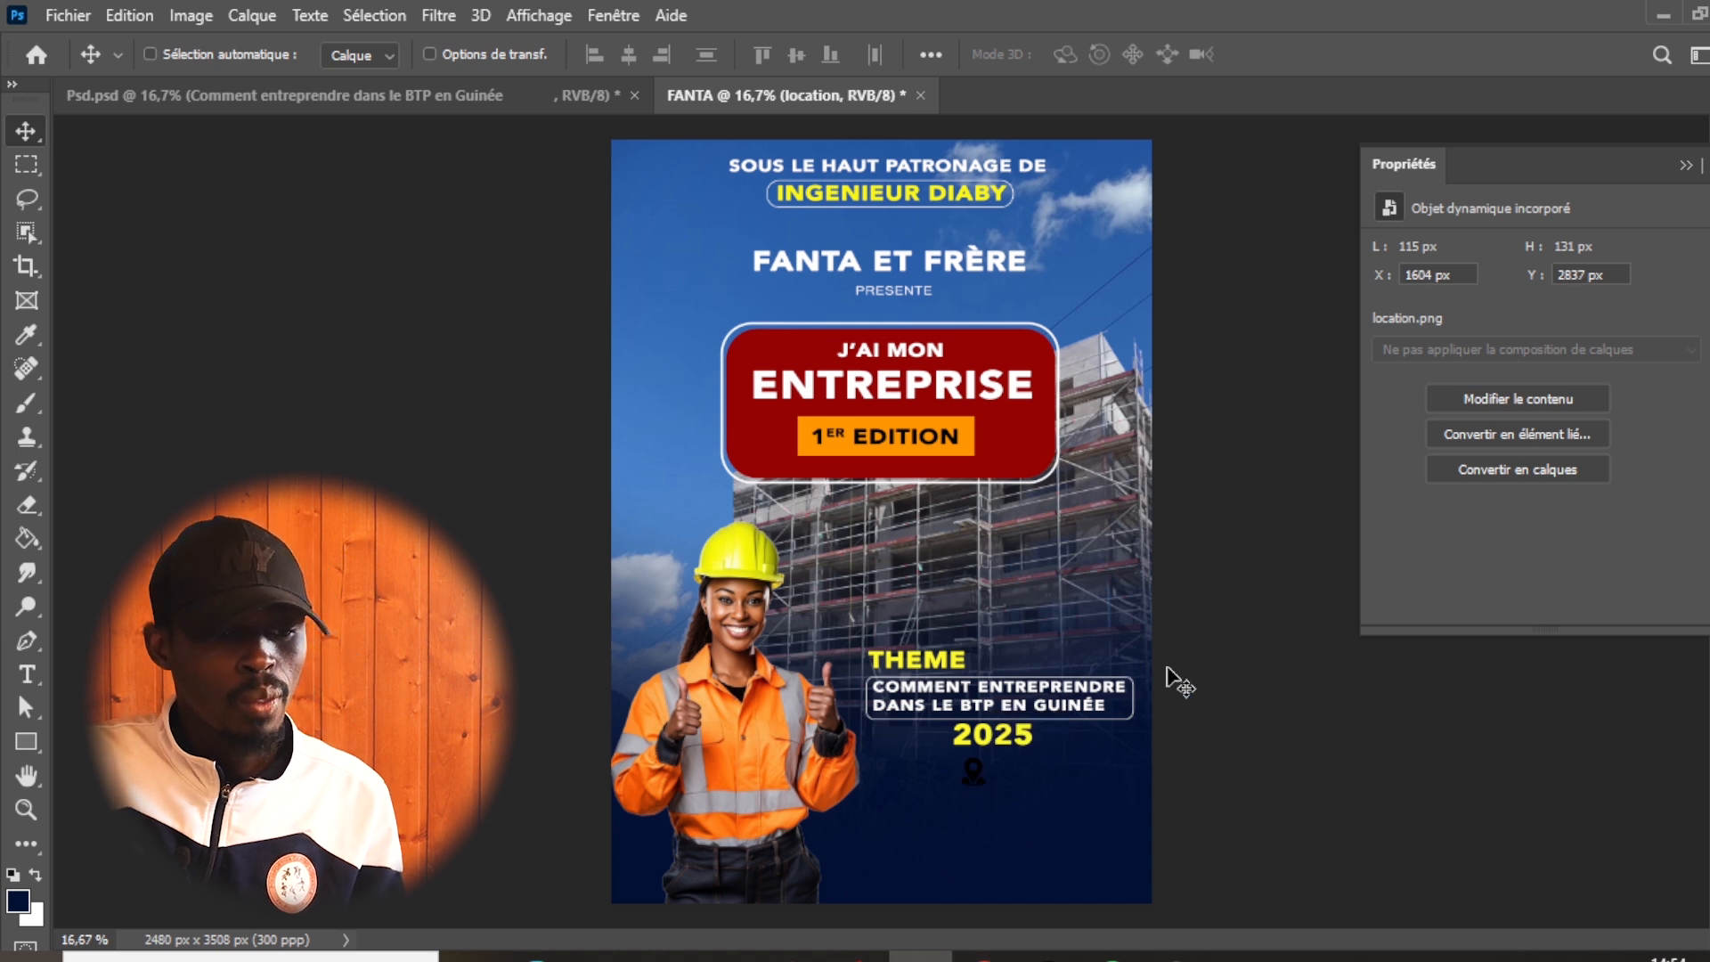
- Put the object properties away and bring up the document's layers
left_click(1686, 169)
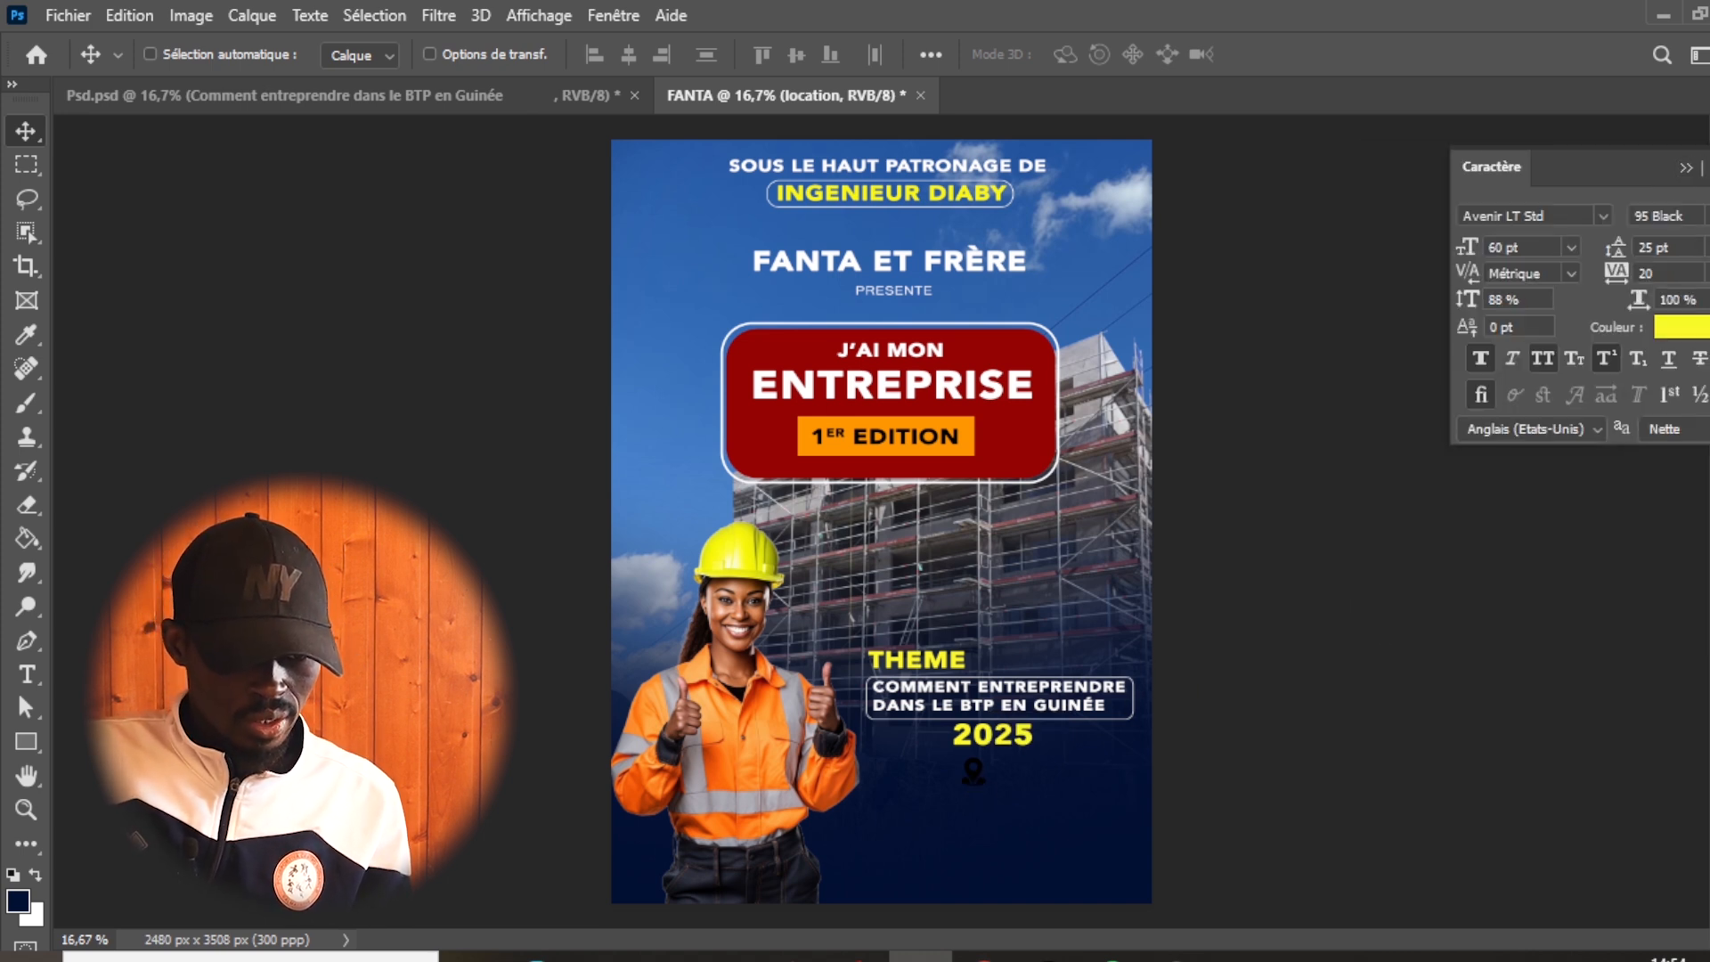
left_click(1708, 272)
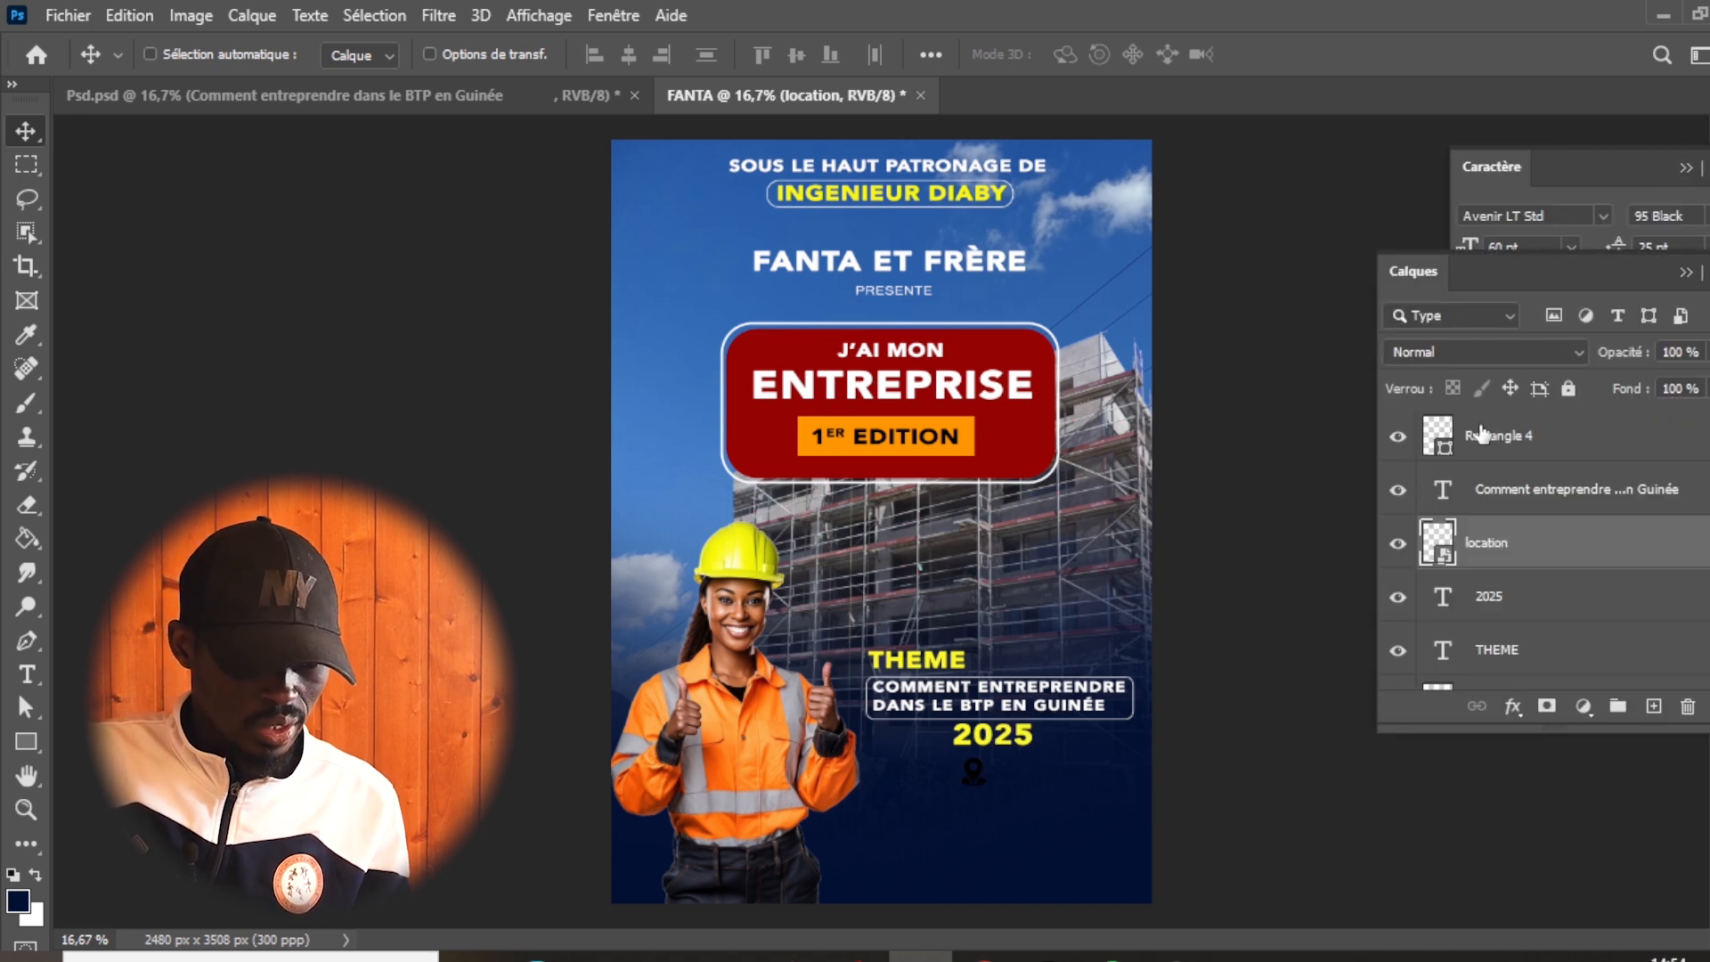
left_click(1515, 706)
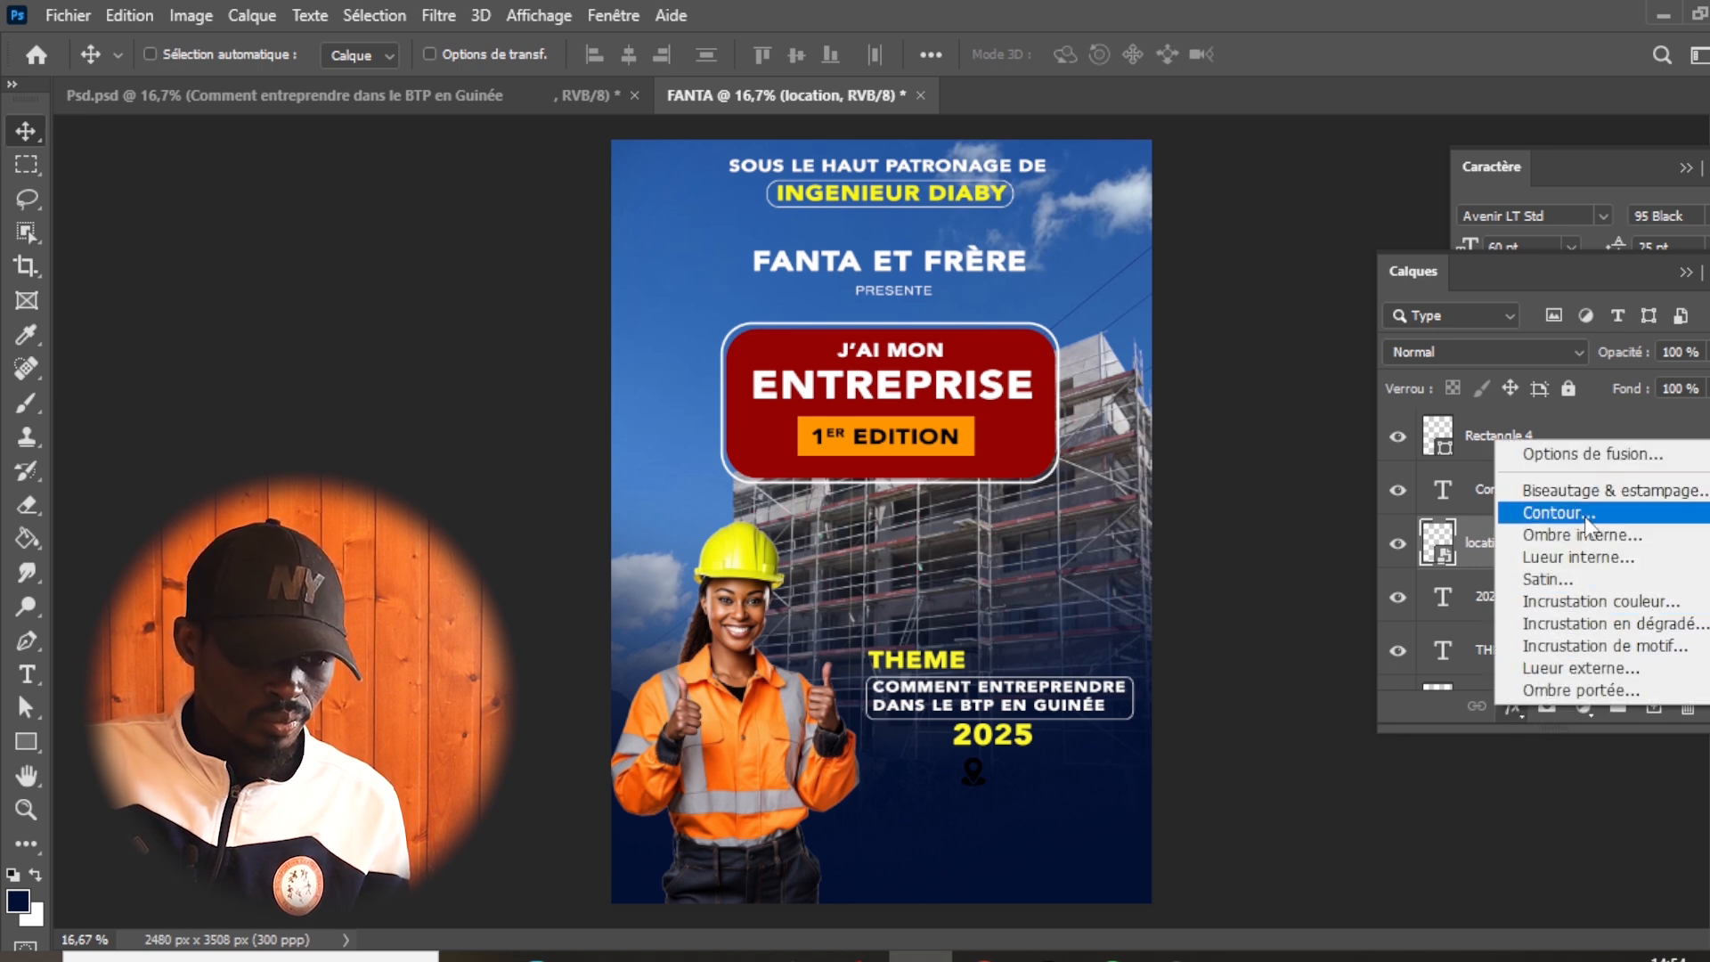
left_click(1606, 609)
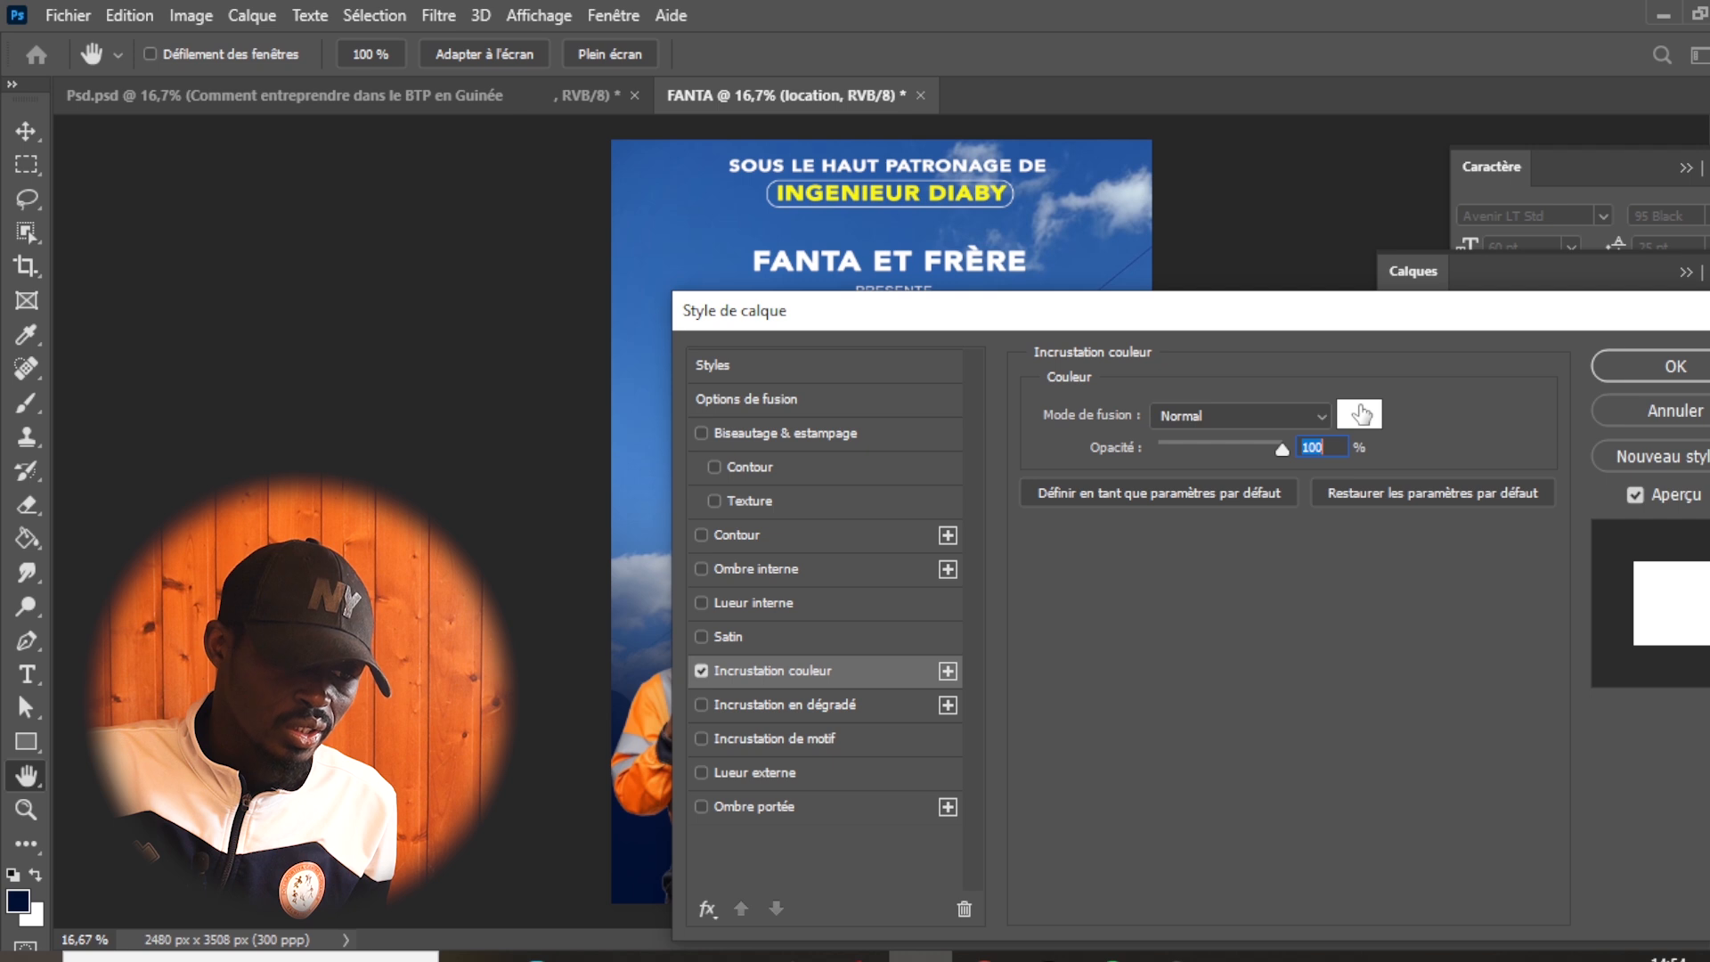
left_click_drag(1344, 325, 1140, 770)
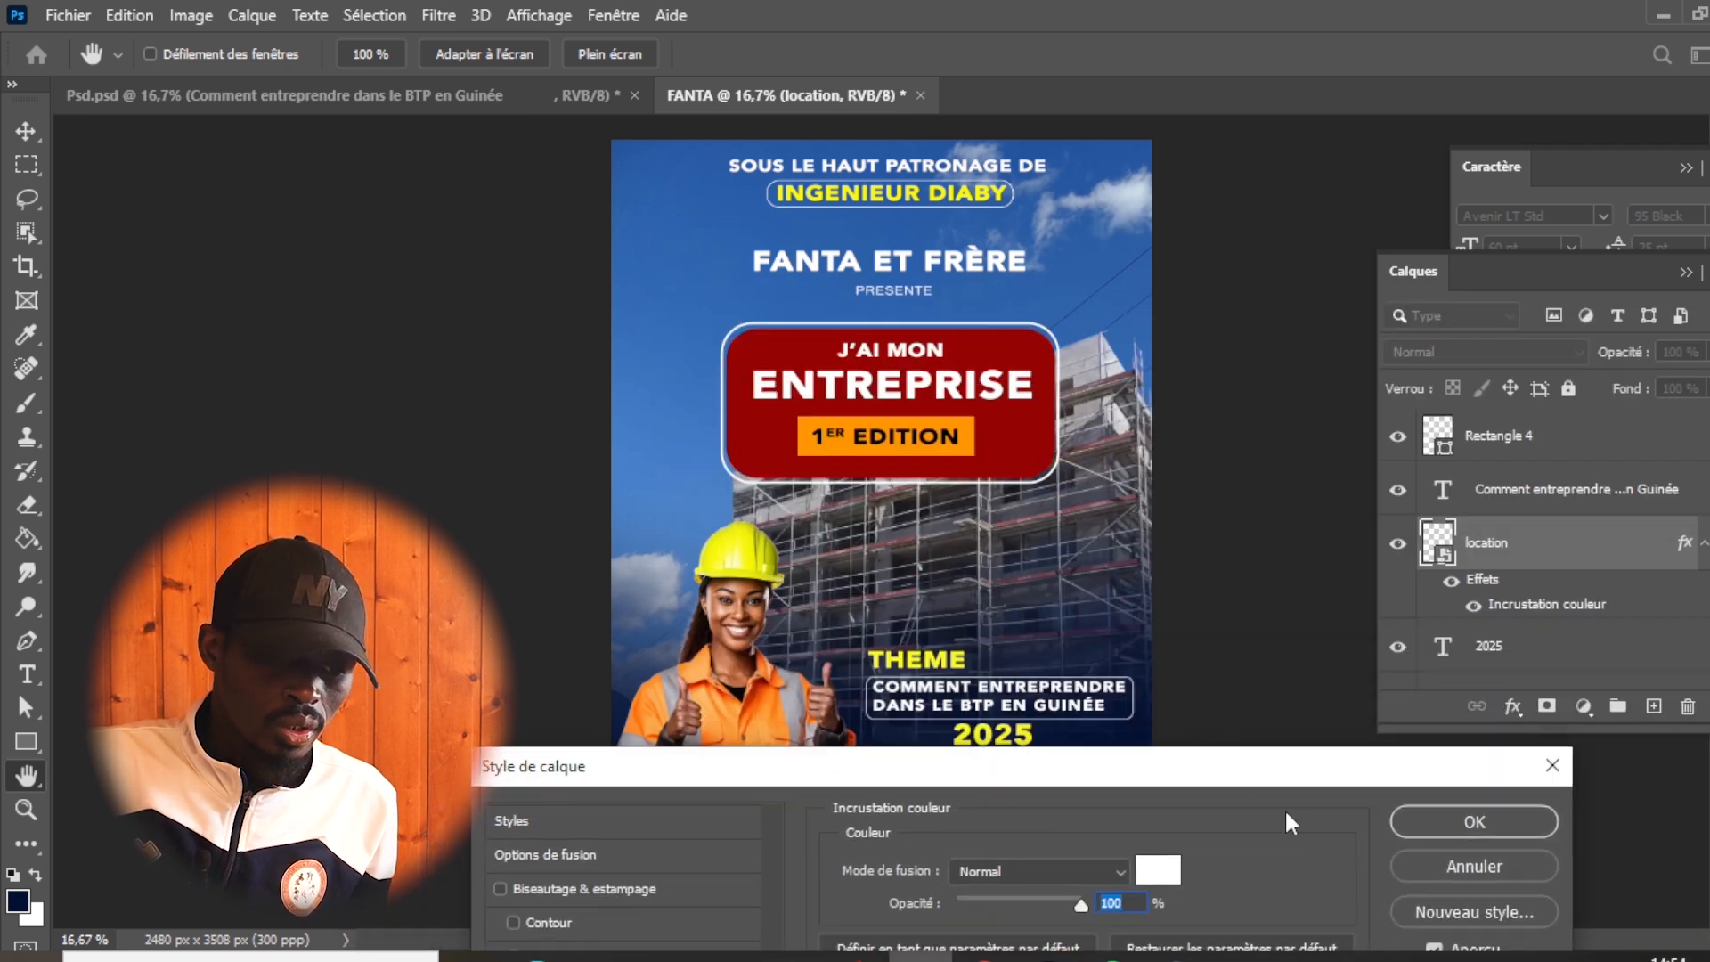
left_click(1559, 762)
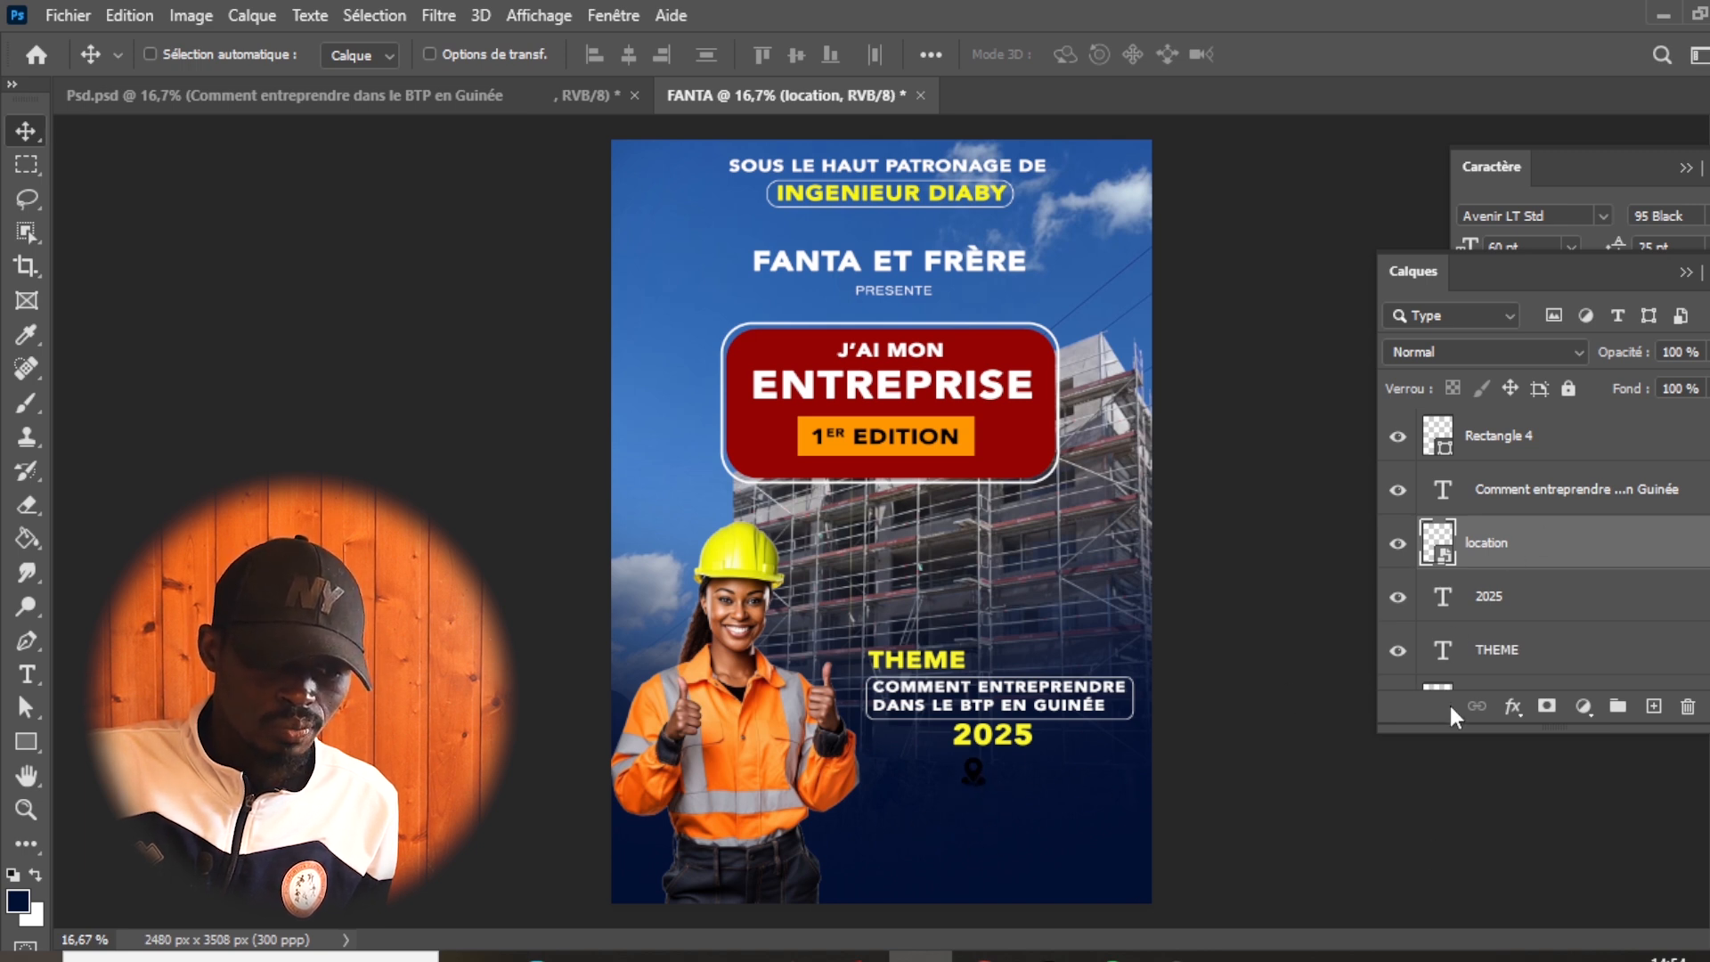
- Apply a white colour overlay in Normal mode at 100% opacity to the location icon and shift the icon slightly left
left_click(1512, 706)
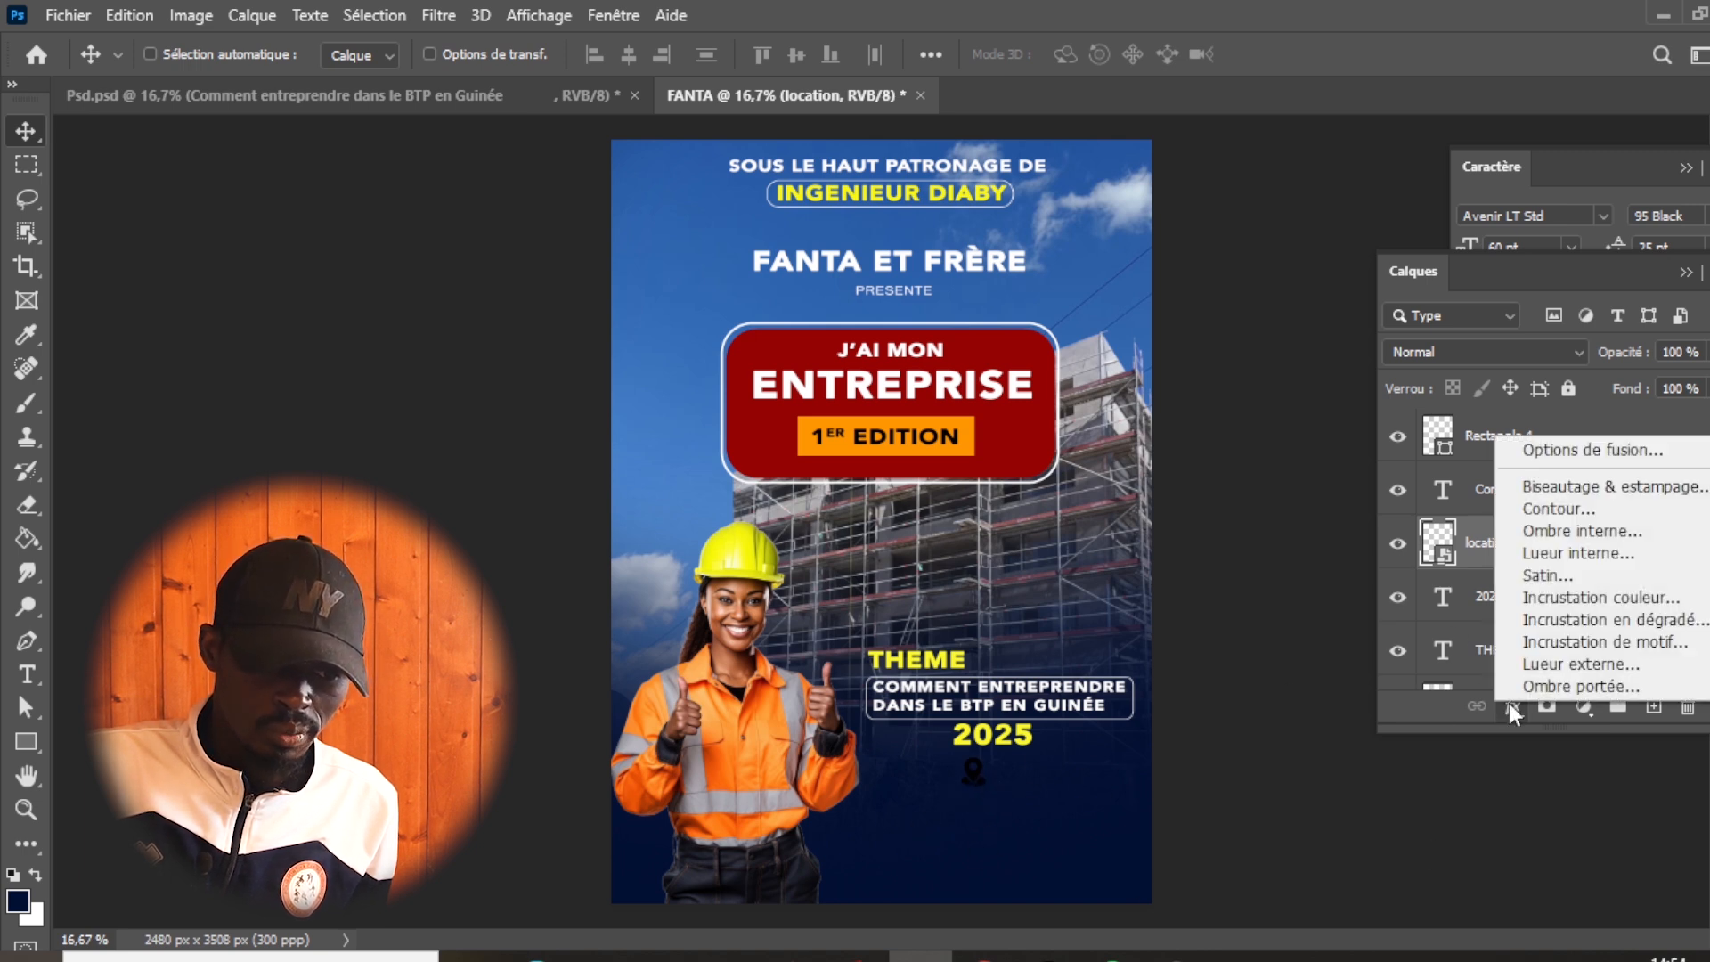
left_click(1570, 592)
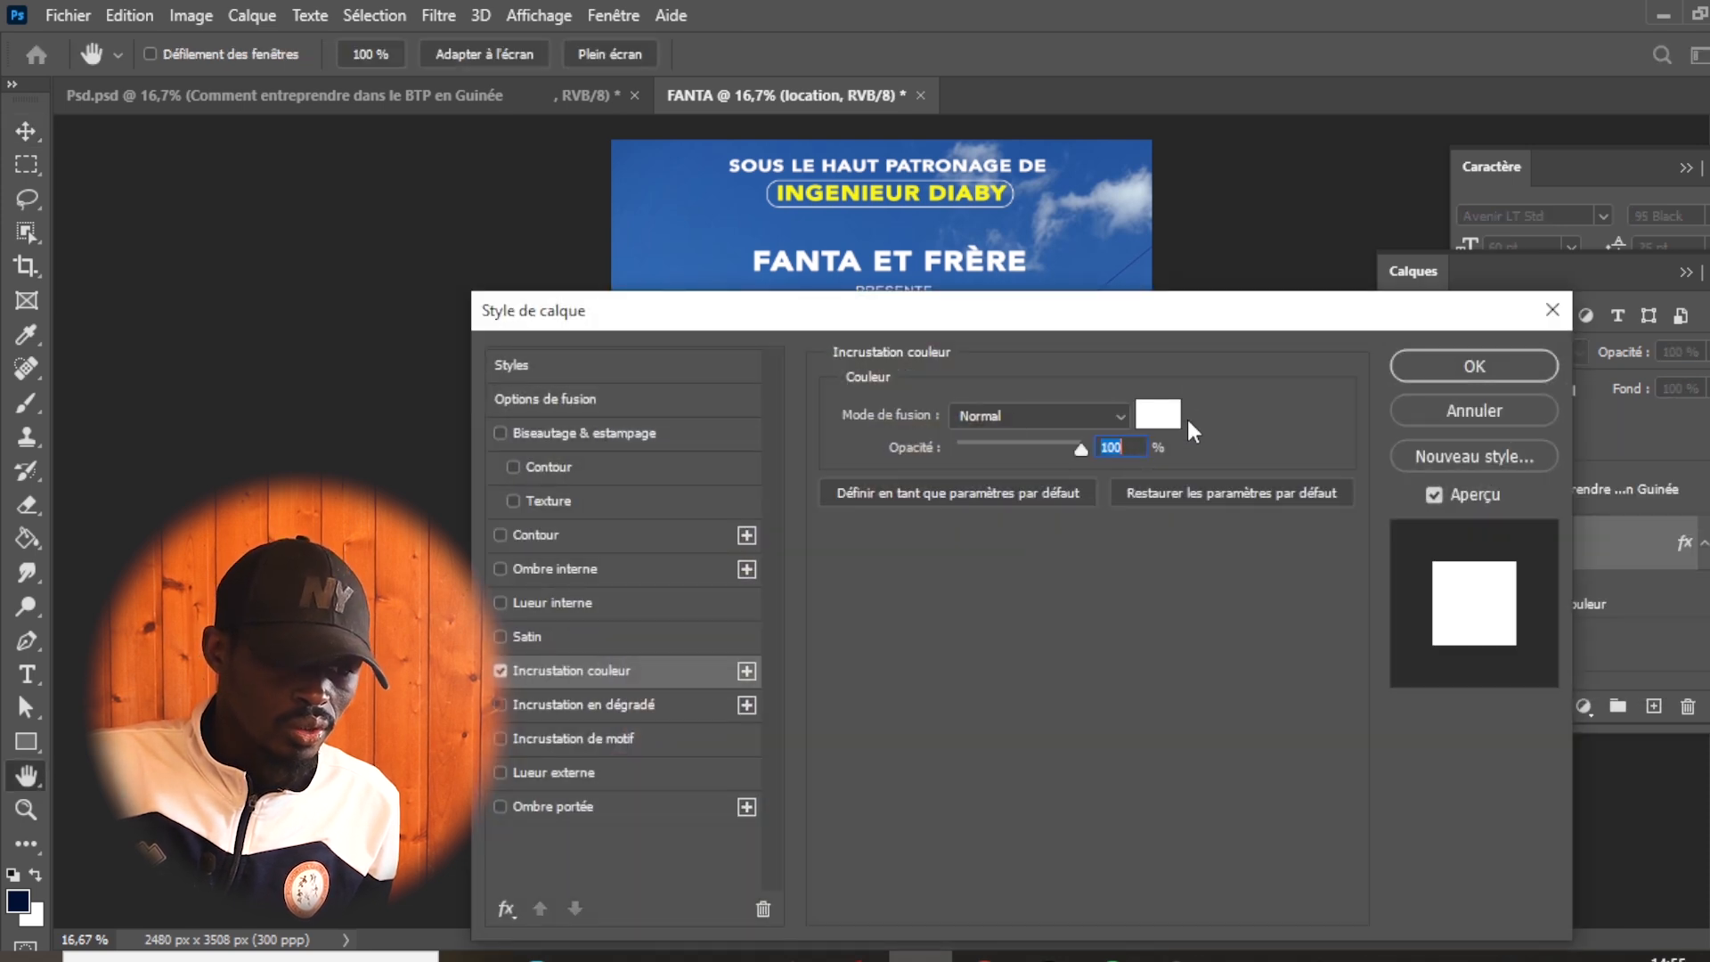
left_click(1474, 365)
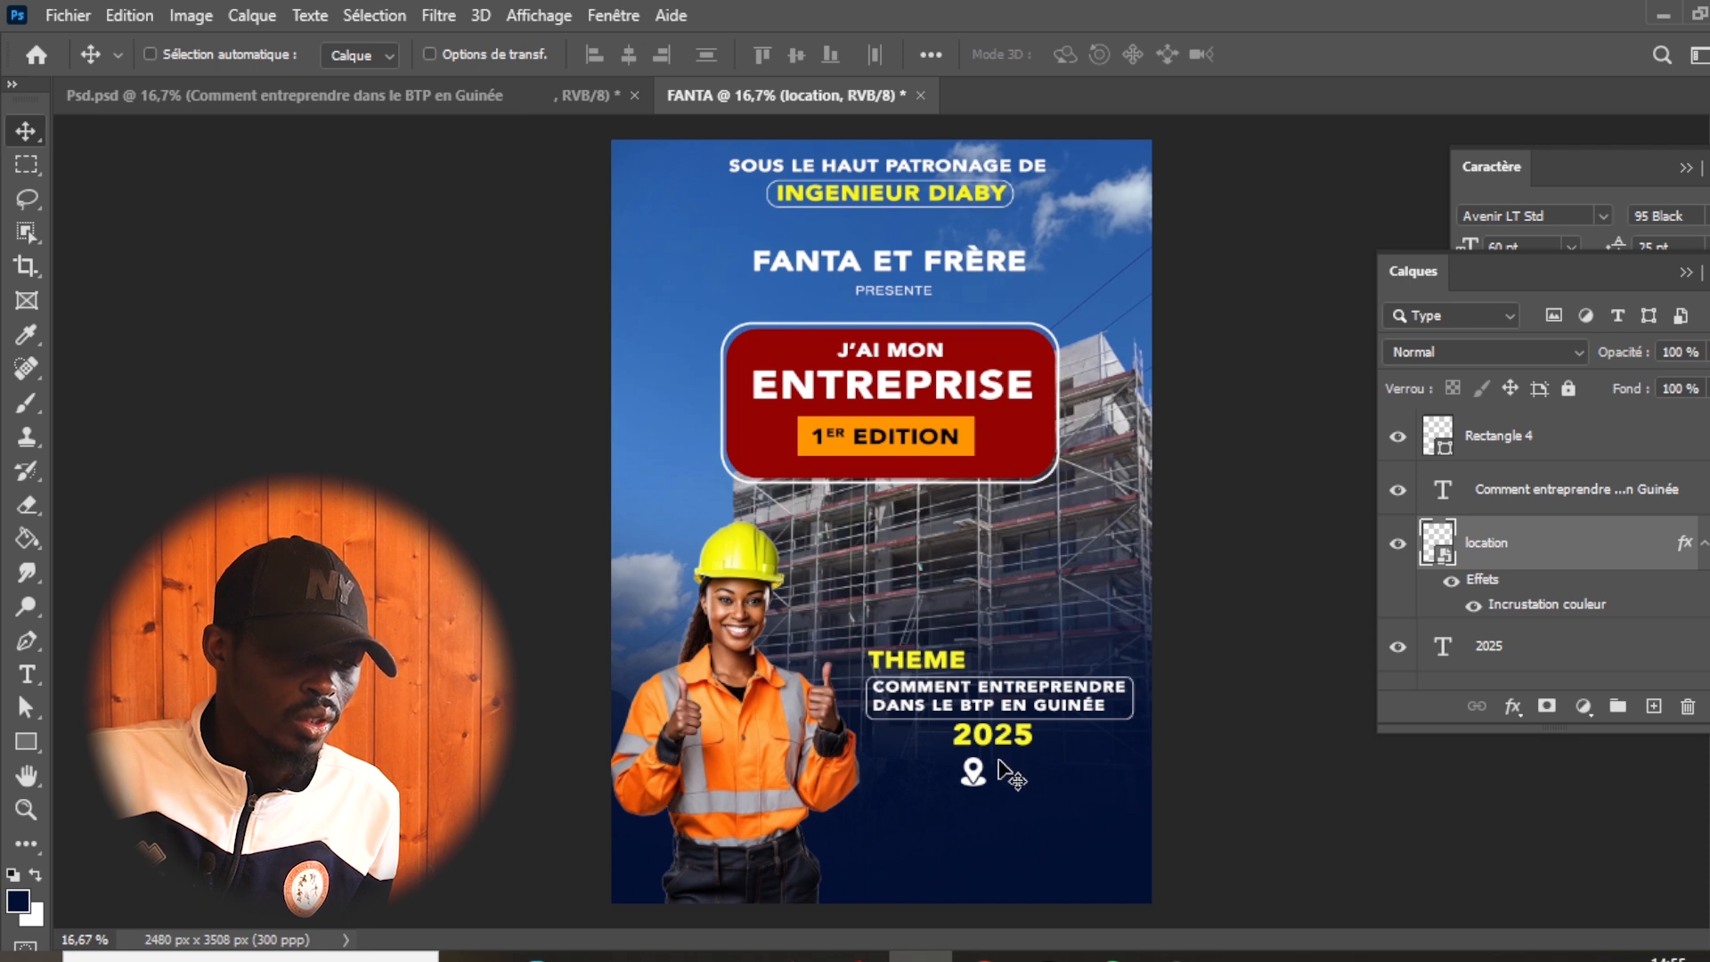
left_click_drag(980, 788, 949, 780)
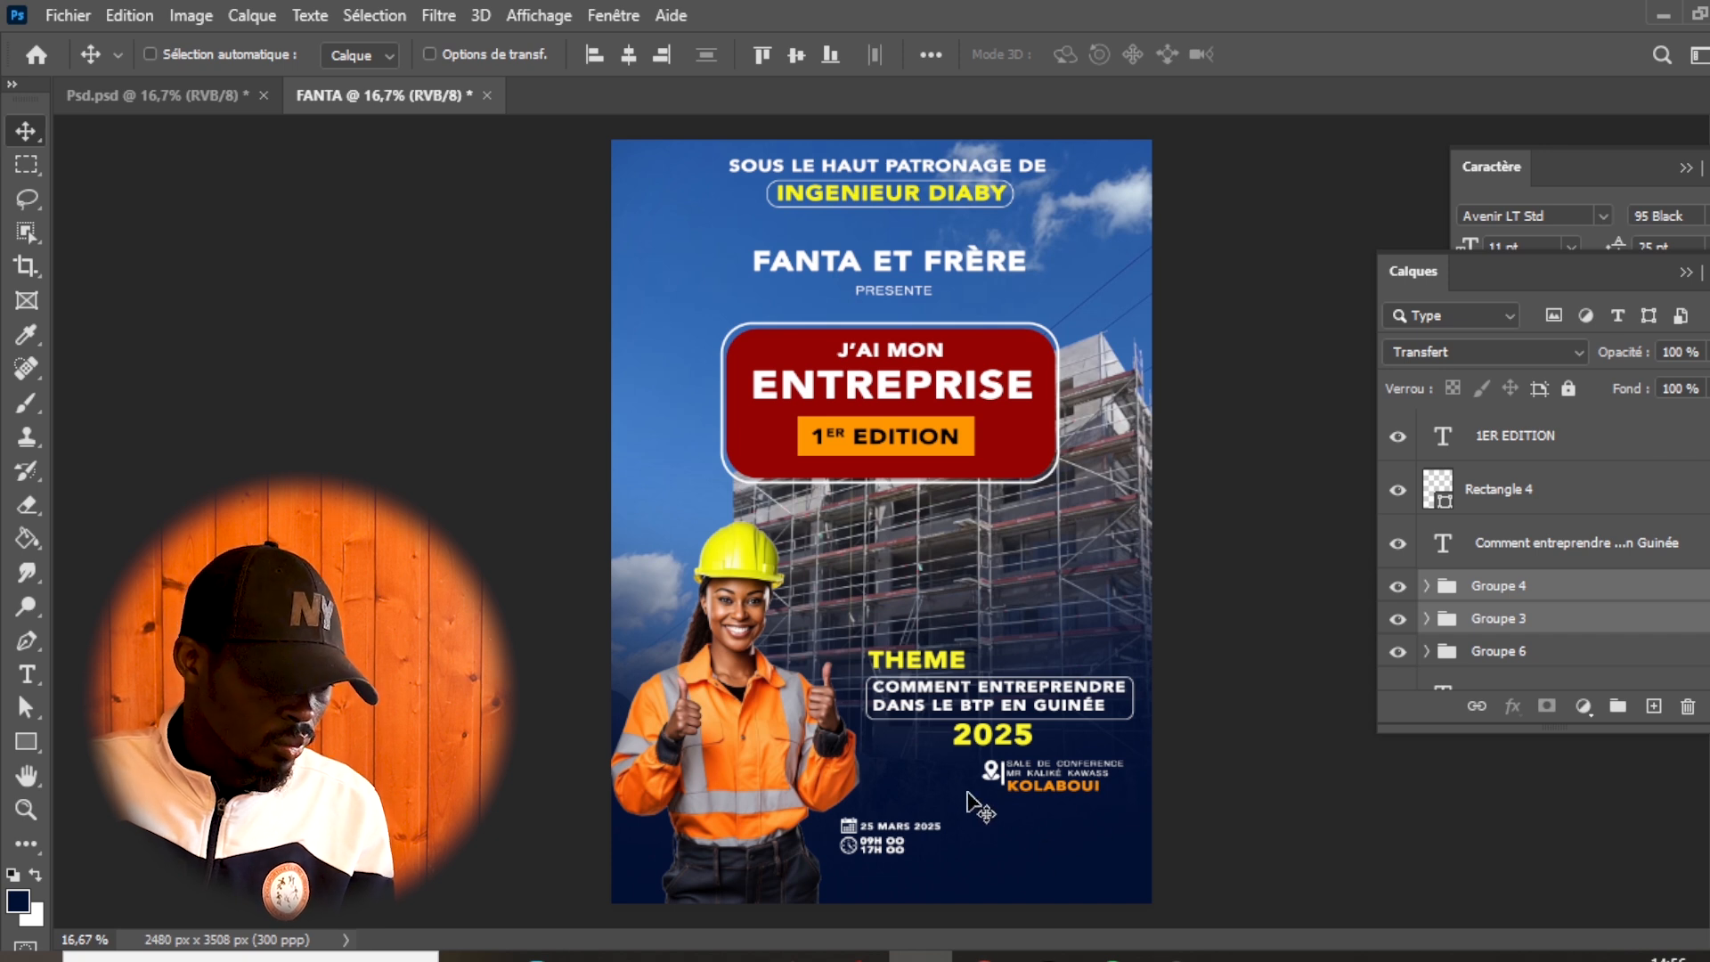
- Recolour the "KOLABOUI" text with the yellow #dee706 sampled from the woman's safety helmet
key("t")
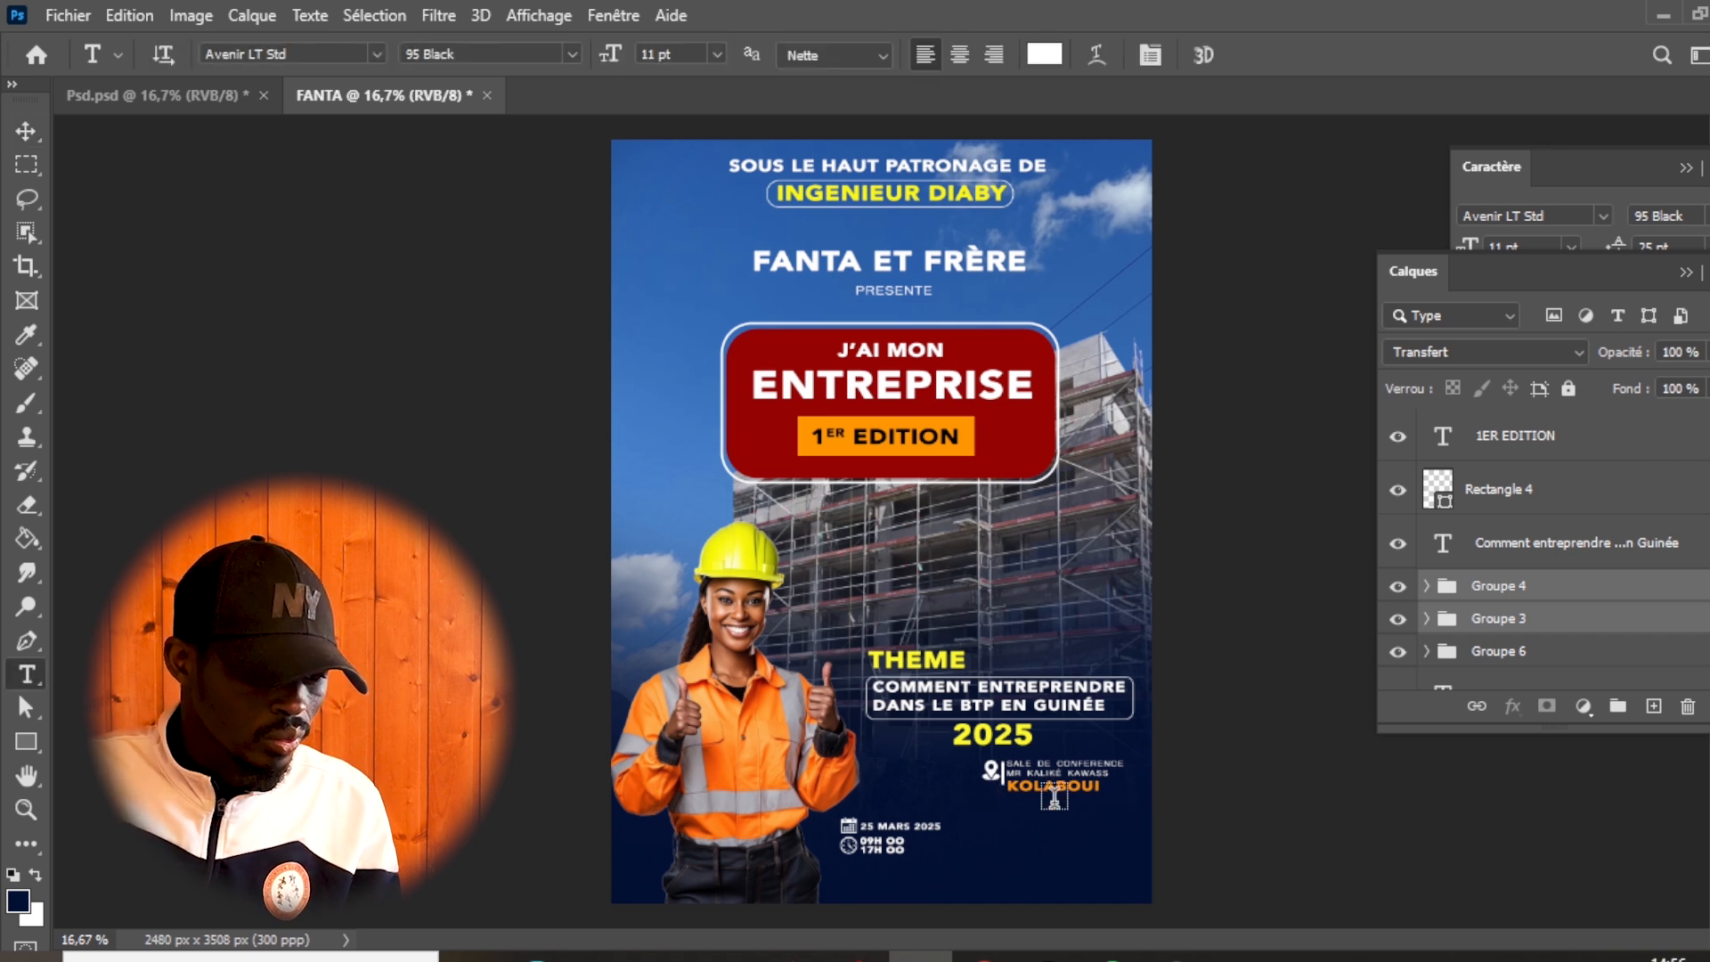
left_click(1061, 789)
double_click(1061, 789)
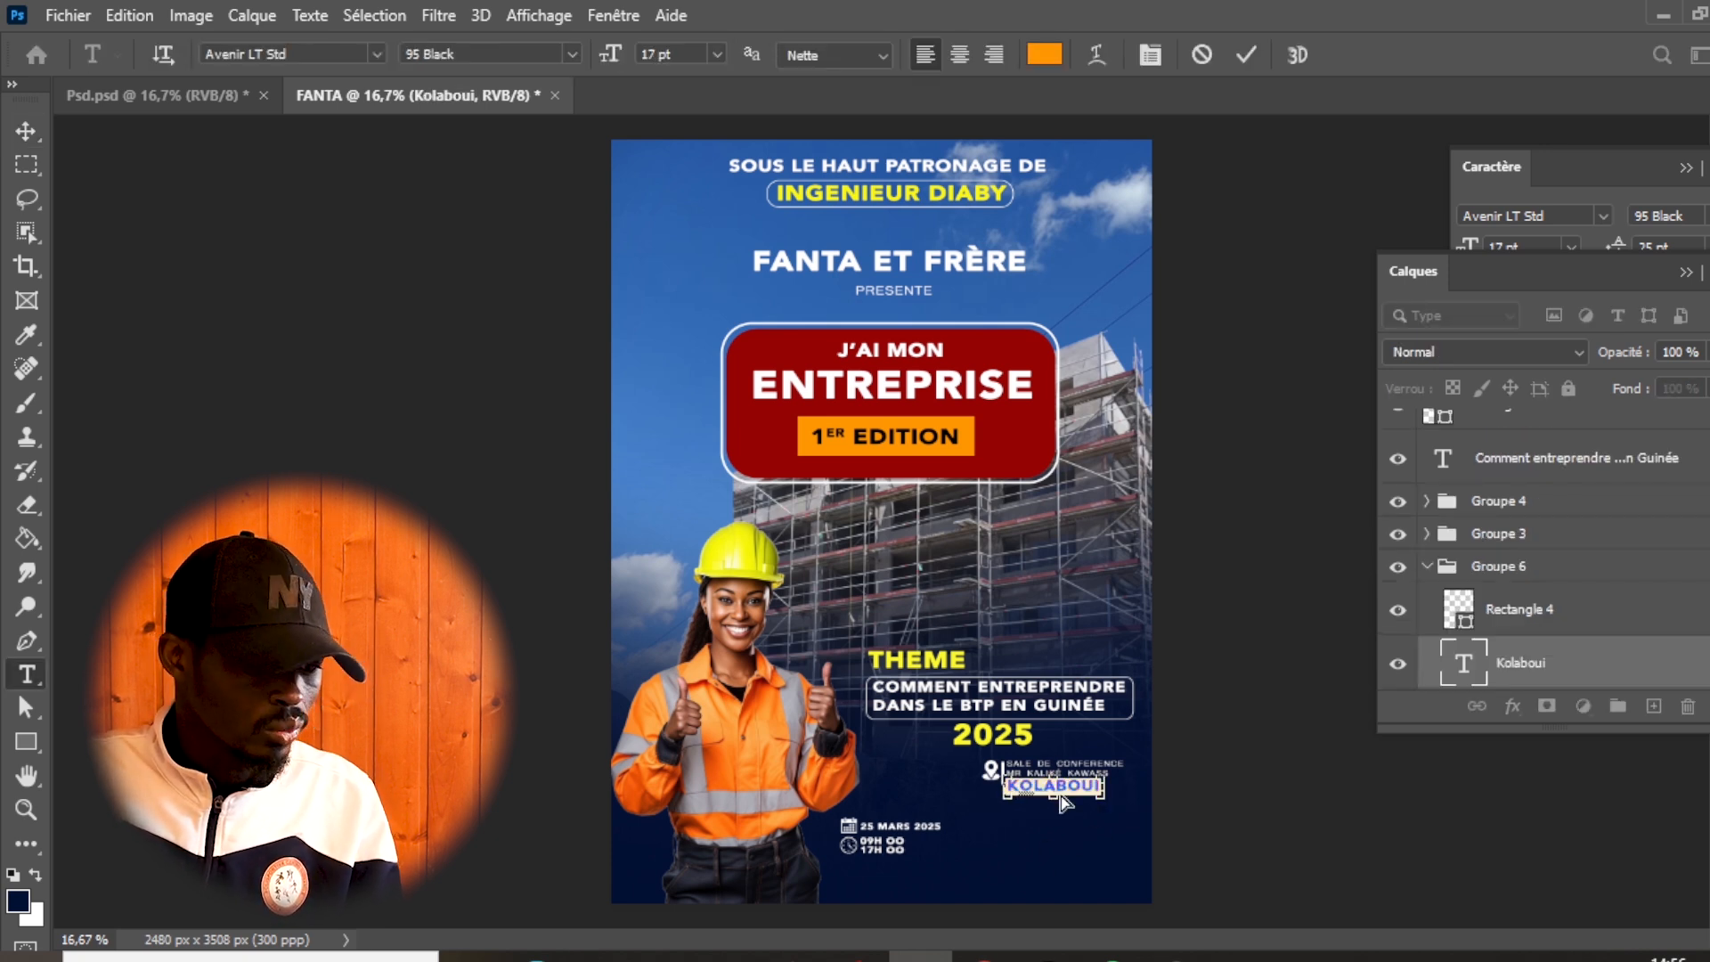
left_click(1051, 59)
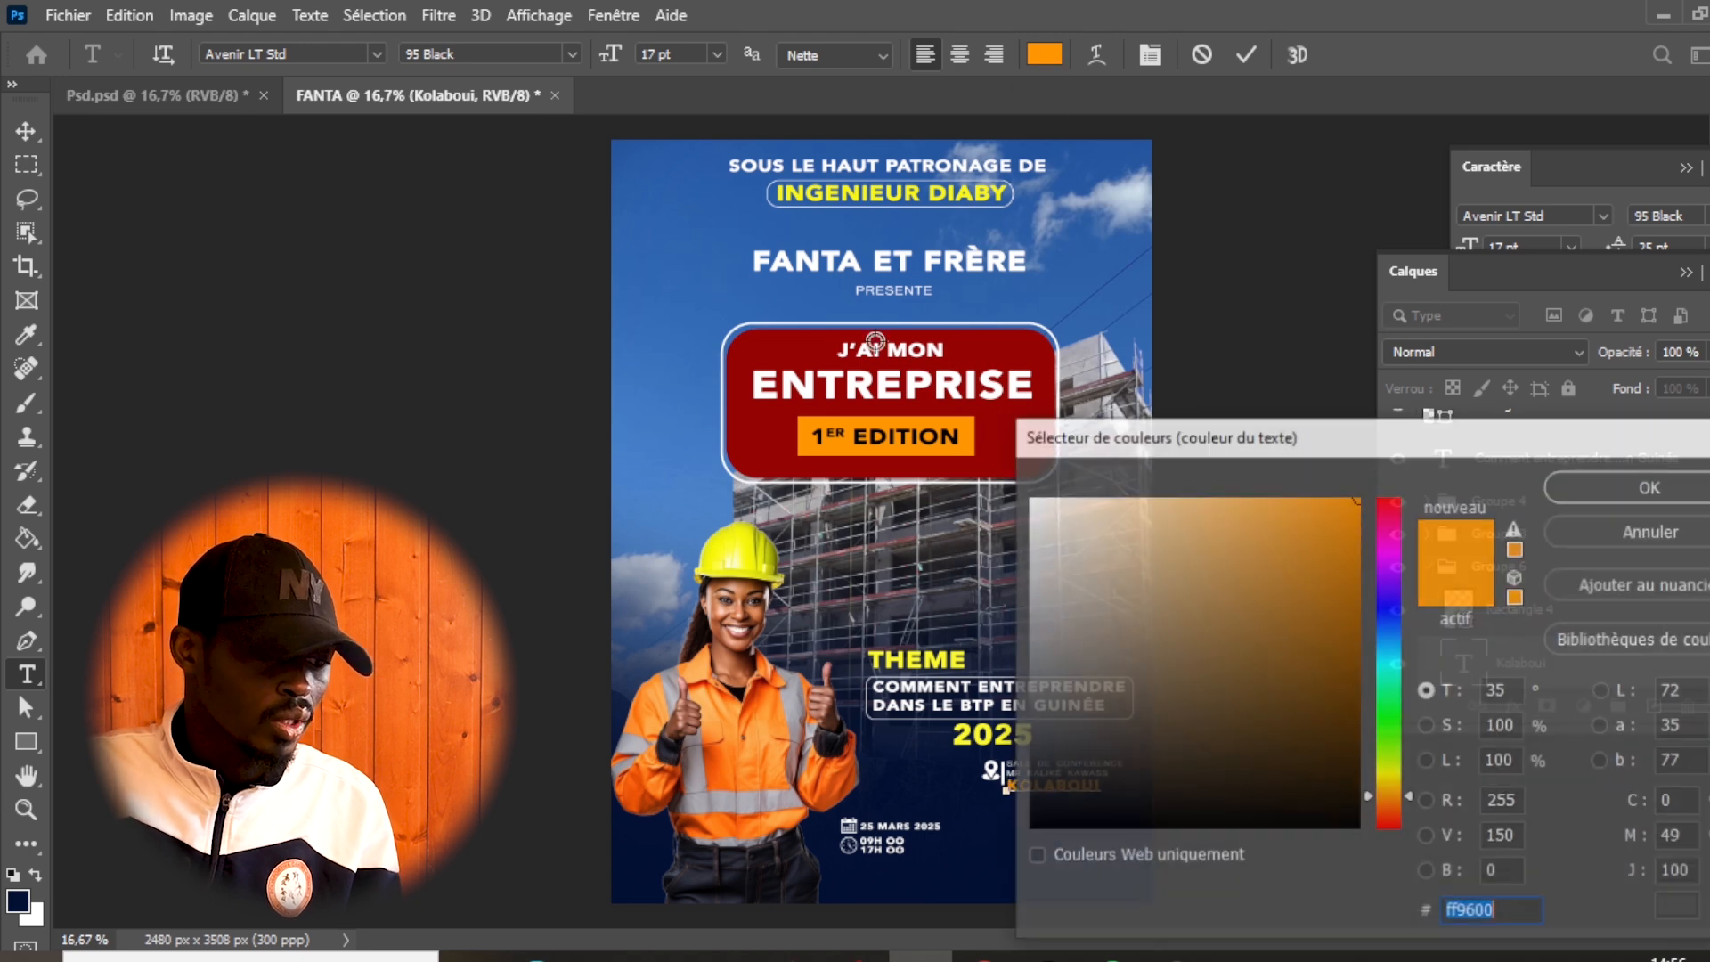
left_click(761, 551)
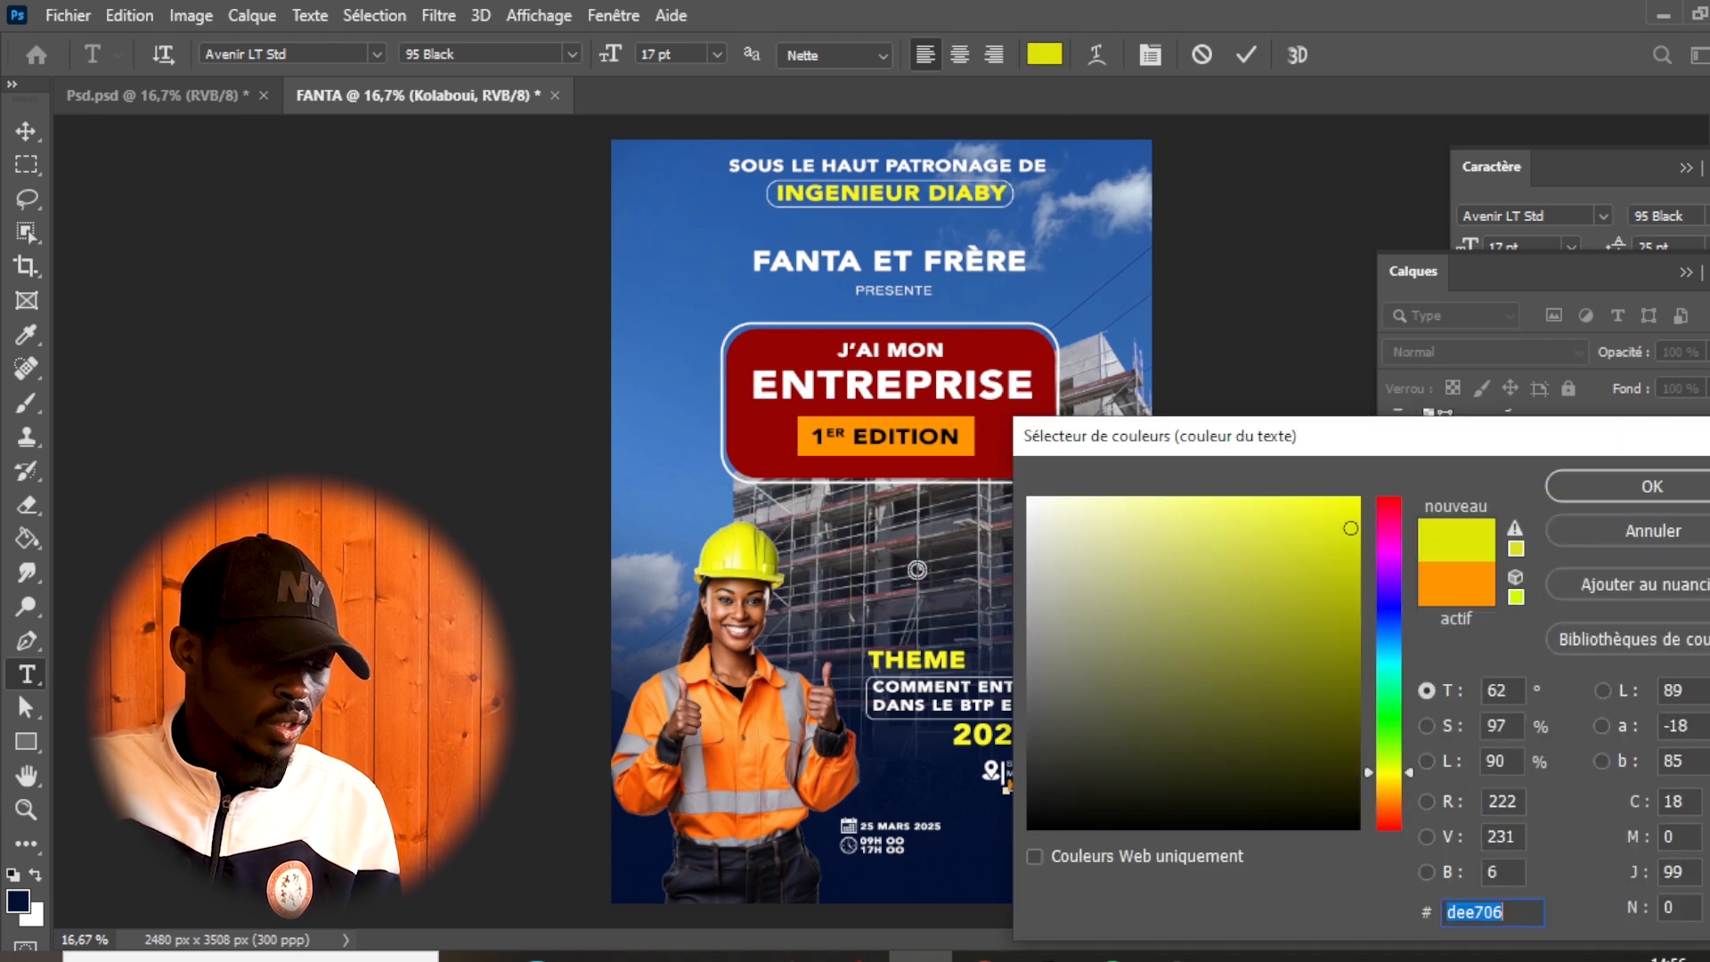
left_click(1564, 483)
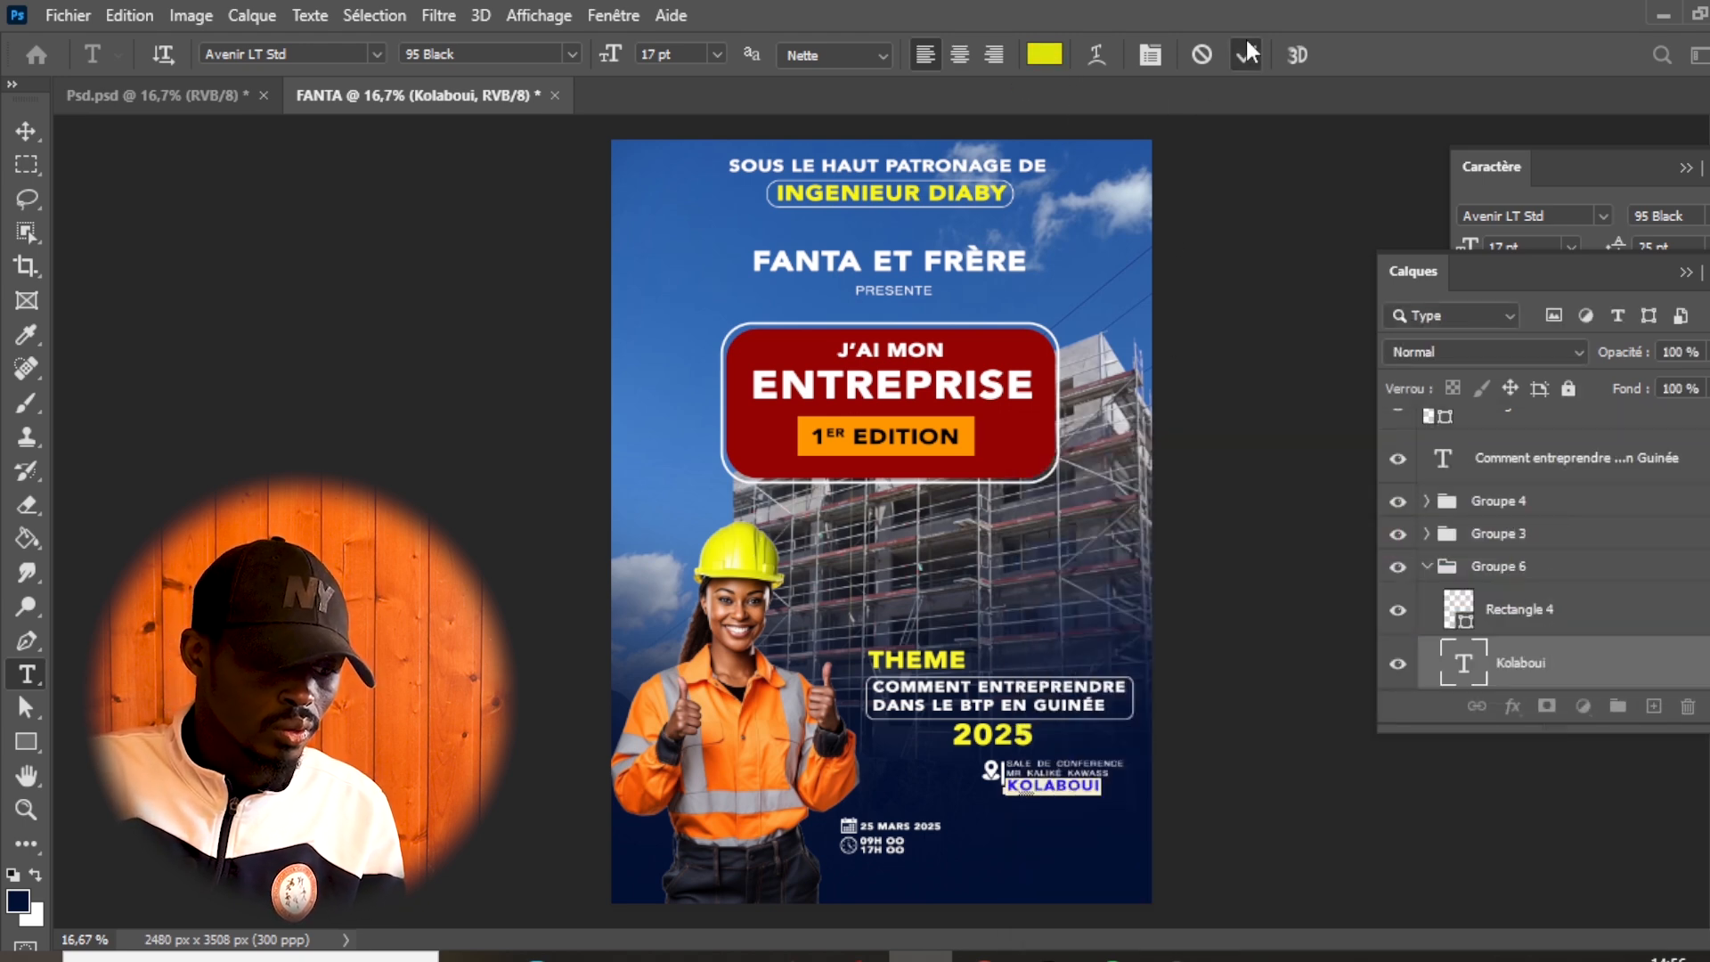
left_click(1245, 56)
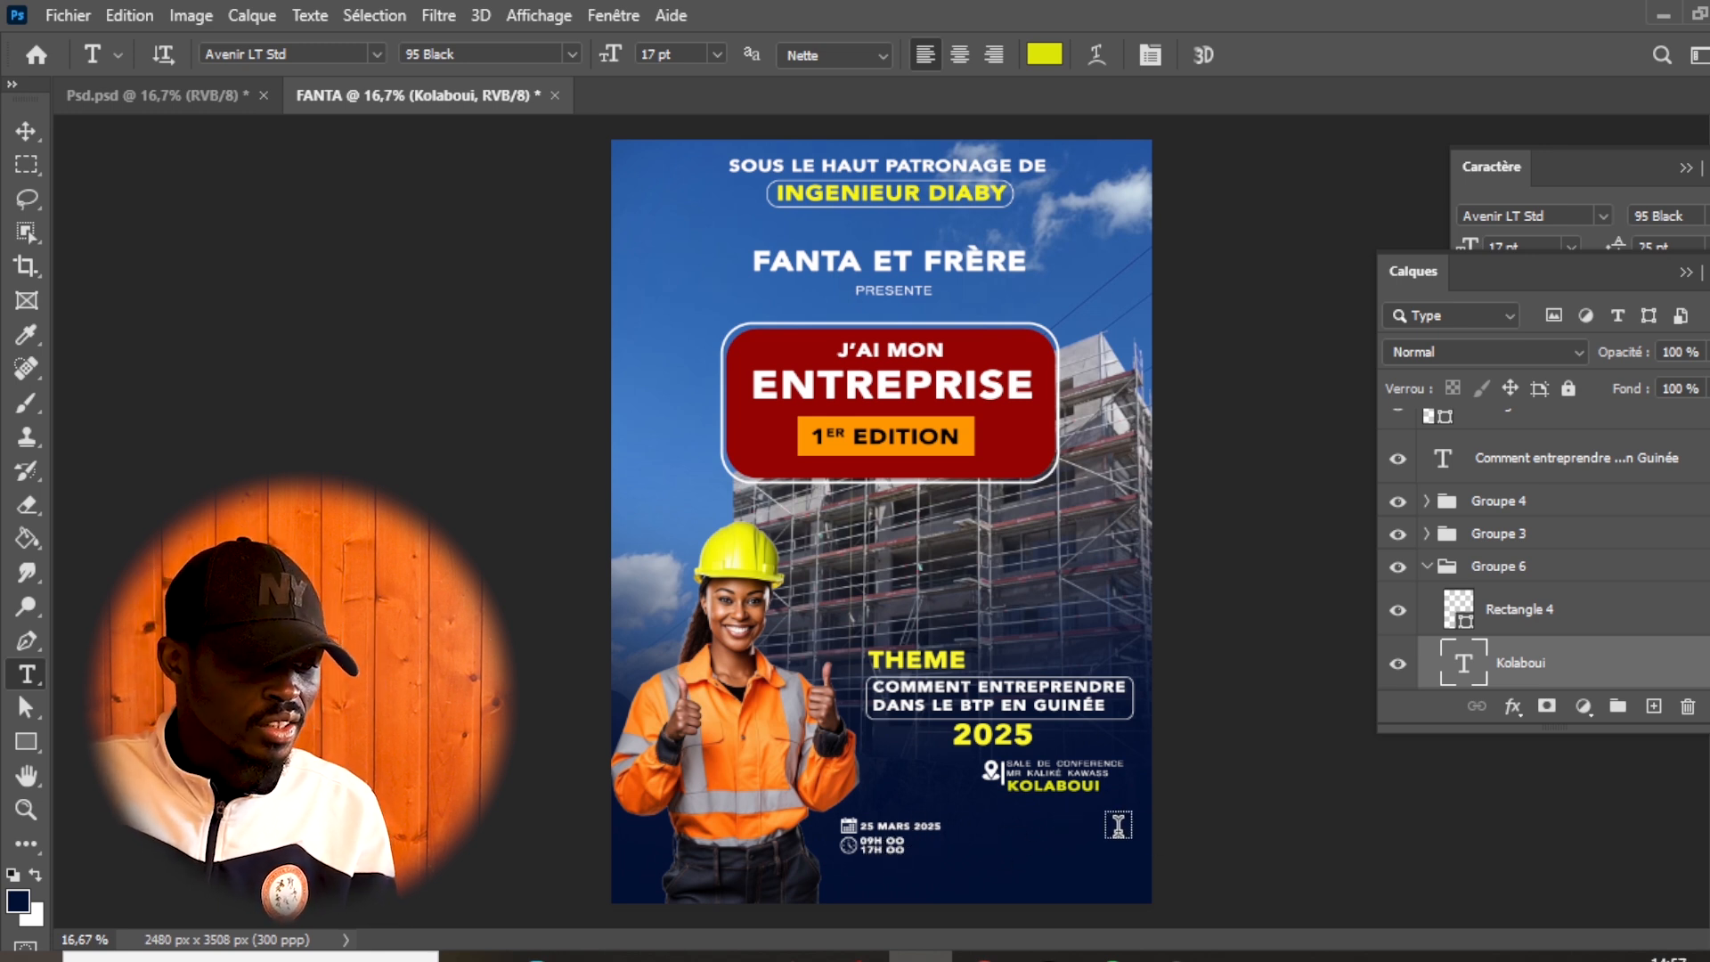
- Place the Kaliké QR code from the Fanta et Frère folder into the FANTA document, scaled to about 6.44% near the poster's lower-right corner
left_click(215, 94)
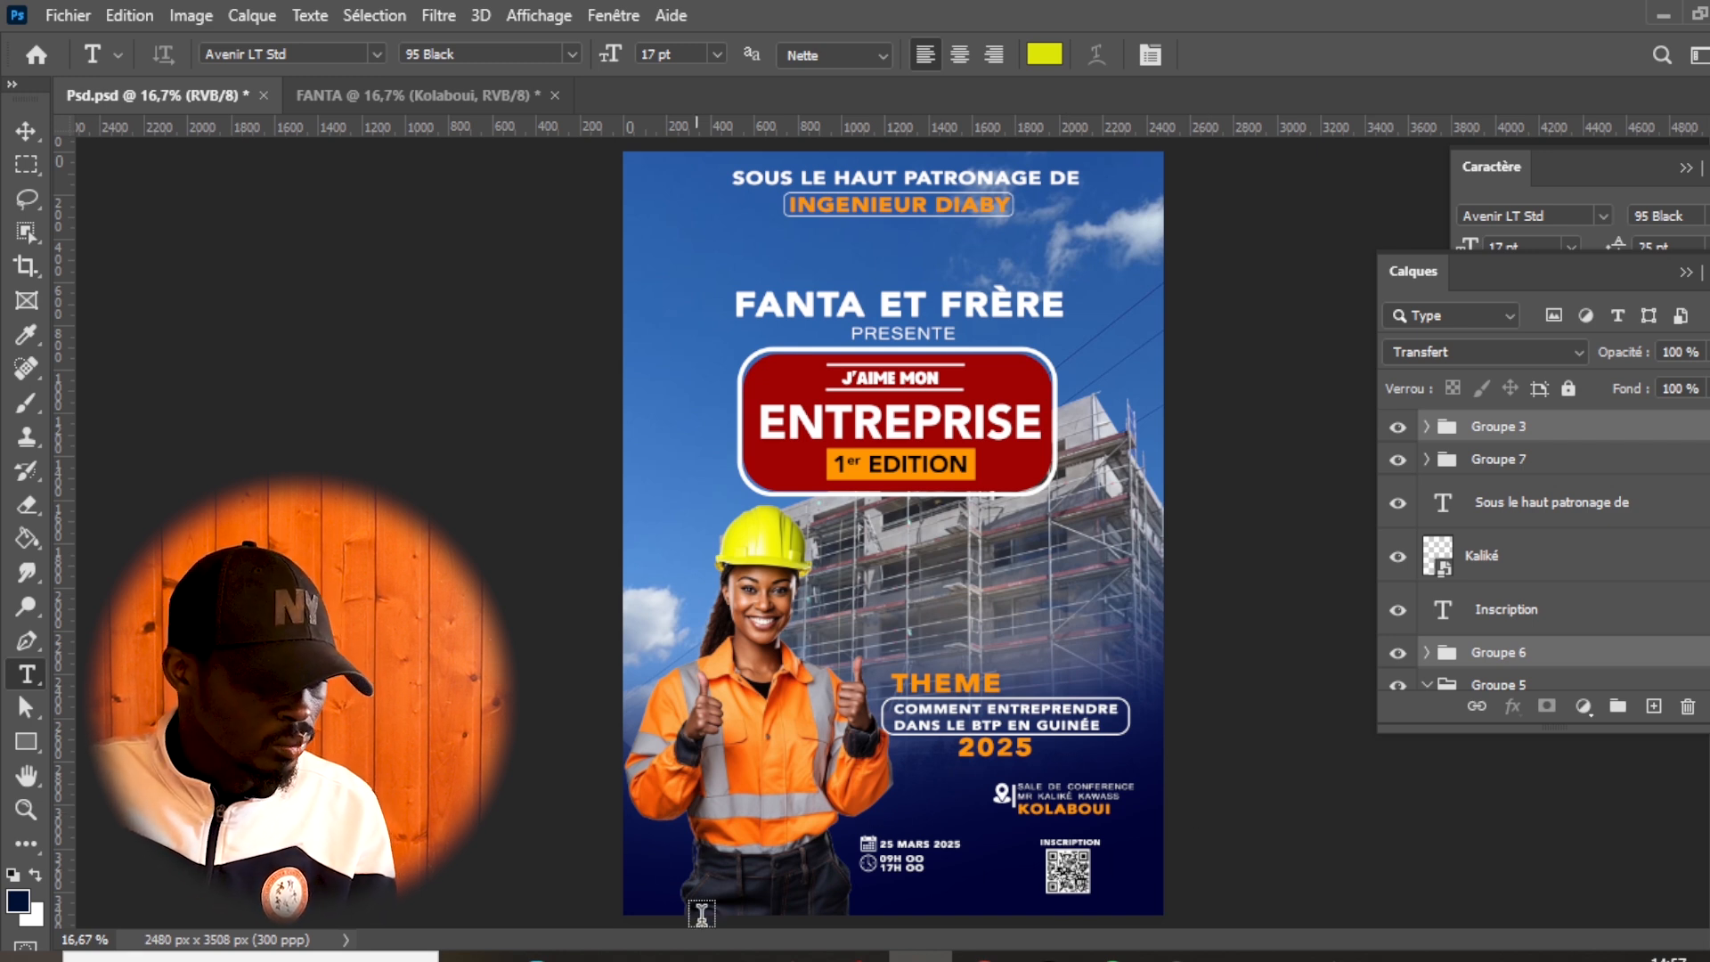
mouse_move(661, 957)
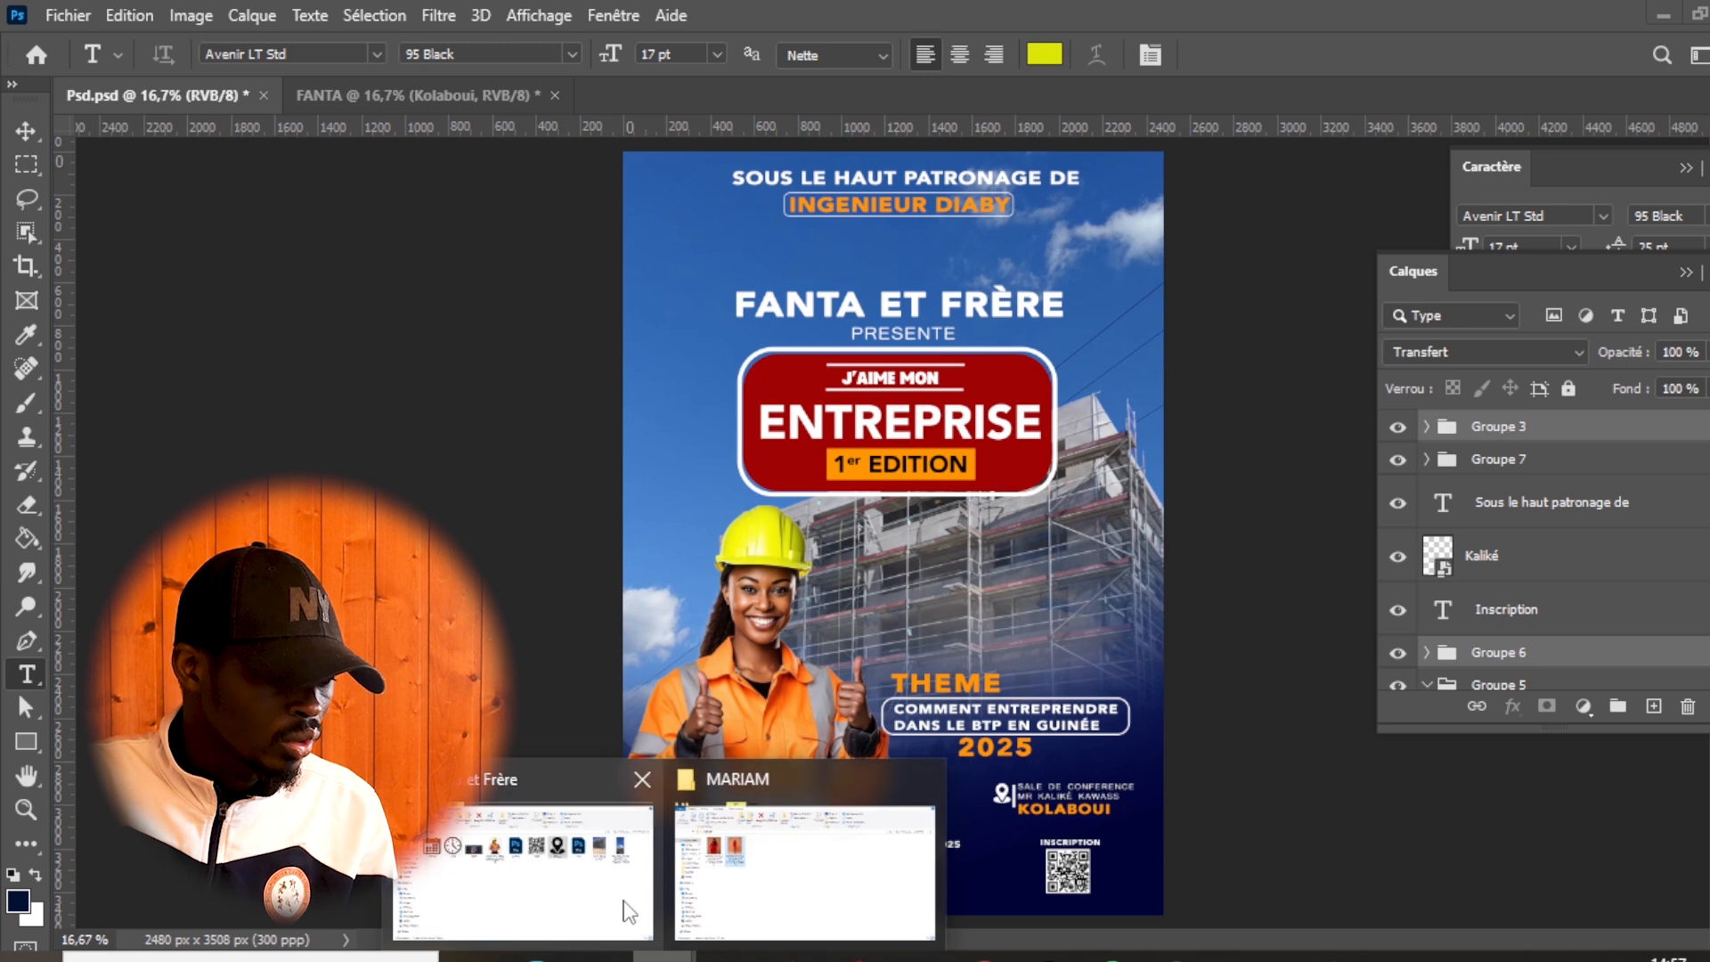
left_click(630, 909)
left_click(1012, 307)
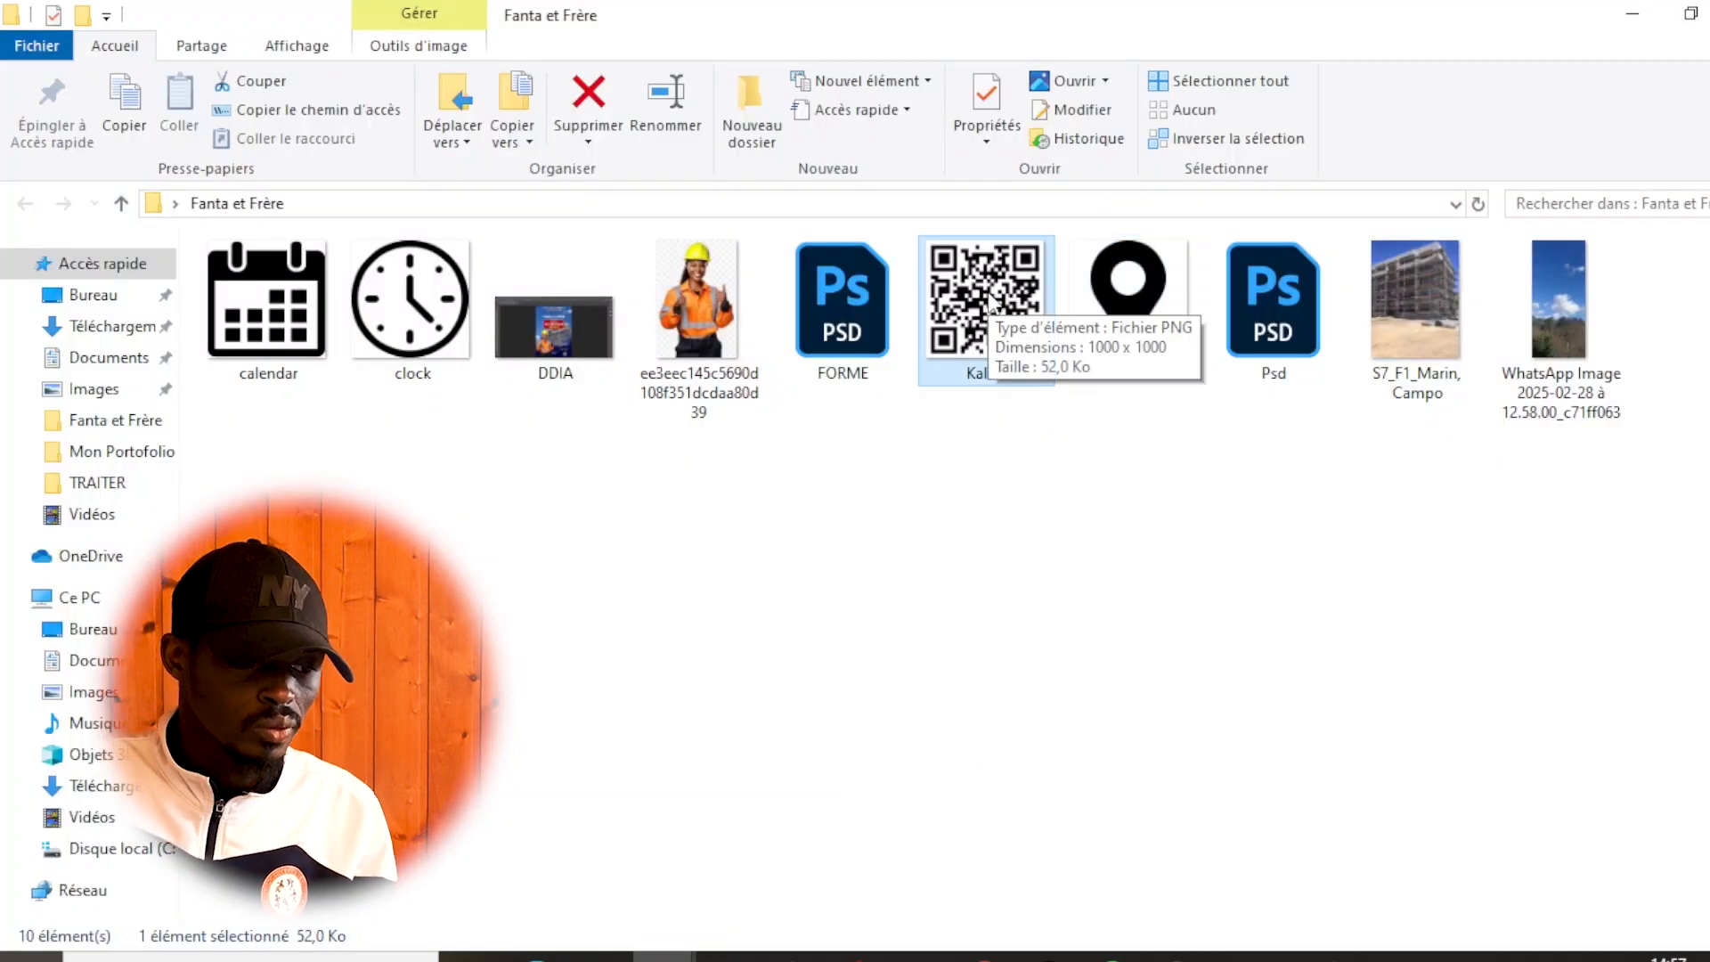
left_click_drag(995, 303, 1040, 860)
left_click_drag(857, 5, 647, 296)
left_click_drag(1024, 830, 1024, 825)
left_click_drag(1151, 252, 1077, 877)
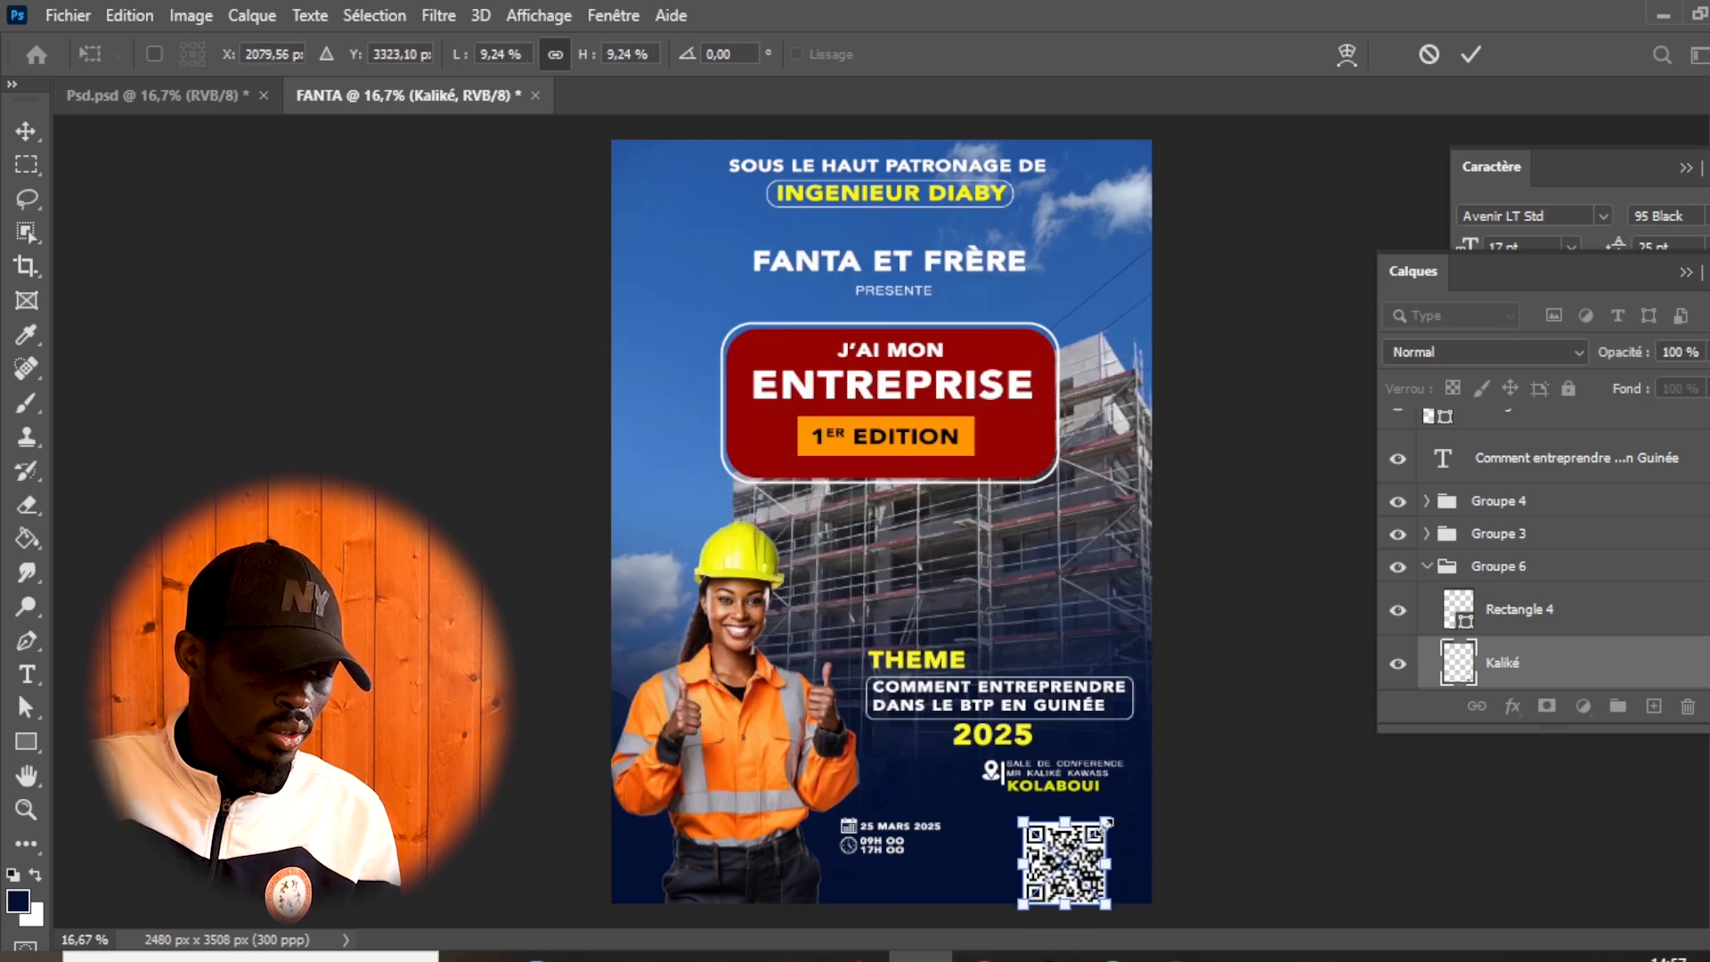
left_click_drag(1108, 815, 1065, 835)
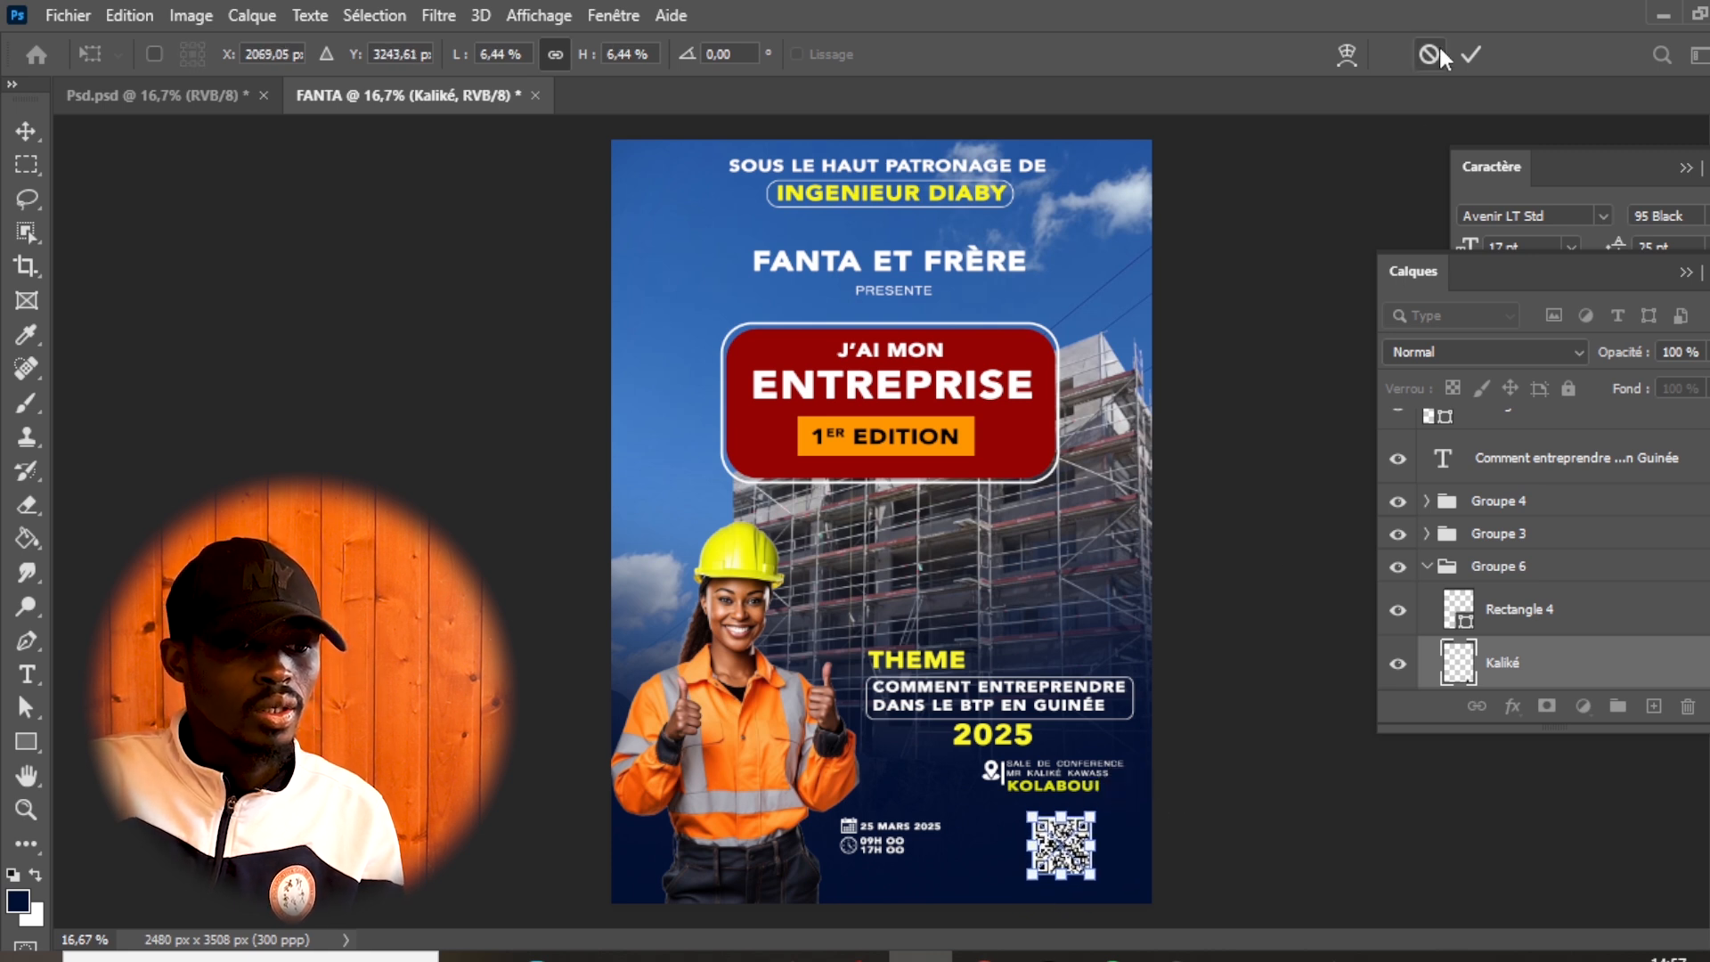
left_click(1471, 54)
- Add the text "INSCRIPTION" below and left of the QR code and colour it white
key("t")
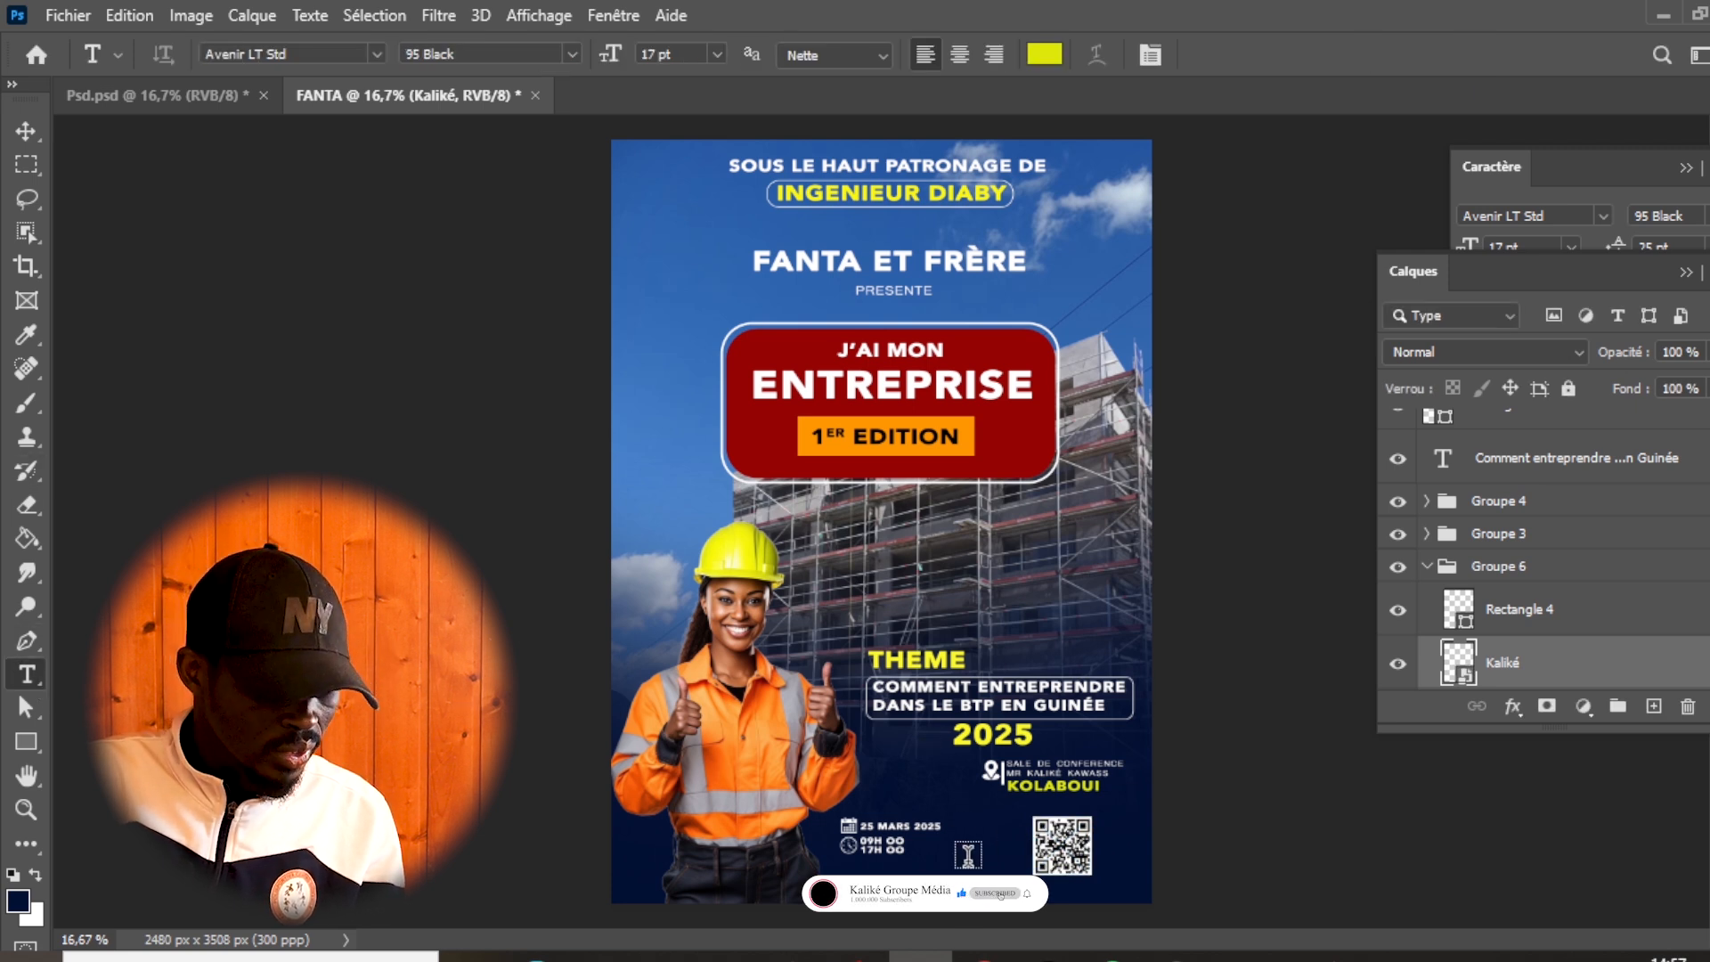
left_click(934, 878)
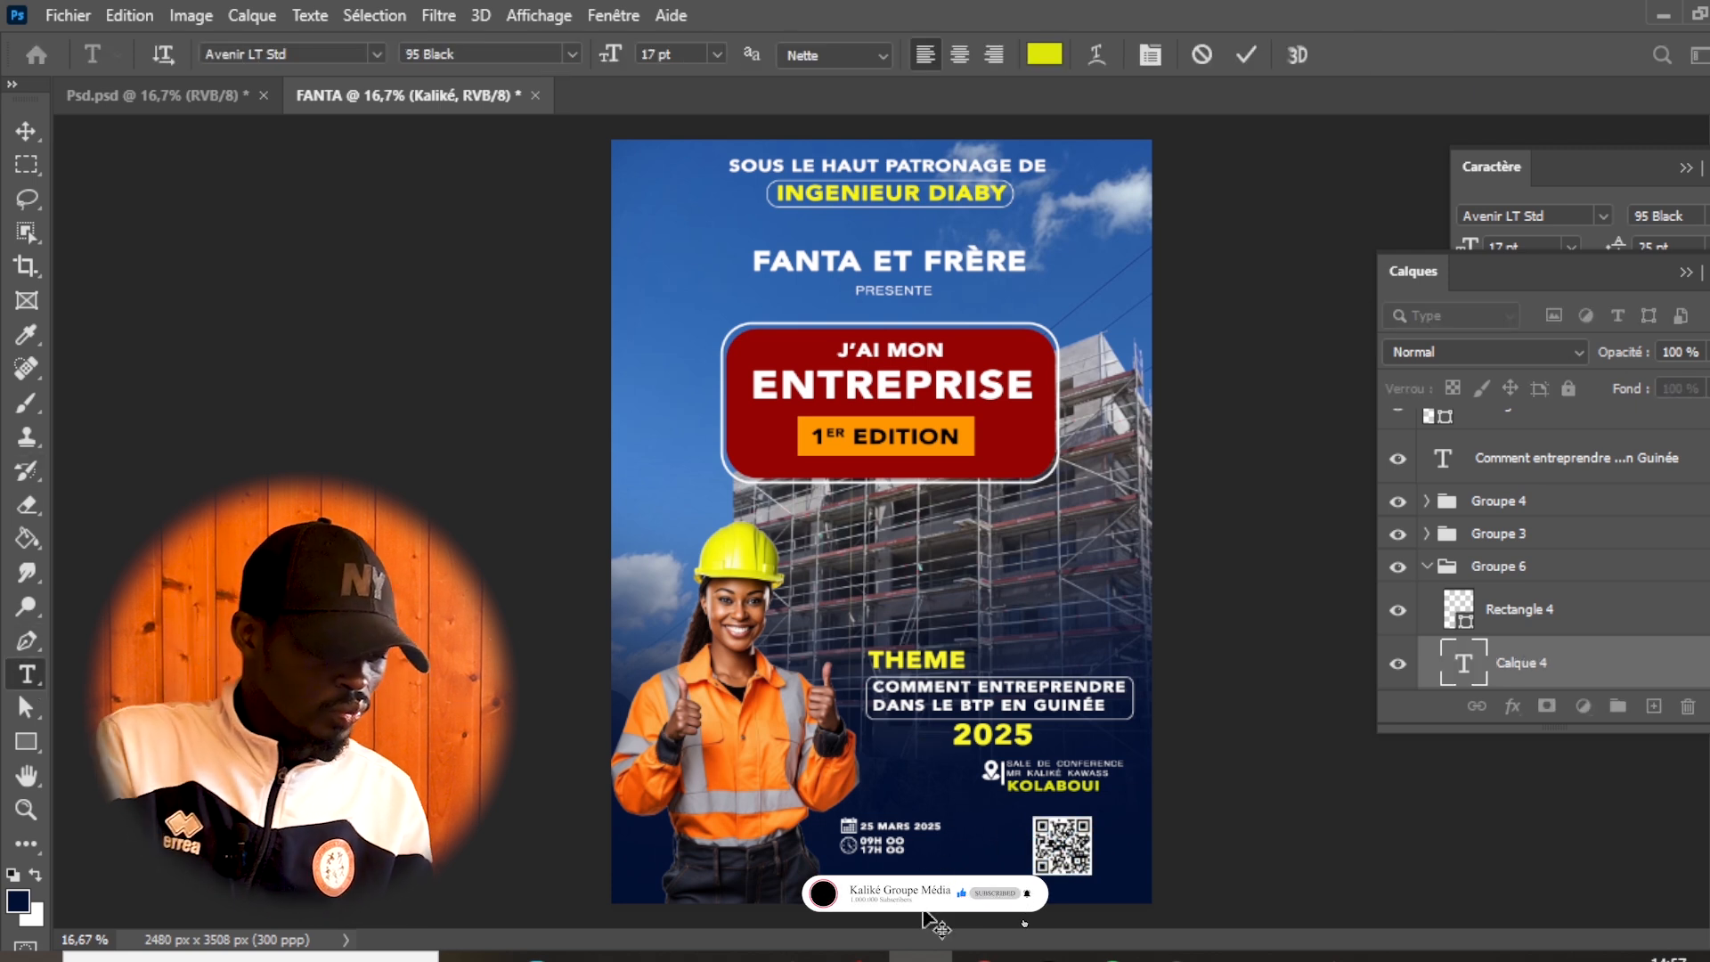
type("INSCRIPTION")
key("ctrl+a")
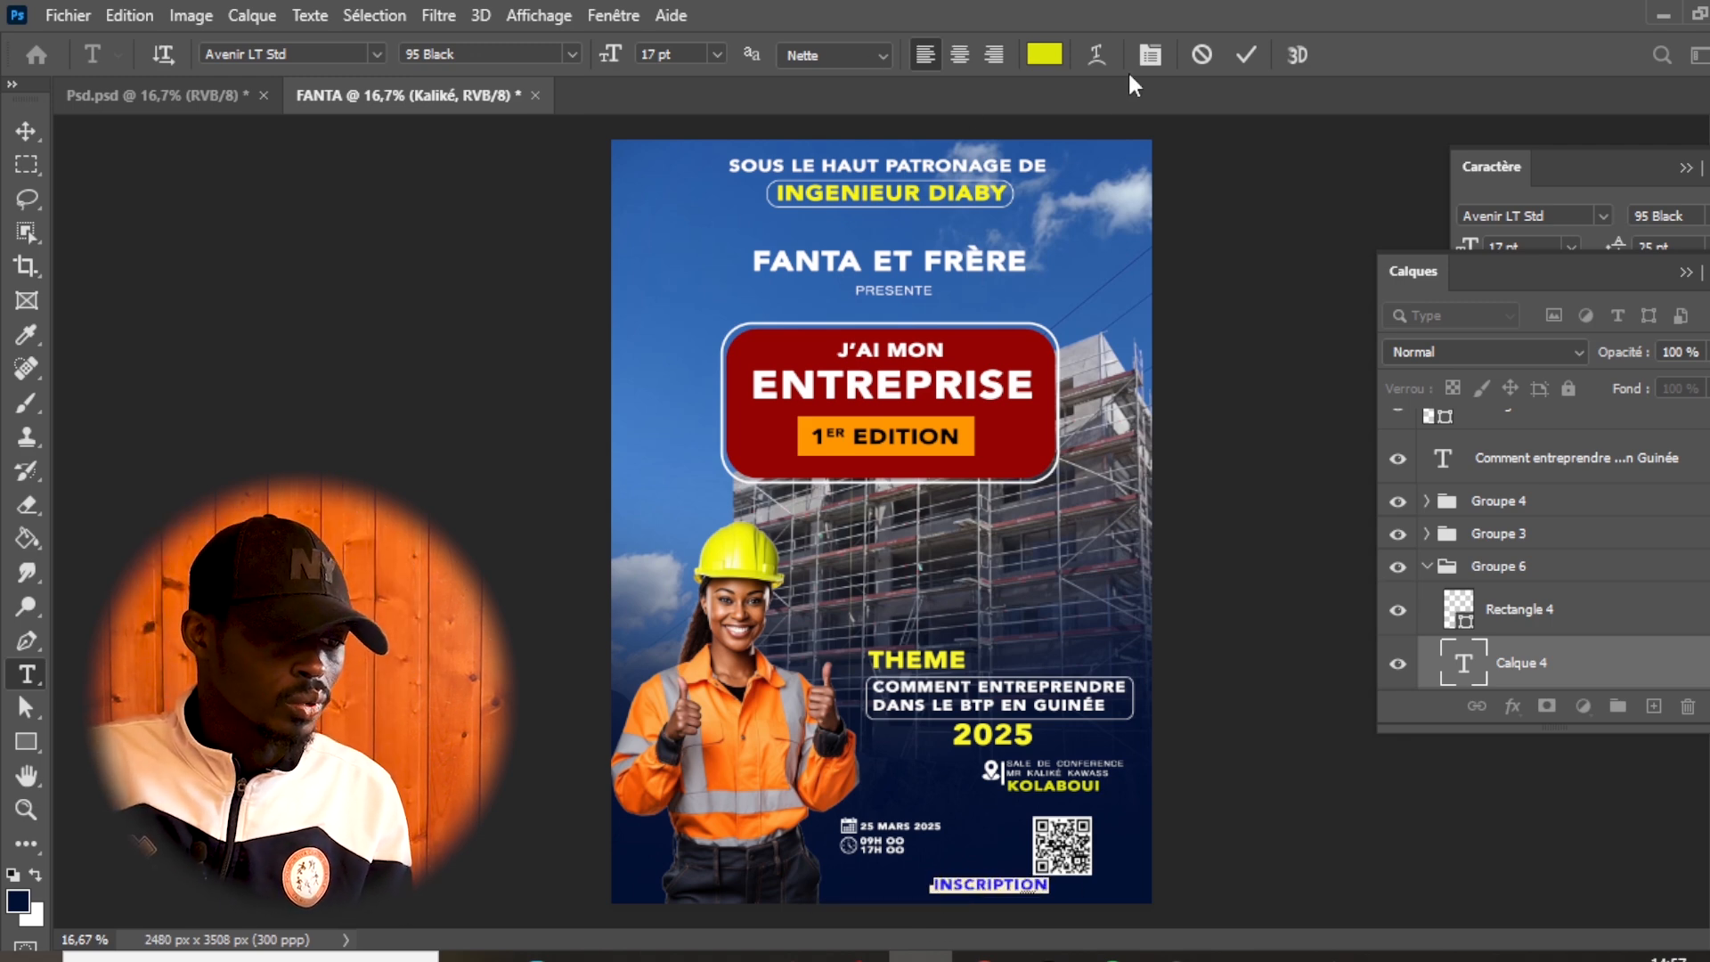
left_click(1042, 54)
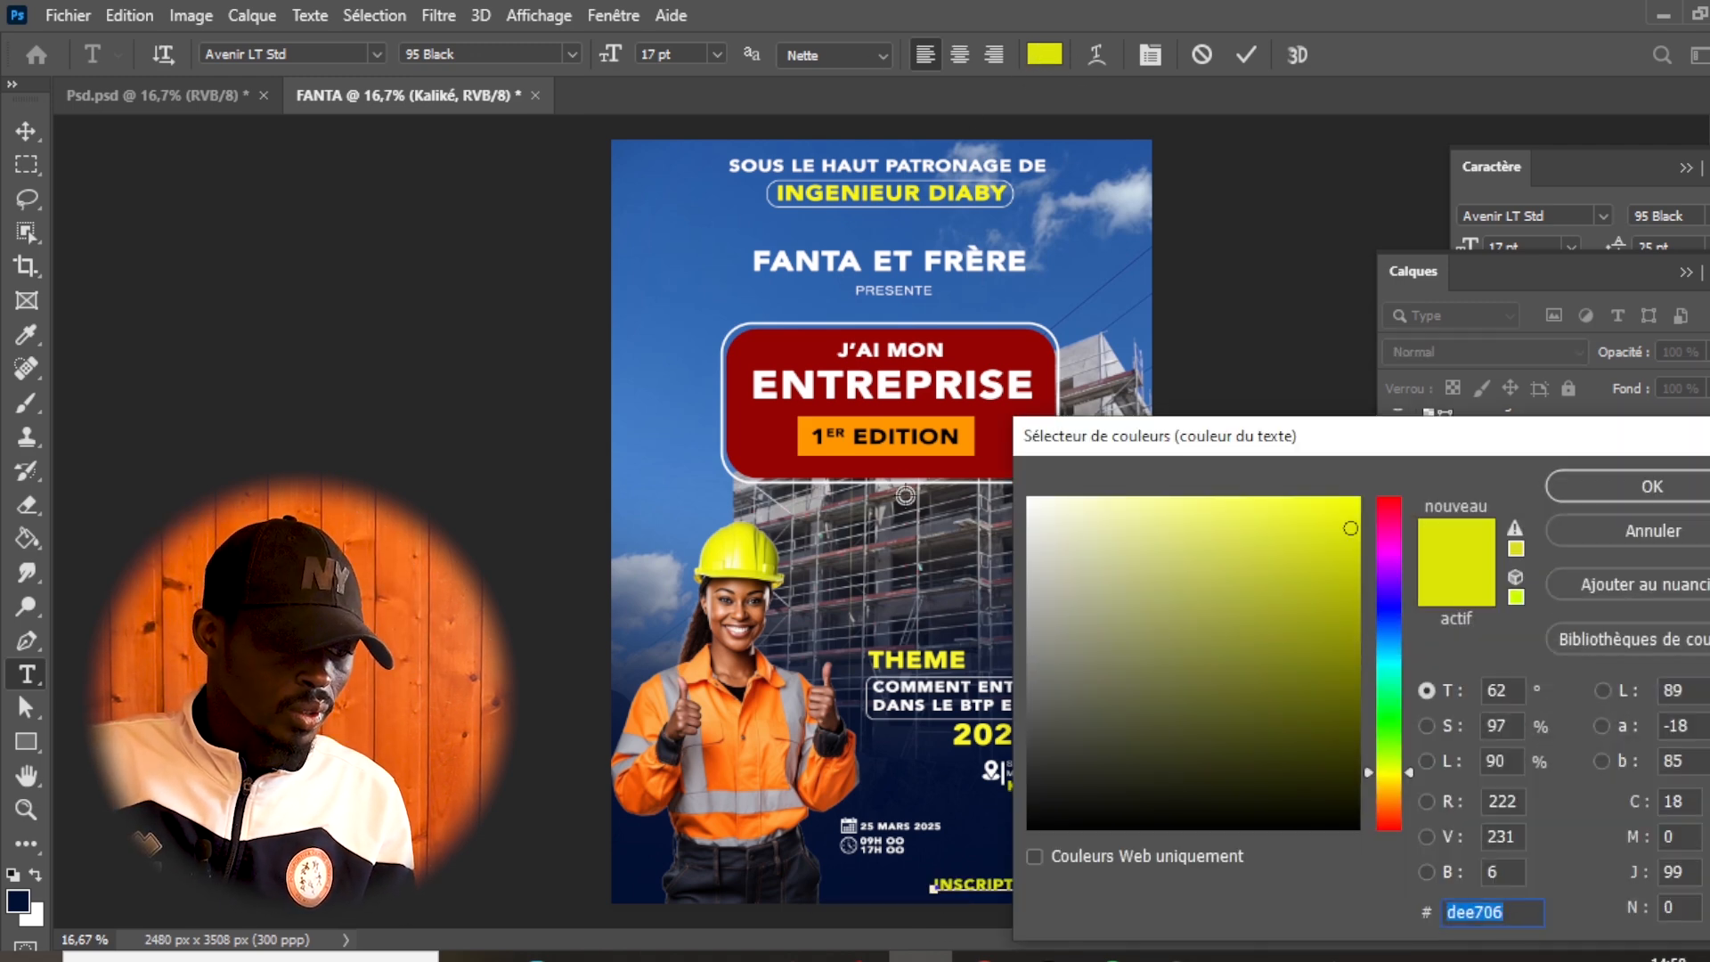
left_click(1030, 499)
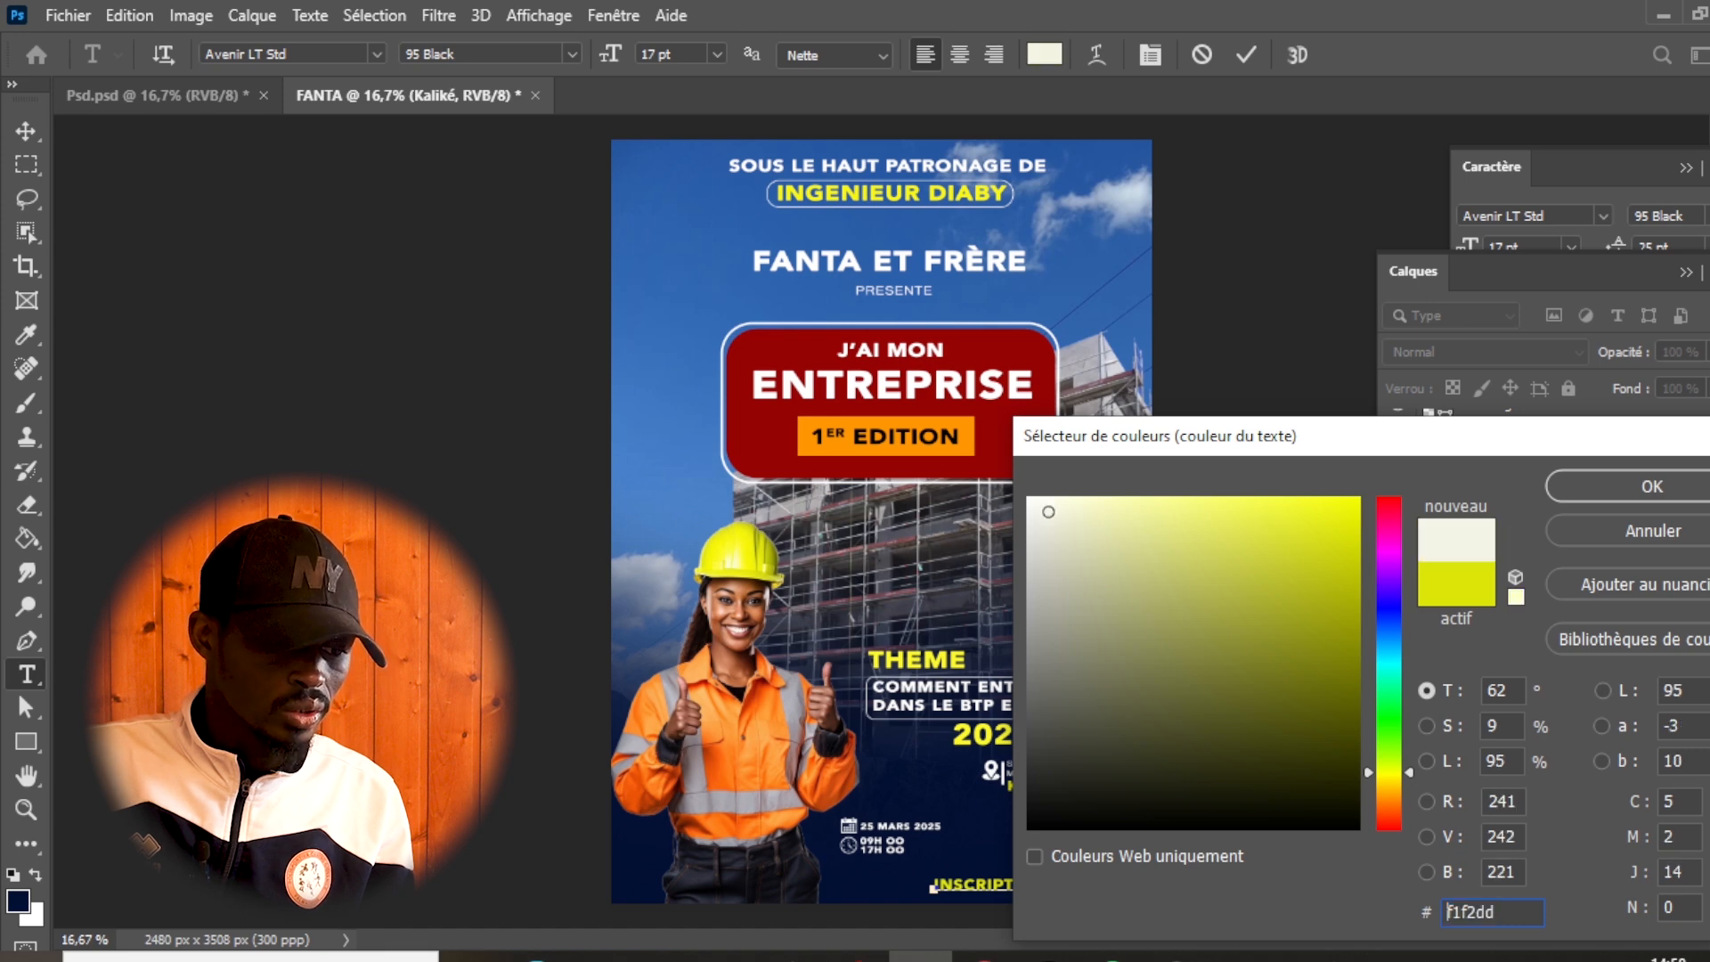
left_click(1637, 490)
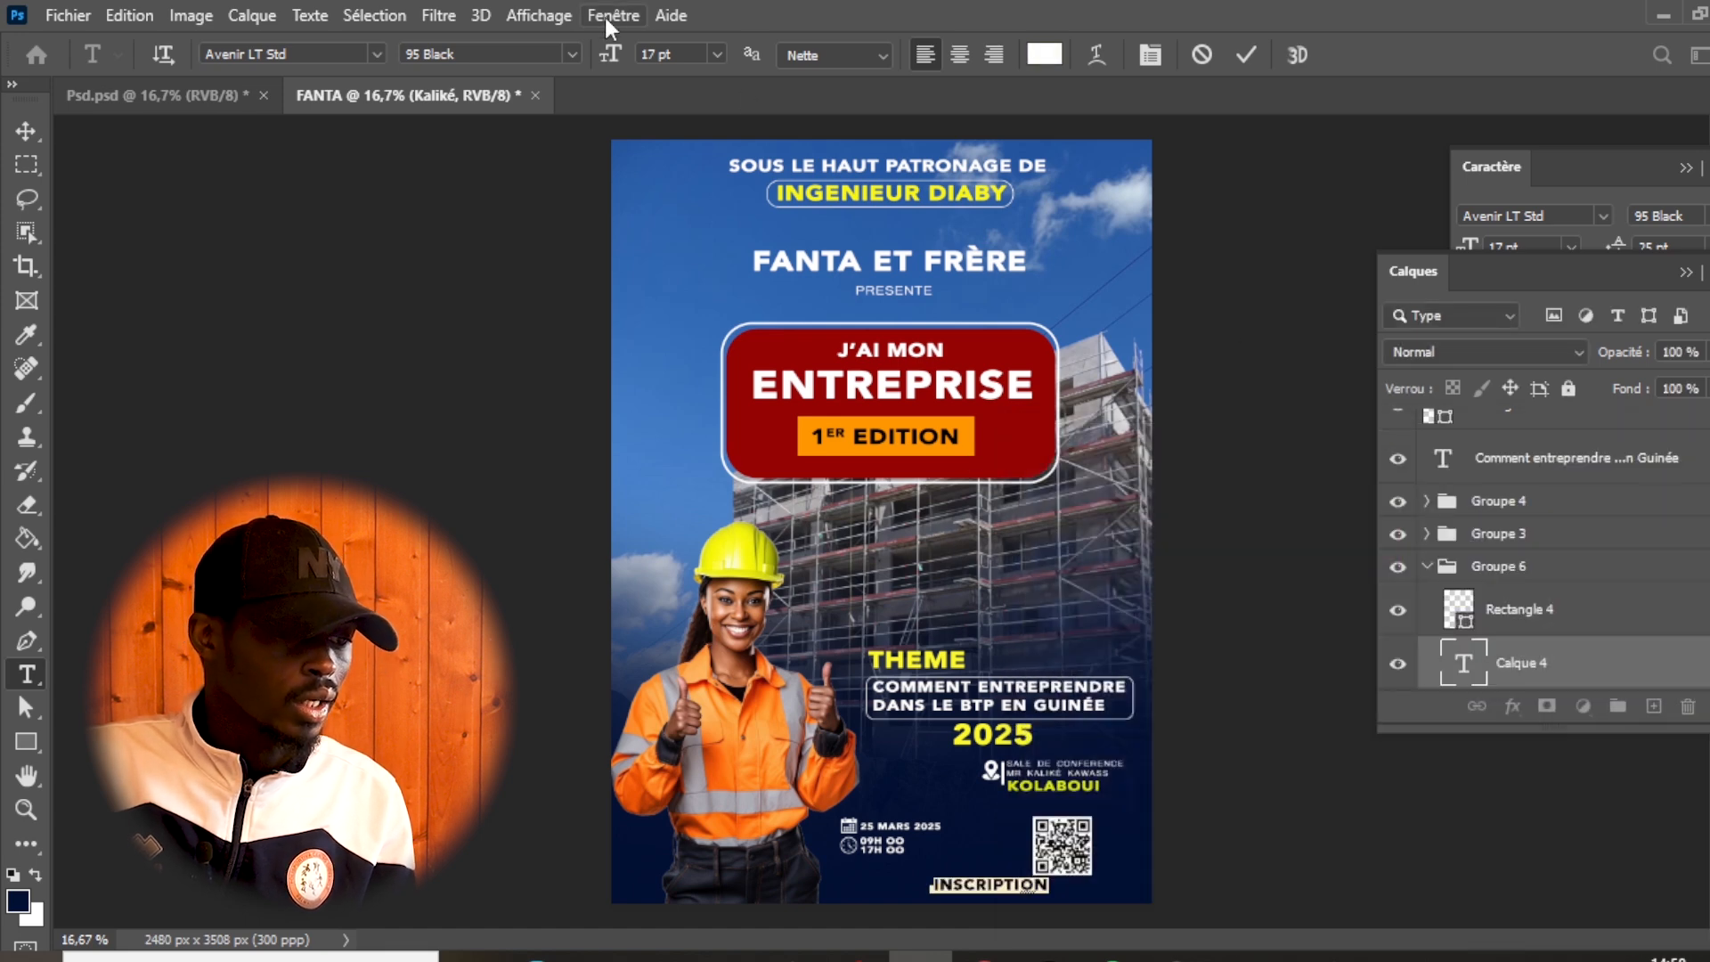
- Set the "INSCRIPTION" text size to 8 pt and move the text just above the QR code
left_click_drag(606, 67, 601, 70)
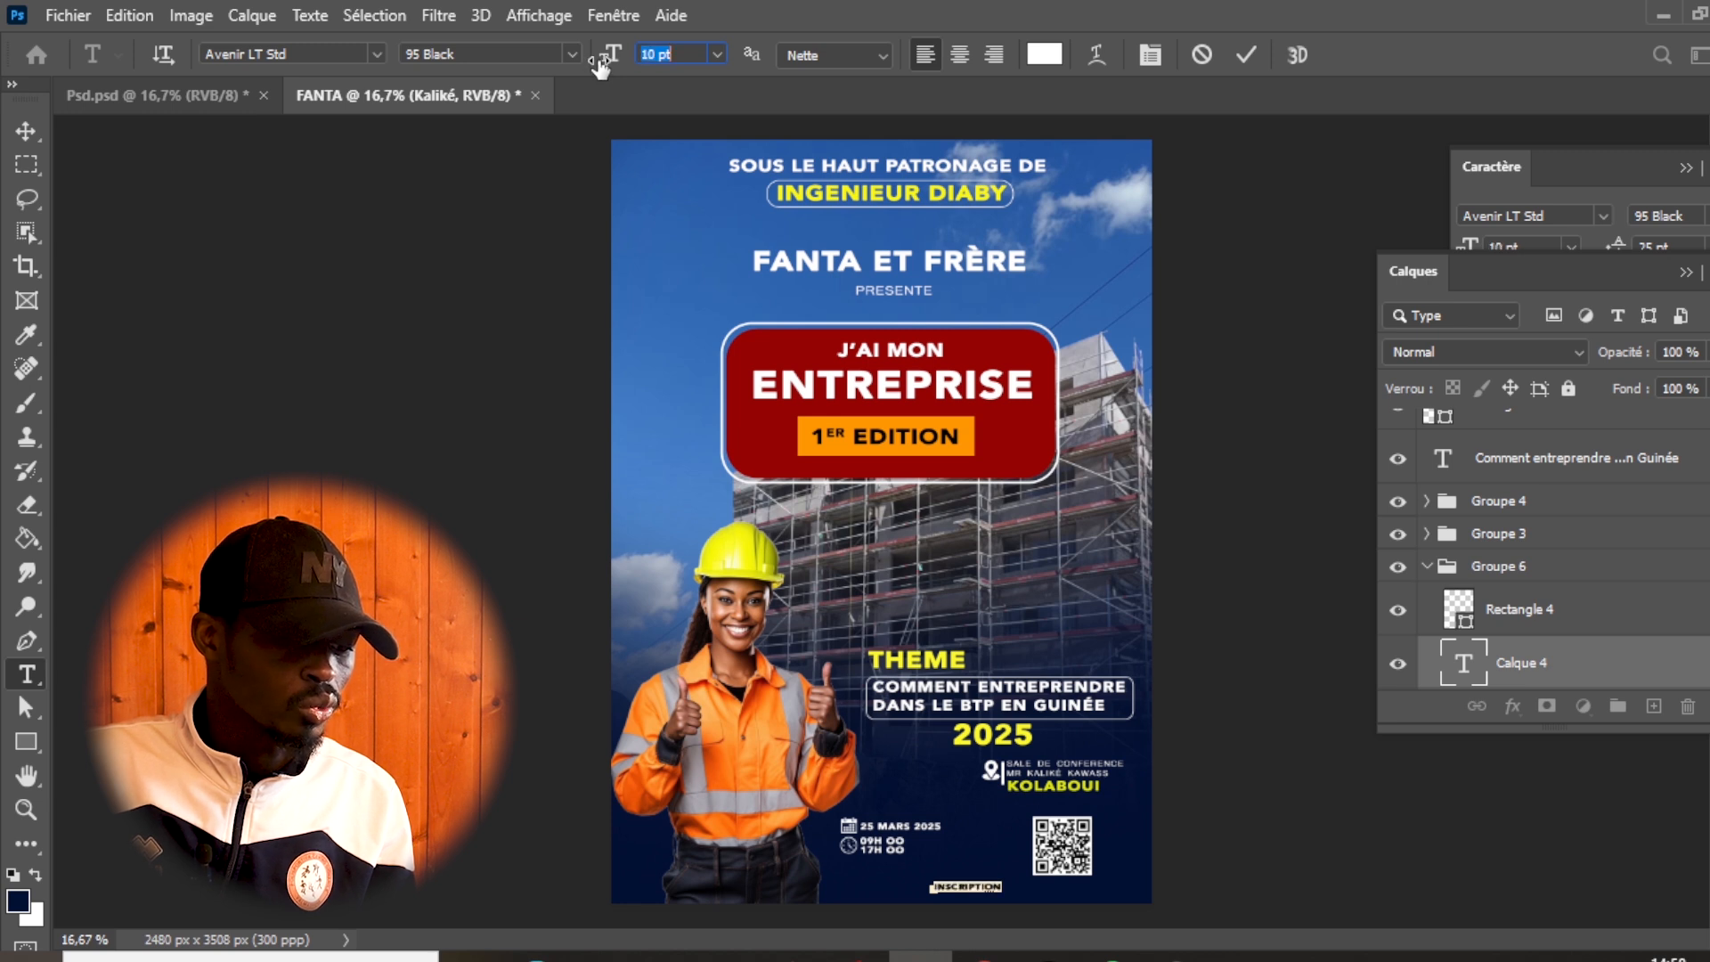
left_click_drag(602, 64, 587, 64)
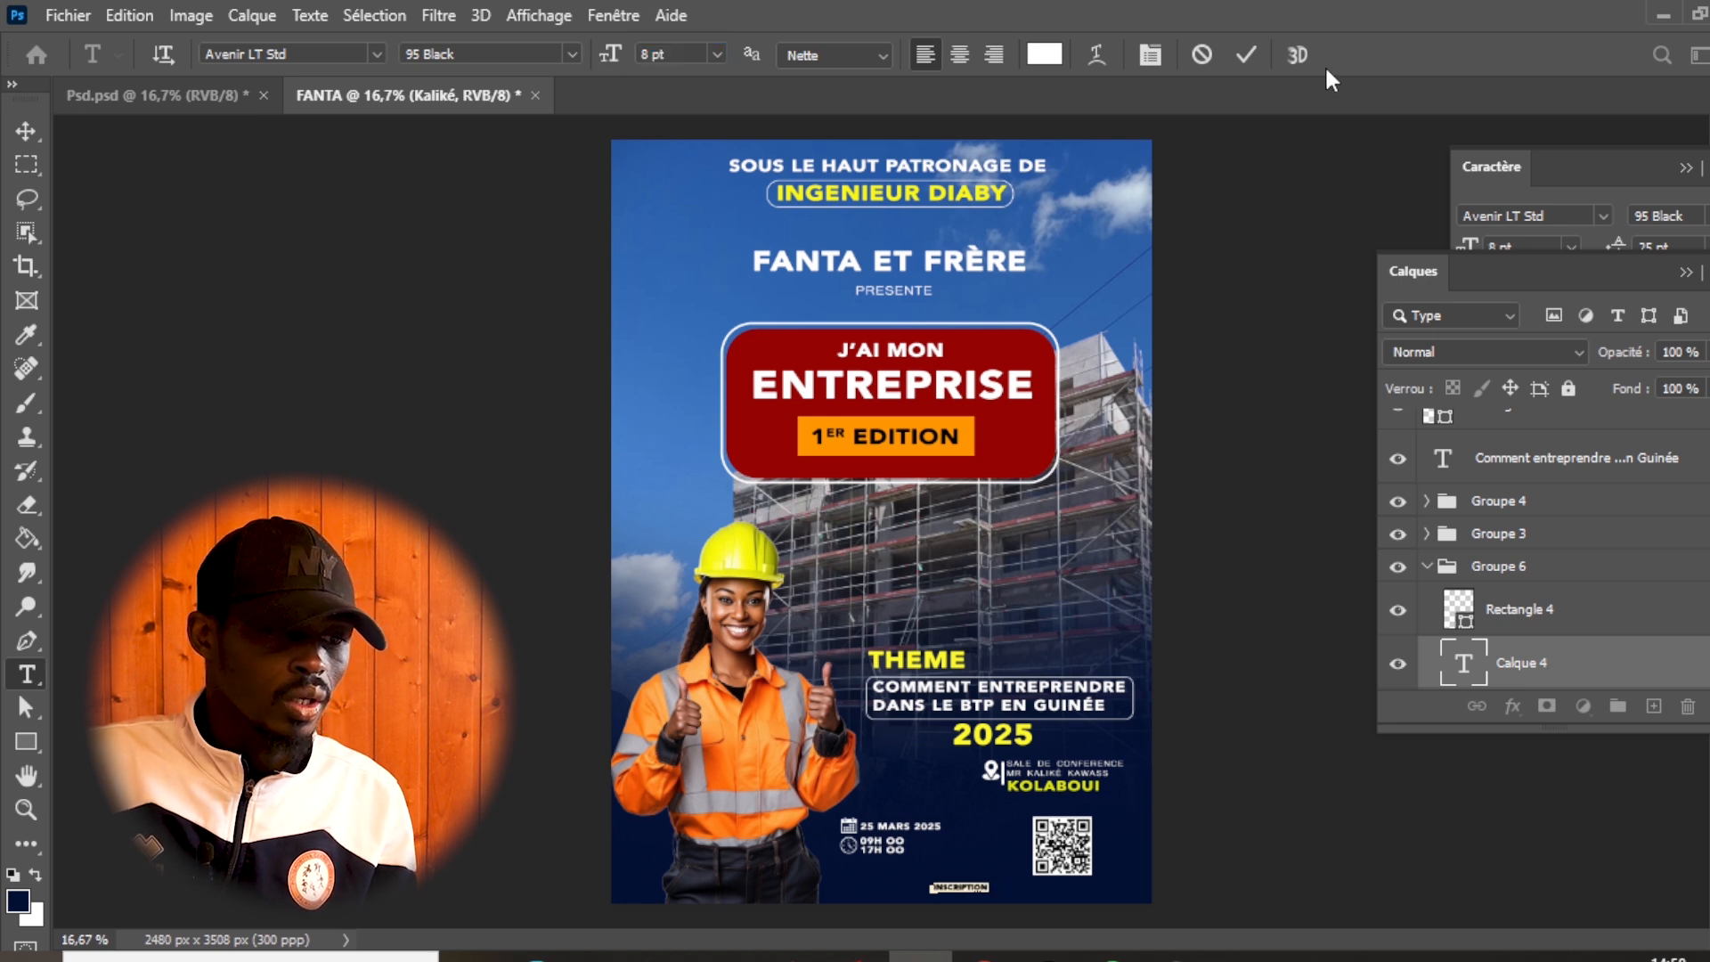
left_click(1251, 51)
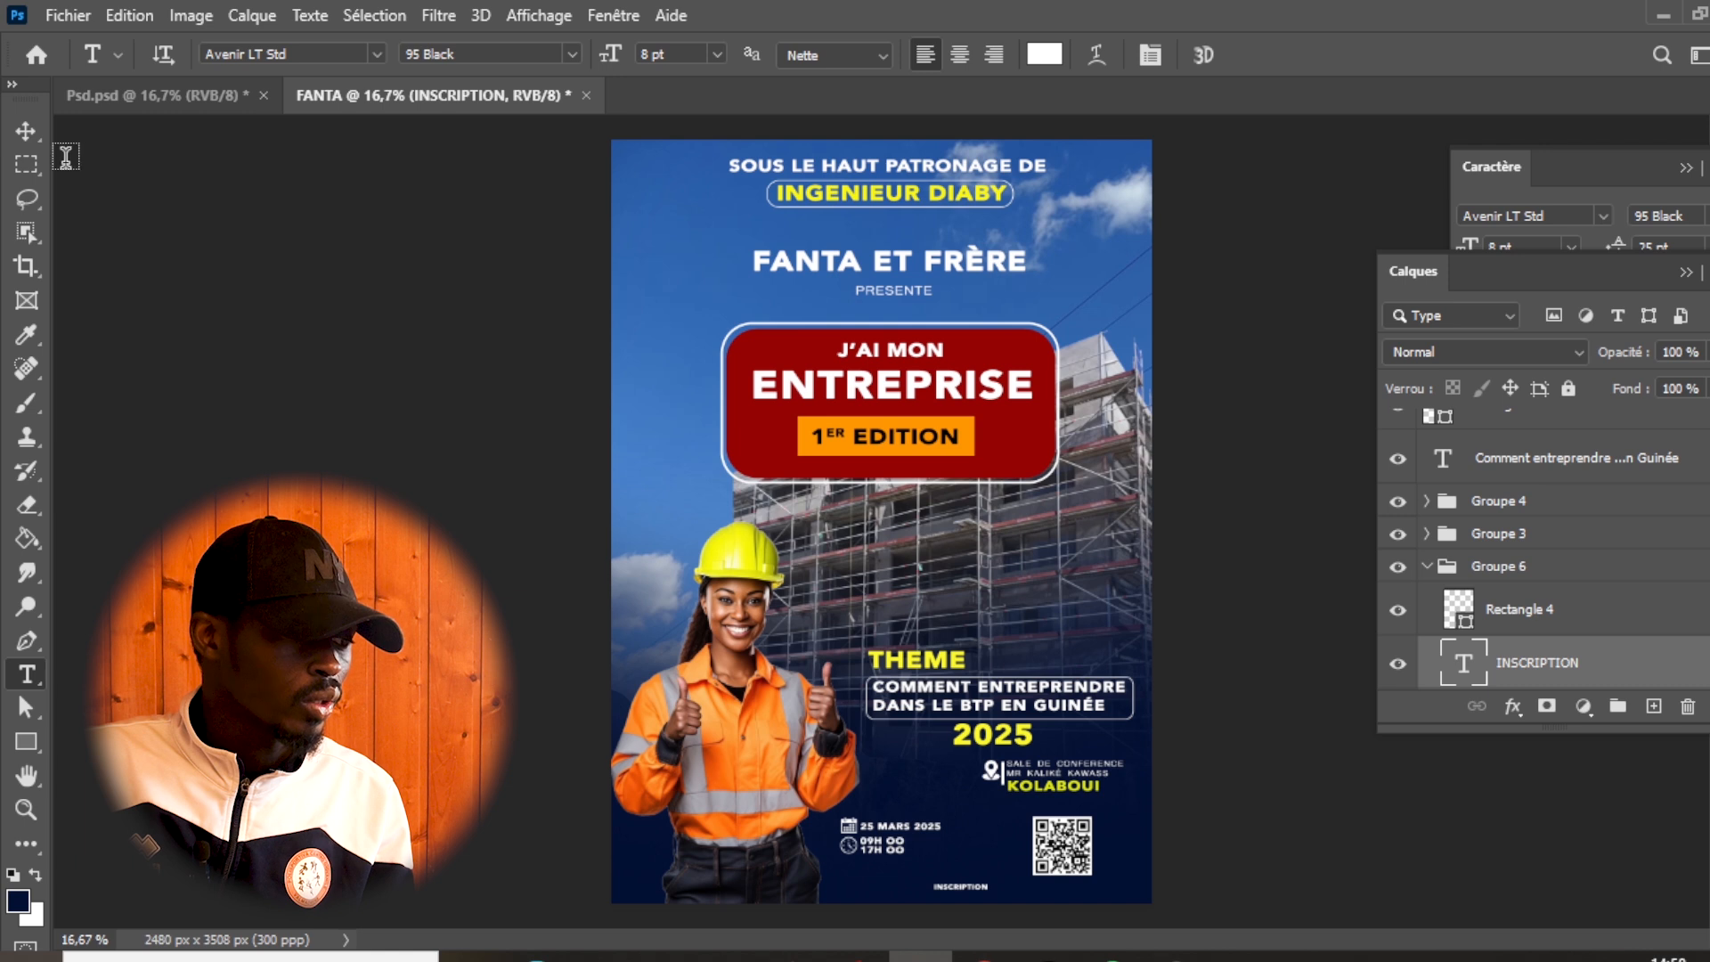
left_click(25, 132)
left_click_drag(956, 896, 1059, 813)
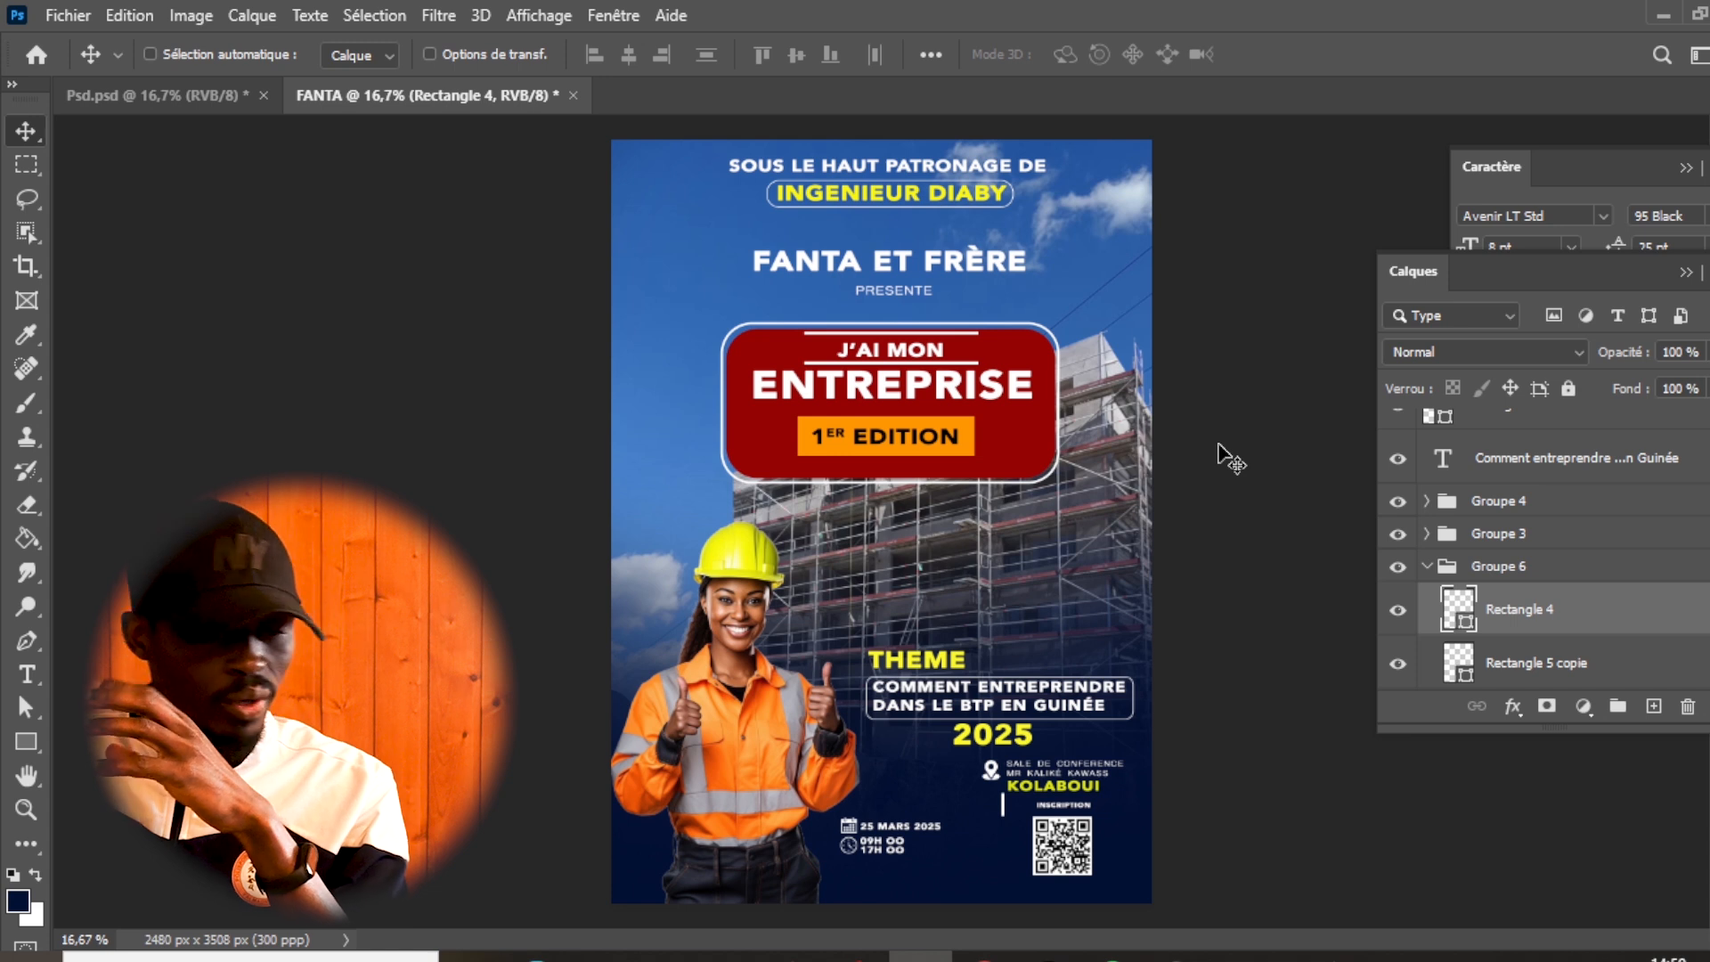